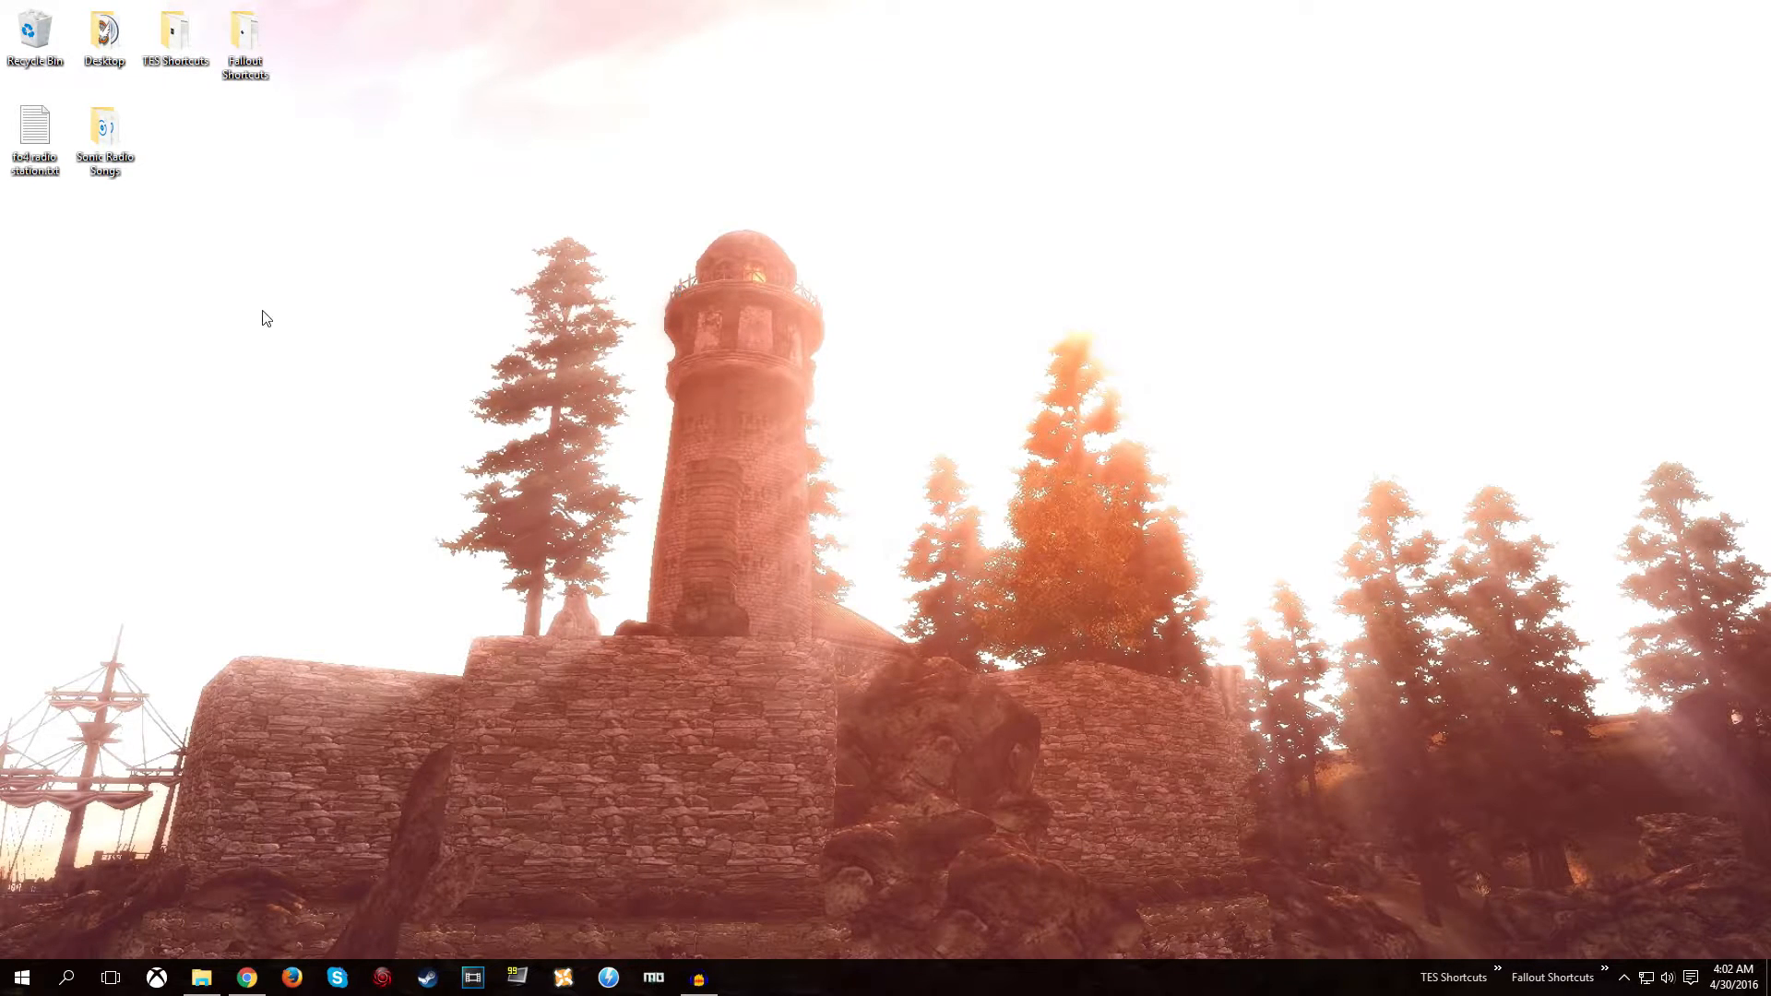
Copy all five WAV songs from the Sonic Radio Songs folder on the desktop and close that folder.
double_click(110, 148)
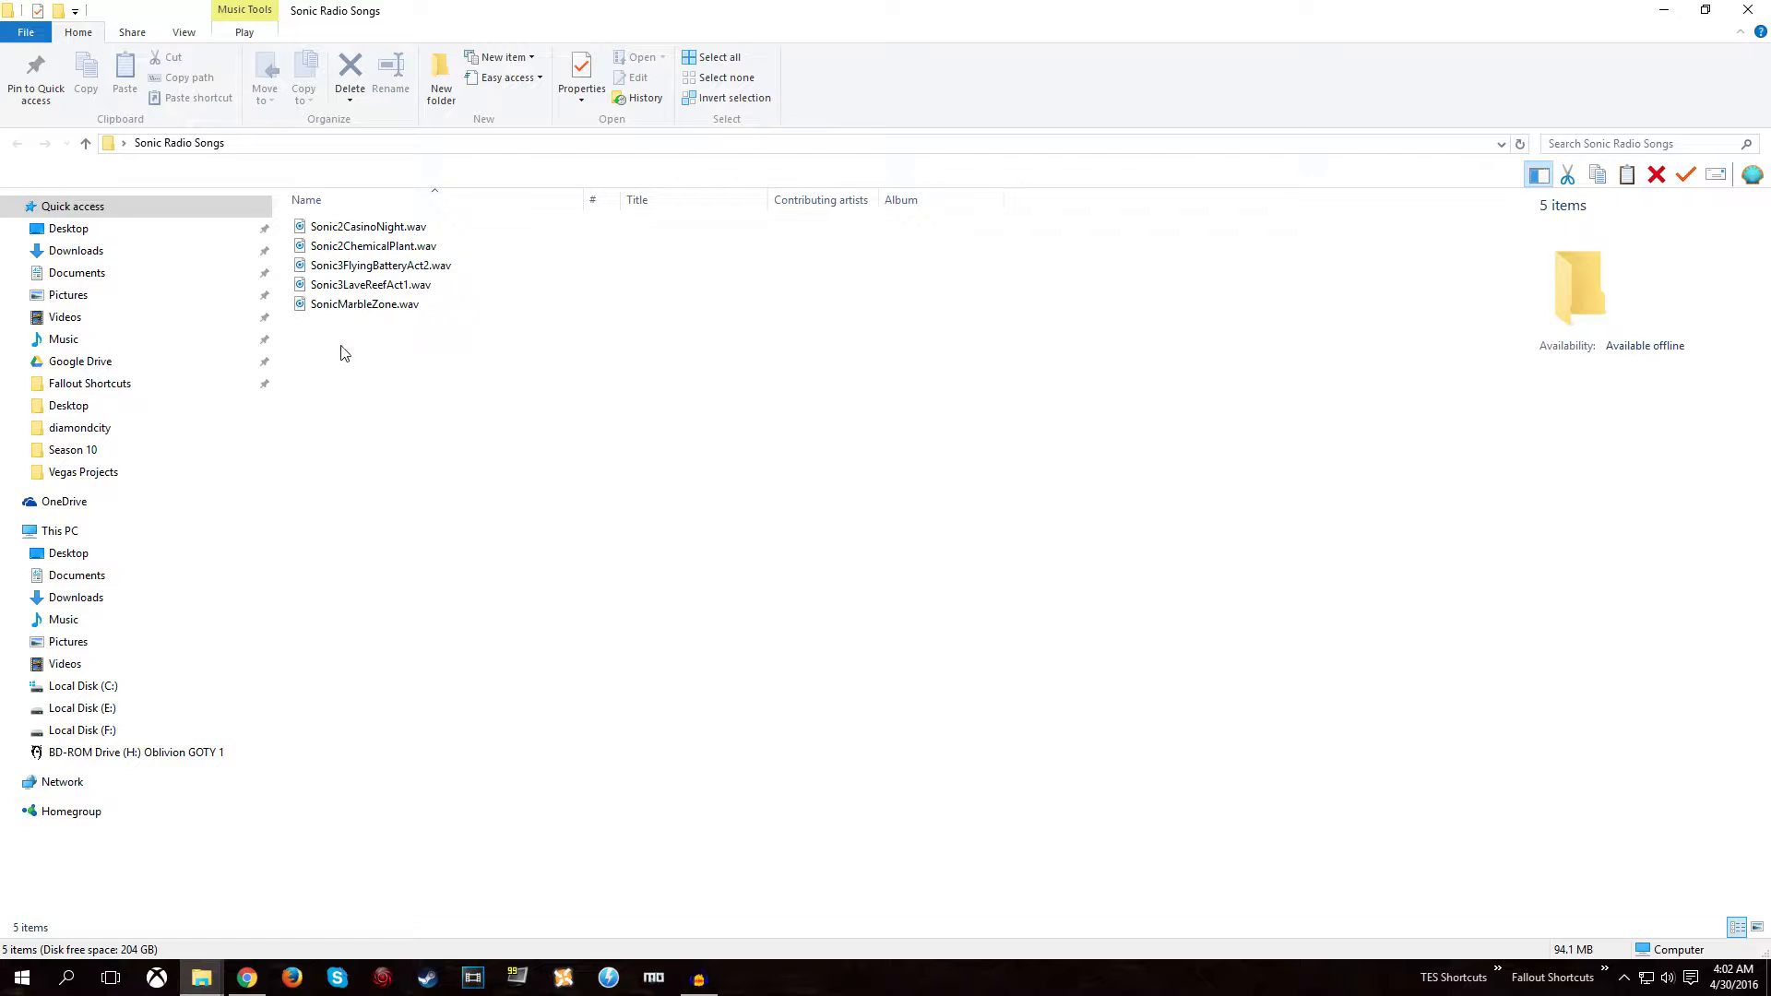
left_click_drag(347, 363, 345, 201)
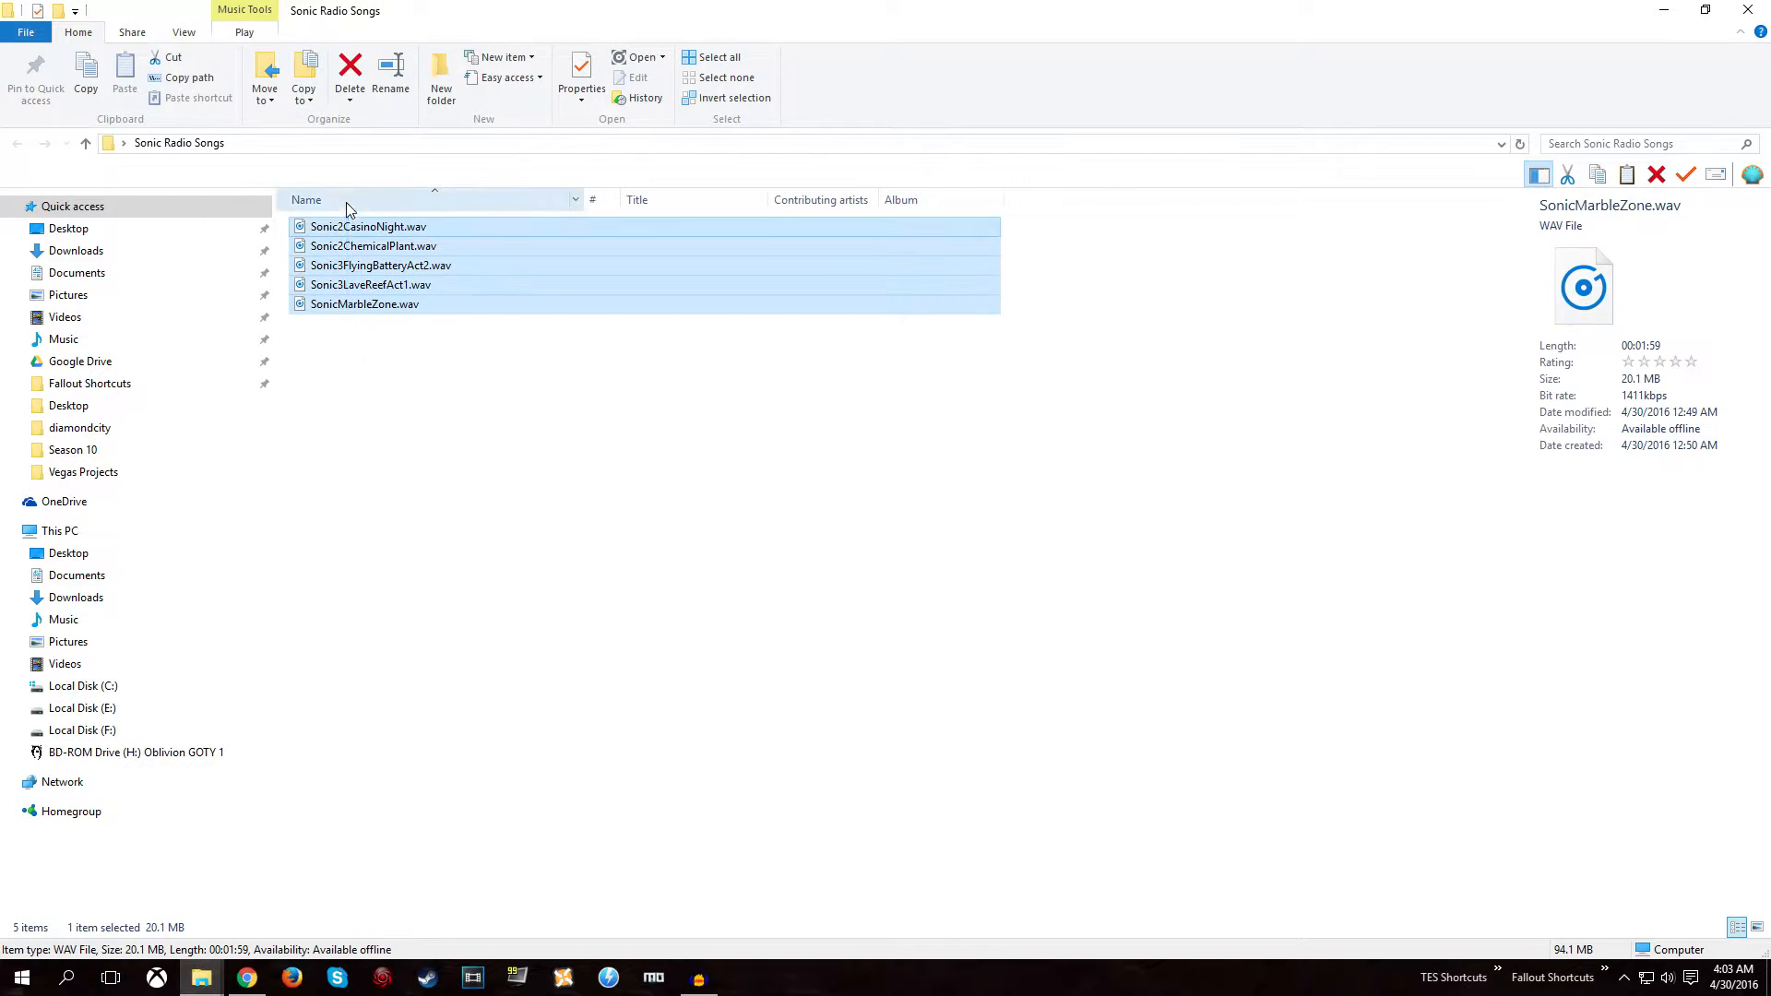
right_click(348, 265)
left_click(392, 555)
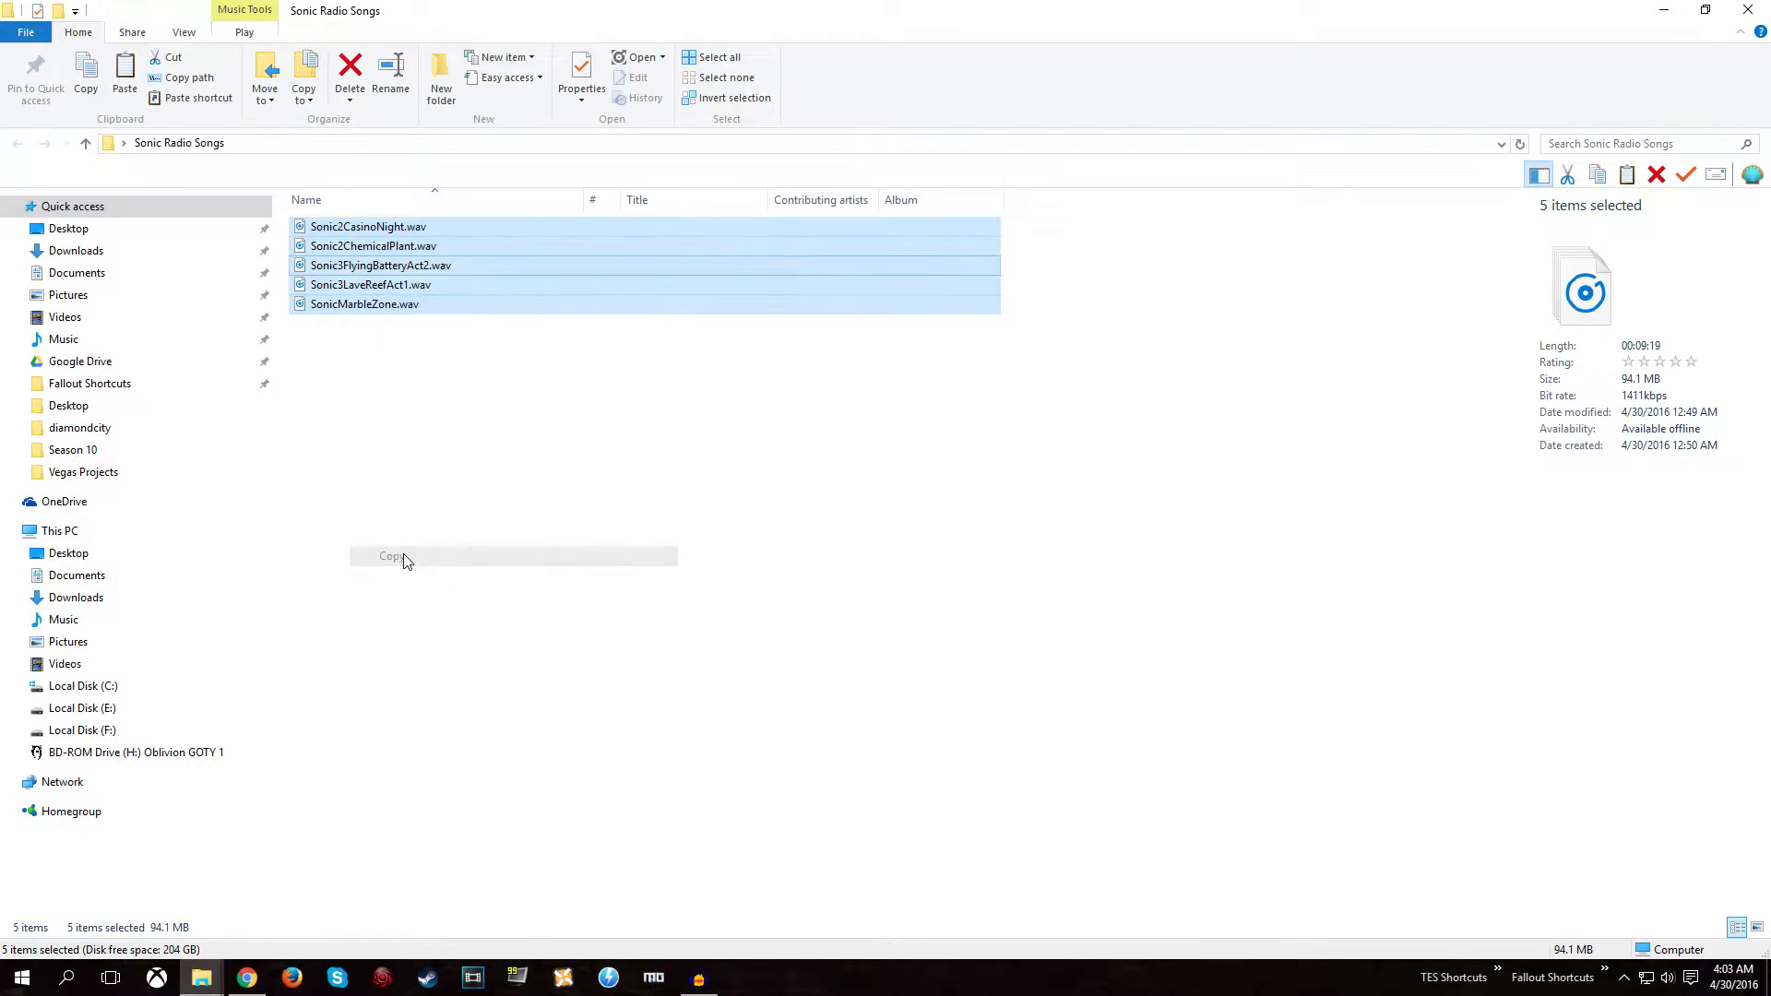
left_click(395, 557)
left_click(1748, 10)
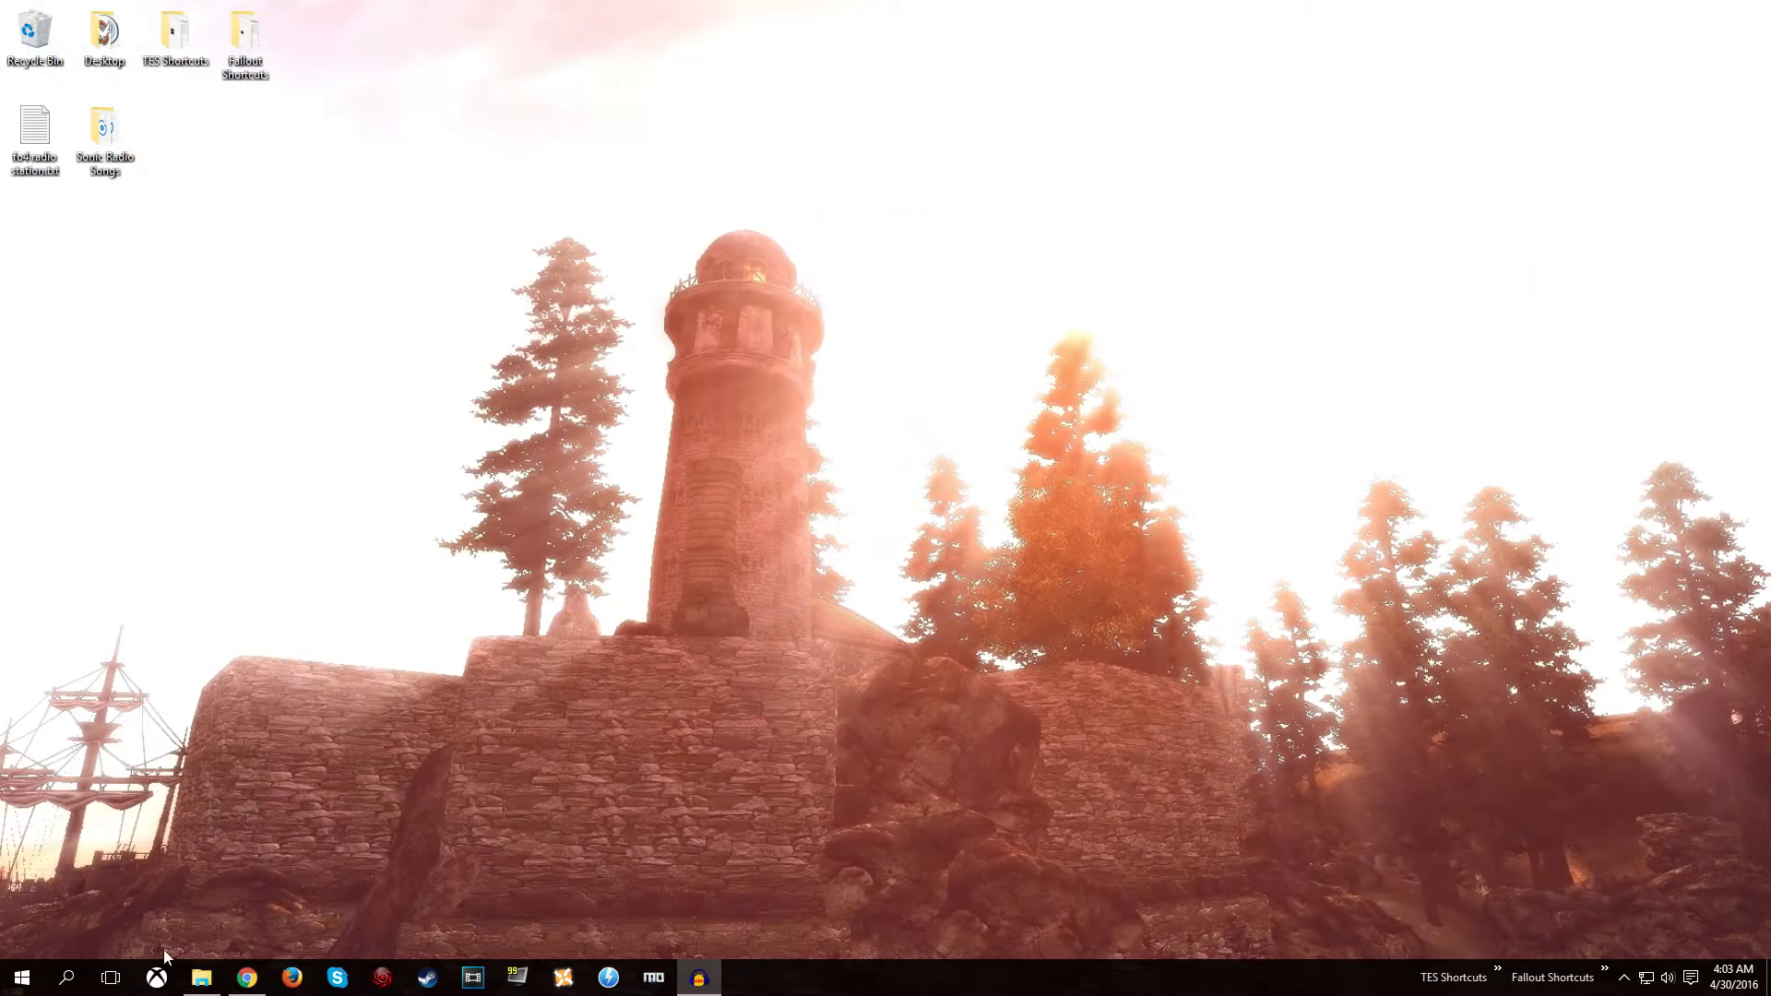
Create a folder named SonicRadio.esp inside Fallout 4's Data\sound\fx\mus\radio folder.
left_click(201, 978)
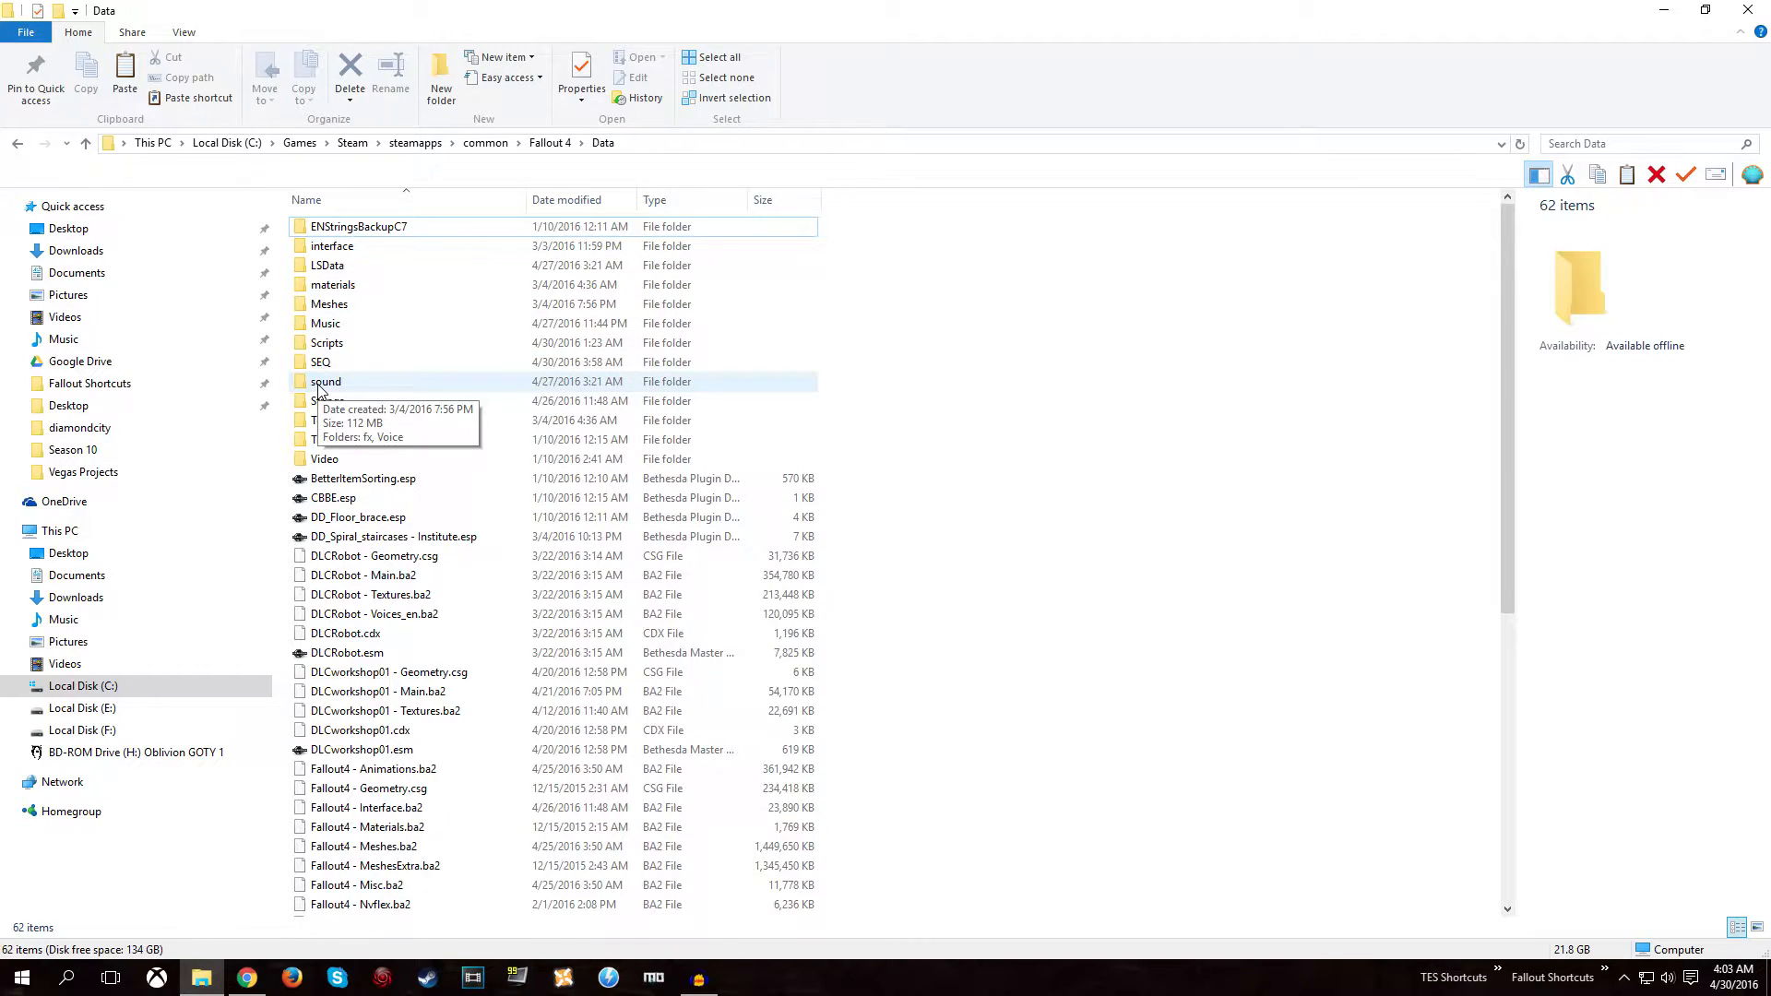
double_click(320, 388)
double_click(321, 230)
double_click(323, 229)
double_click(324, 230)
right_click(336, 278)
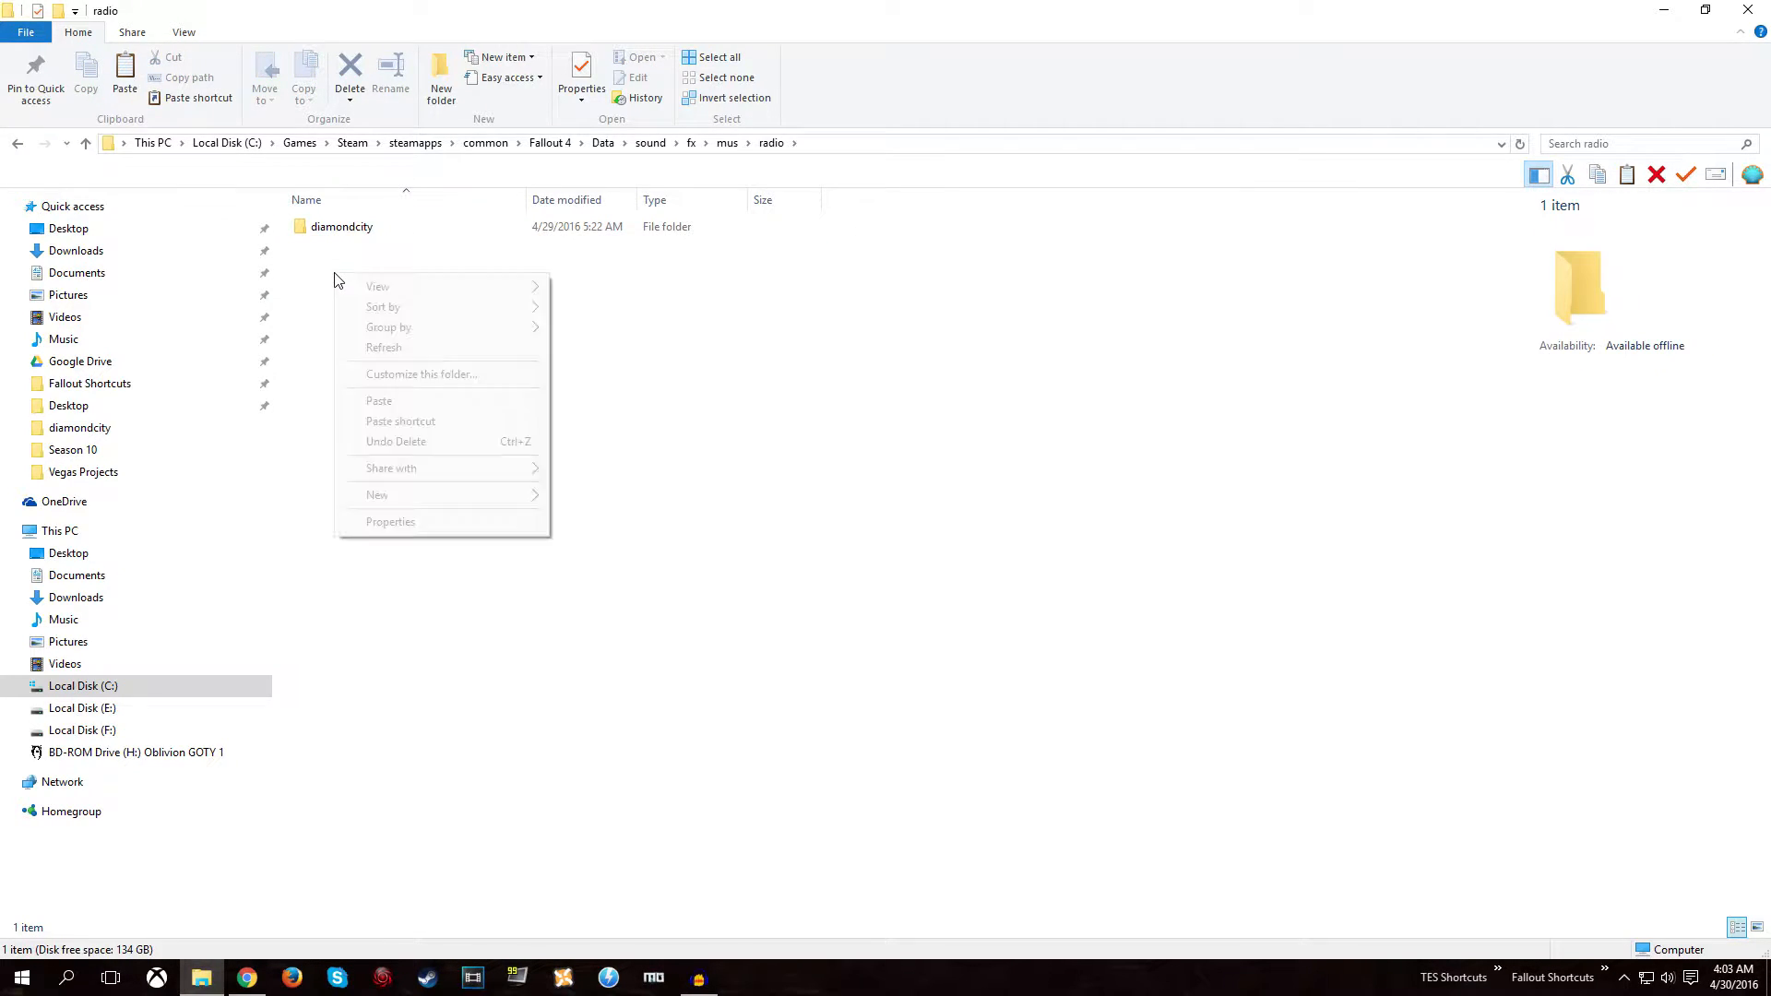
mouse_move(422, 496)
left_click(582, 498)
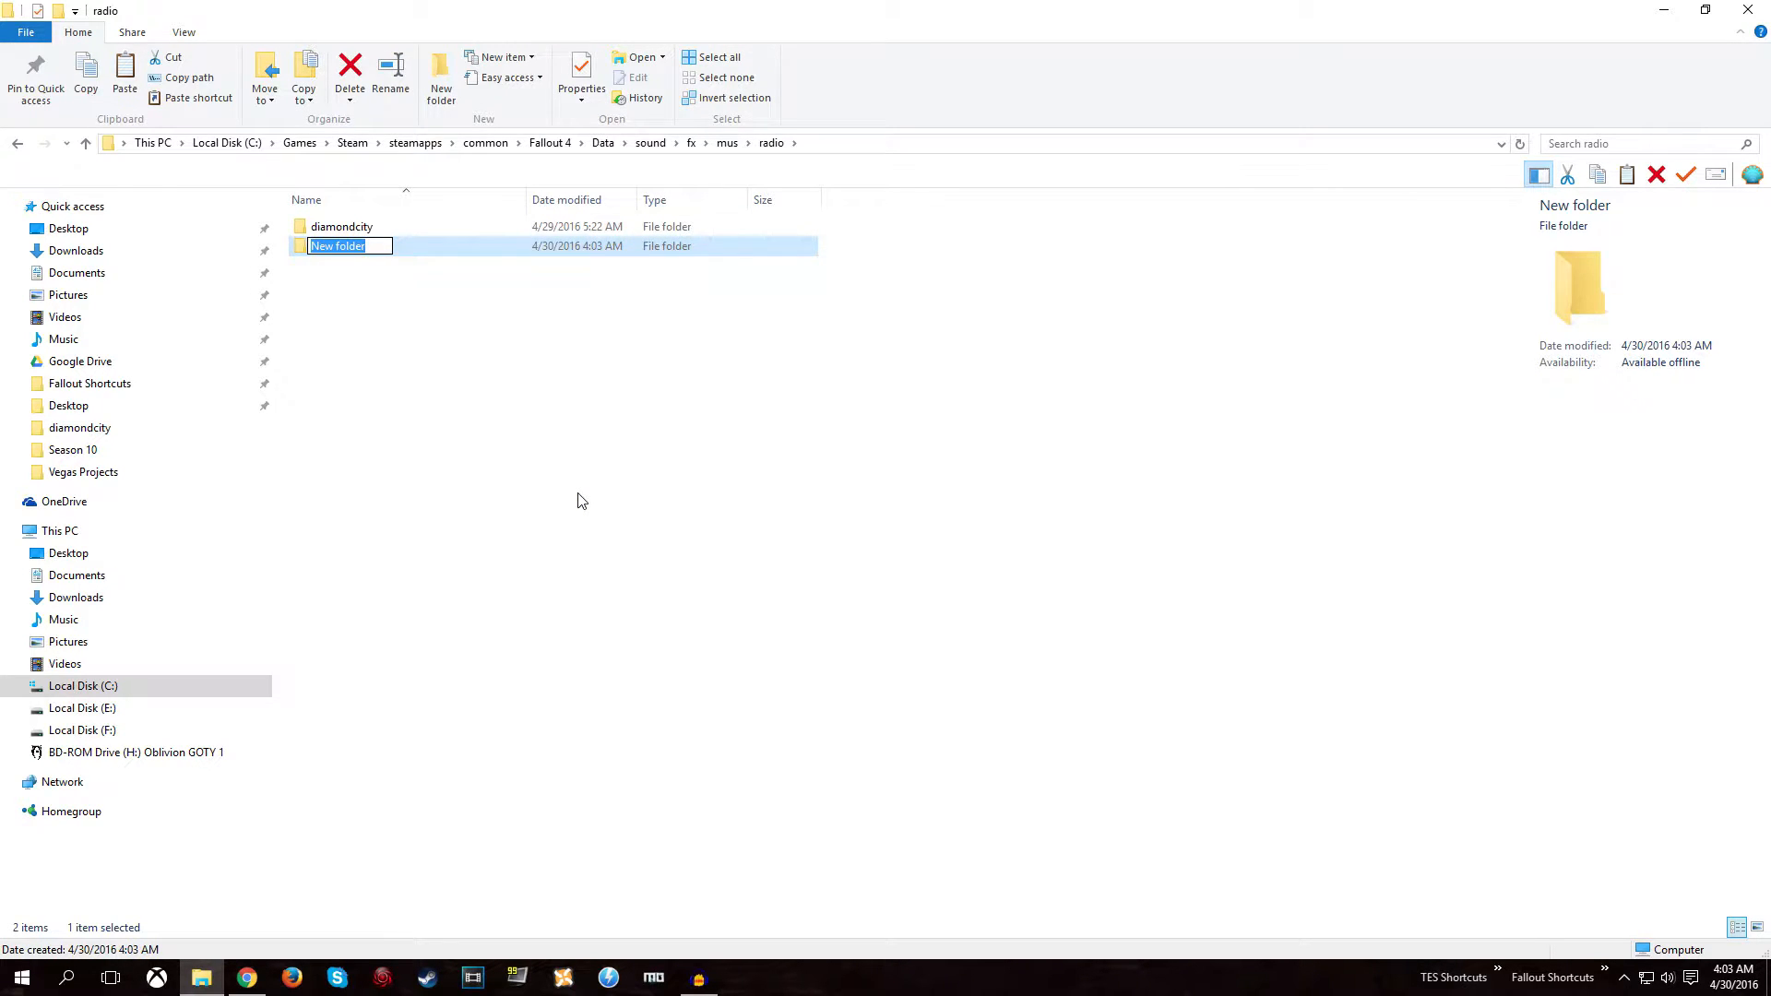
type("SonicRadio.esp")
key("Return")
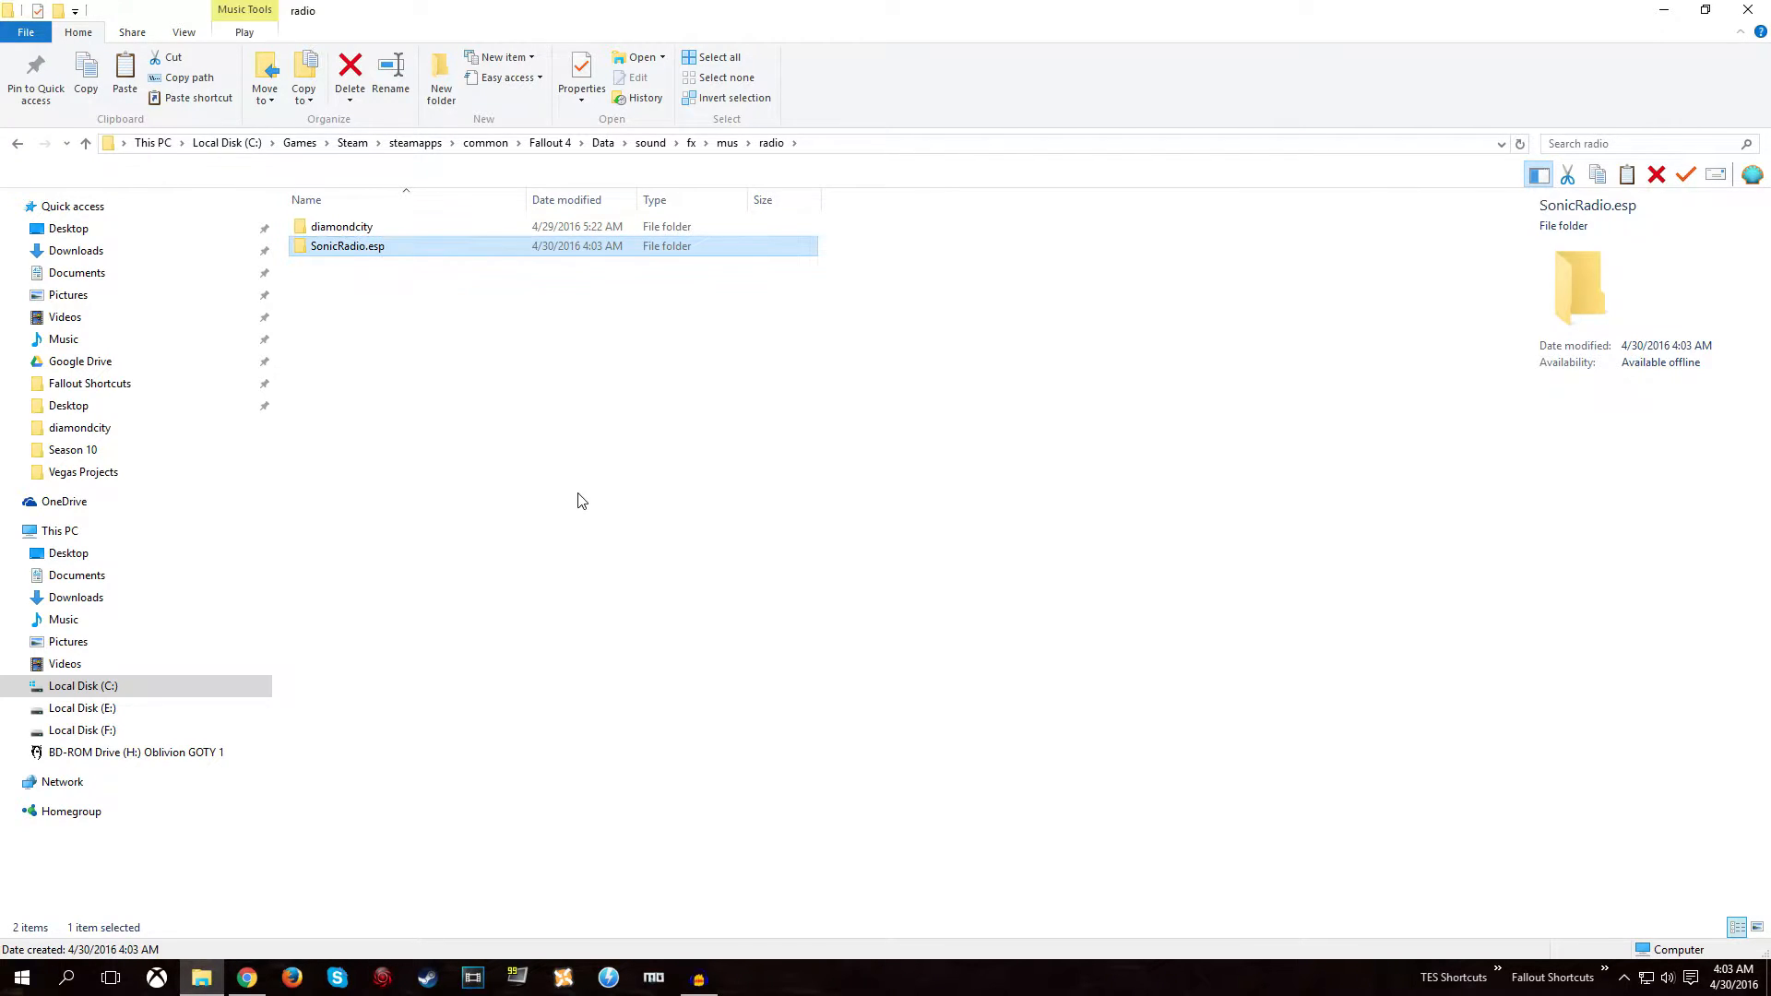
Paste the copied songs into the SonicRadio.esp folder, return to the radio folder and minimize the window.
key("Return")
right_click(455, 378)
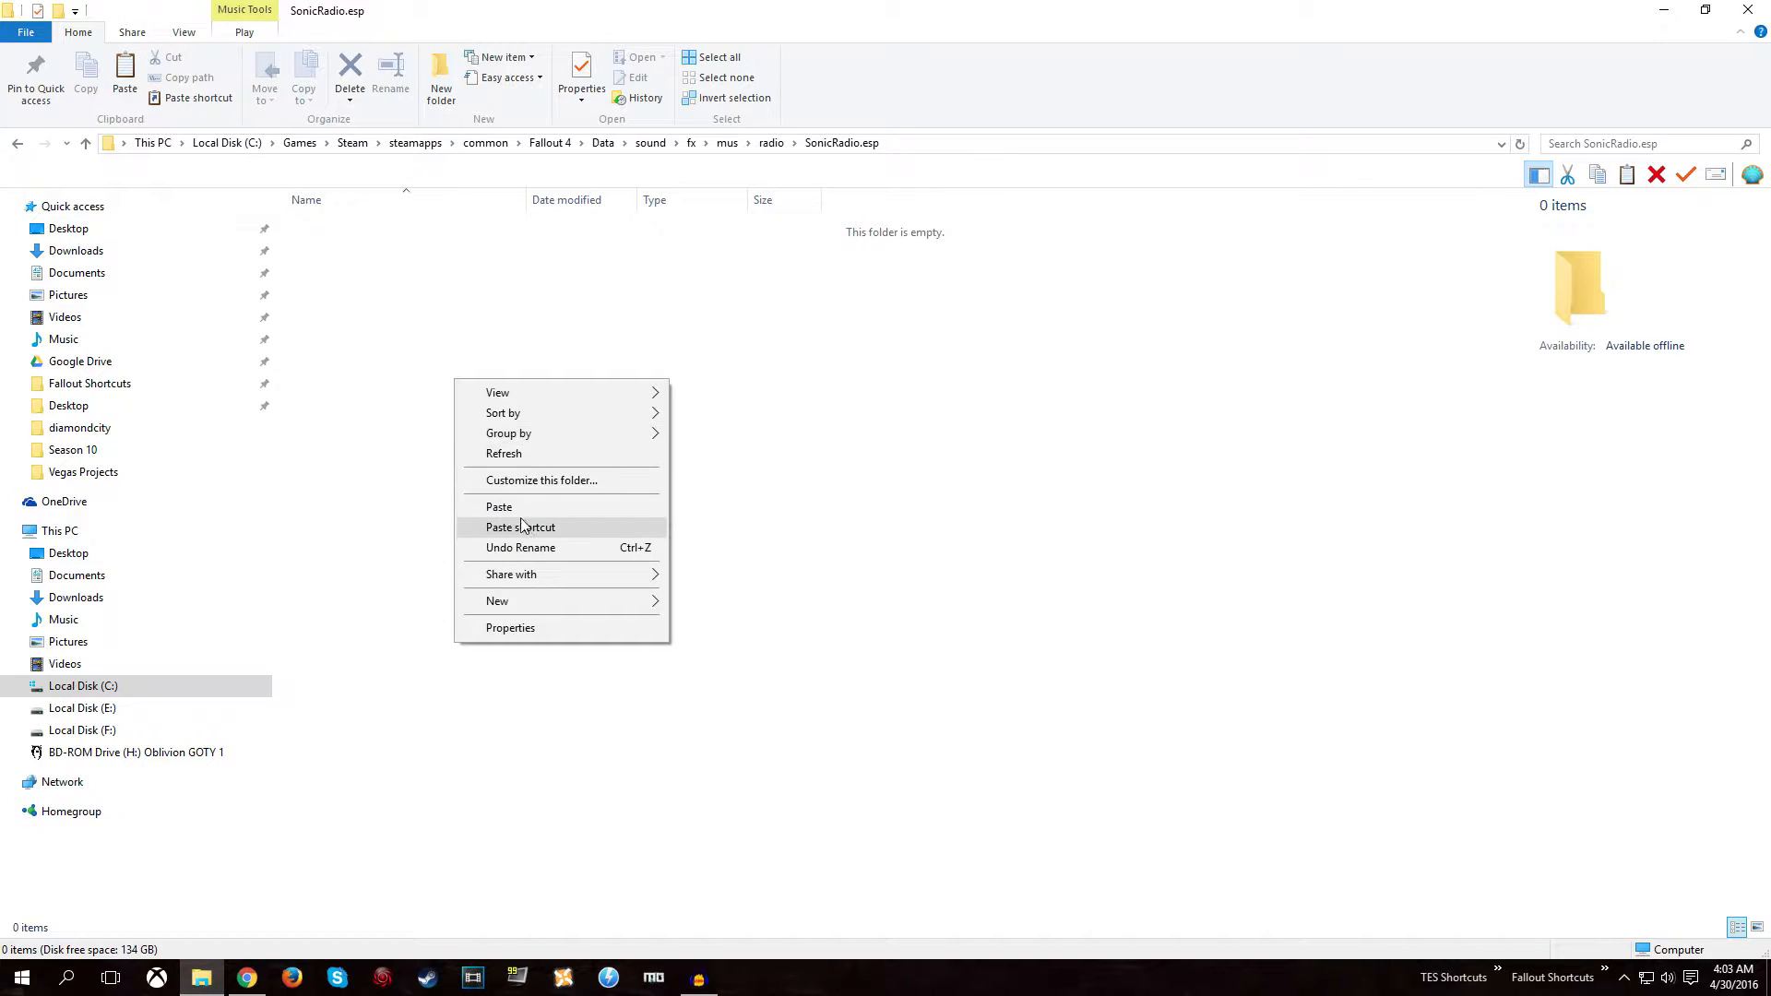
left_click(521, 513)
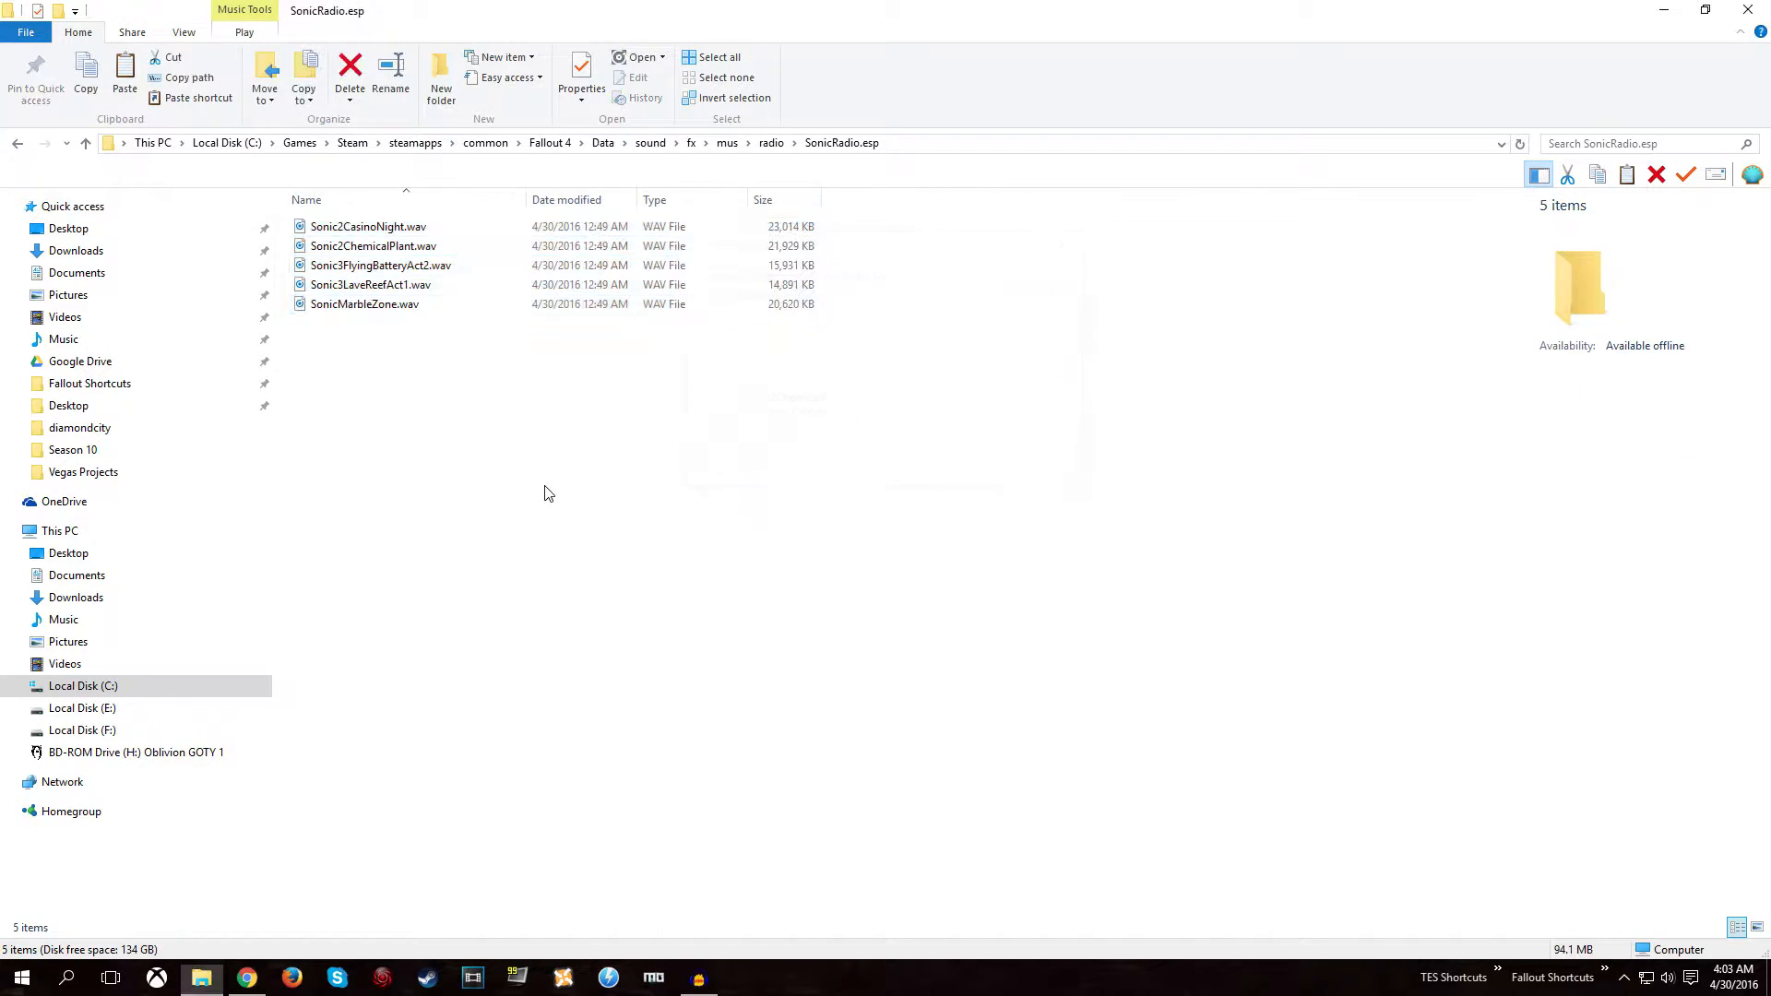
left_click(771, 143)
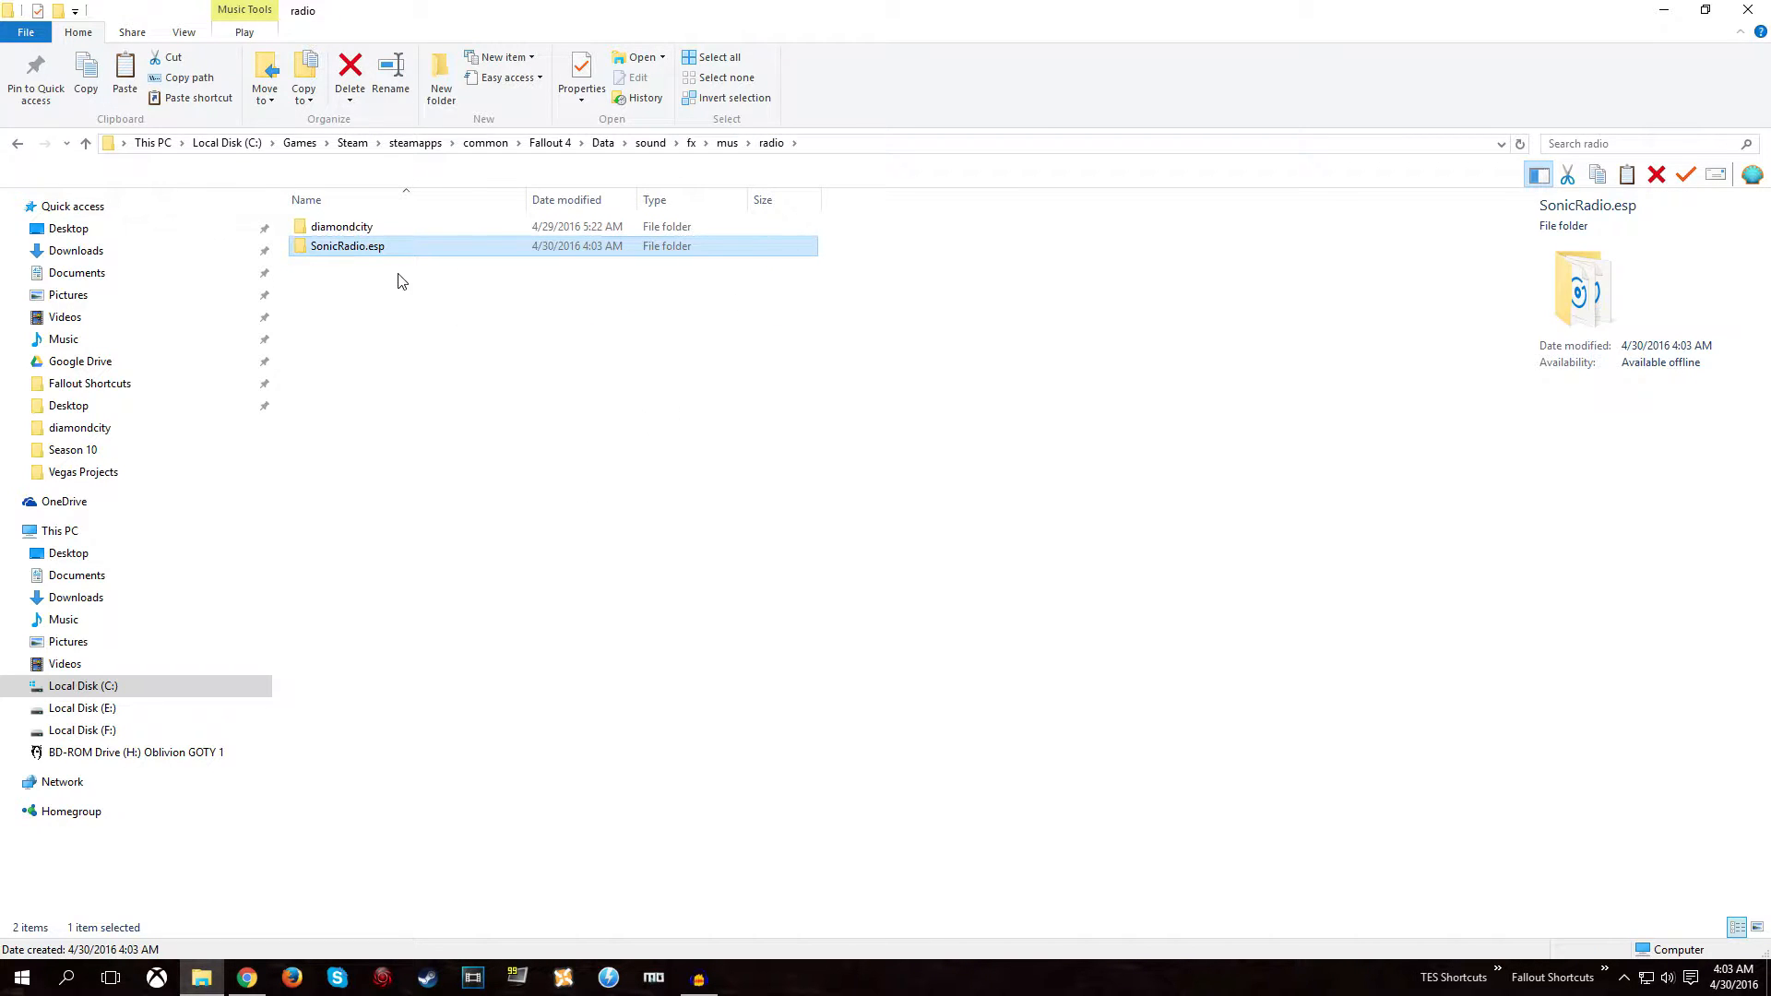
left_click(542, 331)
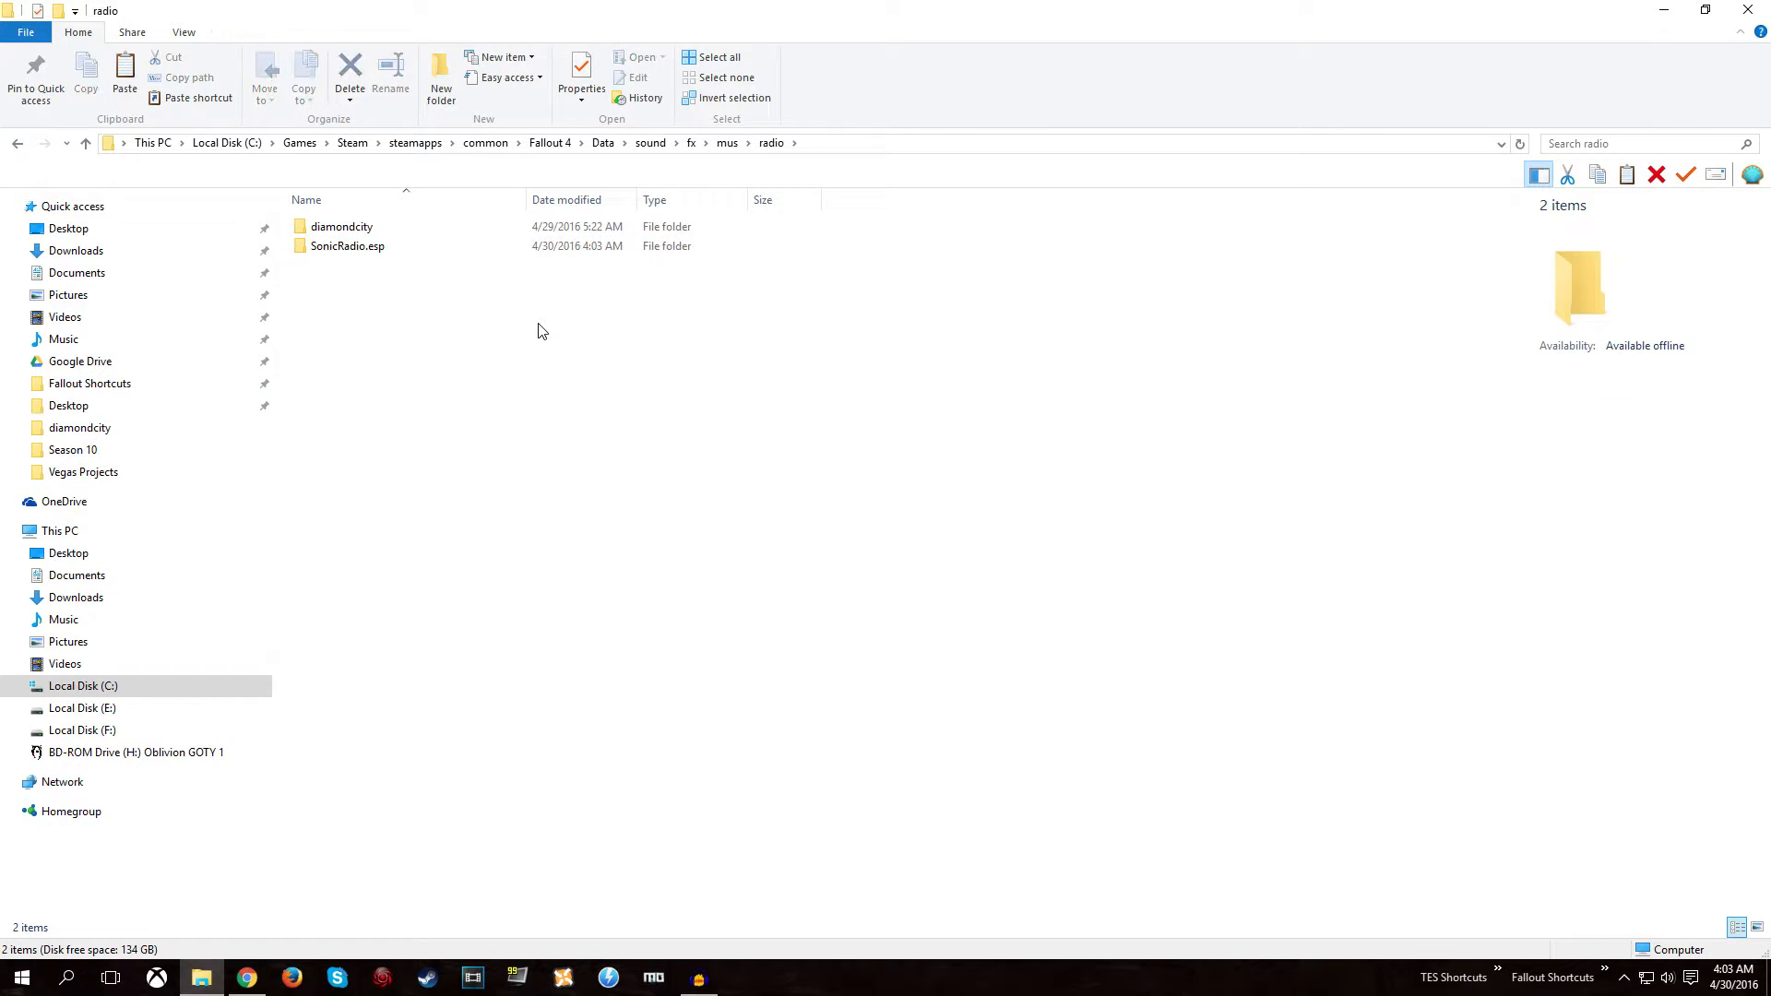
left_click(1665, 13)
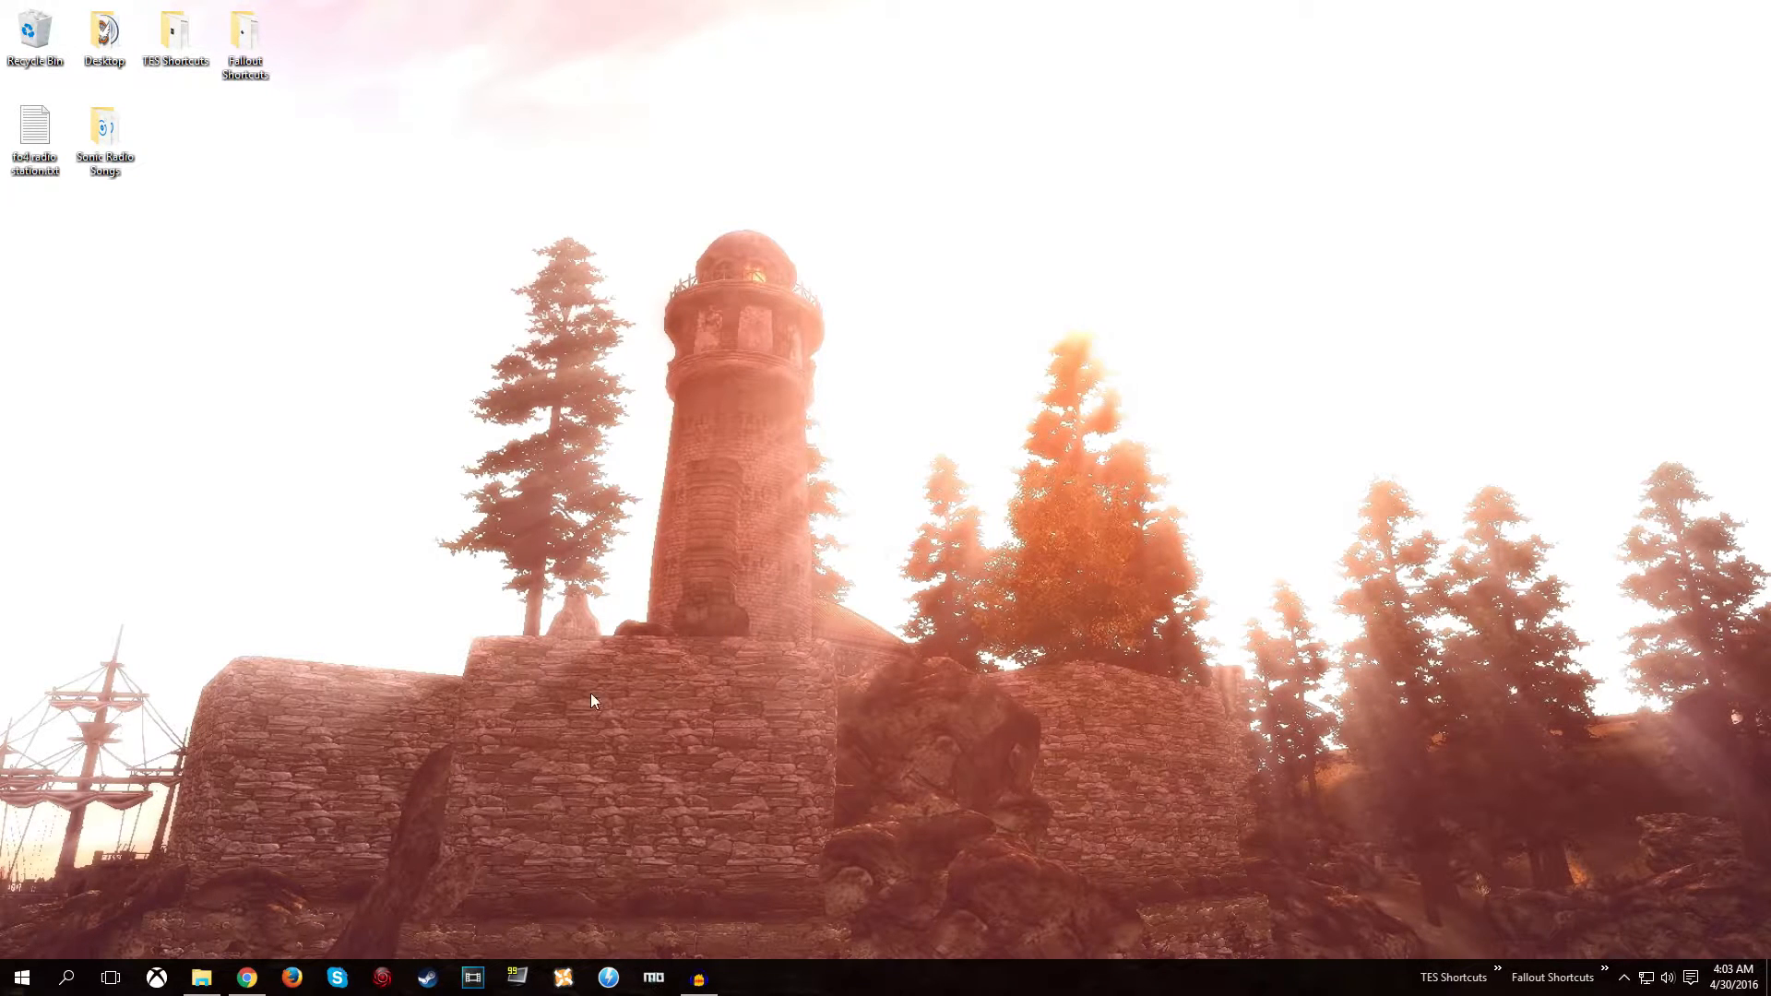
Look at the Steam tools library and close it, and launch the Fallout 4 Creation Kit.
left_click(429, 976)
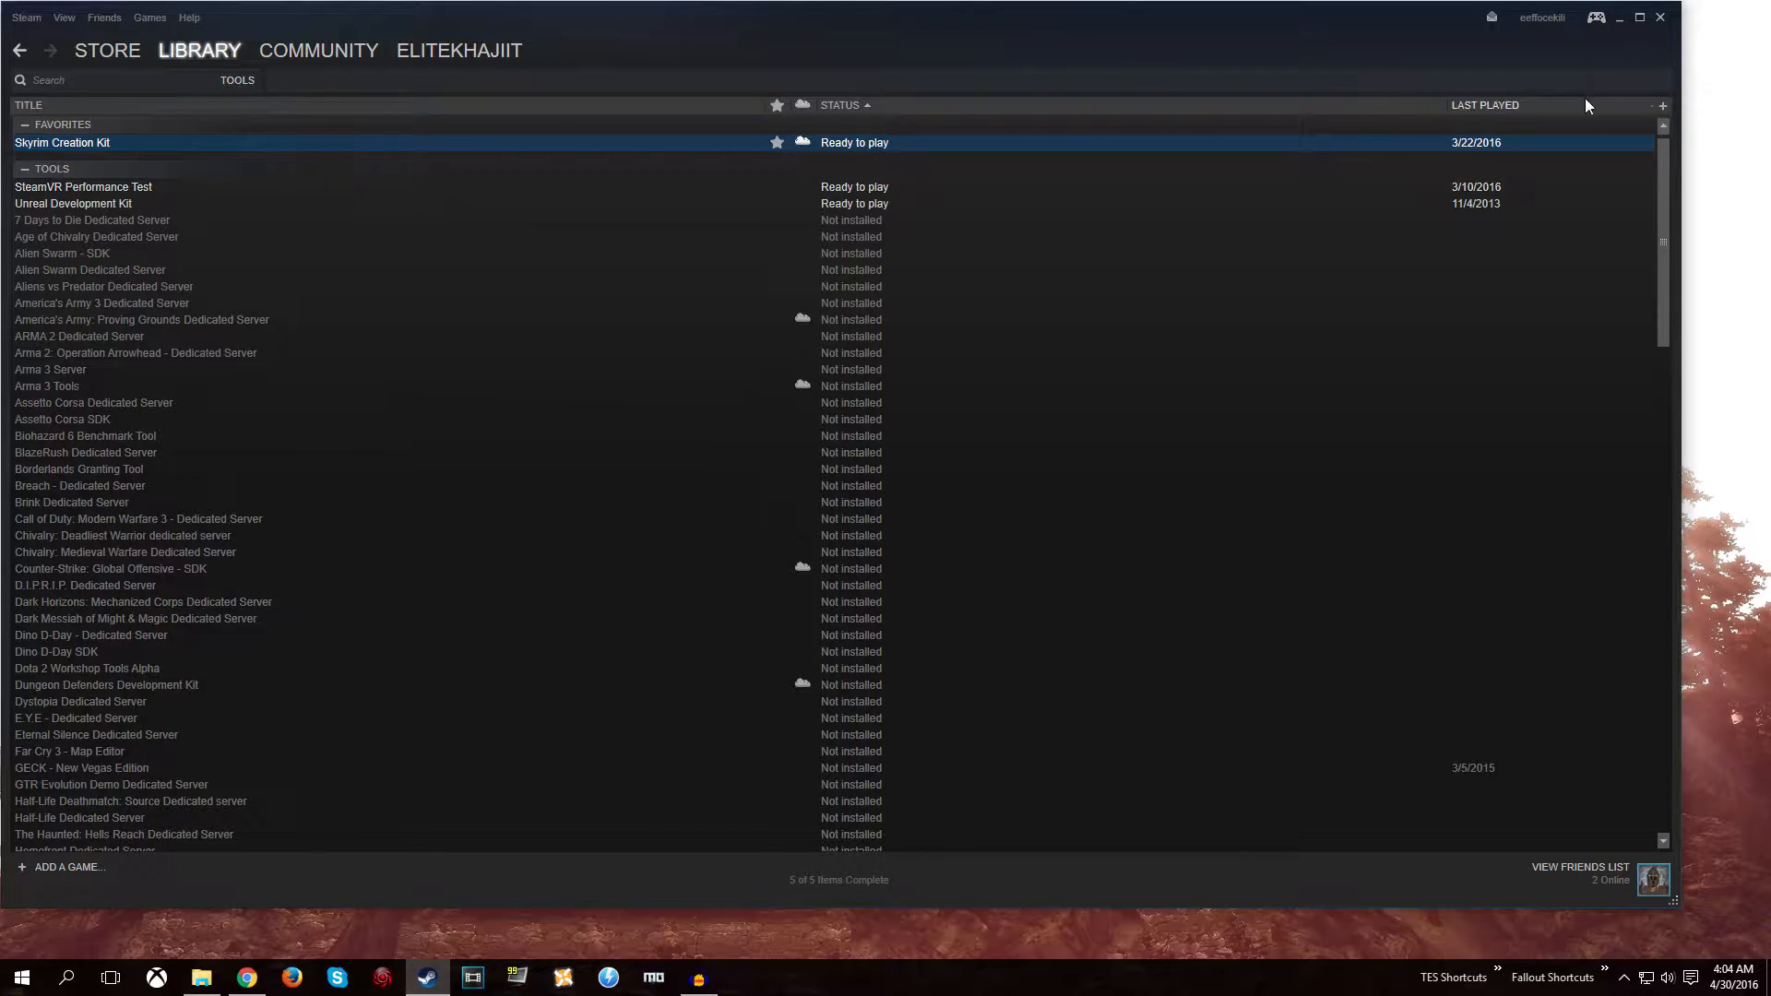
left_click(1659, 17)
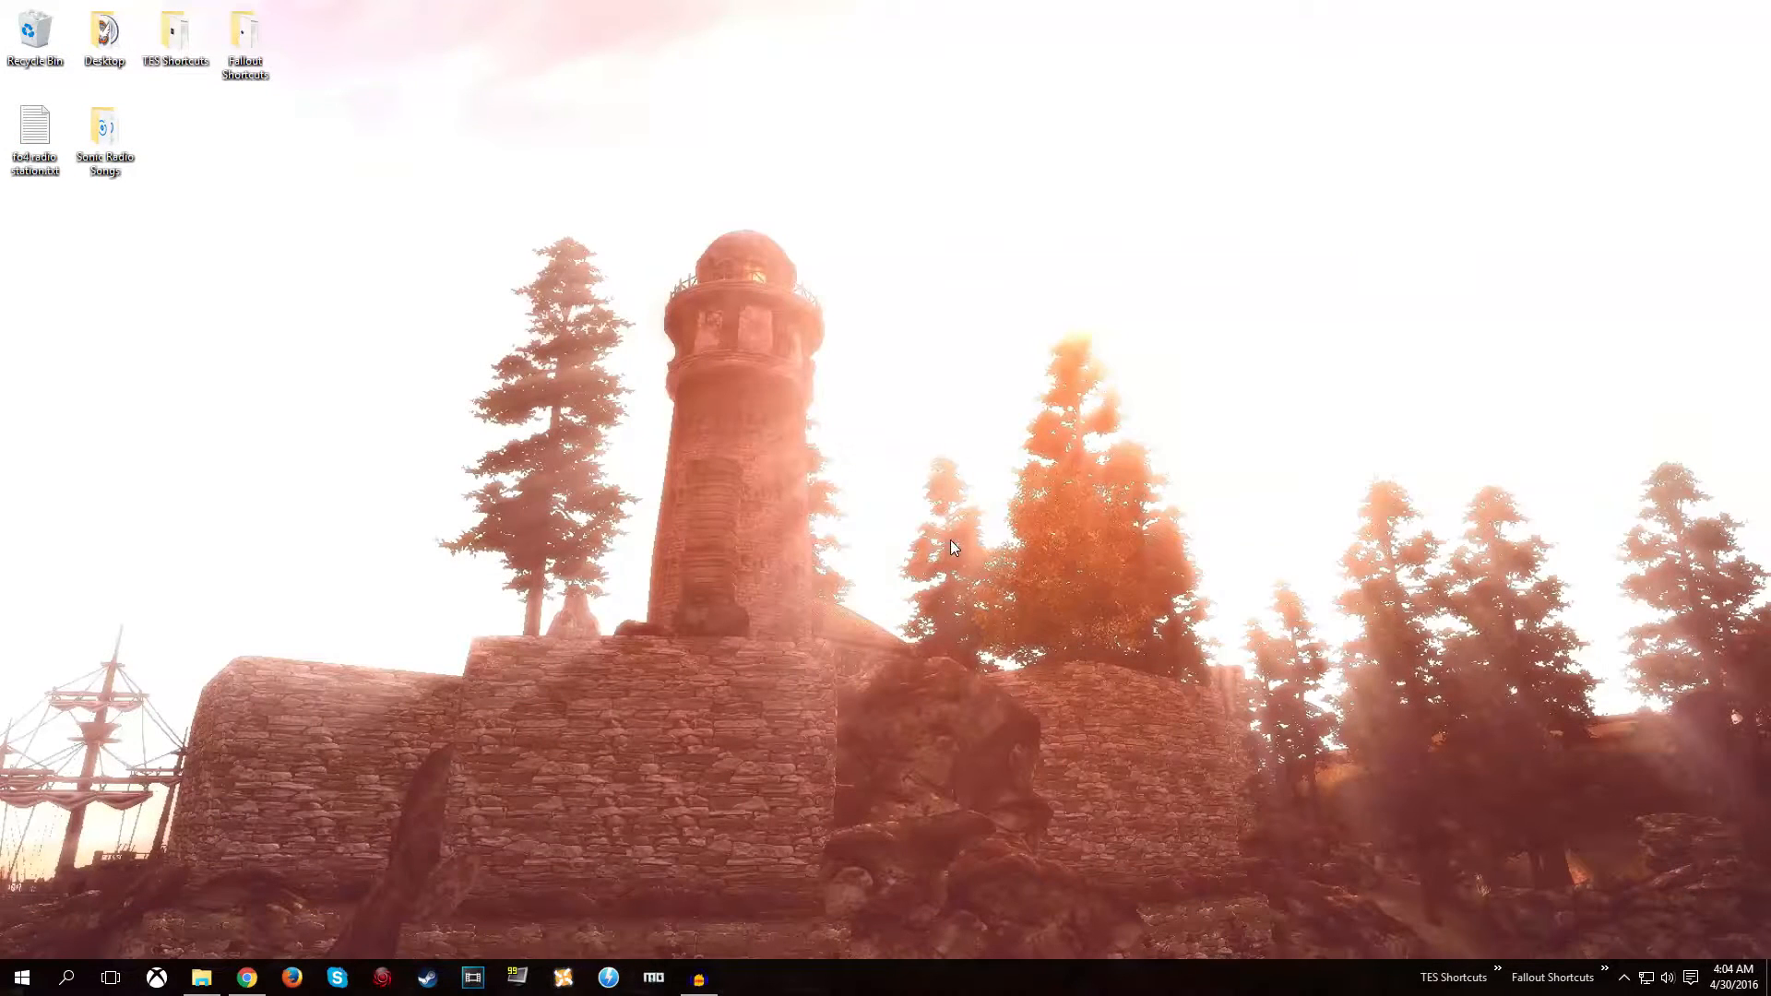
left_click(1605, 969)
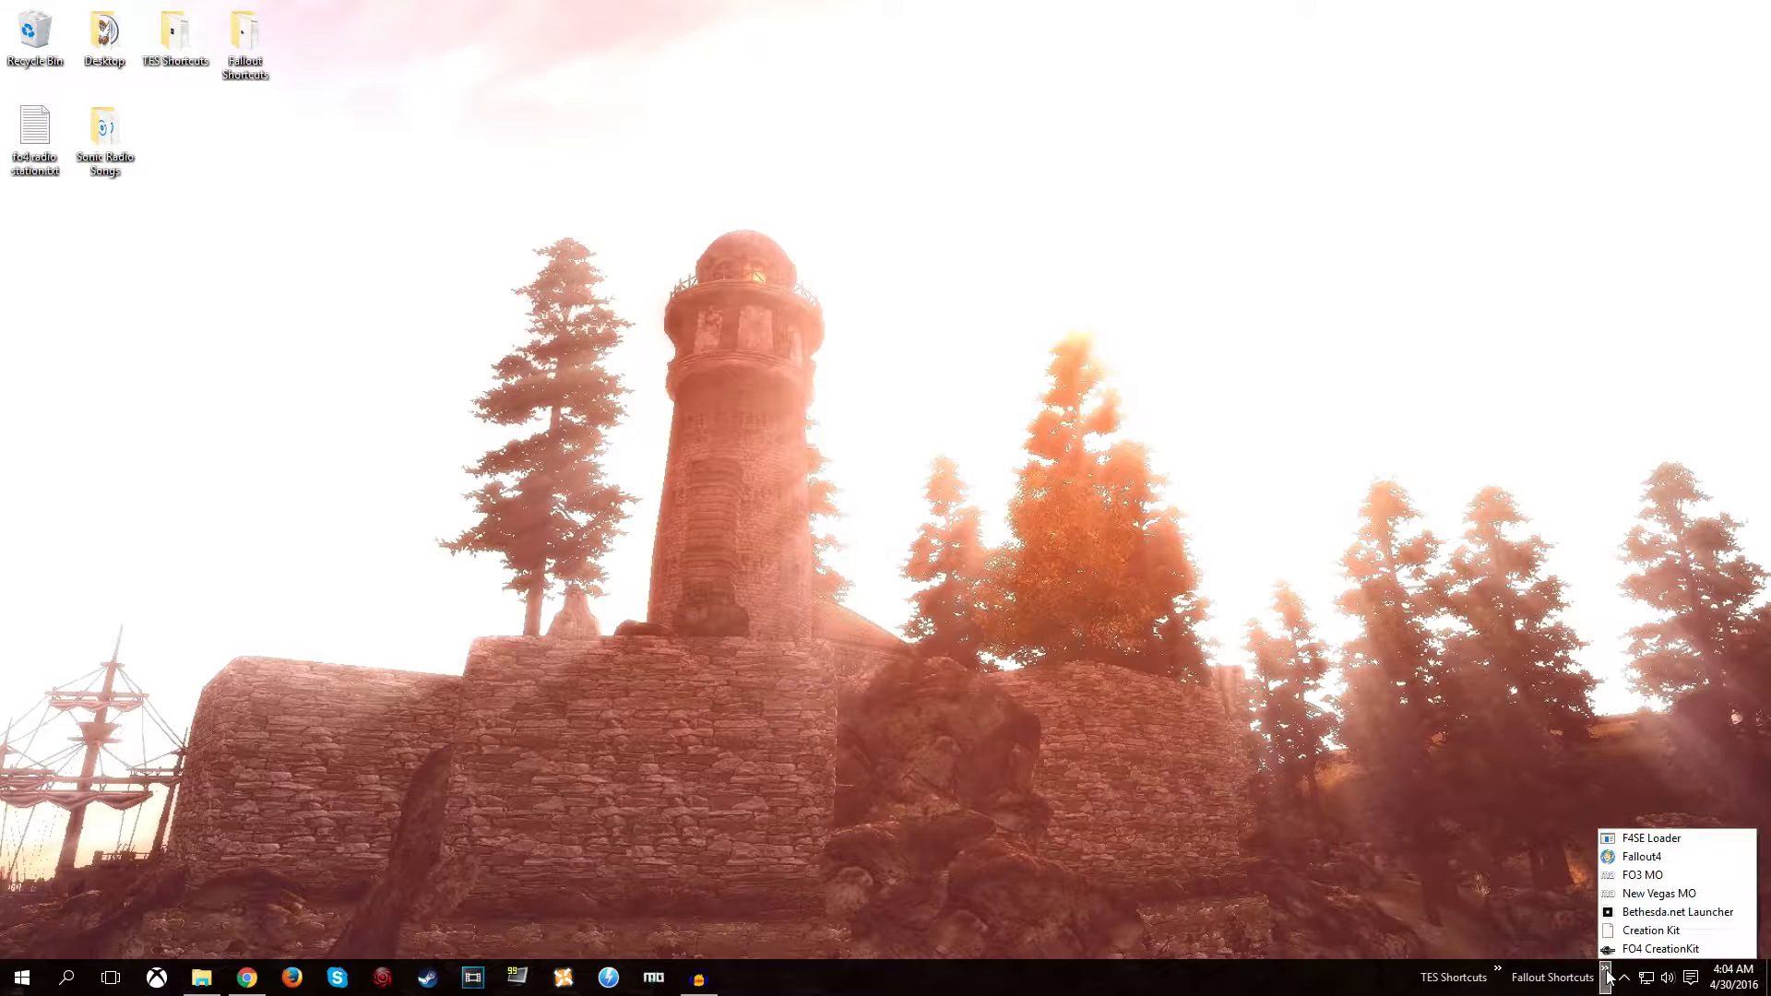
left_click(1630, 950)
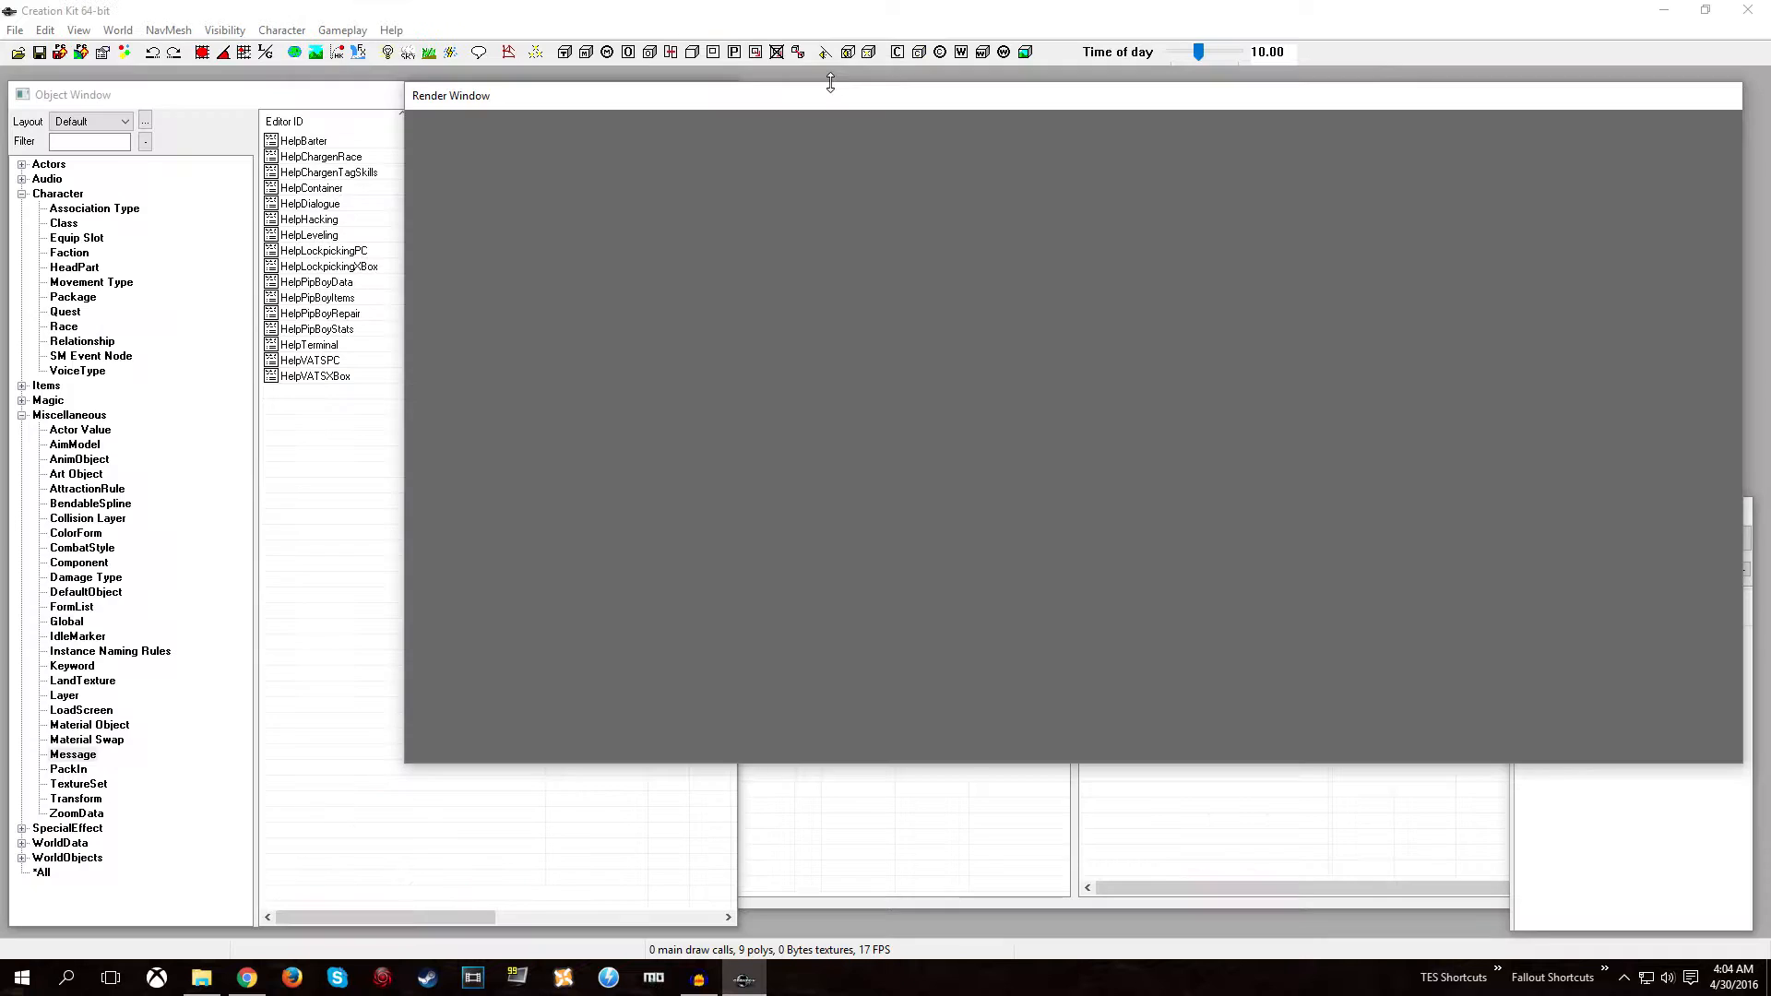
Open the data file selection and mark only the Fallout4.esm master for loading, leaving DLCRobot.esm unmarked.
left_click(15, 30)
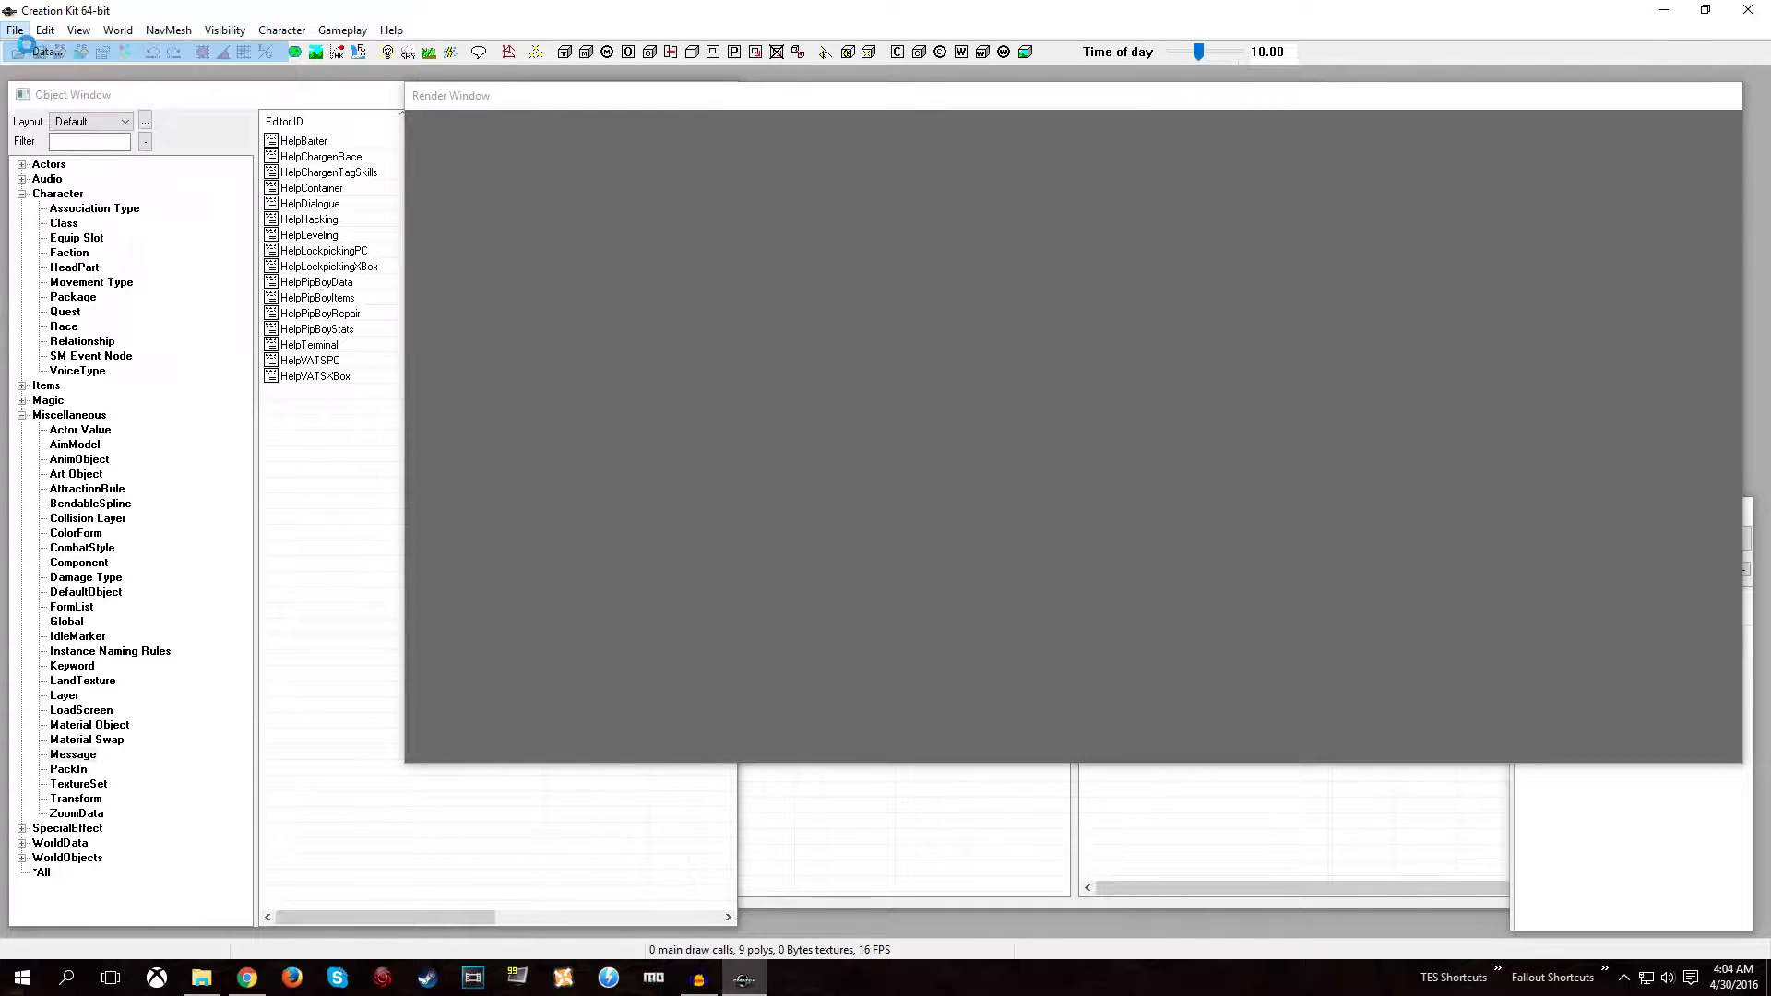
left_click(37, 50)
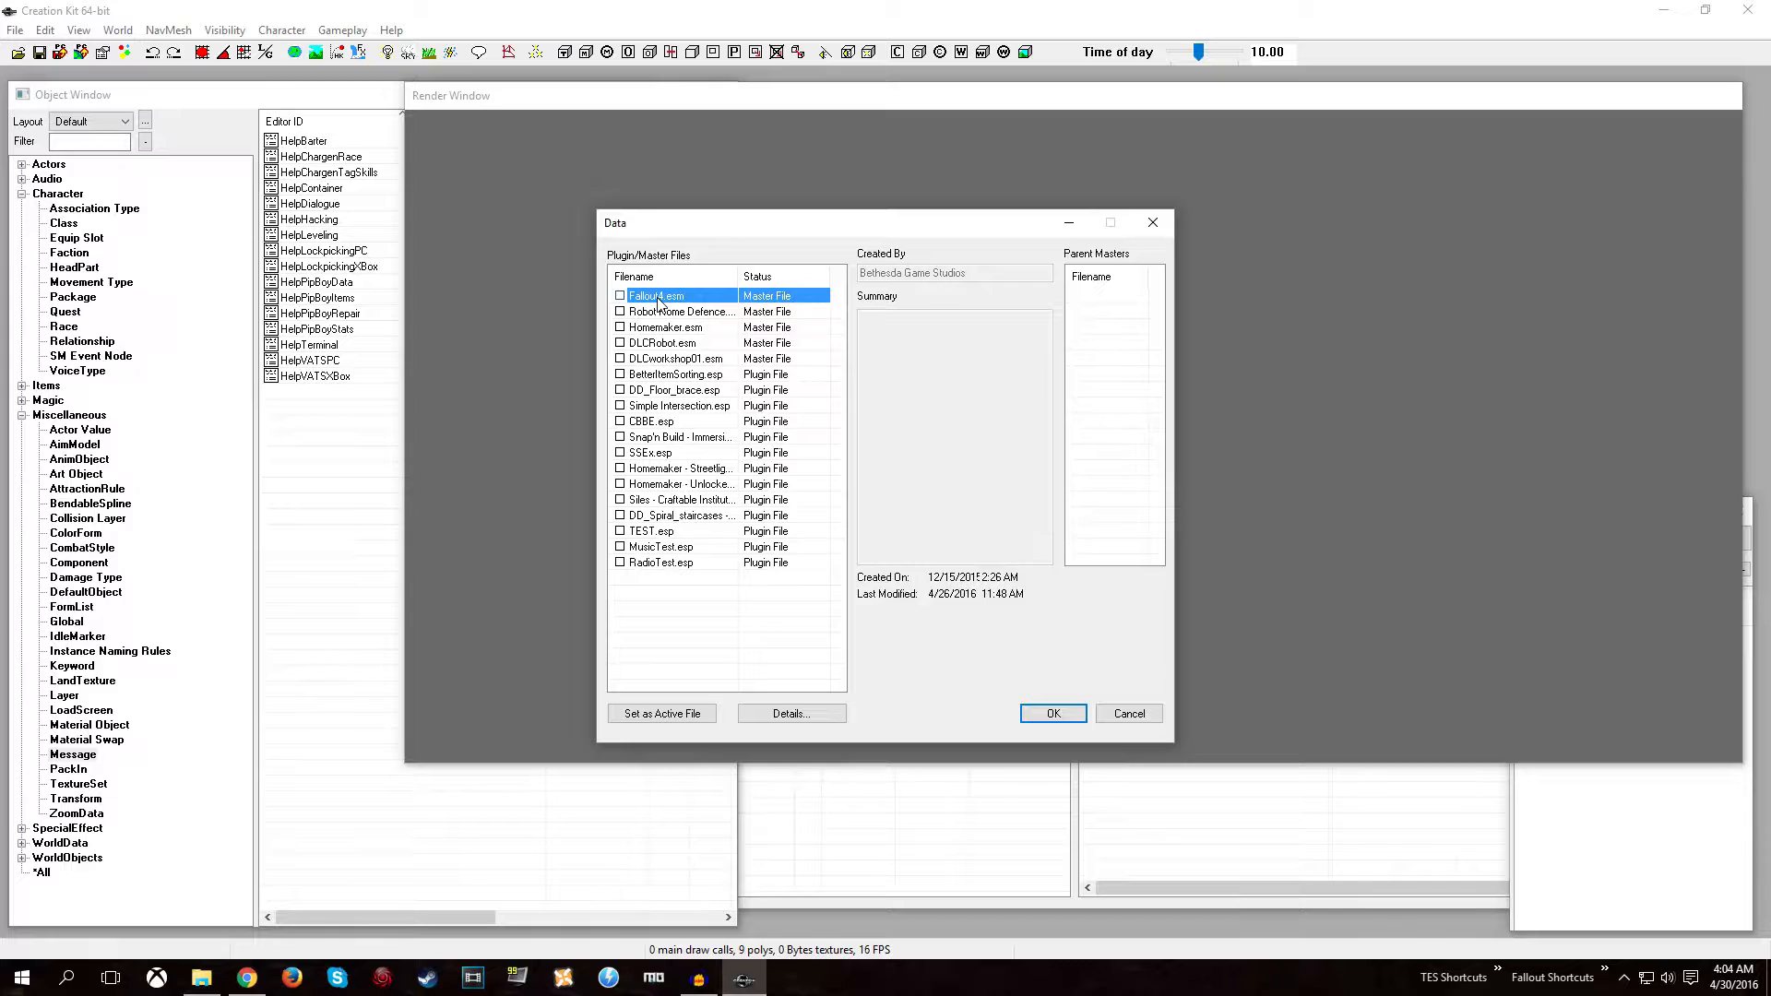
double_click(658, 299)
double_click(638, 345)
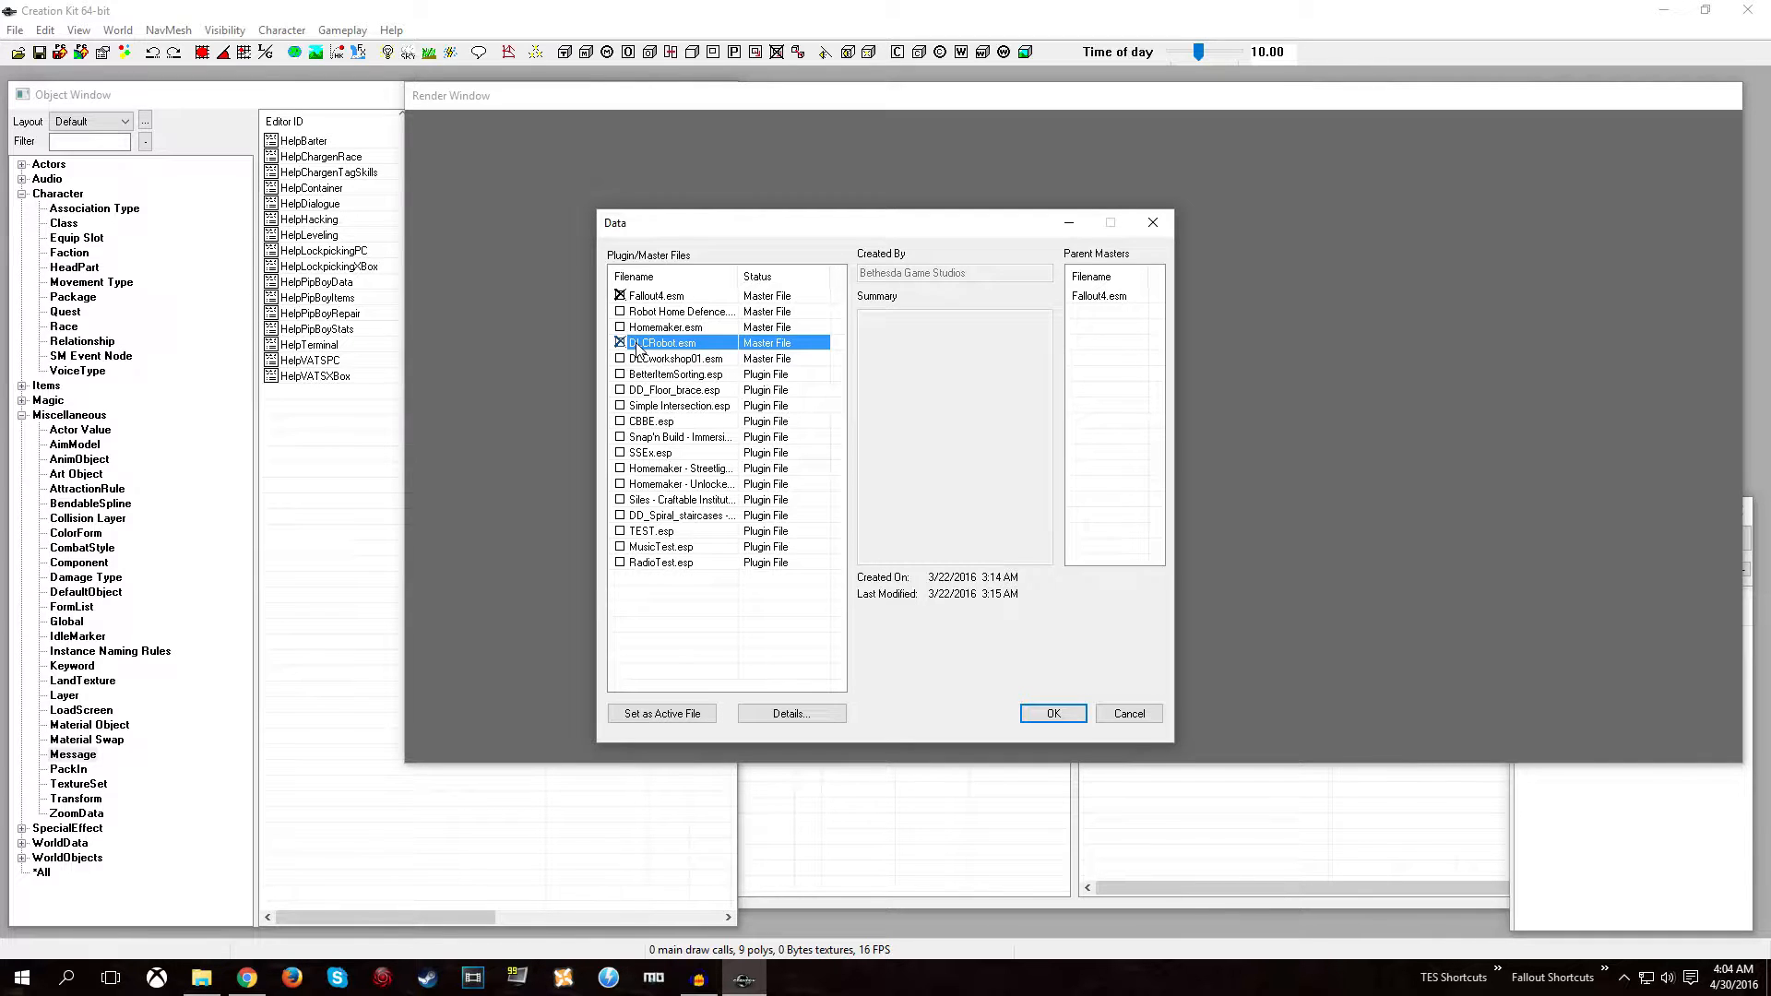
double_click(638, 349)
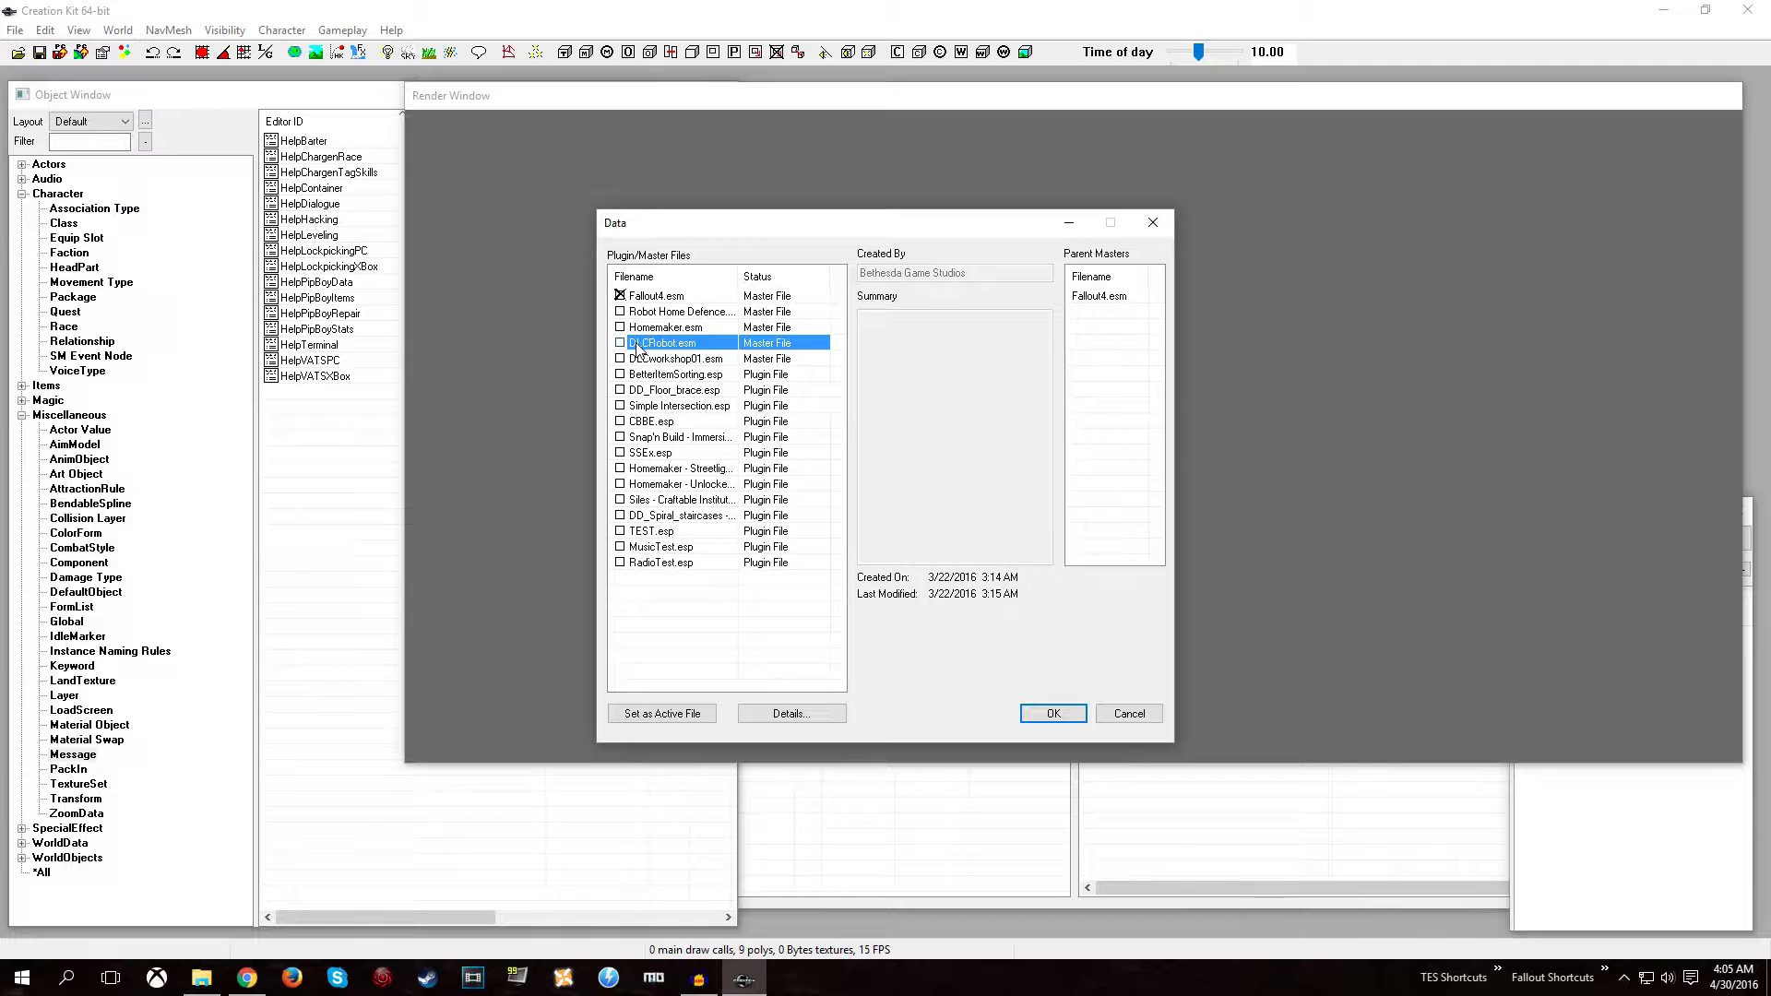
left_click(656, 296)
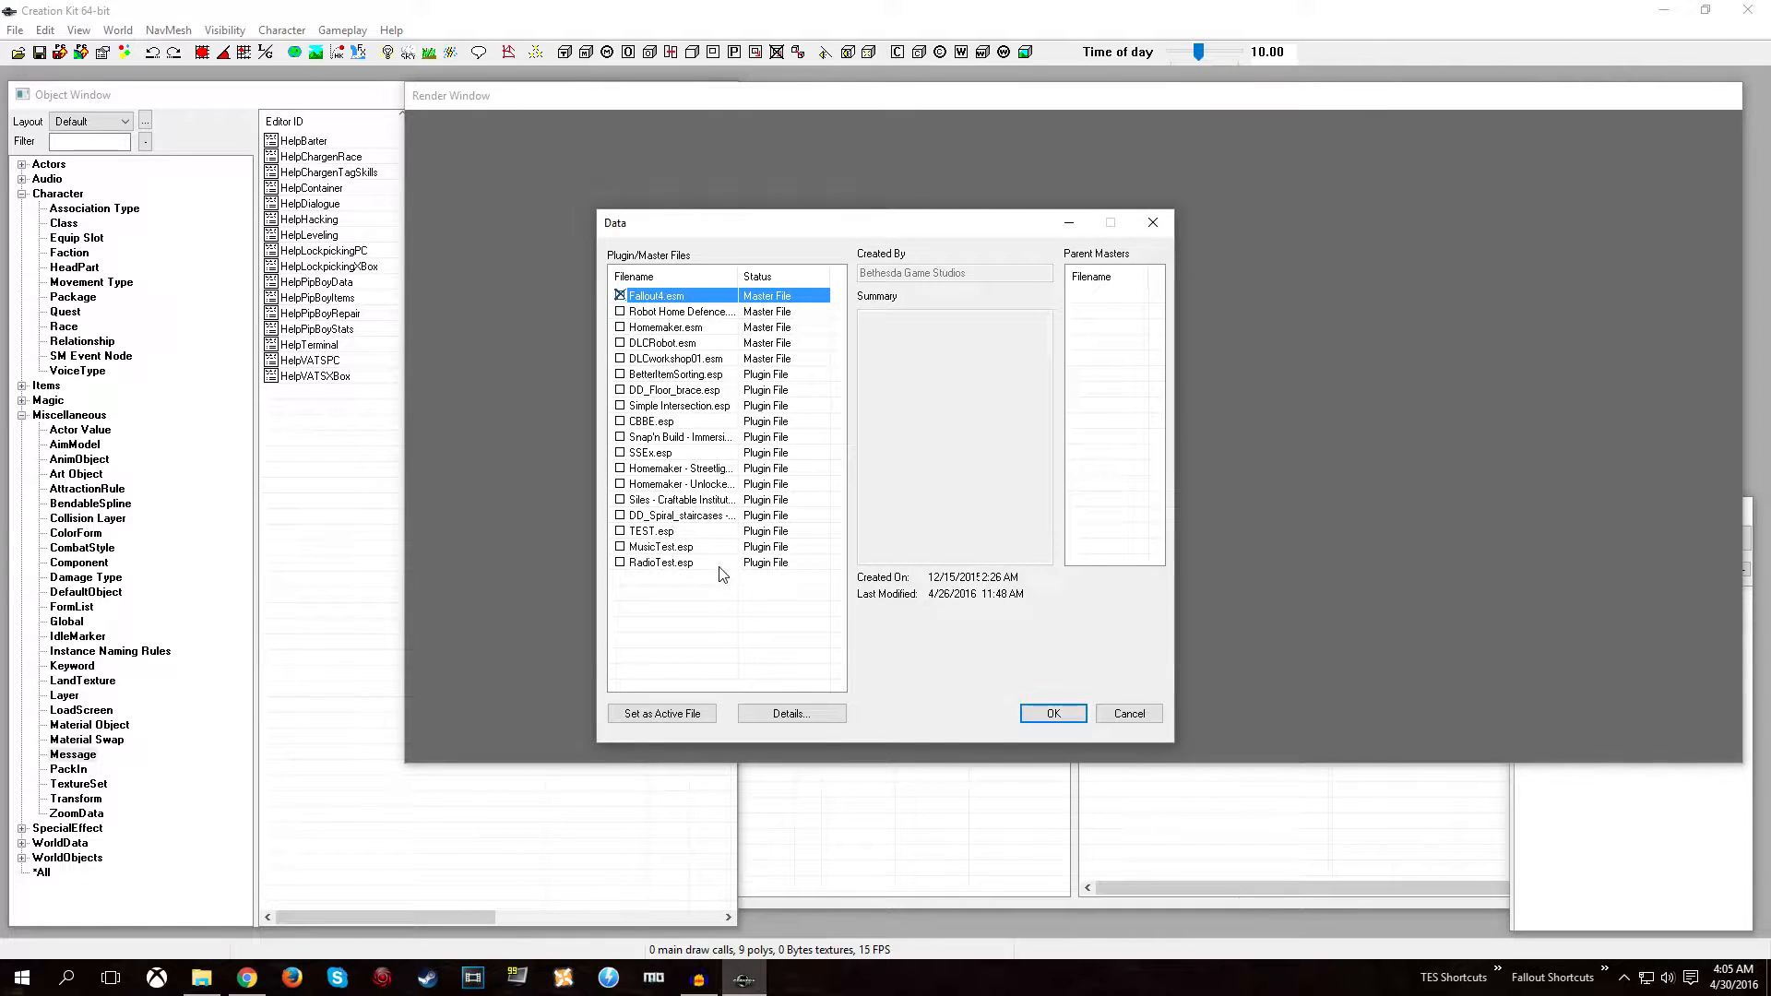
double_click(660, 563)
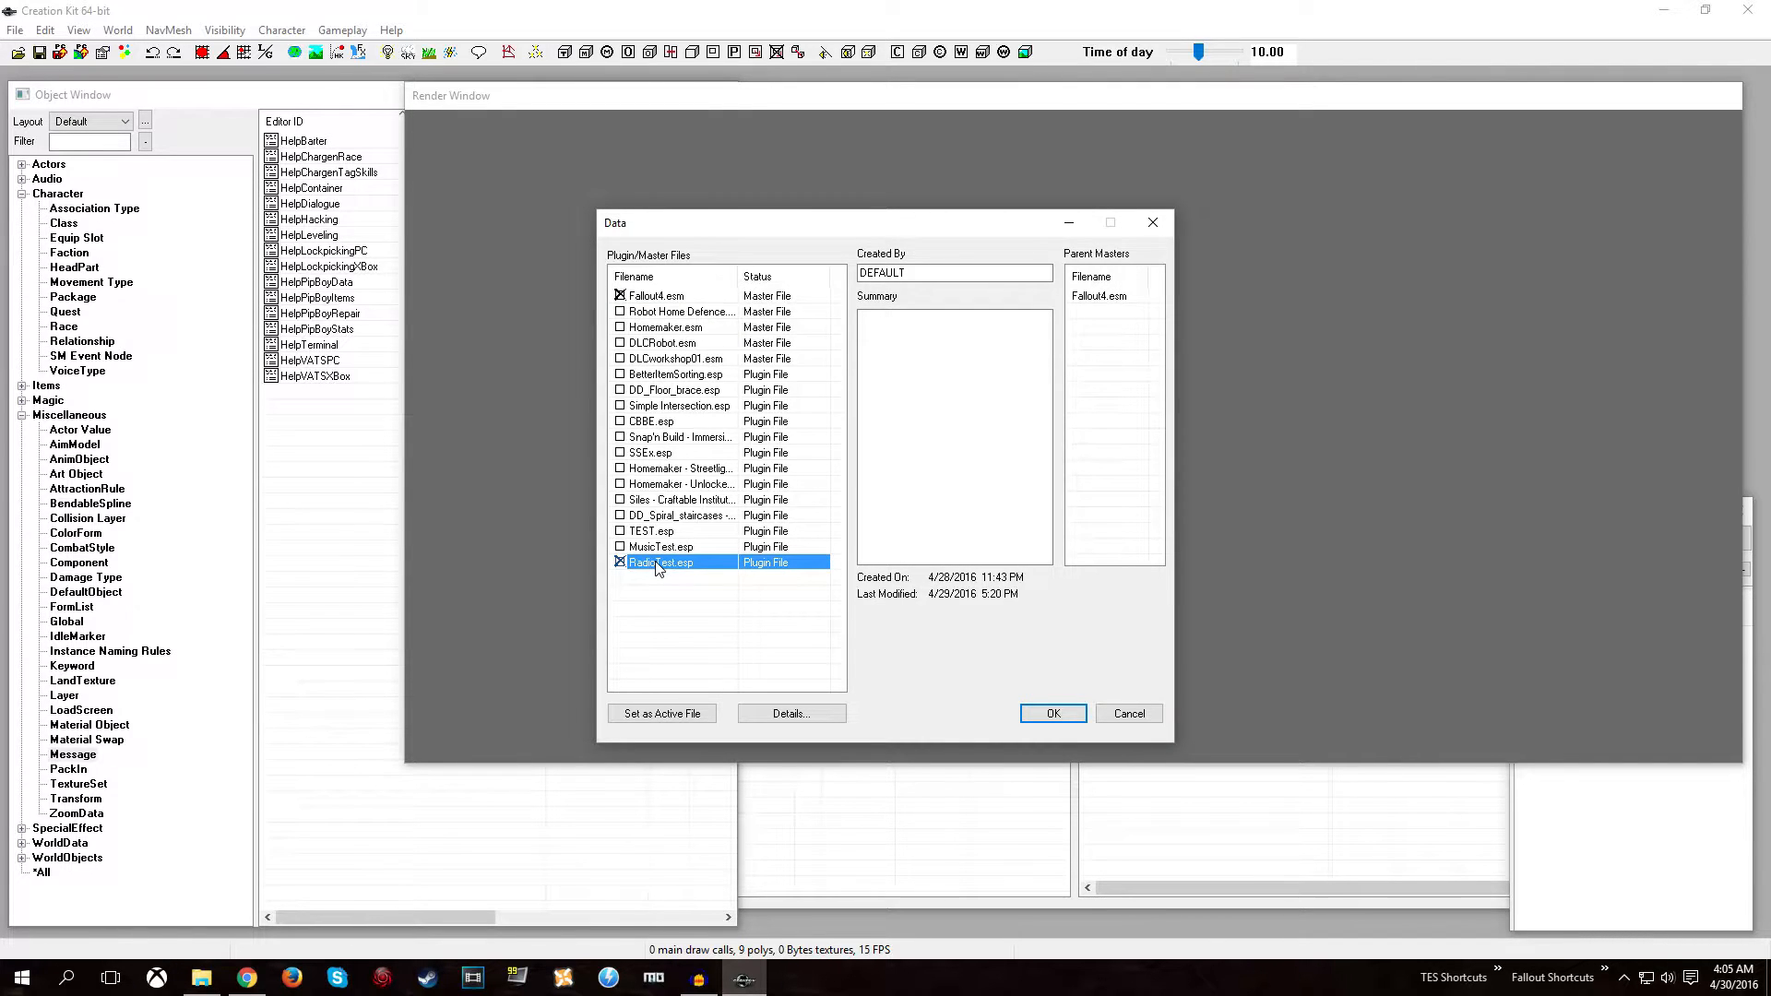
left_click(653, 715)
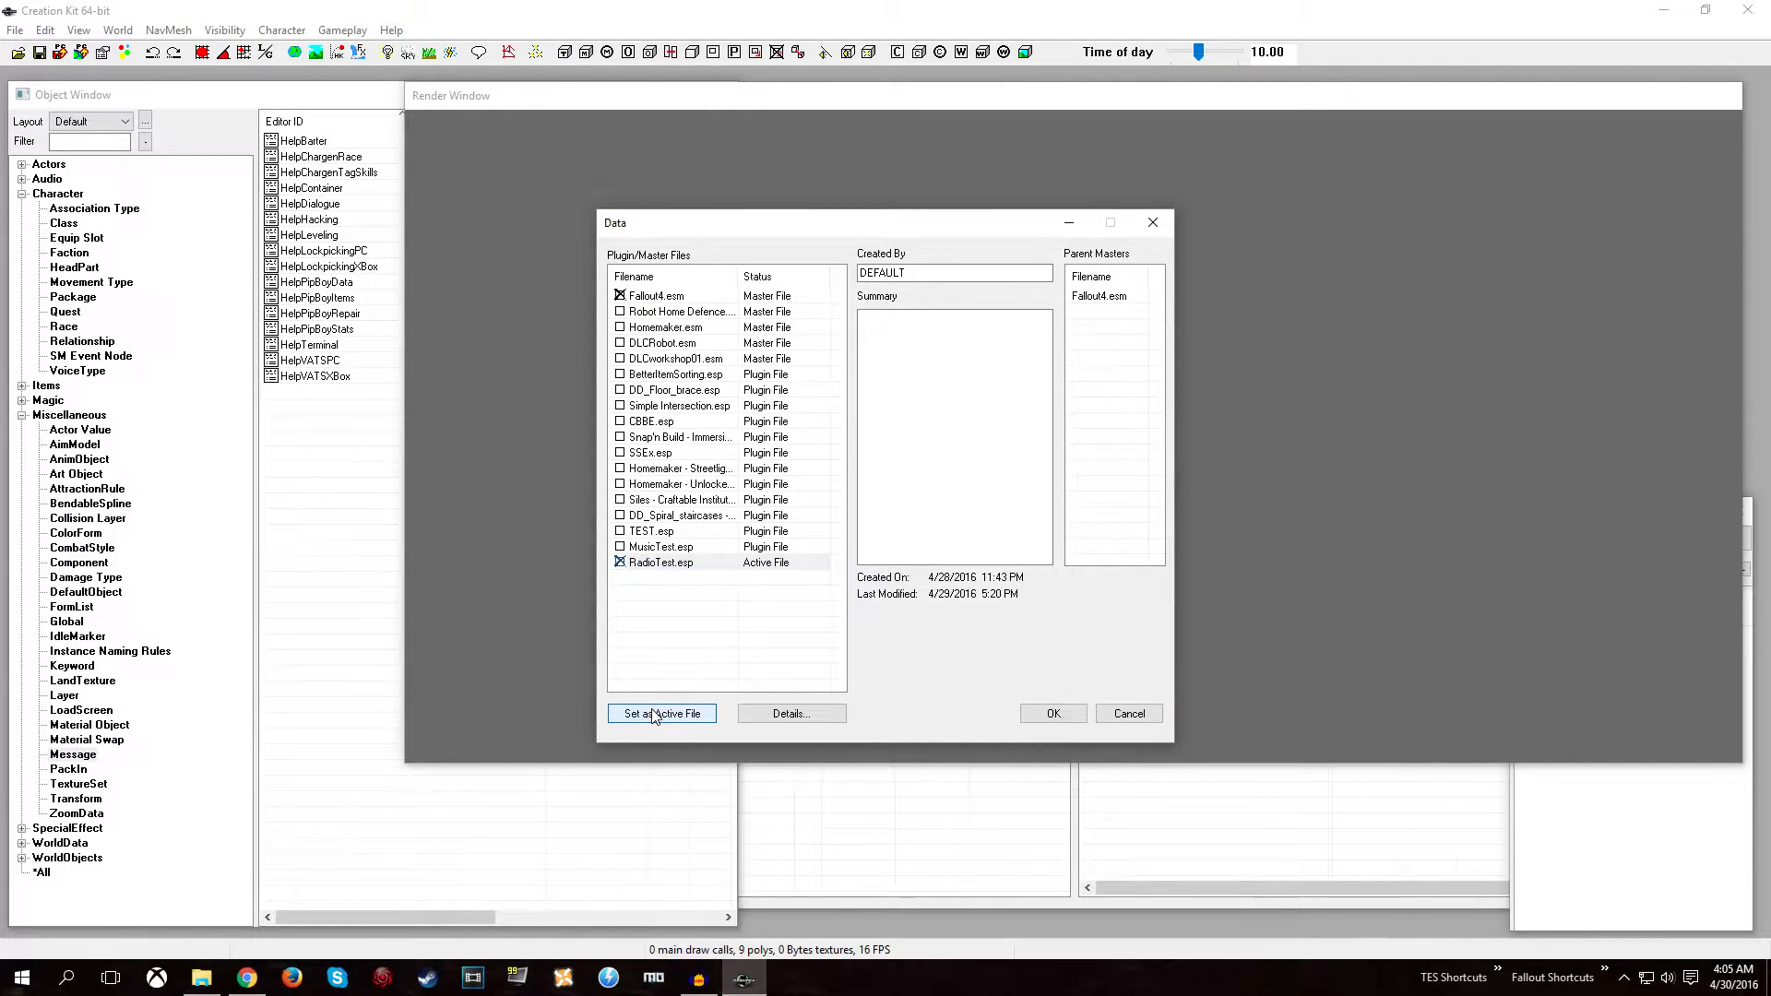
double_click(657, 564)
left_click(688, 634)
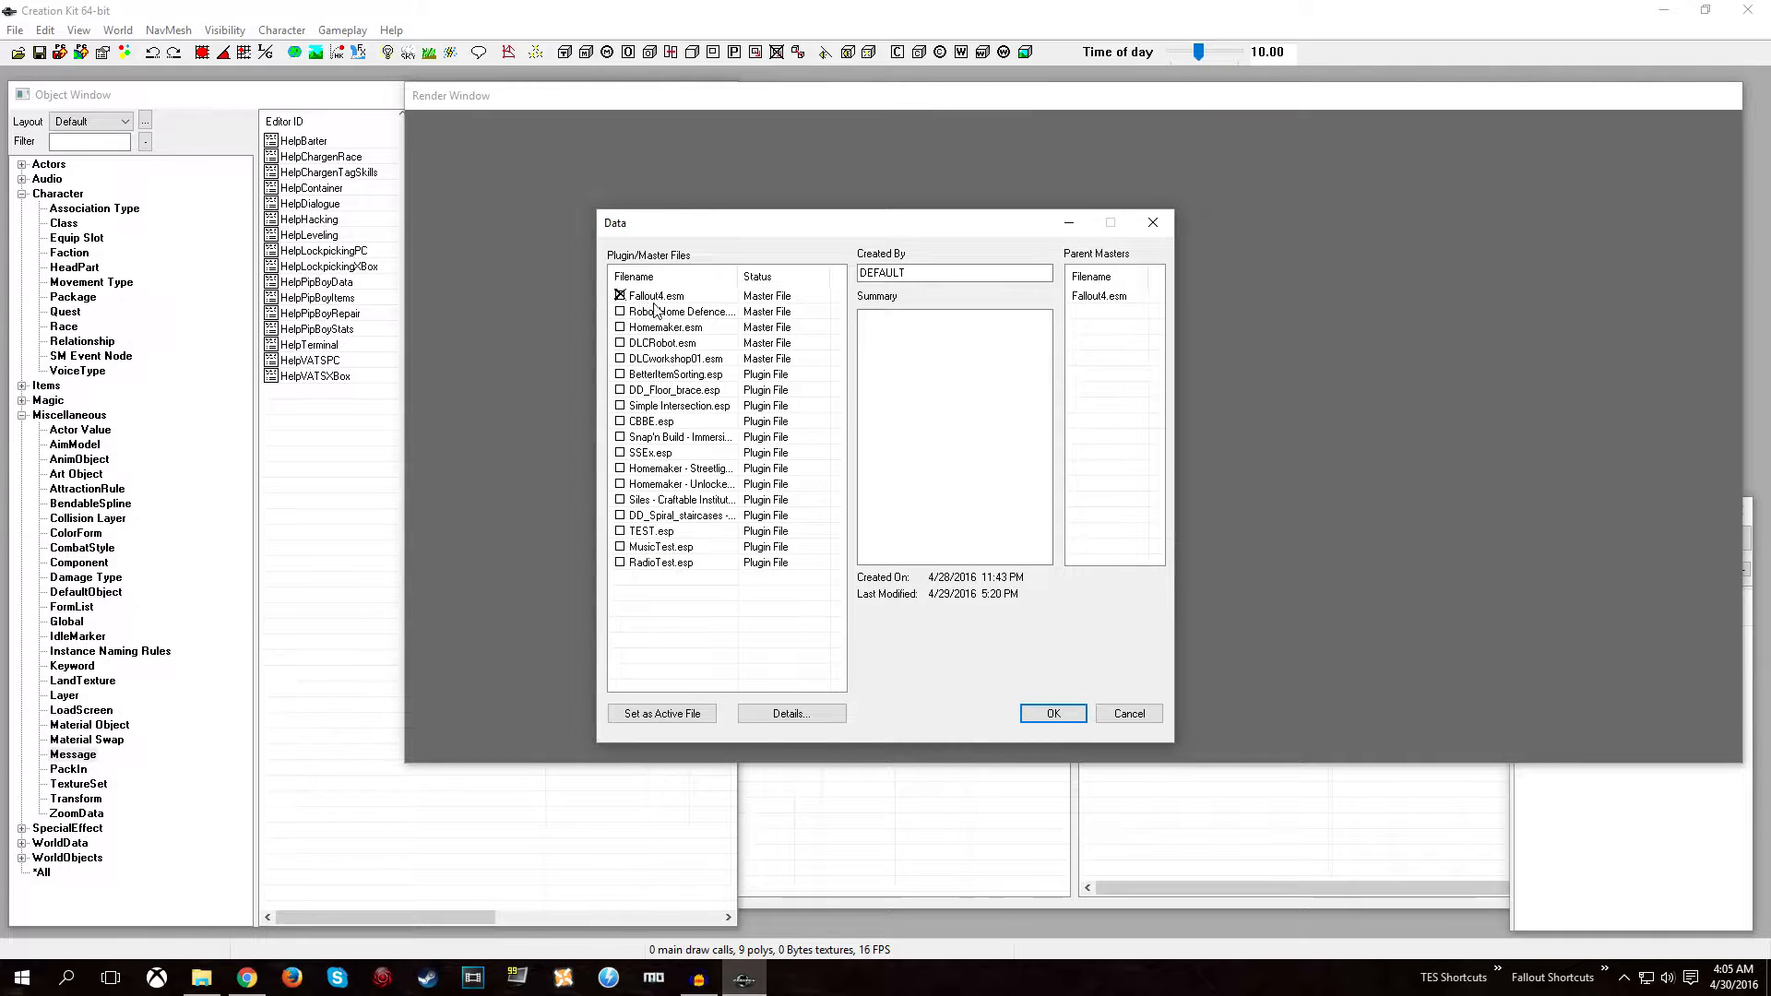
Load the marked master file and save a new plugin named SonicRadio in Fallout 4's Data folder.
left_click(1041, 715)
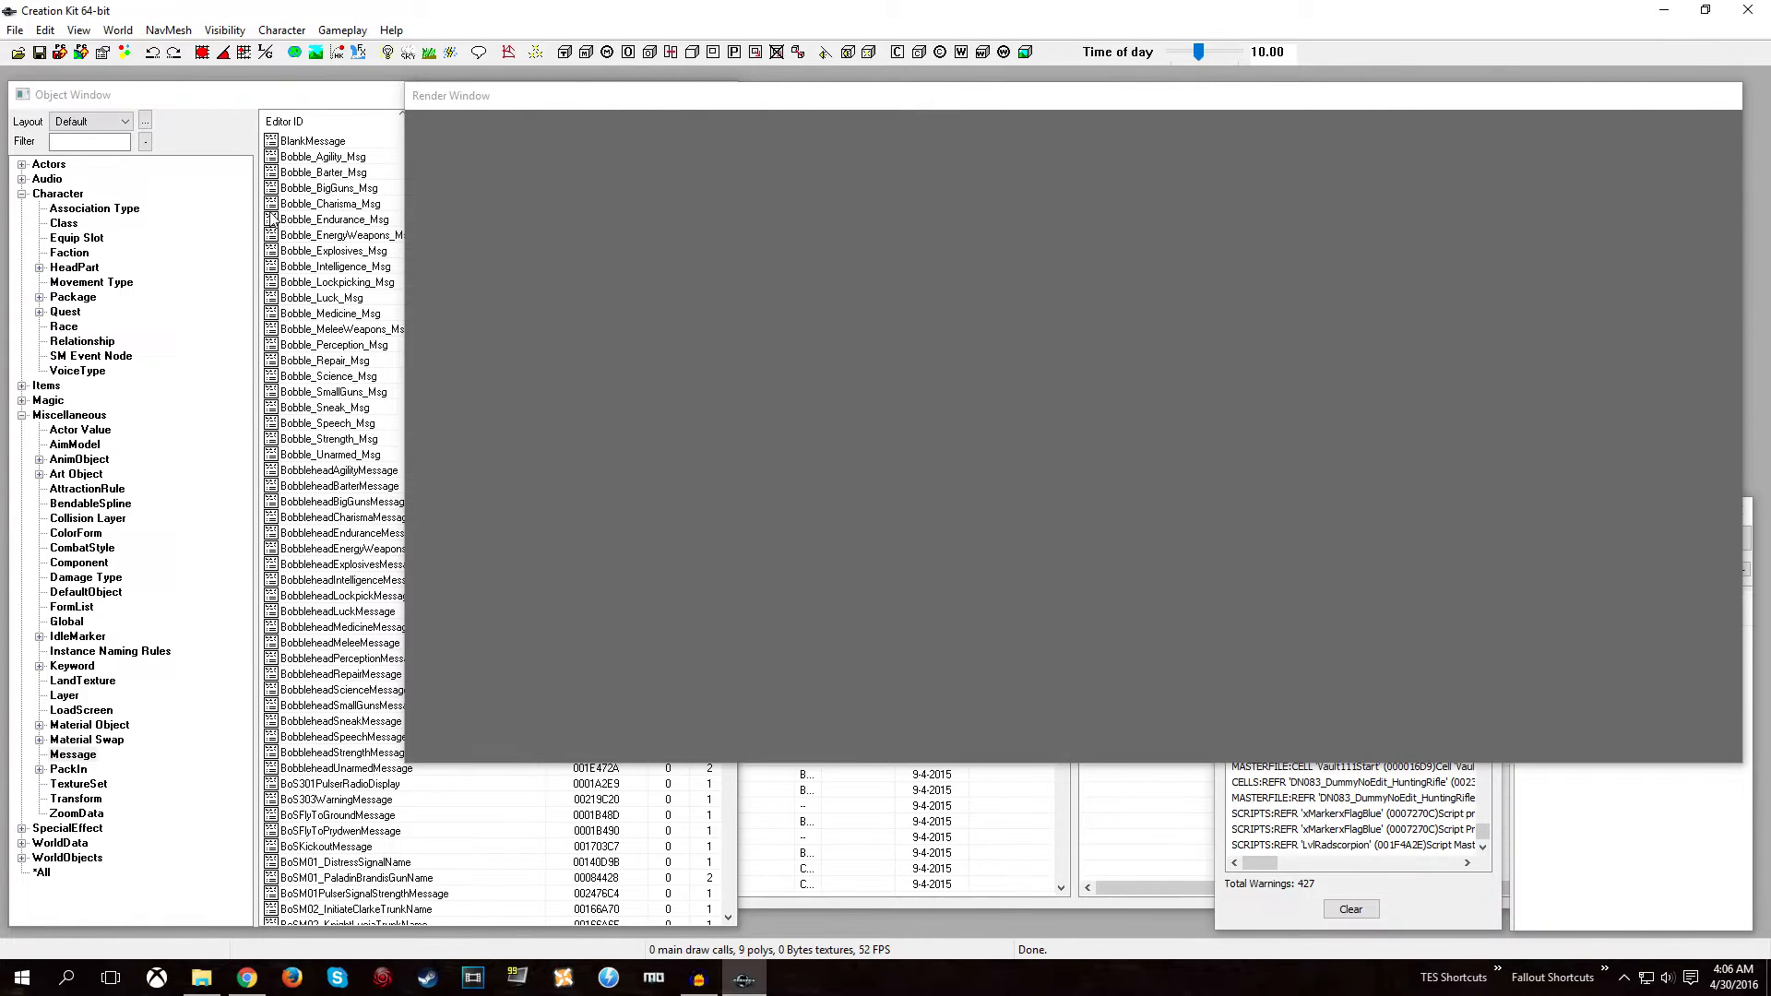
left_click(37, 53)
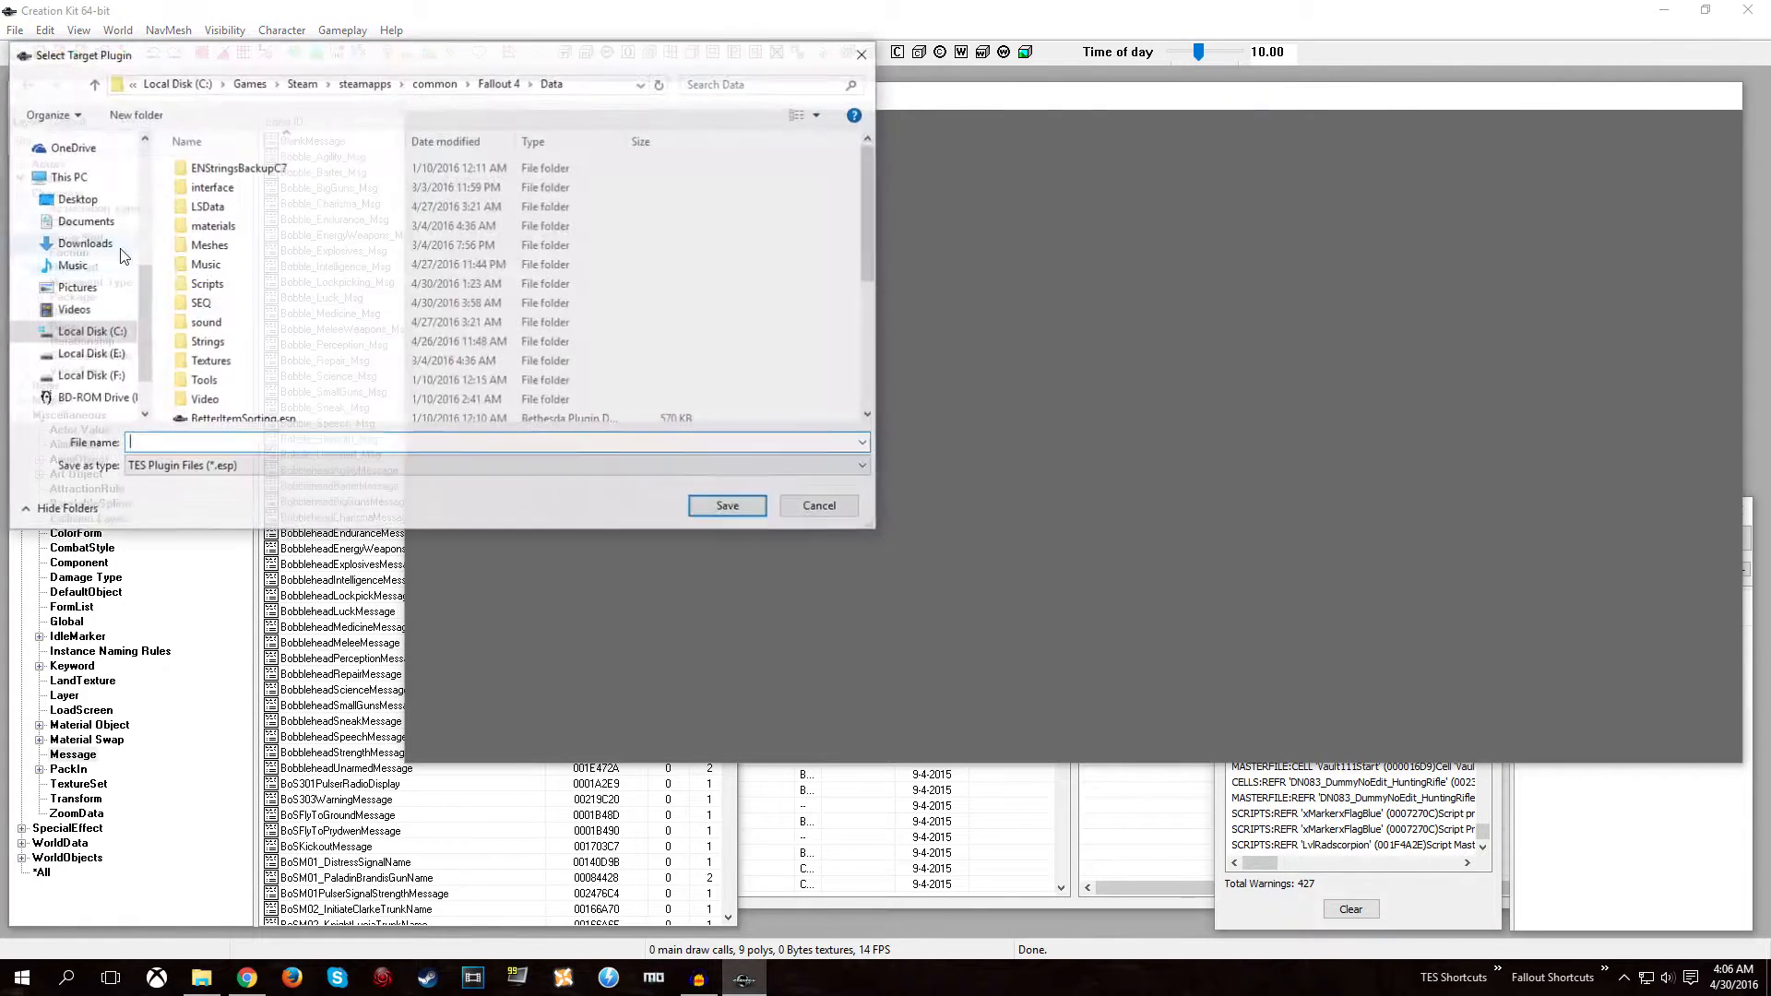
type("SonicRadio")
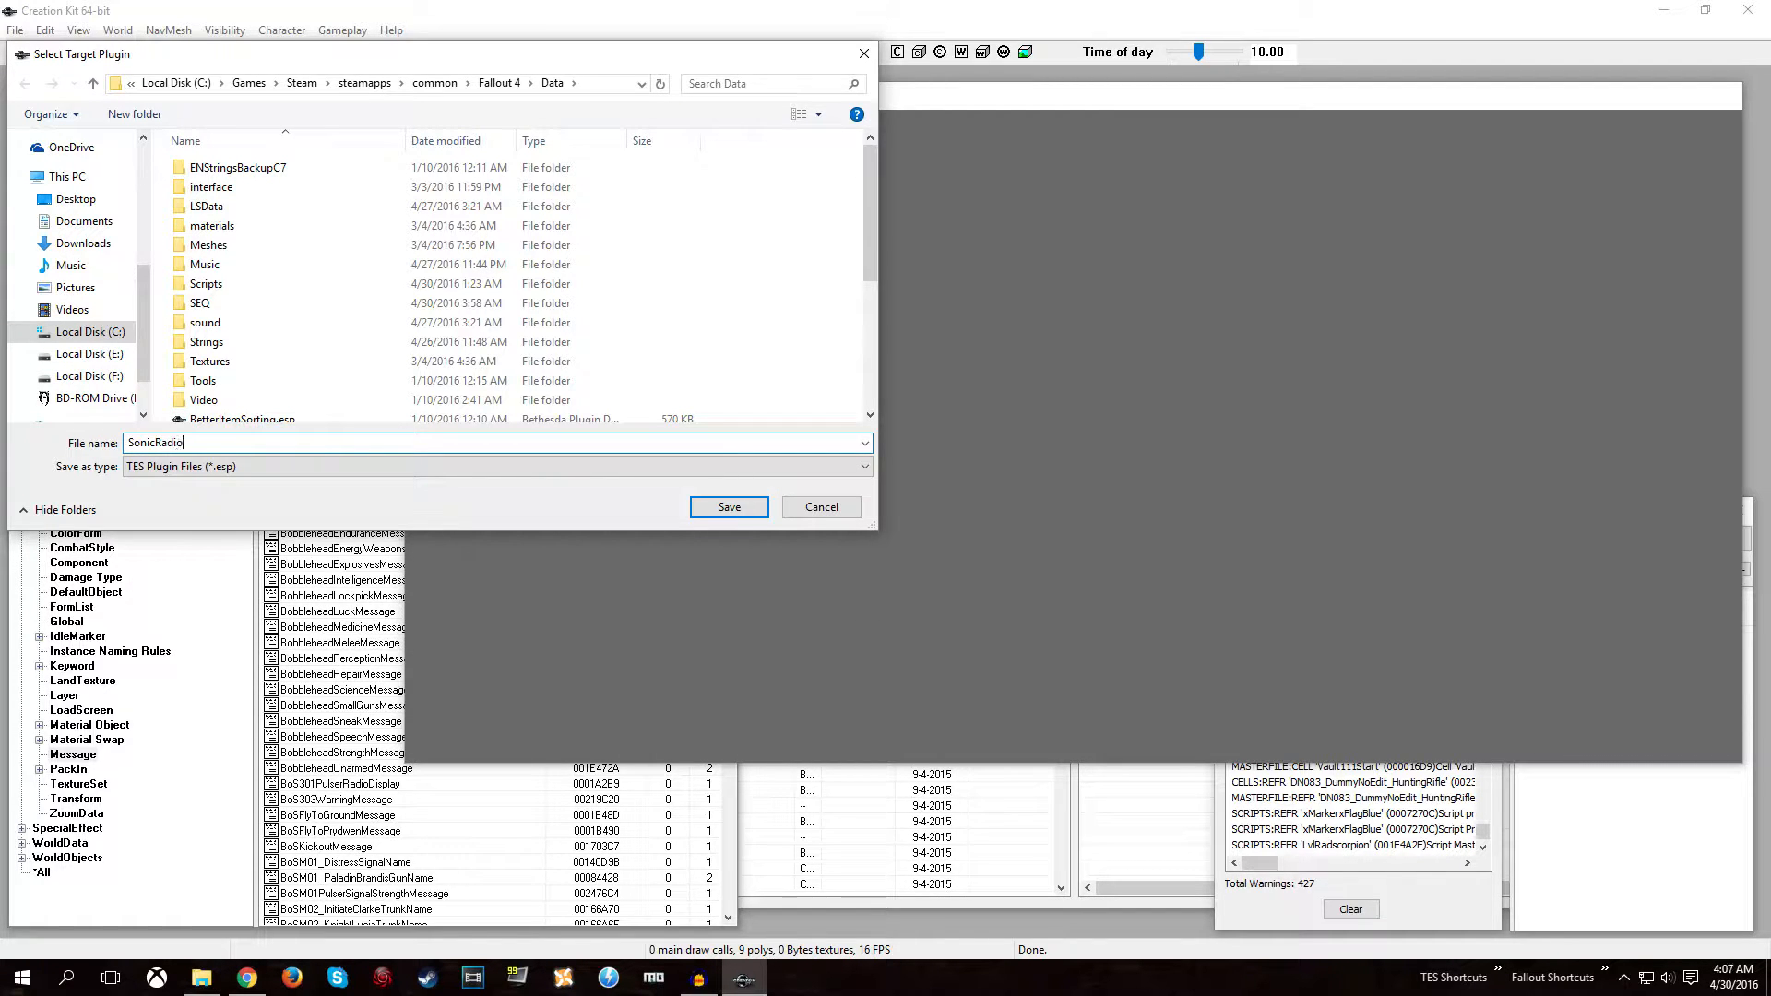
key("Return")
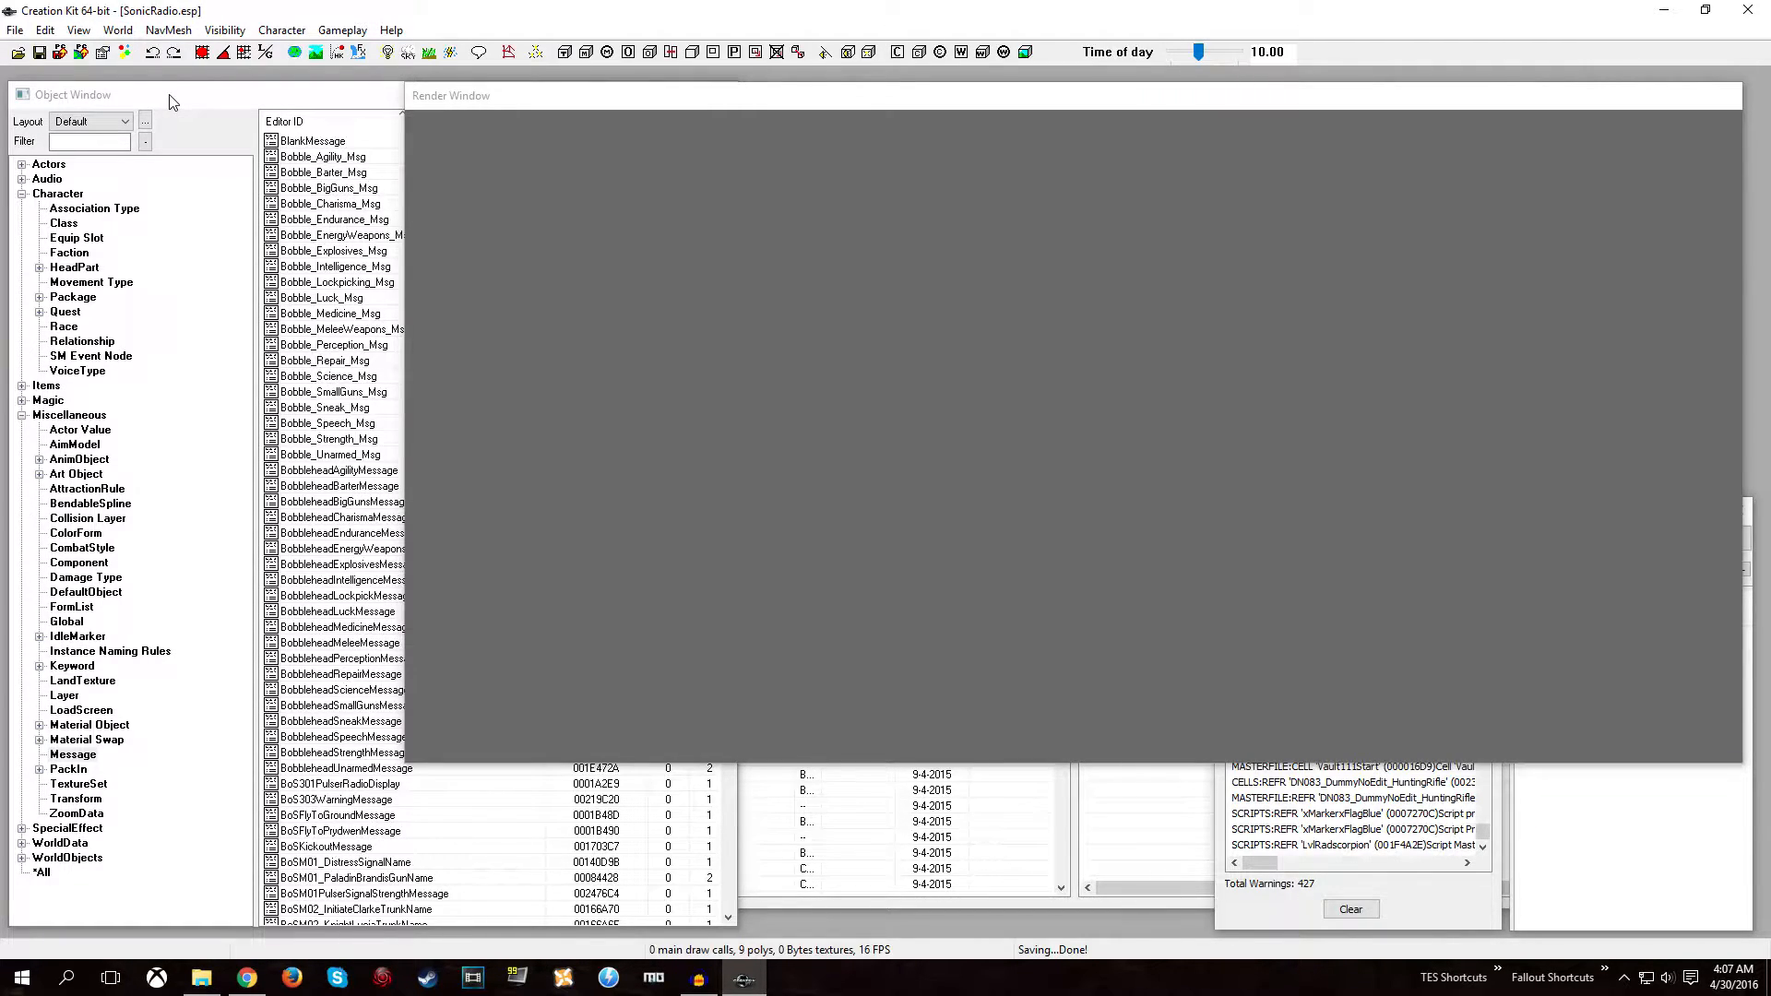
Collapse the Character and Miscellaneous categories and list the Sound Descriptor objects under Audio.
double_click(46, 194)
left_click(46, 238)
double_click(46, 242)
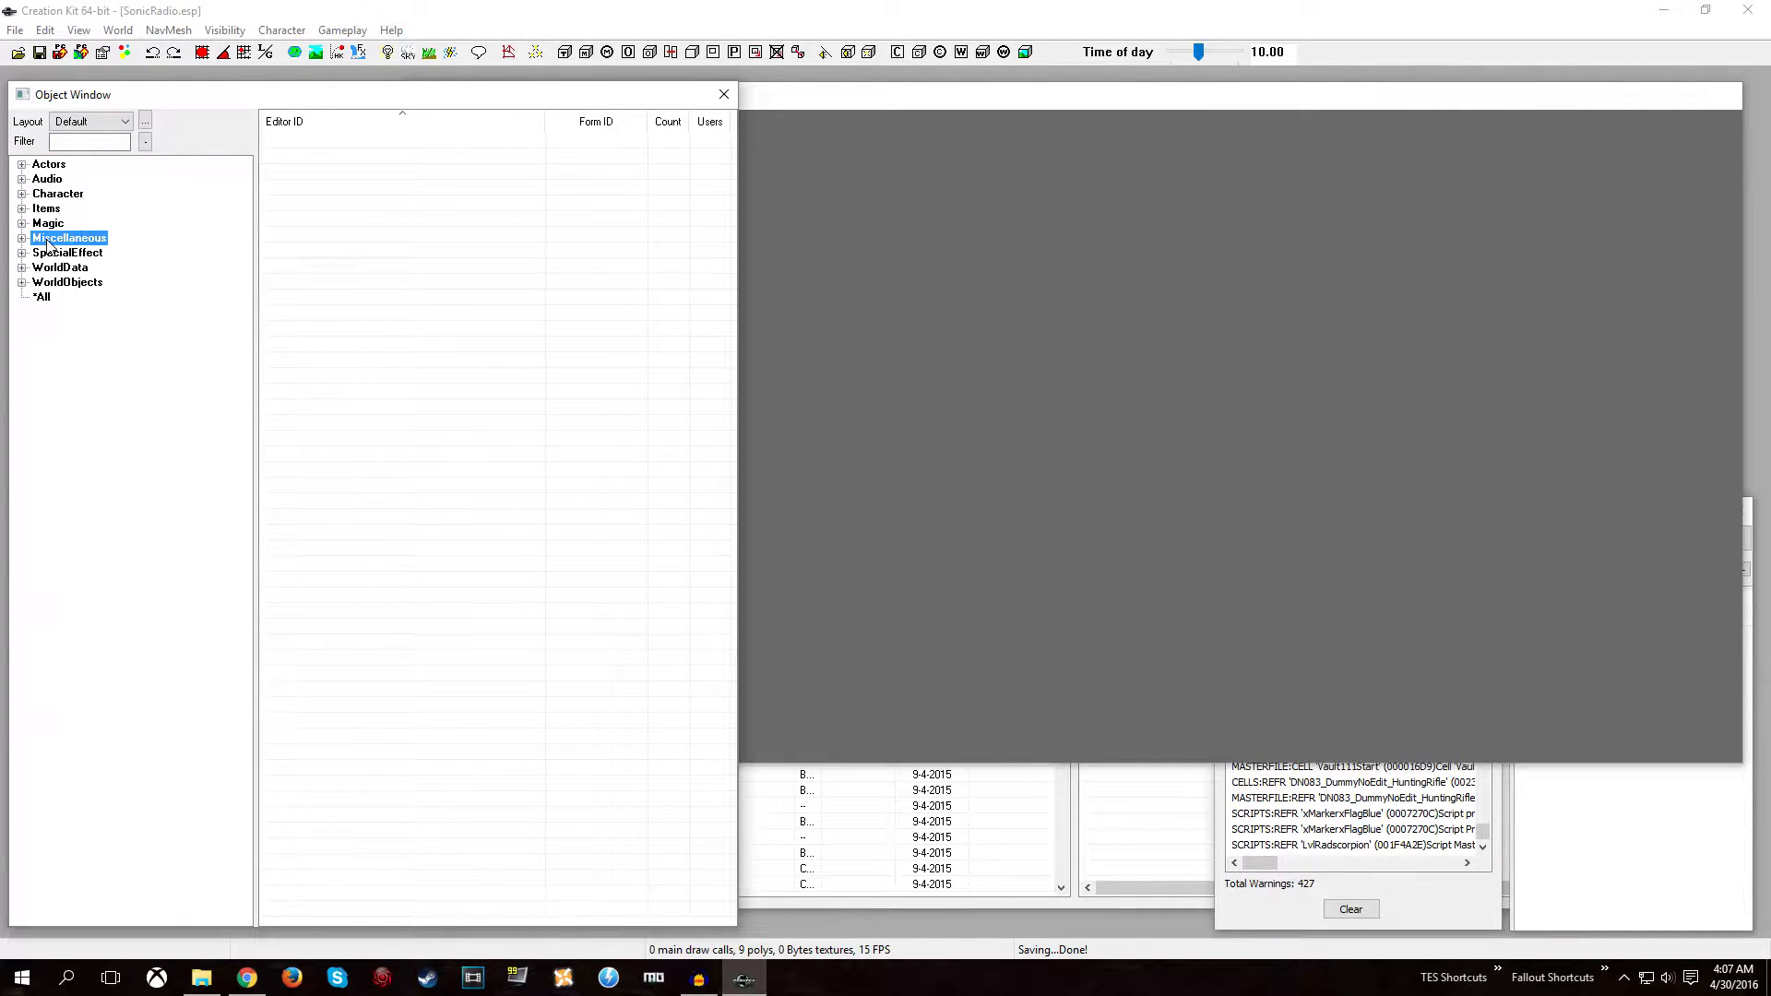
left_click(46, 180)
double_click(46, 180)
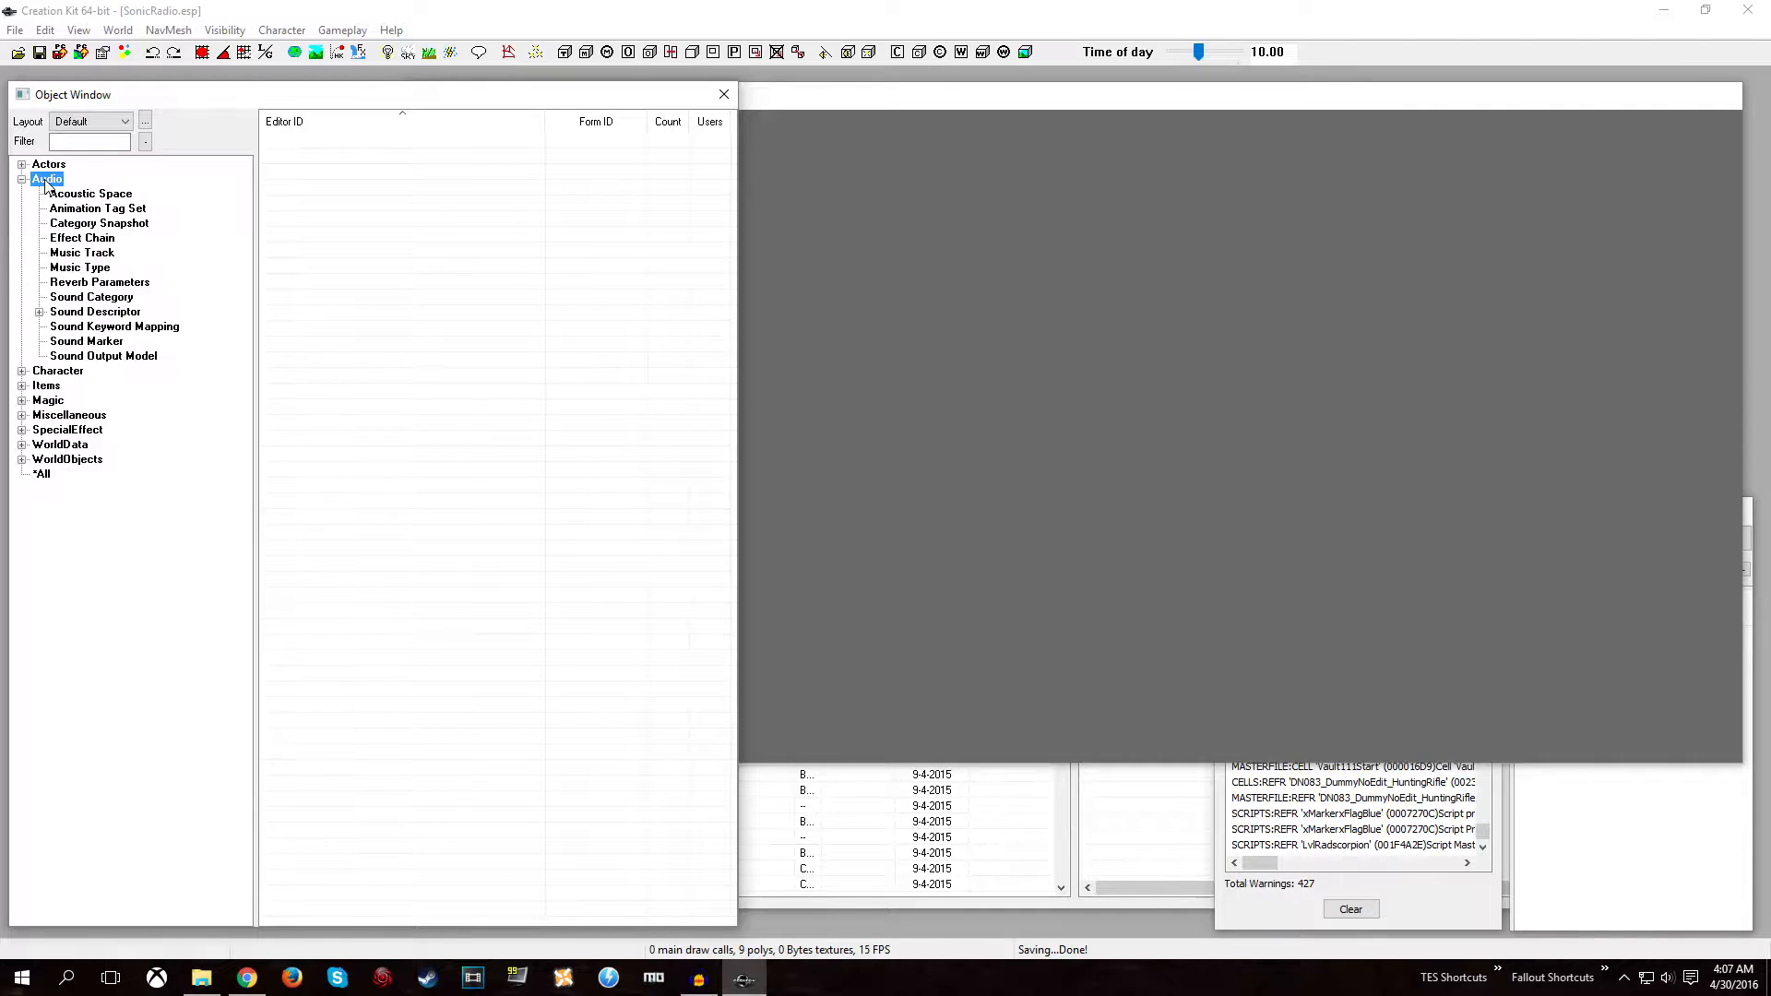
left_click(92, 312)
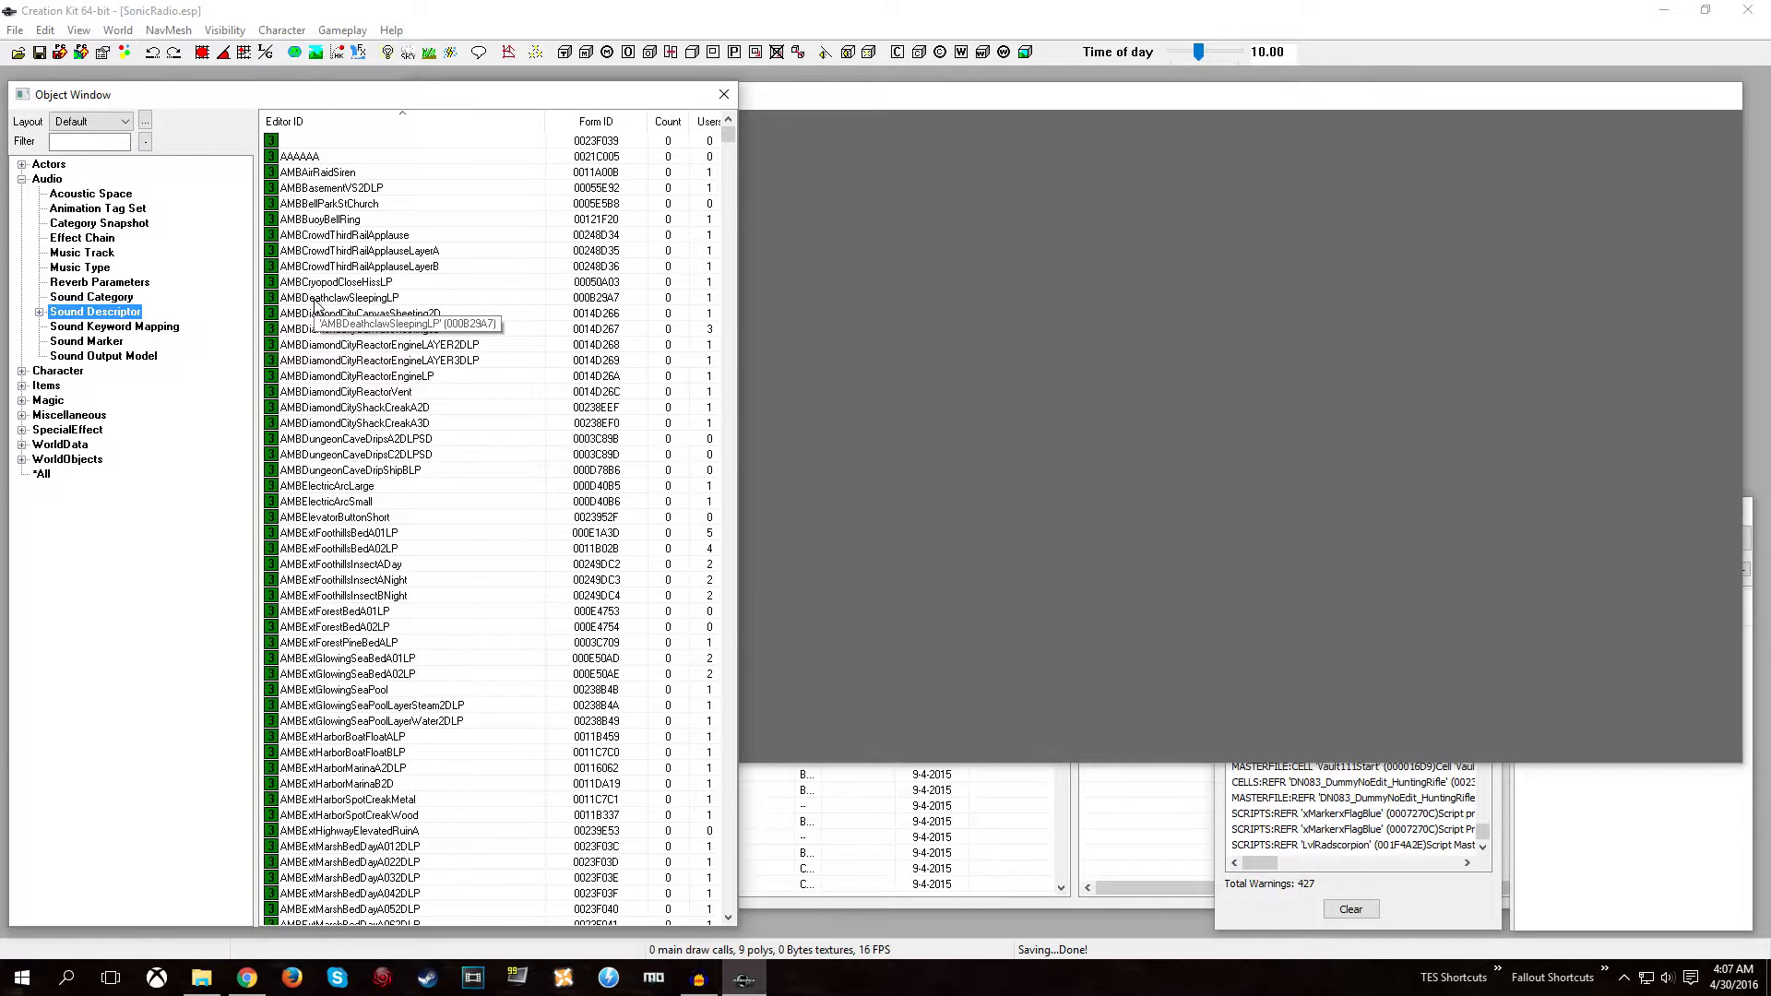
Create a new sound descriptor with the ID 00SonicChemicalPlant.
right_click(311, 284)
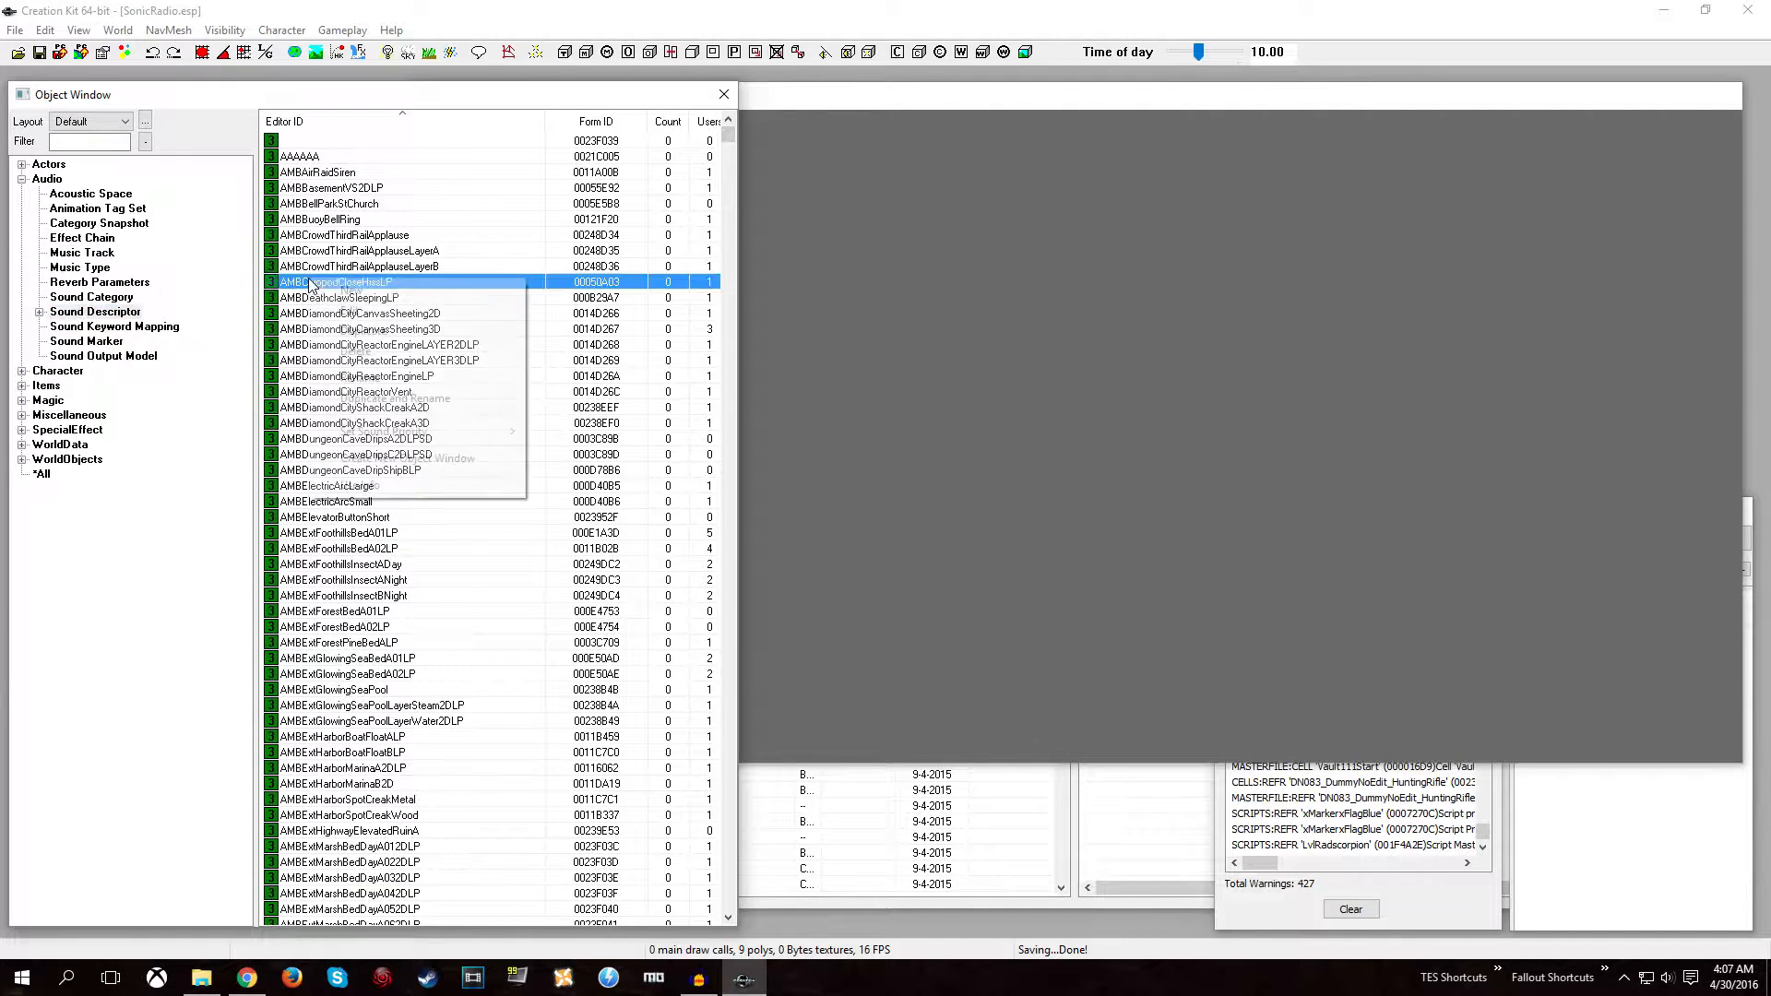
left_click(348, 292)
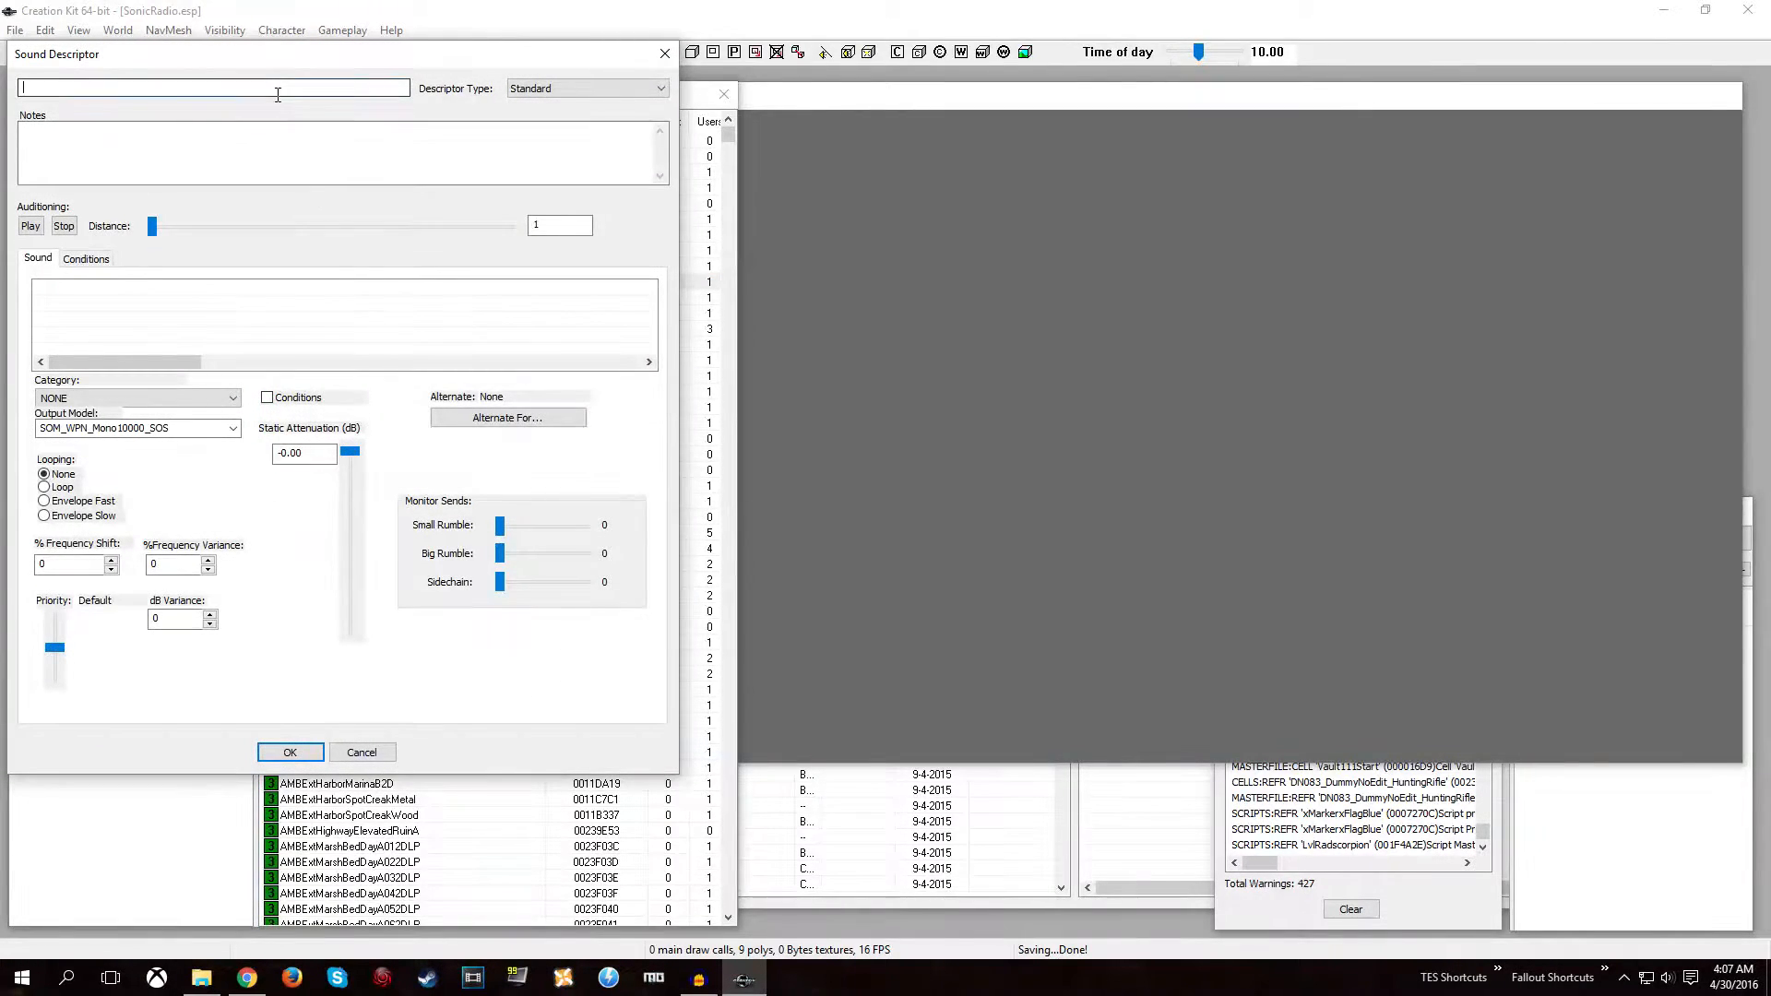
type("00")
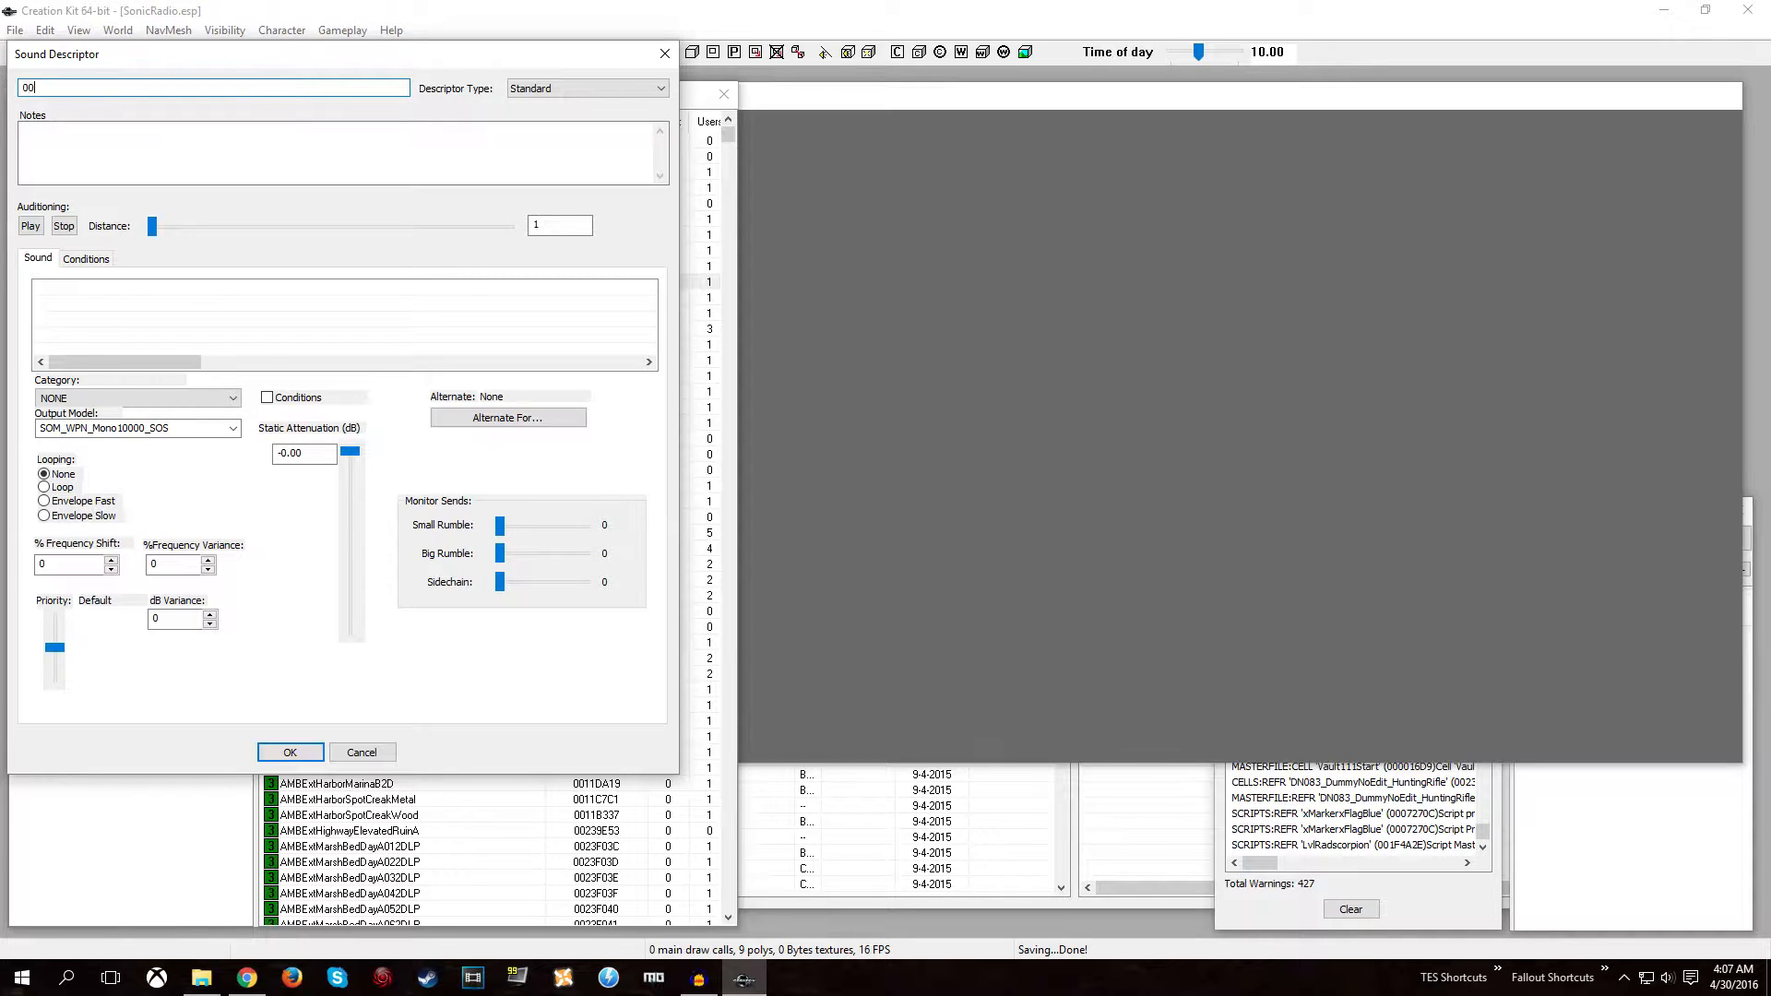
type("SonicChemicalPlant")
Add the sound file Sonic2ChemicalPlant.wav from Data\sound\fx\mus\radio\SonicRadio.esp to the descriptor's sound list.
right_click(59, 307)
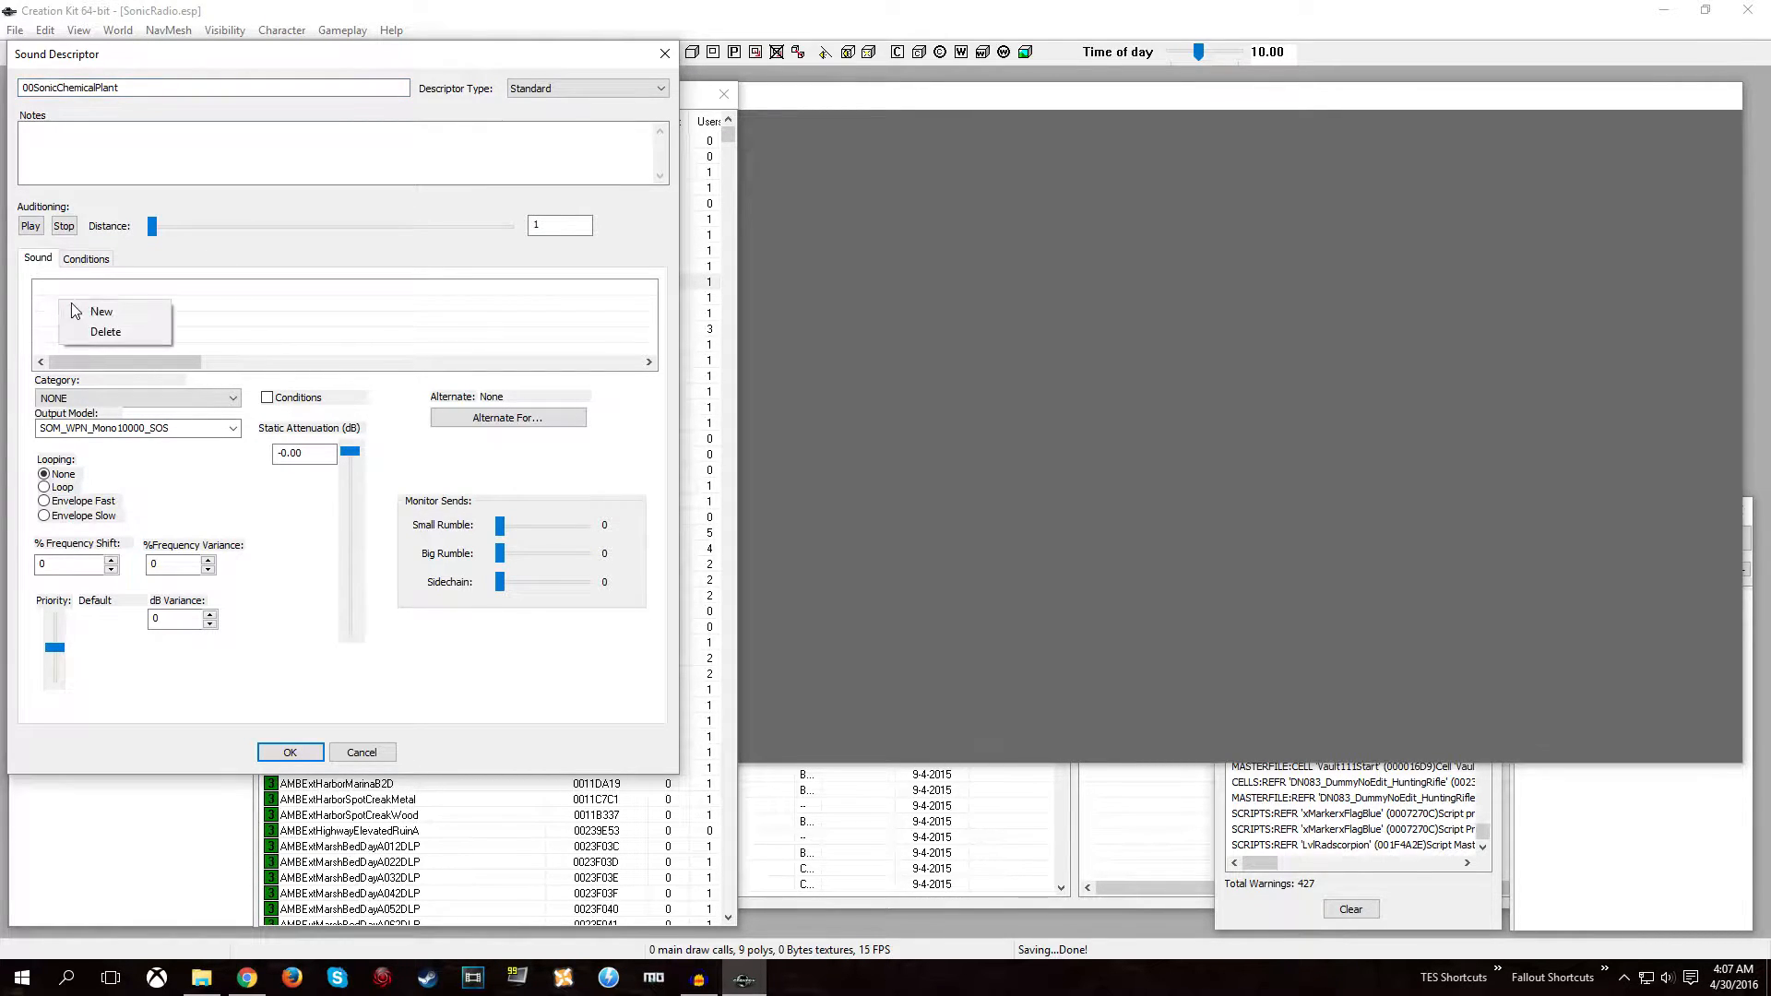
left_click(87, 316)
left_click(210, 197)
double_click(215, 199)
double_click(214, 197)
double_click(217, 235)
left_click(246, 218)
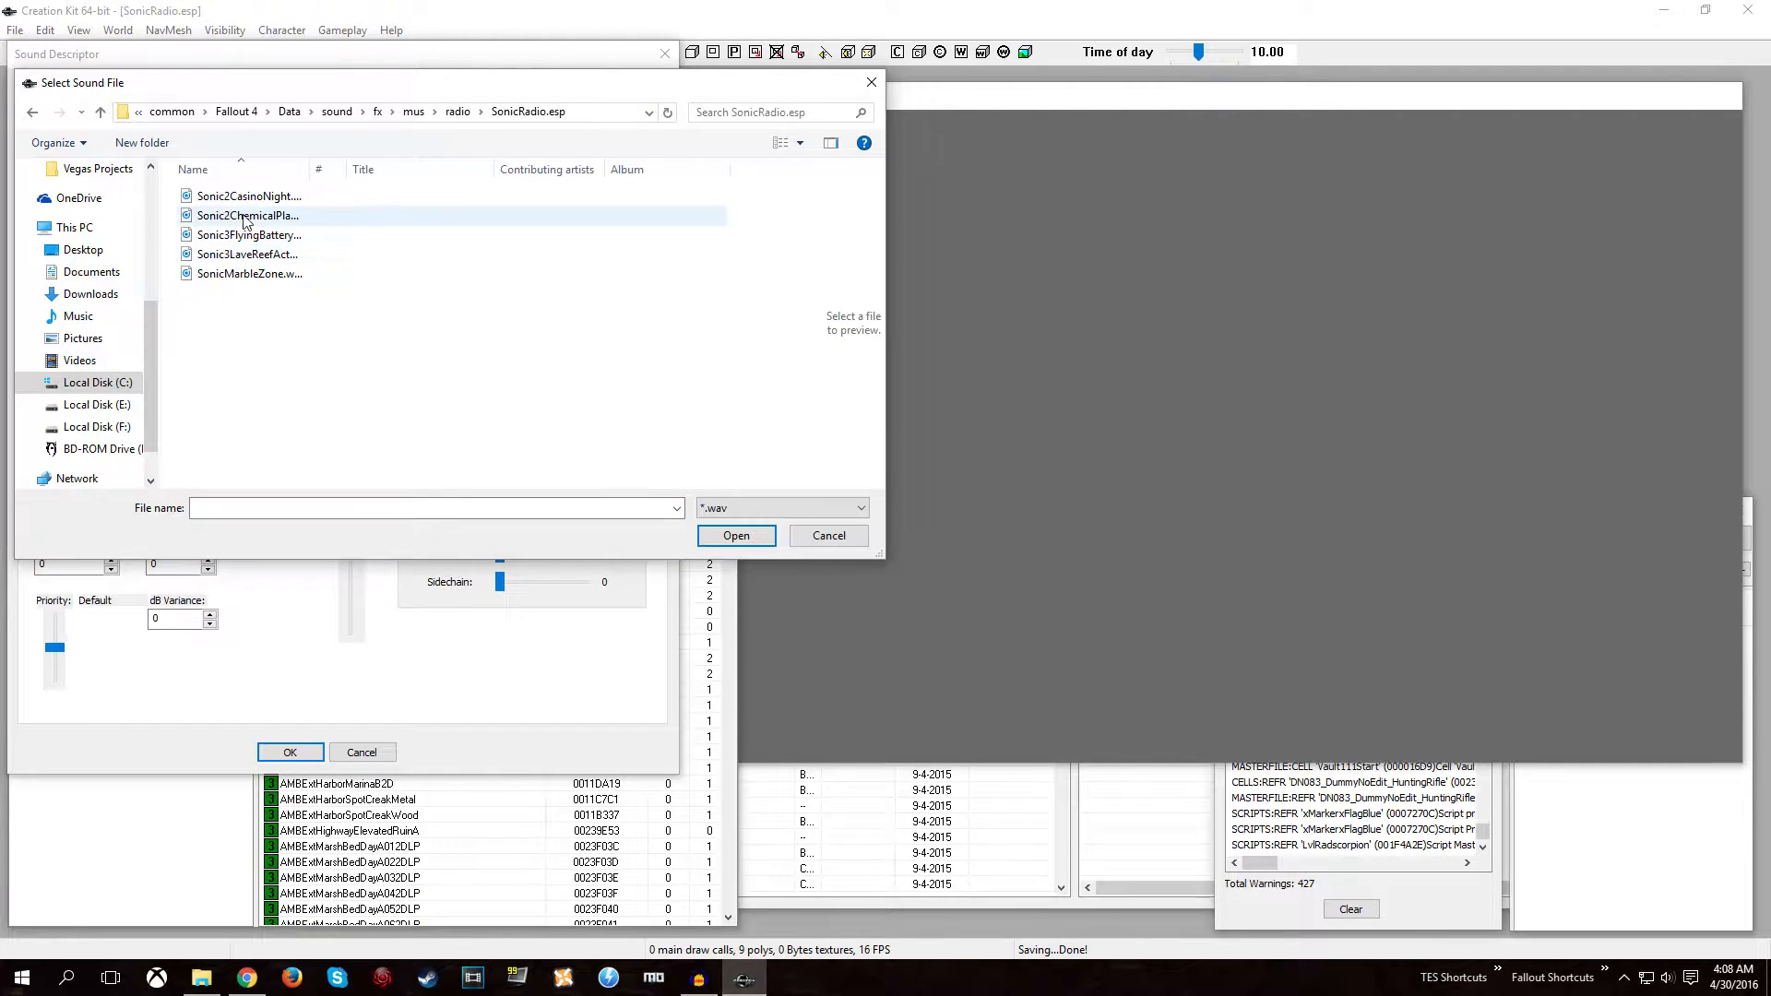
double_click(247, 220)
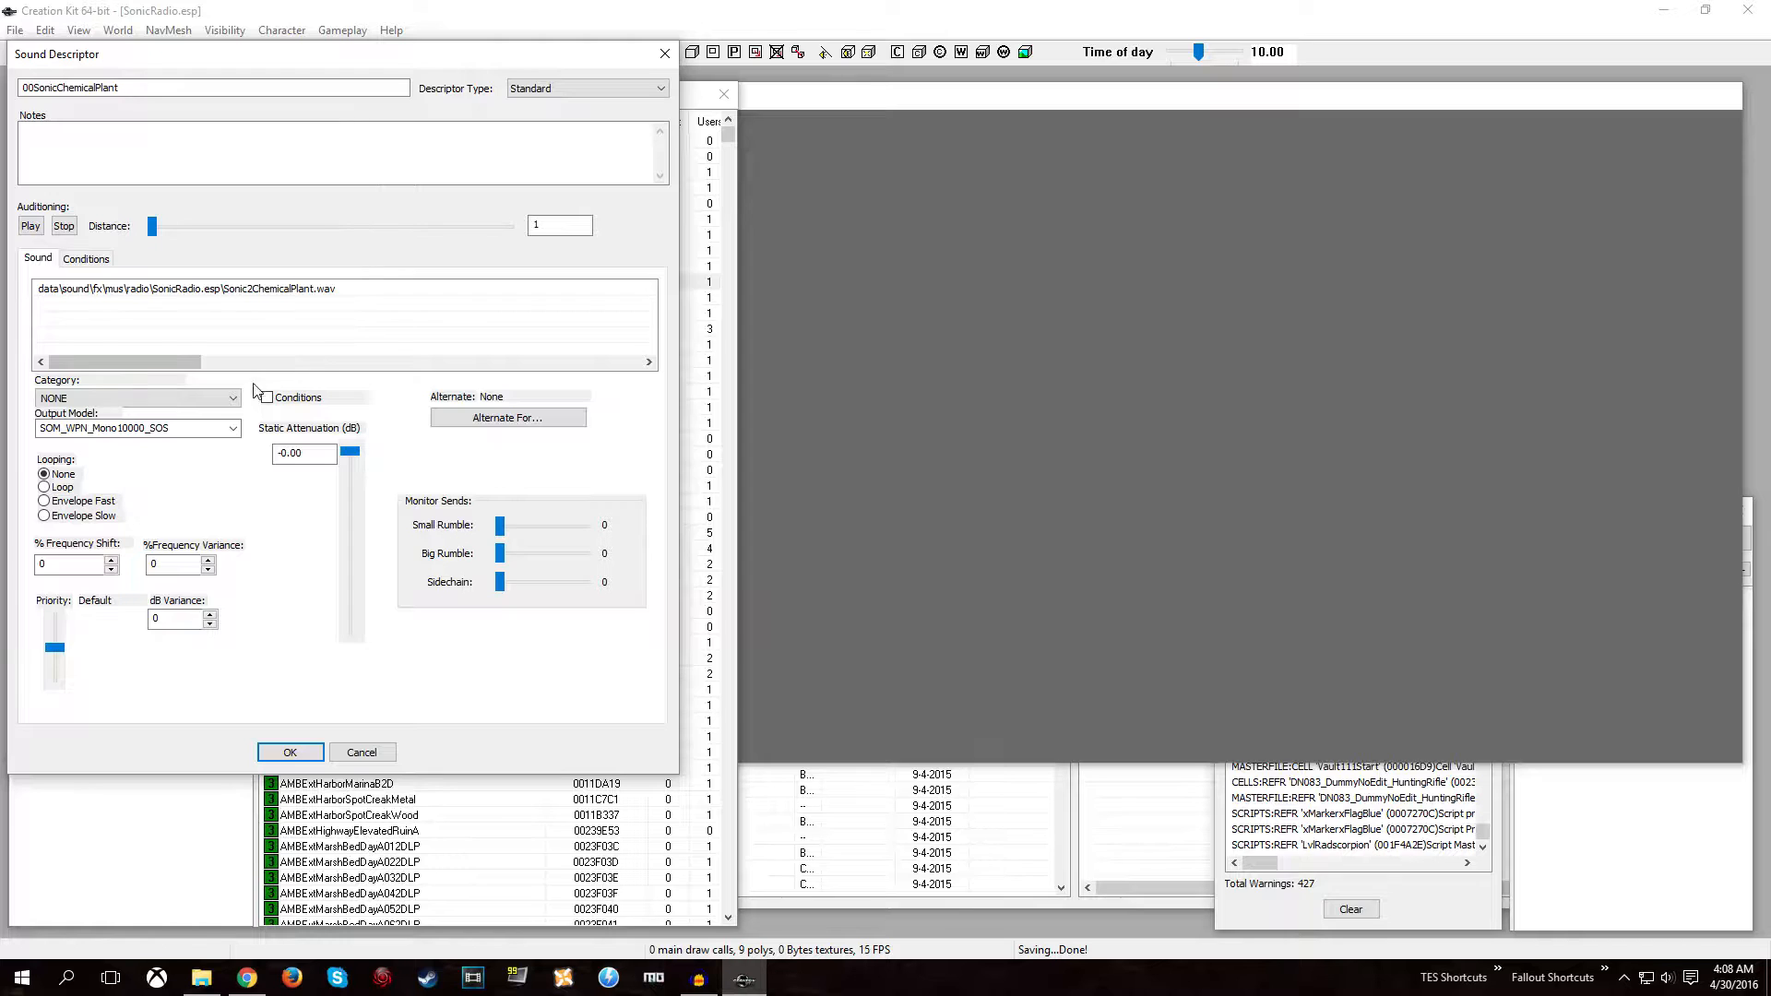
Set the descriptor's category to AudioCategoryRadio and its output model to SOMStereo.
left_click(194, 398)
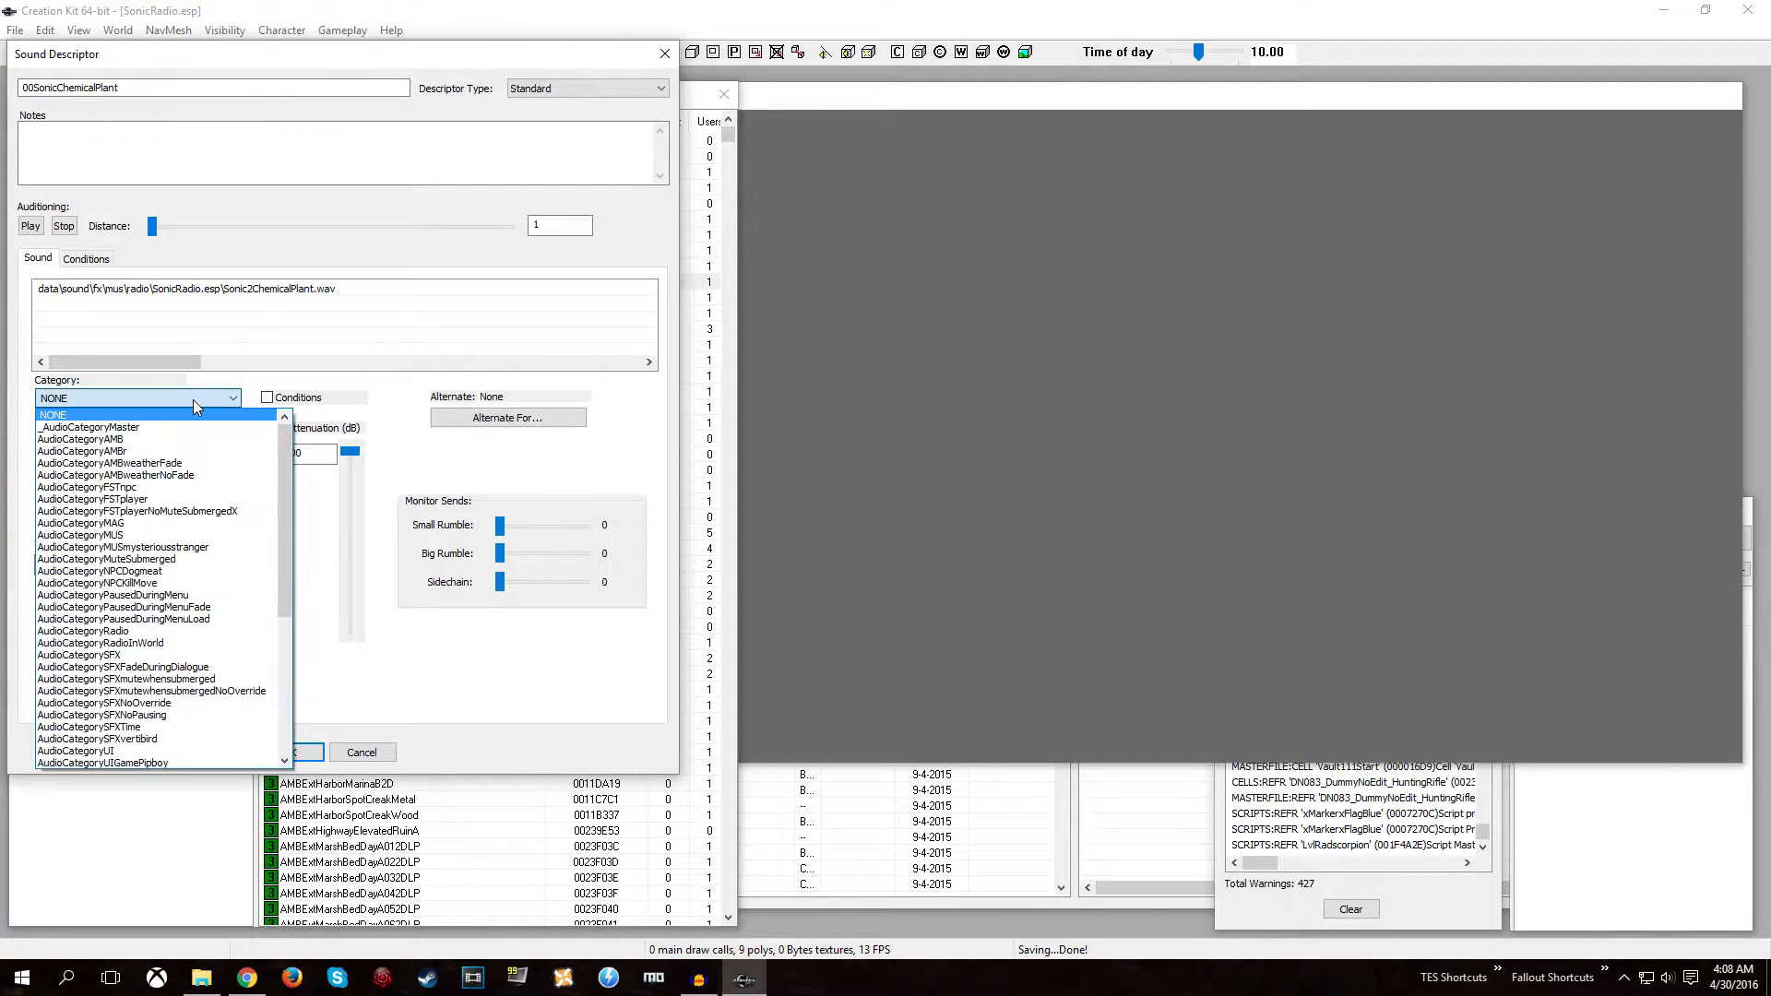
left_click(141, 633)
left_click(232, 428)
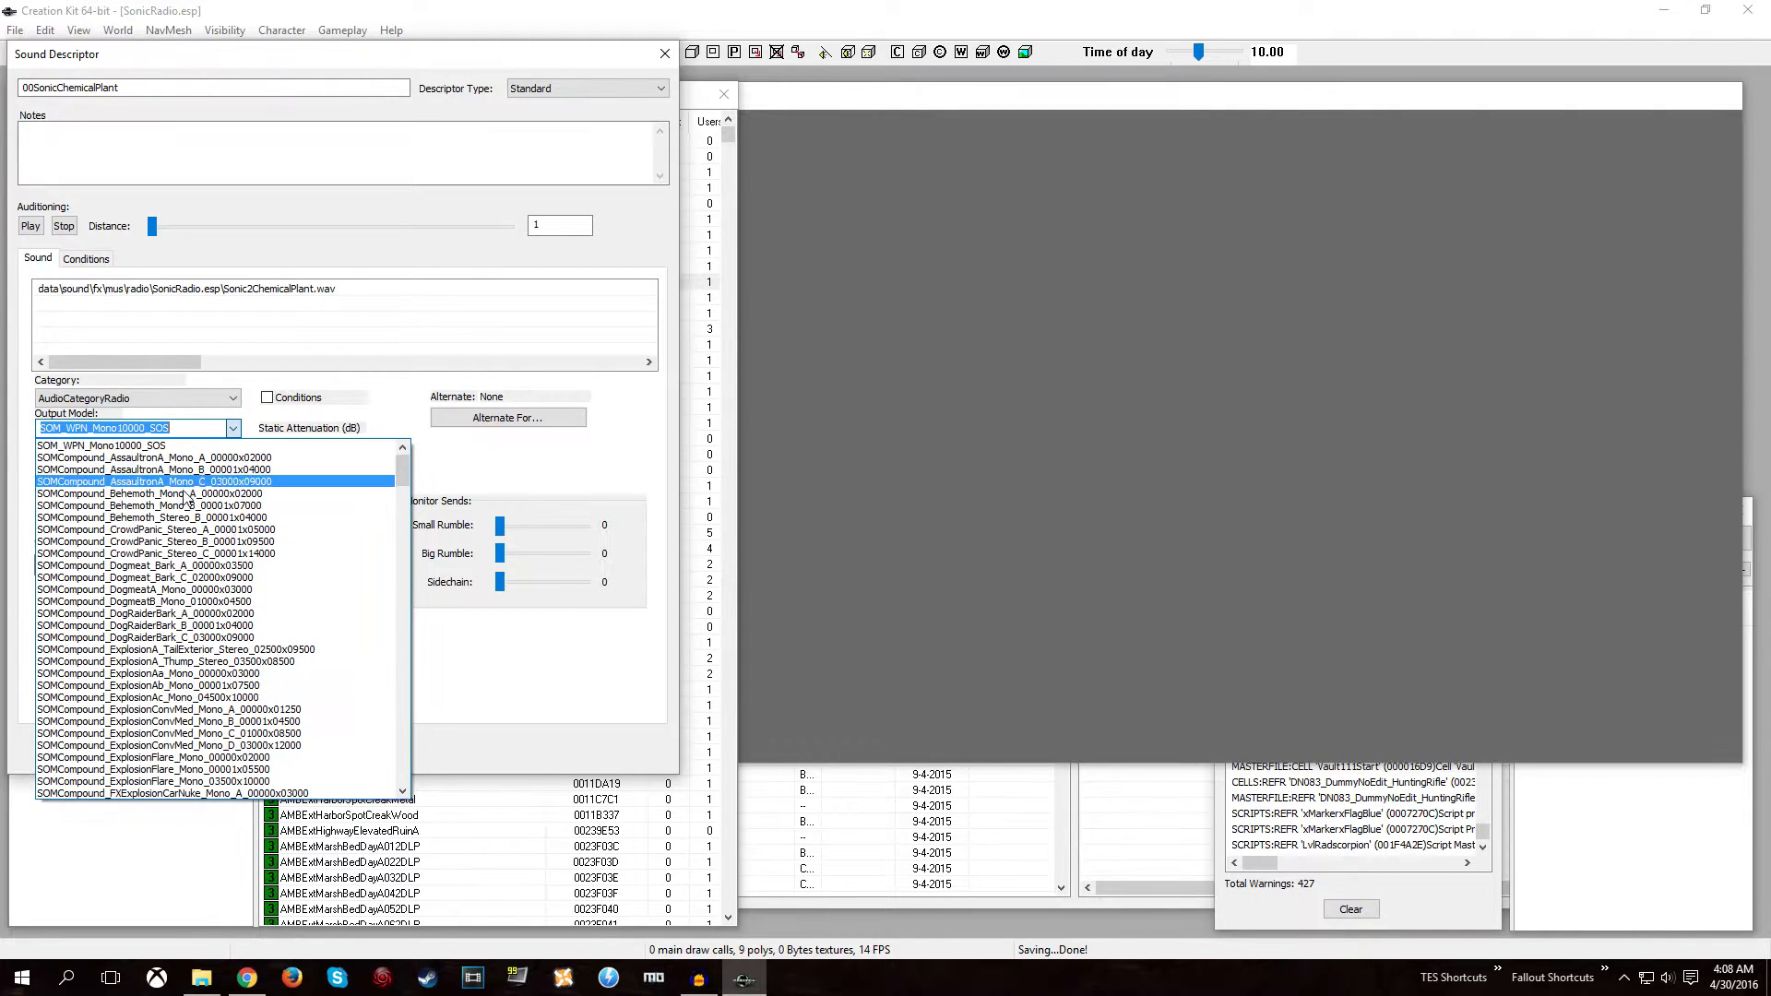
type("soms")
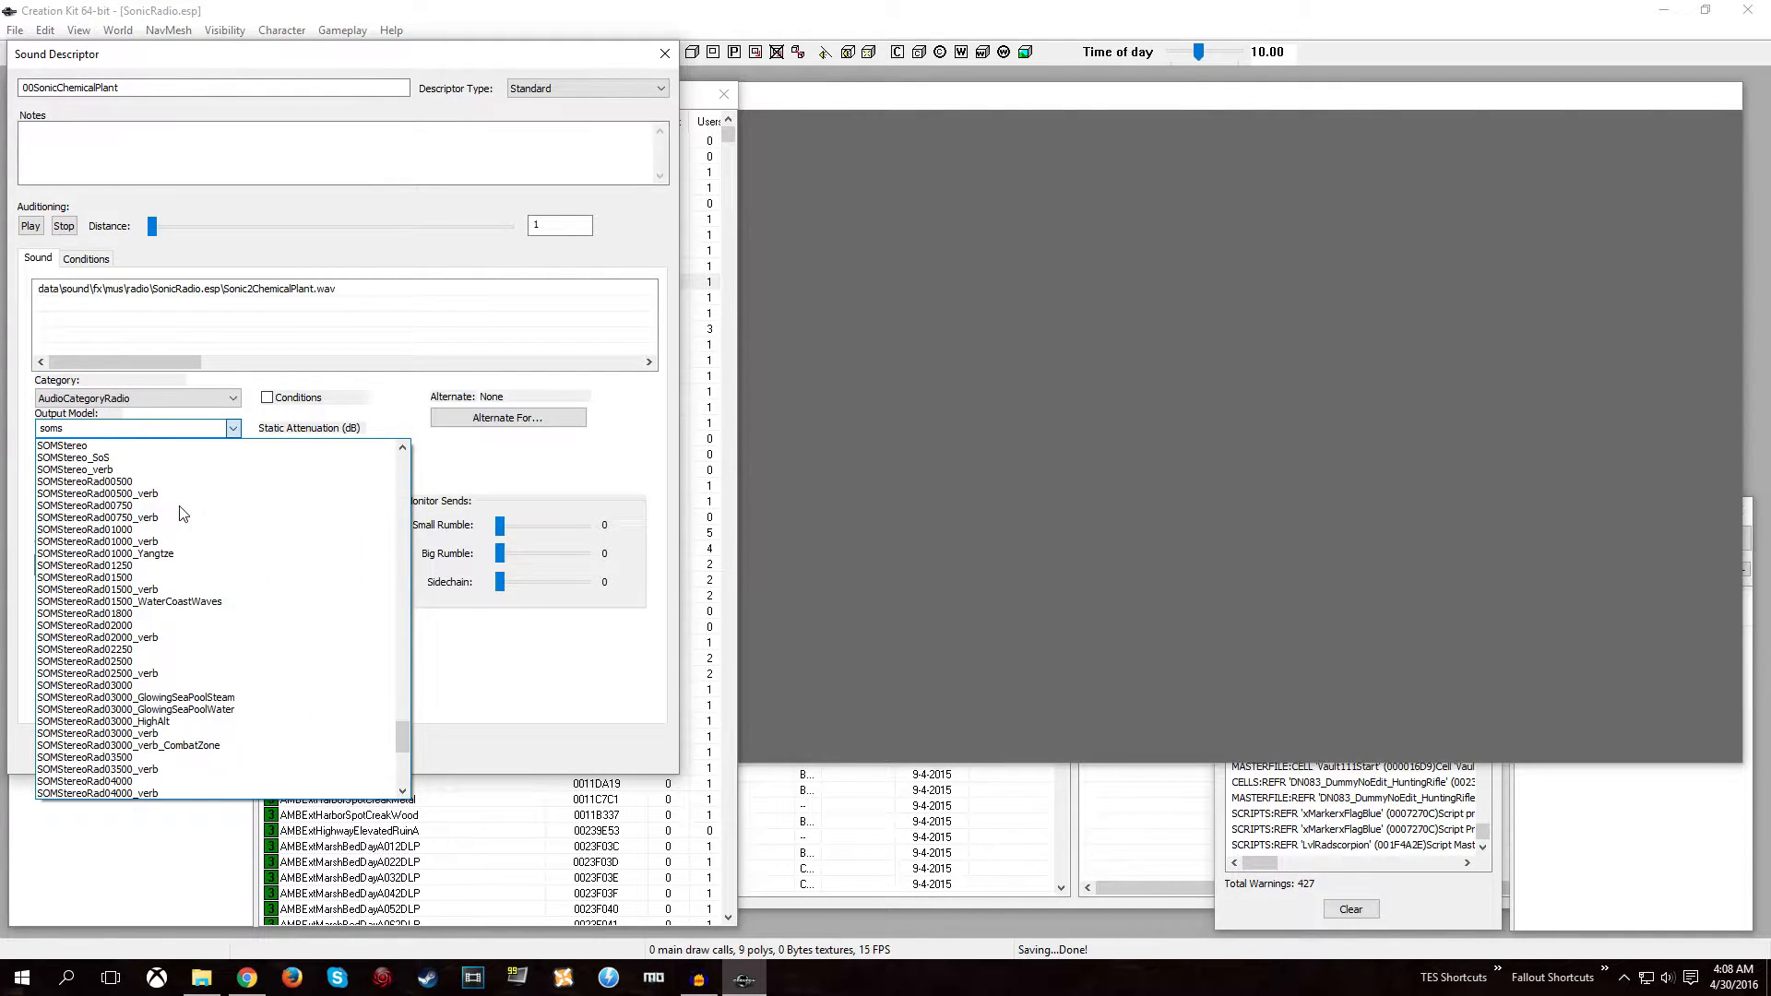
key("Return")
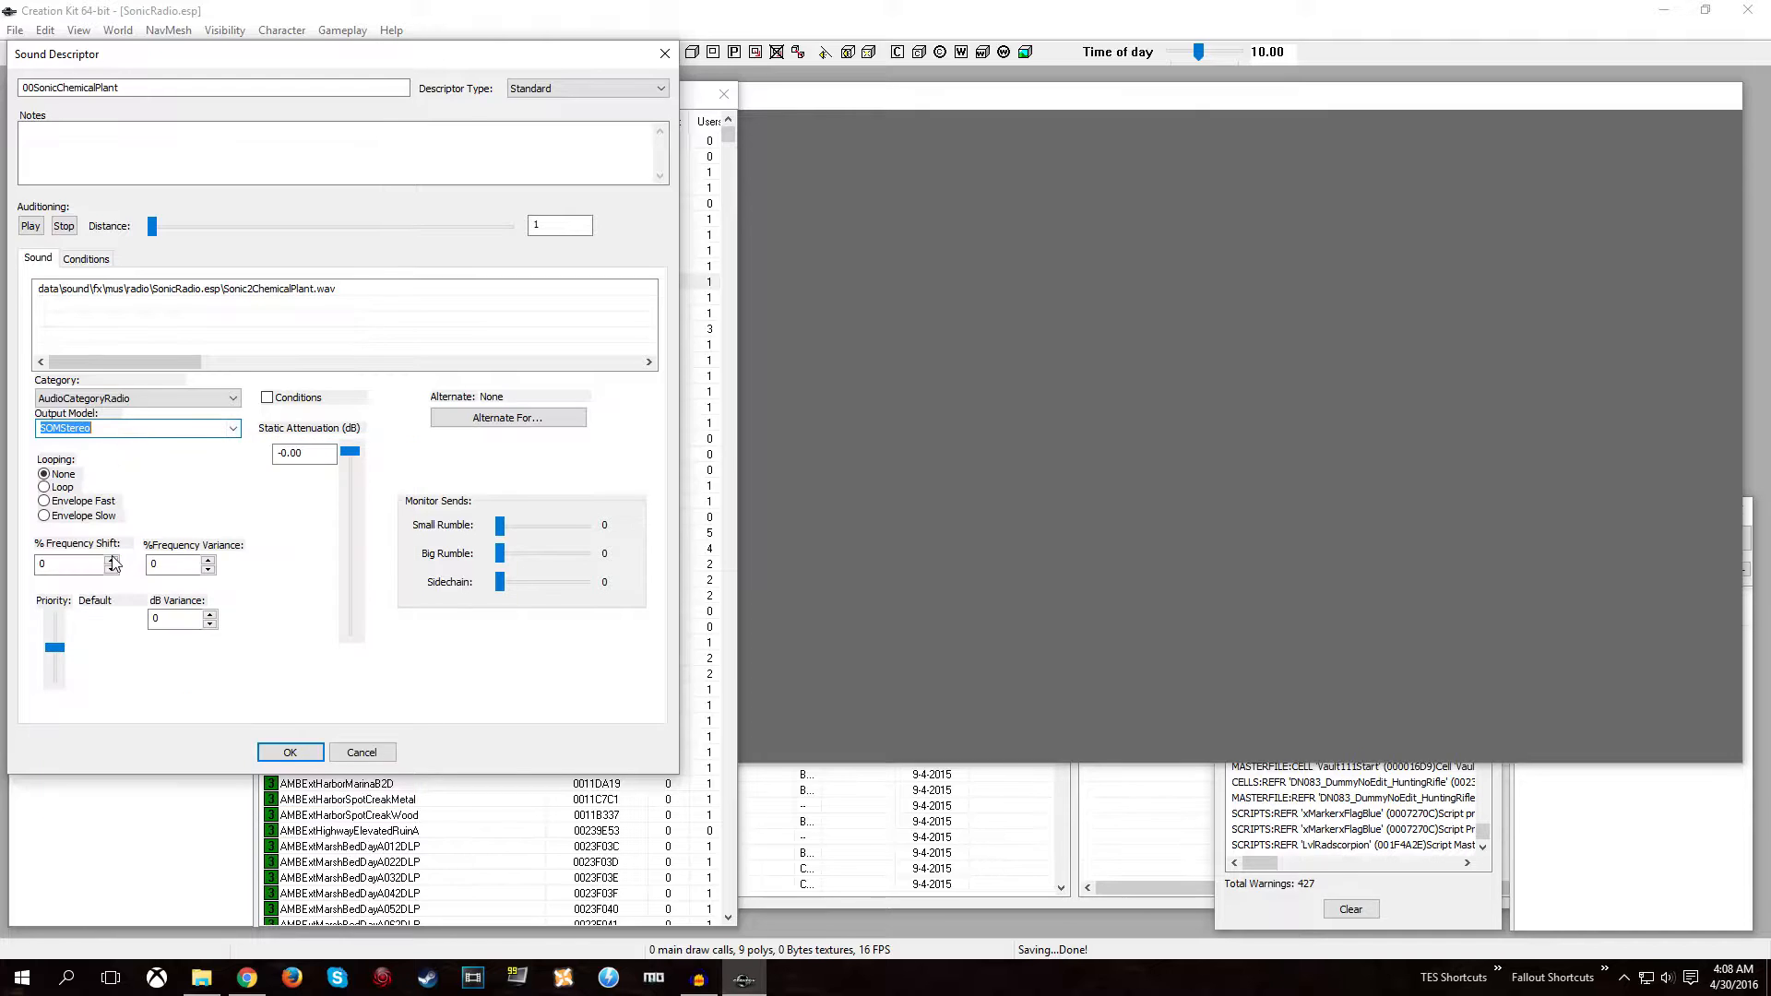
Set the static attenuation to 12 dB and accept the Chemical Plant sound descriptor.
double_click(315, 456)
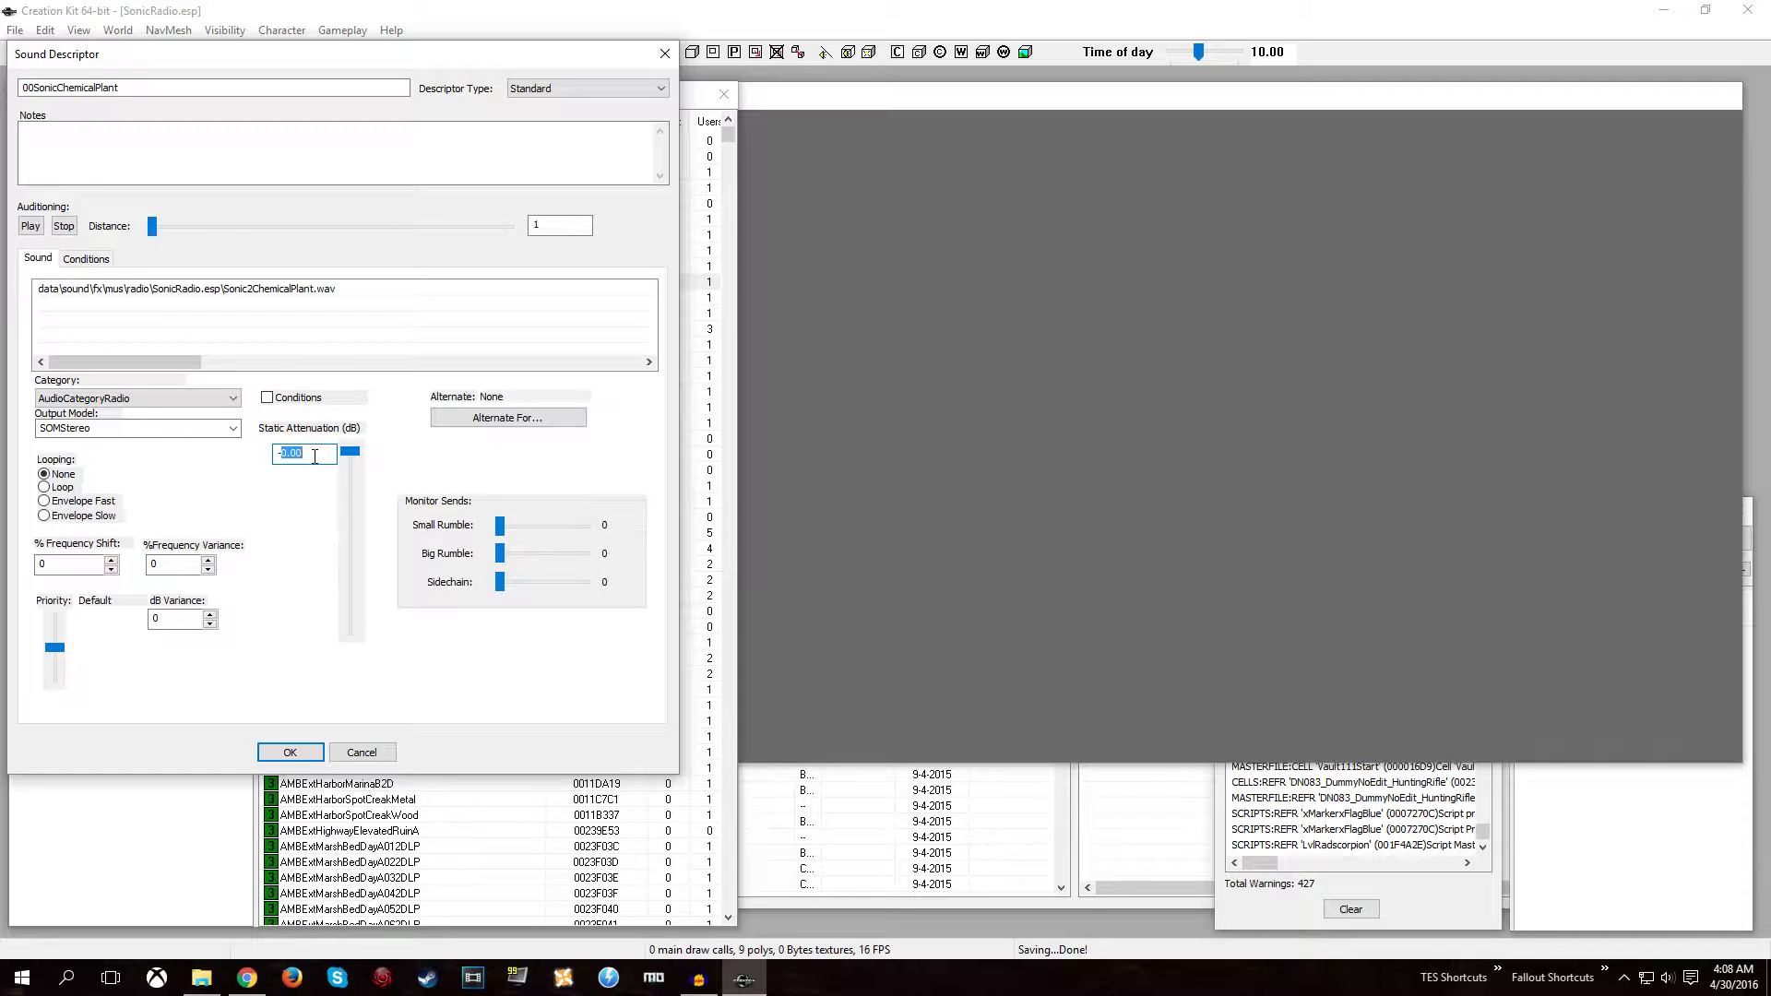
type("12")
left_click(290, 755)
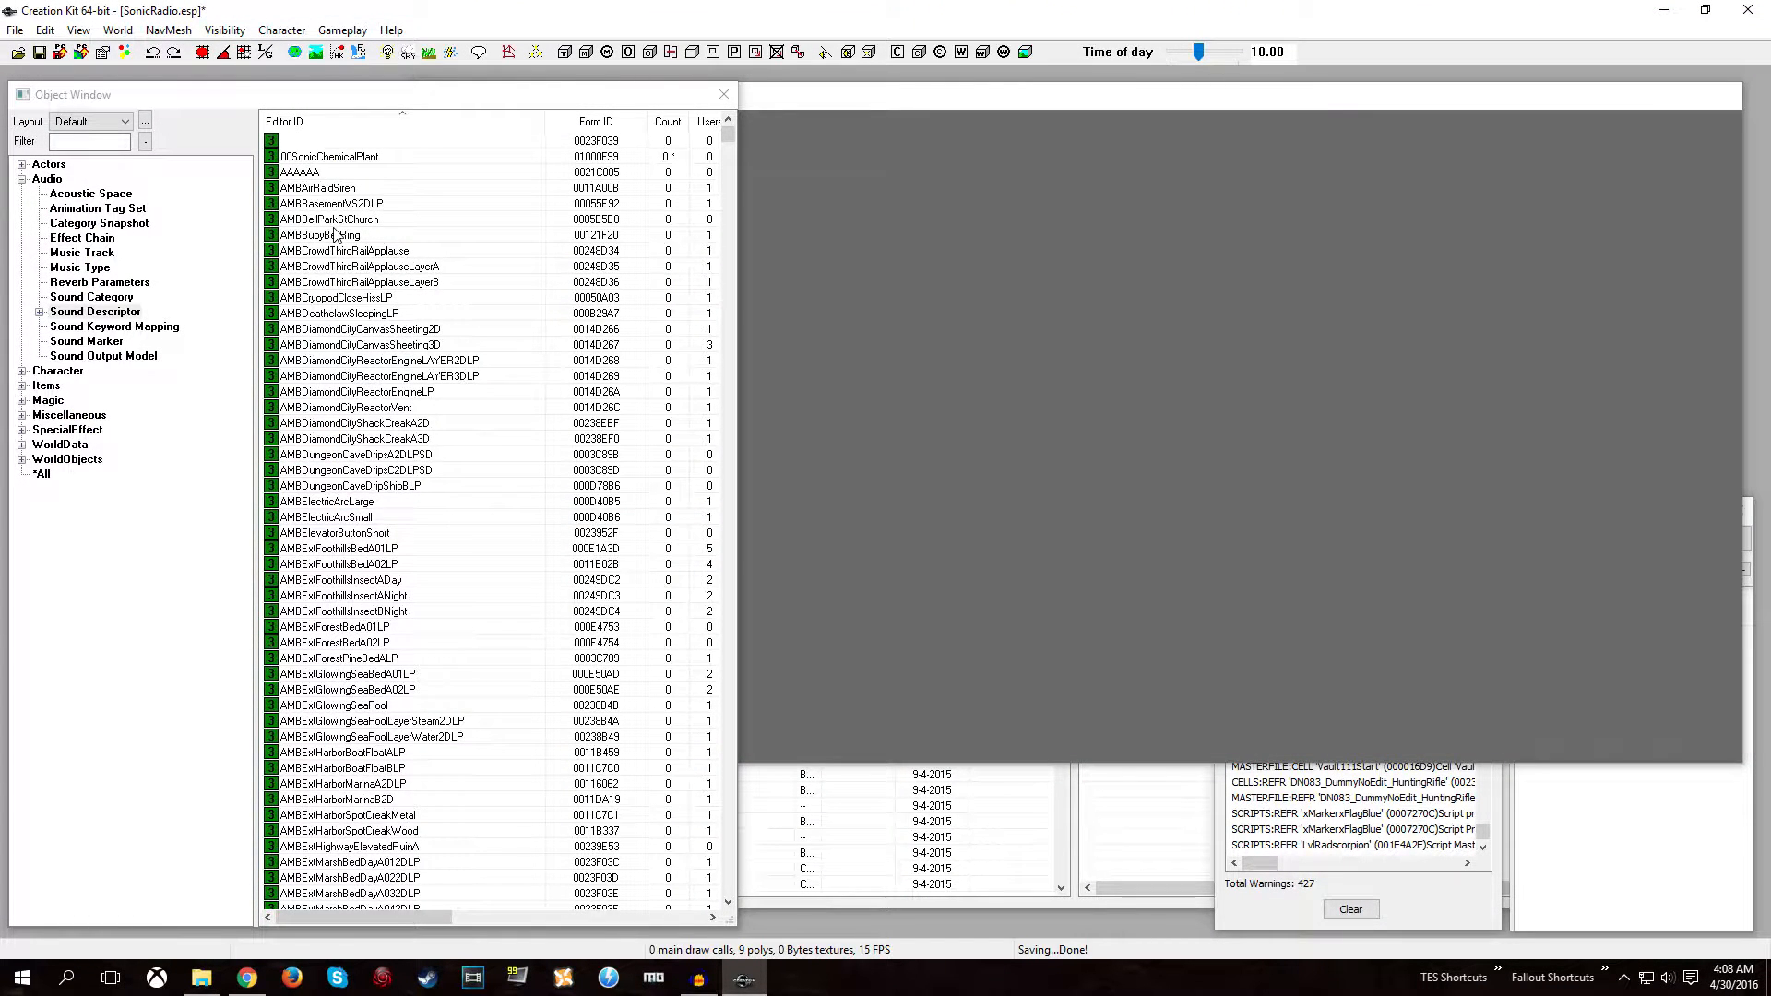
Create another sound descriptor with the ID 00SonicCasinoNight.
right_click(323, 223)
left_click(353, 235)
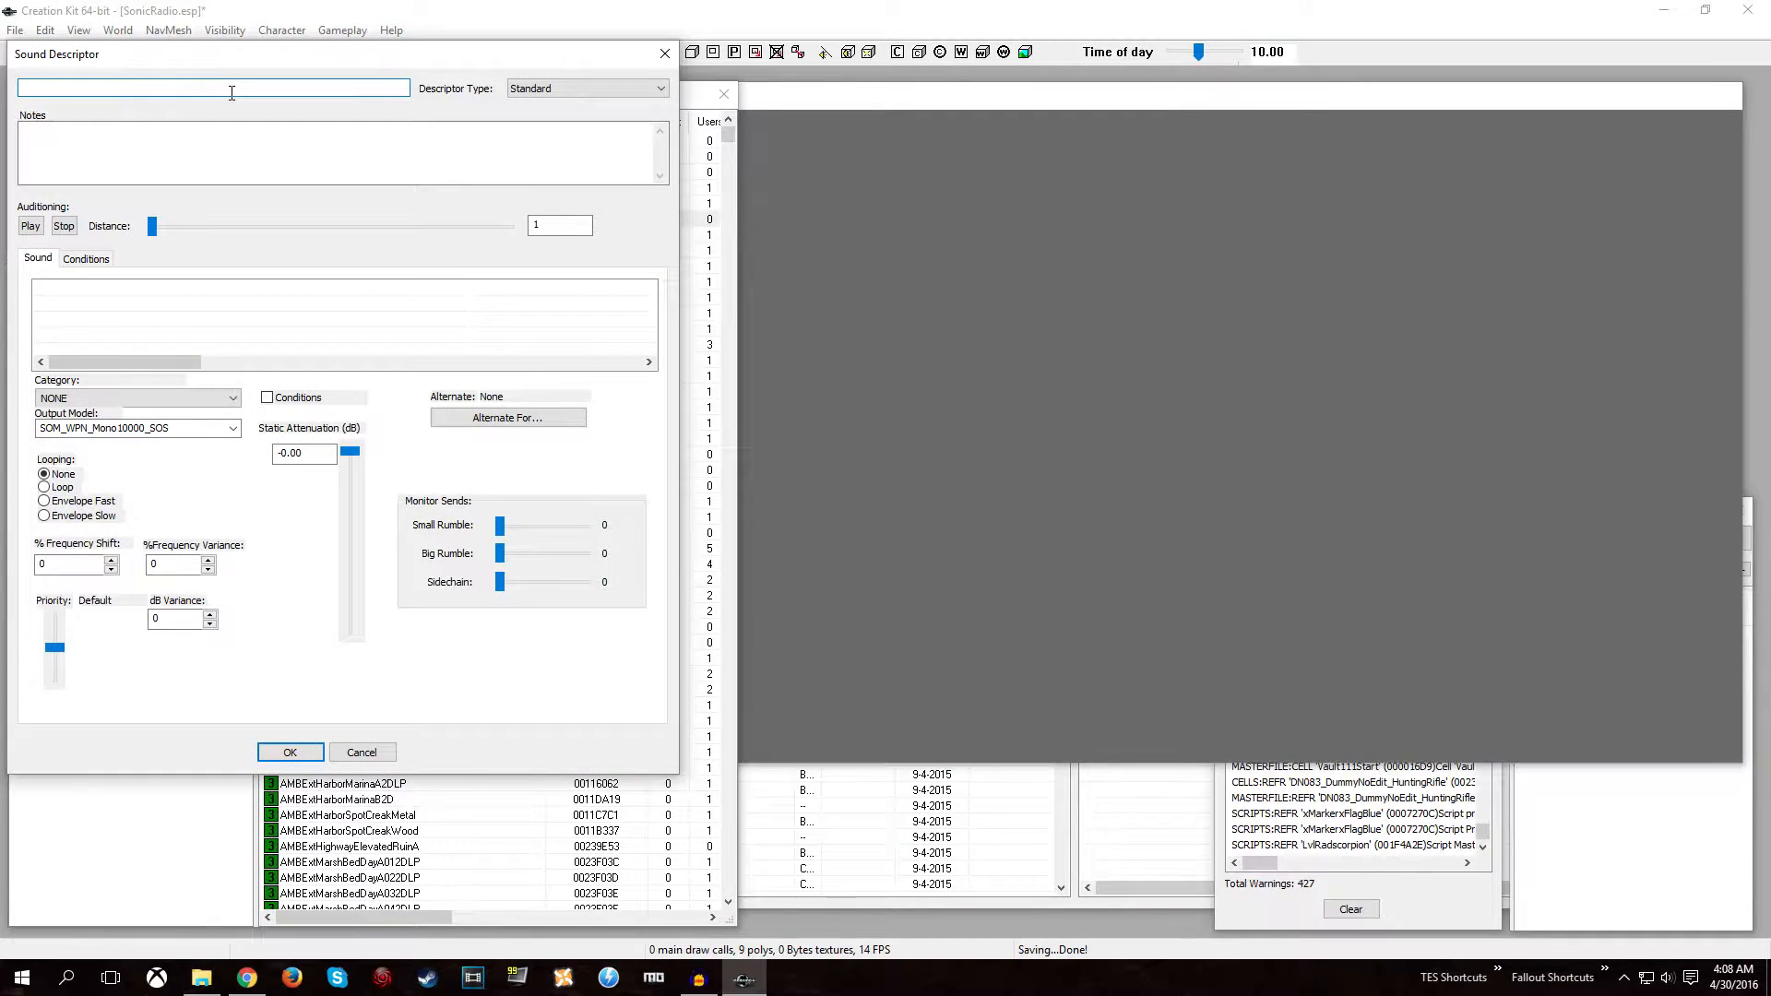
type("00Sonic")
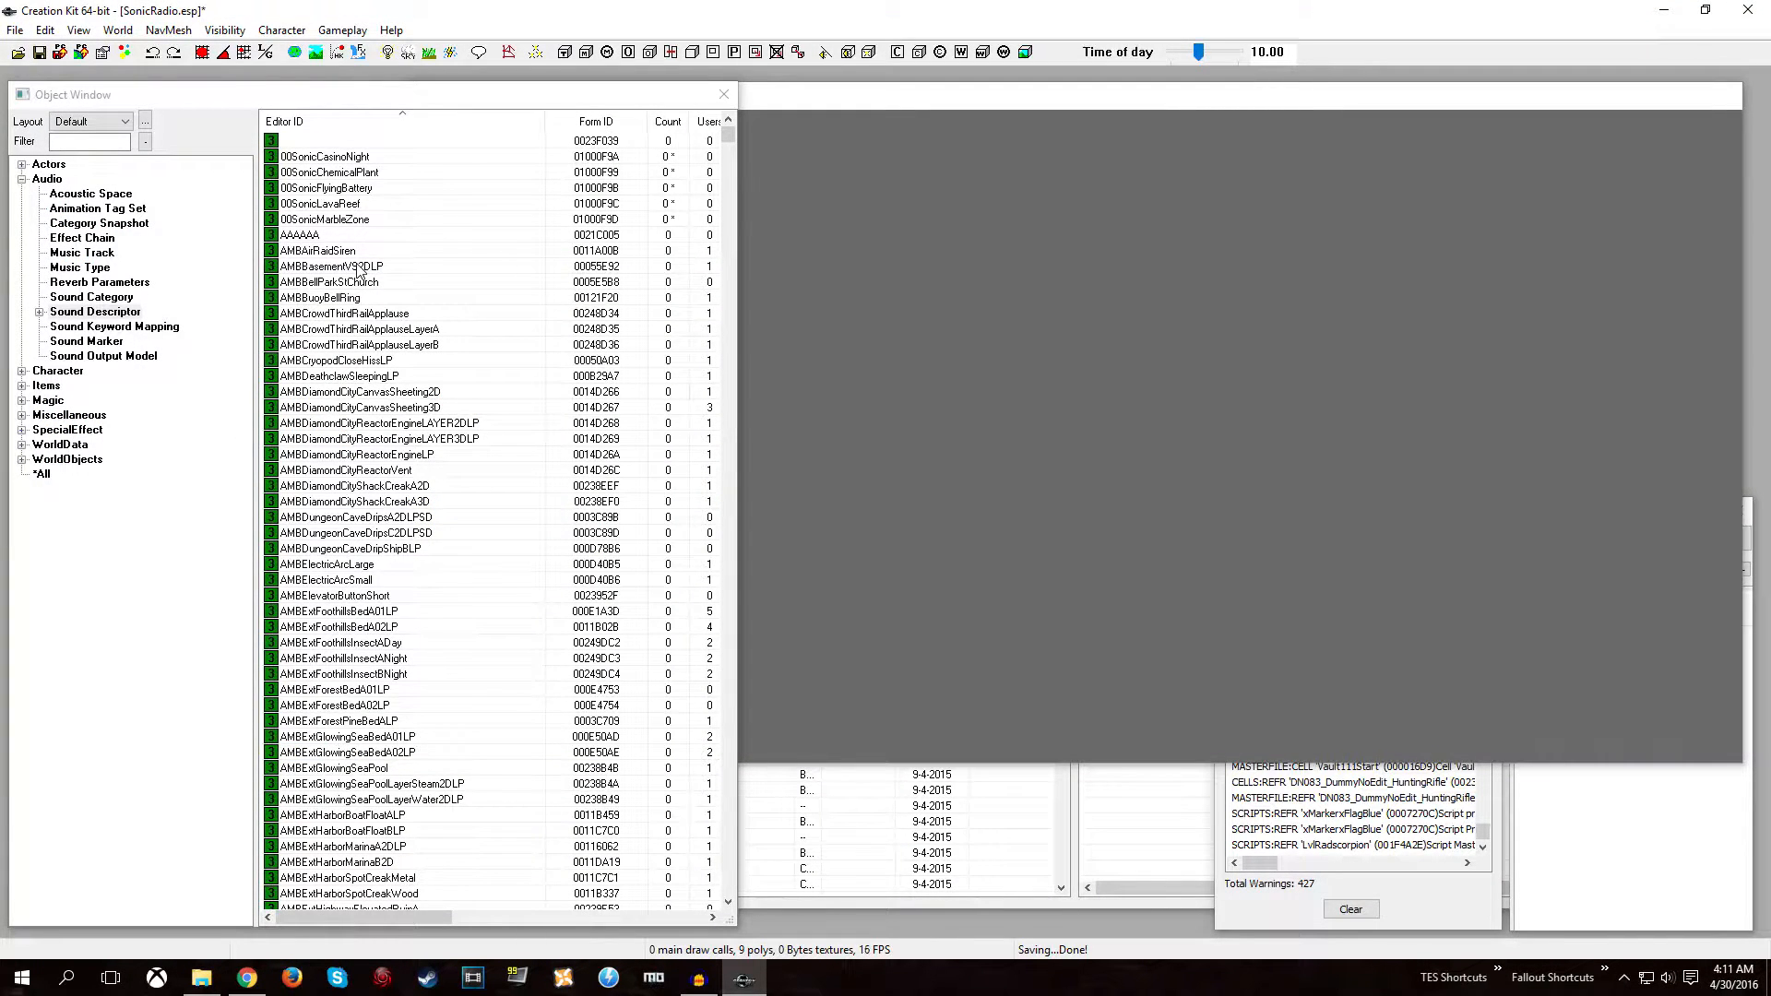
Open the 00SonicCasinoNight descriptor, review its sound file, category, output model and attenuation, and close it without changes.
left_click(313, 157)
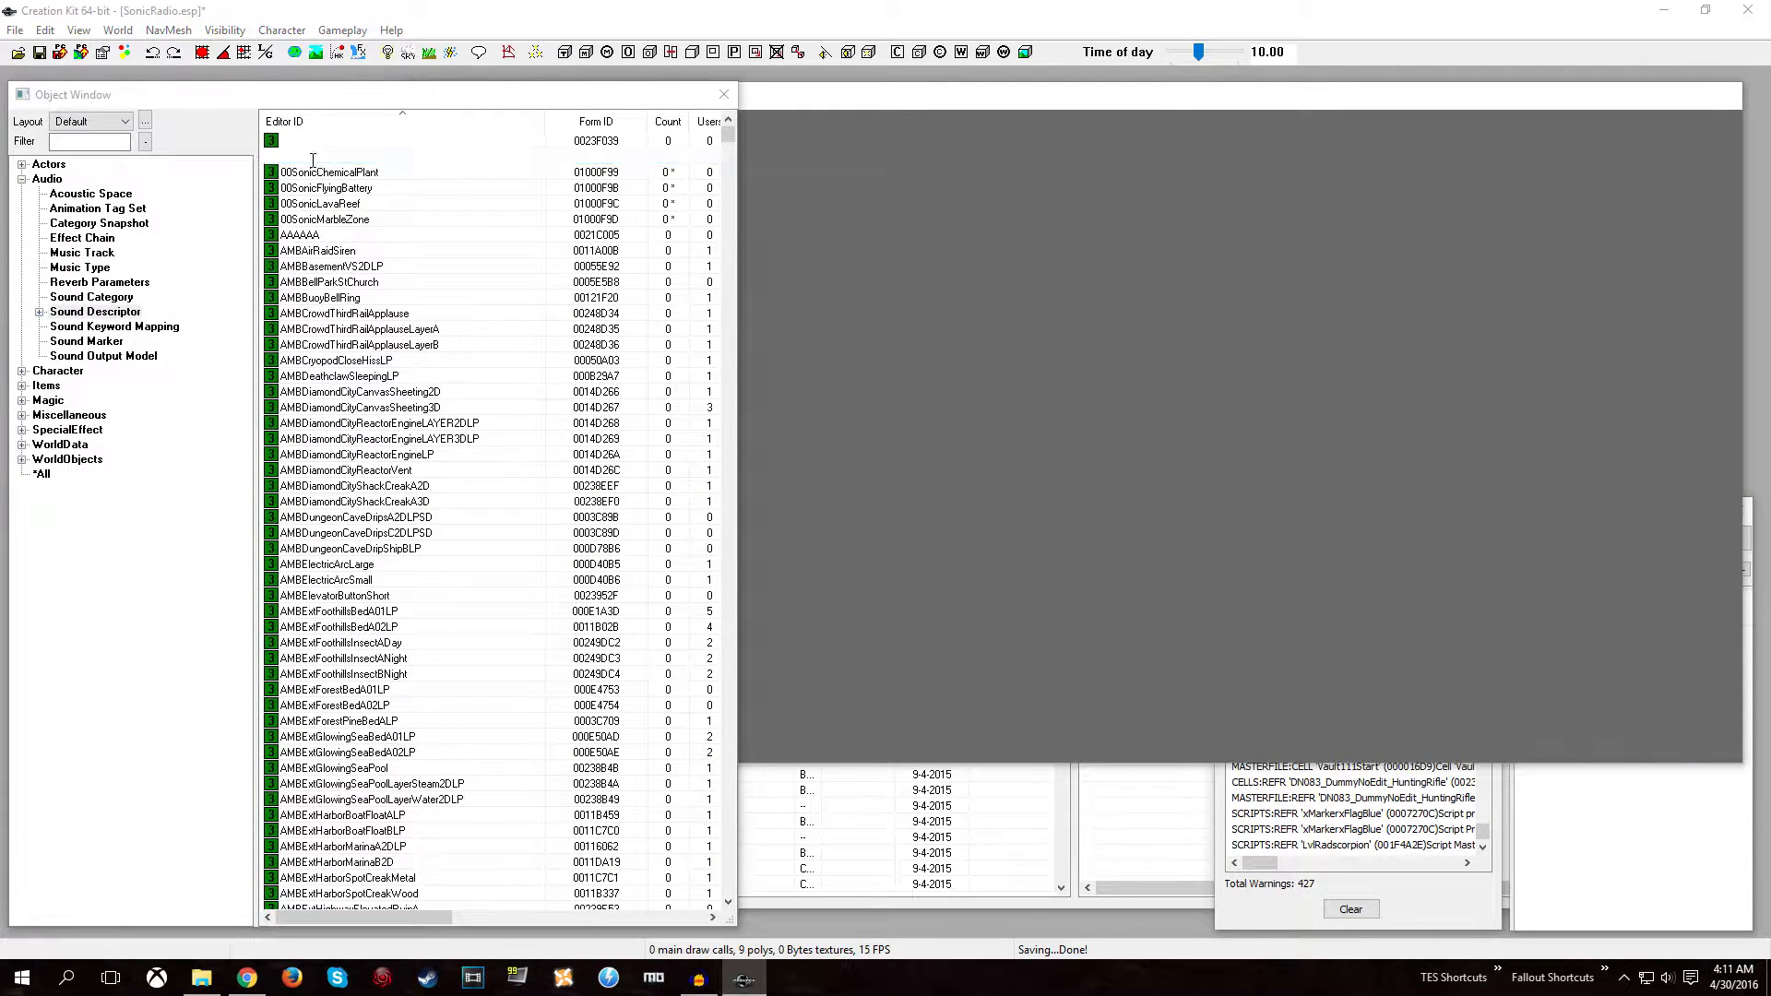
double_click(314, 157)
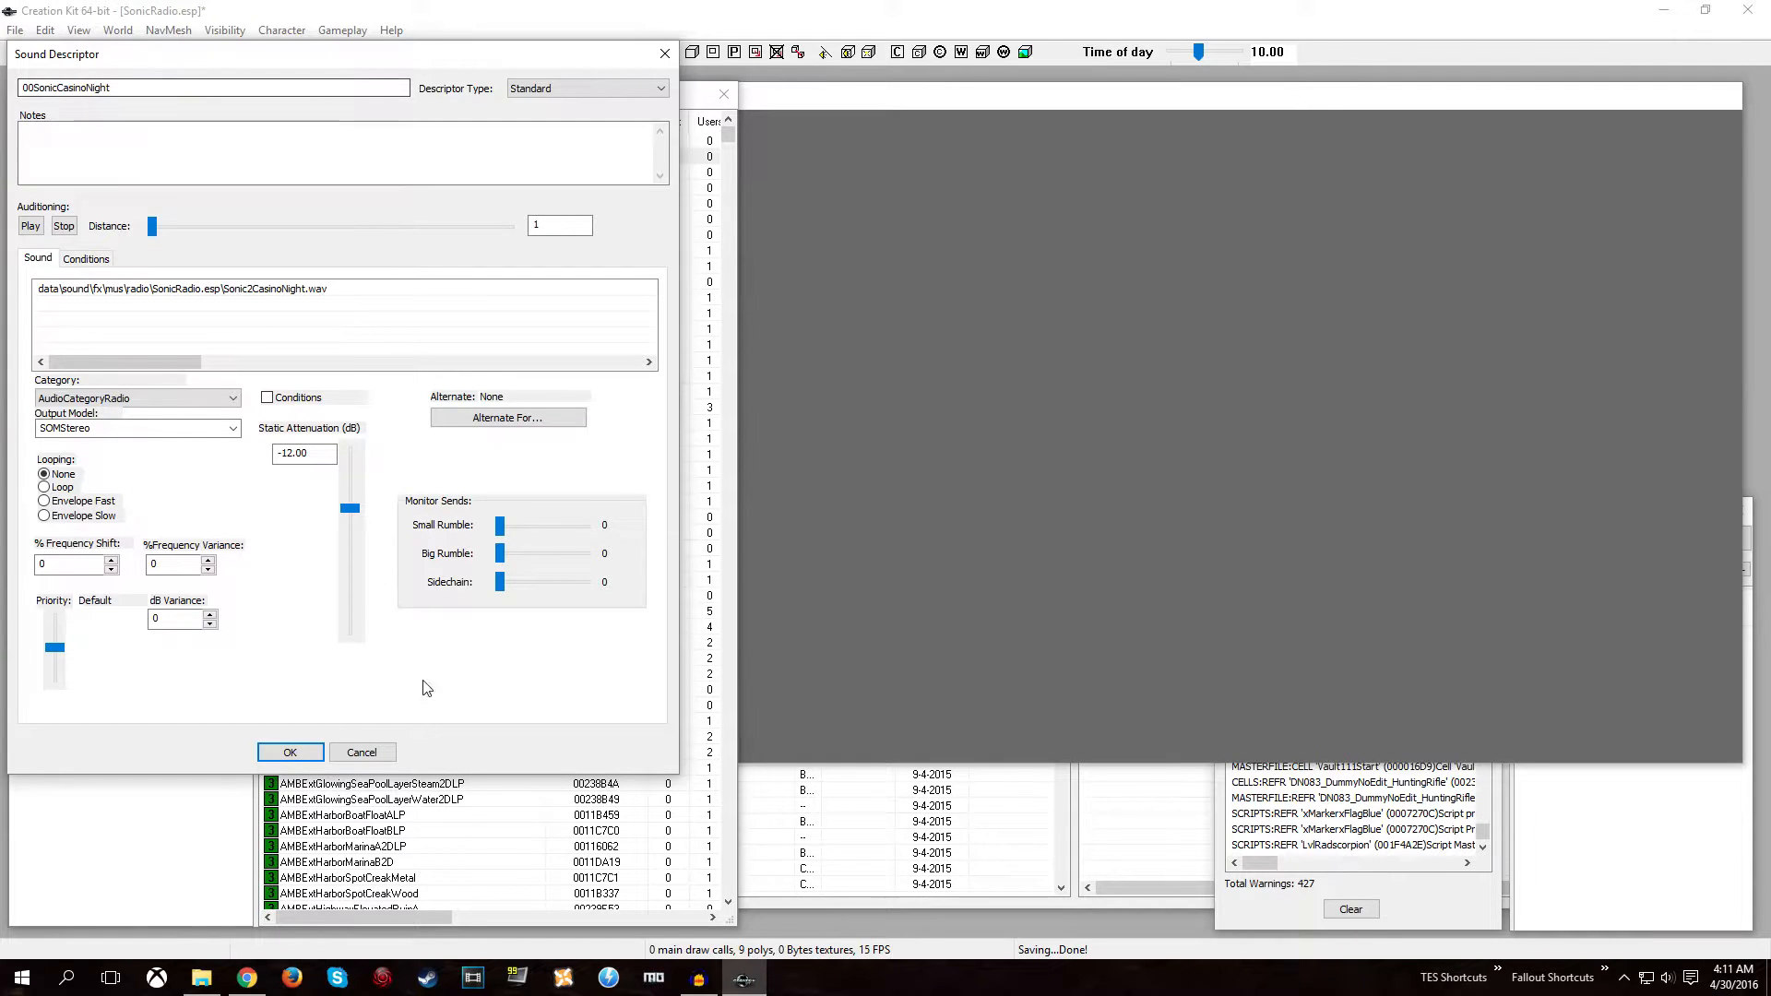
left_click(341, 754)
Collapse the Audio category, filter the objects by "radio" and list the Message objects under Miscellaneous.
left_click(38, 474)
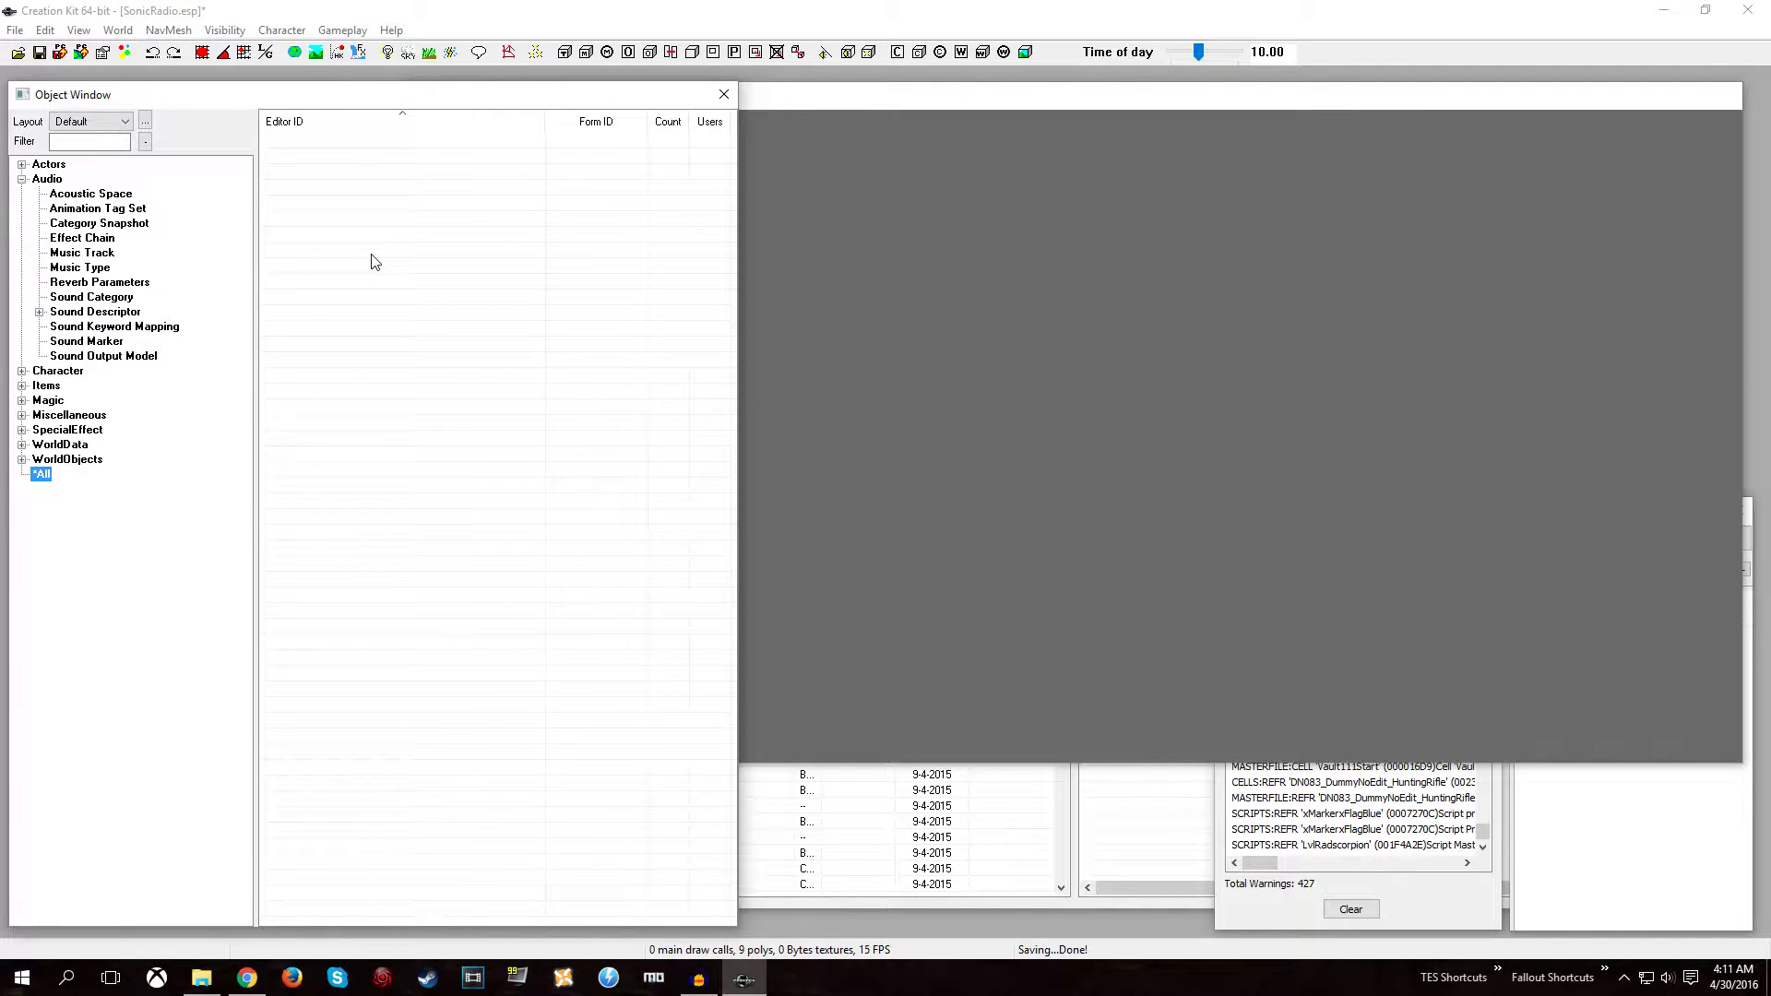
double_click(47, 180)
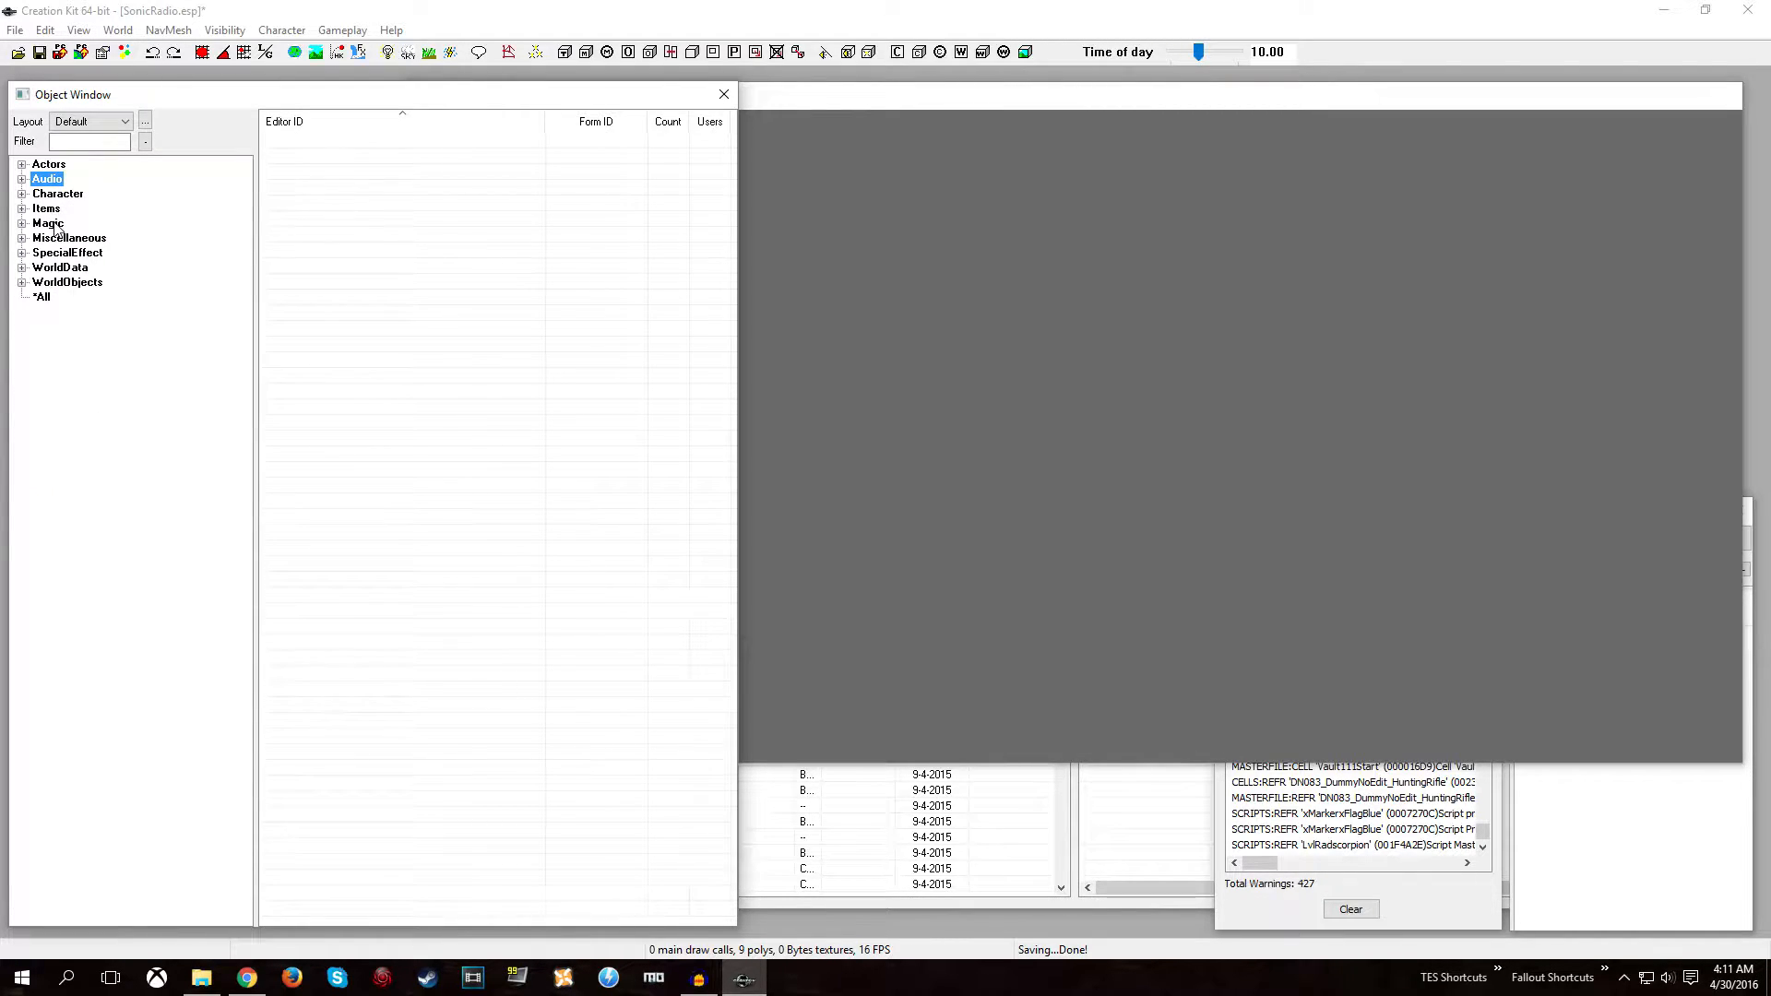
left_click(59, 239)
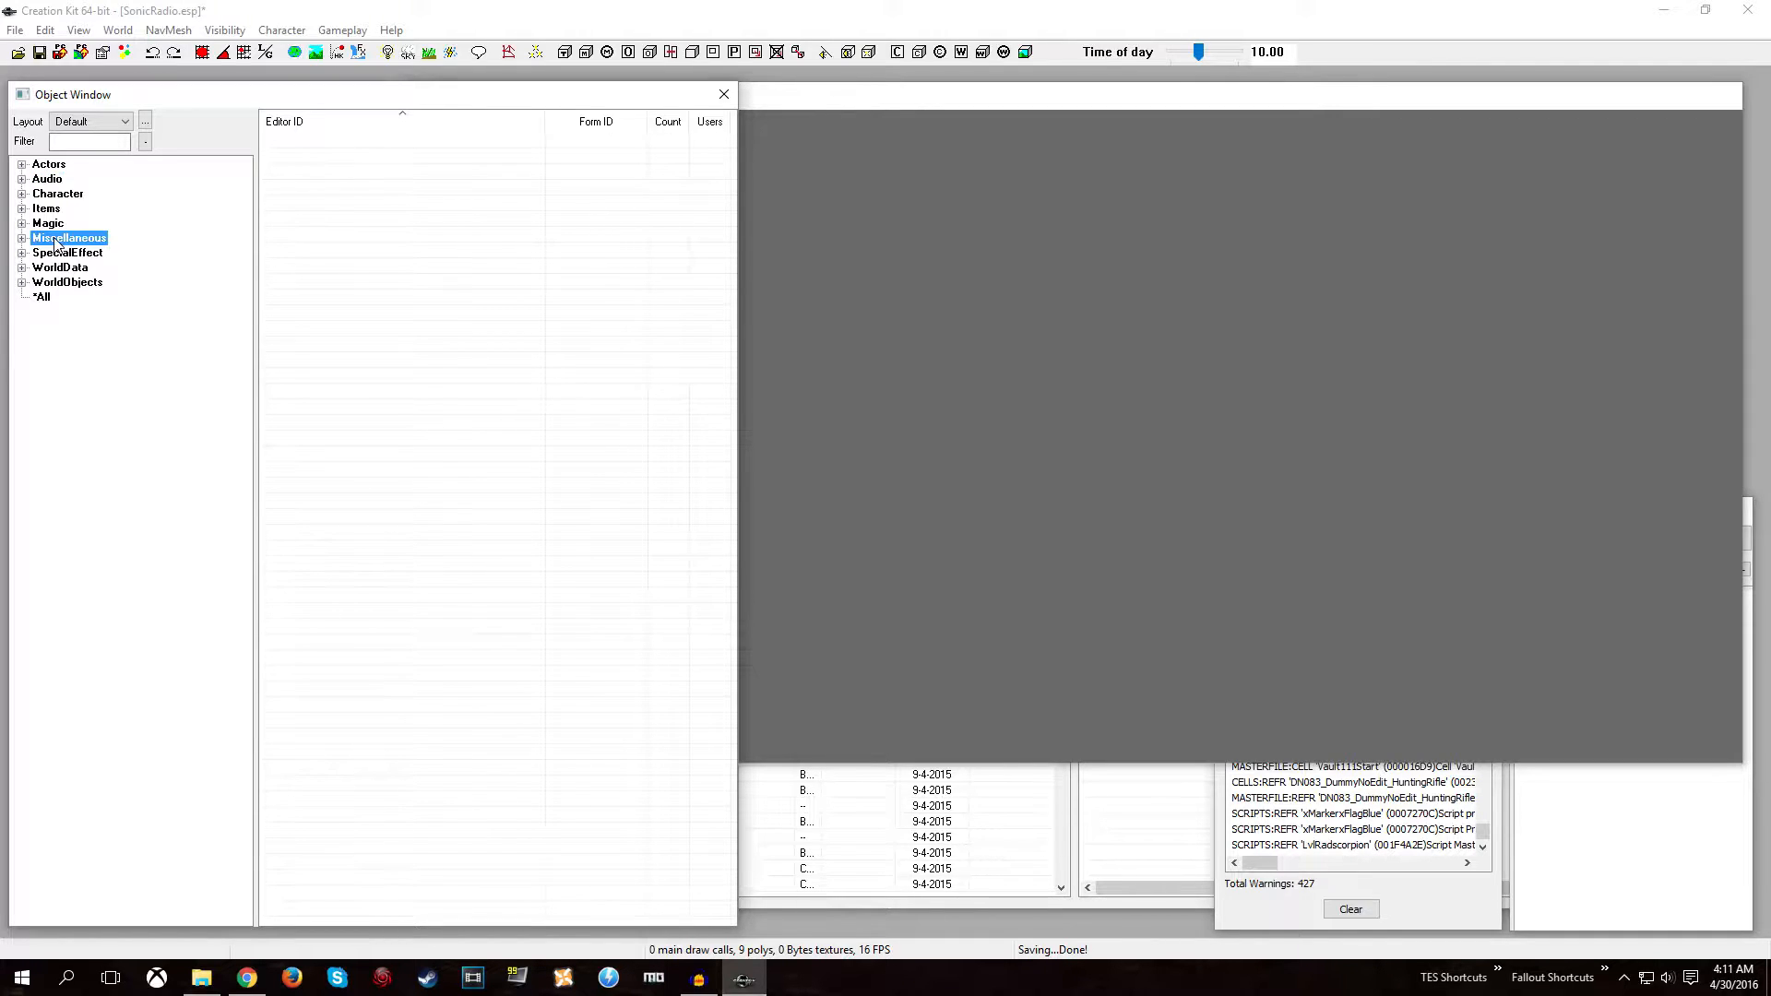
left_click(75, 143)
type("radio")
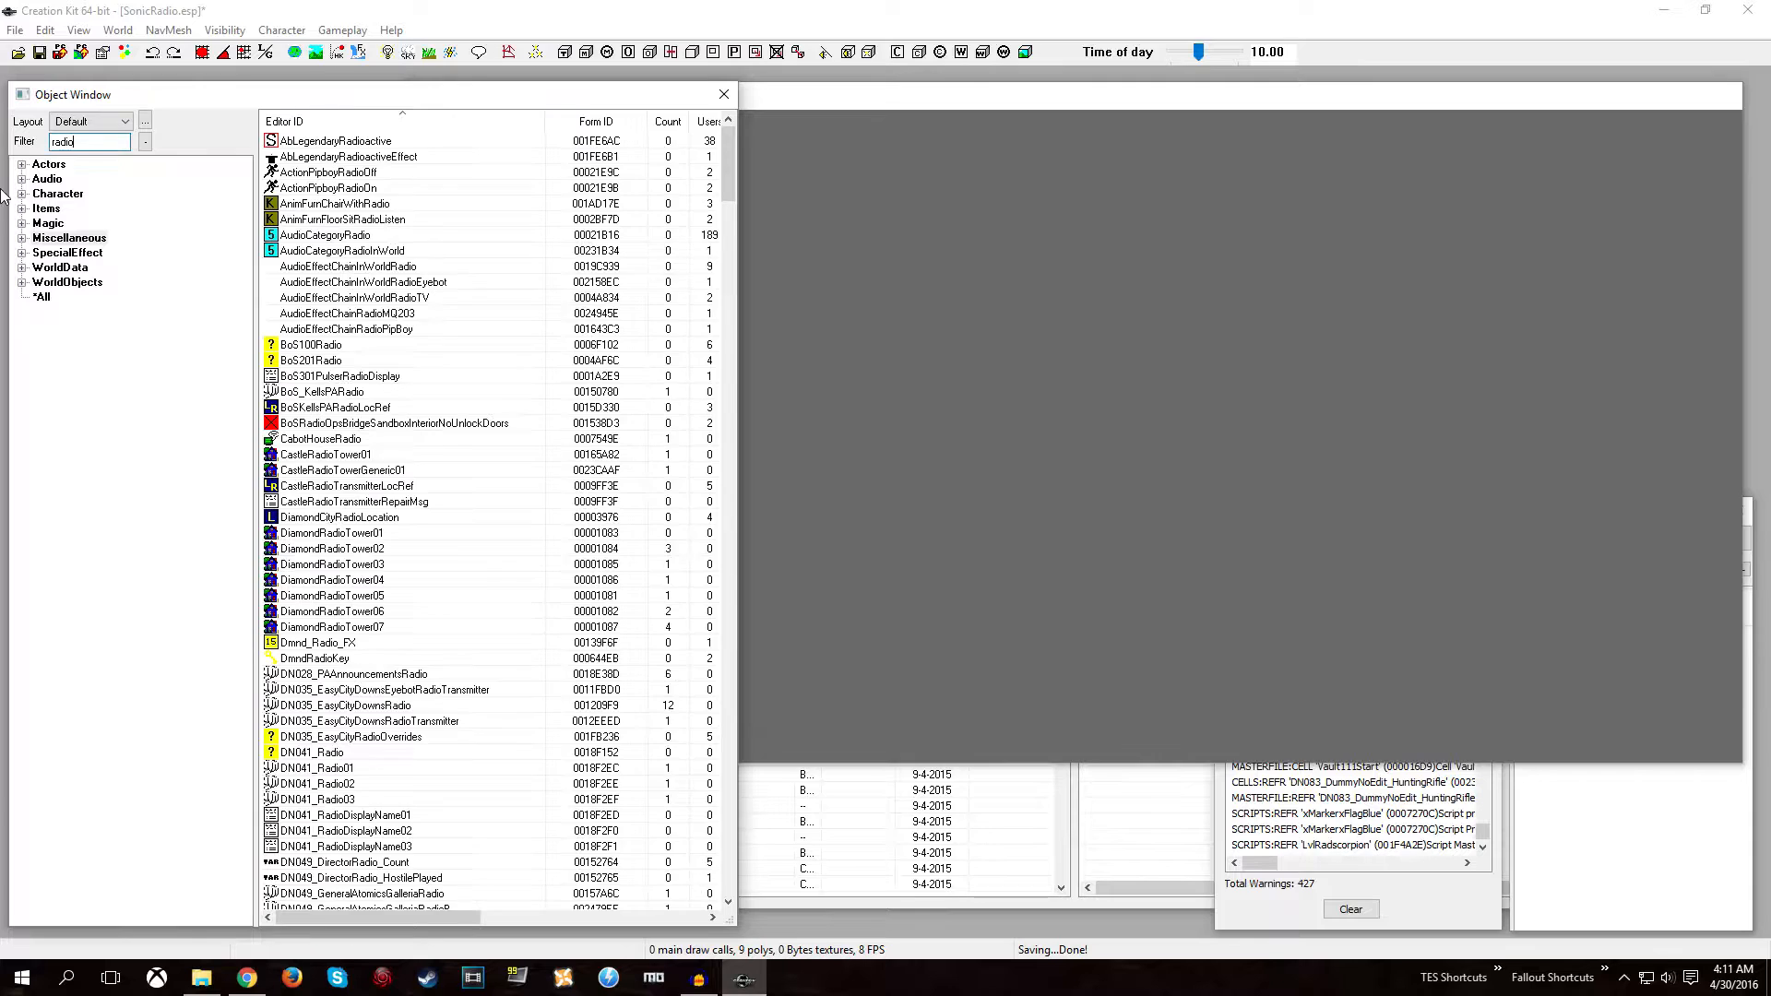
double_click(57, 239)
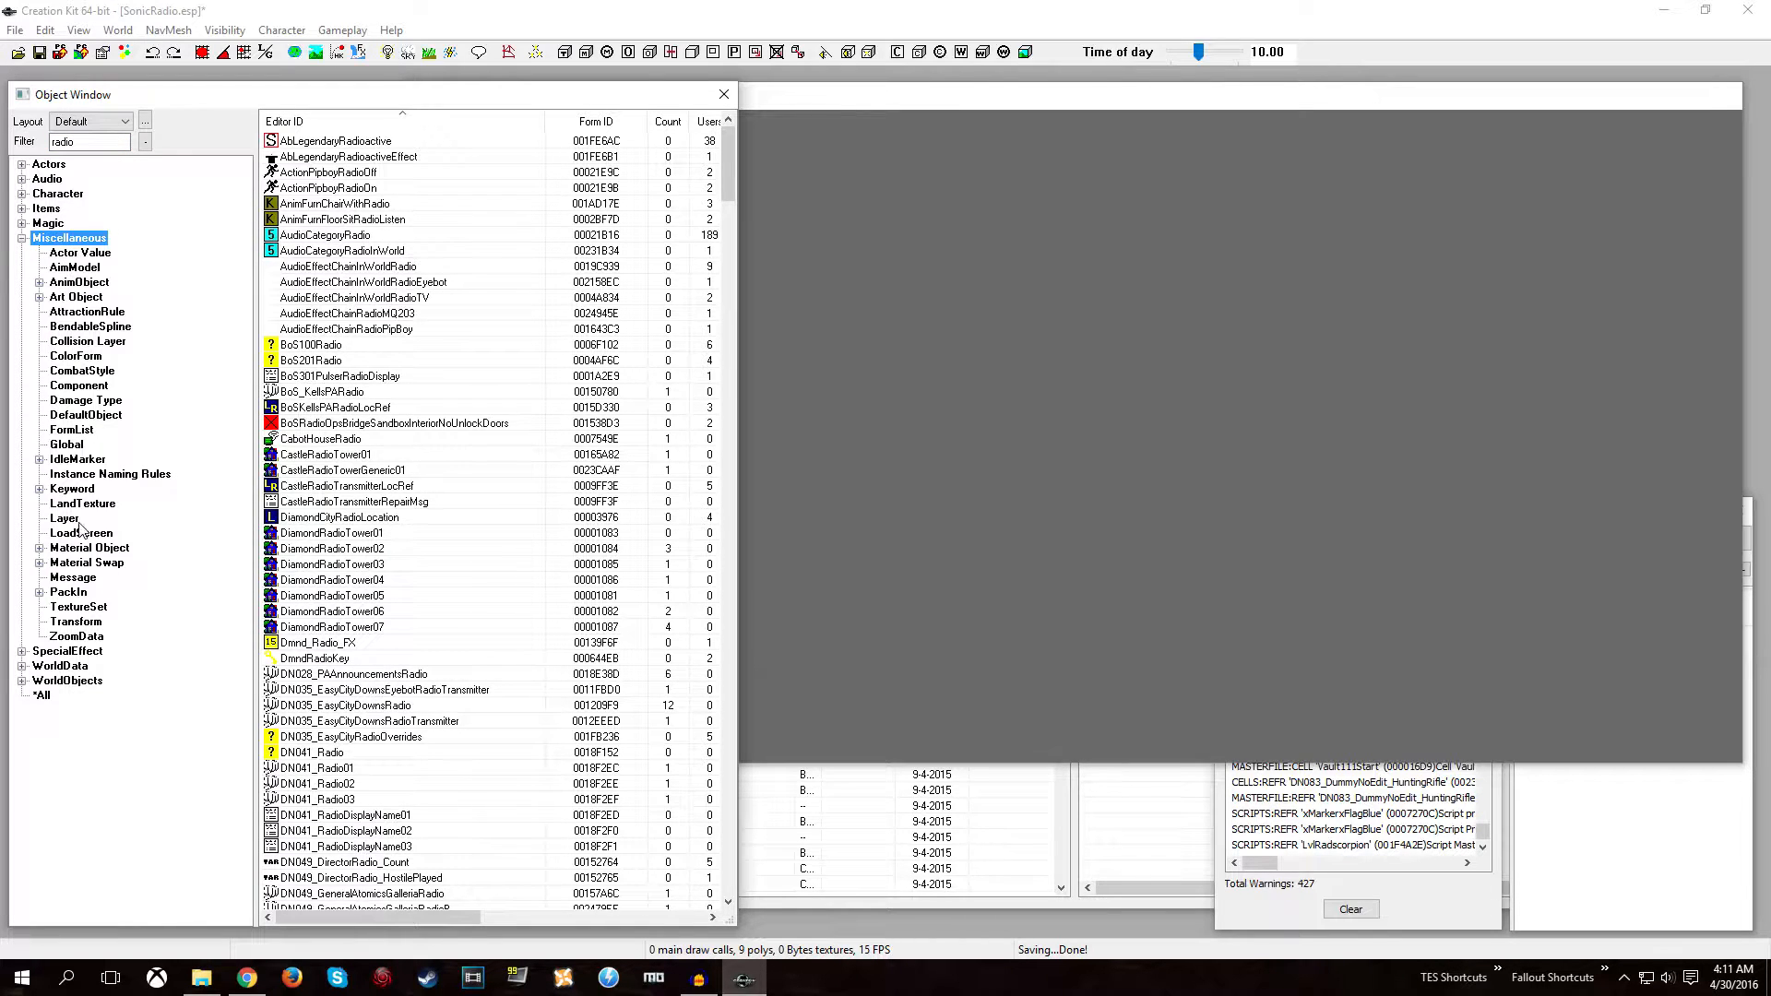
left_click(64, 578)
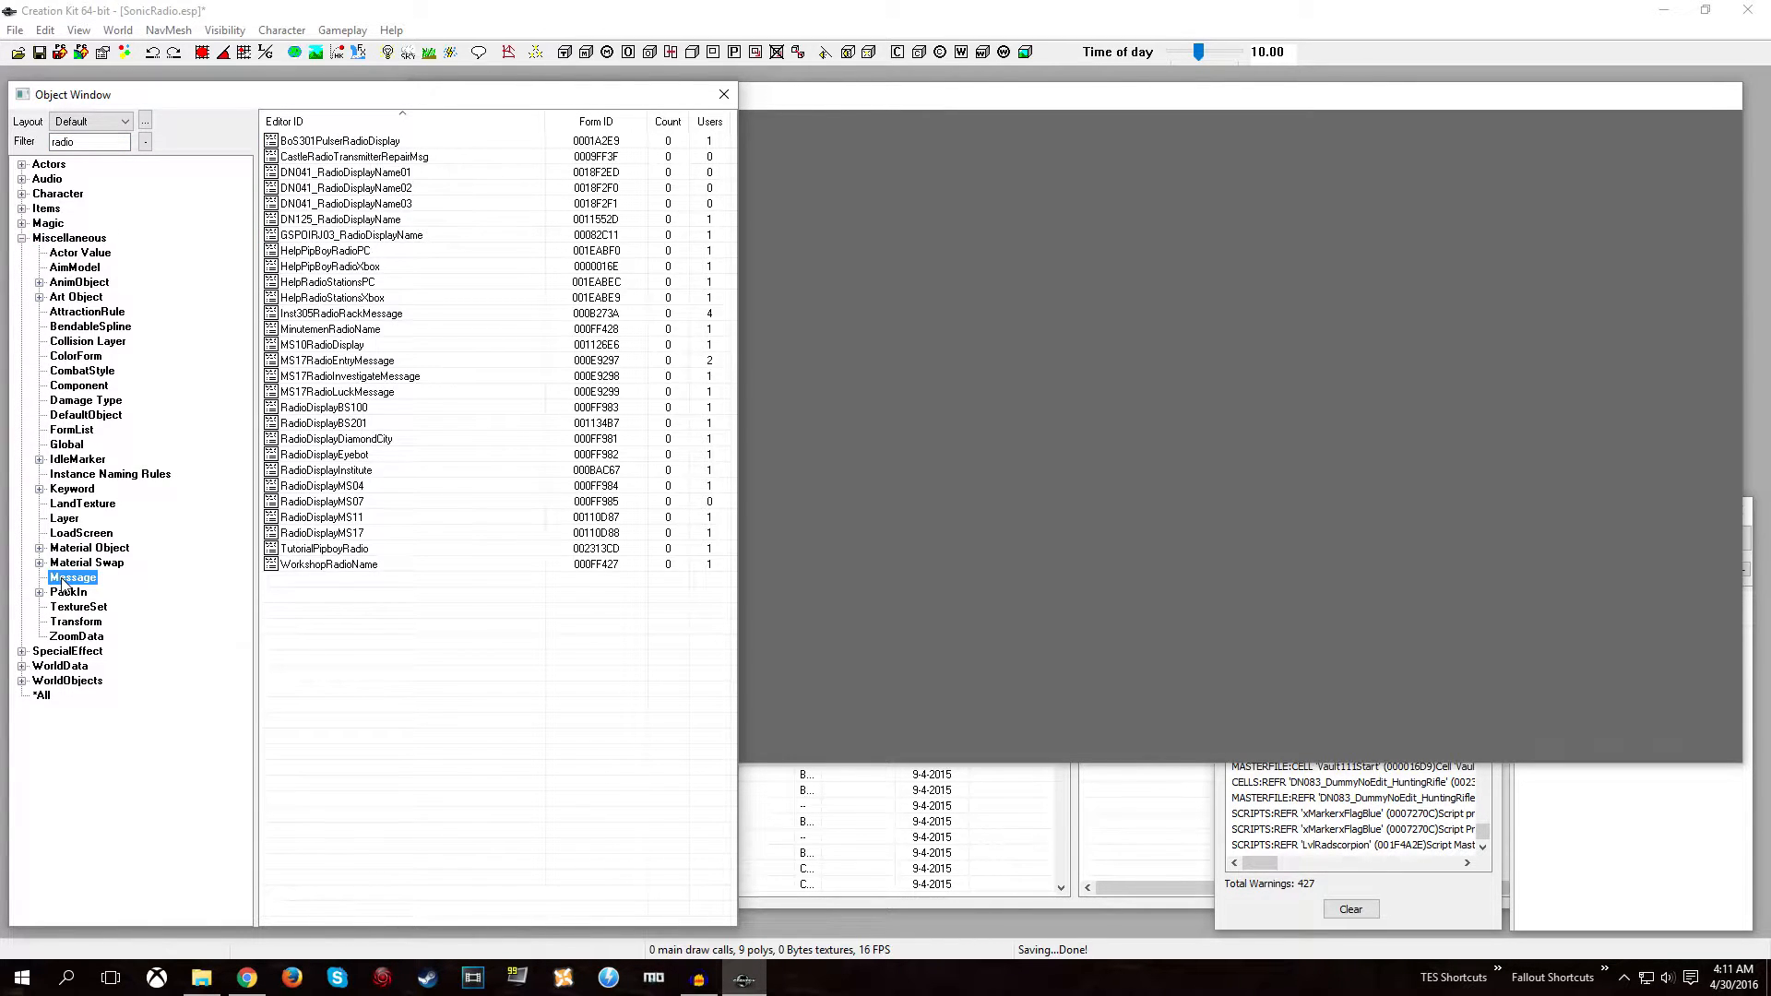
Duplicate the RadioDisplayInstitute message and rename the copy 00RadioDisplaySonic instead of creating another new object.
left_click(311, 472)
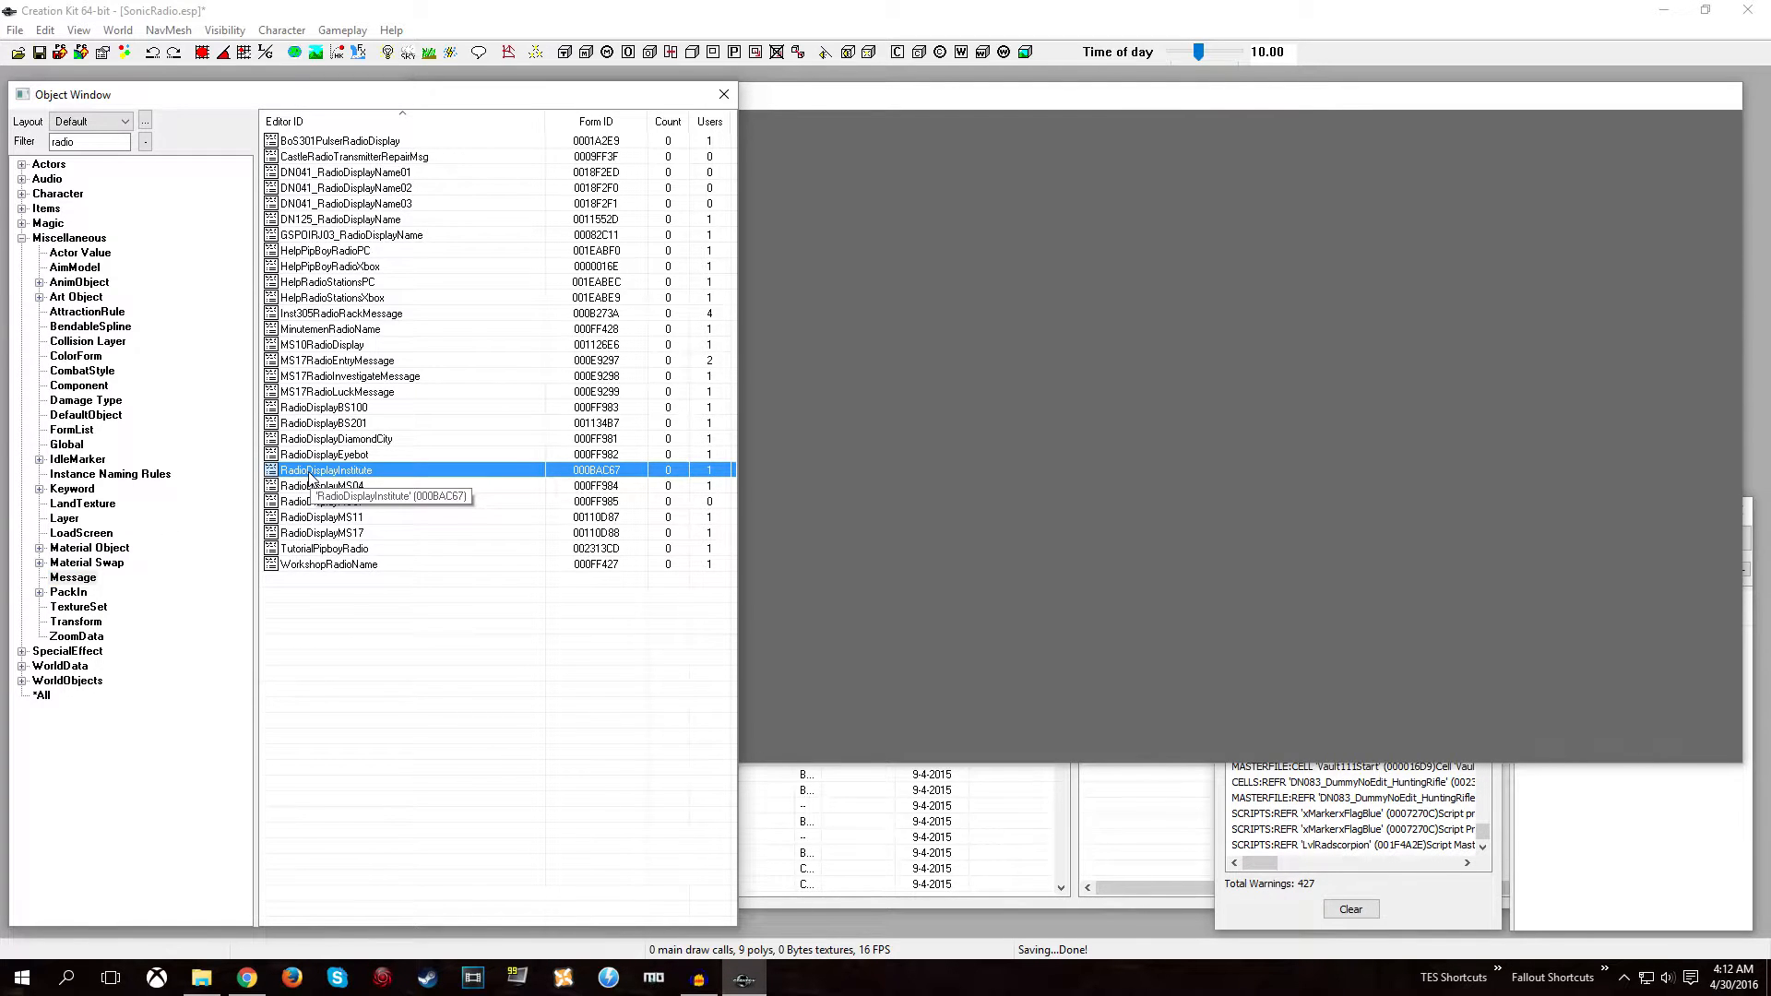
right_click(310, 473)
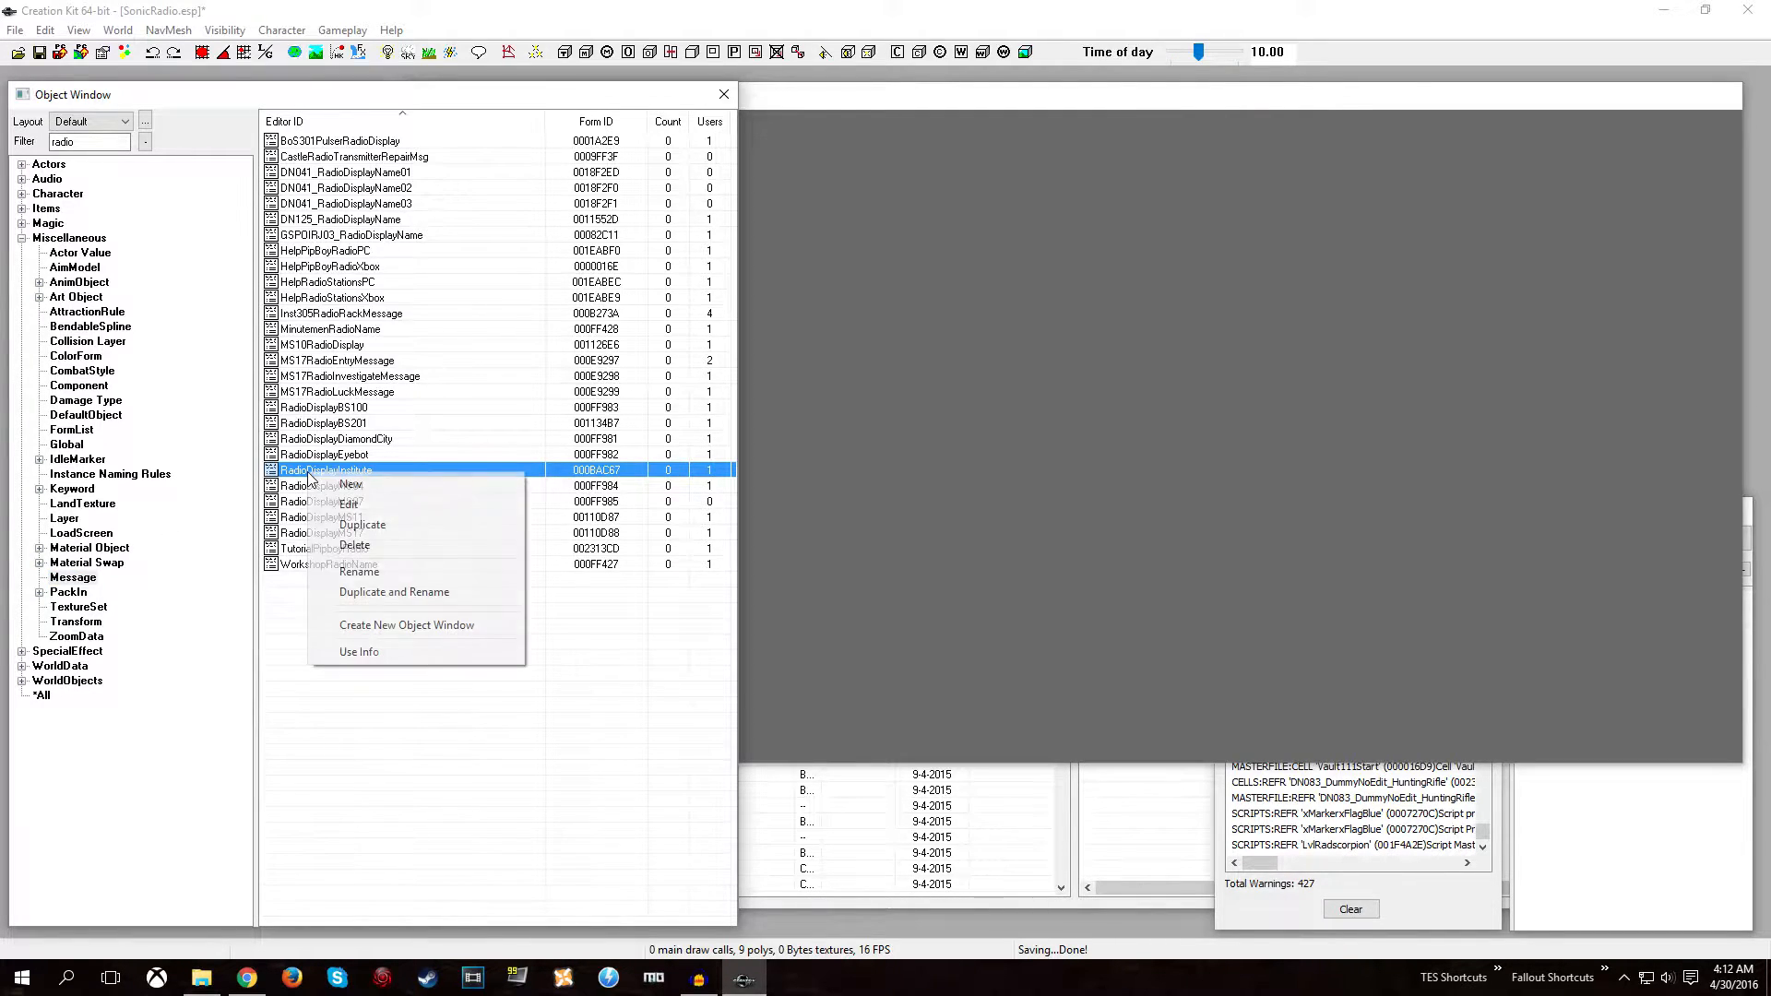
left_click(356, 524)
left_click(351, 485)
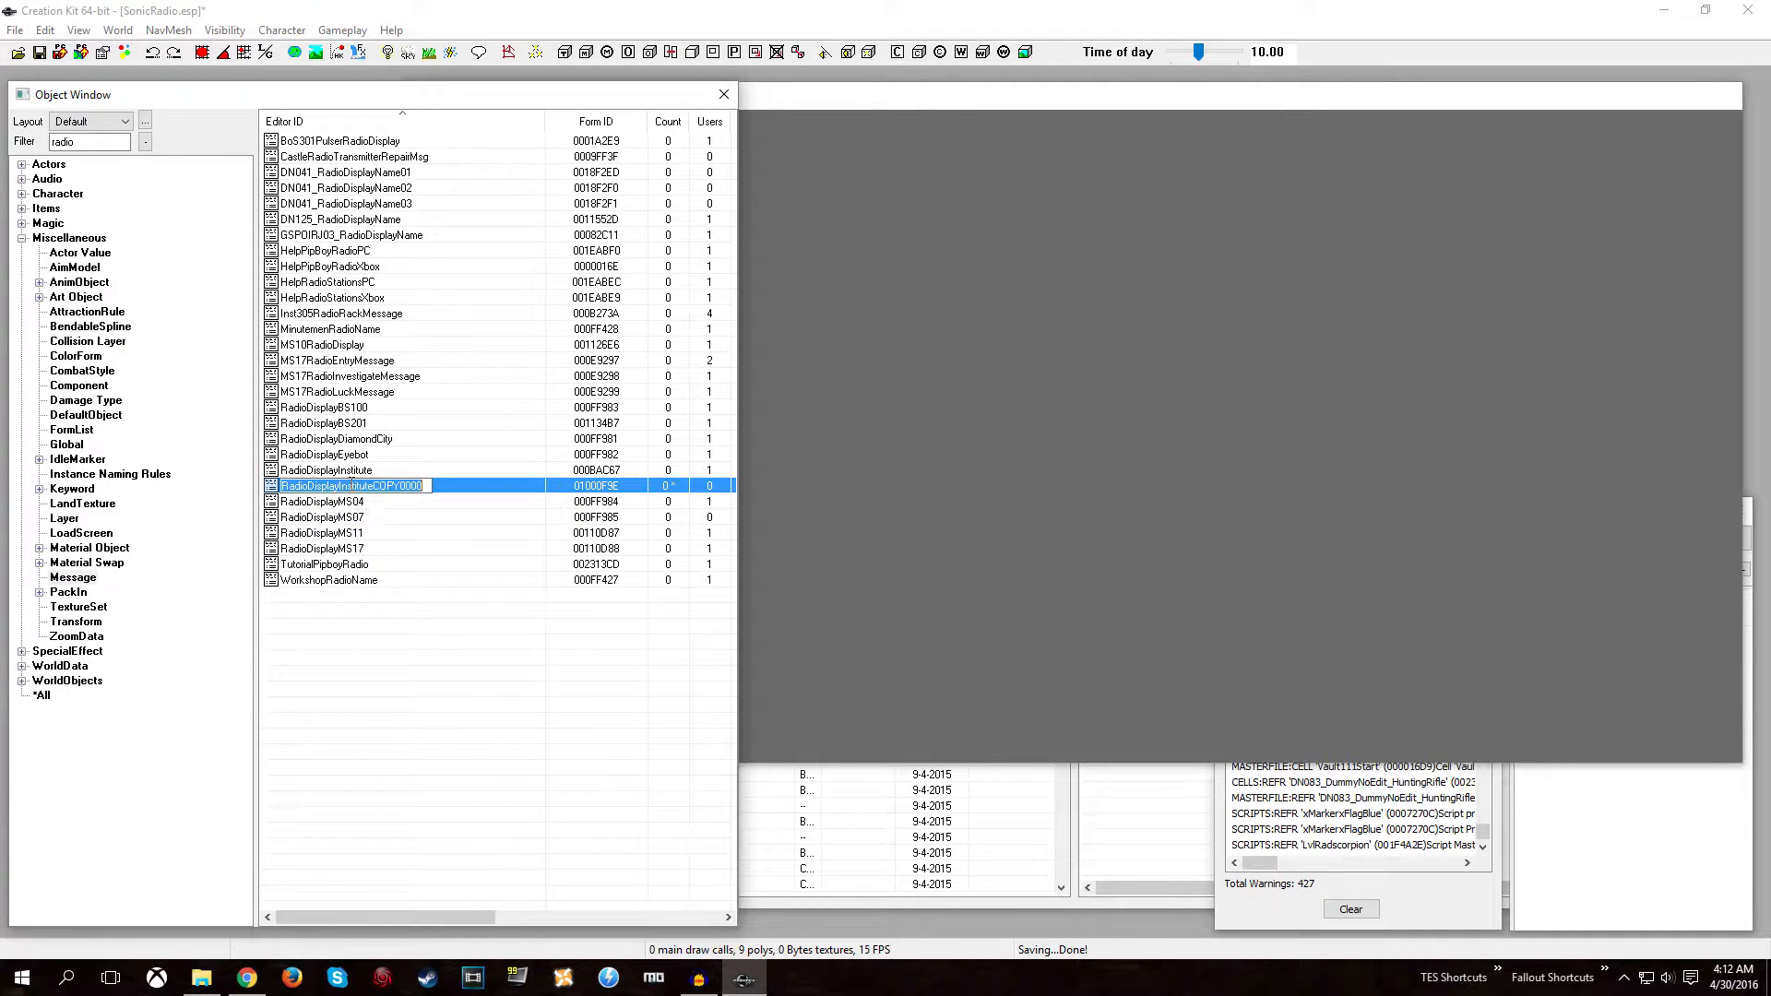
type("00RadioD")
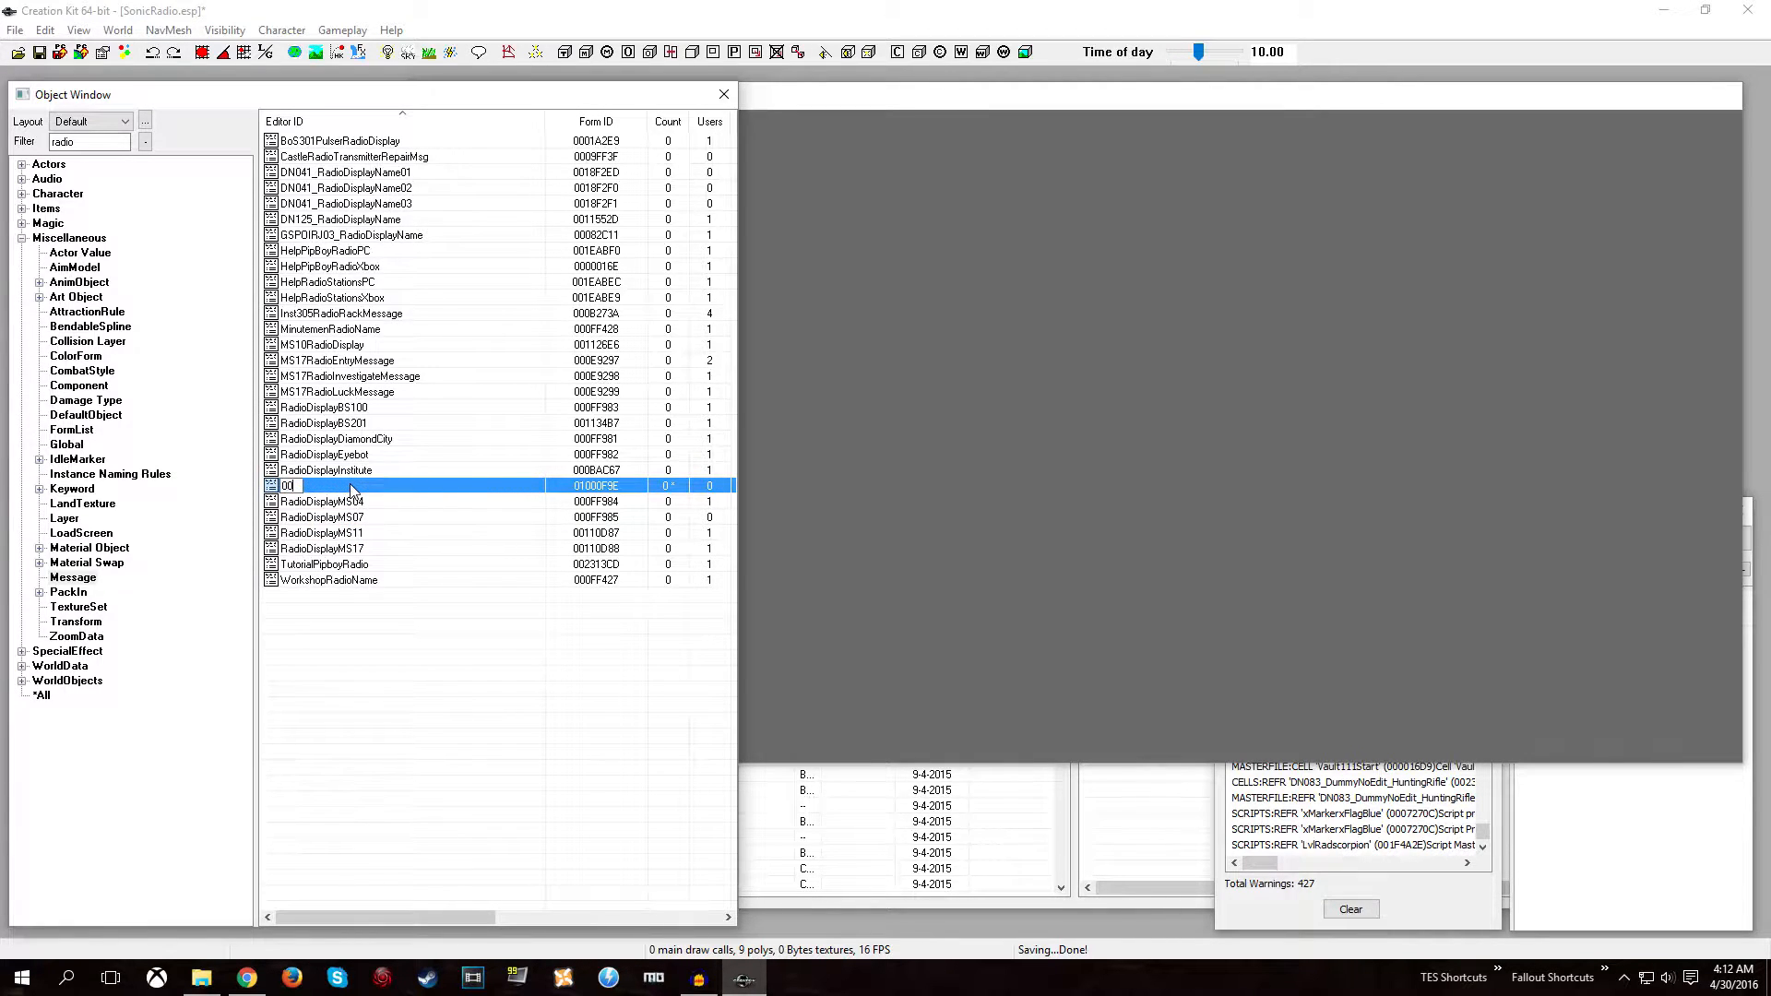
type("isplaySonic")
key("Return")
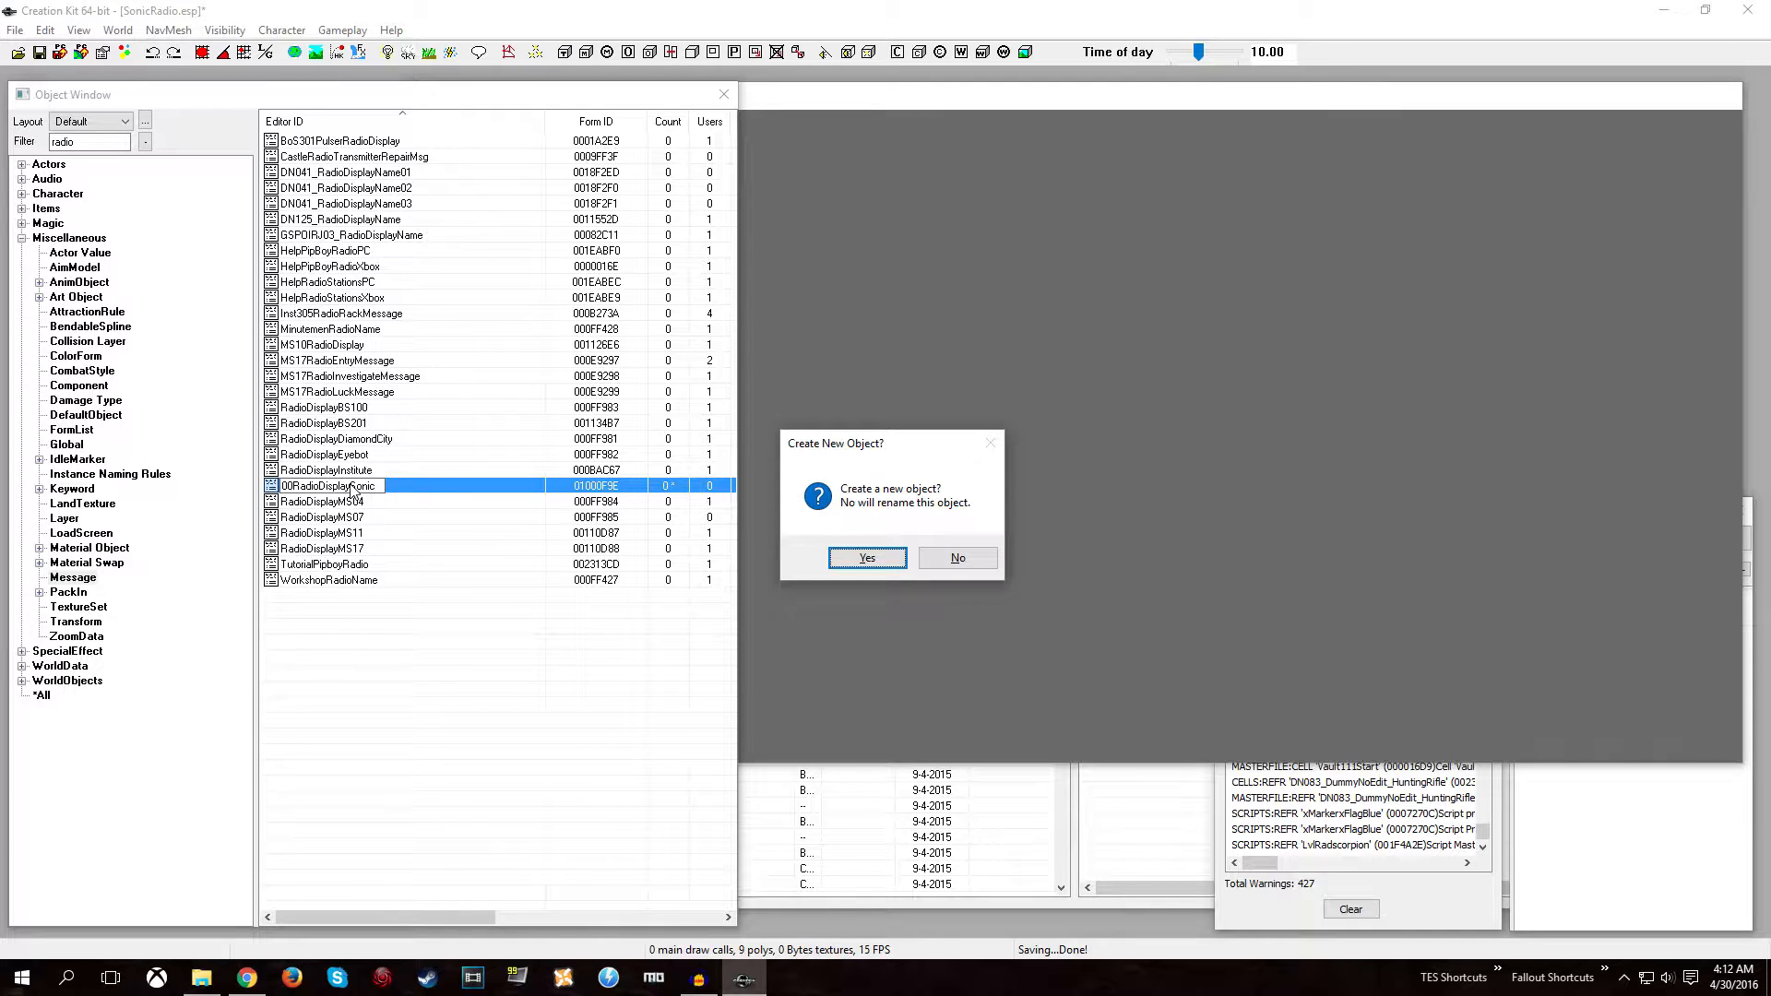
key("Tab")
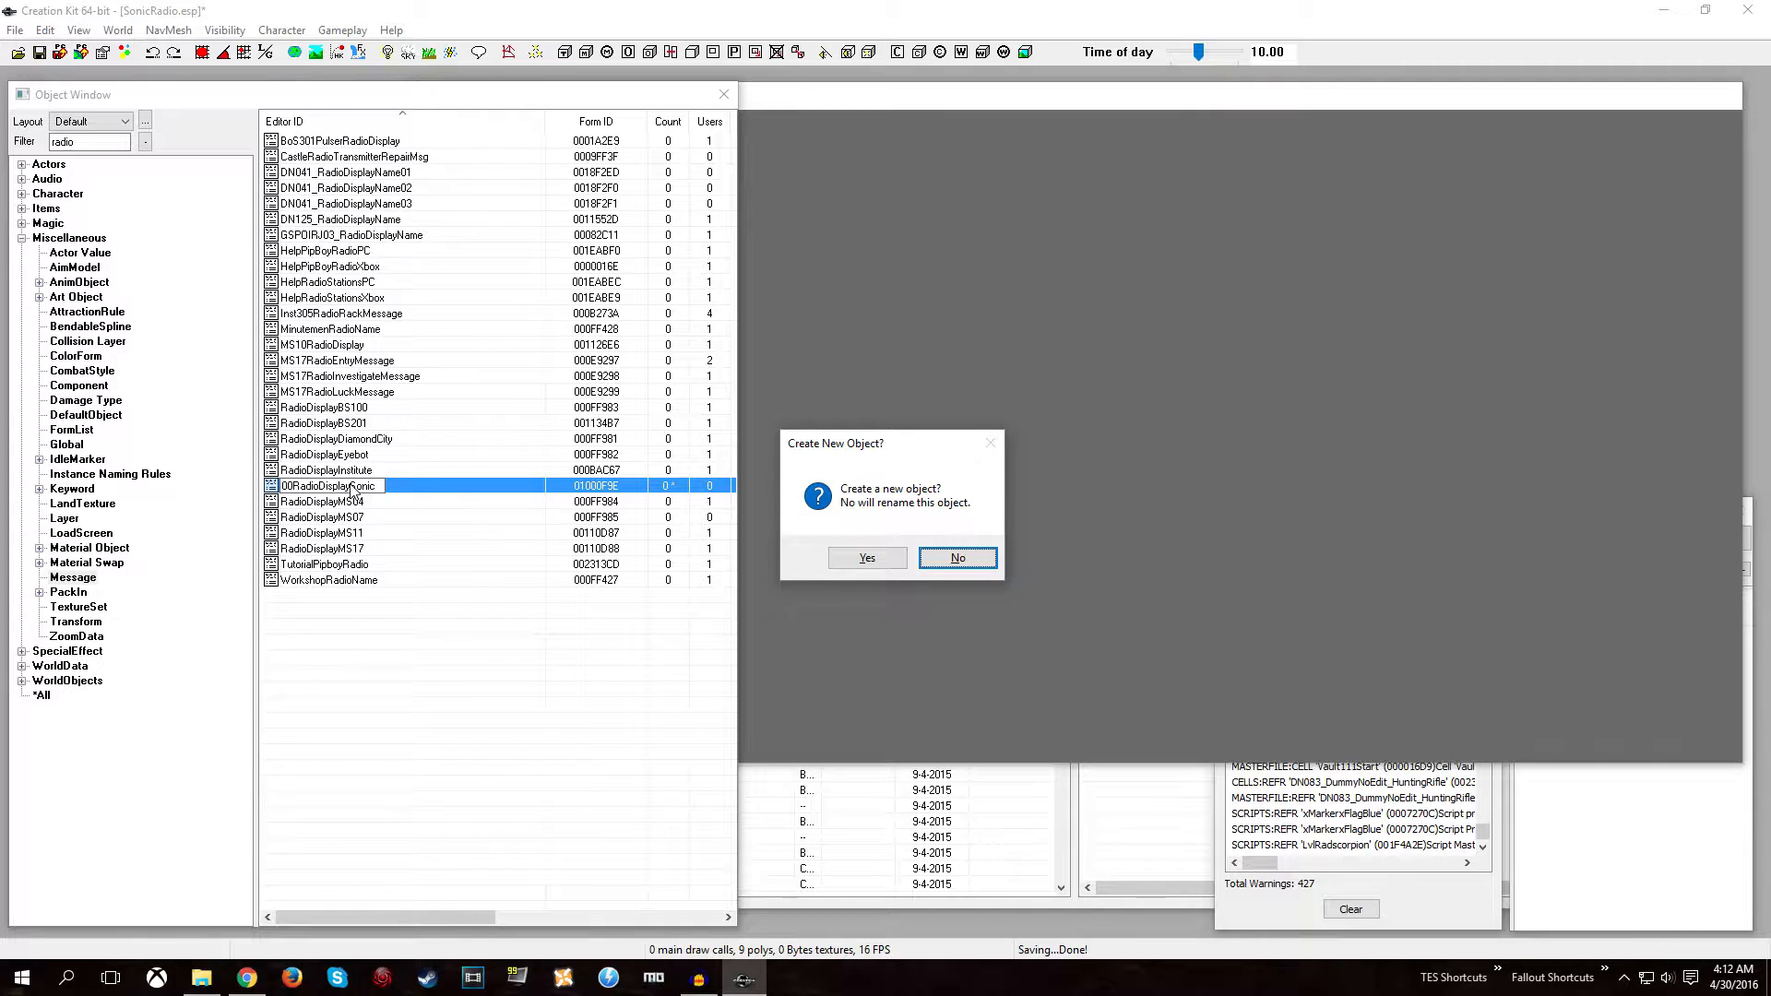
key("Return")
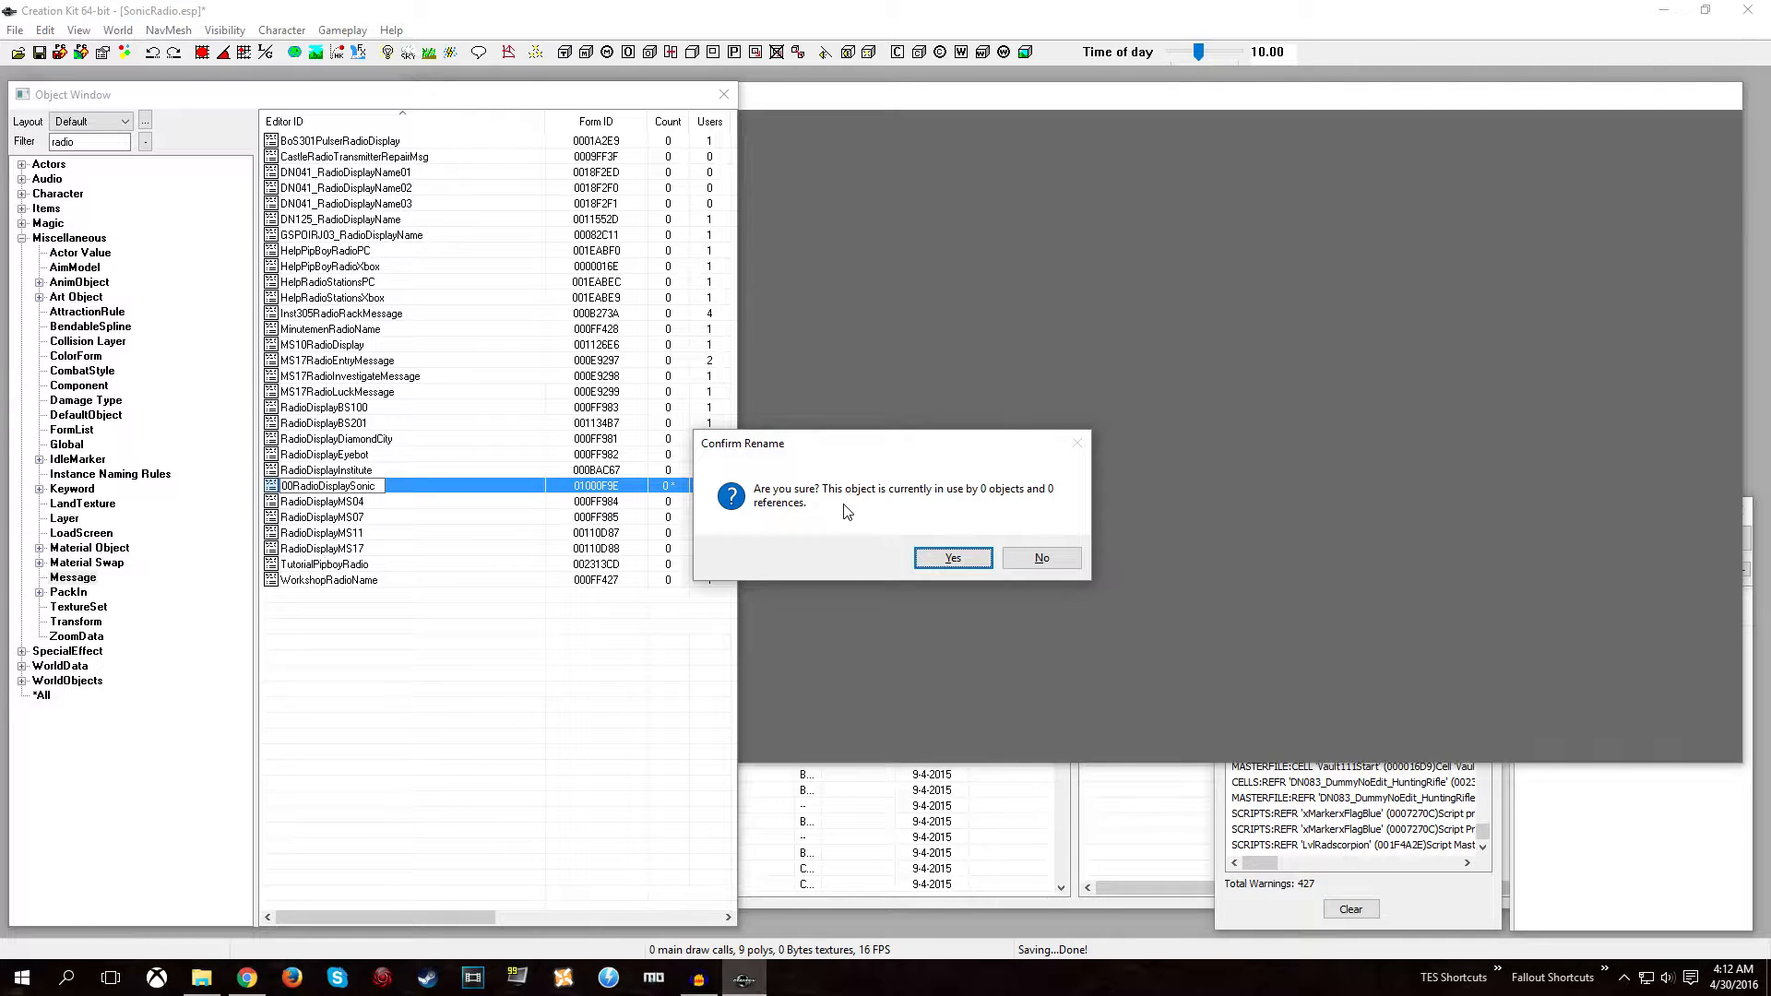
left_click(953, 558)
Open the 00RadioDisplaySonic message and replace its title with "Sonic Radio".
double_click(336, 486)
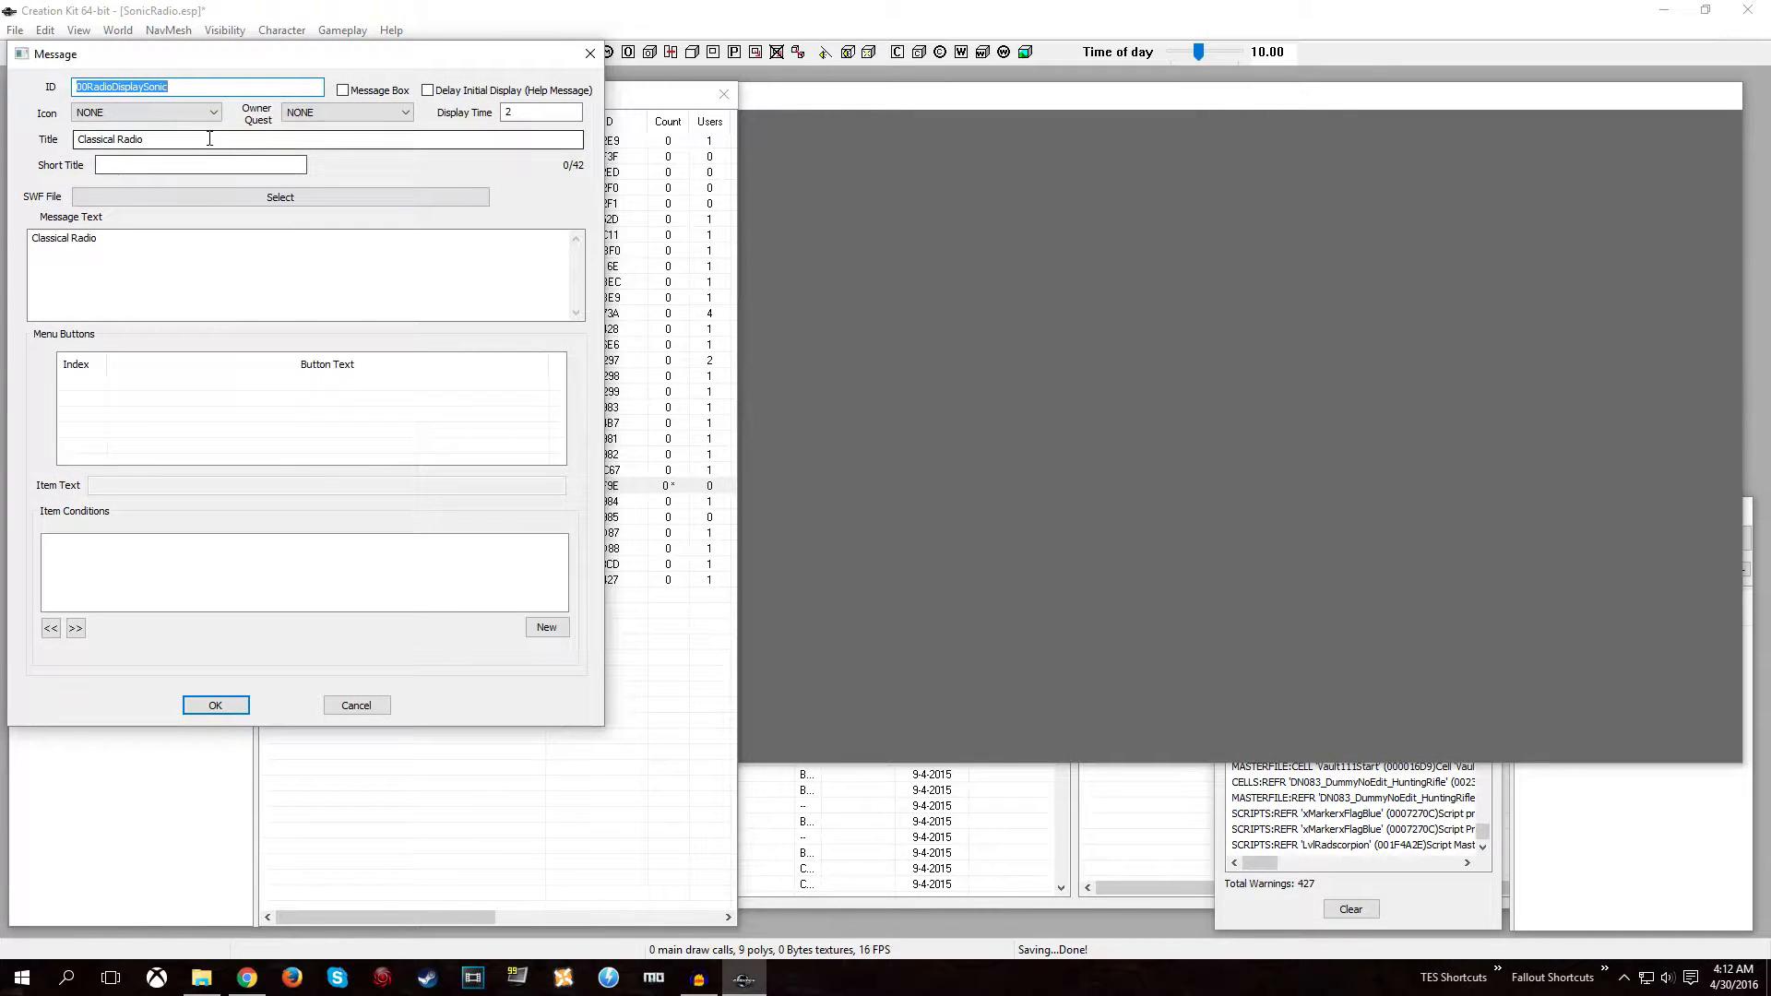
double_click(183, 139)
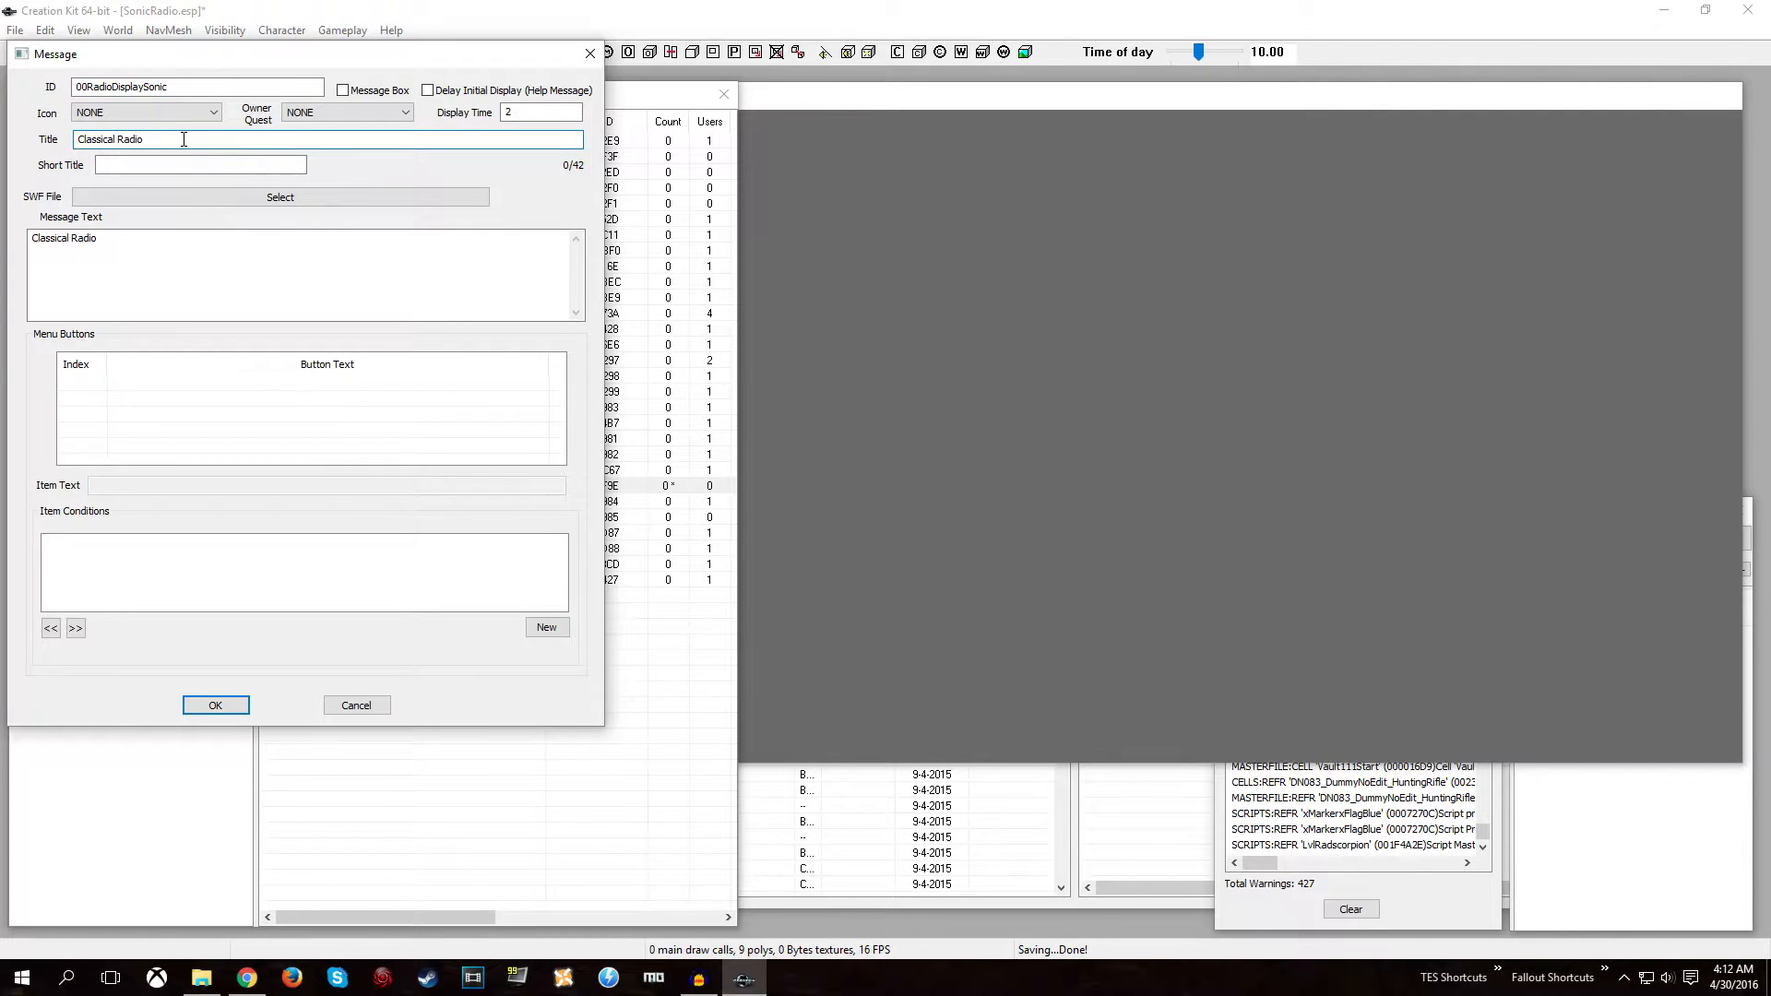
left_click_drag(183, 139, 59, 139)
key("BackSpace")
type("Sonic Radio")
Replace the message text with "Sonic Radio" and accept the message.
double_click(116, 247)
double_click(116, 246)
left_click(115, 246)
left_click_drag(115, 247, 33, 239)
type("Sonic R")
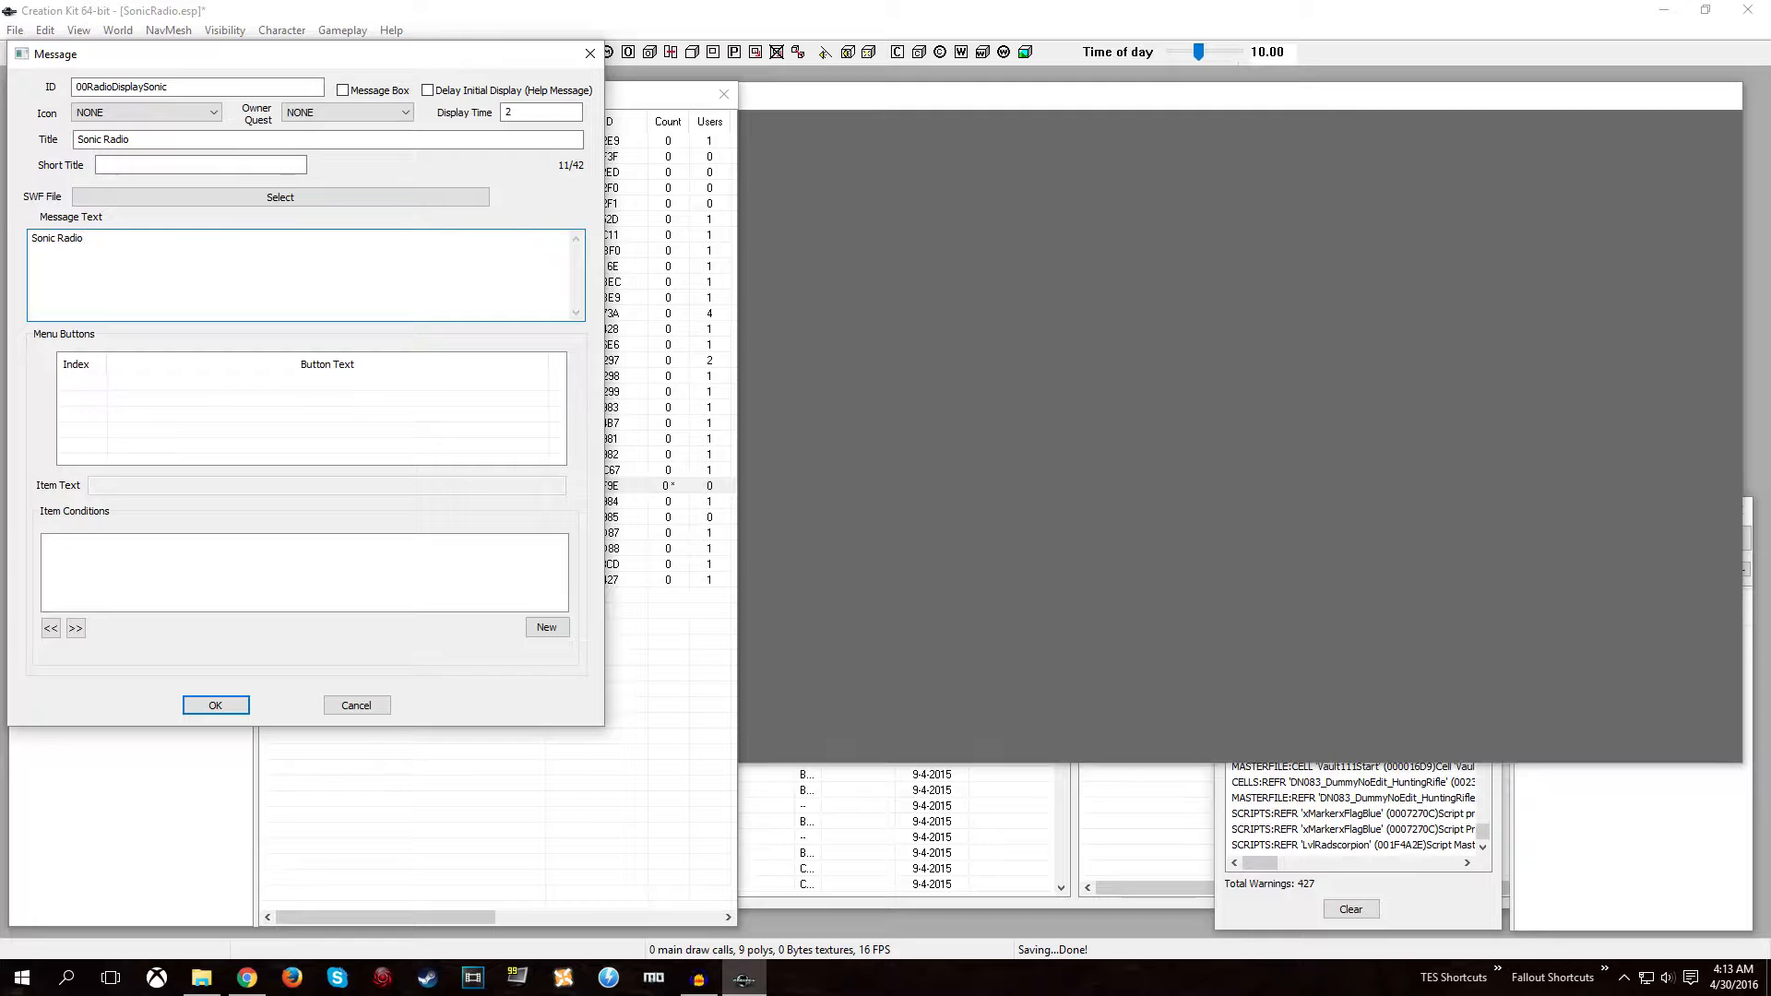
left_click(212, 706)
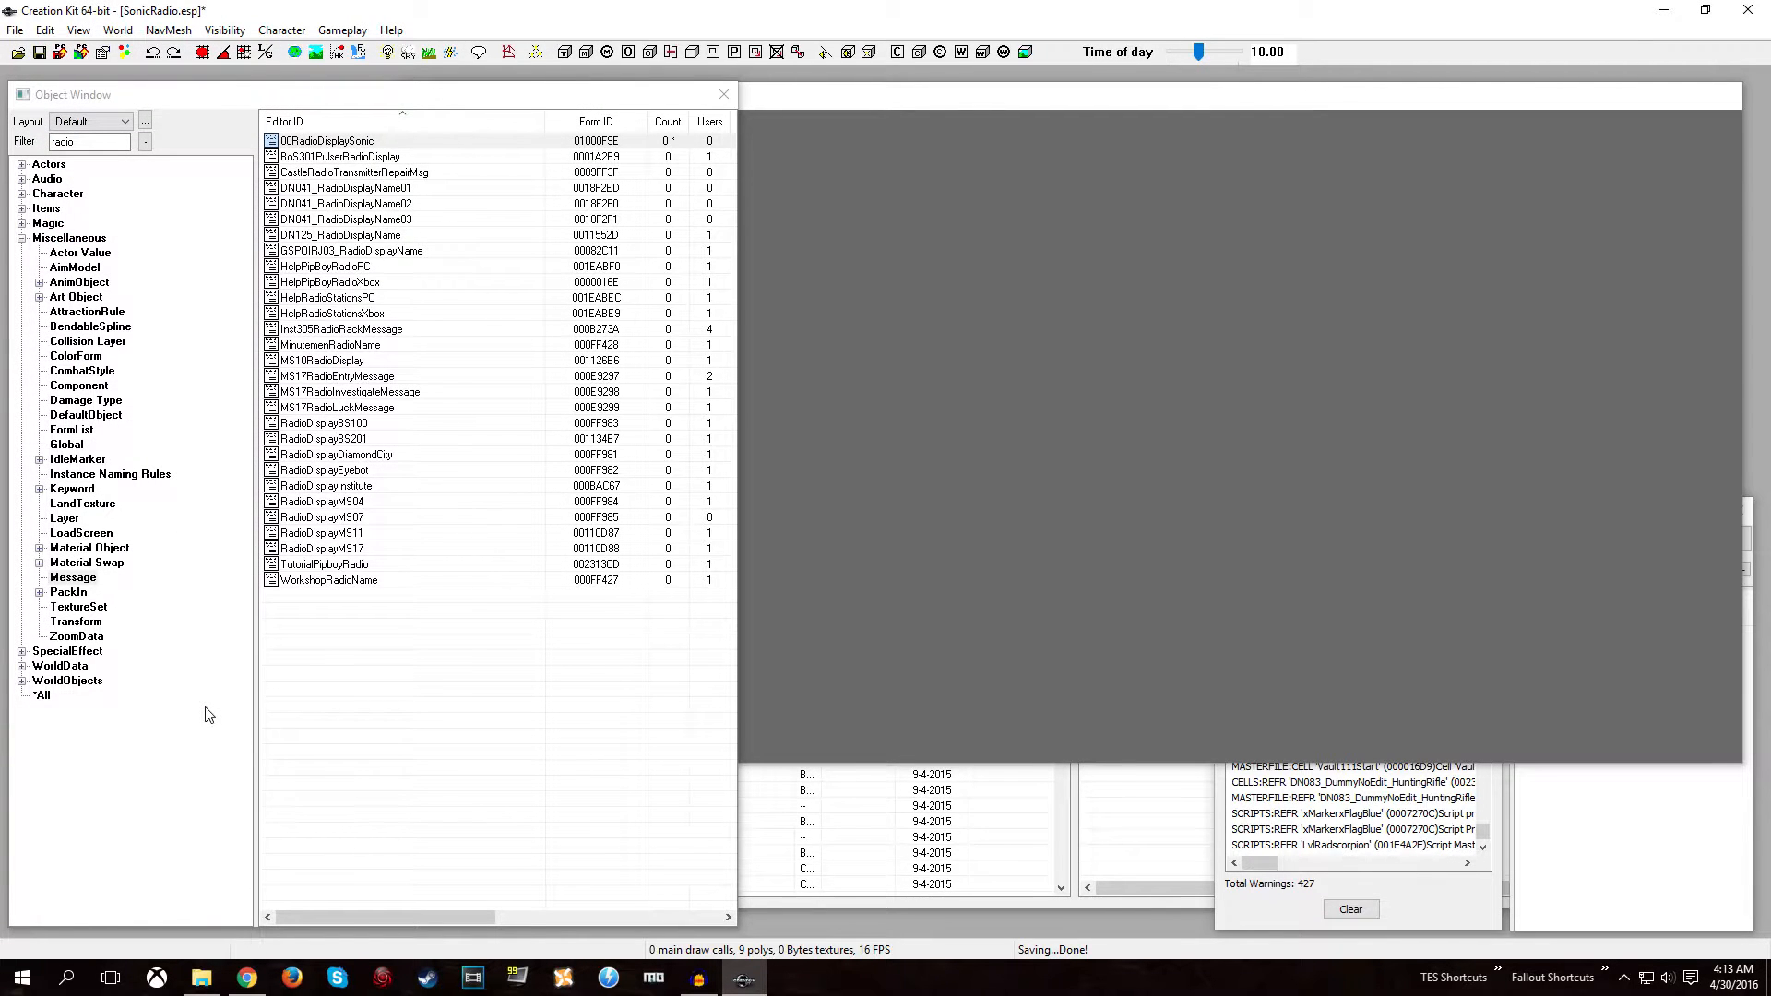
Filter the objects by "radiotransmitter".
left_click(84, 142)
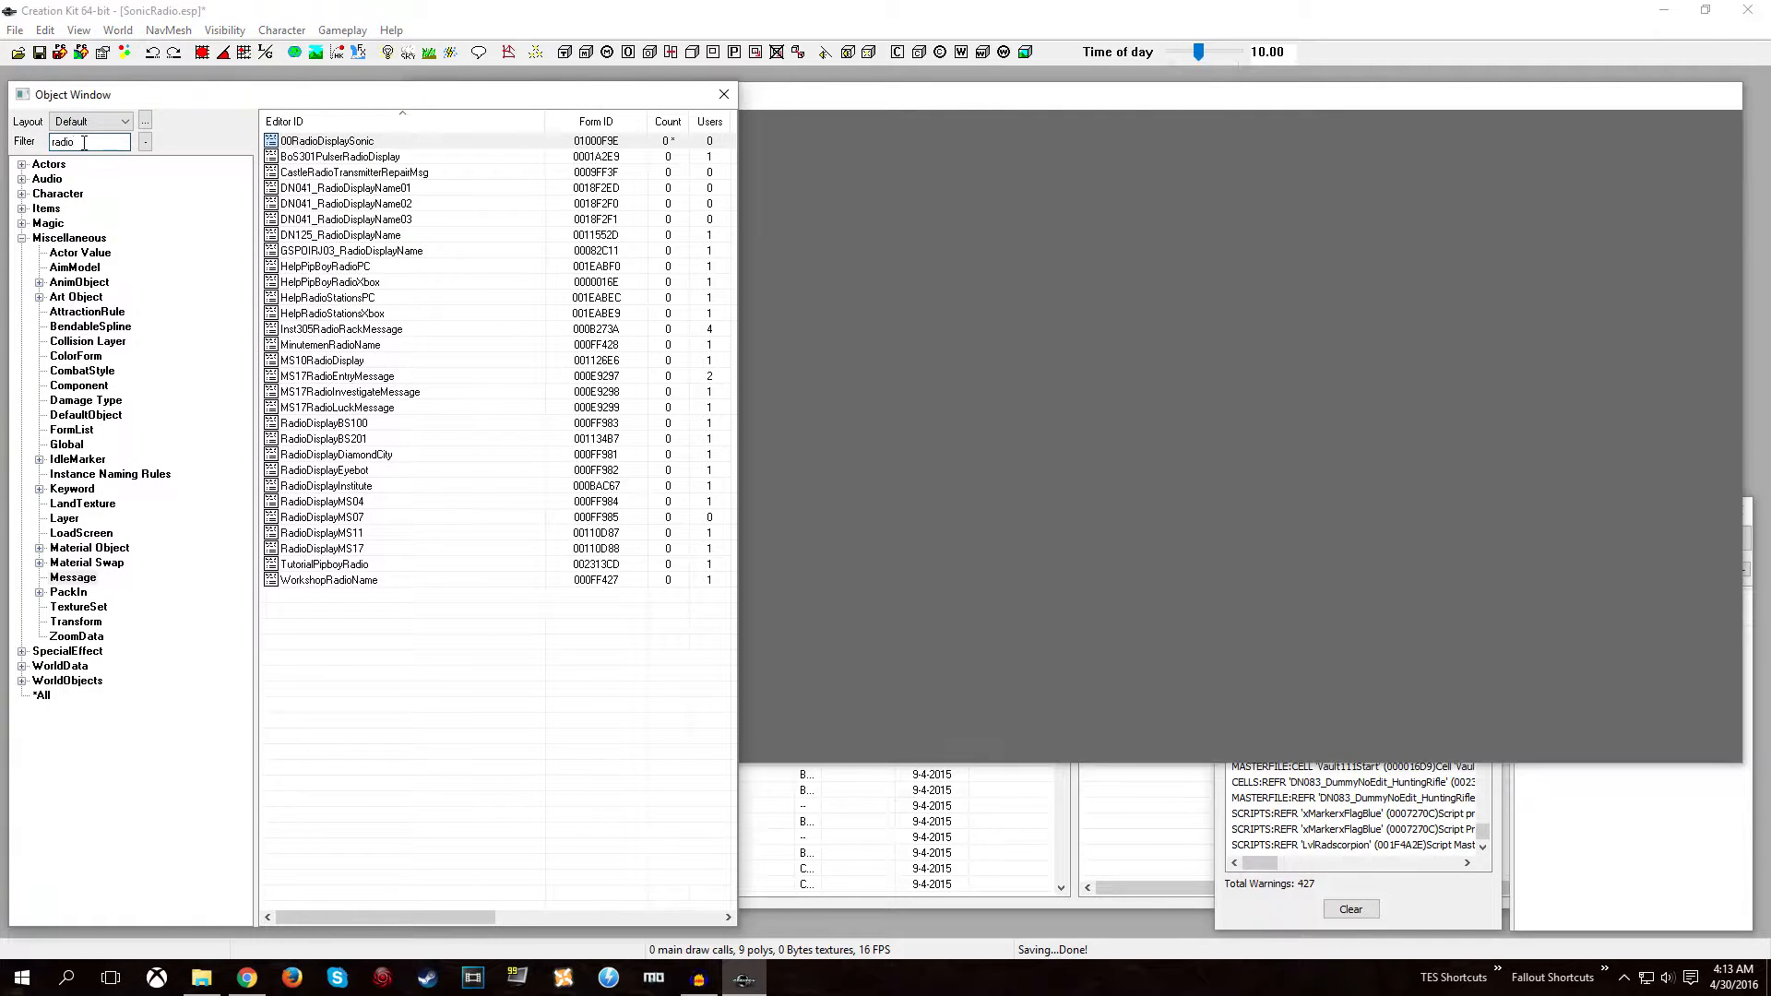
type("trasmitter")
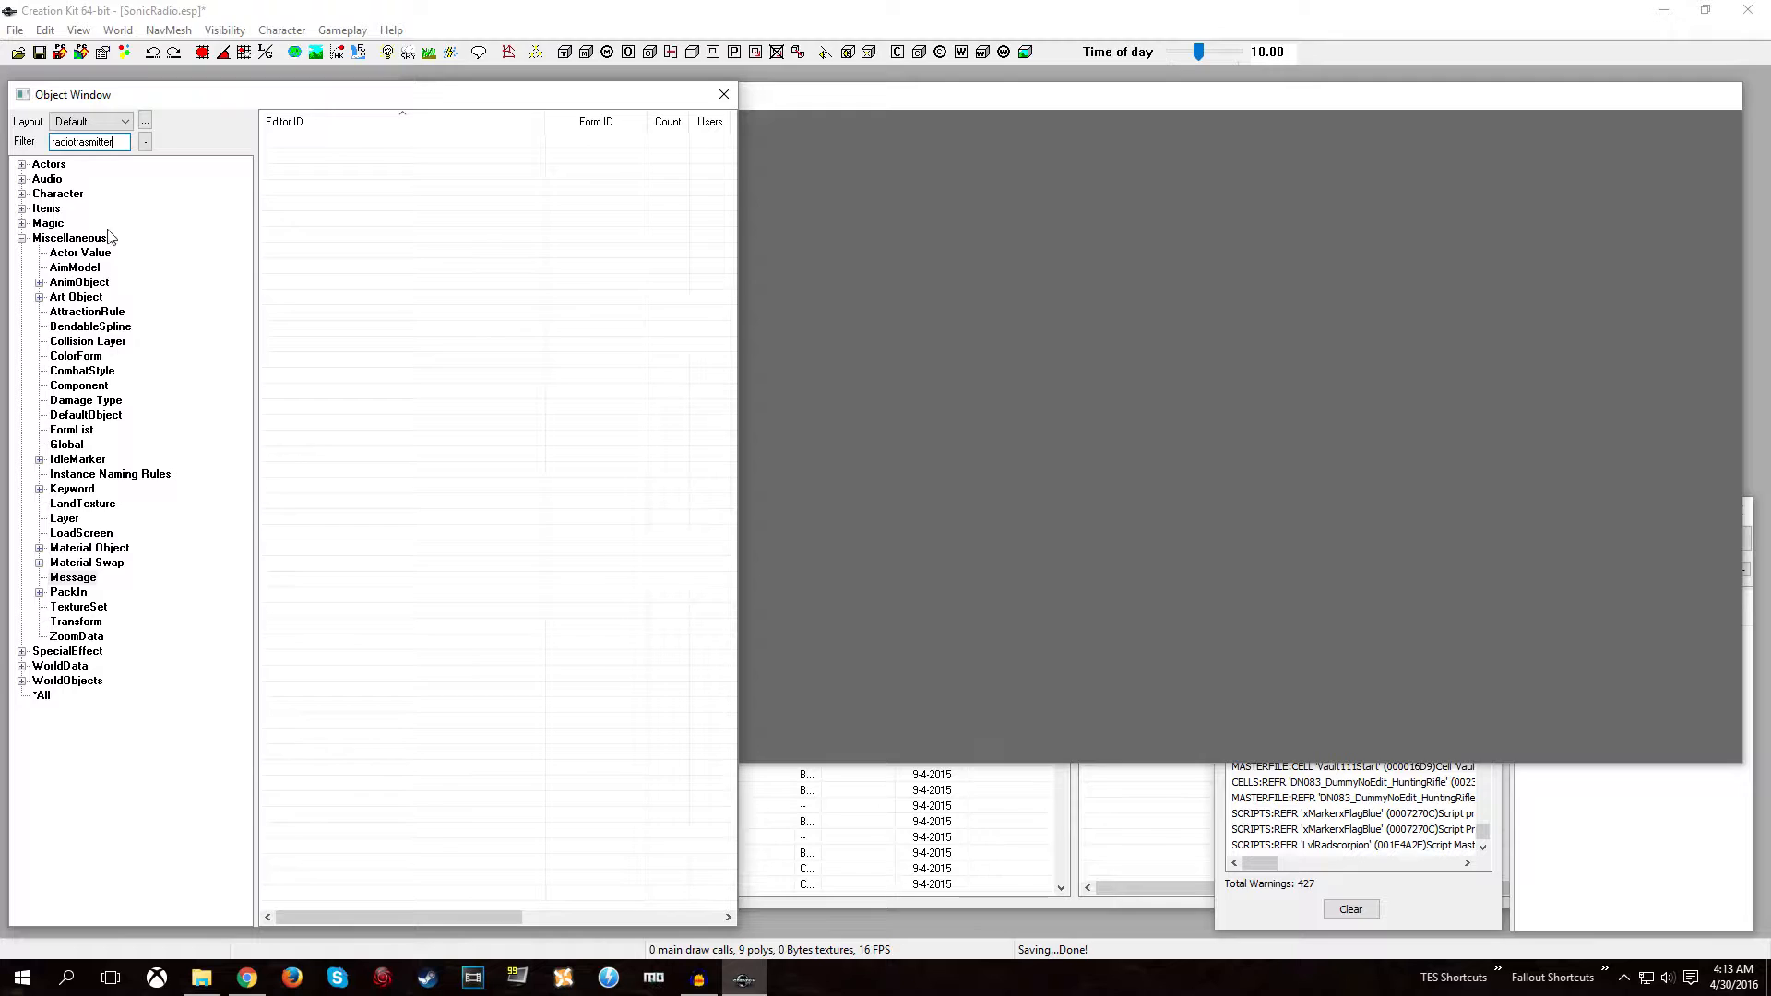
key("Left")
key("Left")
key("Left")
key("Left")
key("Left")
key("Left")
key("Left")
type("n")
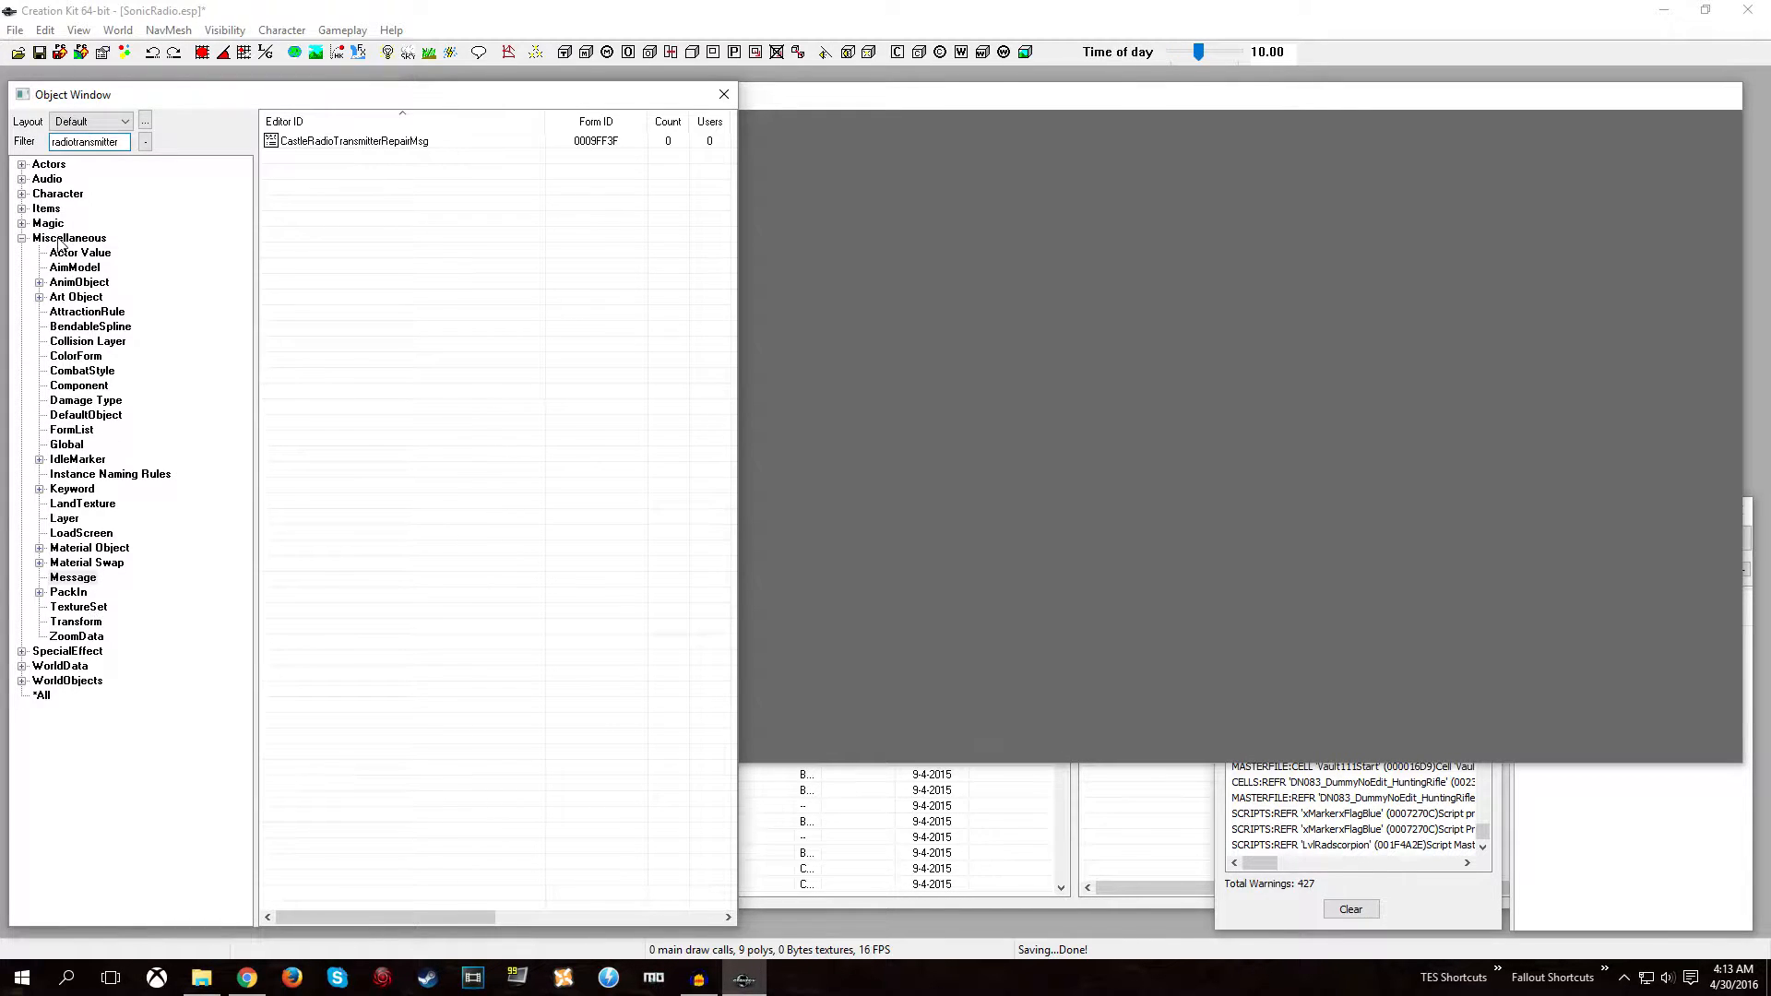
Collapse the Miscellaneous category, expand WorldObjects and select the RadioTransmitter object.
double_click(69, 238)
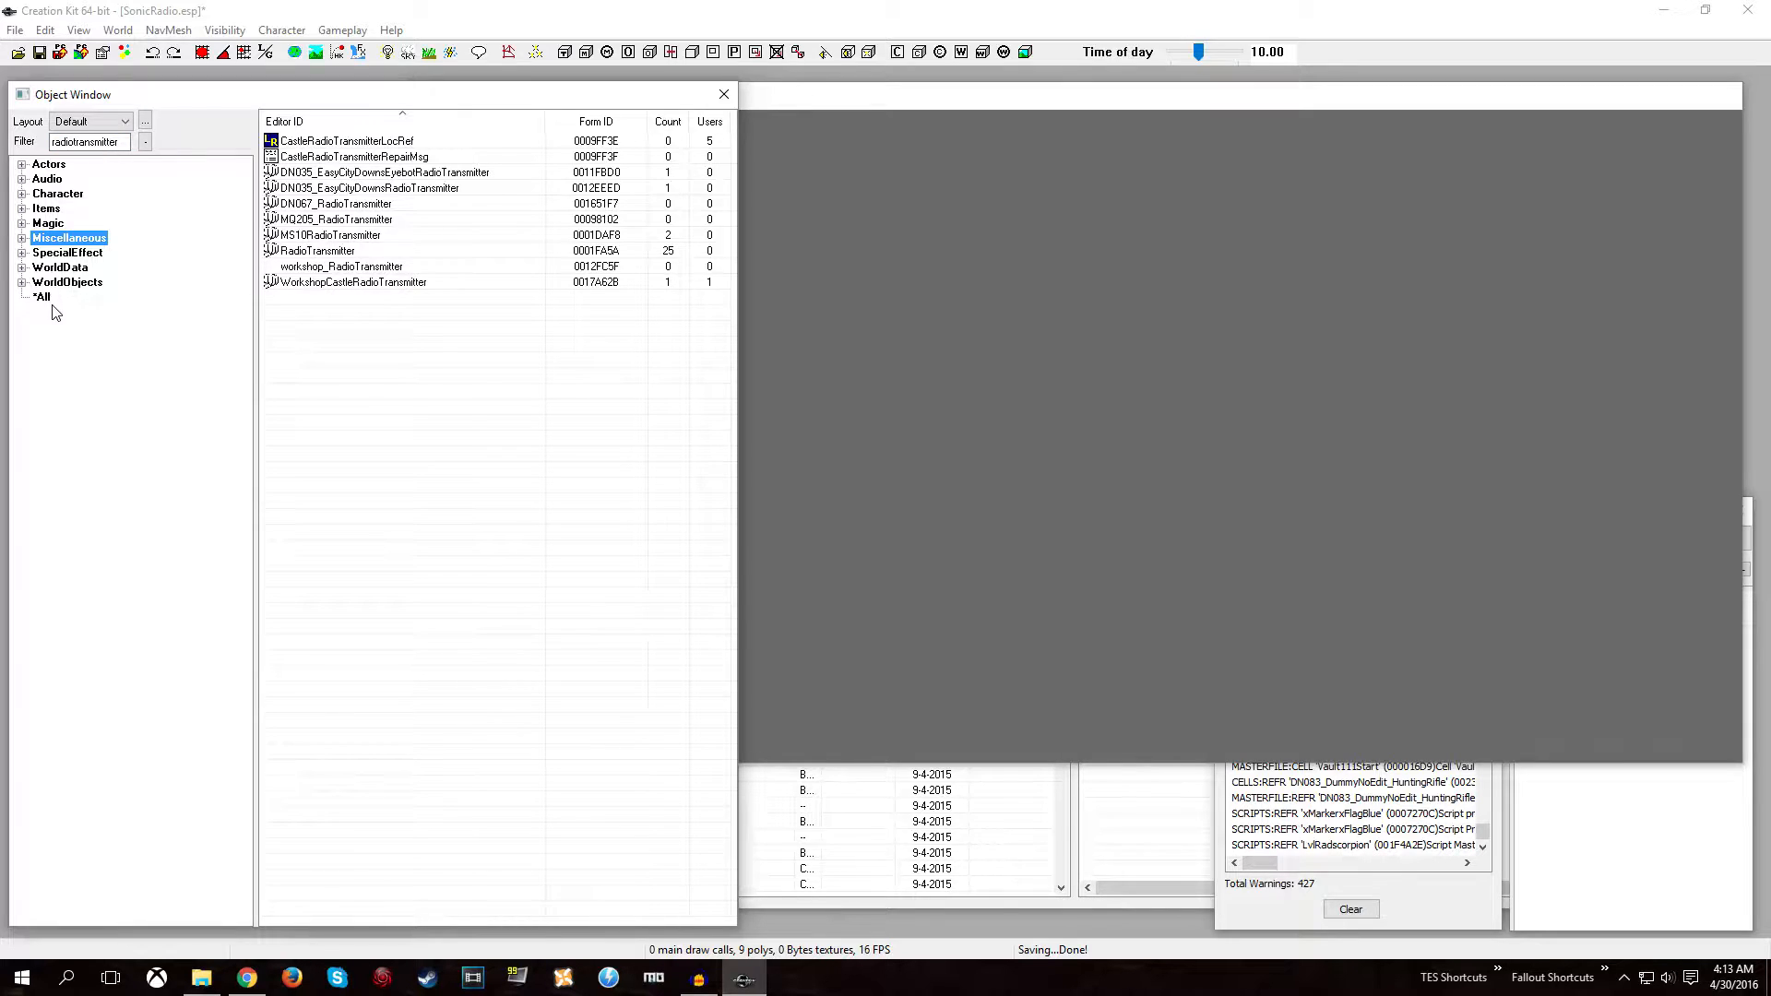
key("Down")
key("Down")
key("Down")
key("Right")
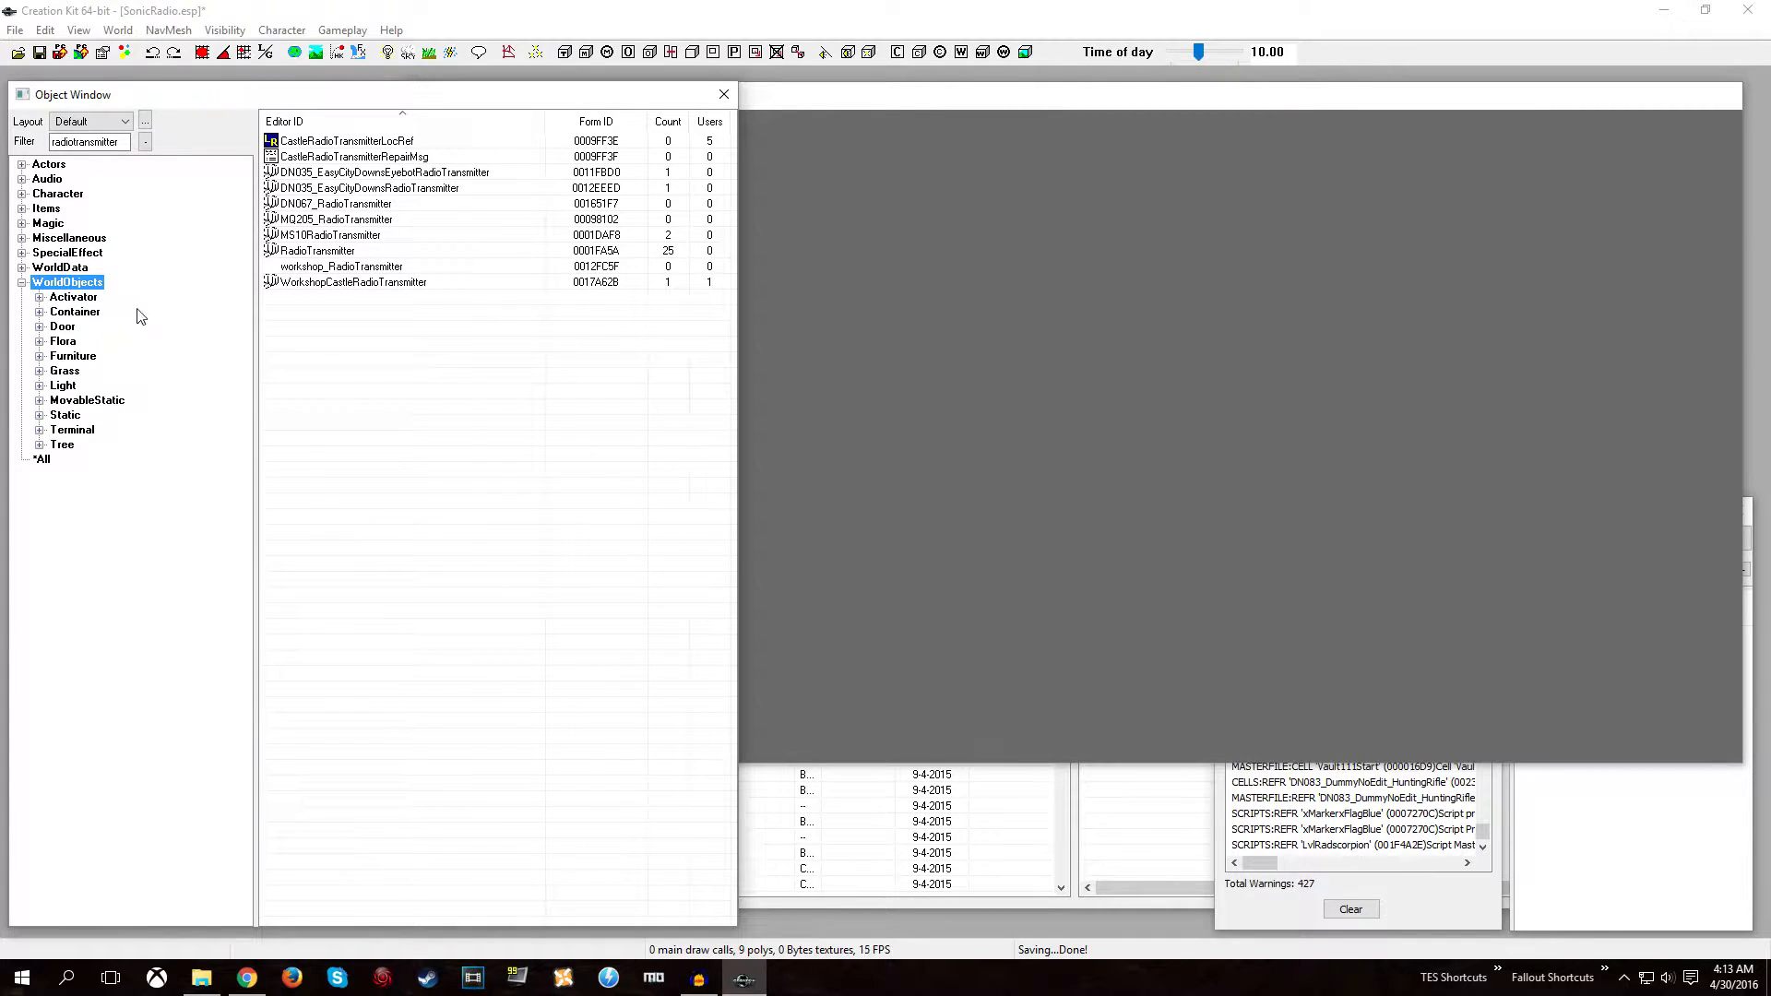
left_click(322, 252)
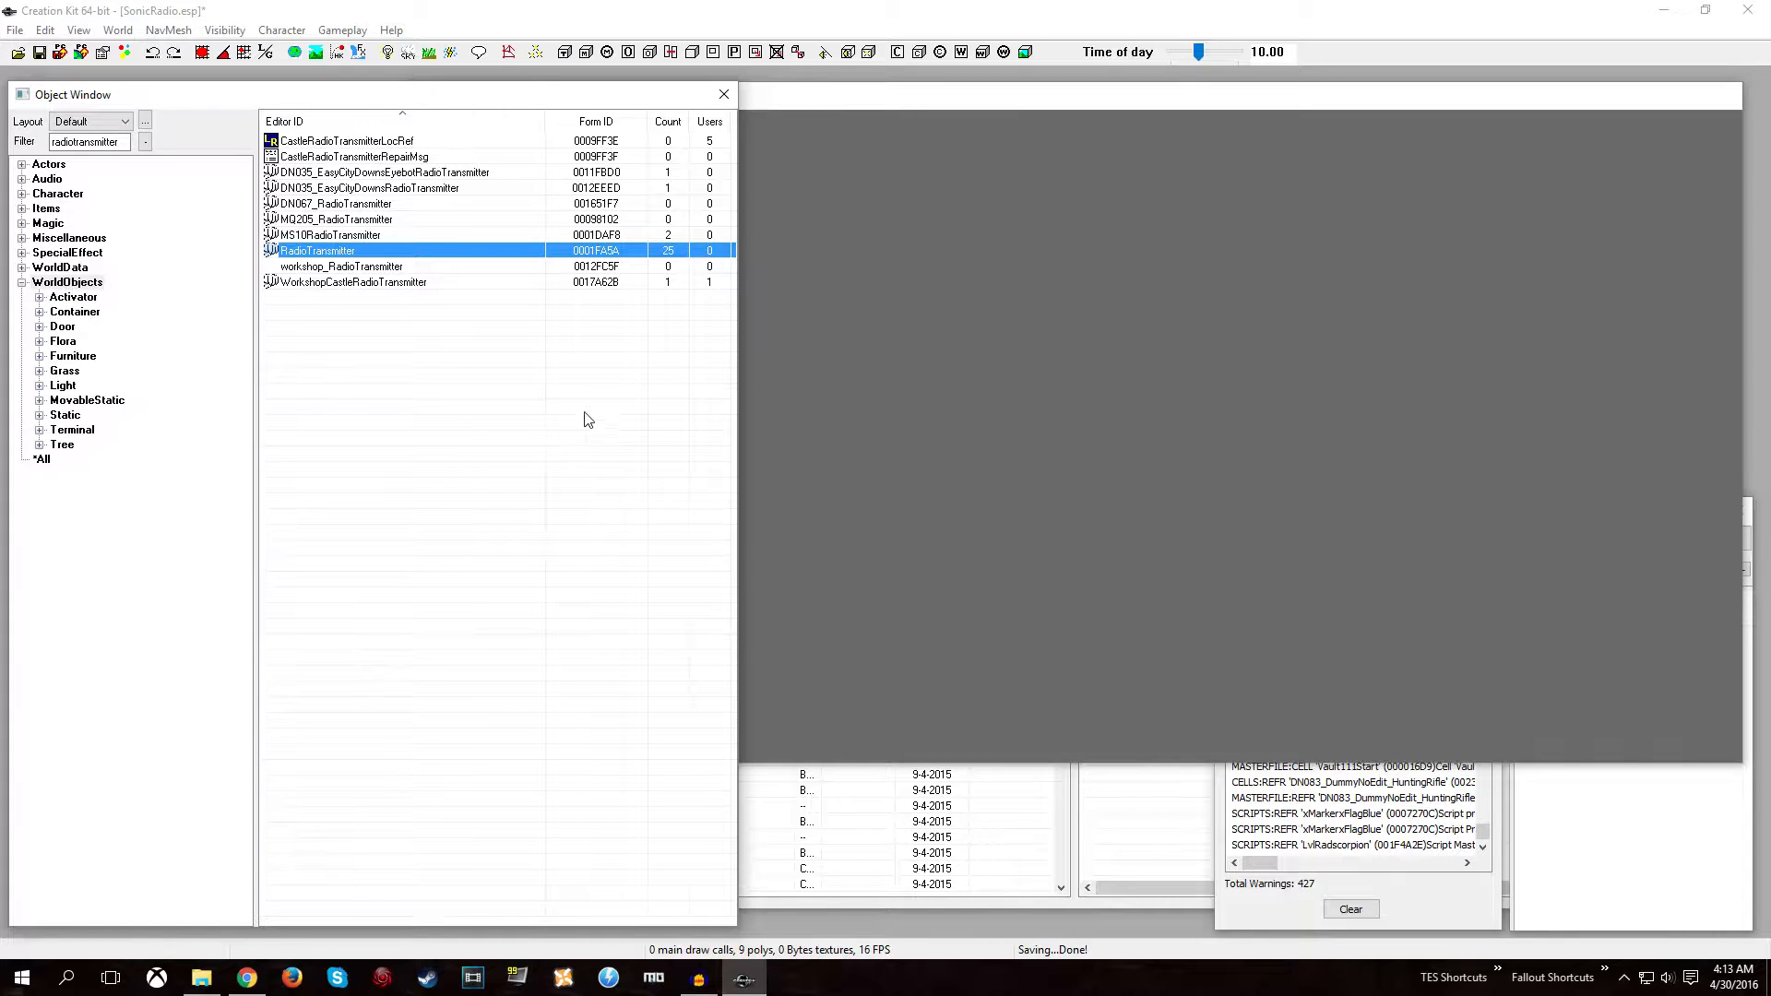
Switch the cell list to the Commonwealth world space and load the SanctuaryExt cell into the render view.
left_click(783, 807)
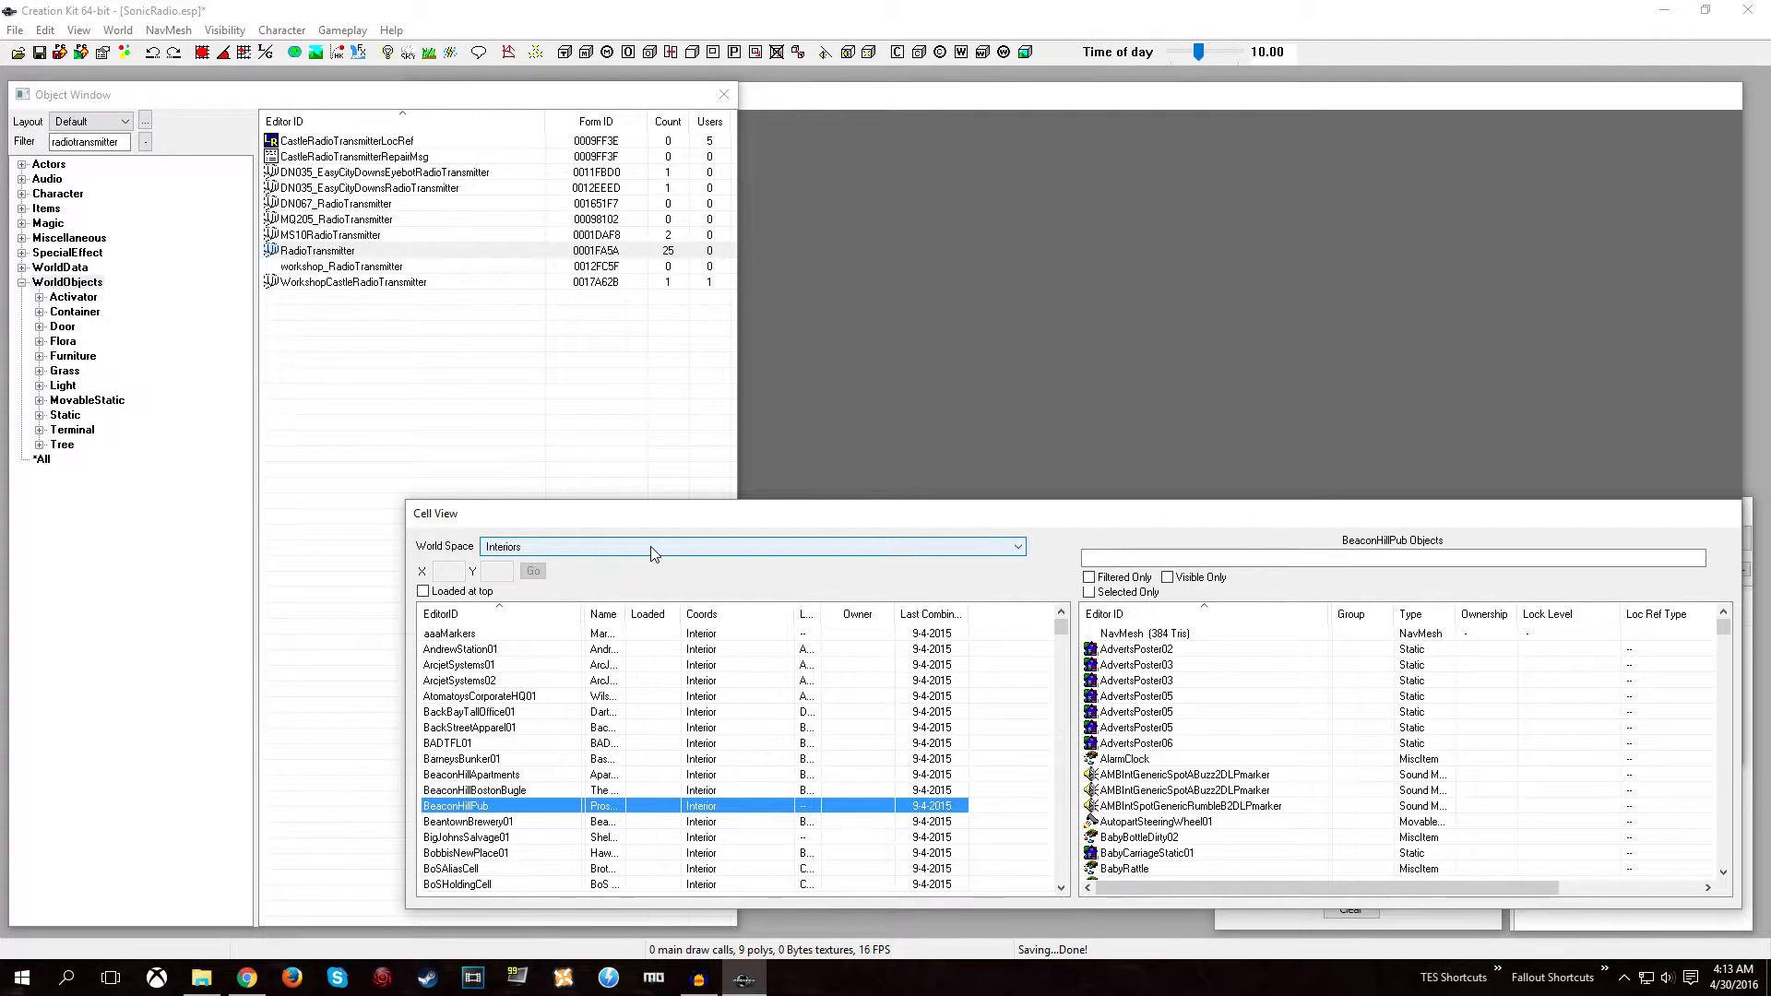
left_click(613, 546)
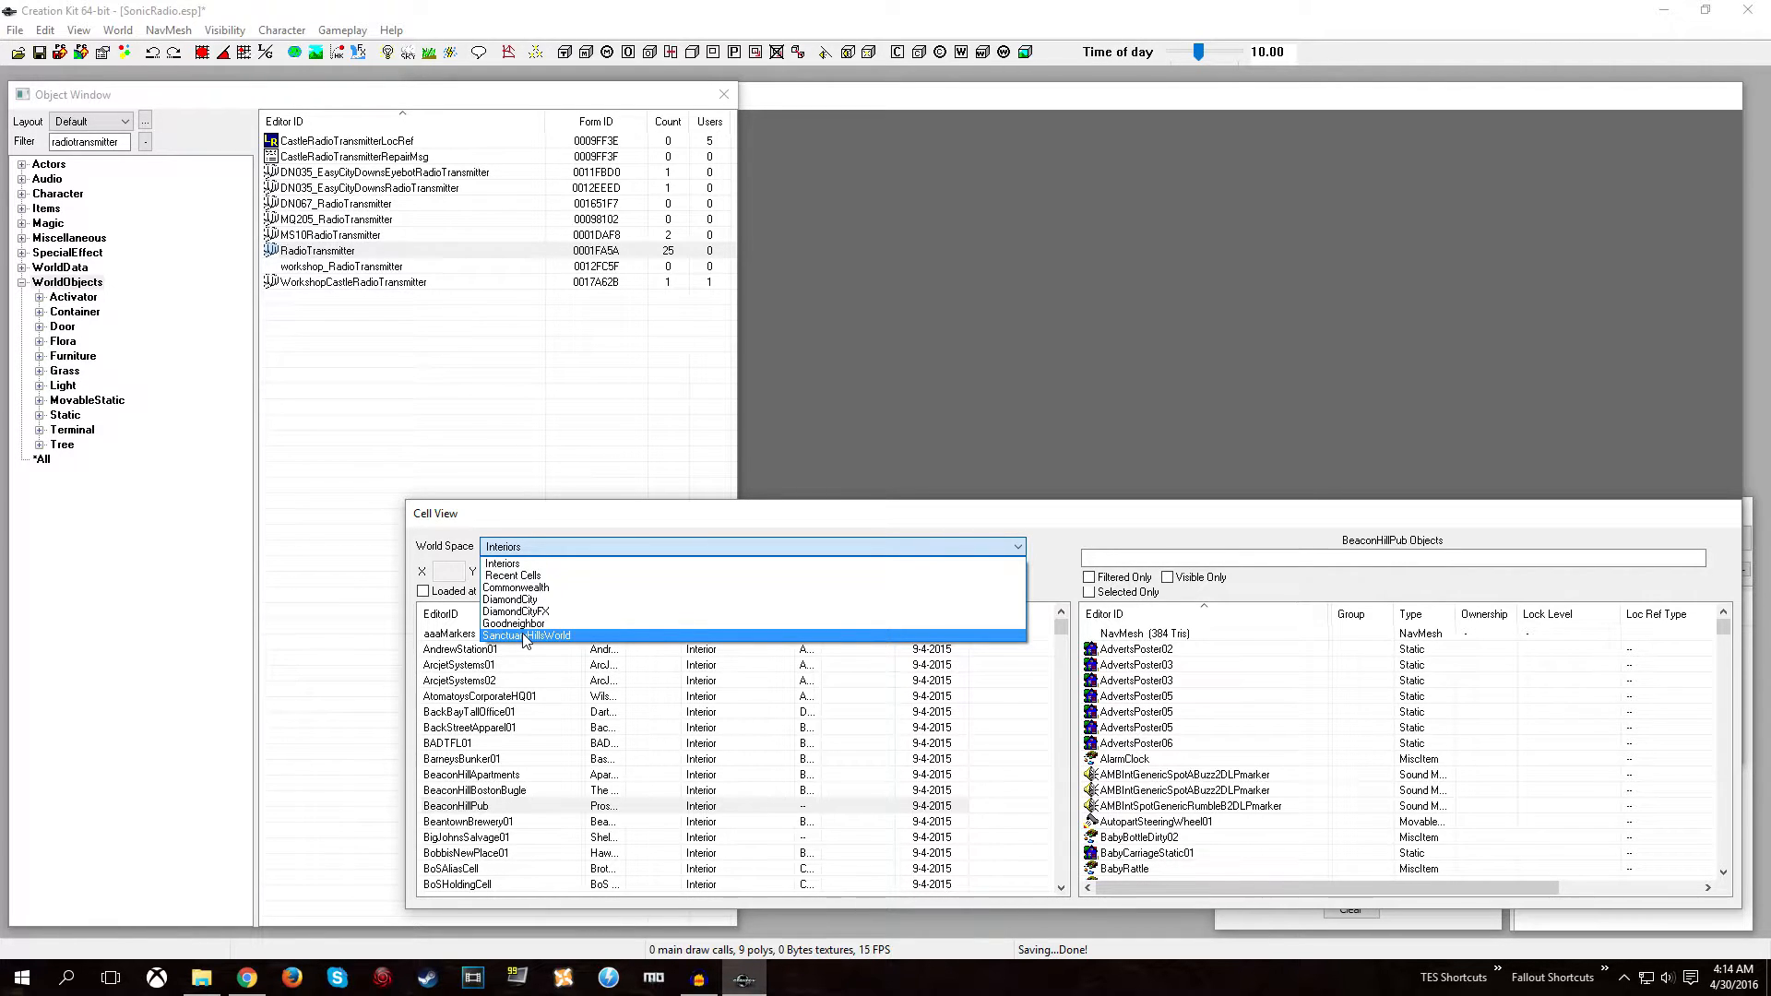
left_click(517, 589)
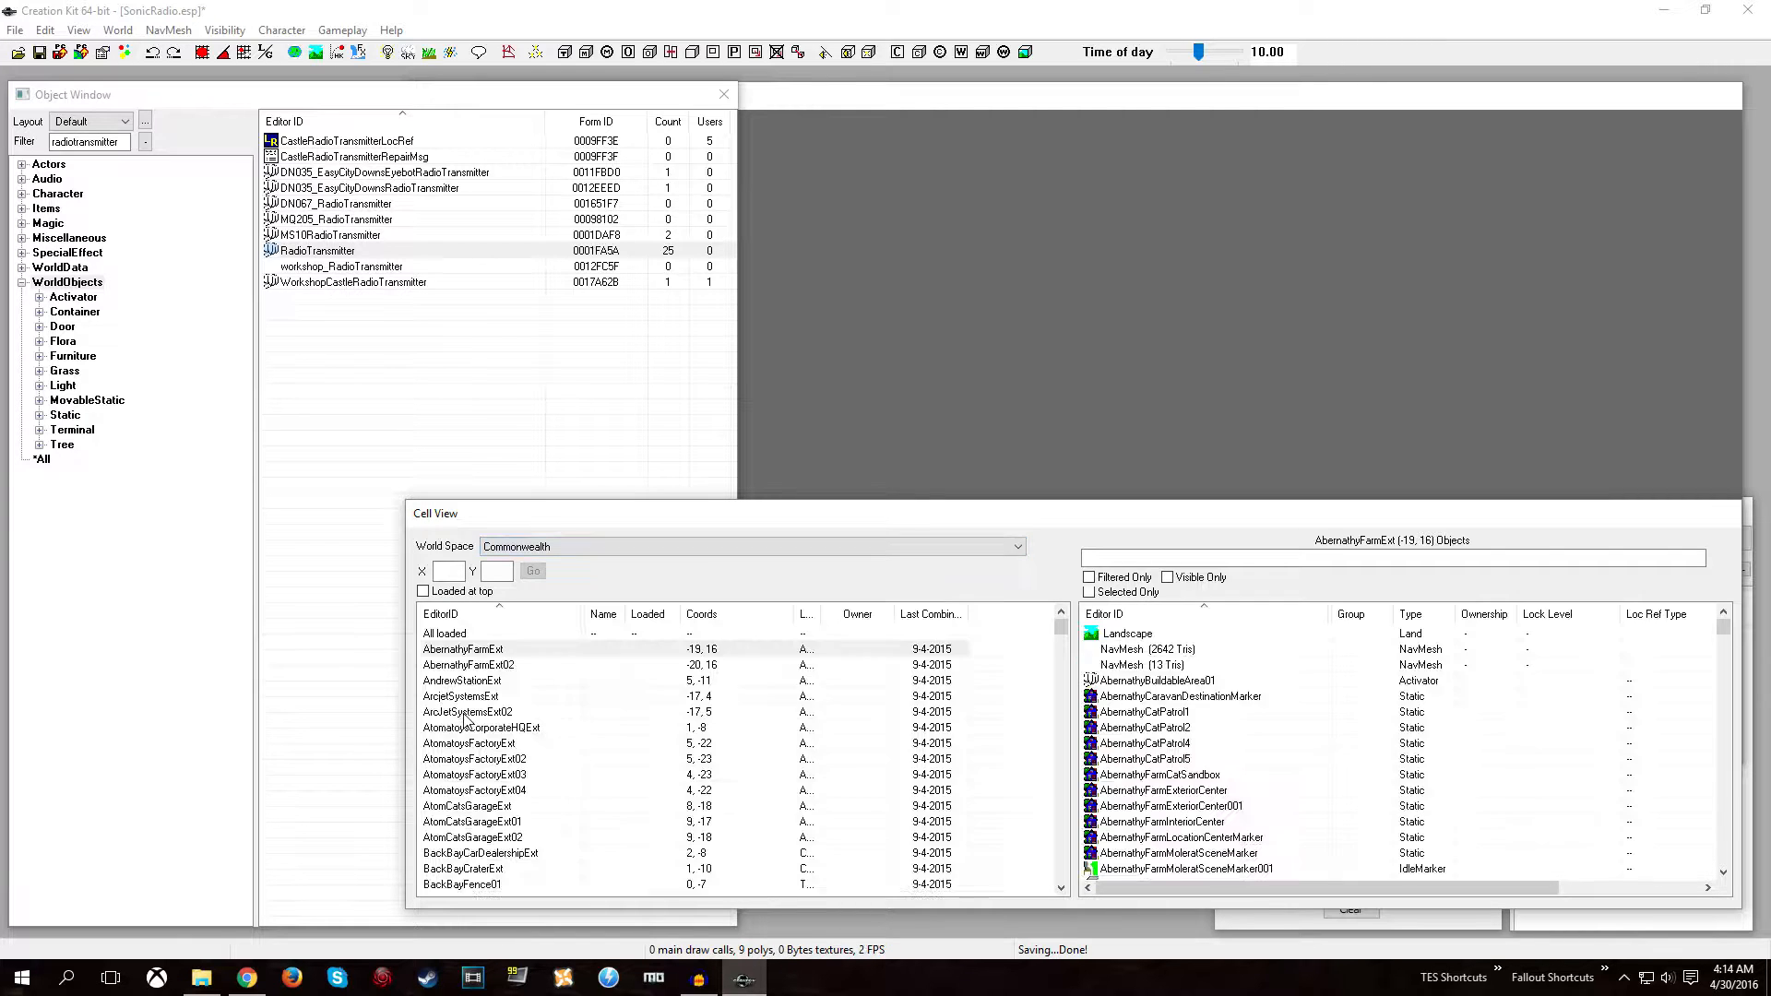
left_click(465, 712)
type("sanc")
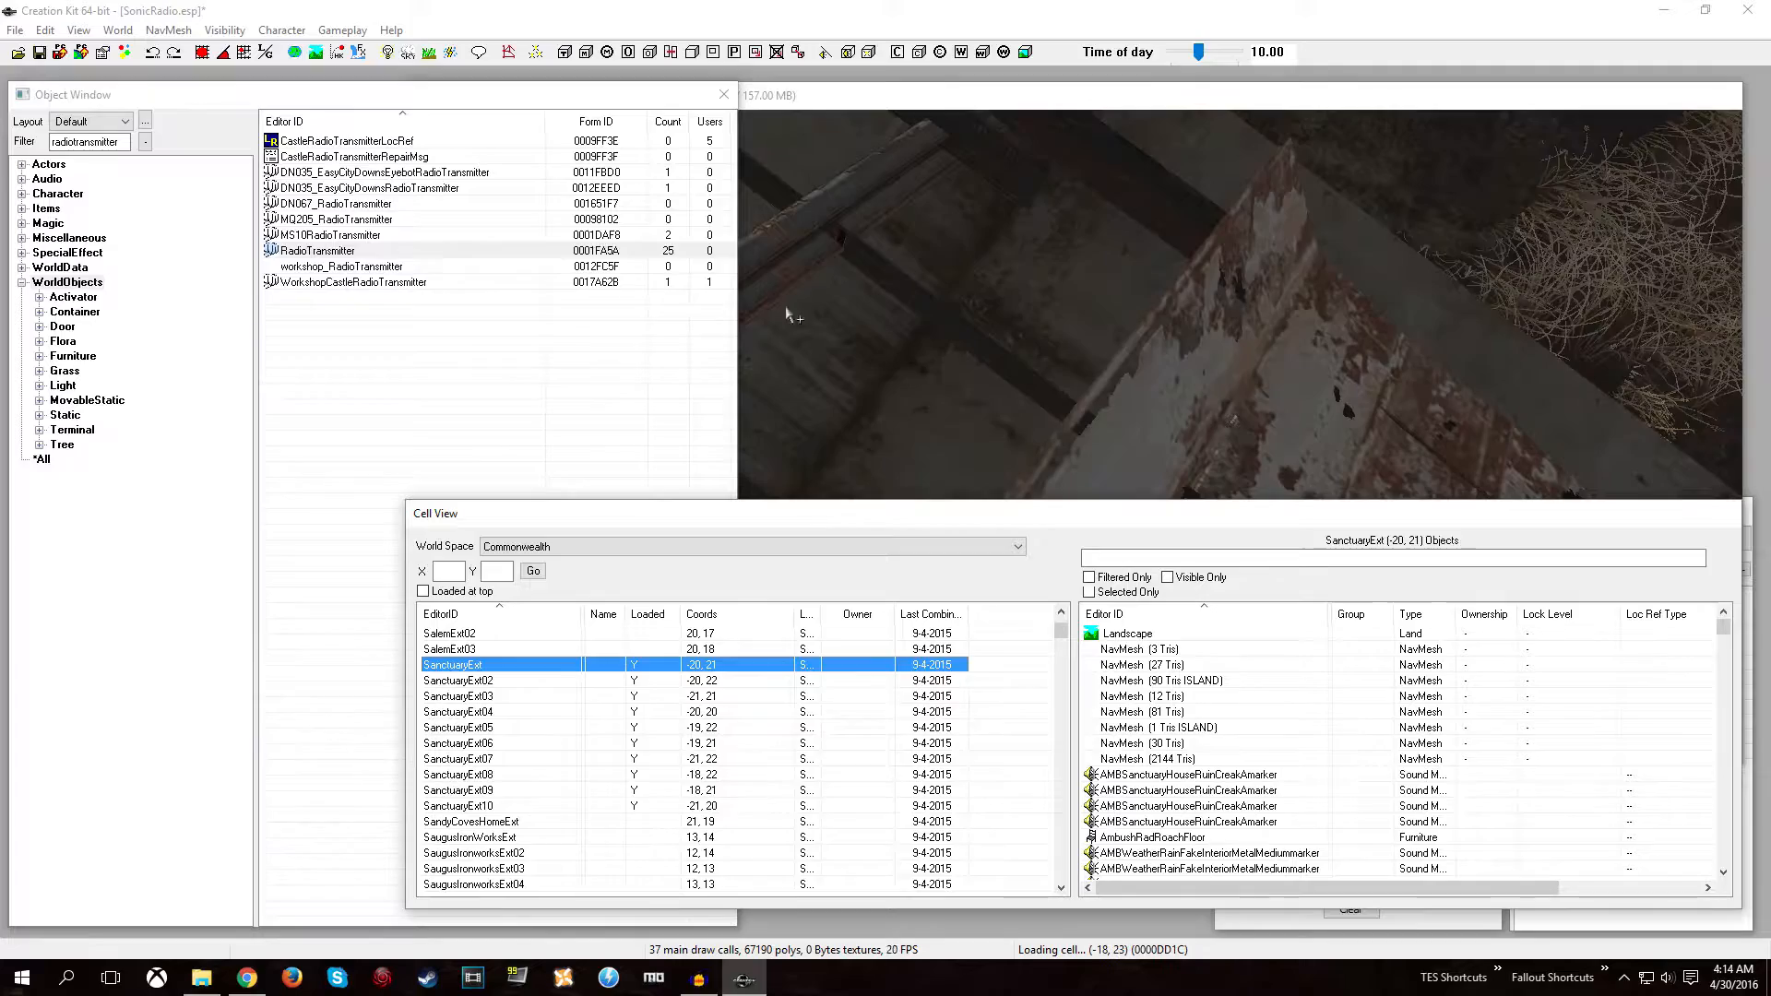
Place a RadioTransmitter in the SanctuaryExt cell, beside the ruined house near the map marker.
left_click(883, 101)
scroll(878, 452, "down", 15)
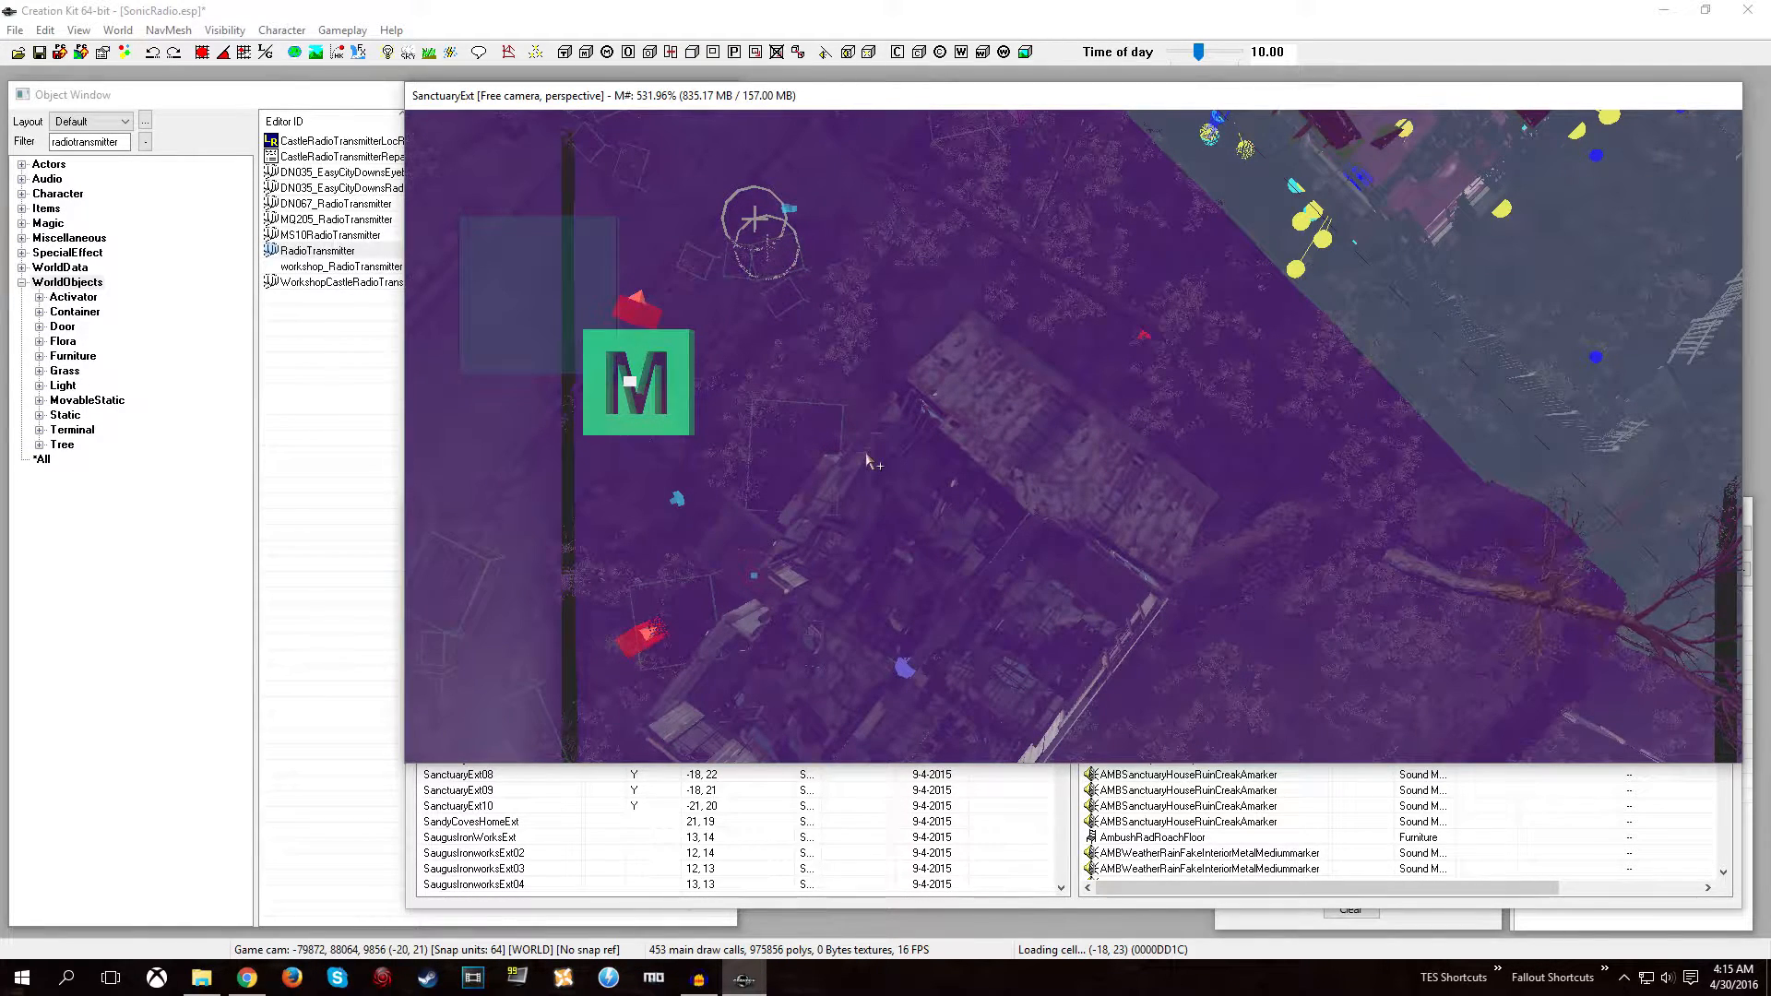
key("m")
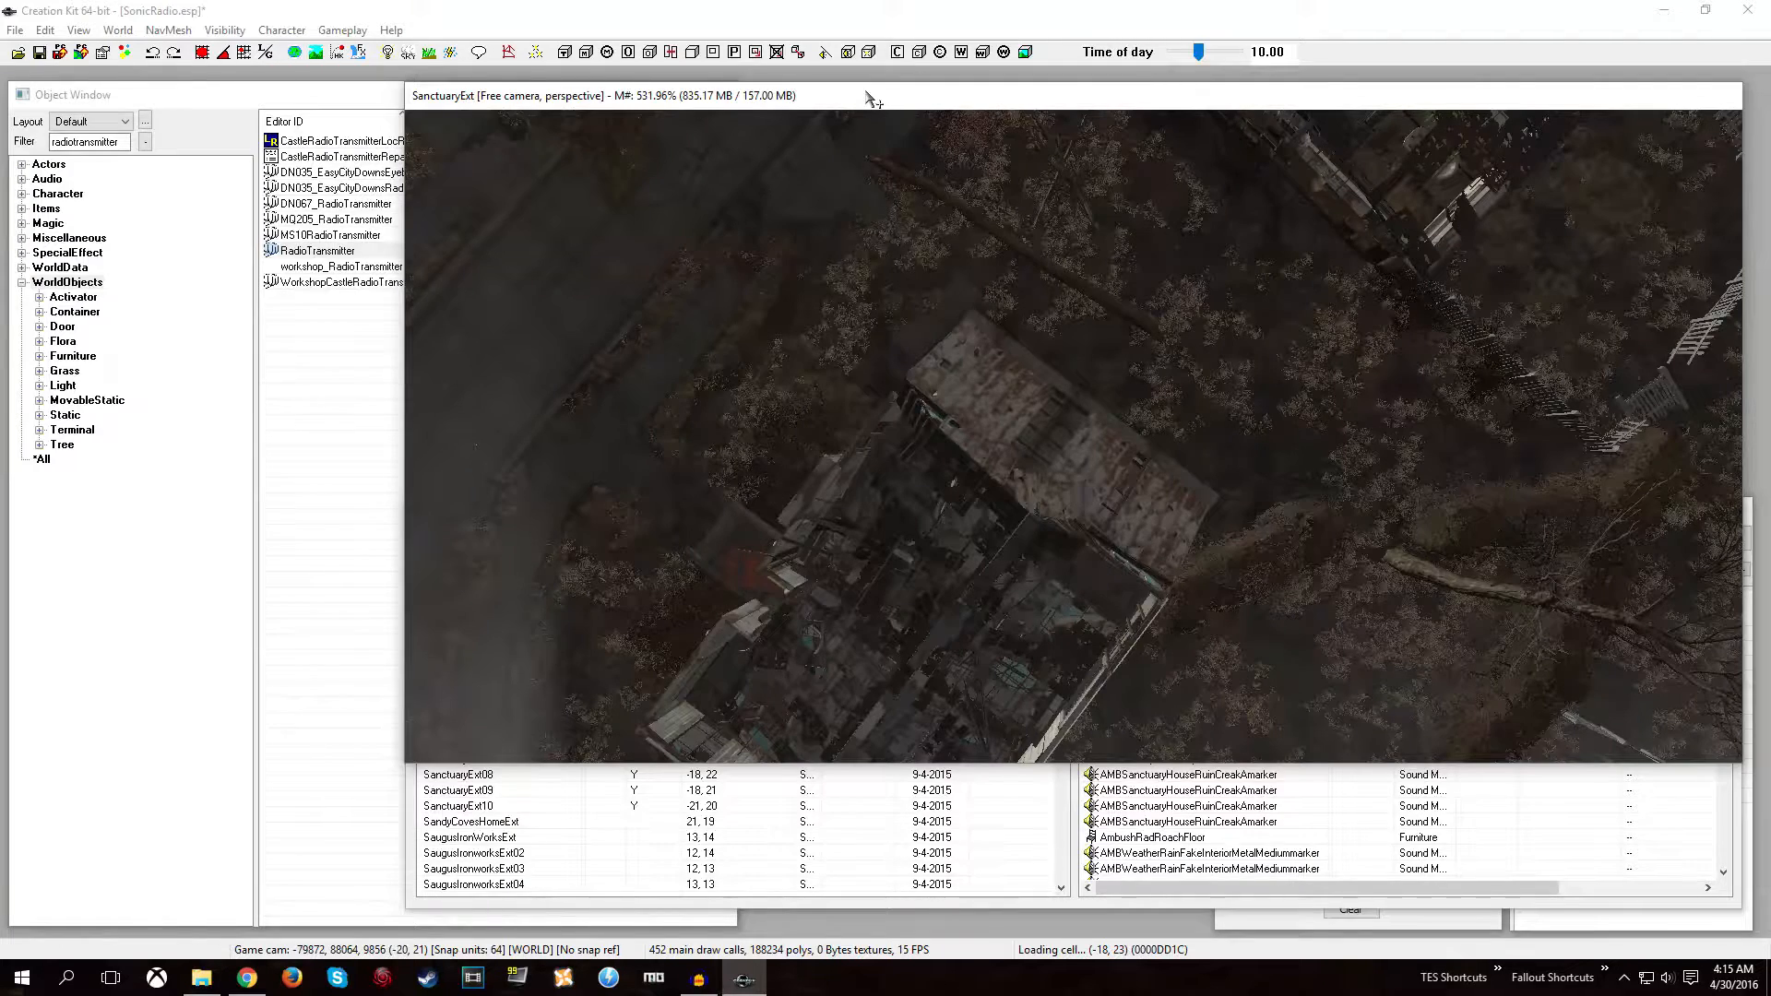
key("m")
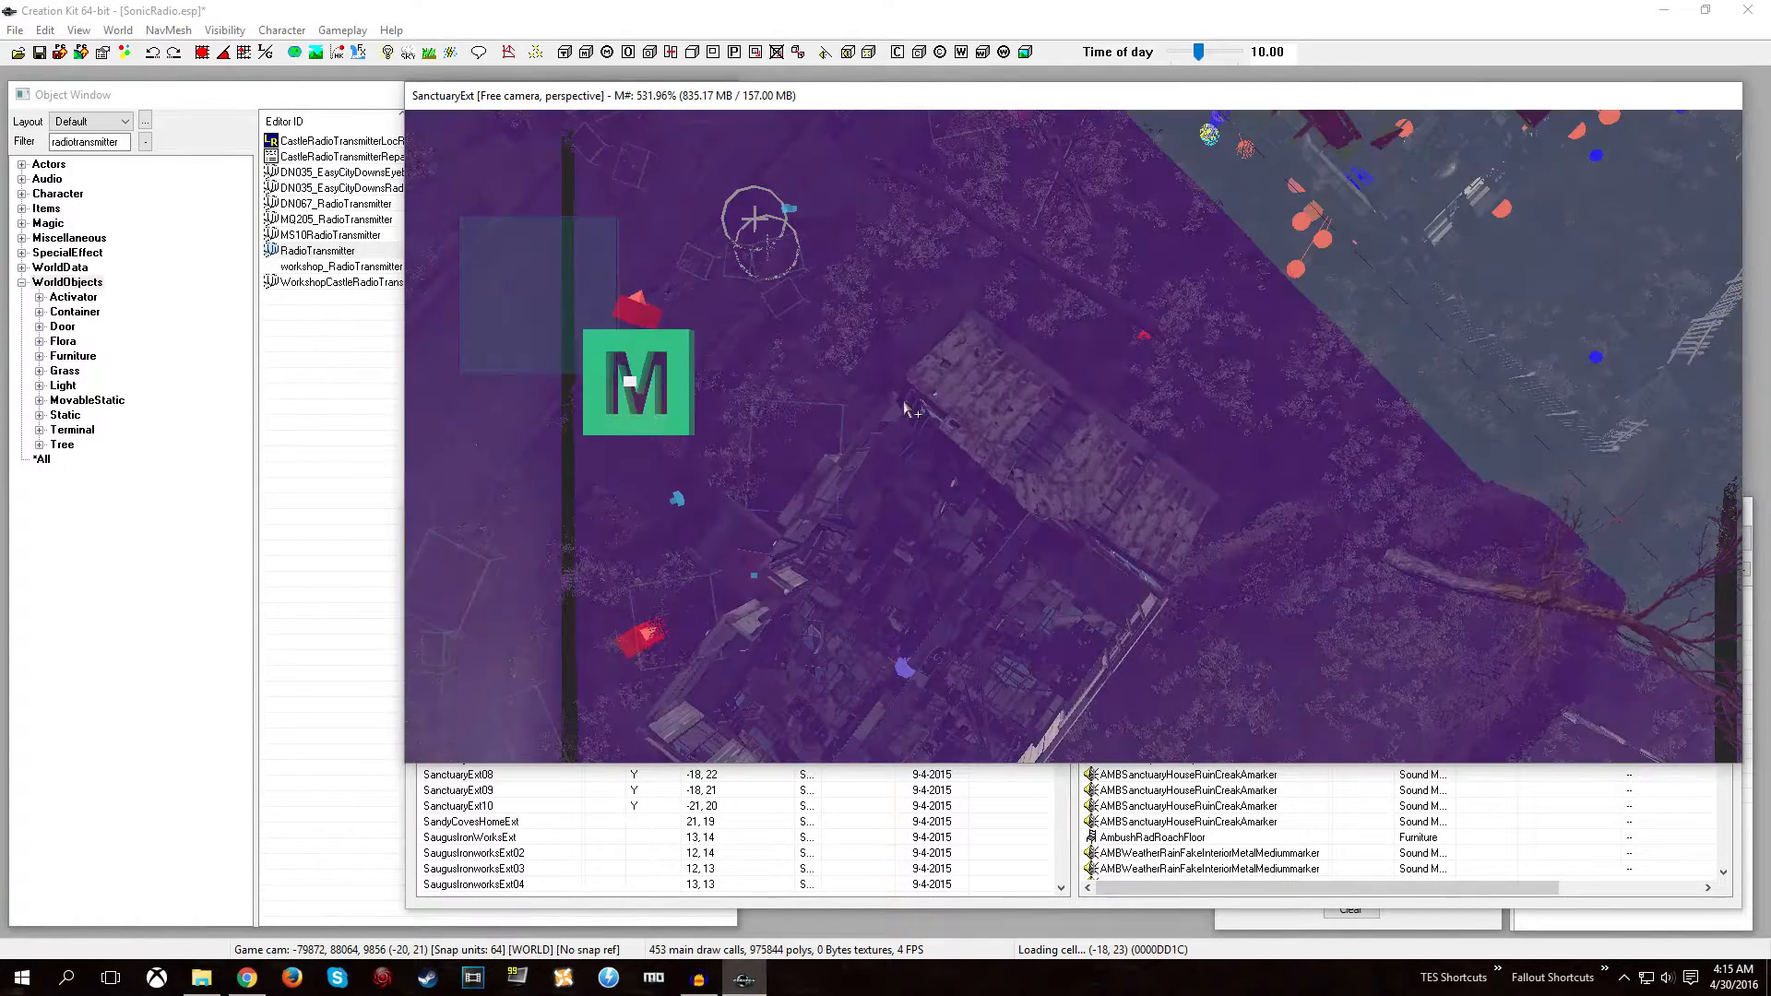
left_click(820, 411)
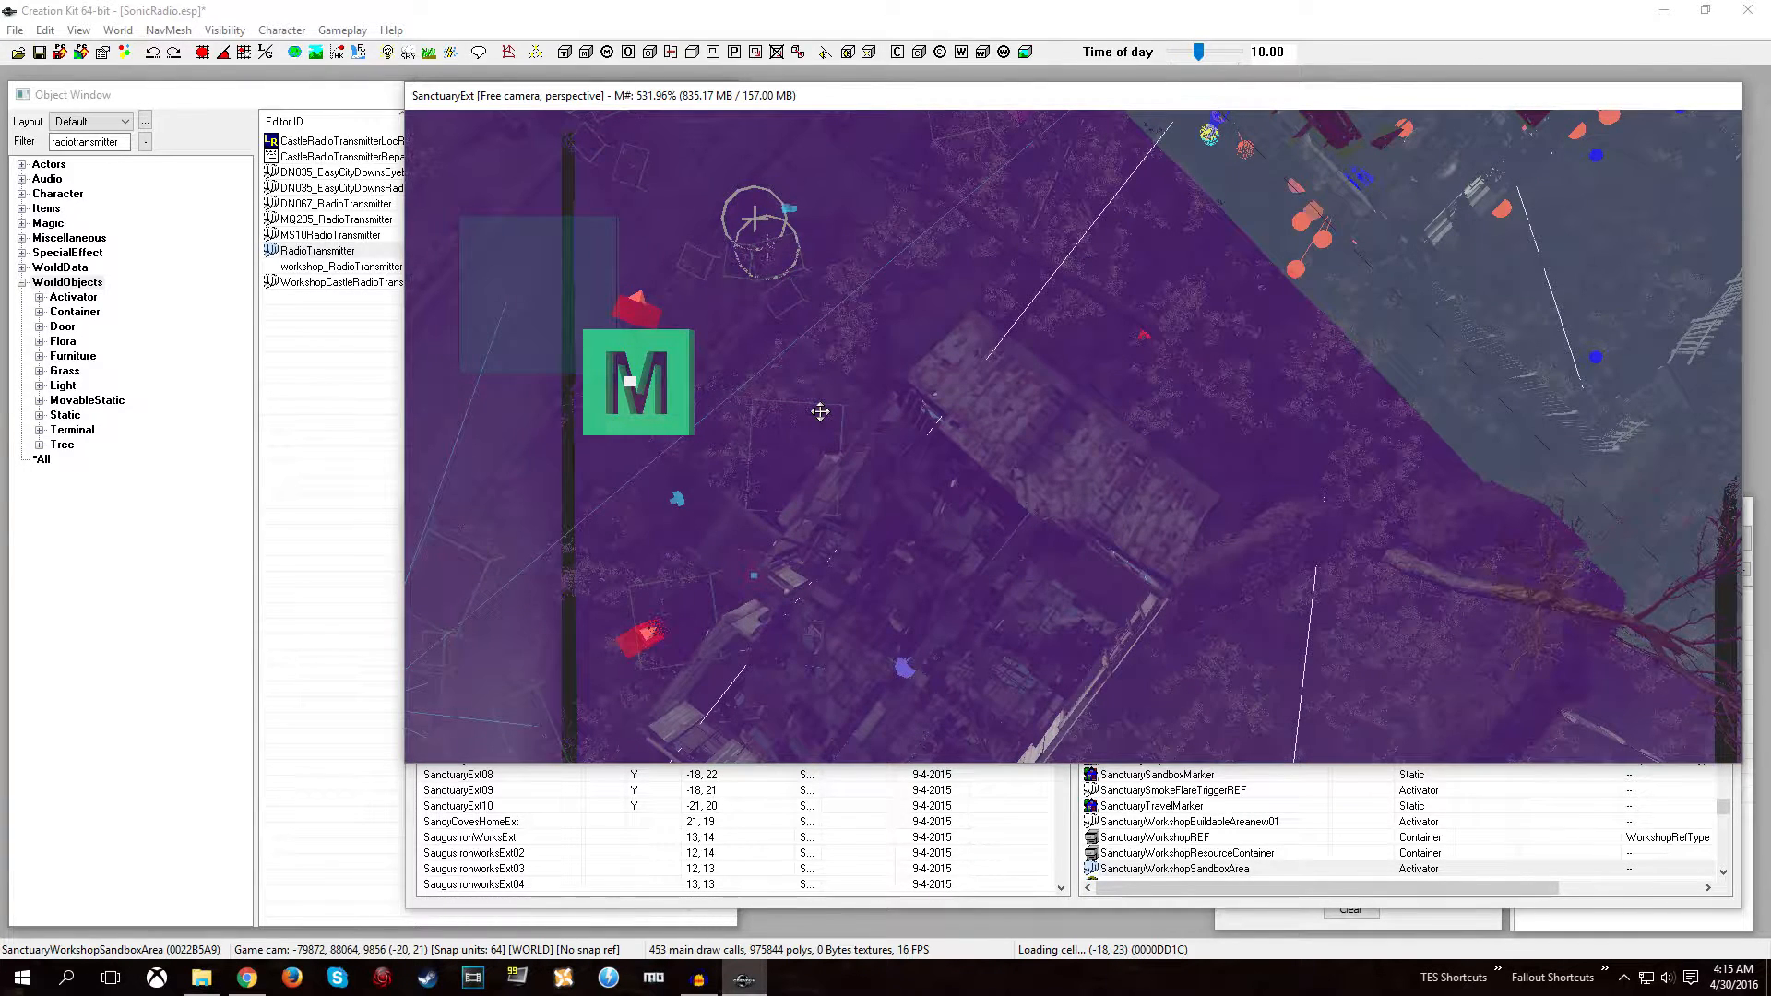
middle_click_drag(819, 412, 846, 459, "shift")
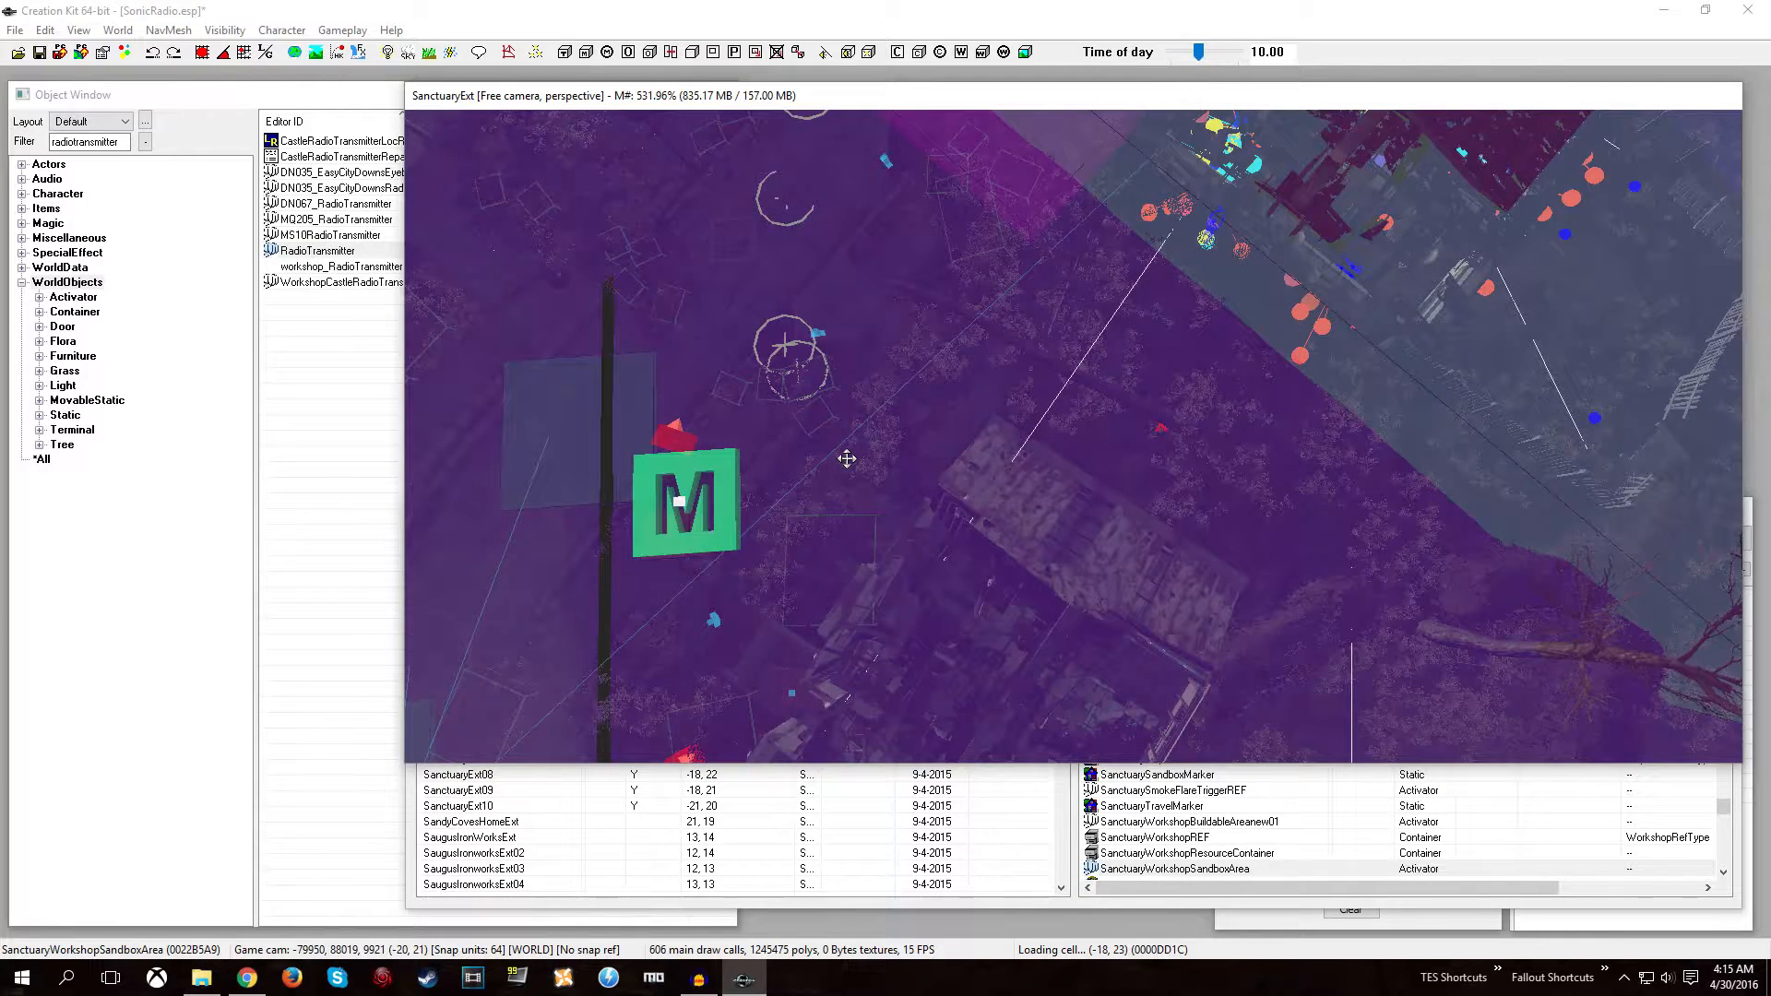
left_click(300, 250)
left_click_drag(301, 250, 935, 484)
left_click(332, 251)
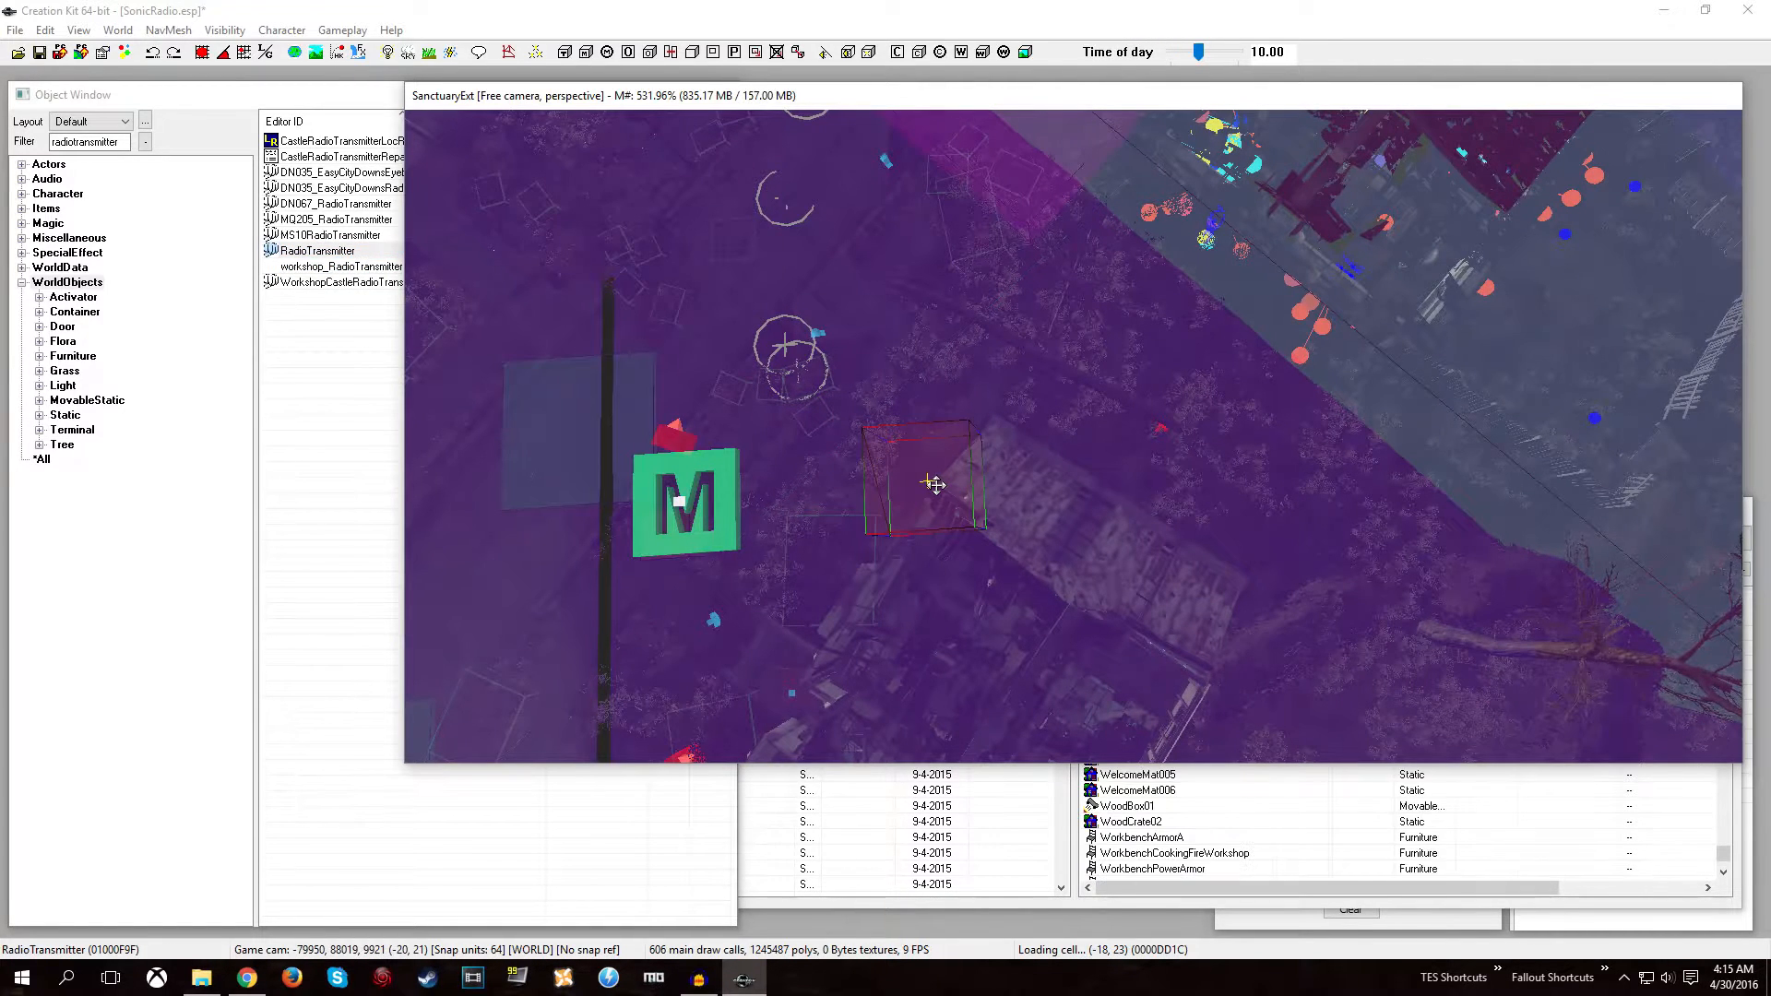
Center the view on the placed transmitter and examine its position from above and from the side.
key("c")
key("t")
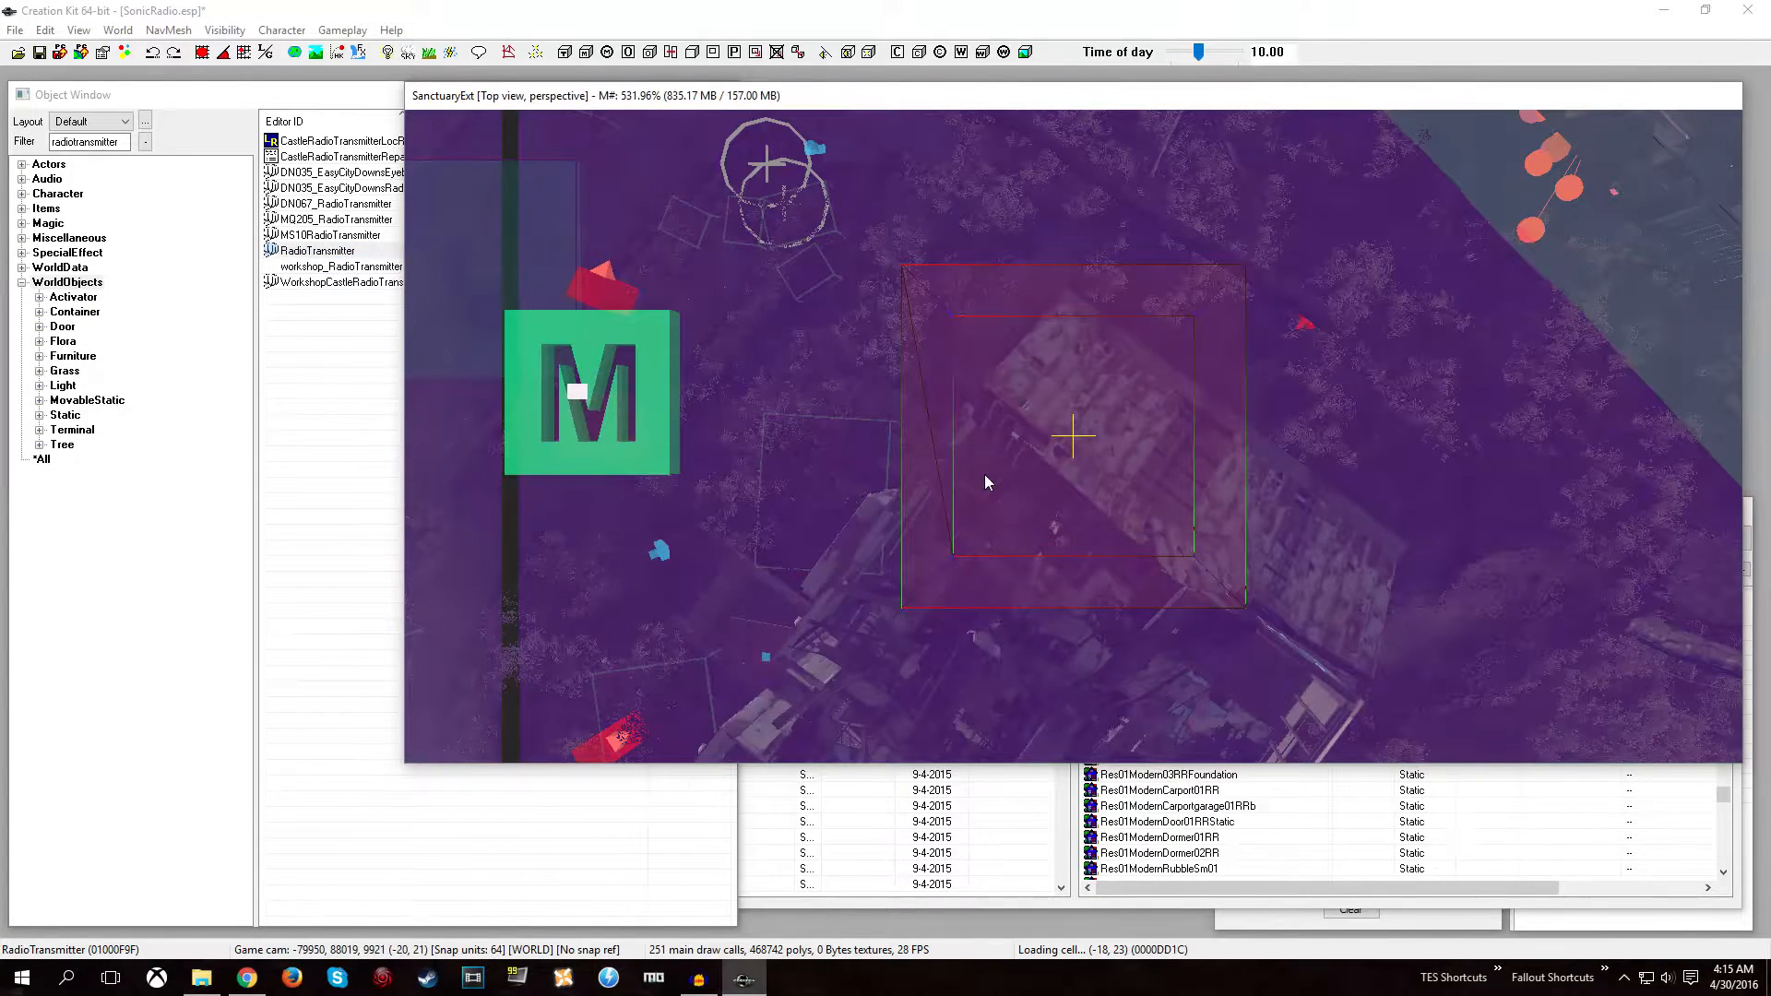
key("d")
left_click(1005, 492)
scroll(1015, 487, "up", 1)
middle_click_drag(1015, 487, 1067, 434, "shift")
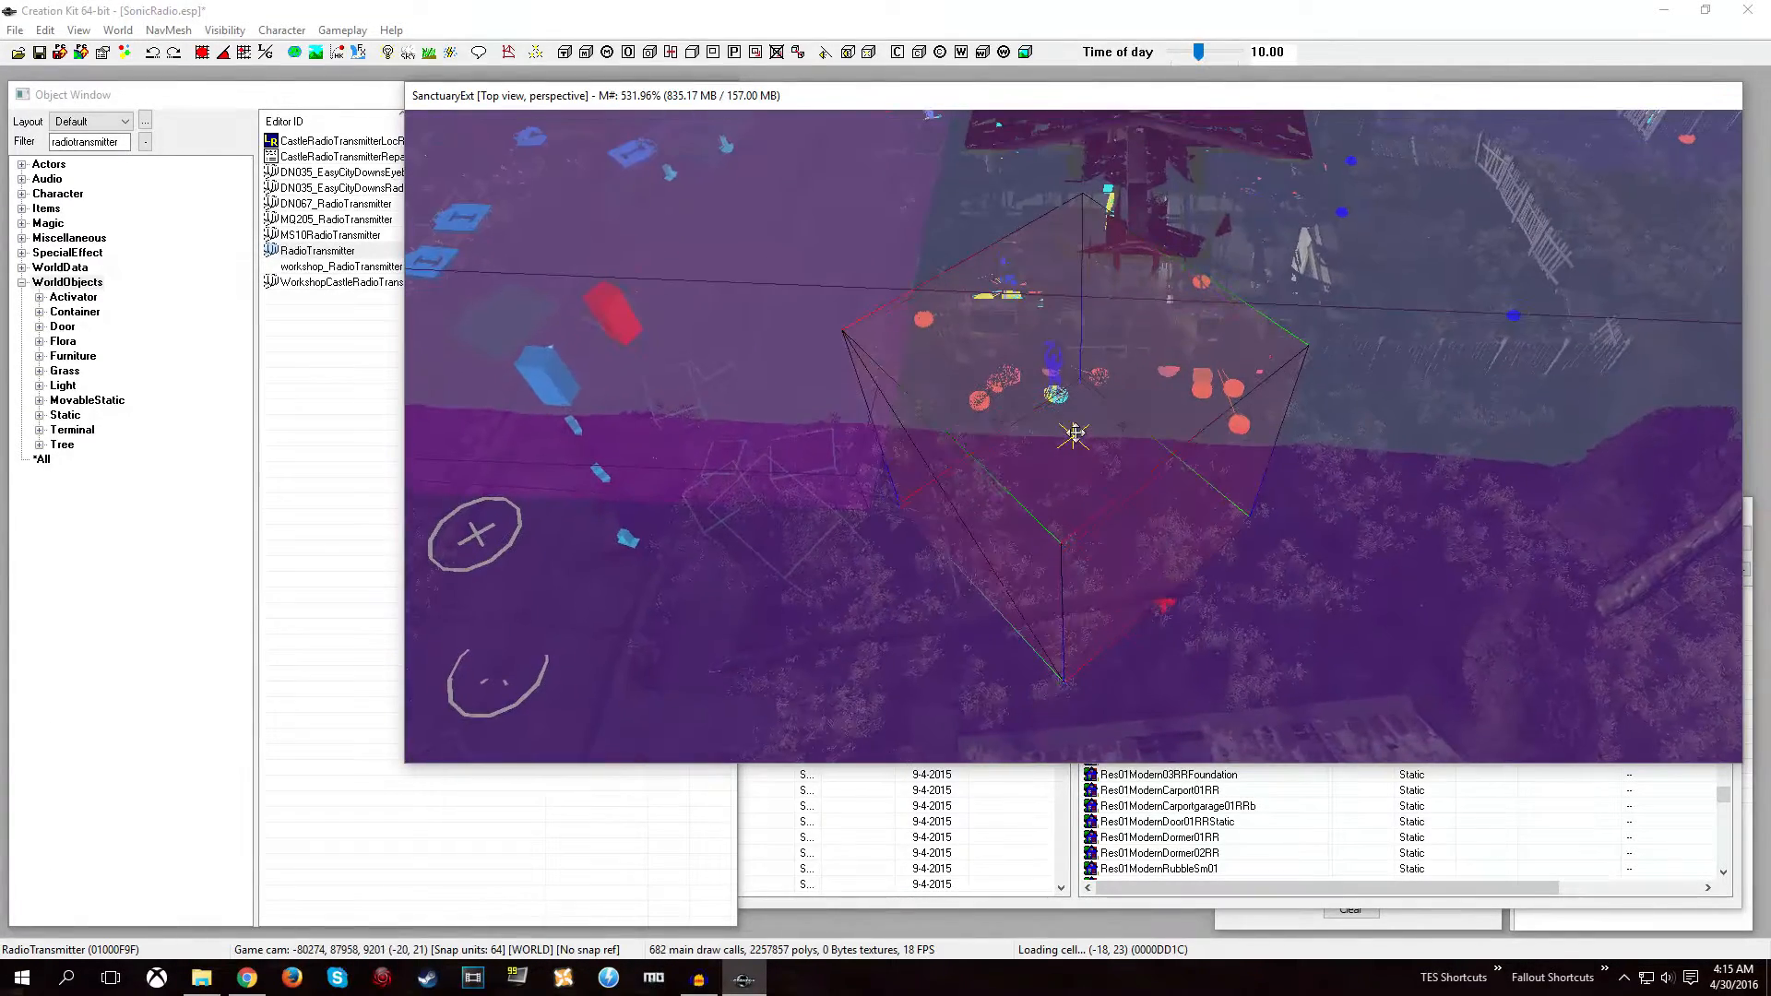
left_click(1076, 432)
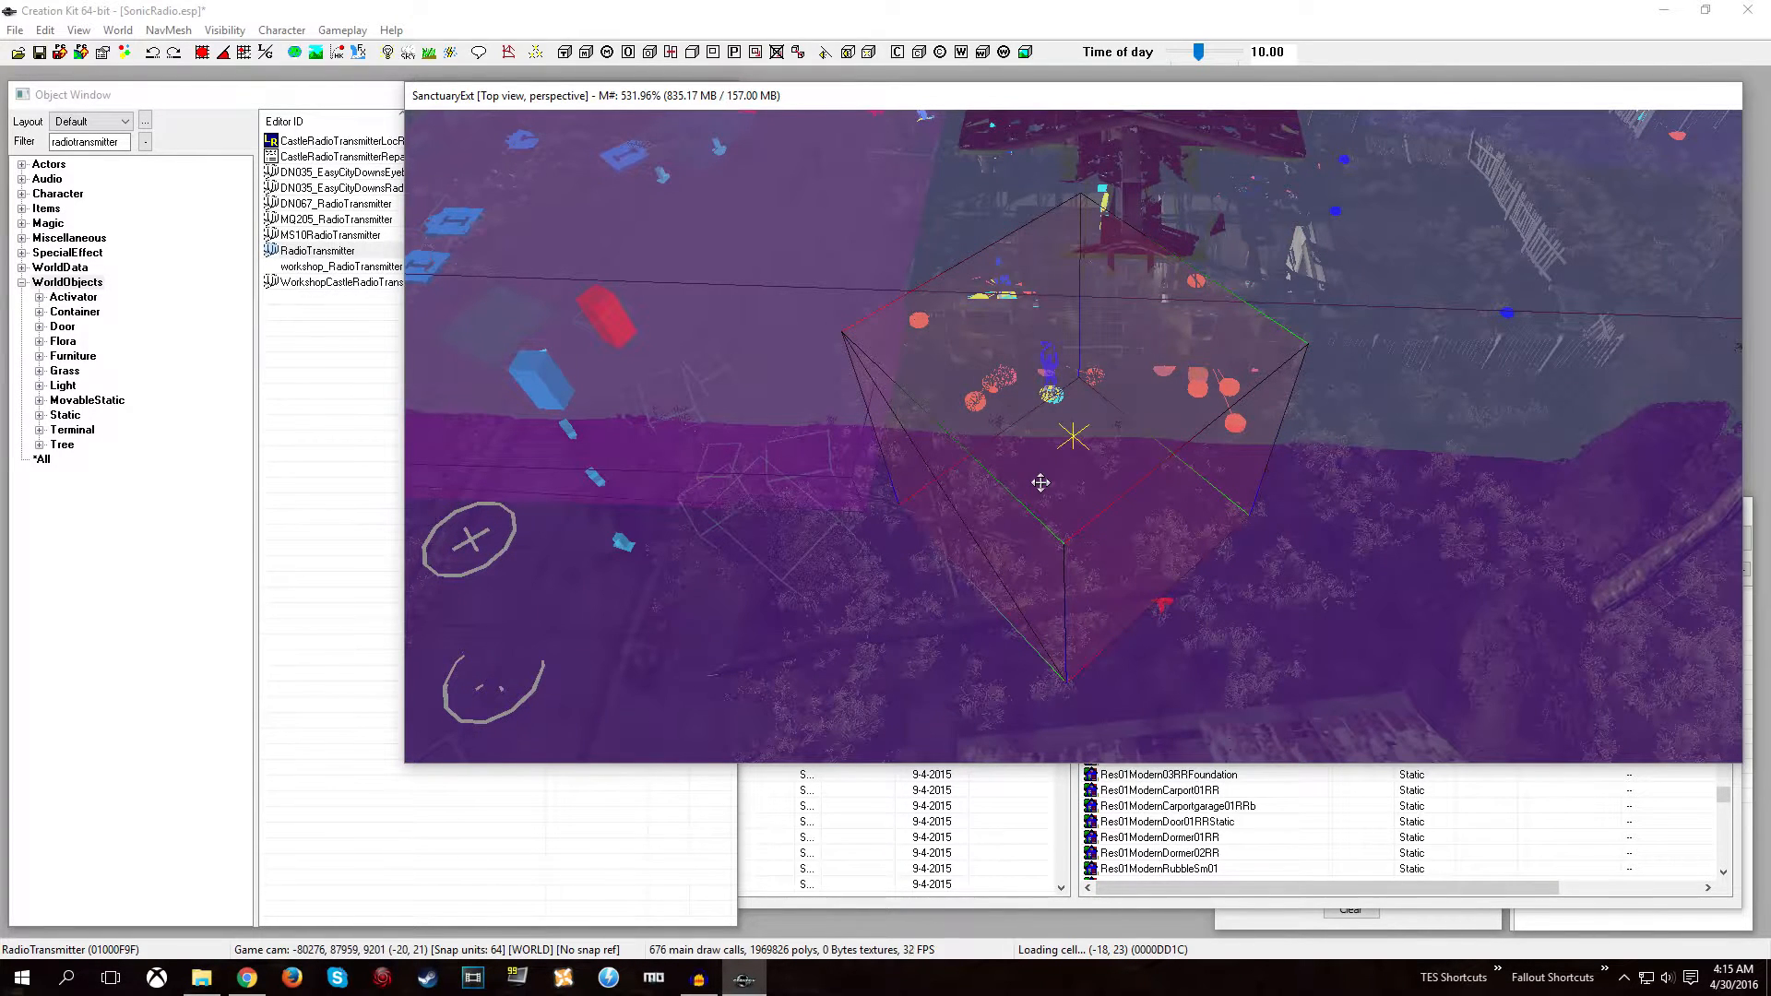
middle_click_drag(1040, 482, 1024, 443, "shift")
scroll(998, 460, "up", 2)
scroll(1023, 447, "up", 1)
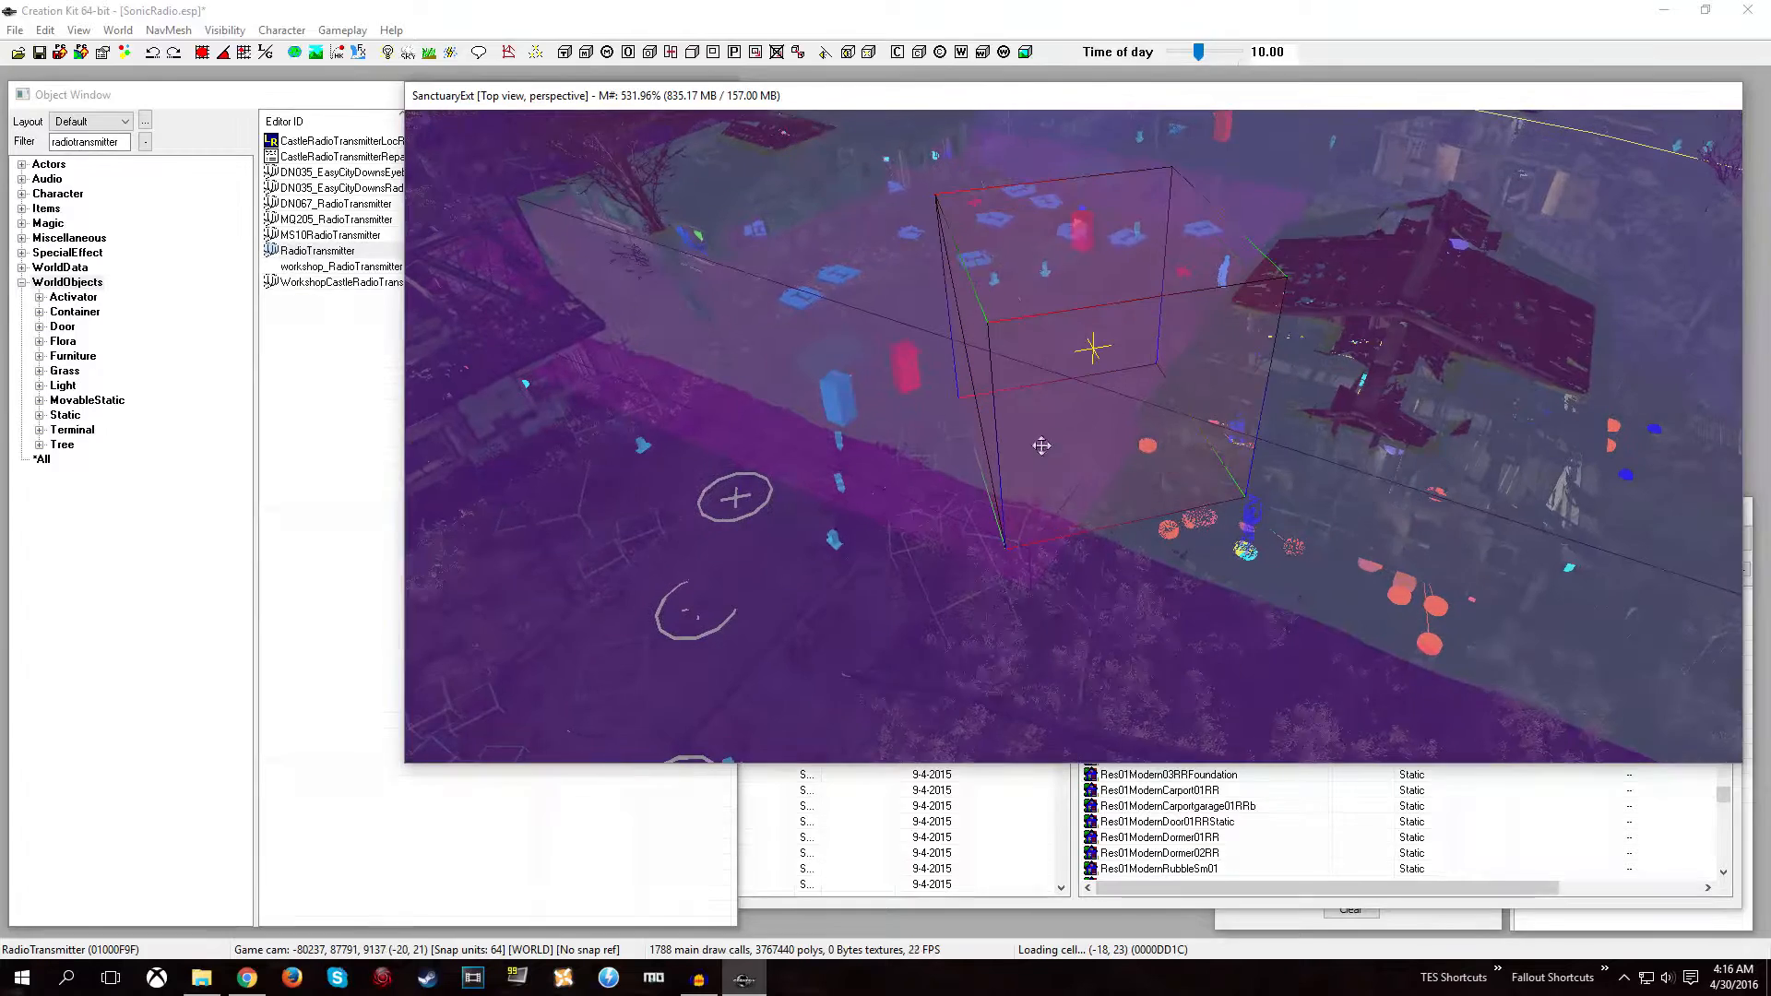
double_click(1052, 361)
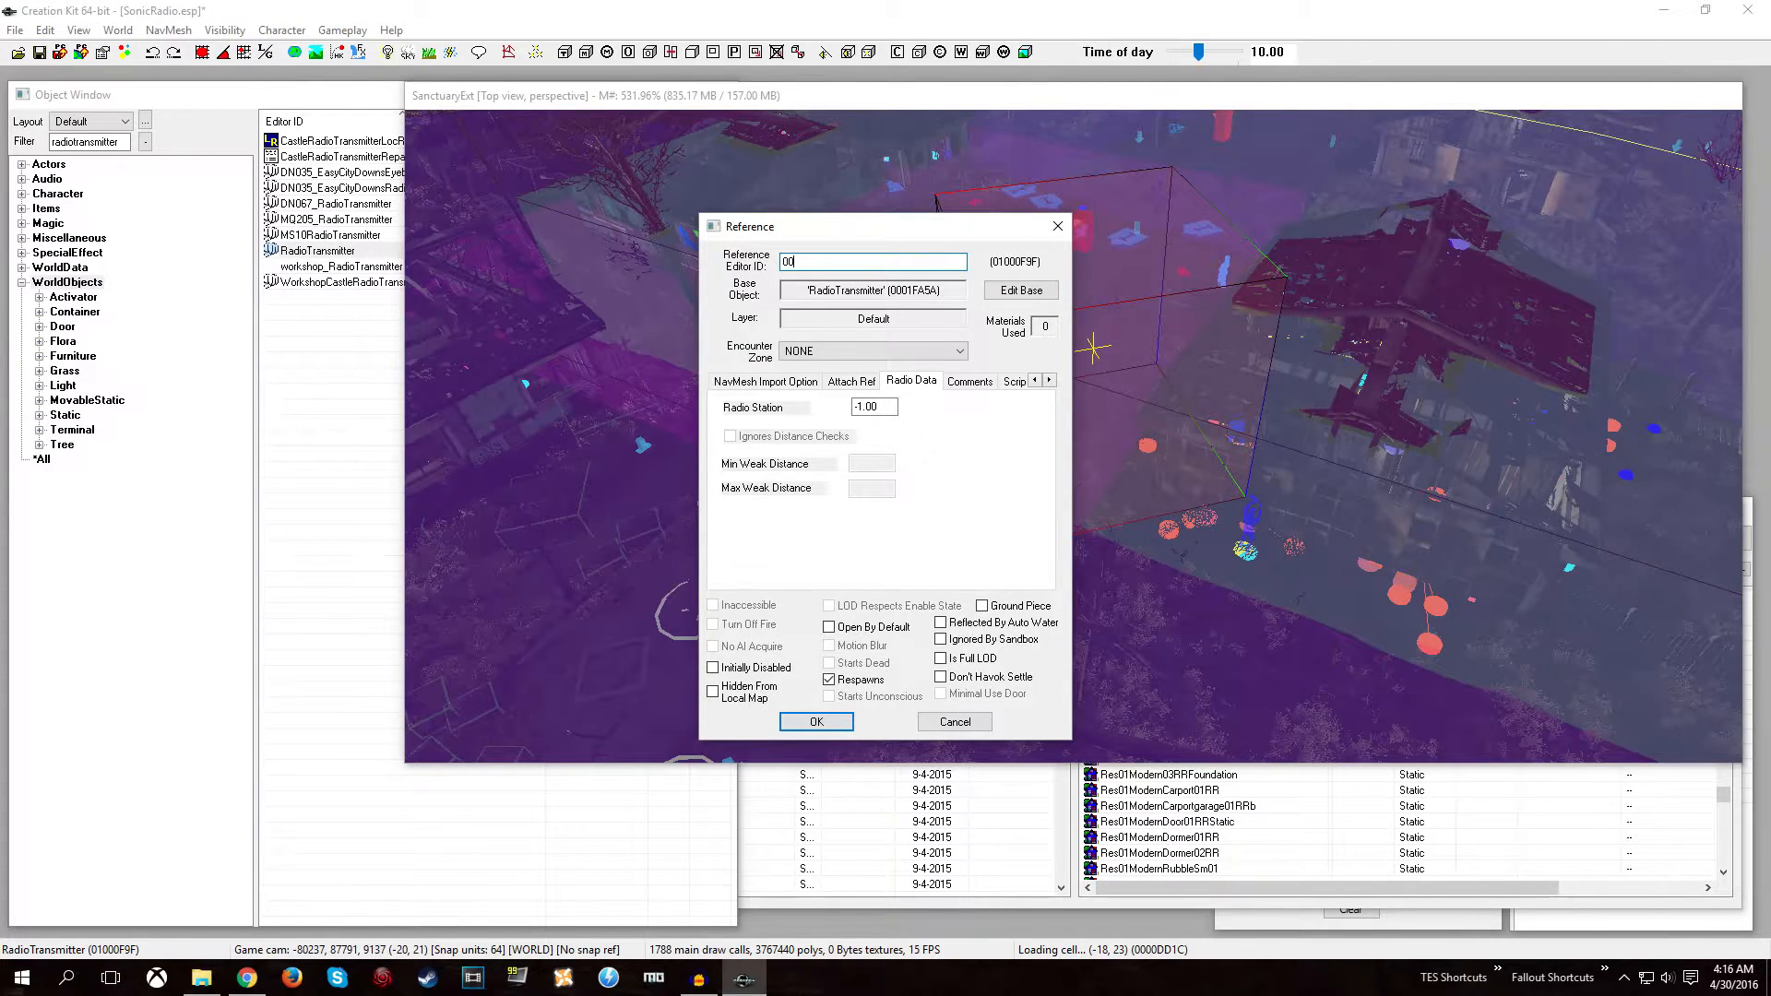
type("00RadioSonicTransmitterRef")
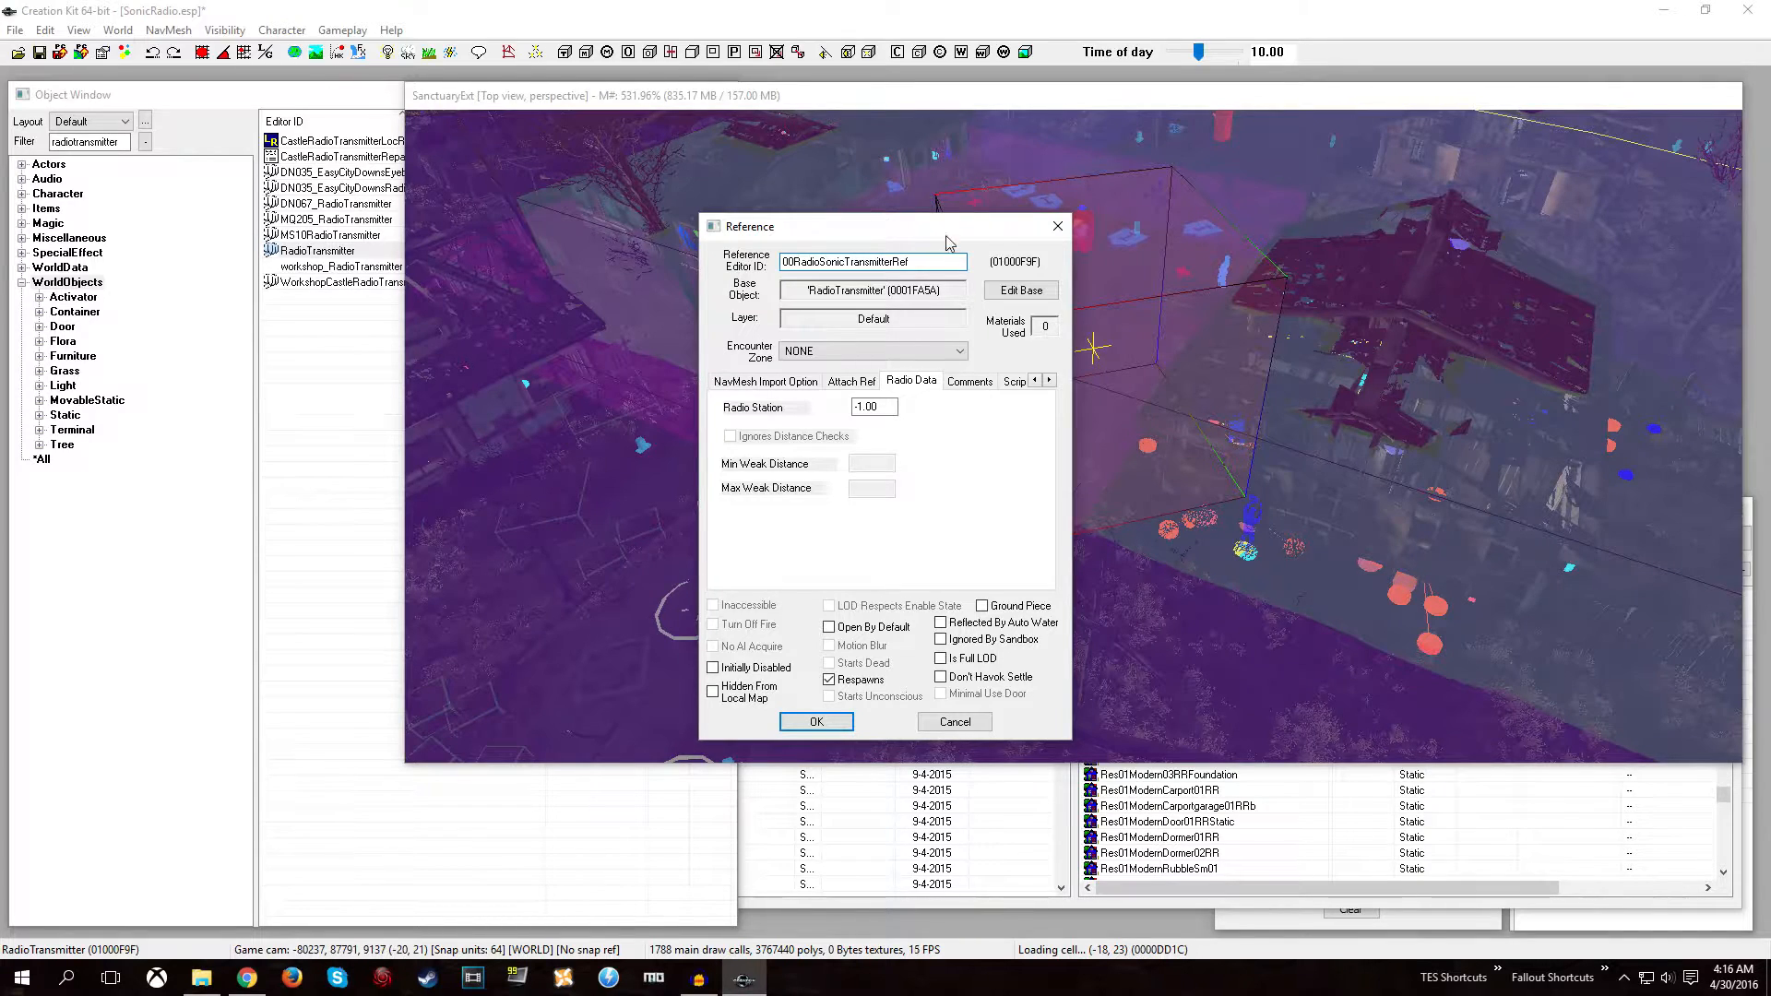
double_click(884, 406)
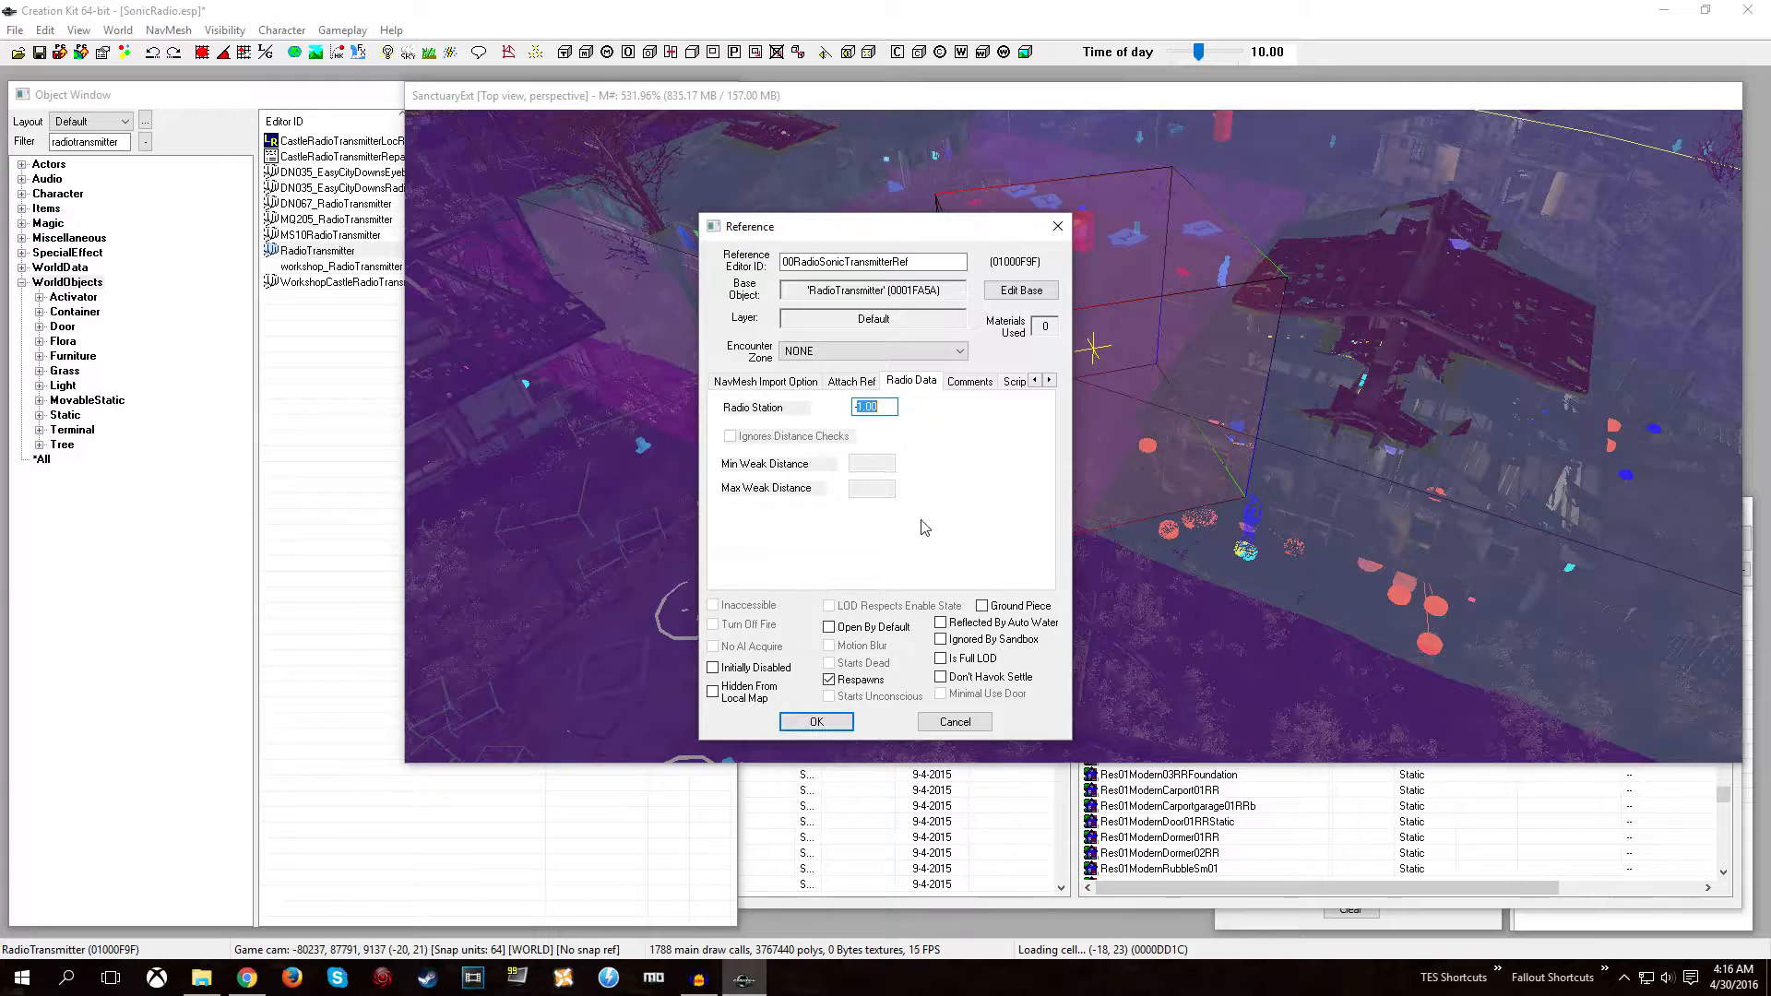
left_click(954, 722)
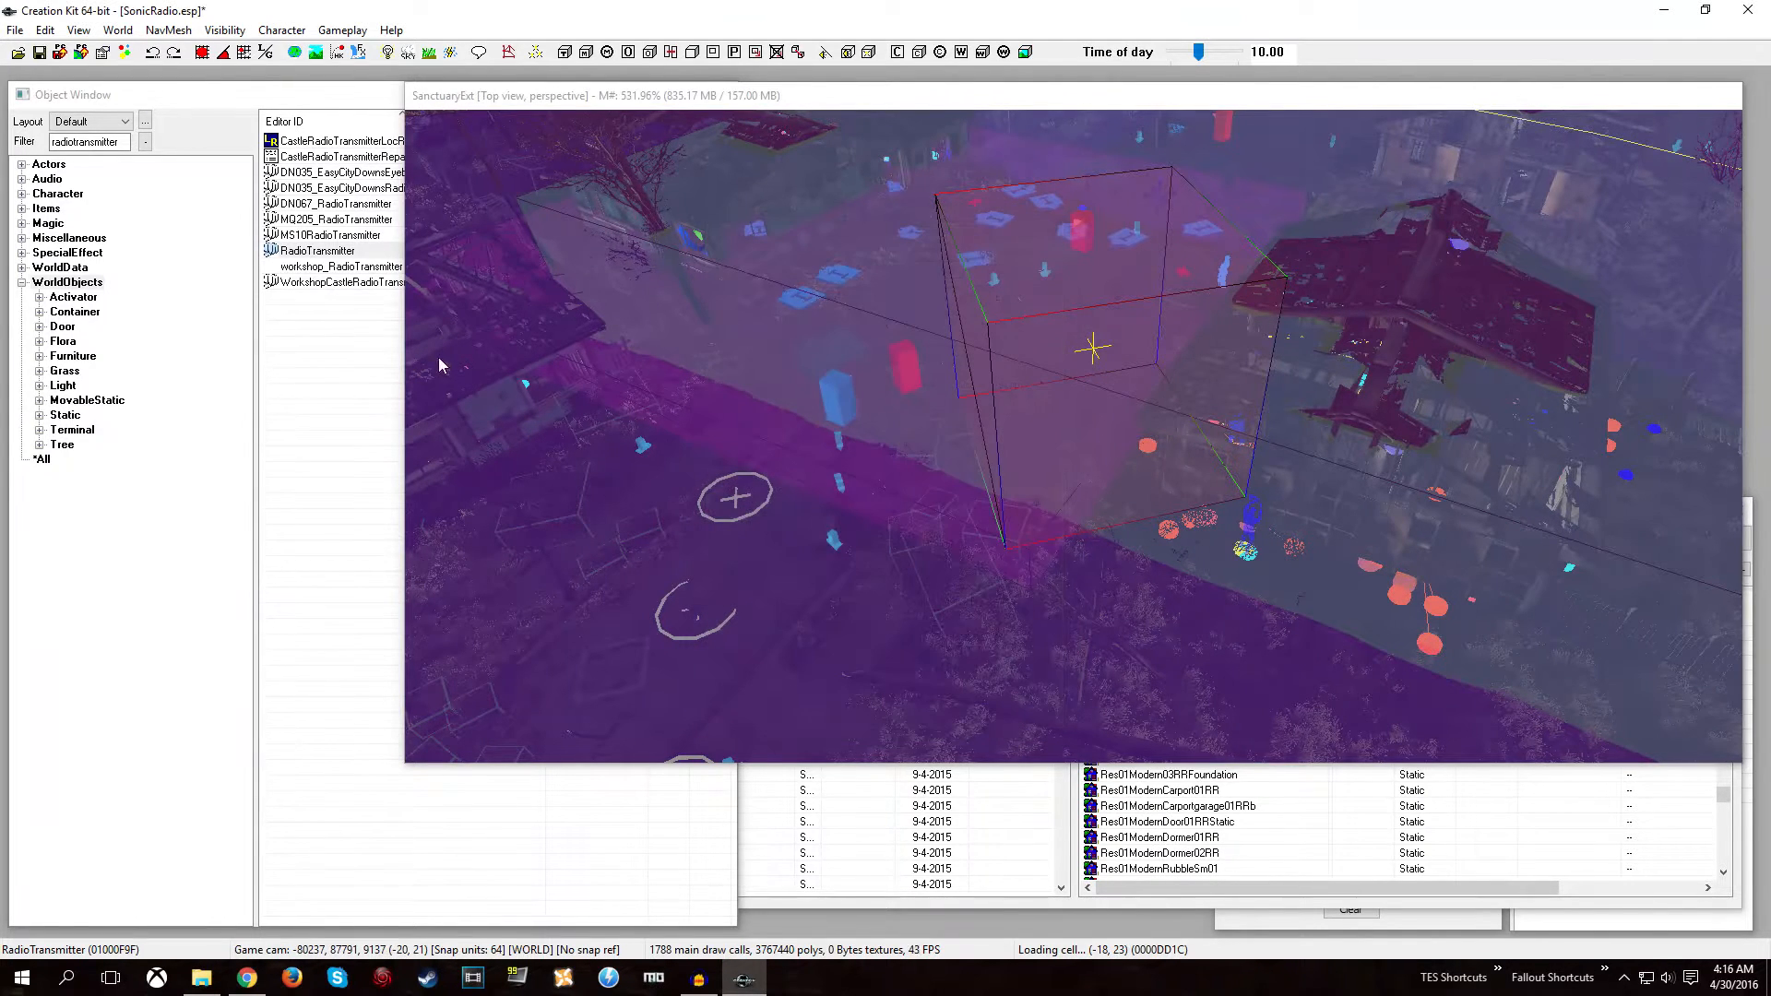
Review the use report of the RadioTransmitter object for the cells and references that use it.
left_click(311, 255)
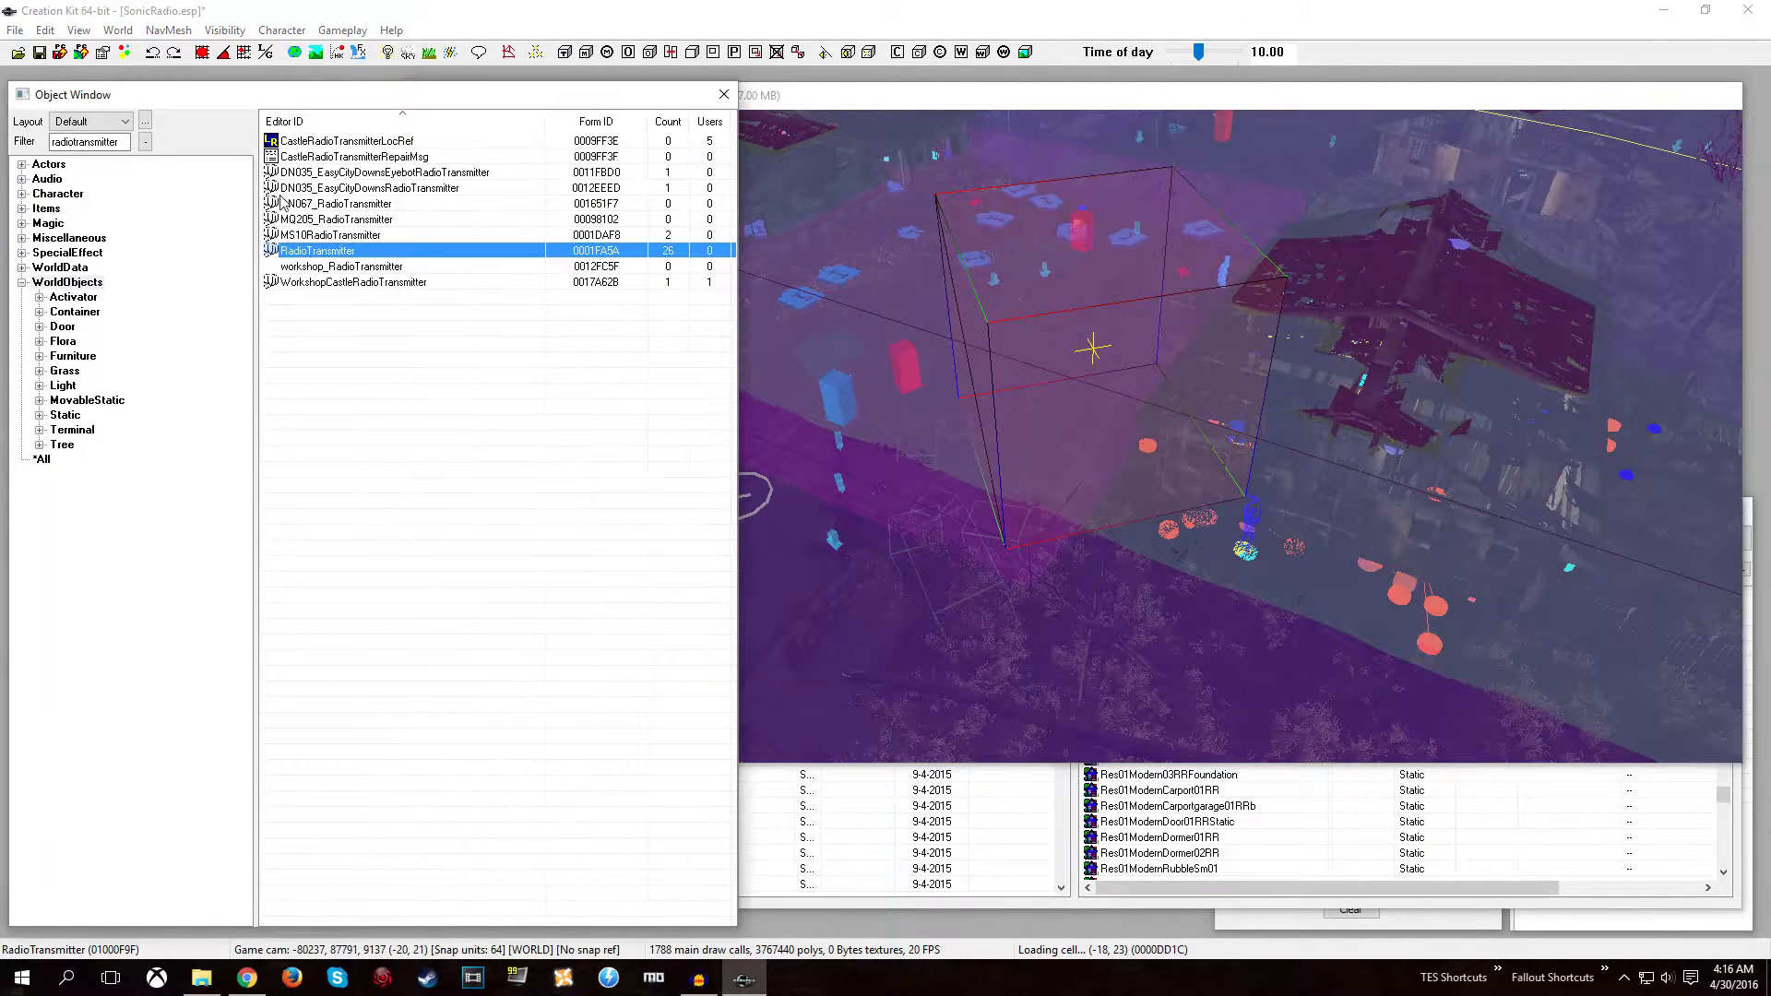
right_click(305, 258)
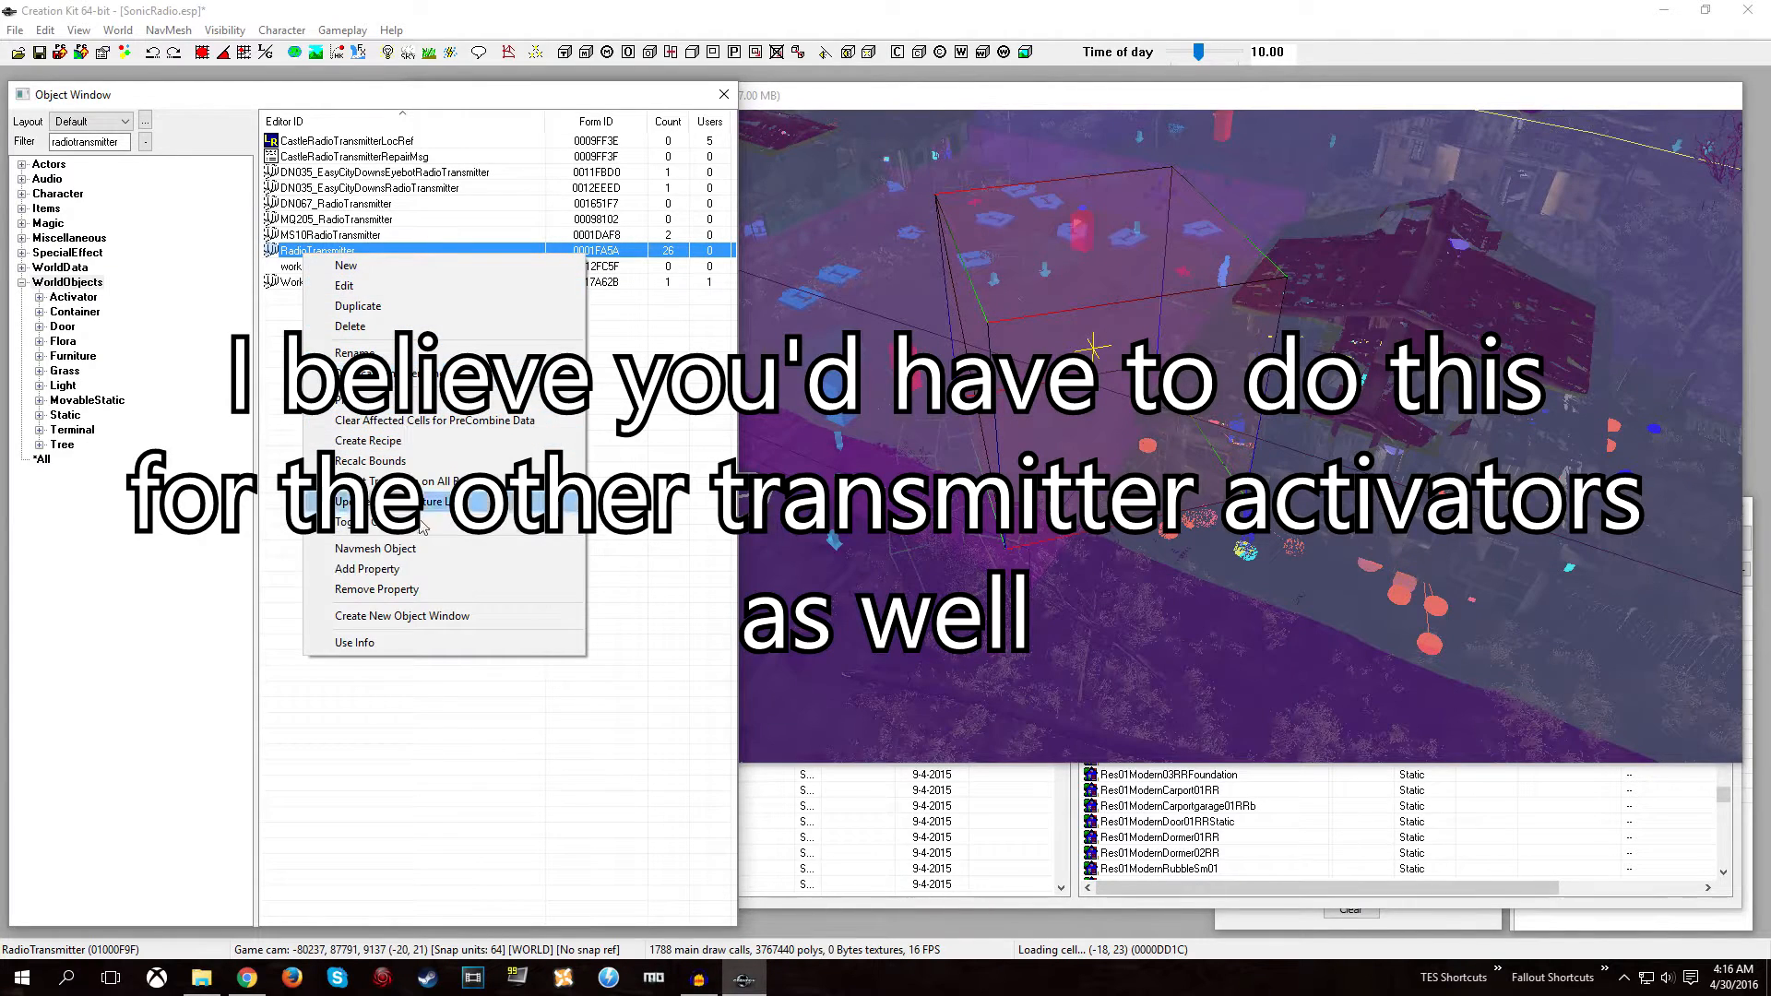
left_click(415, 643)
left_click_drag(312, 372, 683, 526)
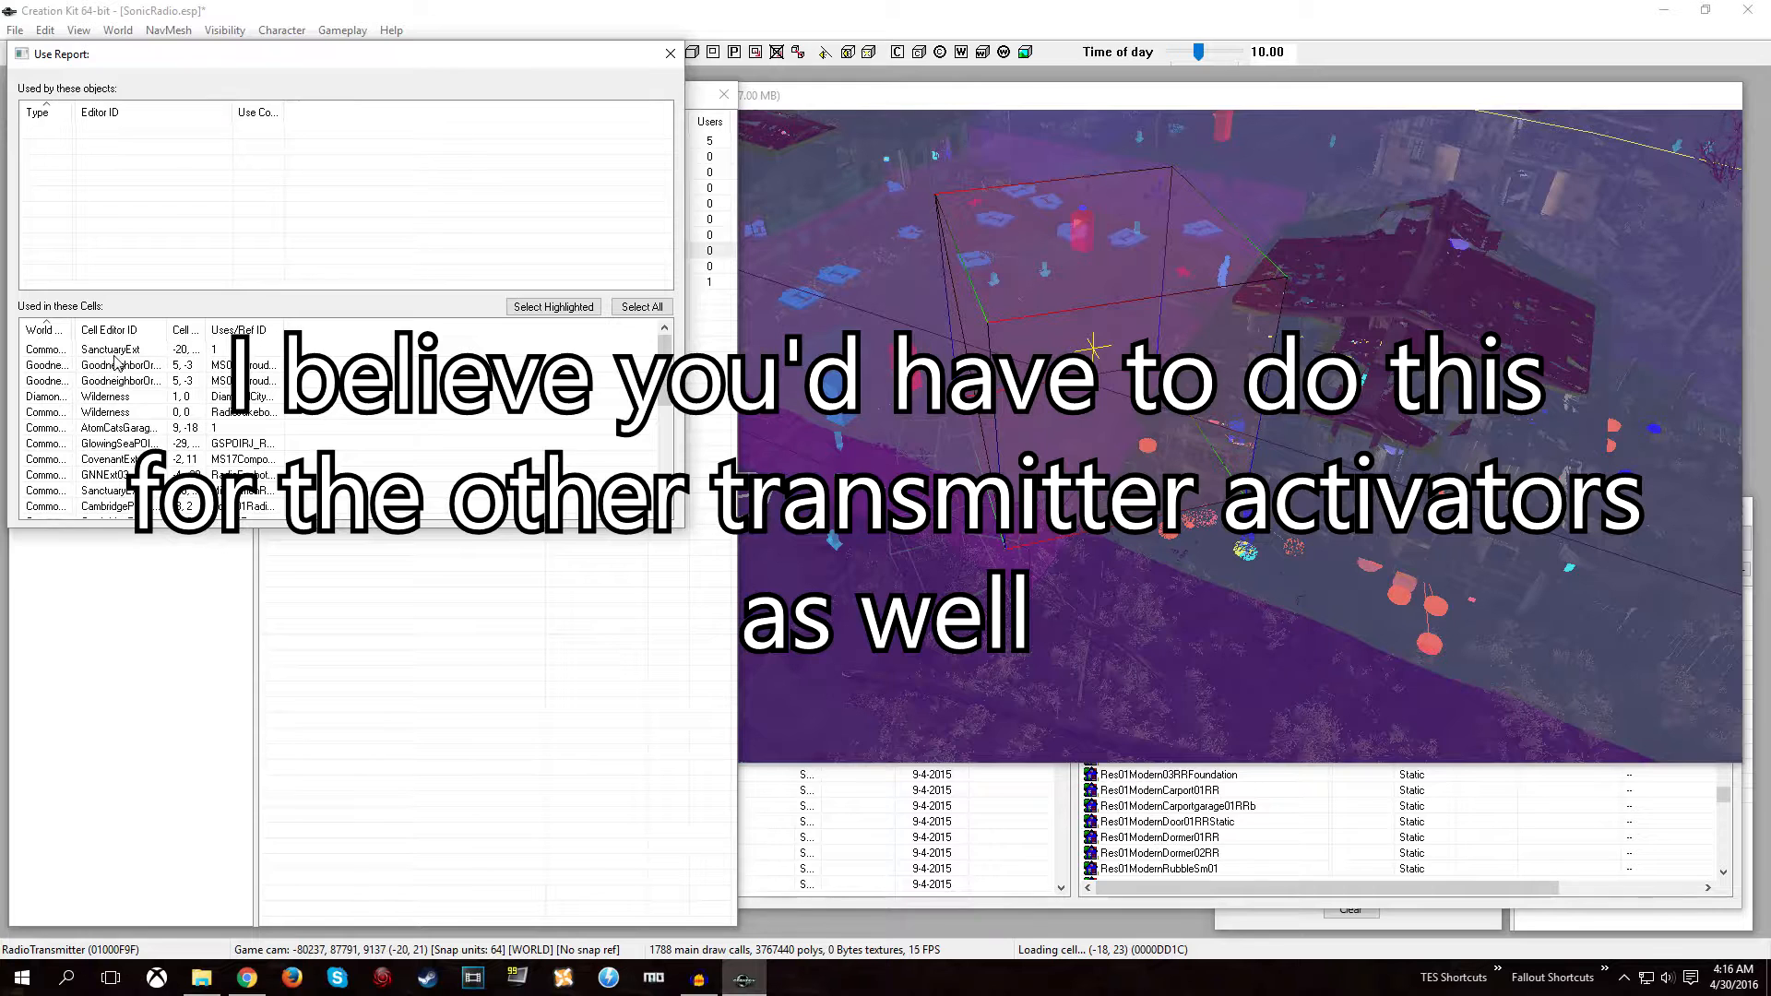
left_click(113, 354)
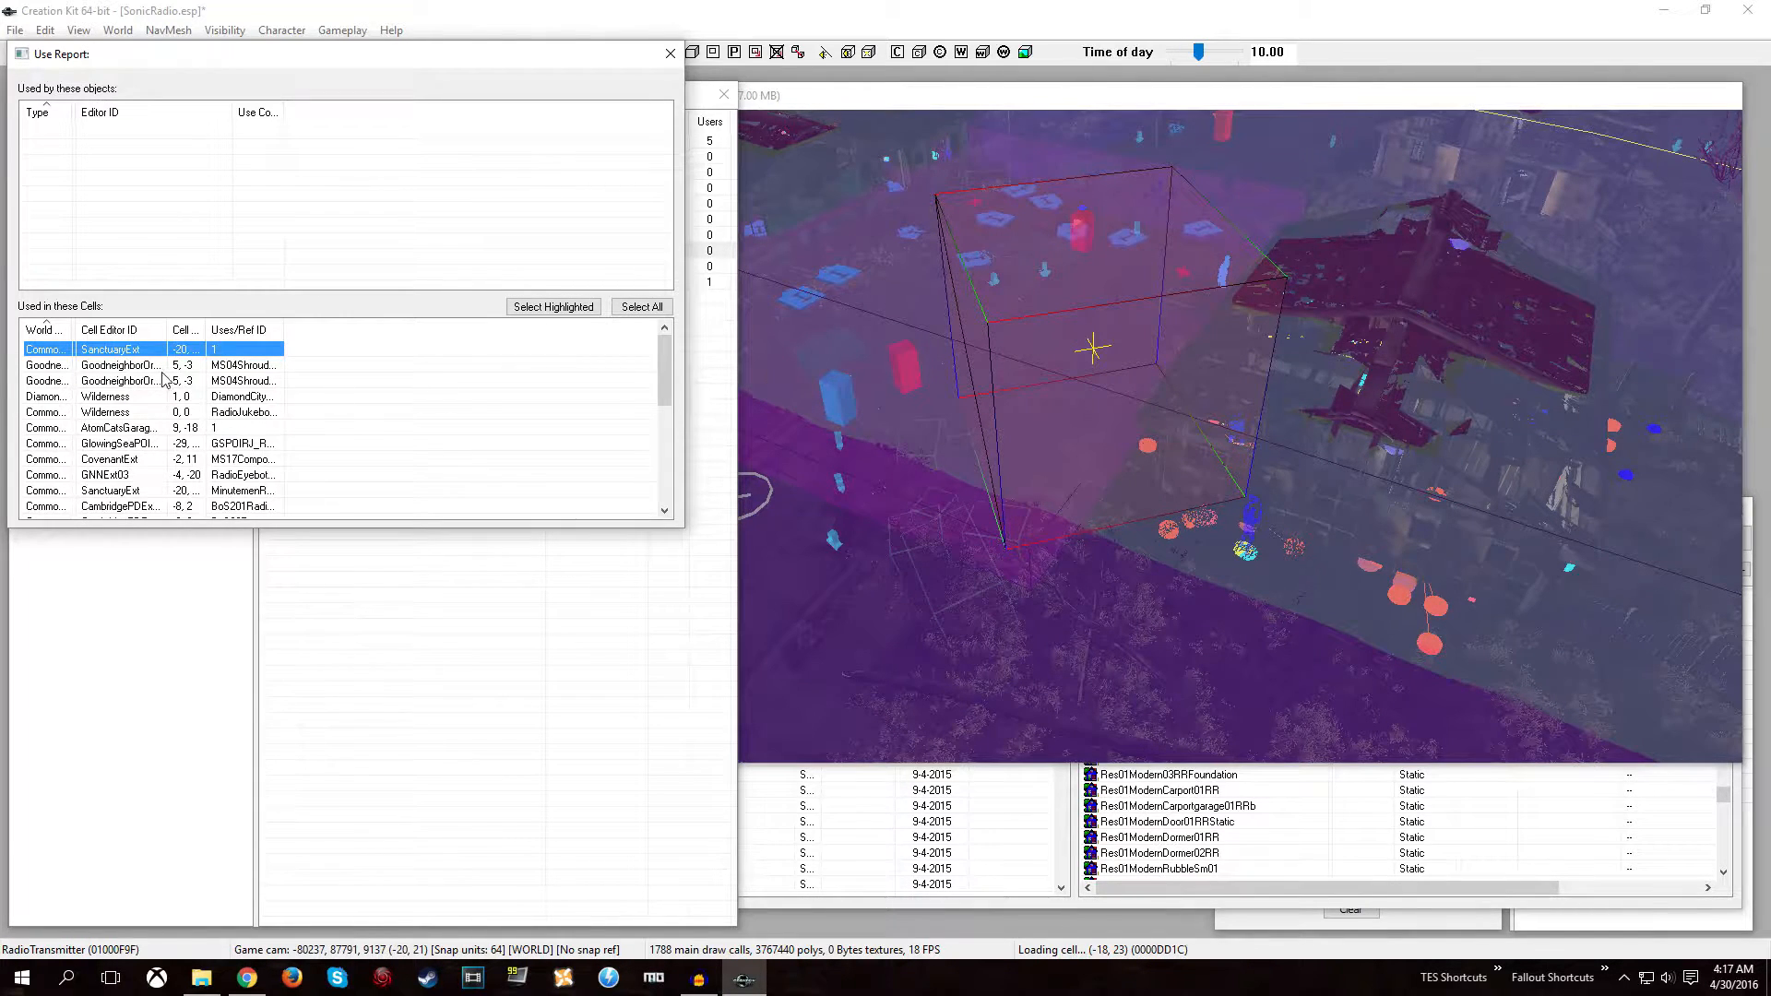
scroll(205, 433, "down", 5)
scroll(202, 433, "up", 5)
scroll(188, 436, "down", 5)
scroll(189, 435, "up", 5)
left_click(670, 54)
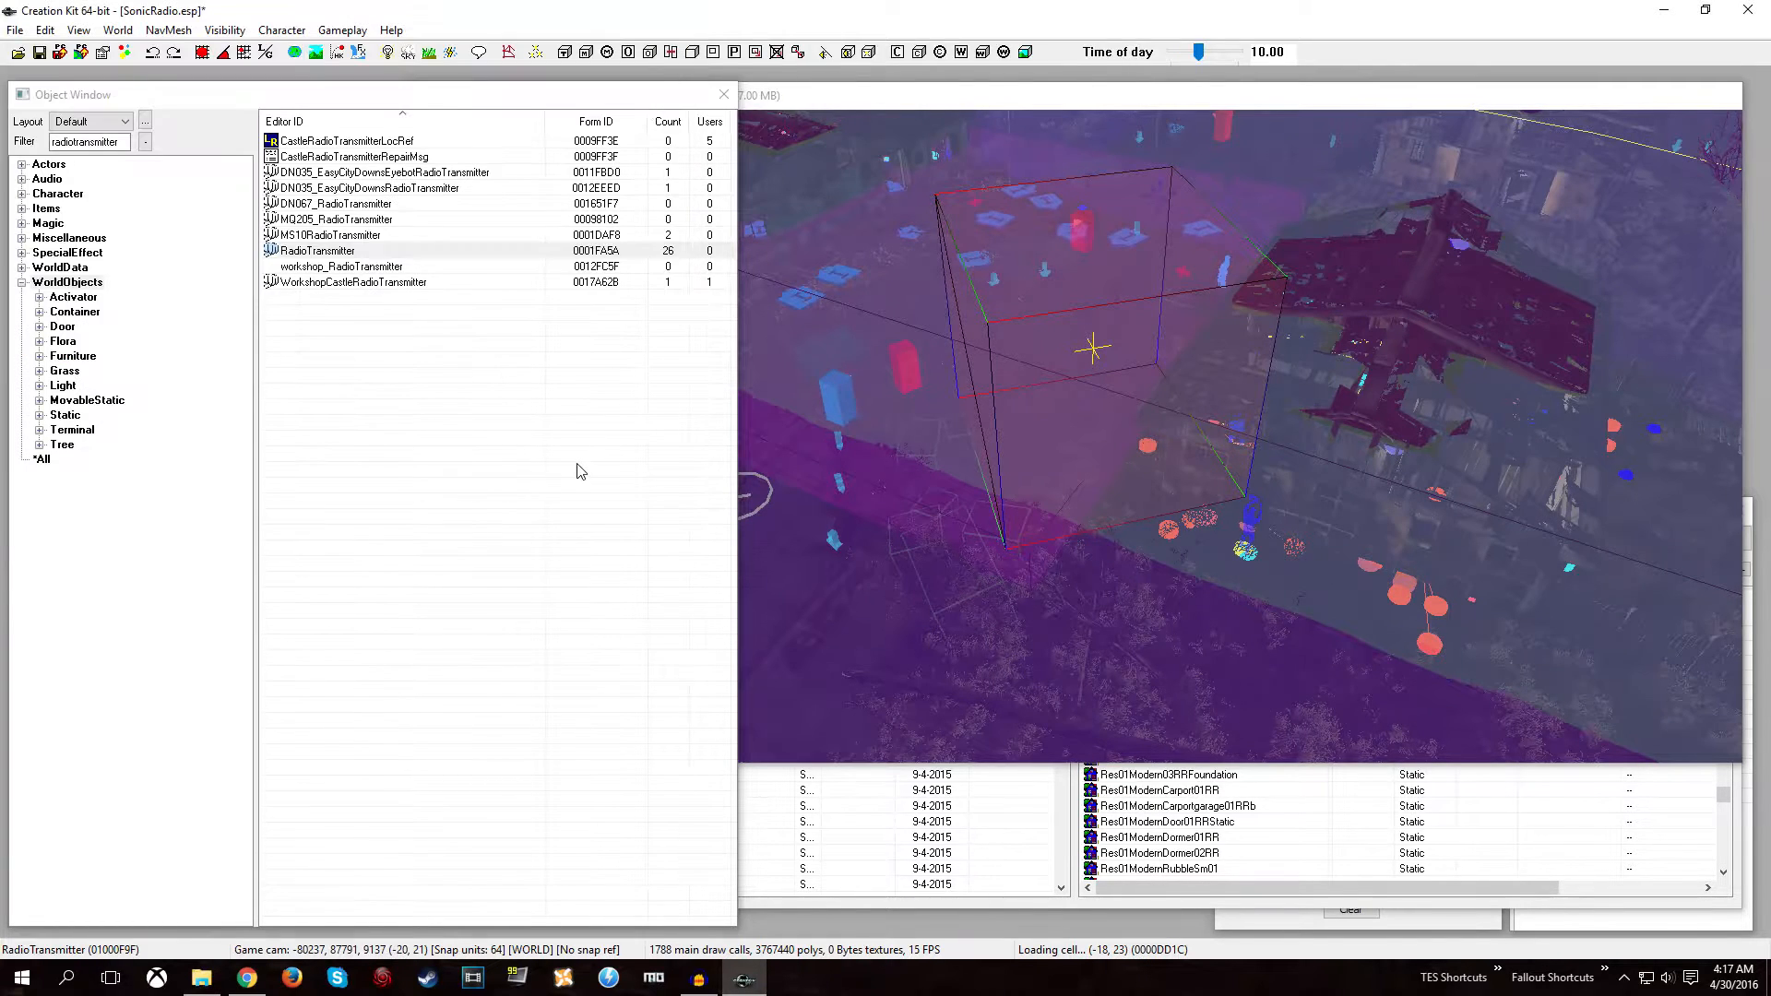
Set the placed transmitter's radio station frequency to 87 and make it ignore distance checks.
double_click(1060, 310)
double_click(881, 406)
key("BackSpace")
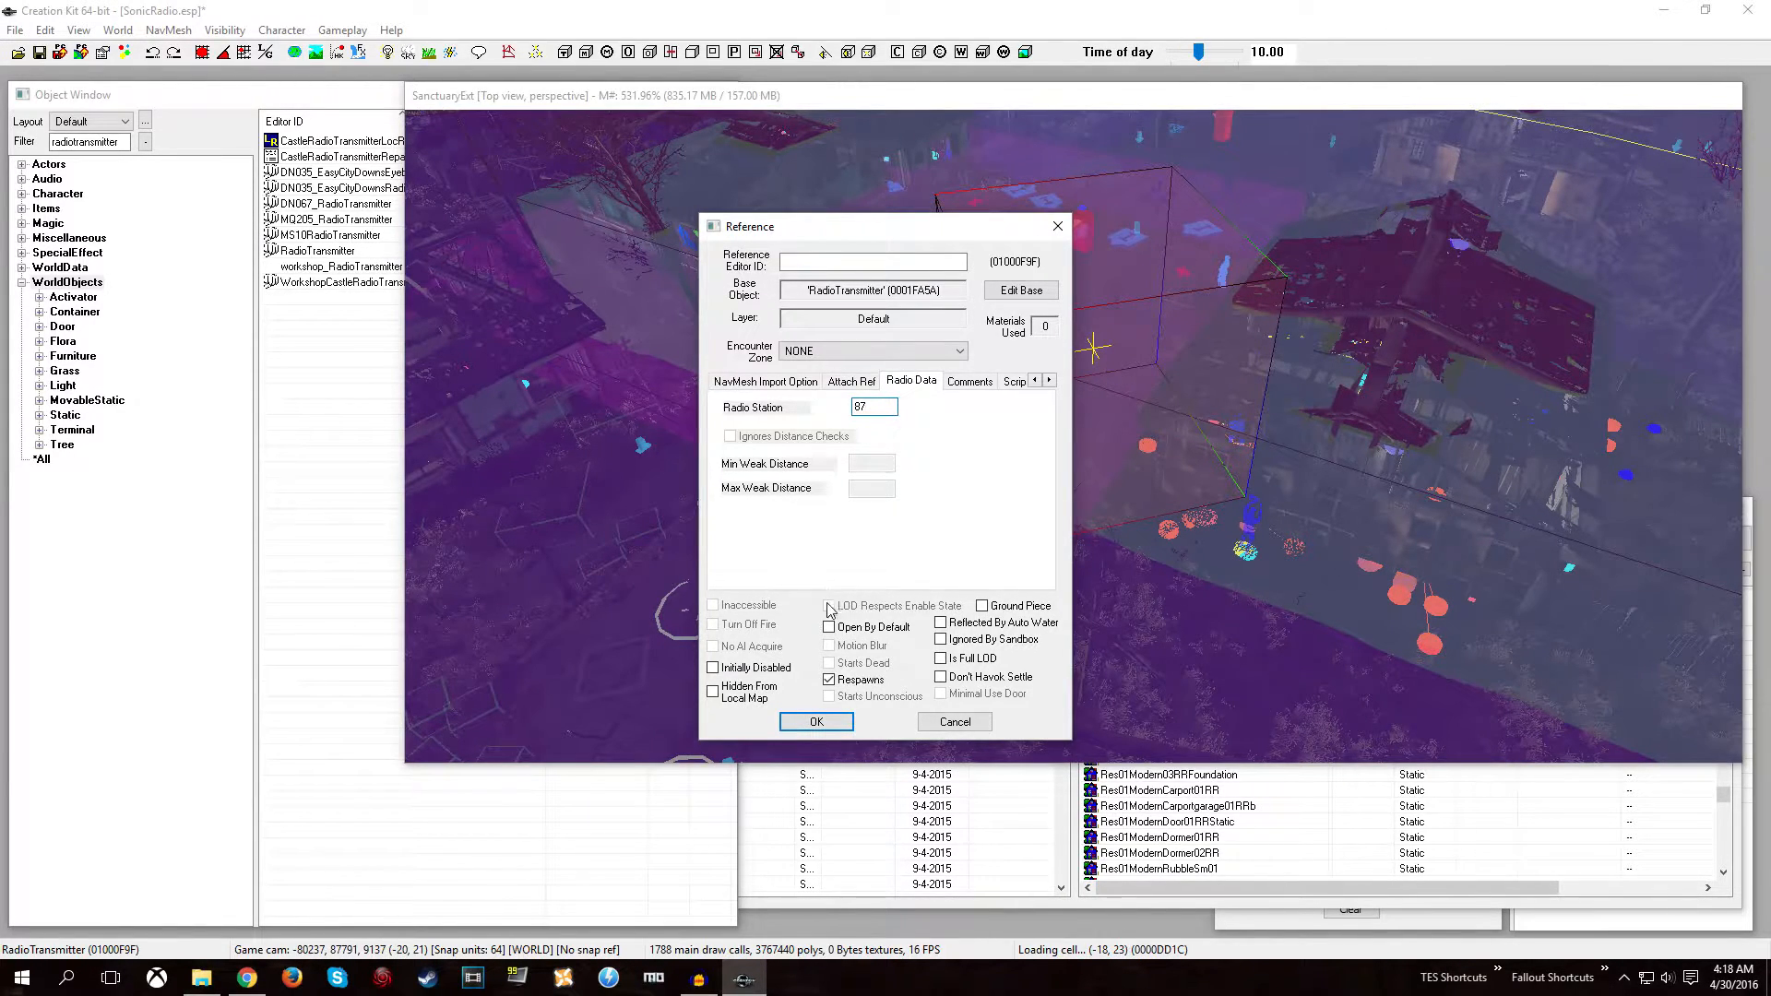
left_click(816, 721)
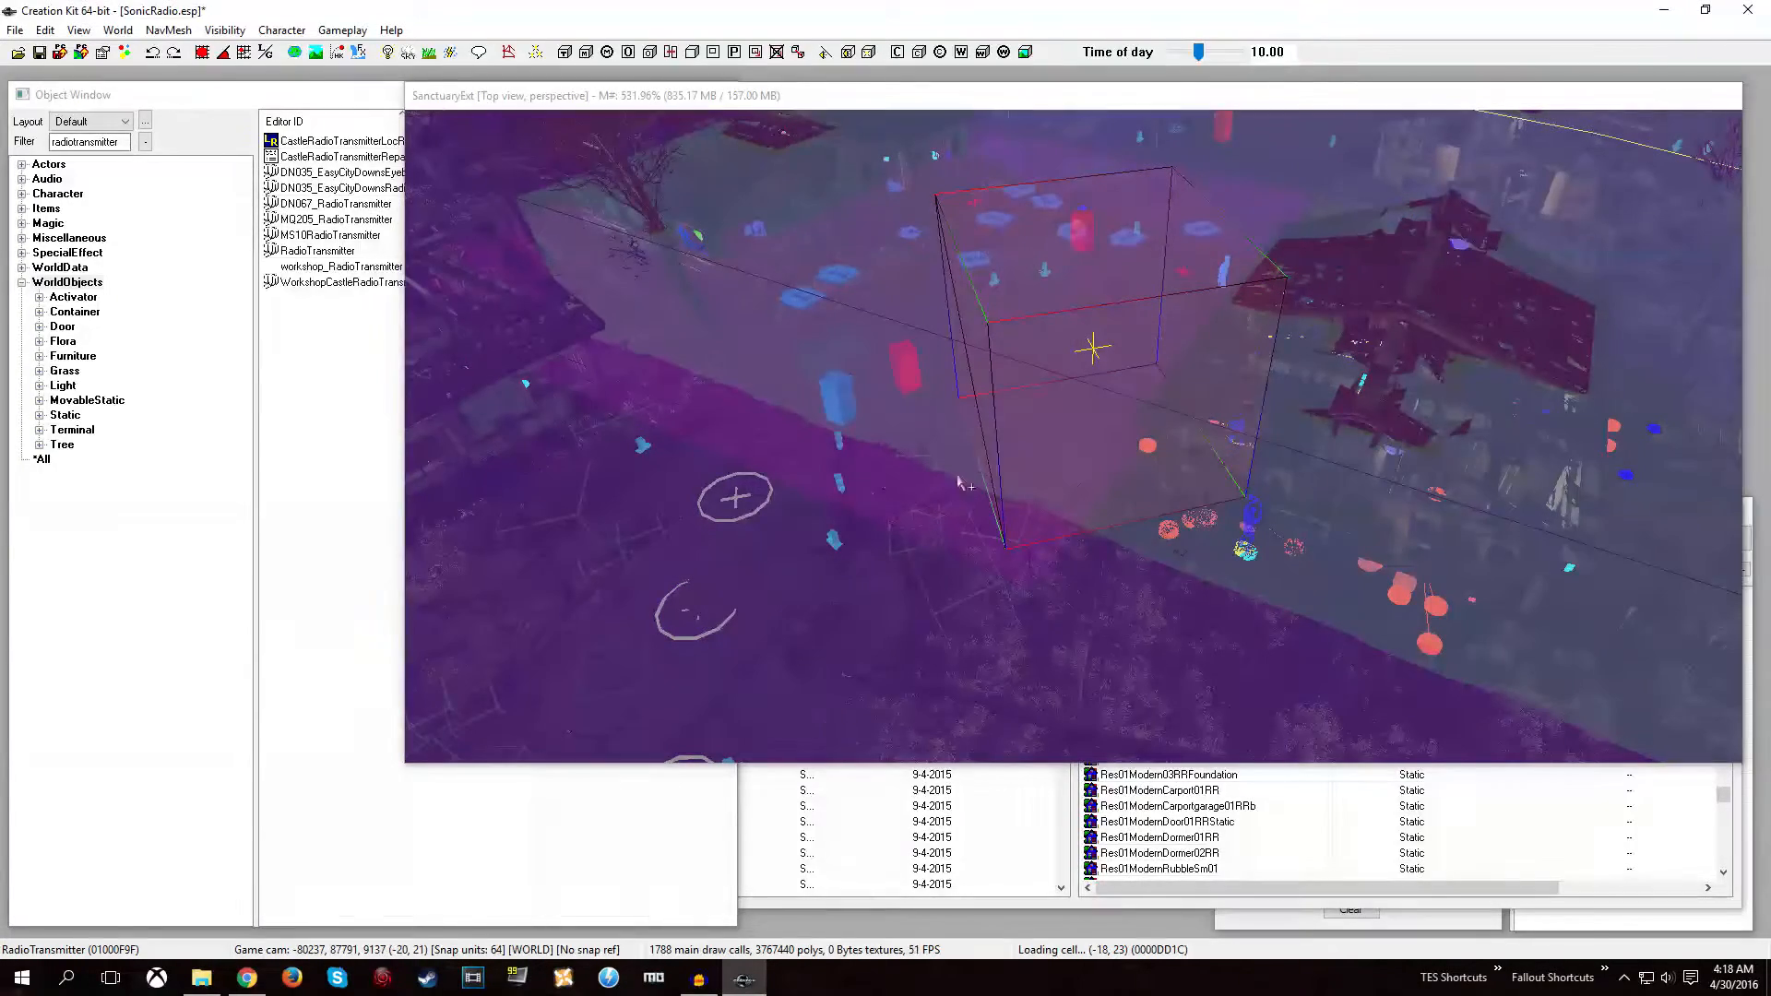
double_click(952, 496)
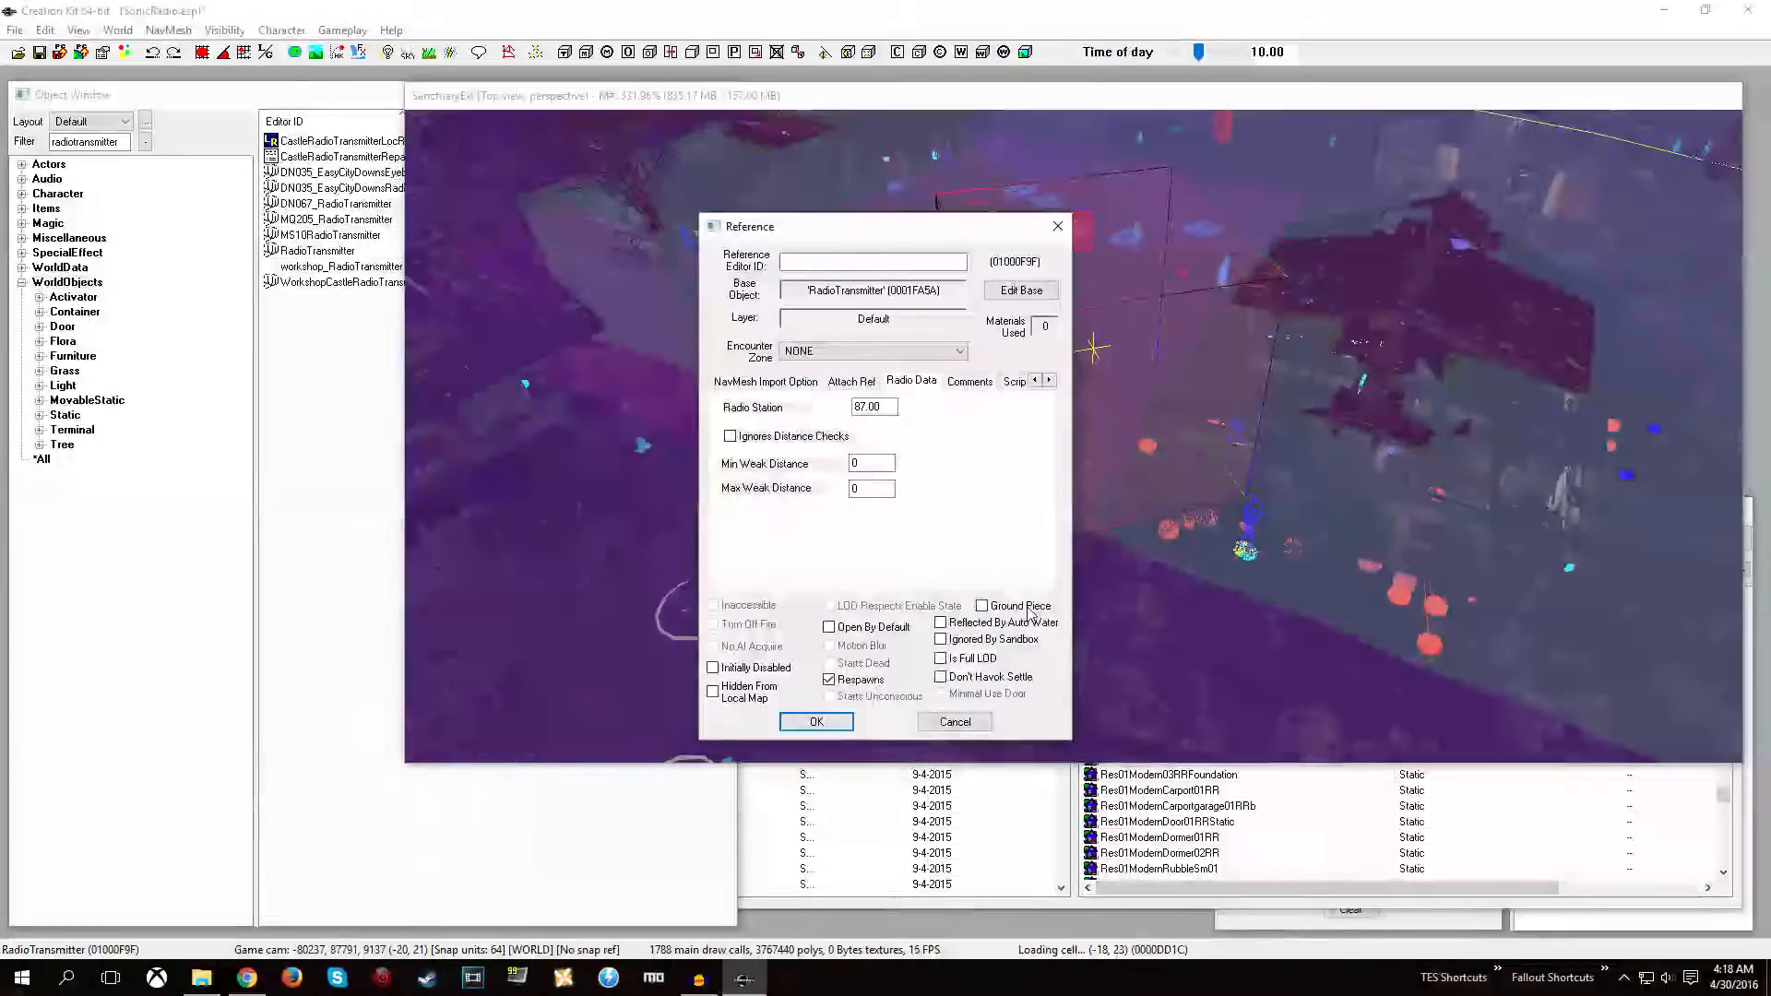
left_click(731, 437)
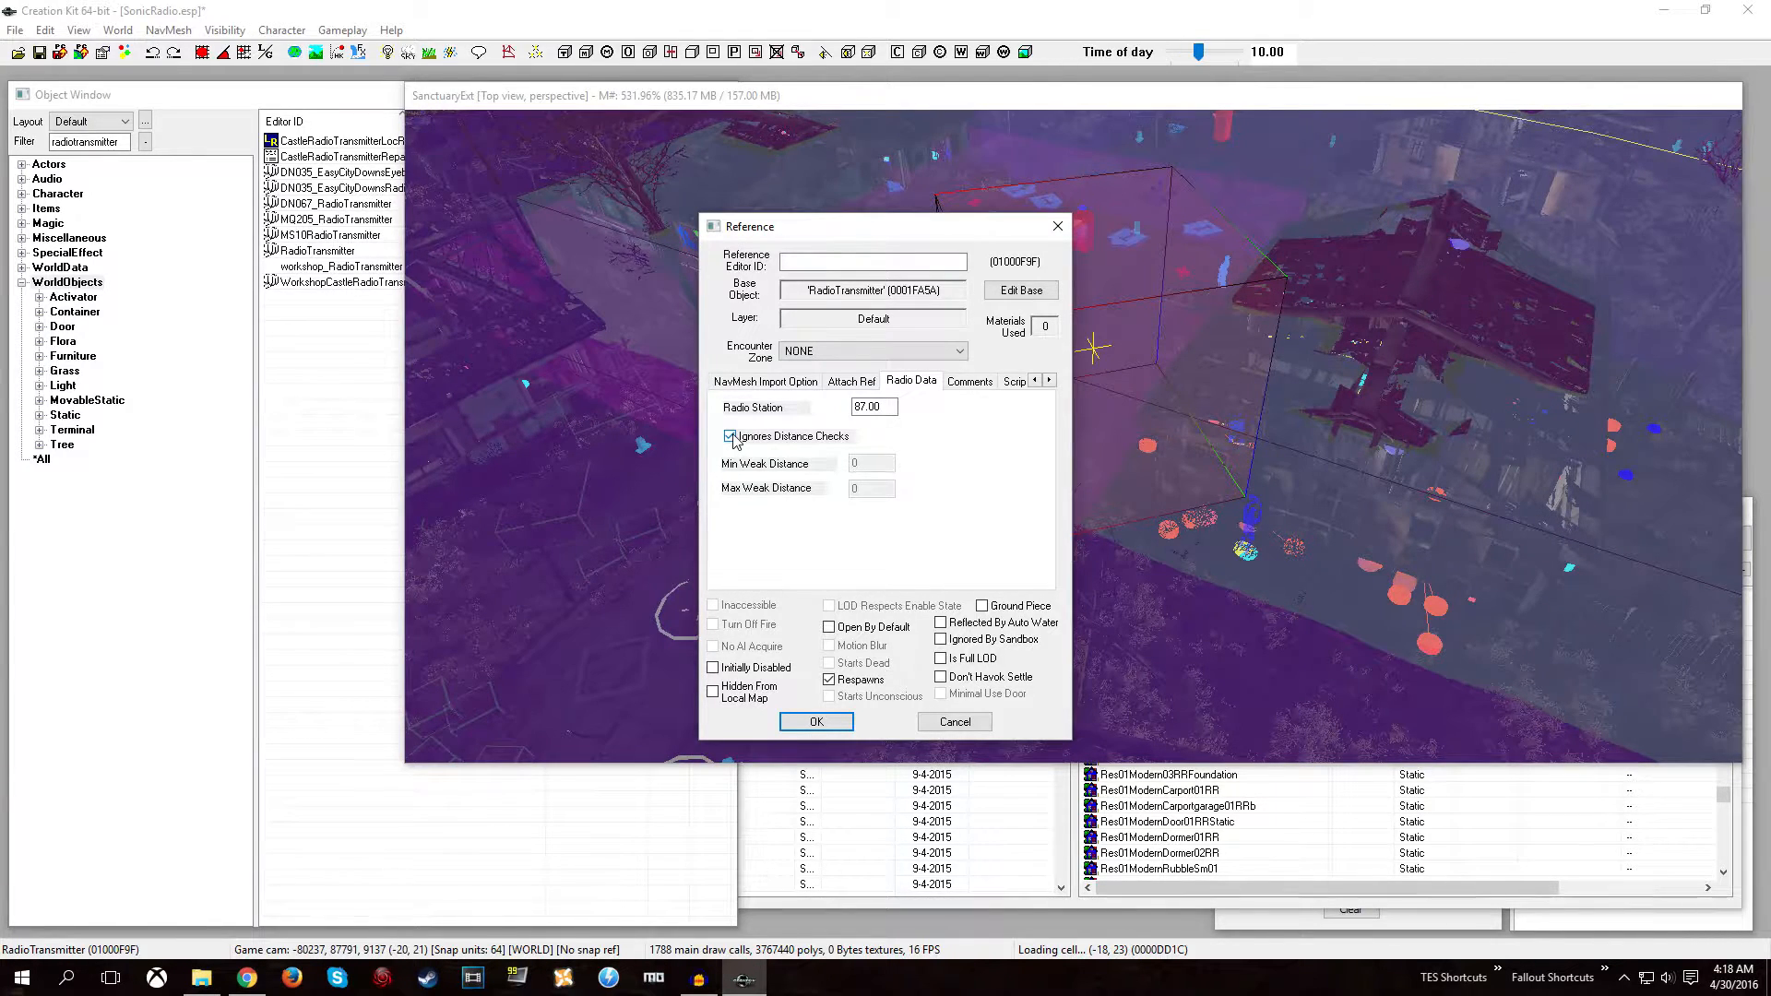
left_click(810, 726)
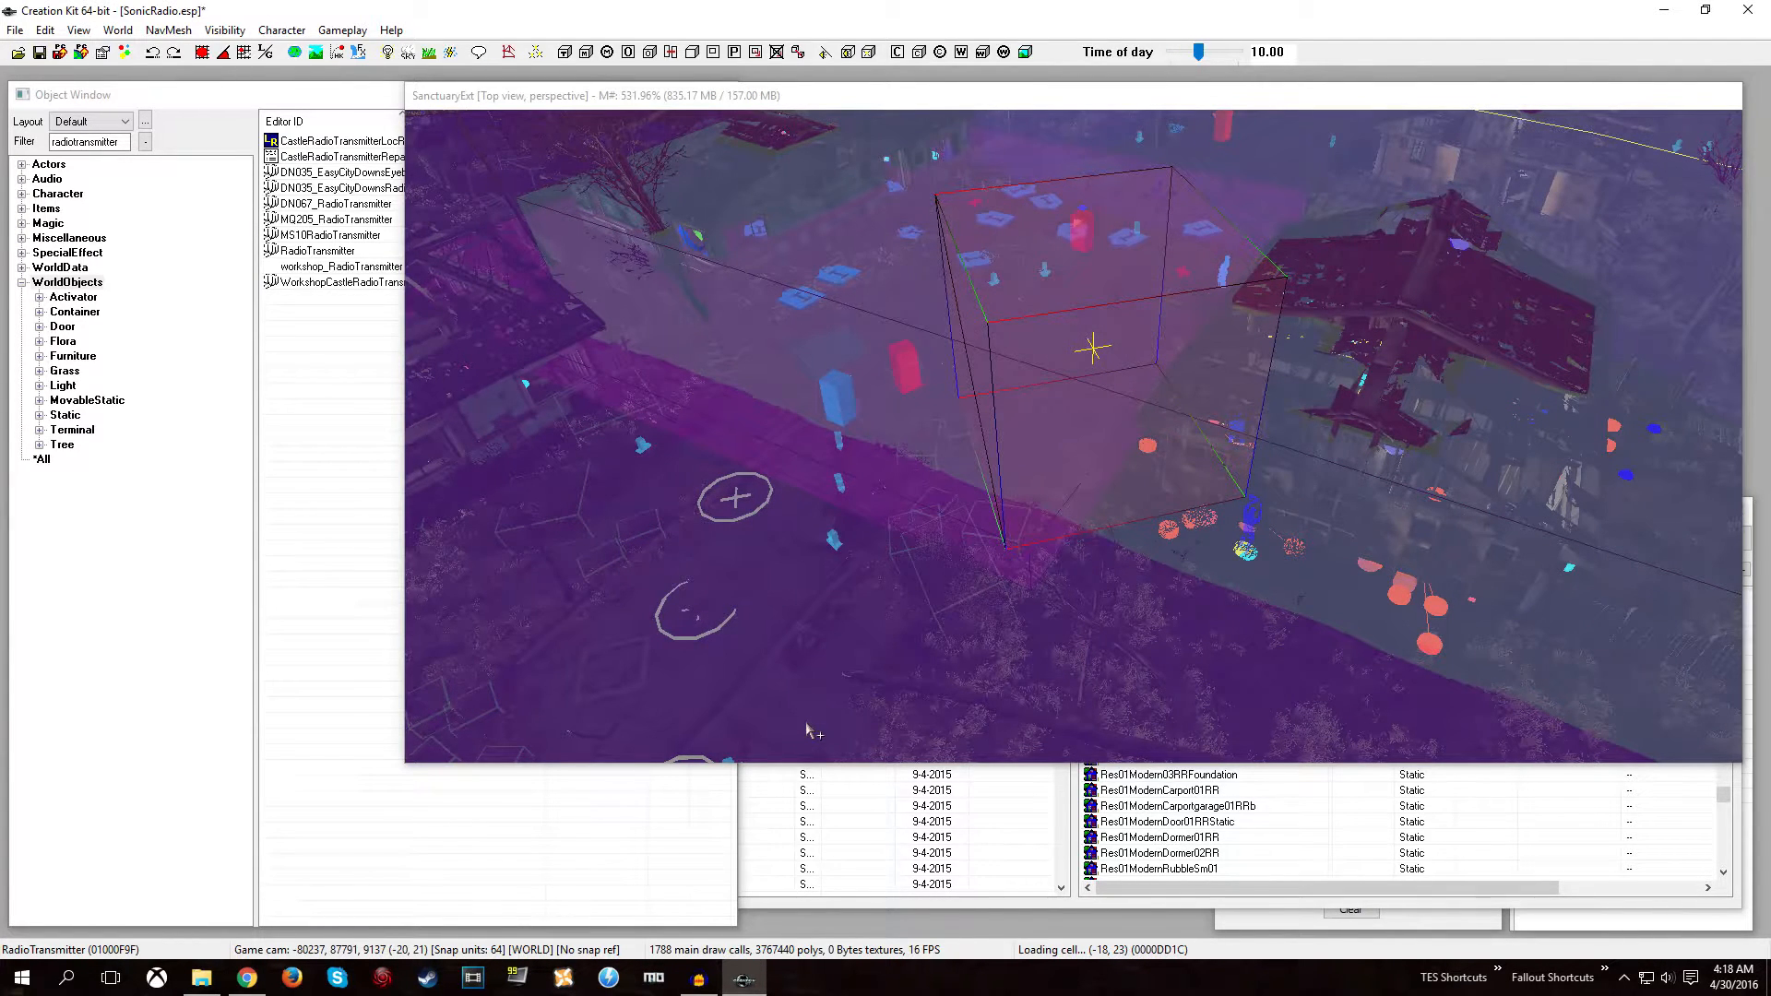
Clear the object filter and create a new quest in the Character category's Quest list.
left_click(123, 146)
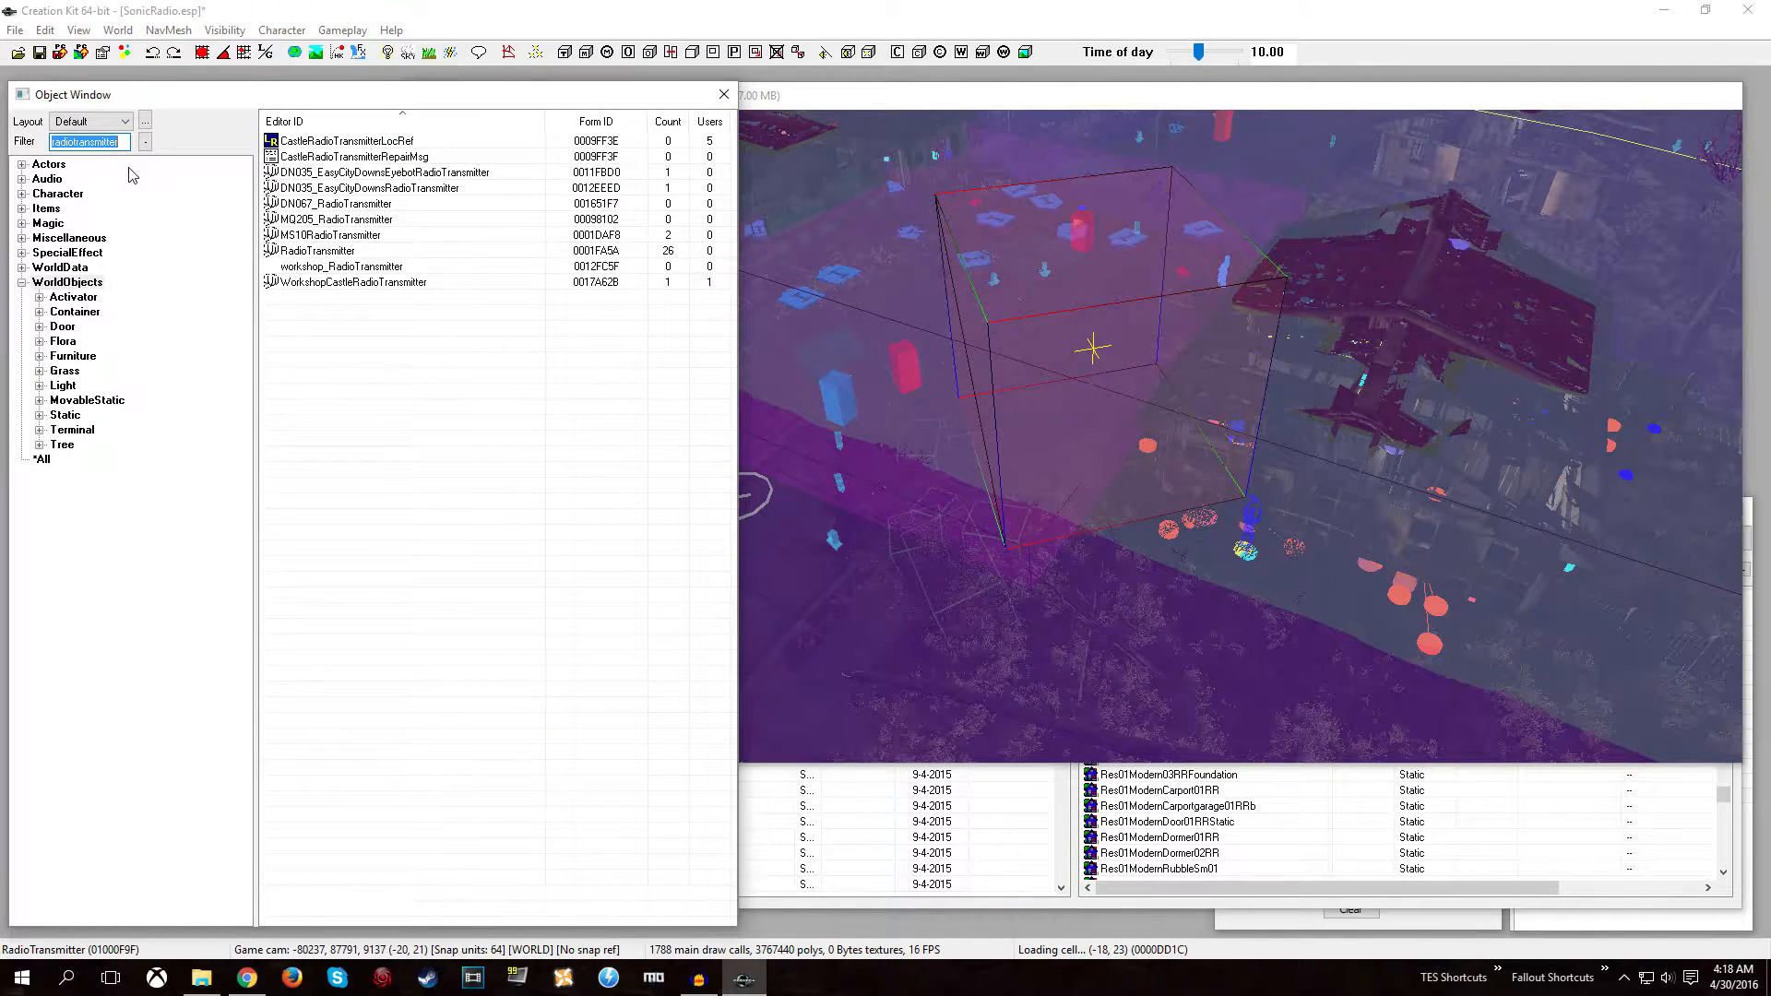
key("BackSpace")
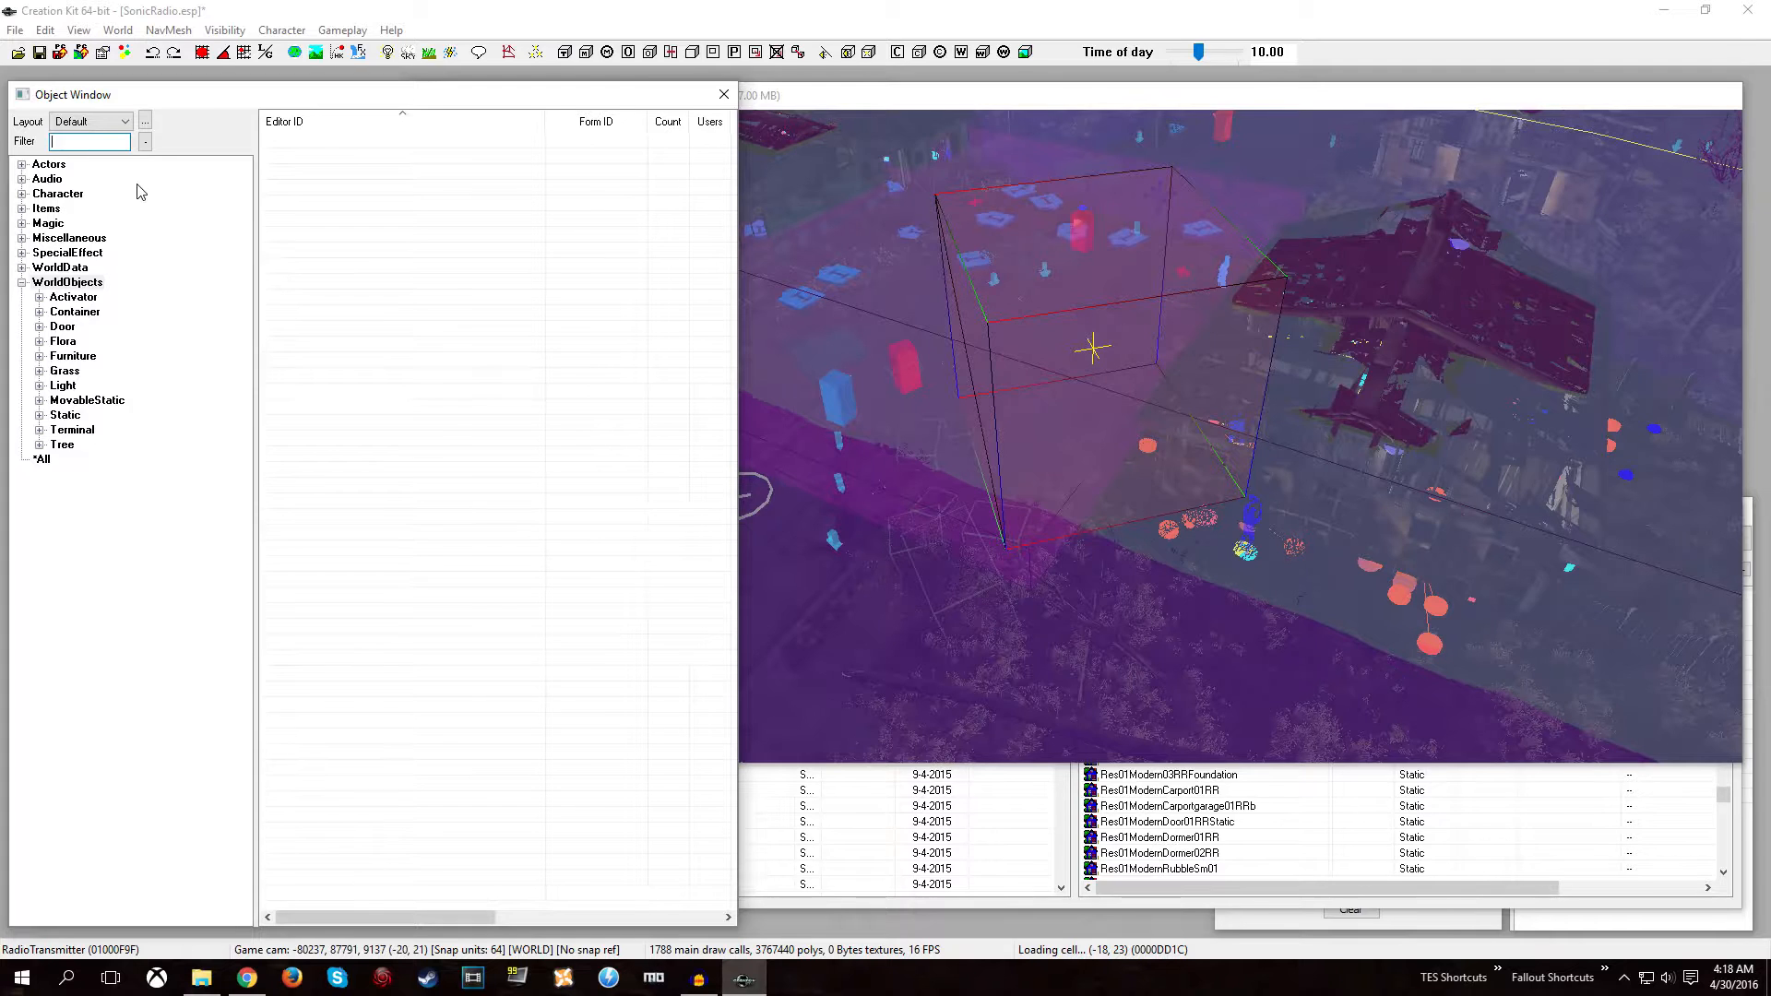
double_click(67, 285)
double_click(52, 197)
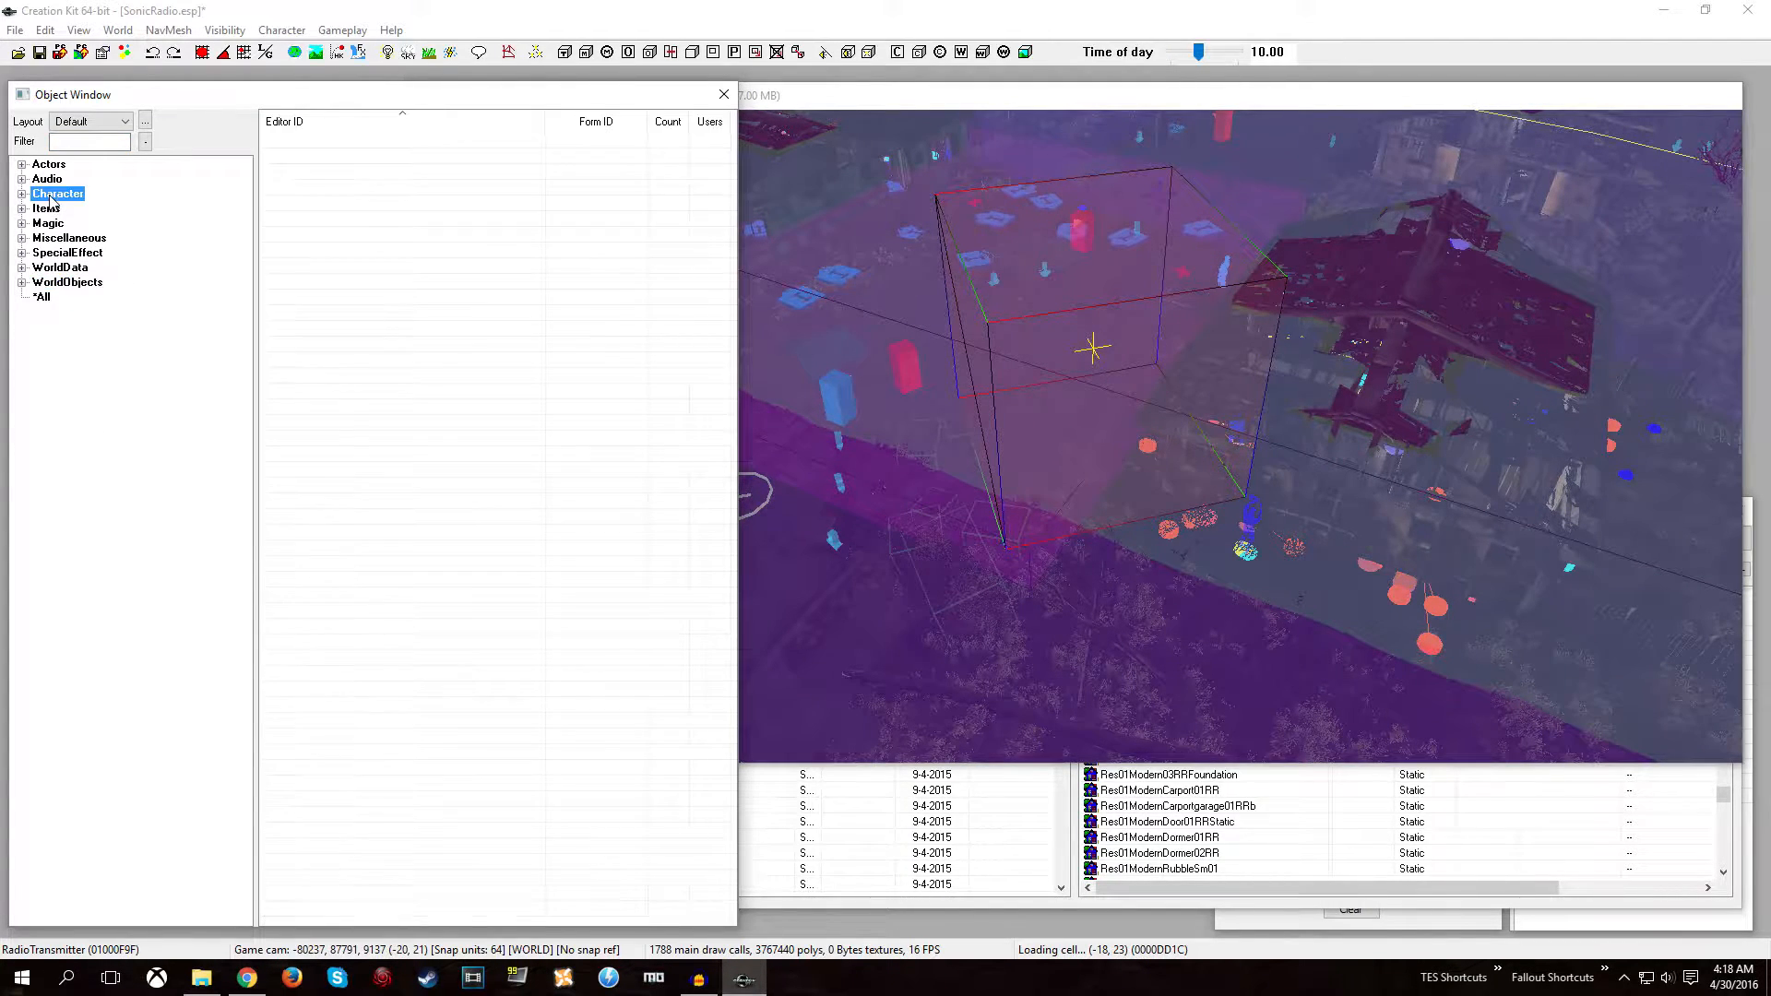
left_click(65, 312)
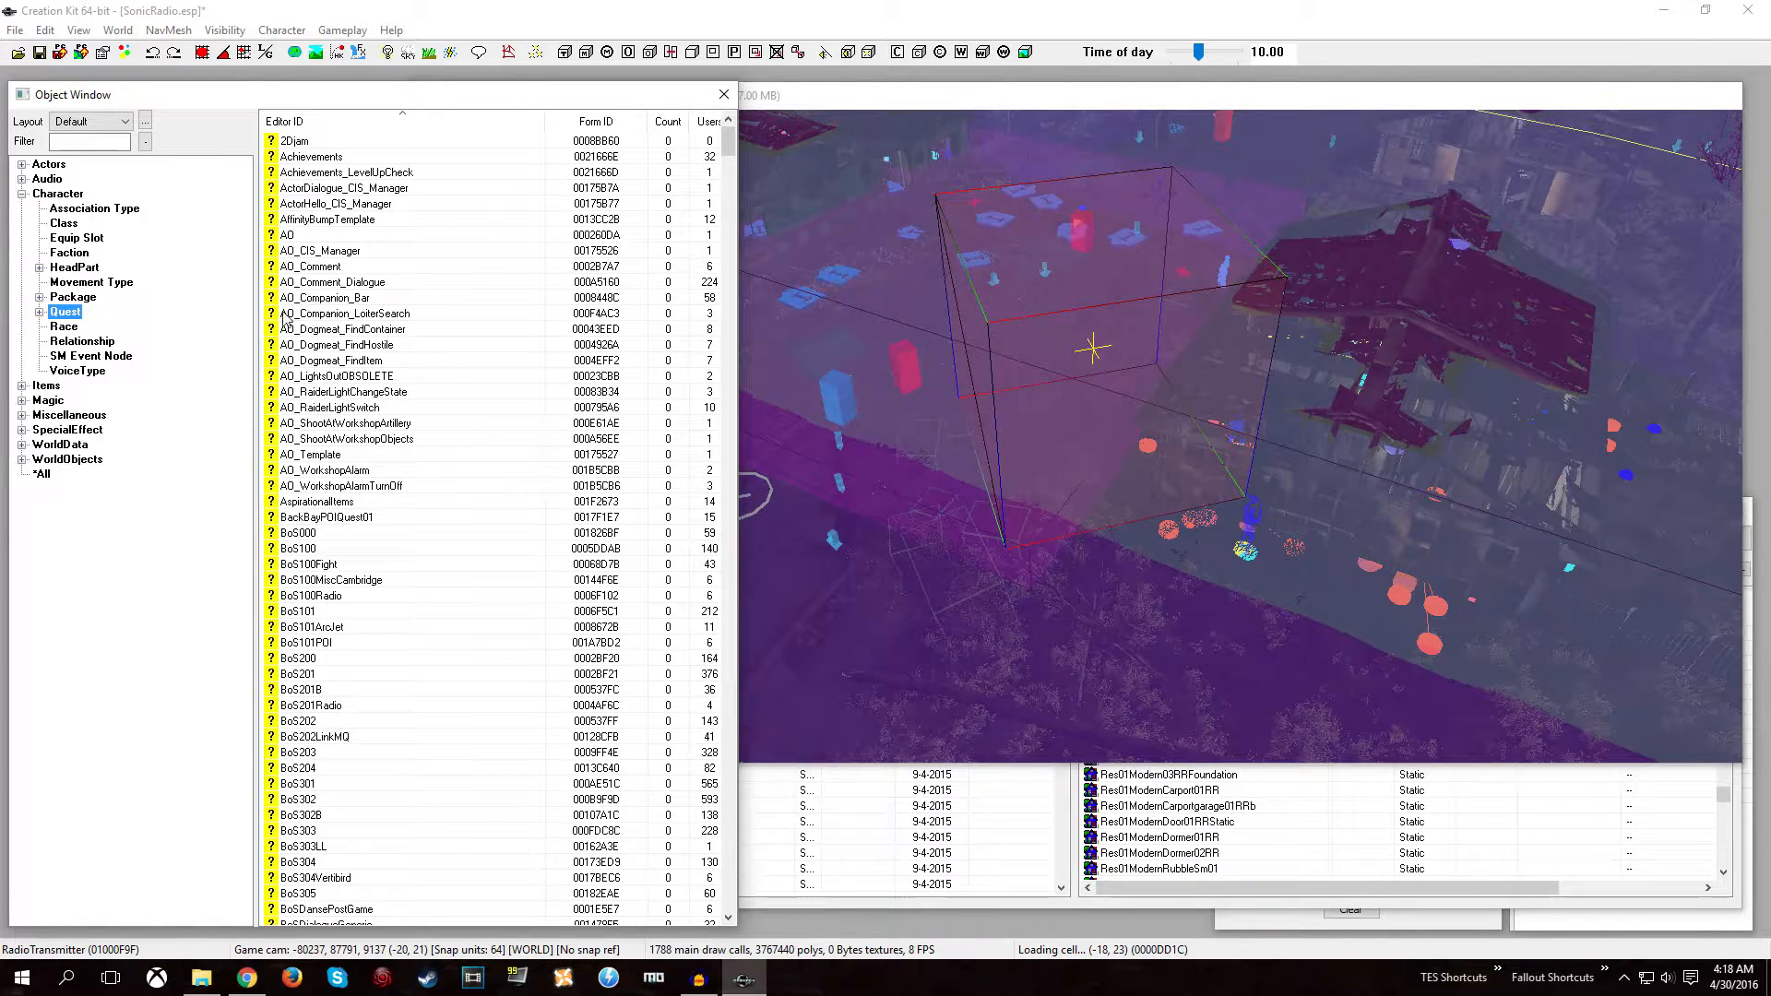
right_click(332, 329)
left_click(337, 344)
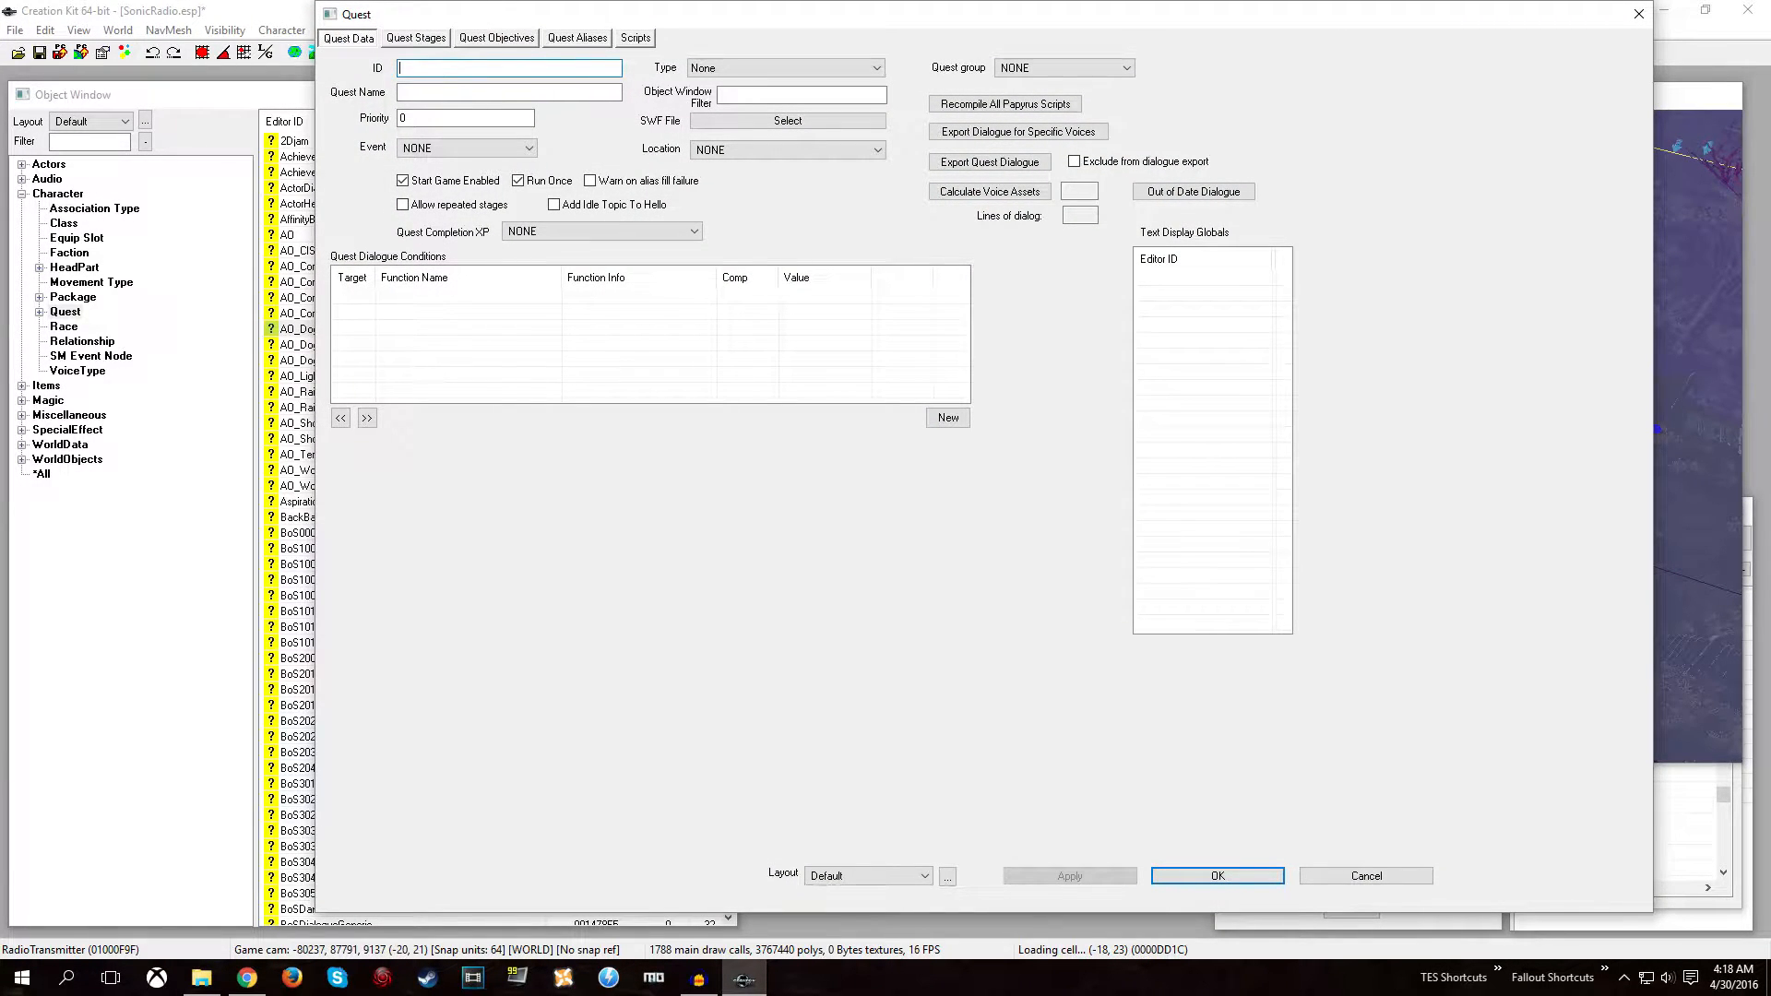
Give the quest the ID 00RadioSonicQuest, the name Sonic Radio and priority 30, disable Run Once, and save it.
type("dioSonicQuest")
left_click(469, 91)
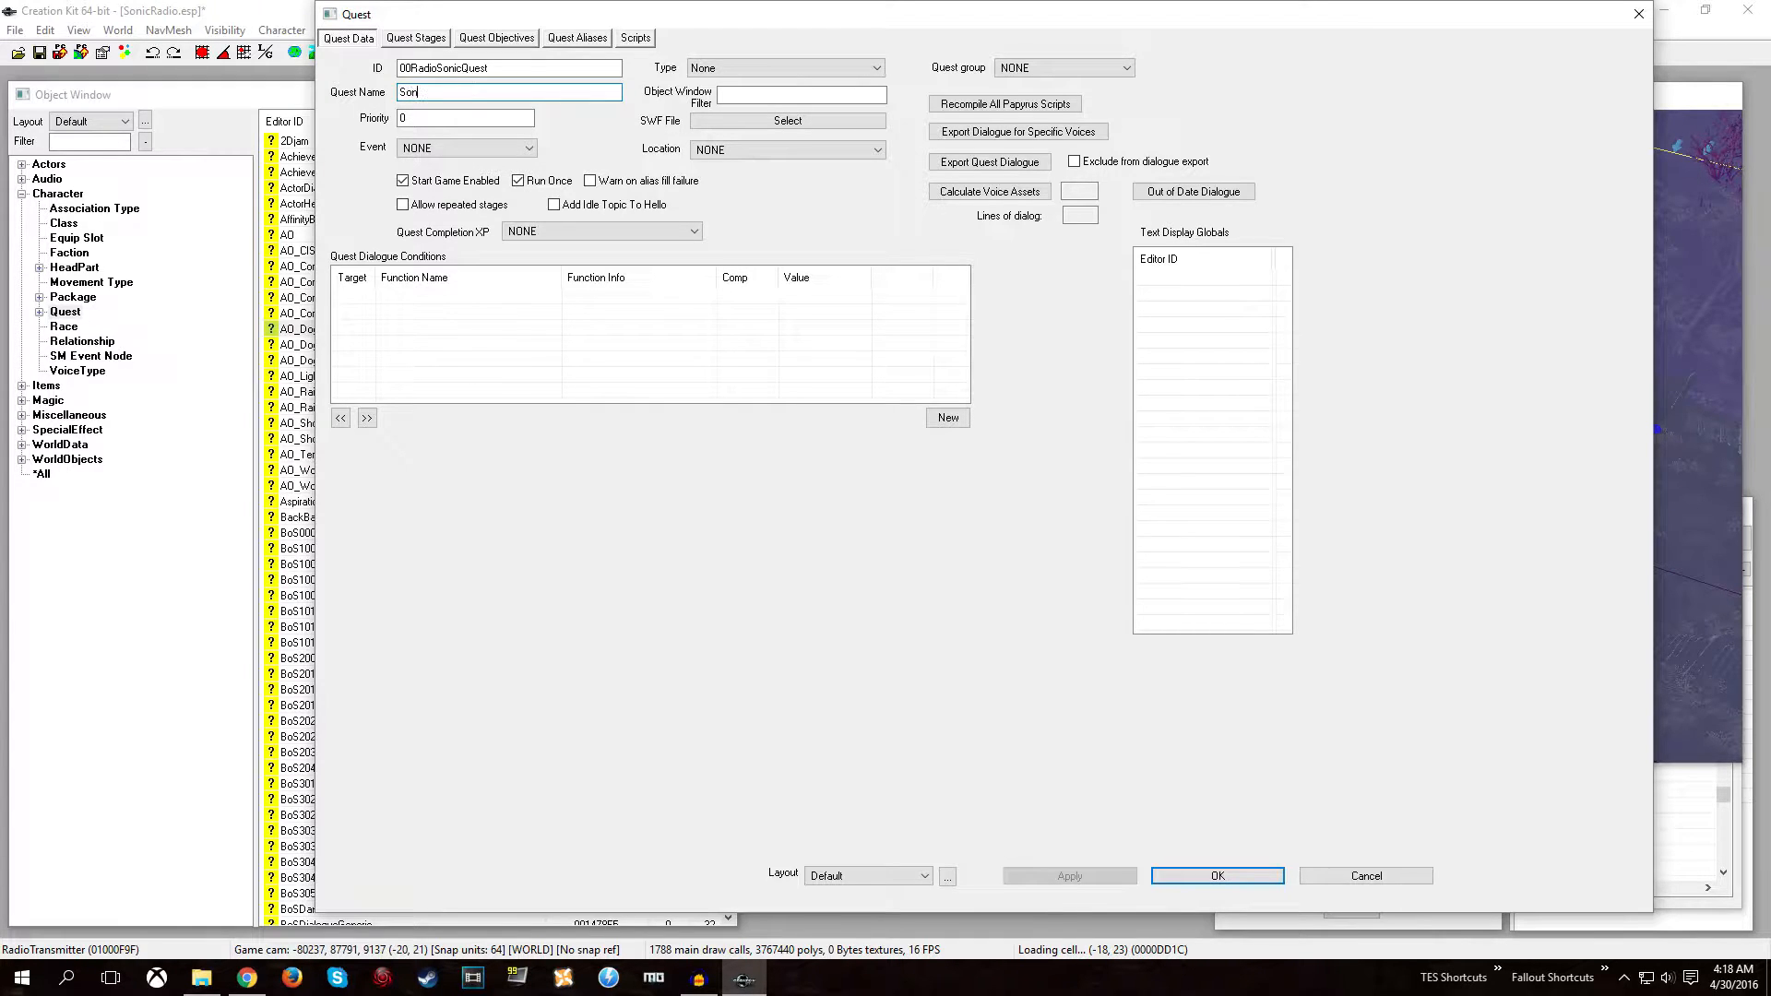
double_click(466, 115)
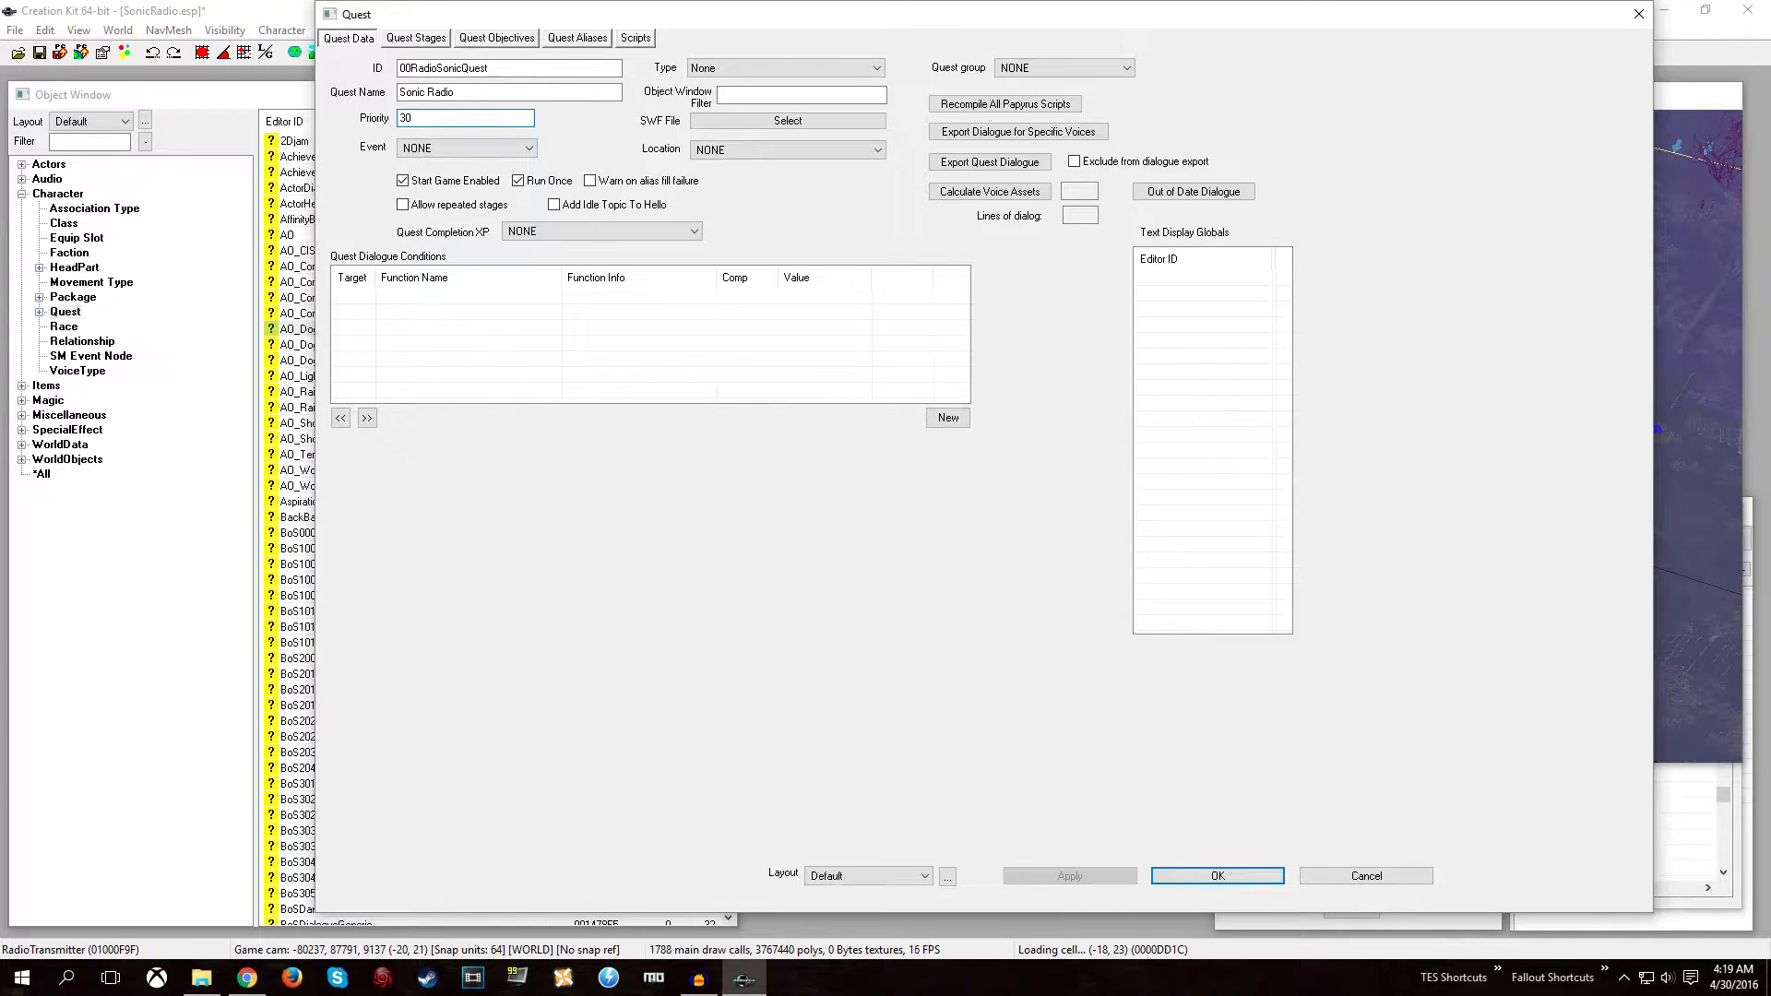
left_click(519, 183)
left_click(1210, 875)
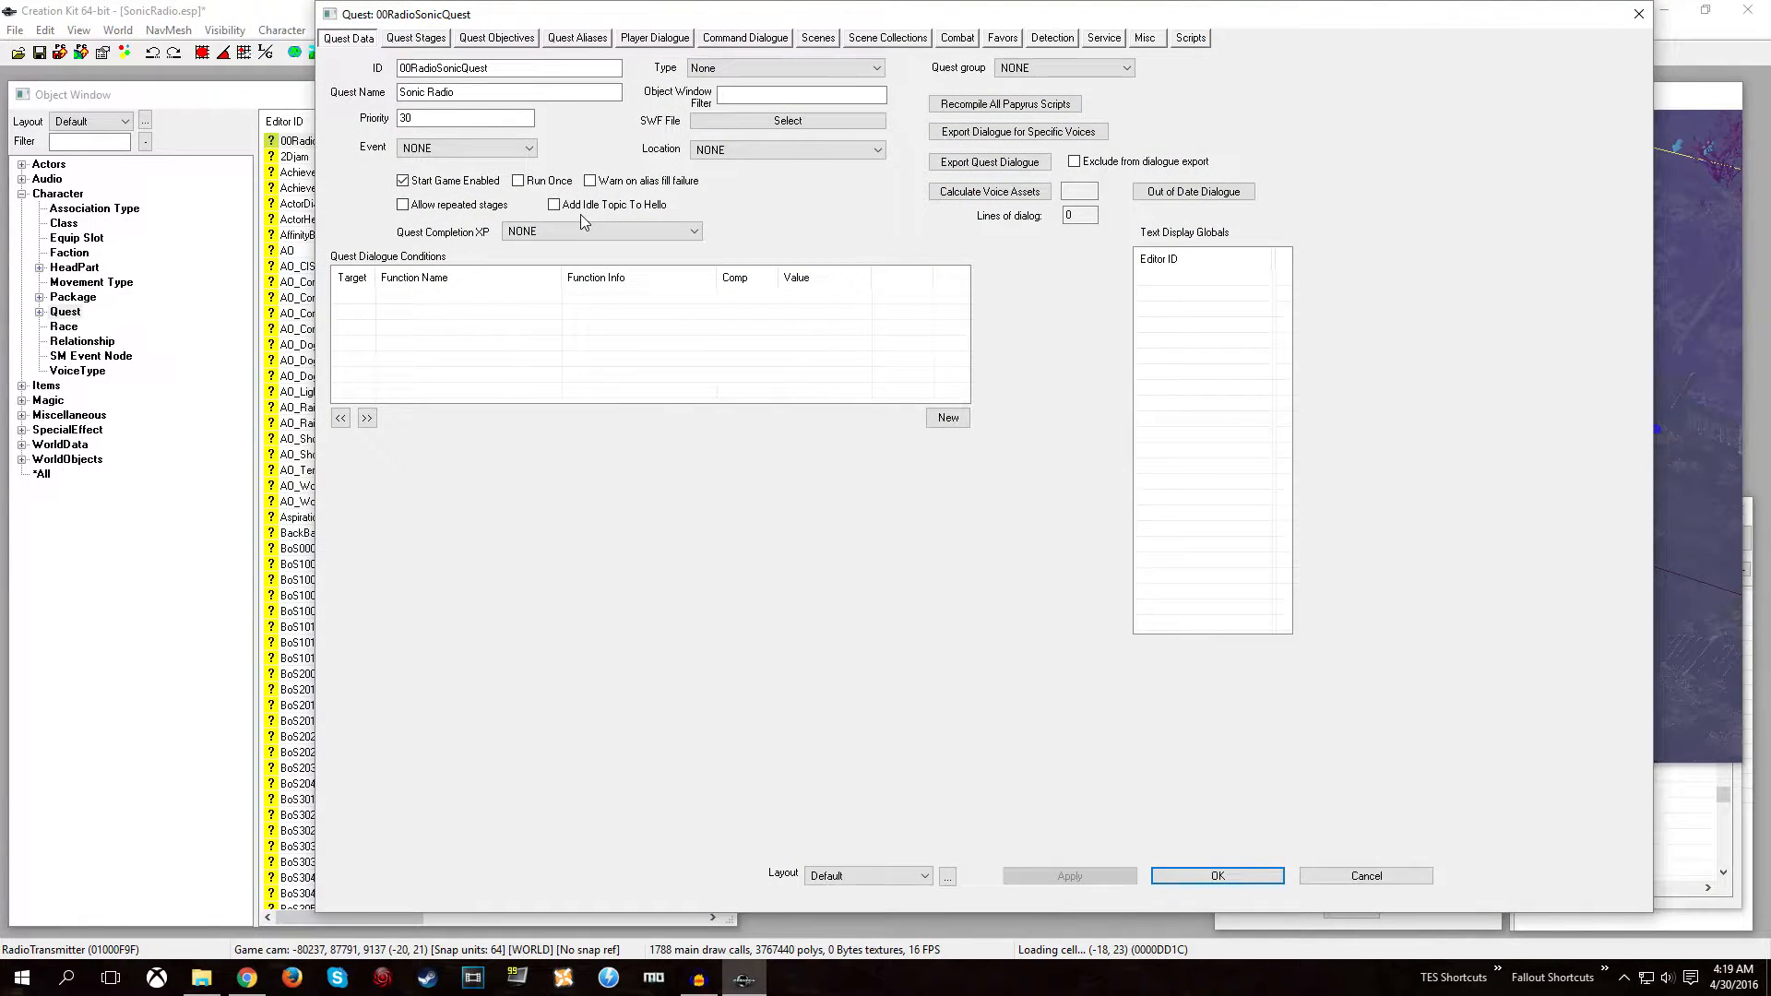
Add a reference alias named Alias_RadioTransmitterRef to the quest, with 00RadioDisplaySonic as its display name.
left_click(575, 38)
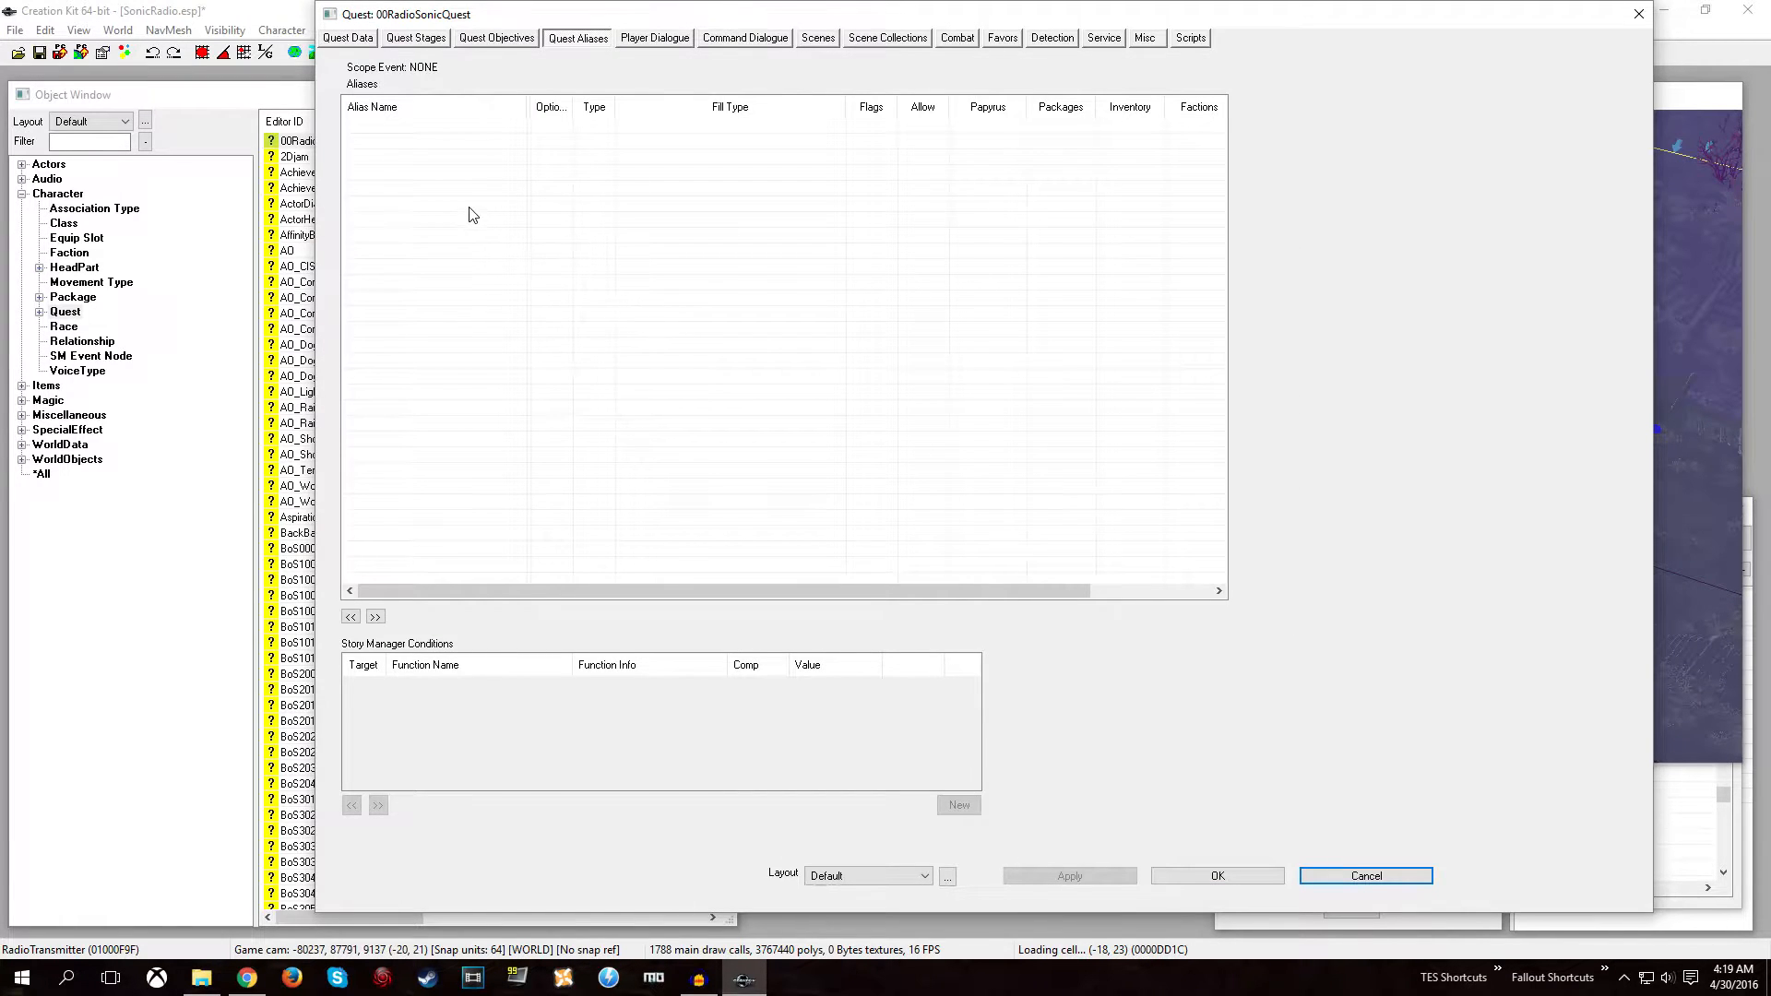
right_click(373, 148)
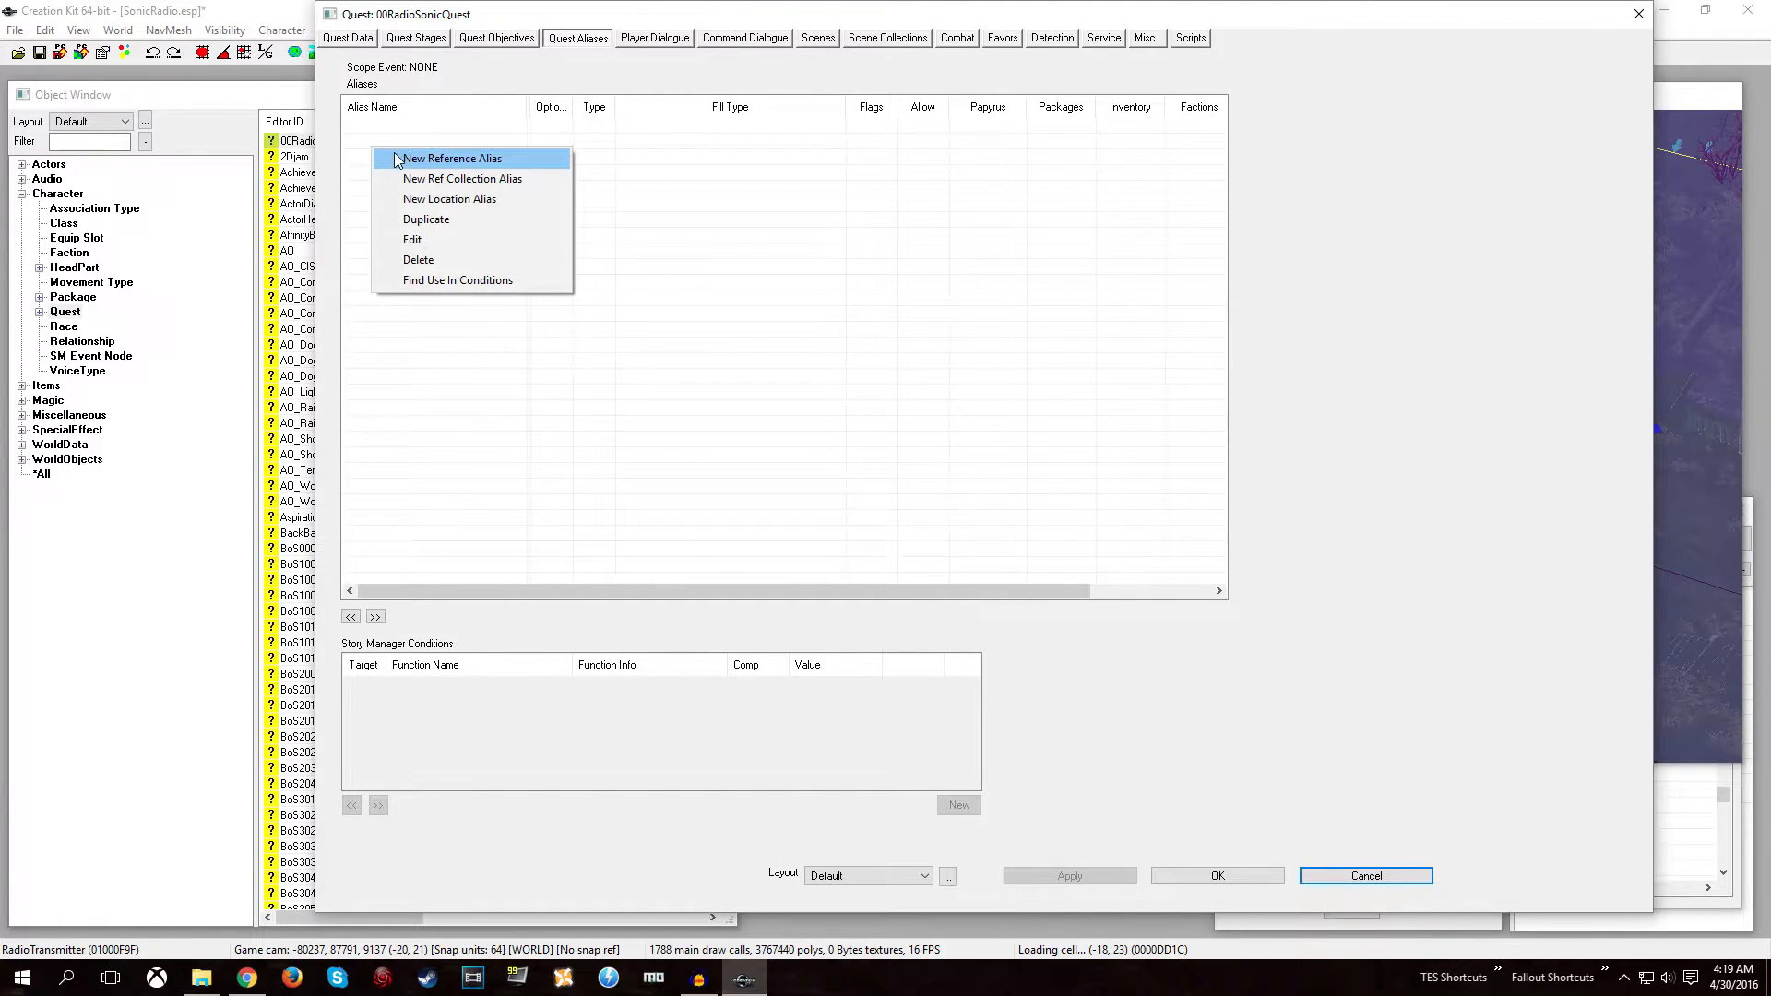
left_click(419, 160)
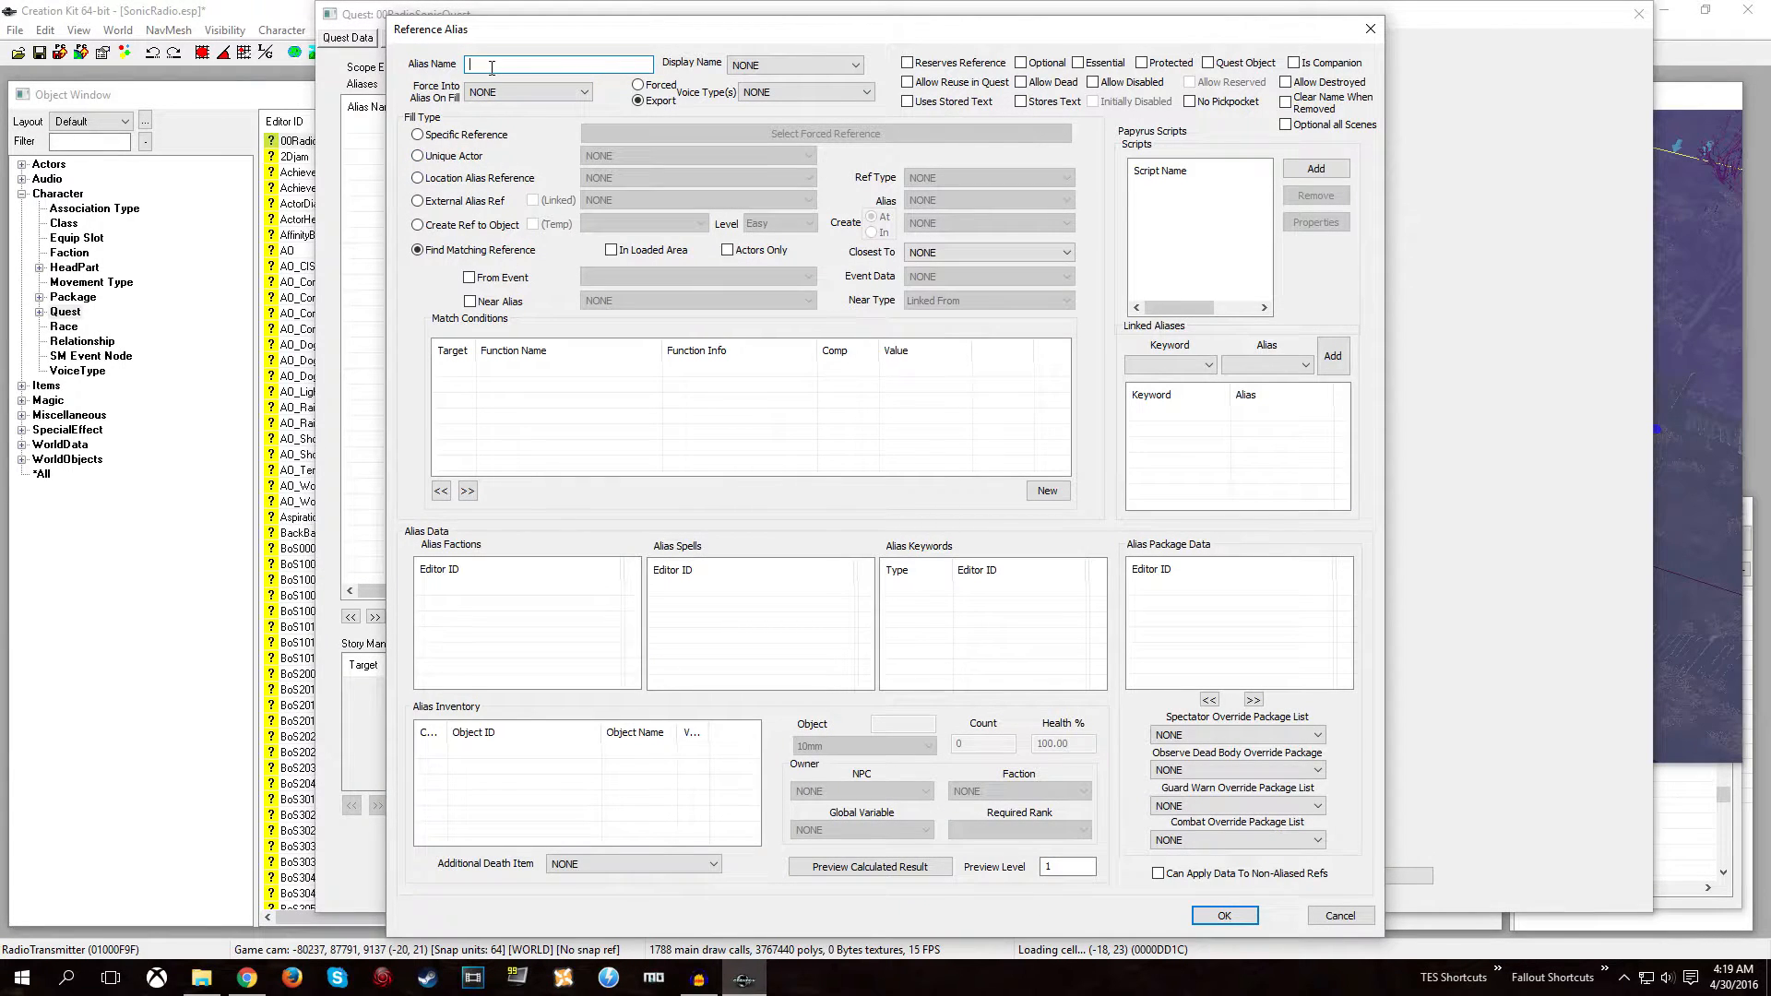
type("Alias")
type("ransmit")
left_click(743, 66)
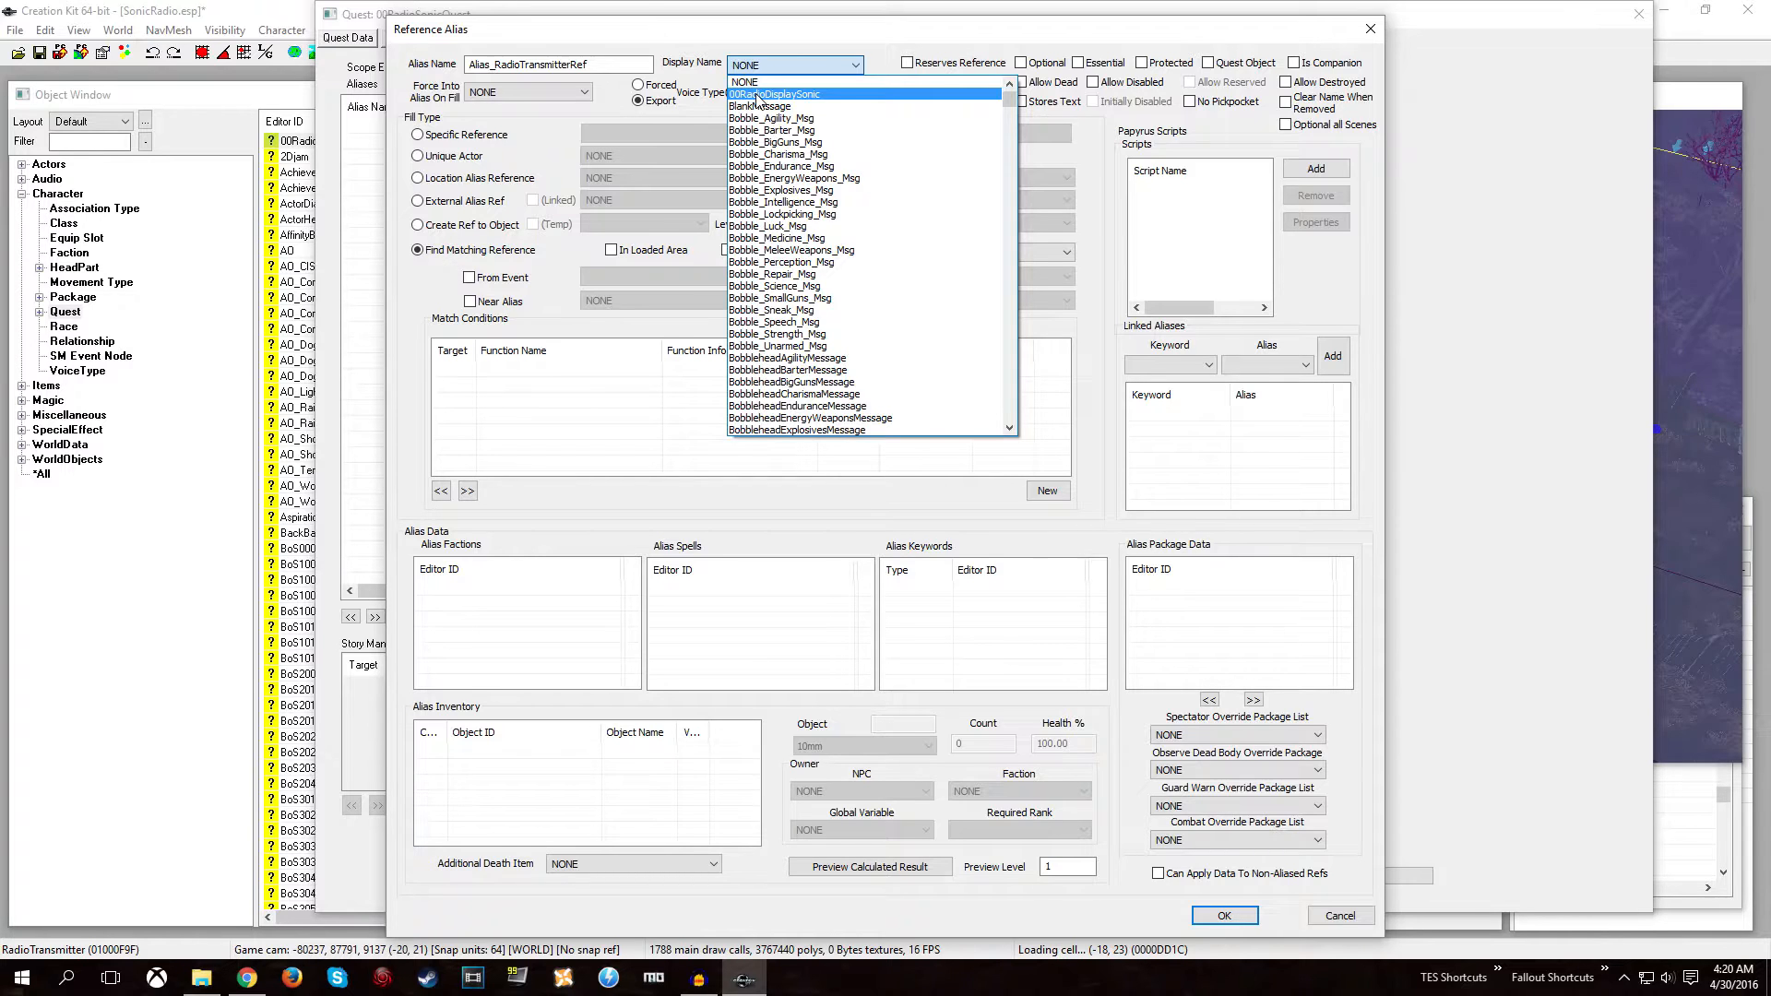
left_click(758, 95)
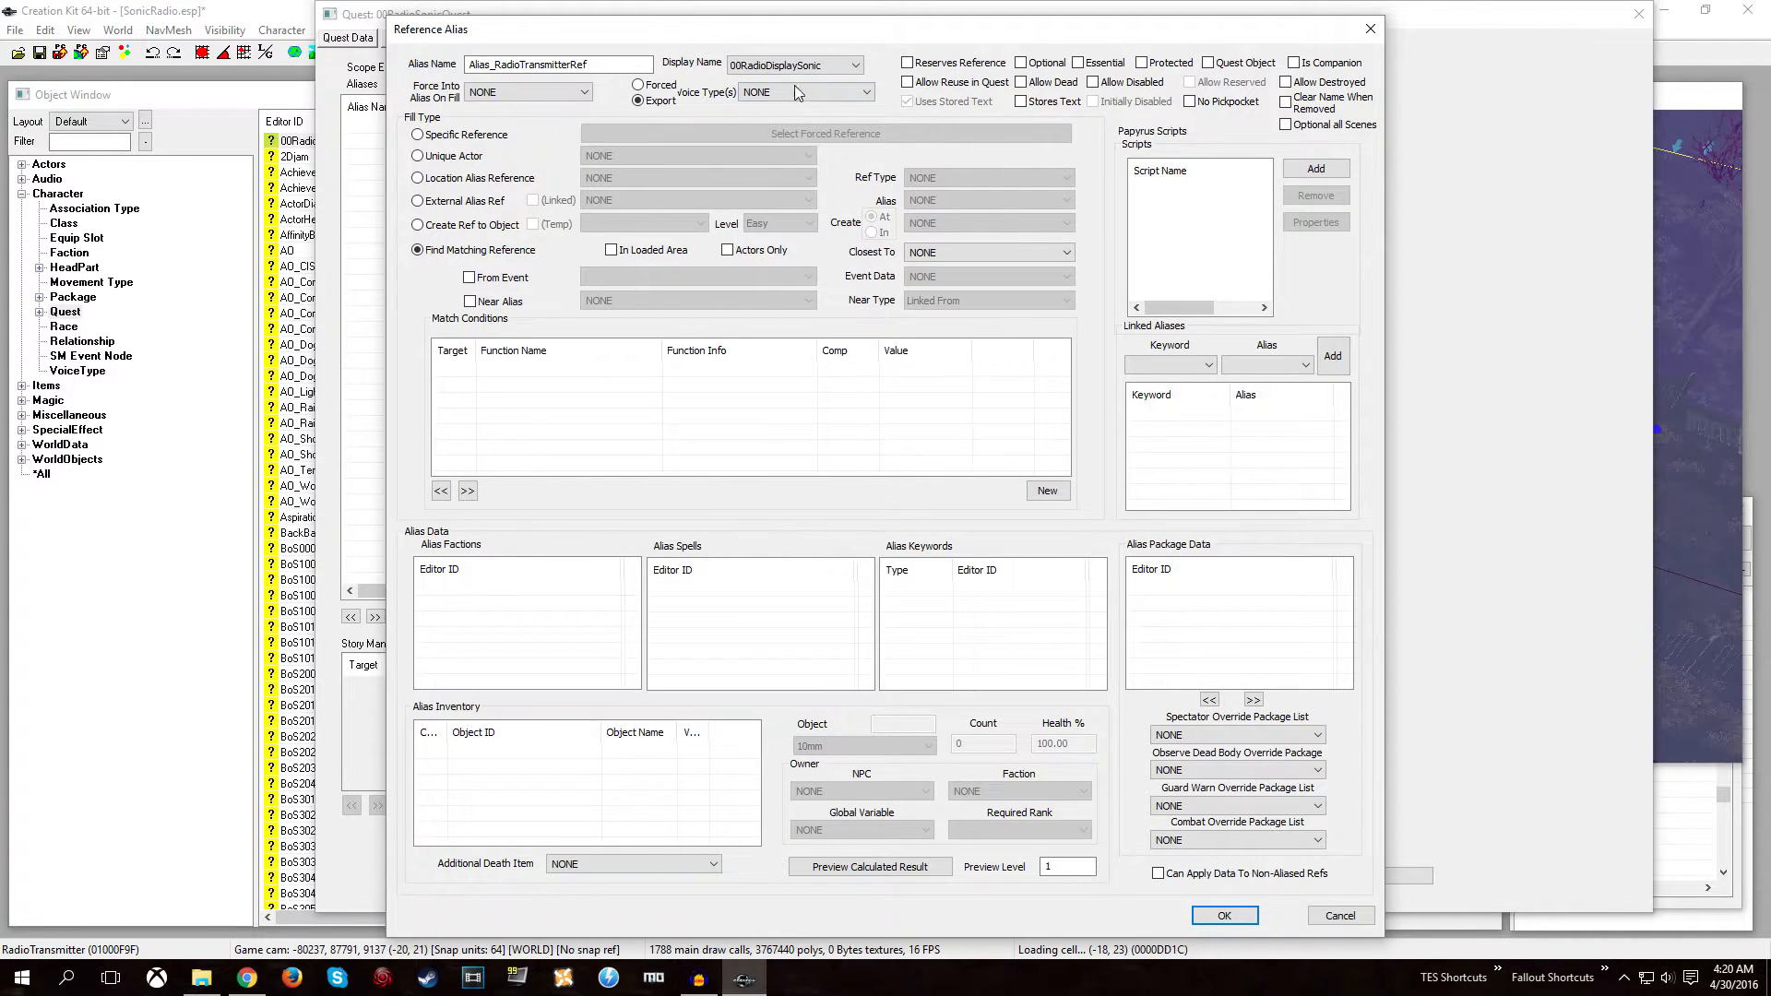
Fill the alias with a specific reference, picking the placed RadioTransmitter in the SanctuaryExt render view.
left_click(462, 136)
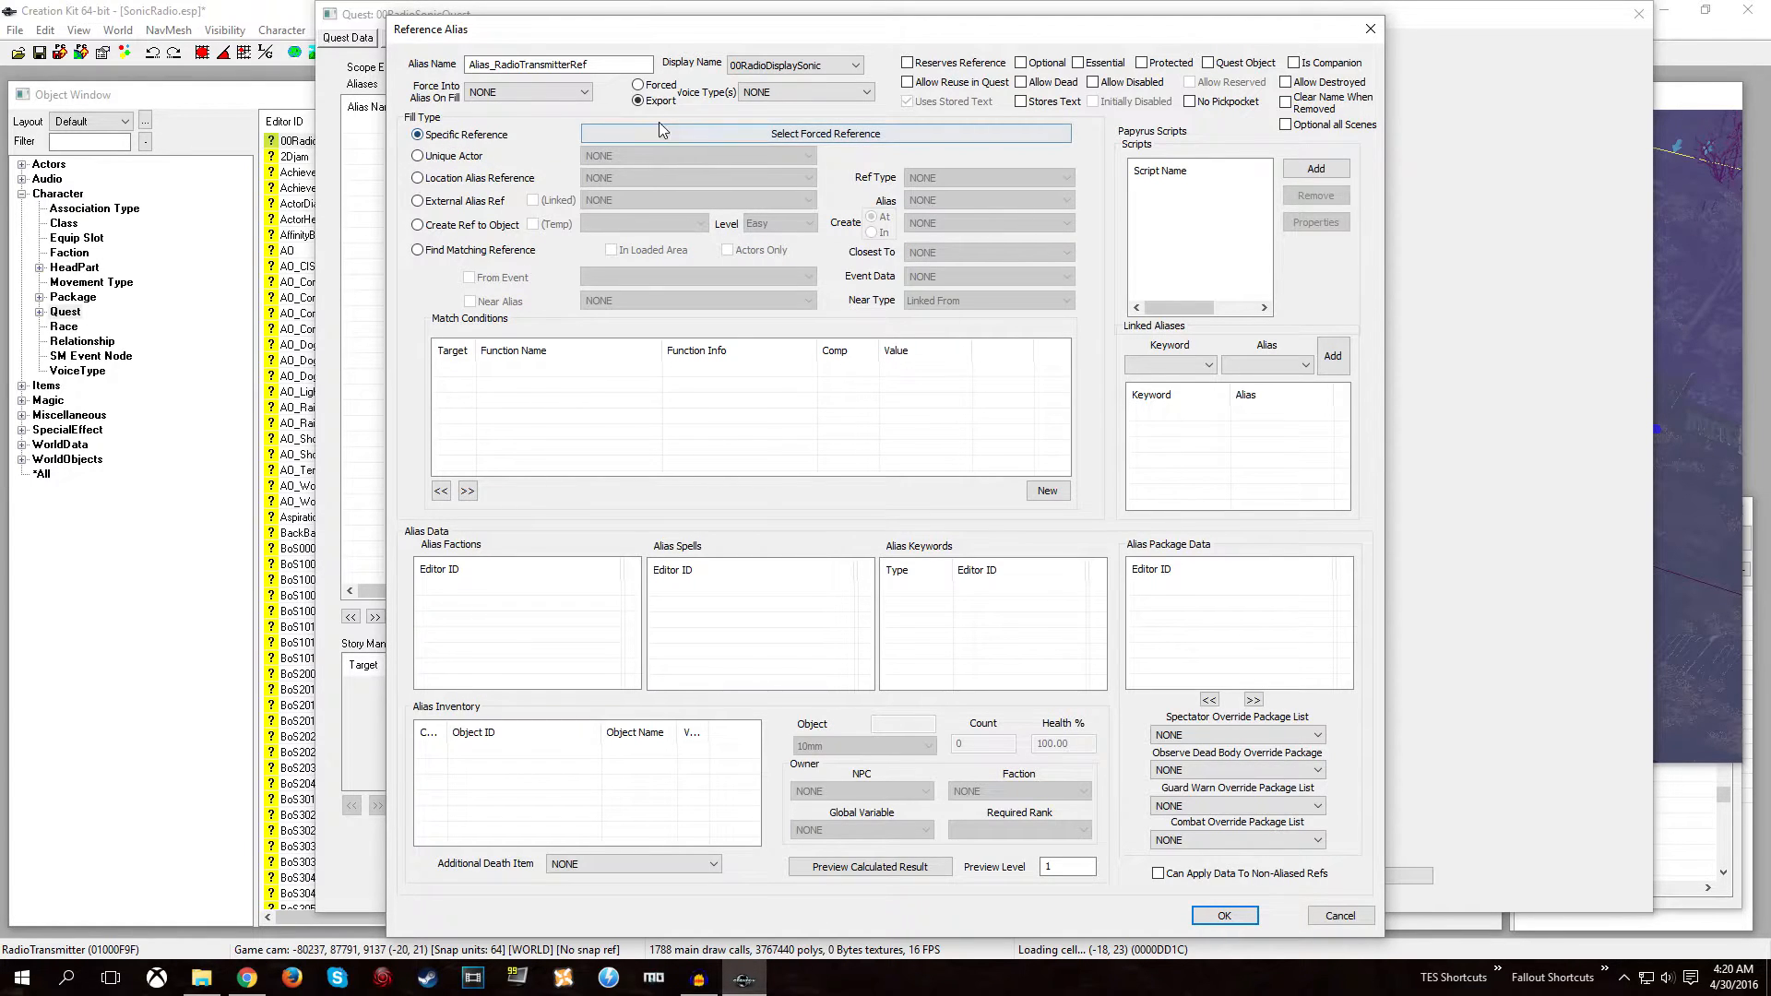
left_click(692, 136)
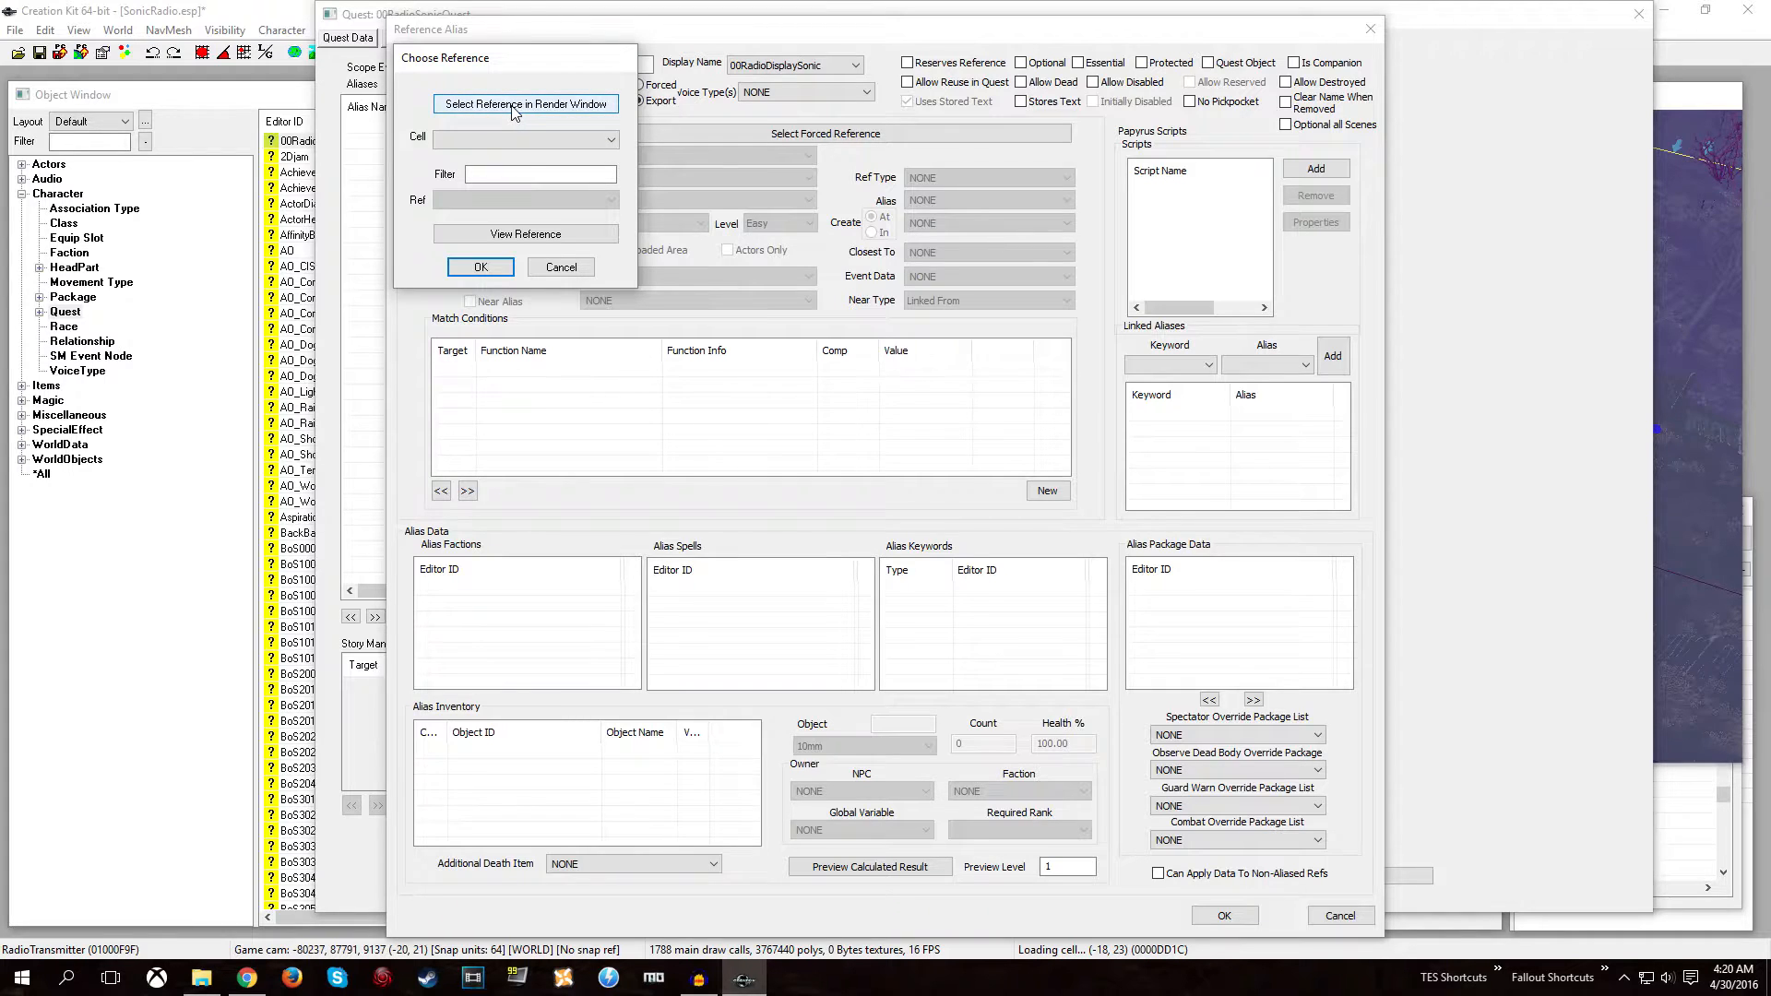
left_click(505, 140)
left_click(506, 140)
left_click(505, 140)
left_click(508, 143)
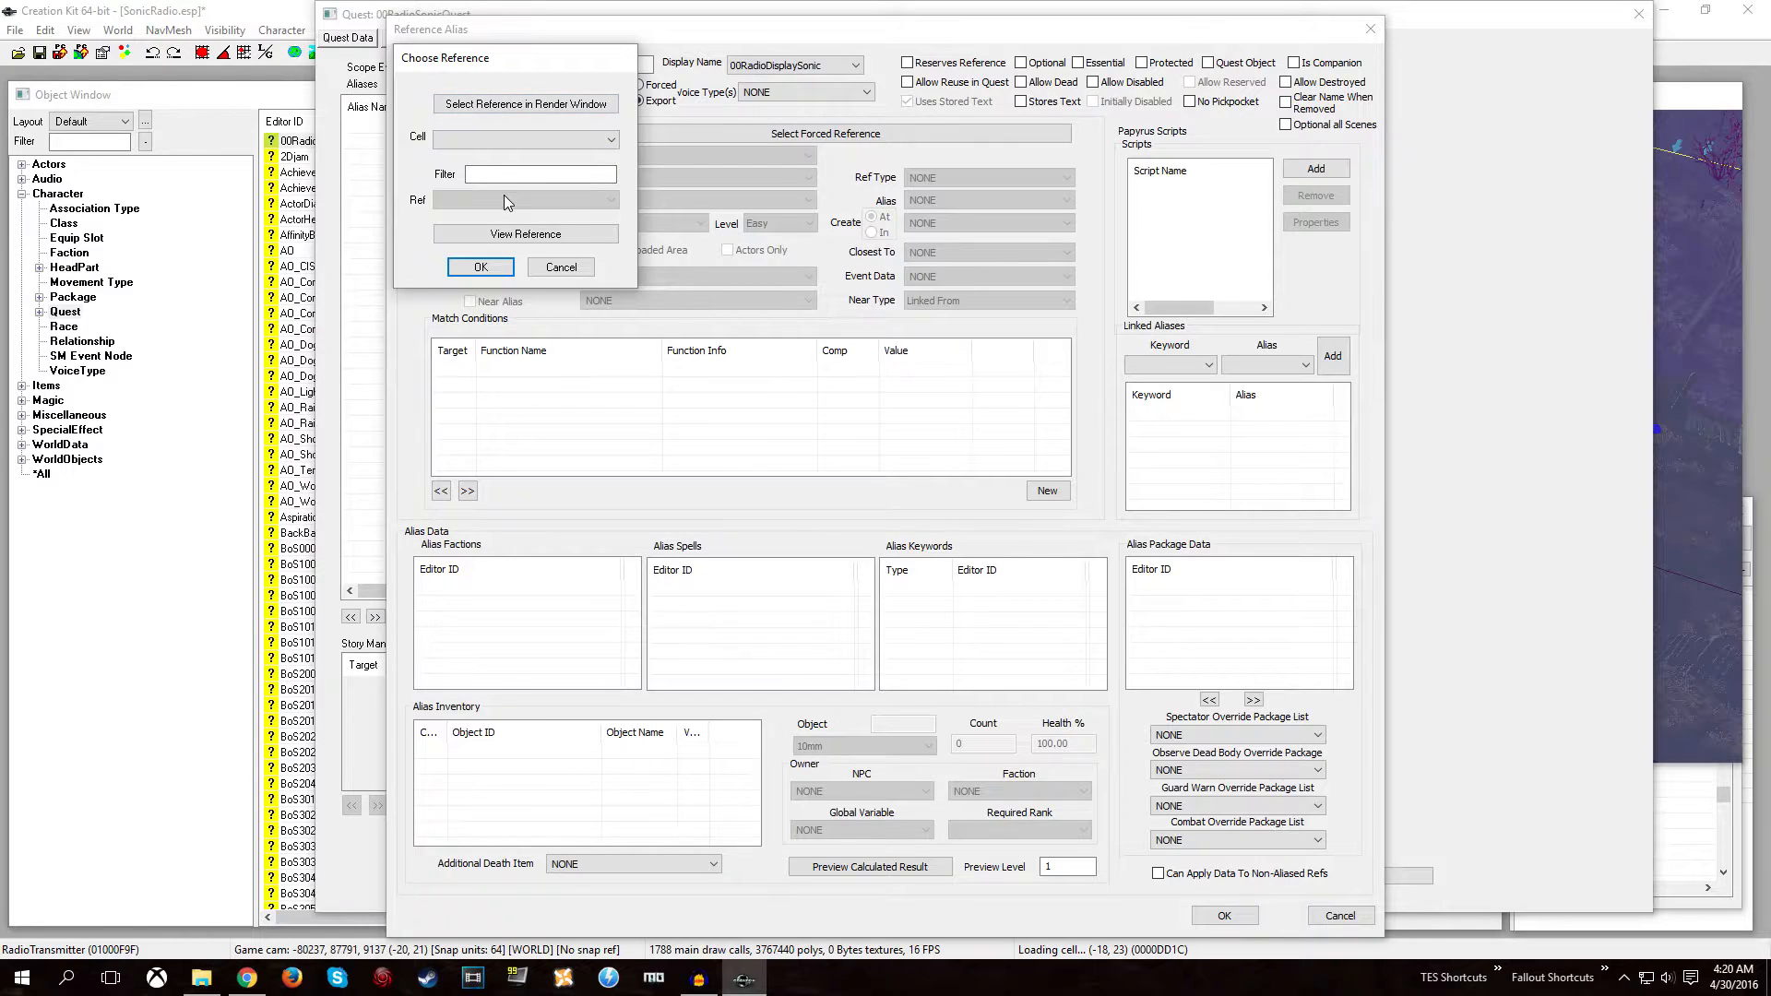
left_click(486, 104)
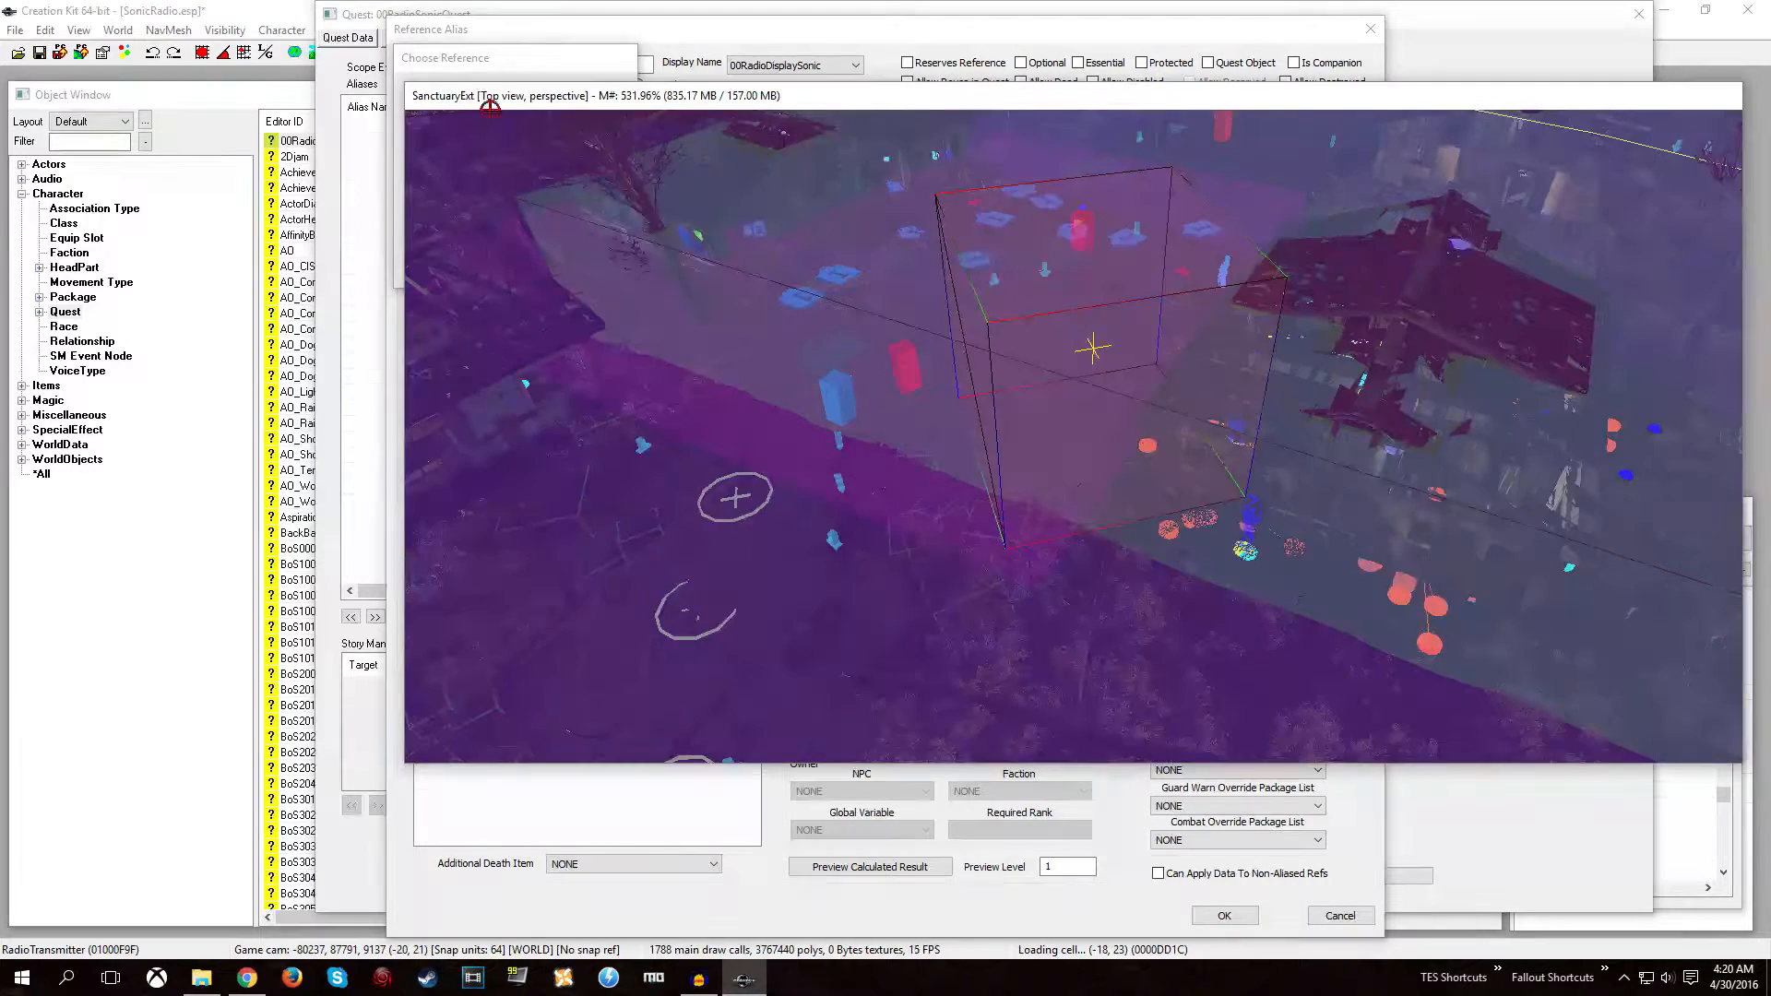
double_click(1039, 339)
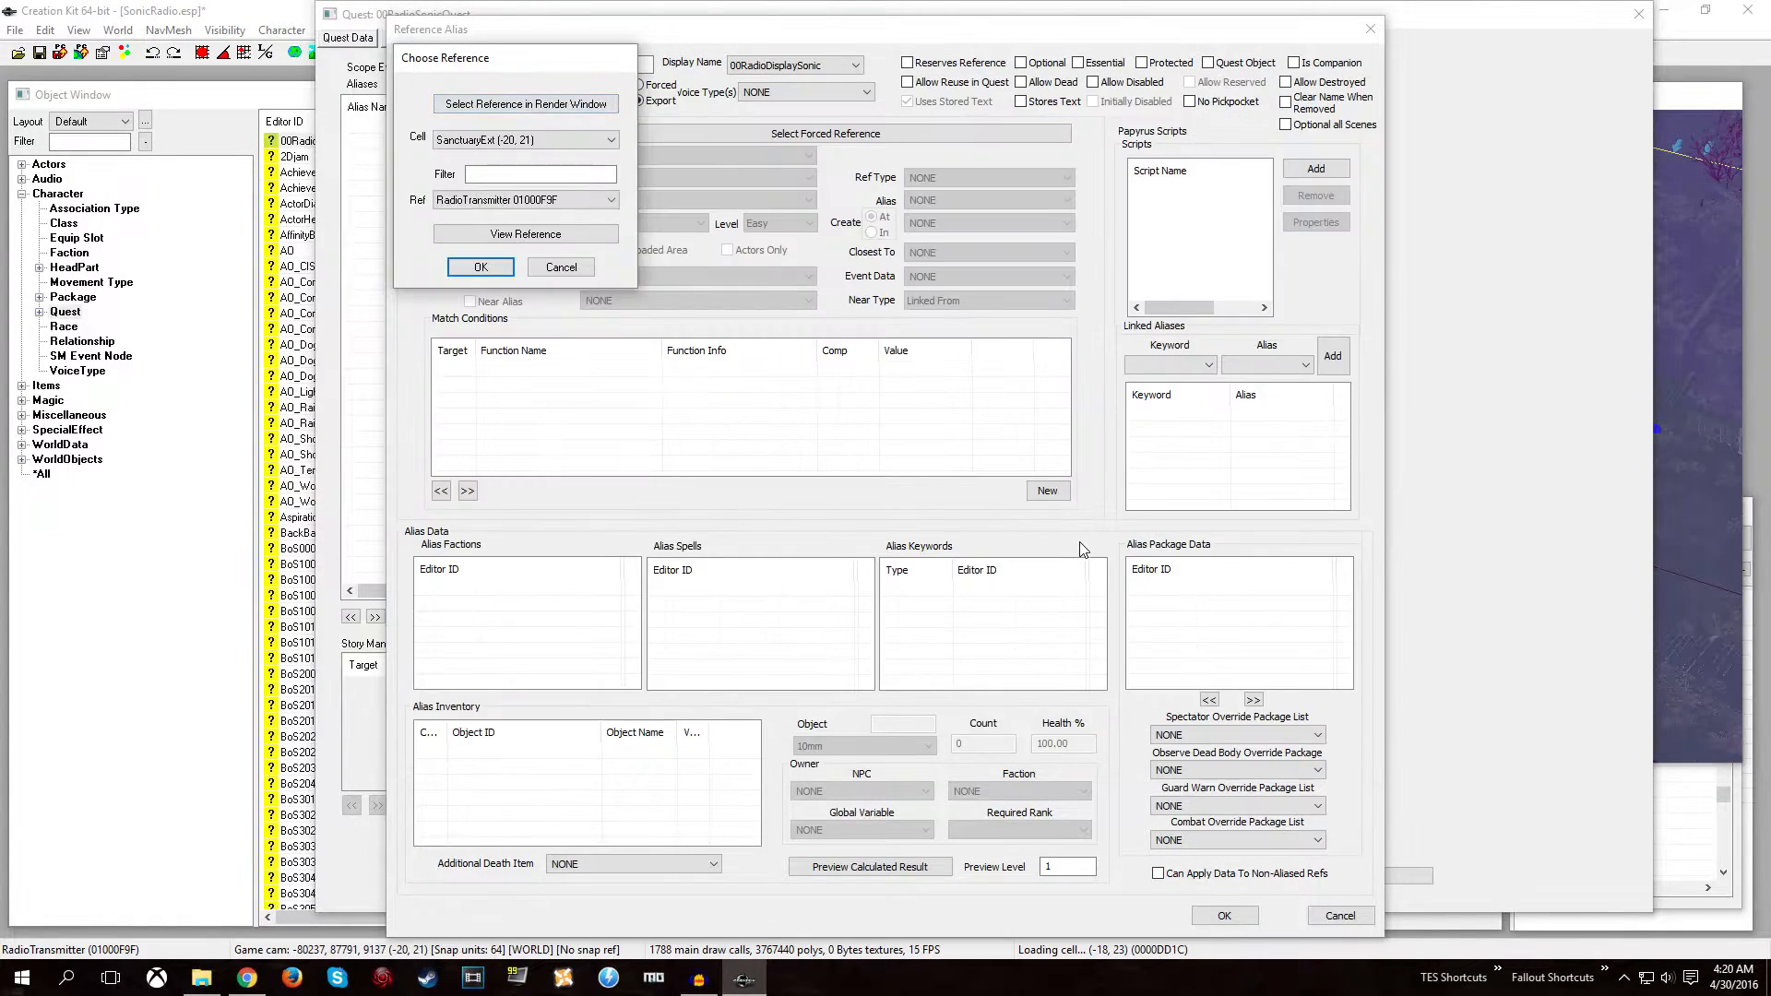
left_click(461, 206)
left_click(461, 205)
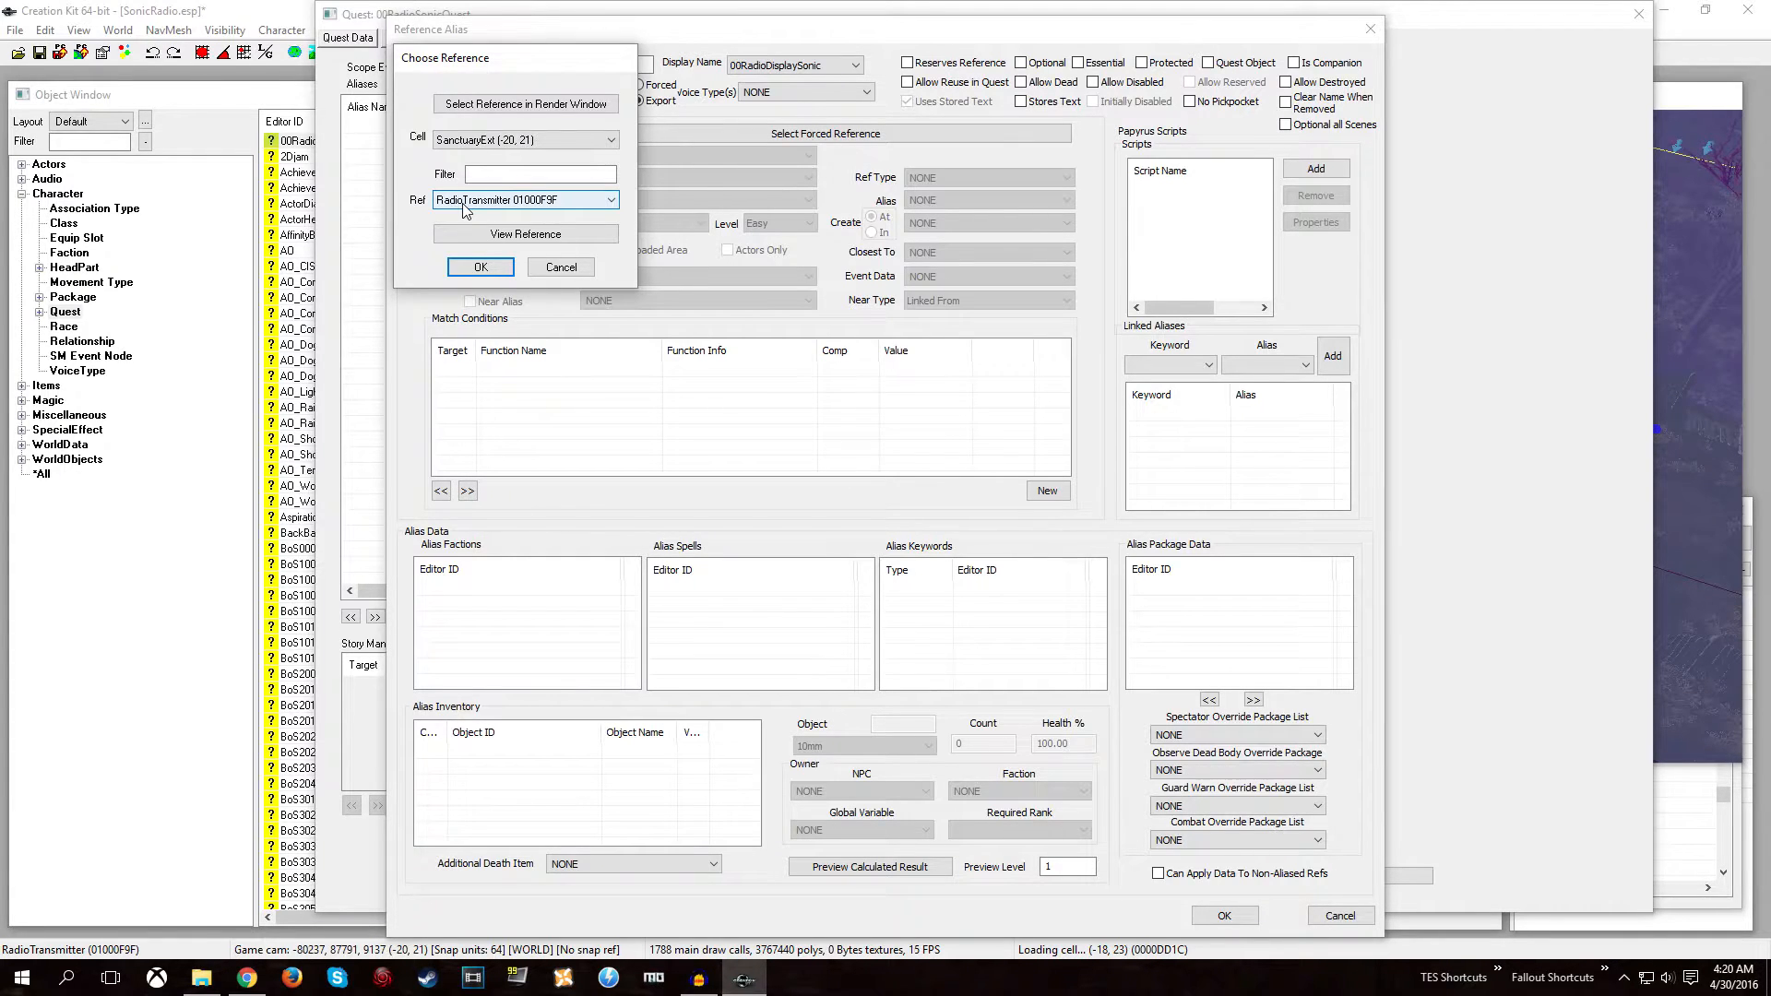
left_click(494, 270)
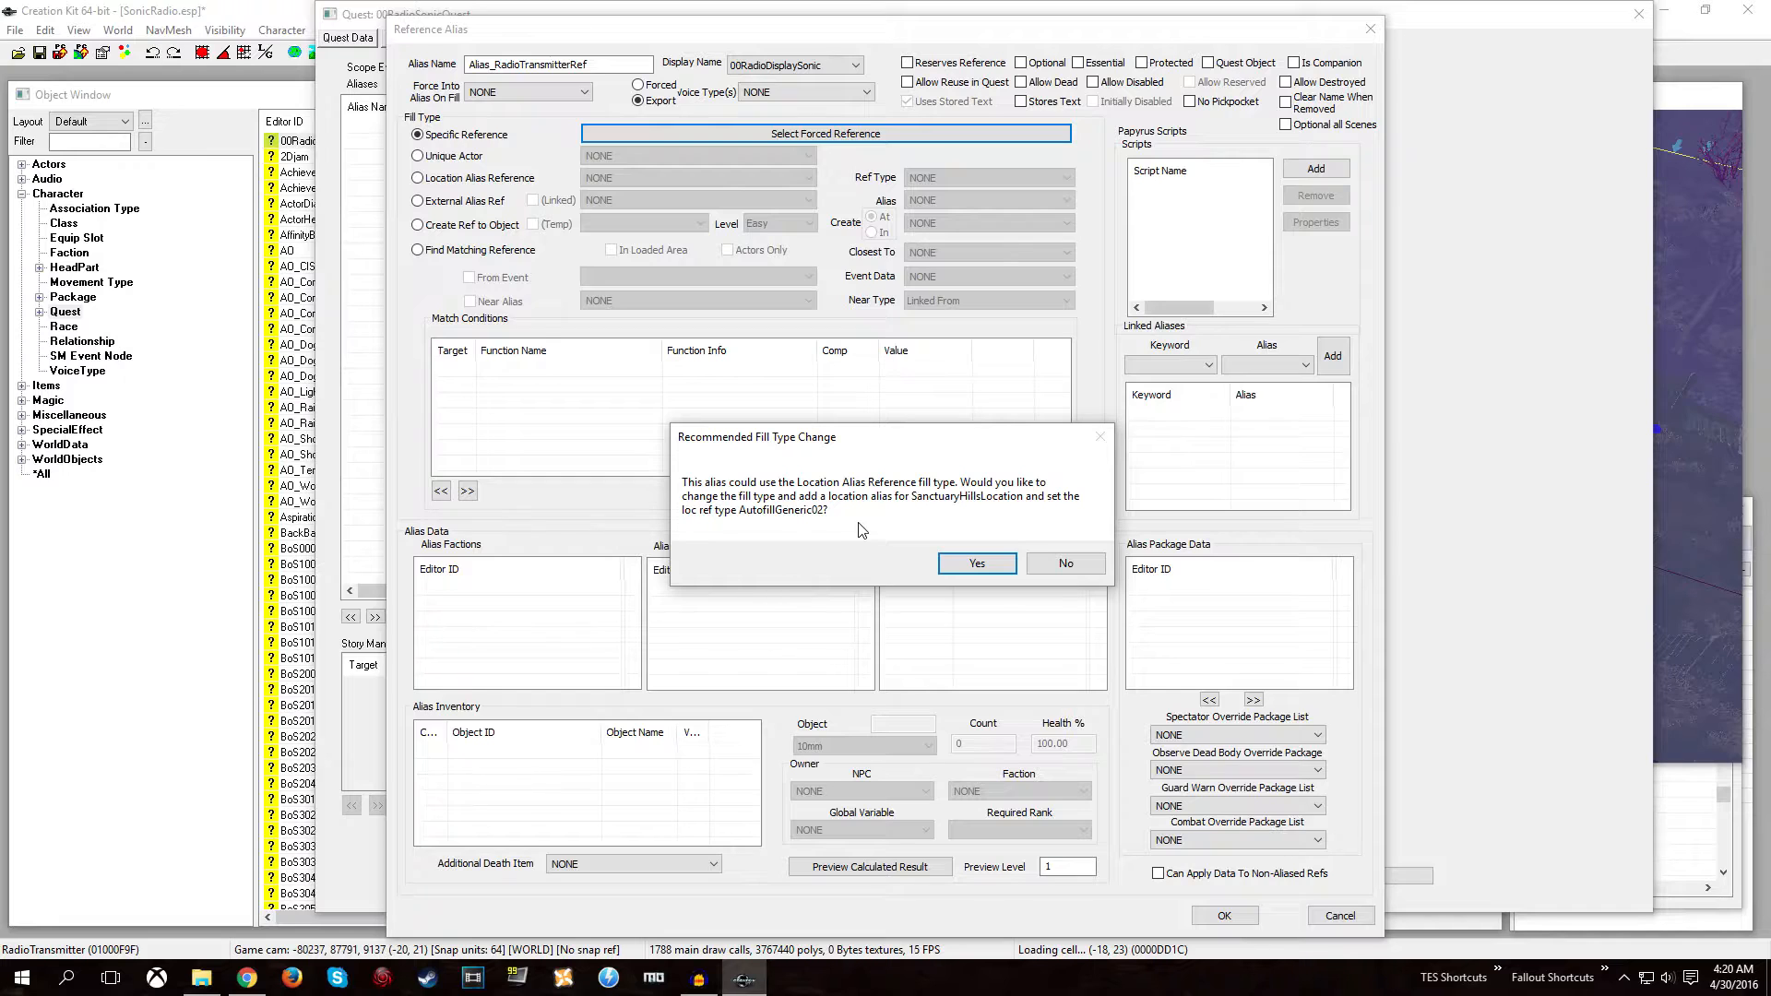
Decline the recommended change to a location alias fill type, then accept the alias and the quest.
left_click(1054, 564)
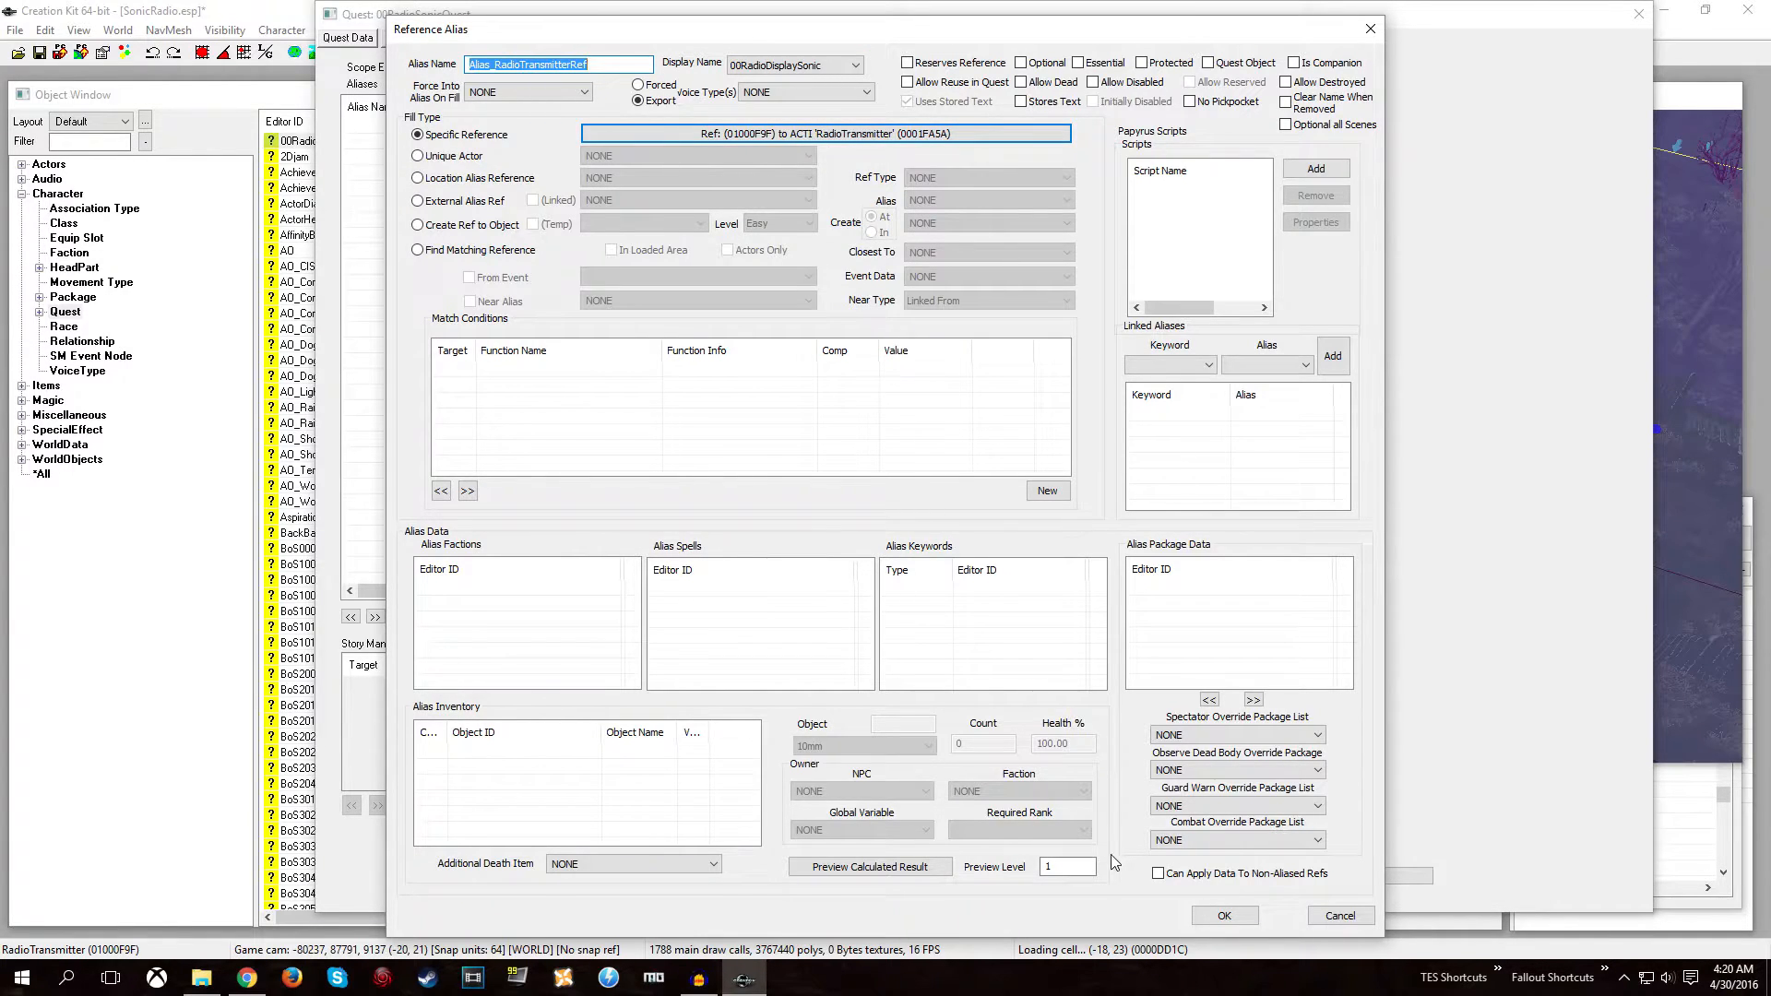
left_click(1221, 916)
left_click(1189, 876)
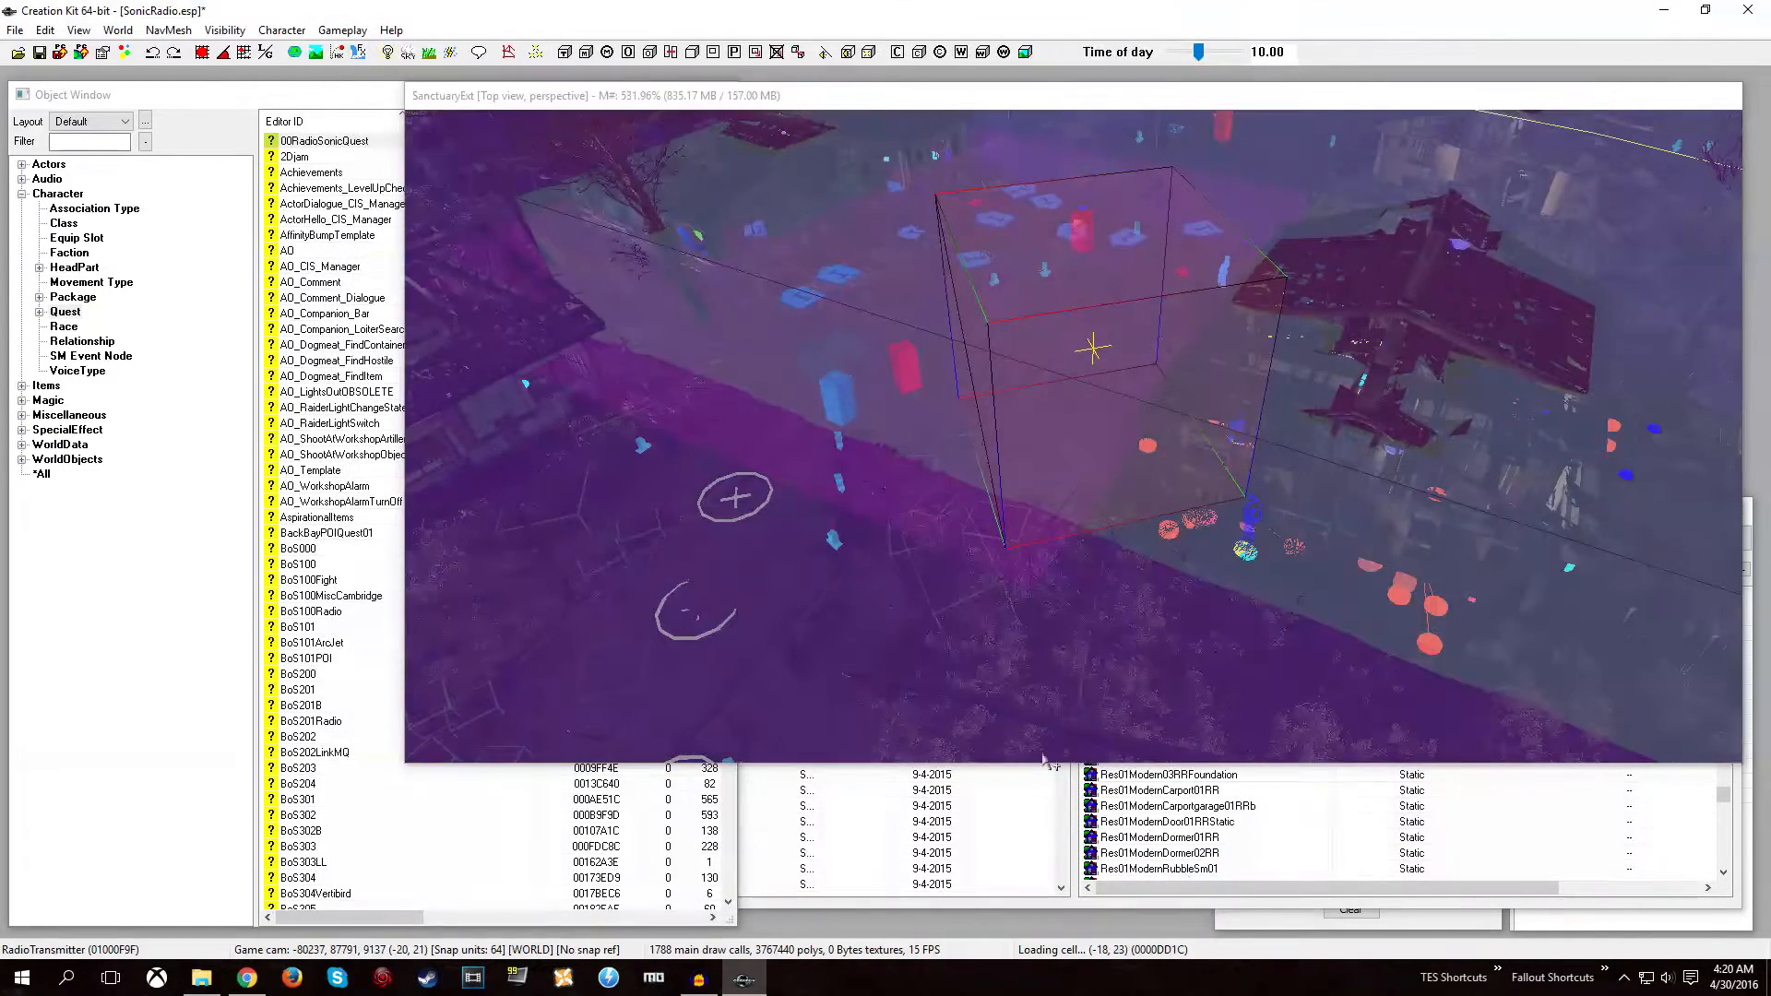
Set the placed radio transmitter's reference editor ID to 00RadioSonicTransmitterRef.
double_click(1076, 350)
left_click(860, 258)
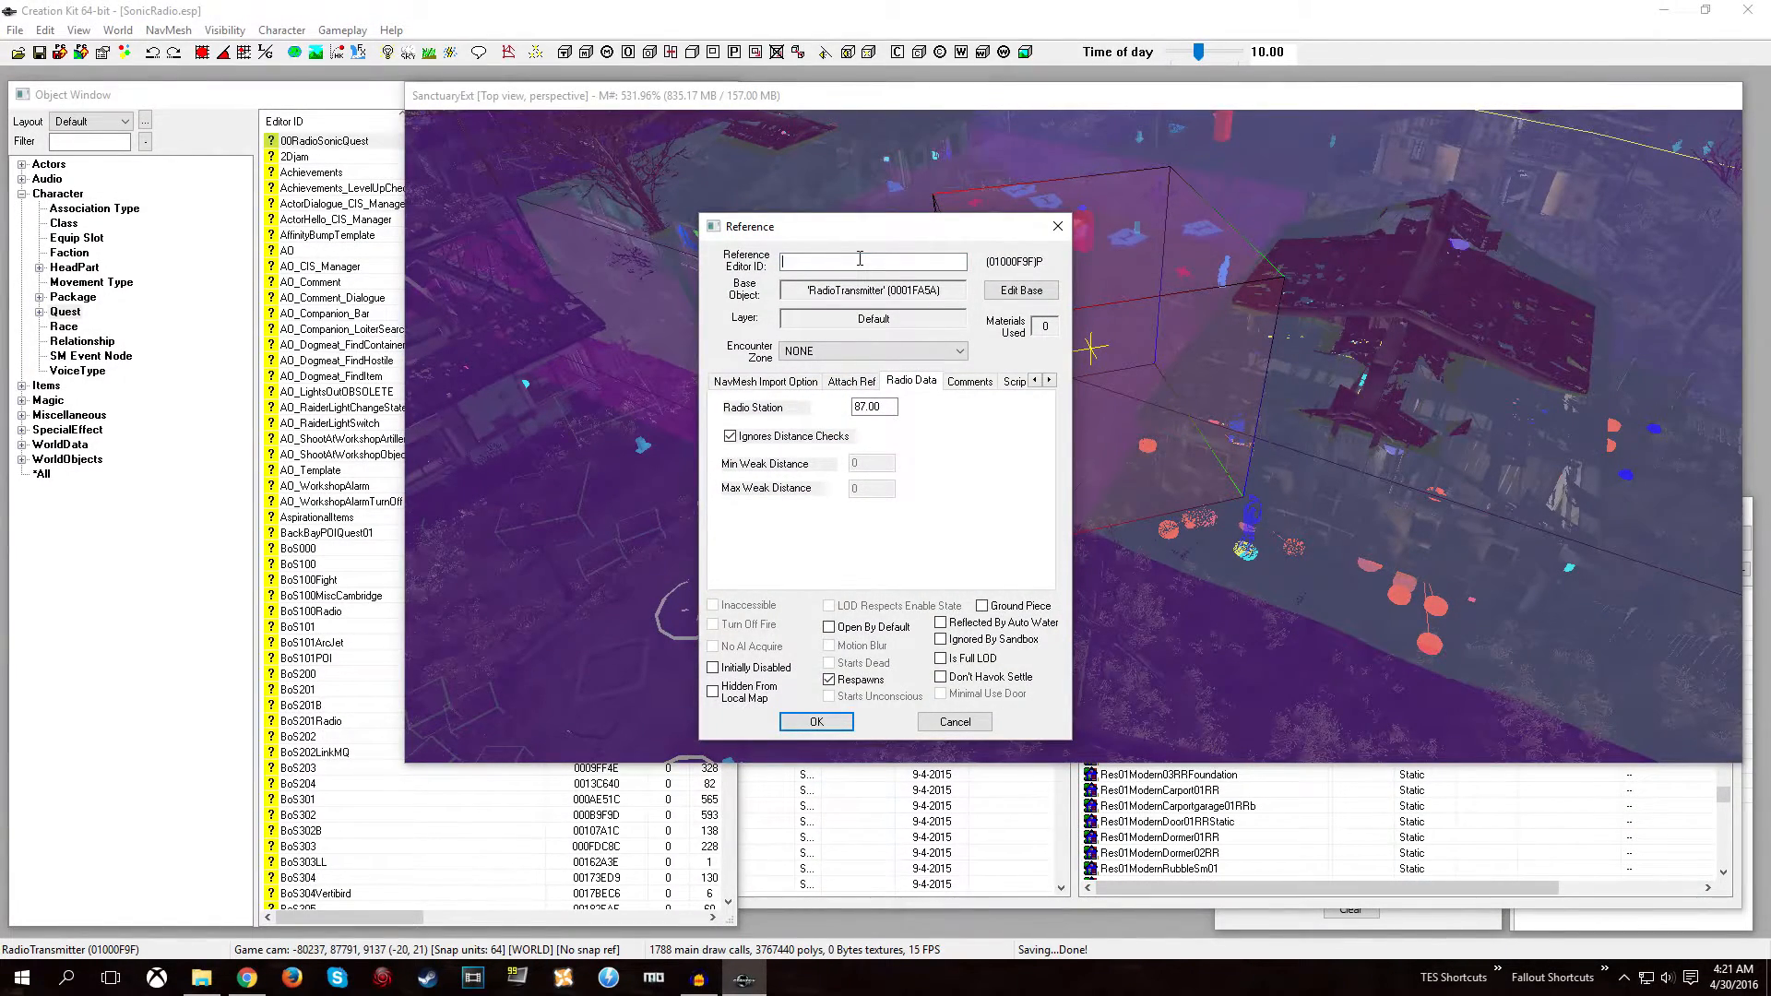
type("00")
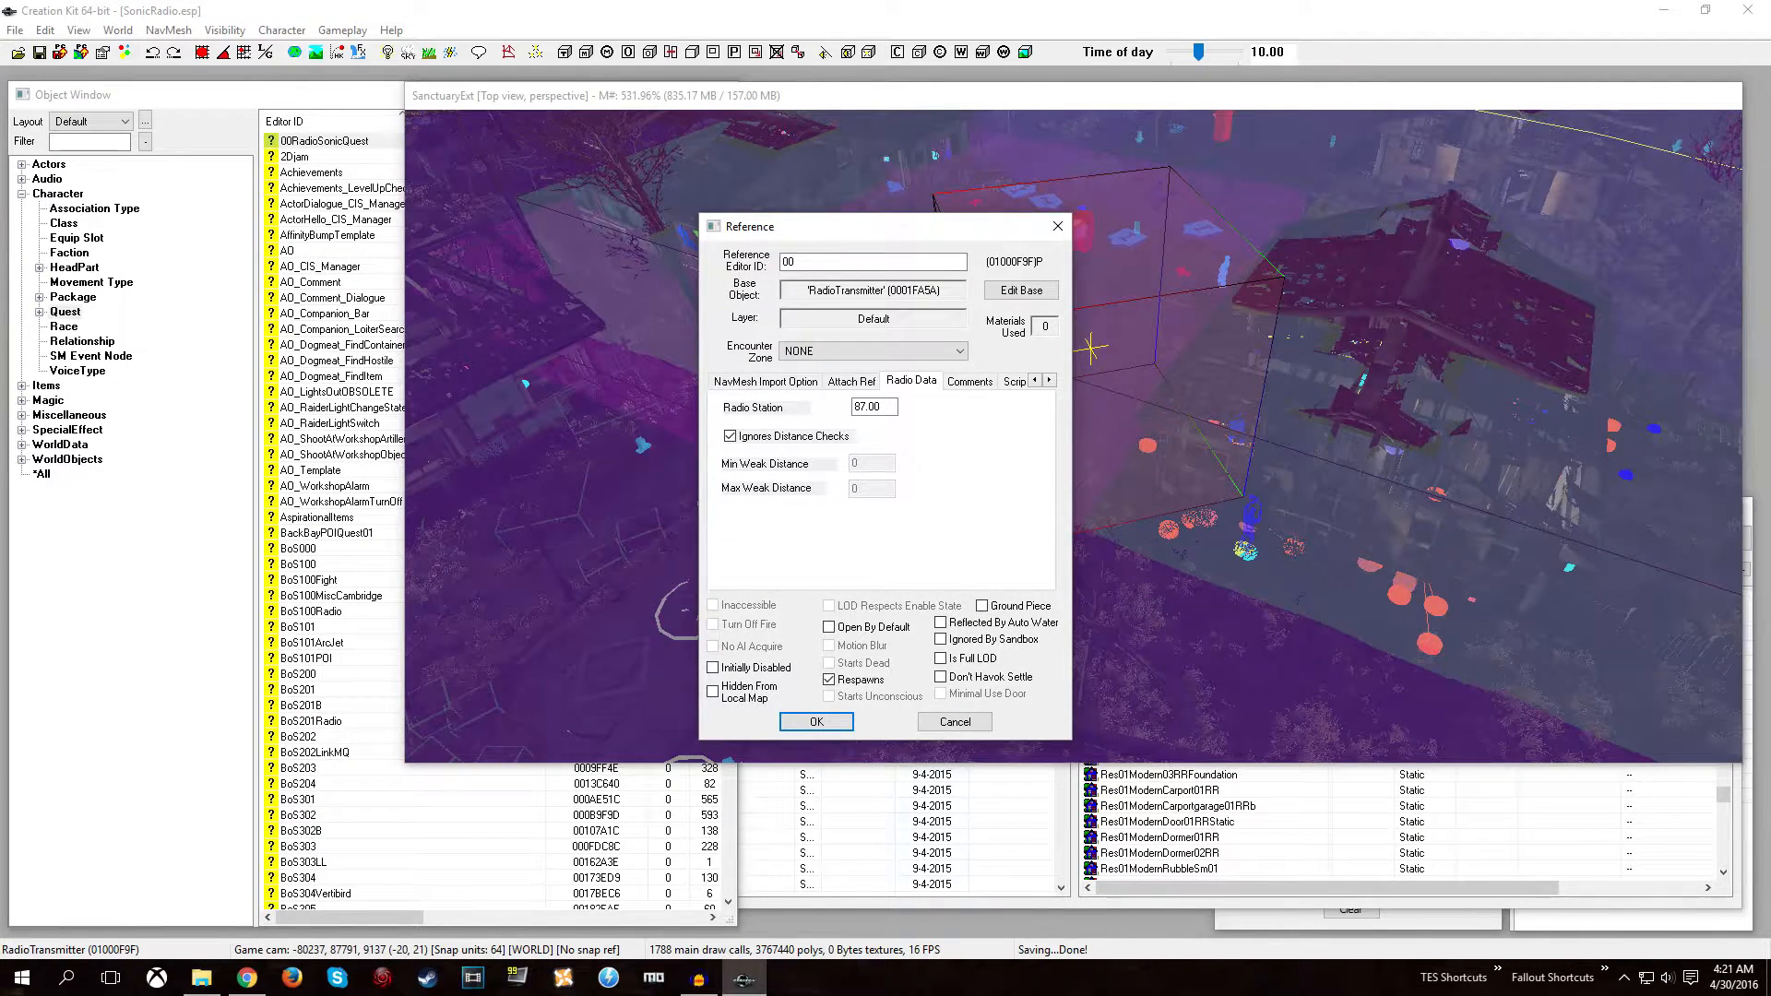
type("RadioSonicTransmitterRef")
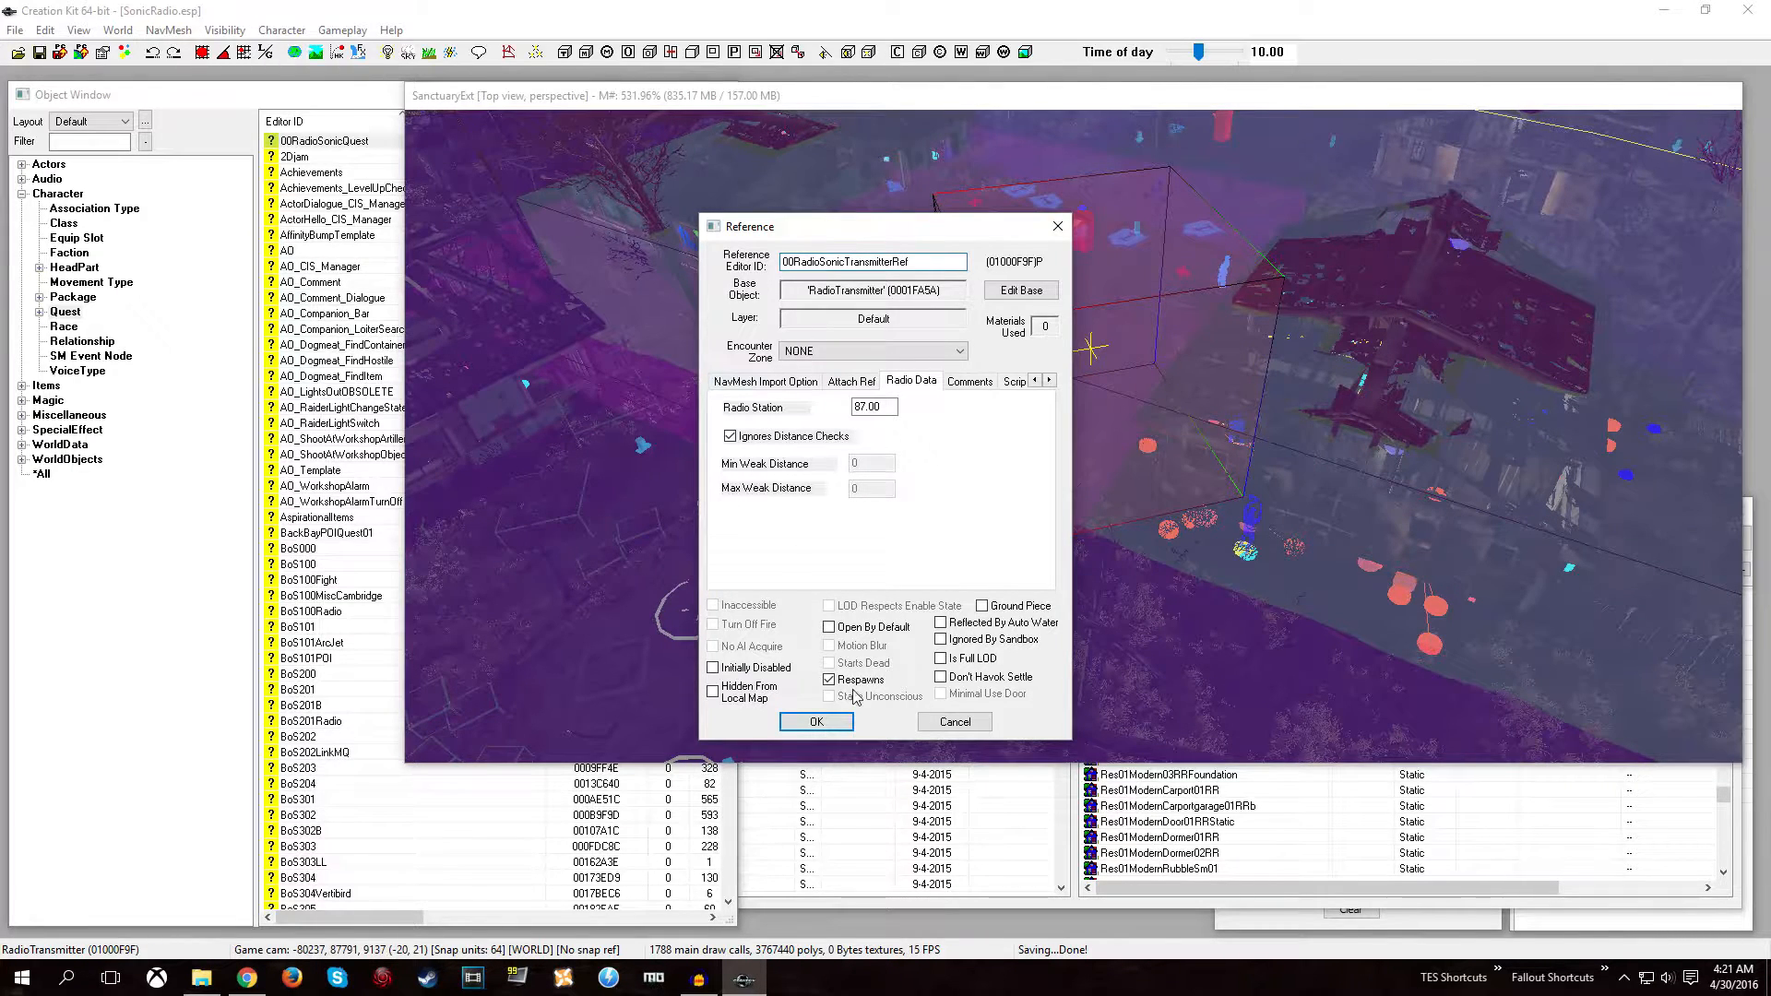
left_click(816, 719)
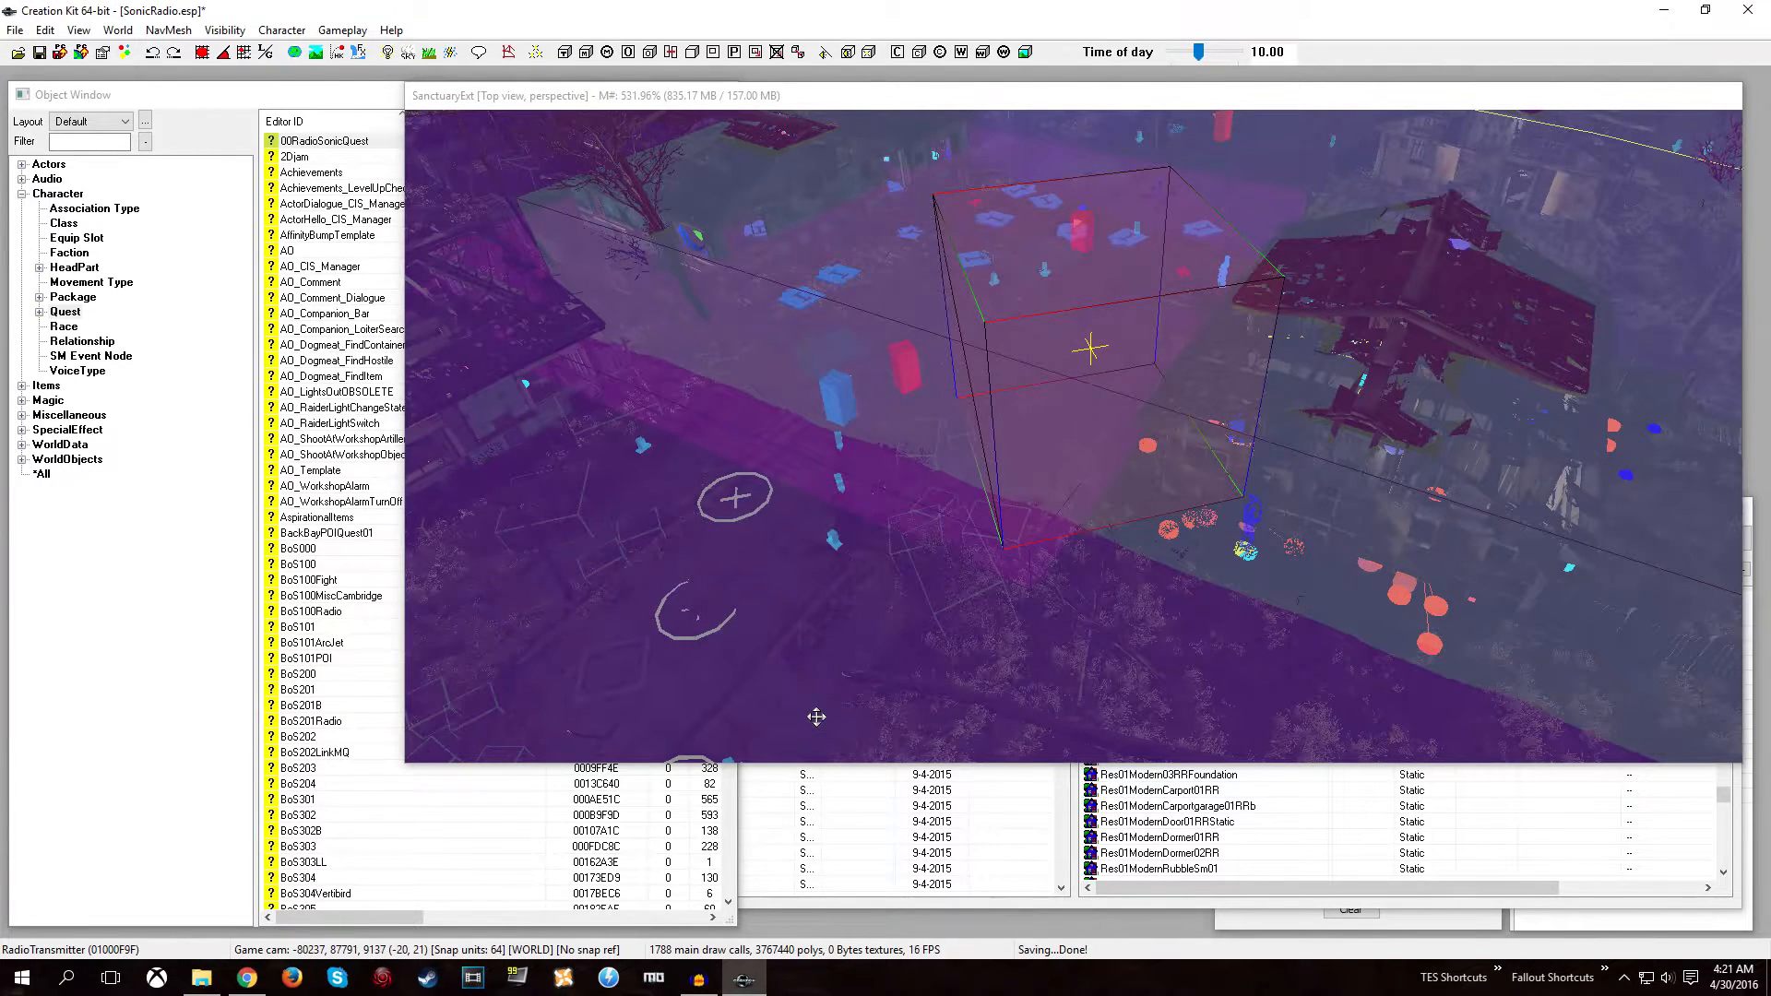
Reopen 00RadioSonicQuest and check which forced reference its transmitter alias uses.
double_click(307, 141)
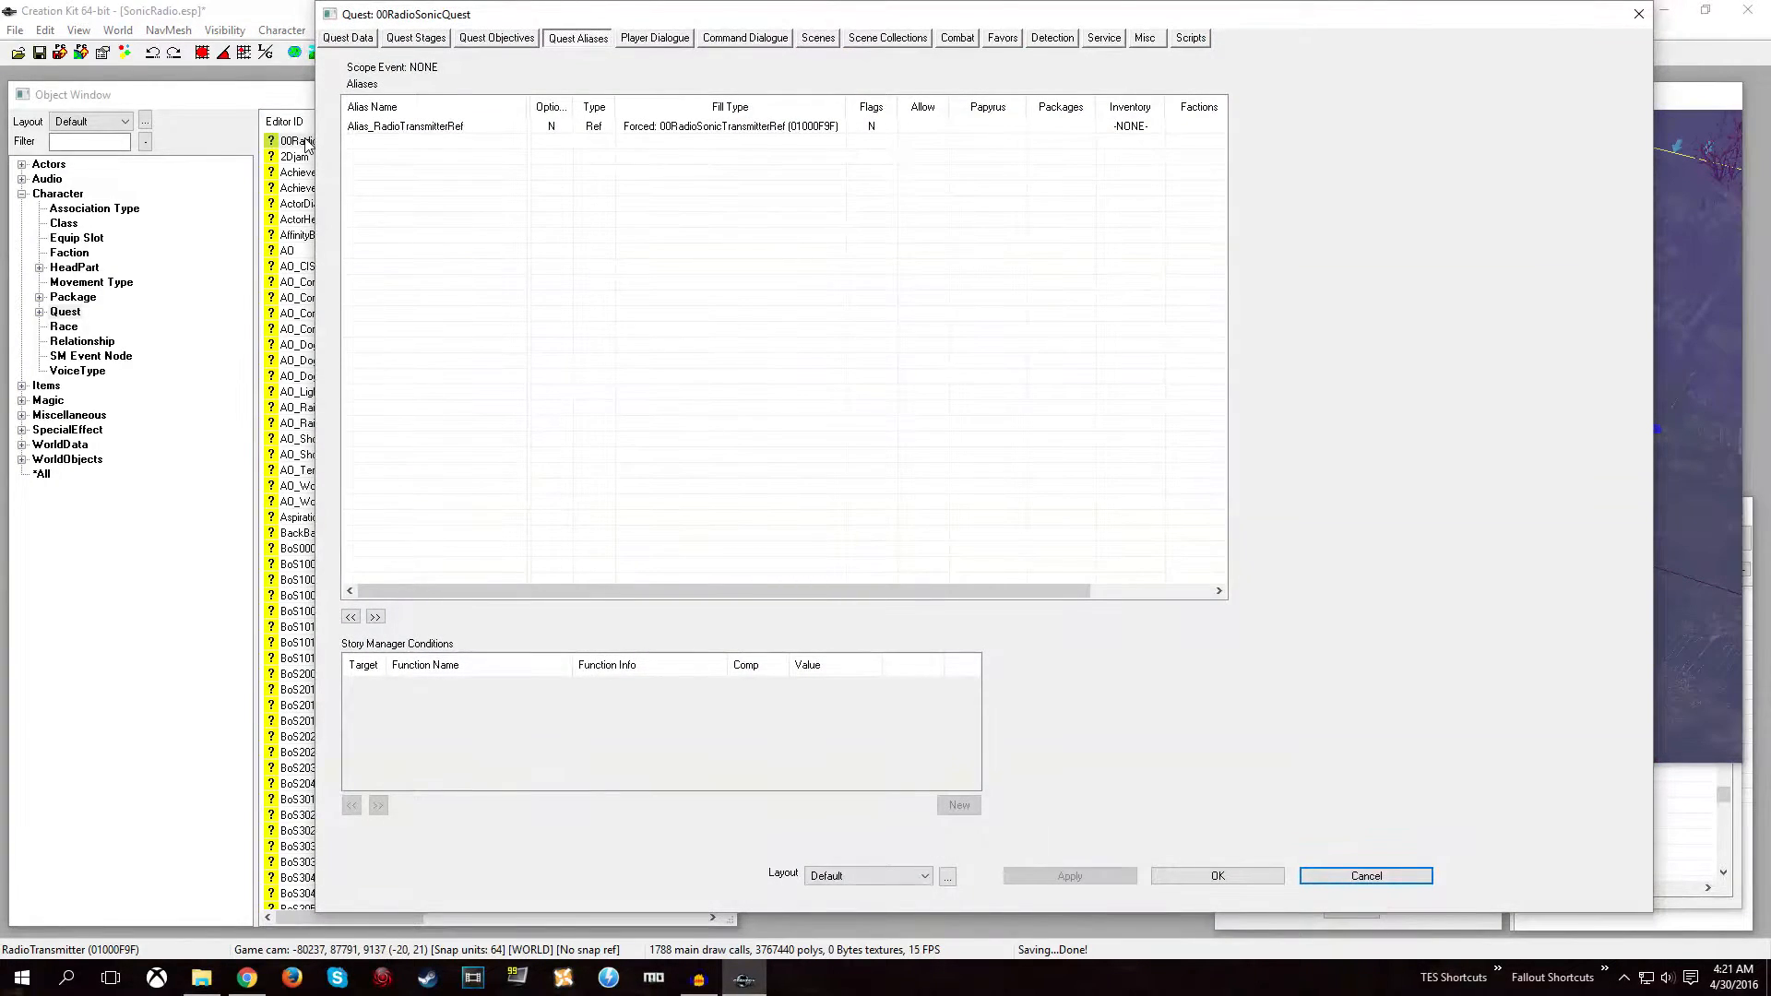
double_click(579, 127)
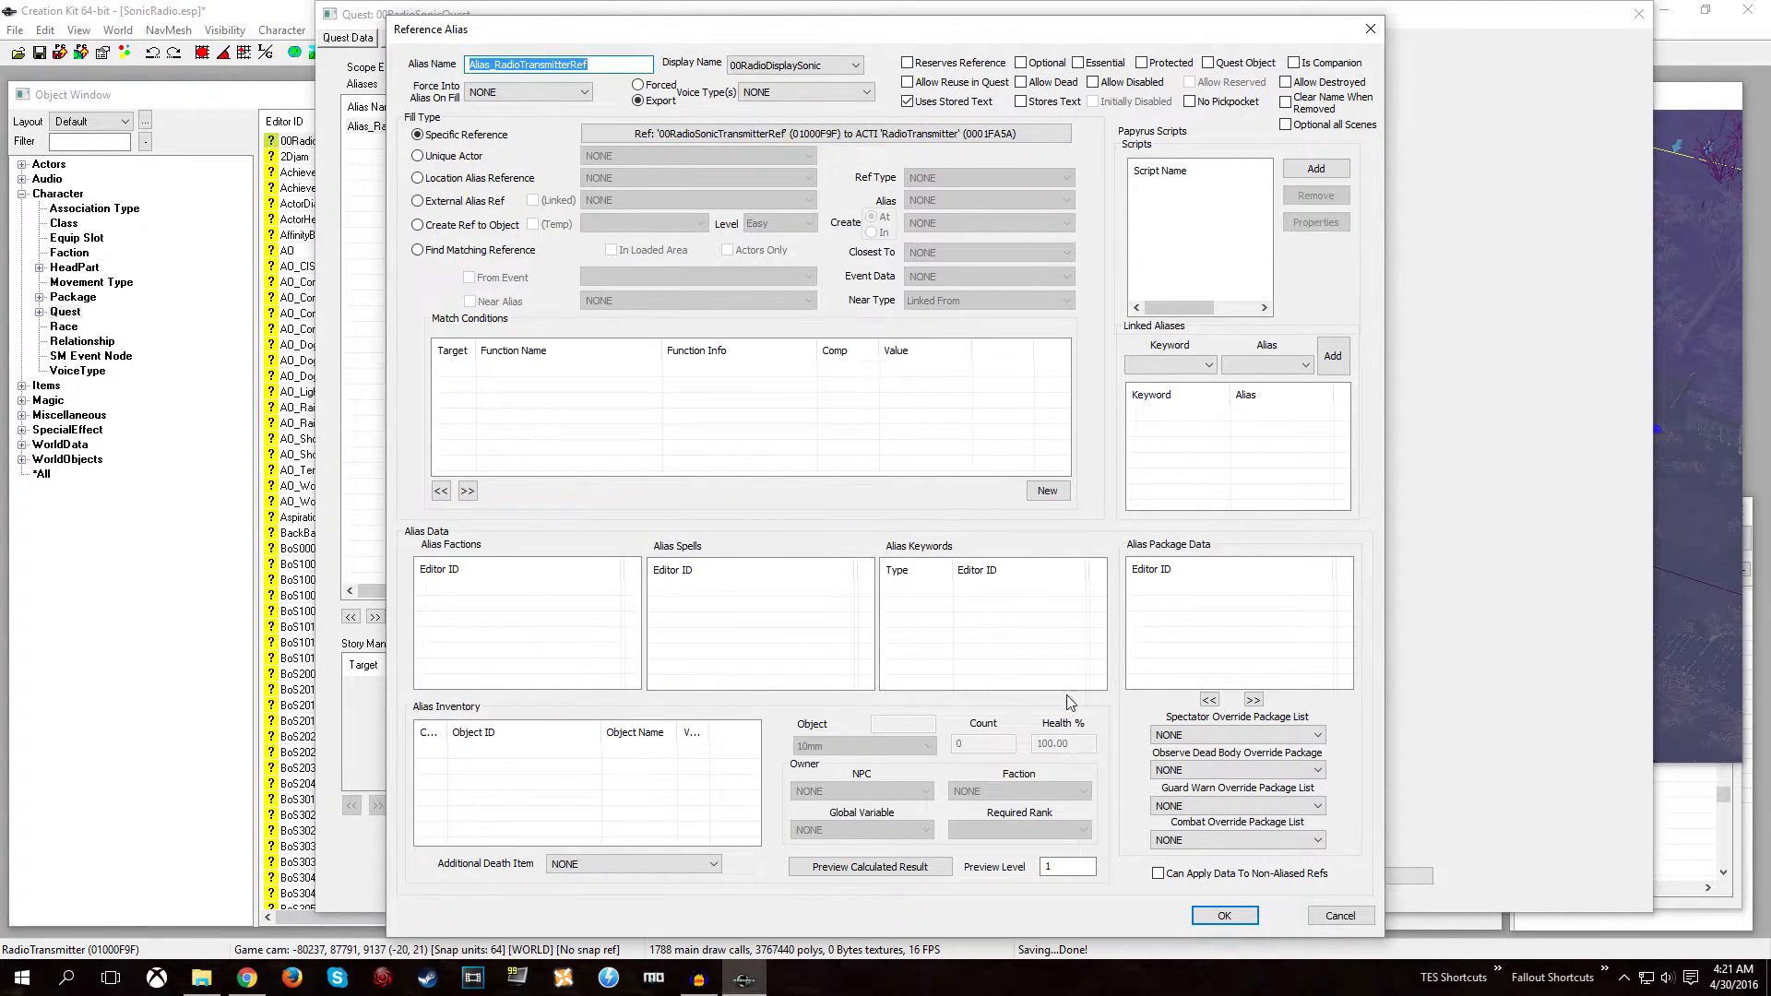
left_click(1199, 915)
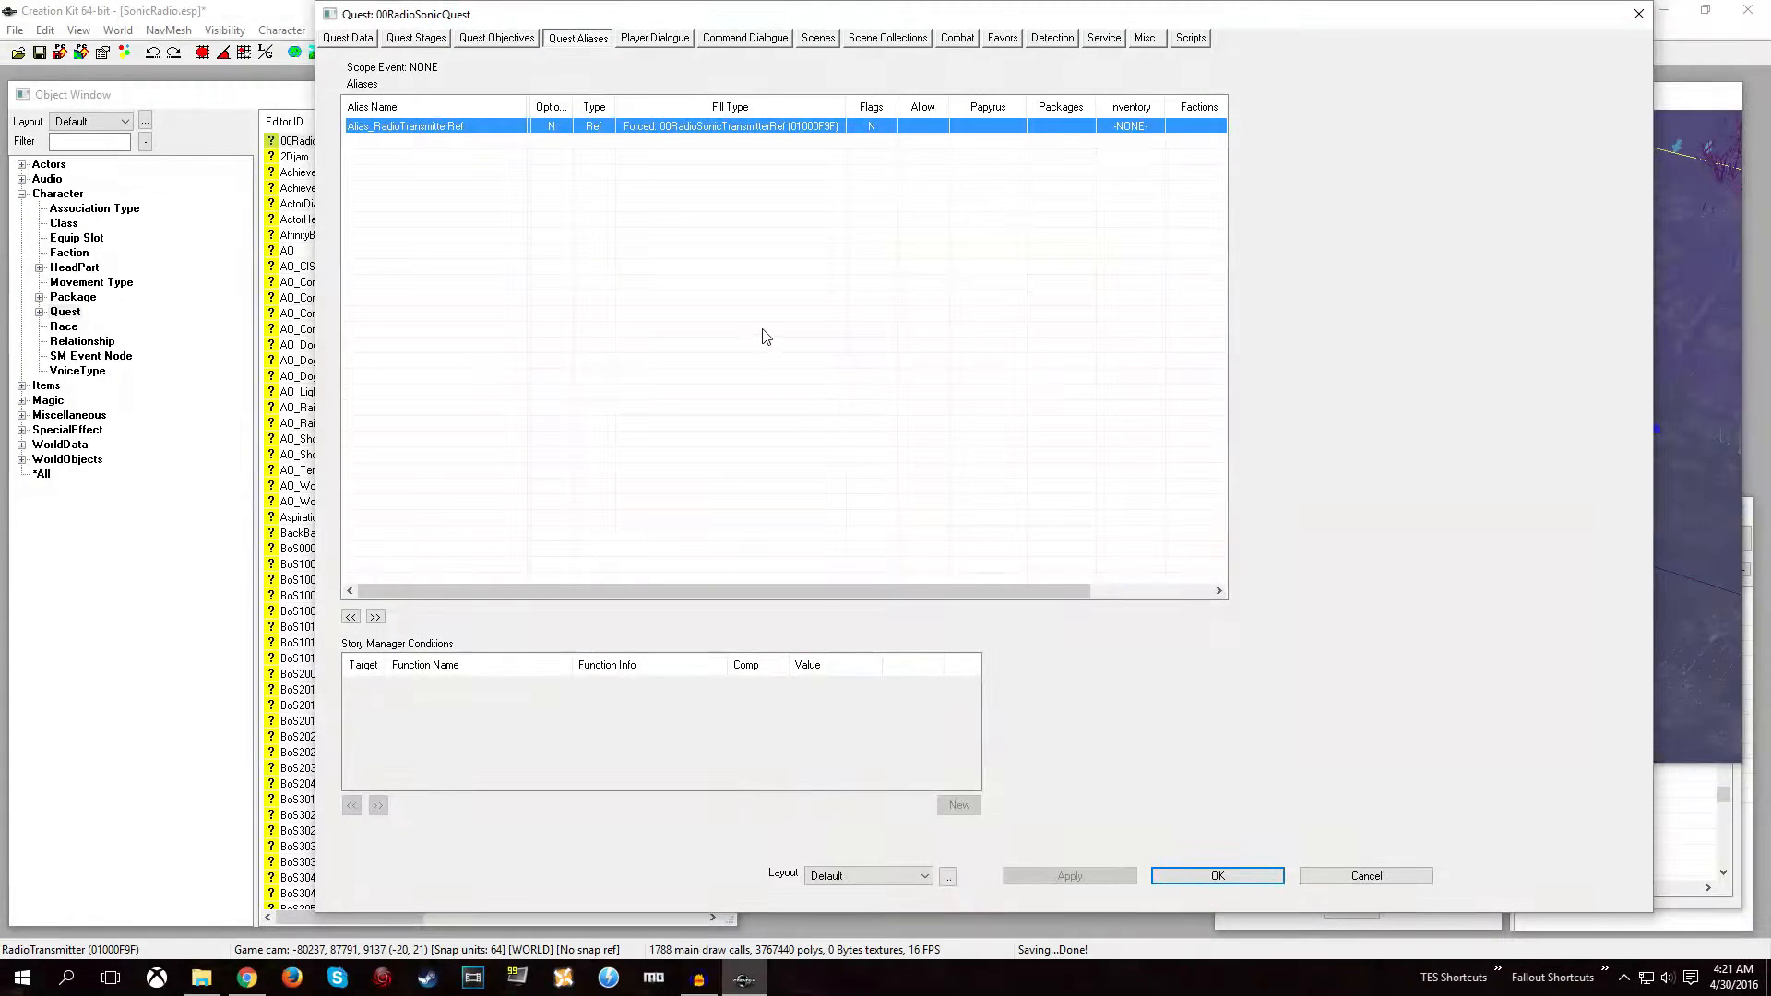
Attach the existing RadioInstituteQuestScript to 00RadioSonicQuest, filtering the scripts by "radioin" and leaving its properties at their defaults.
left_click(1191, 38)
left_click(616, 73)
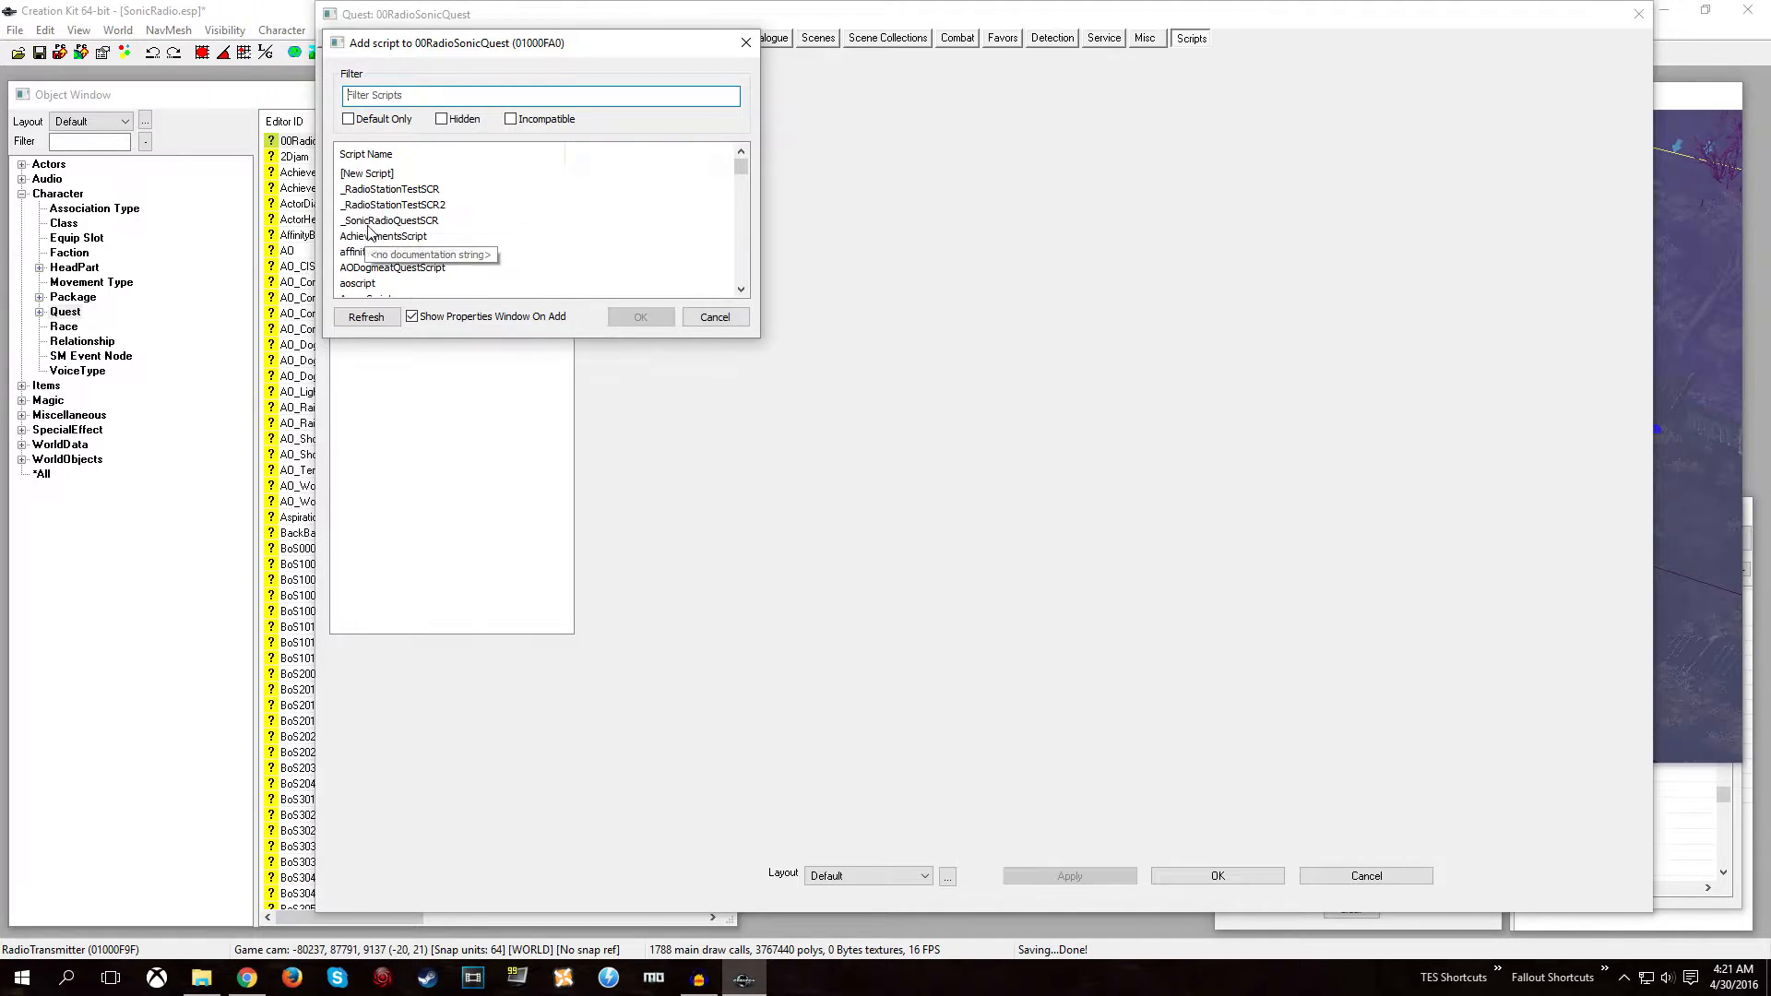
left_click(390, 224)
left_click(391, 235)
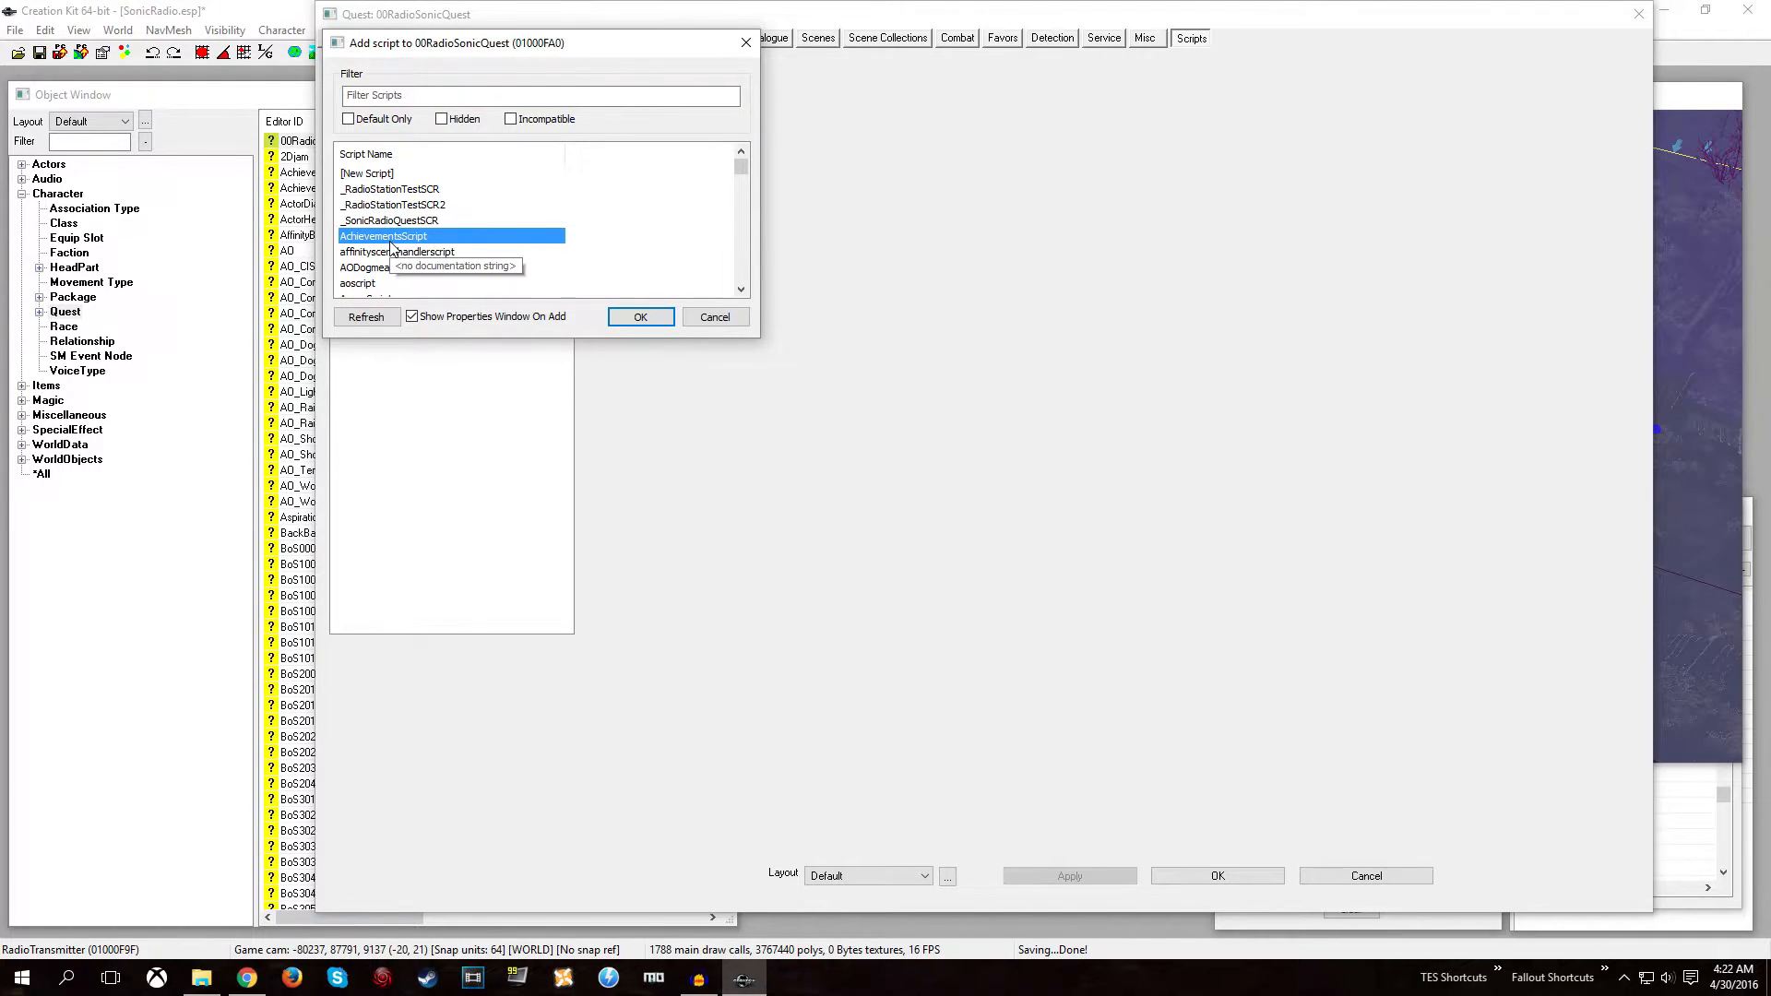
left_click(410, 96)
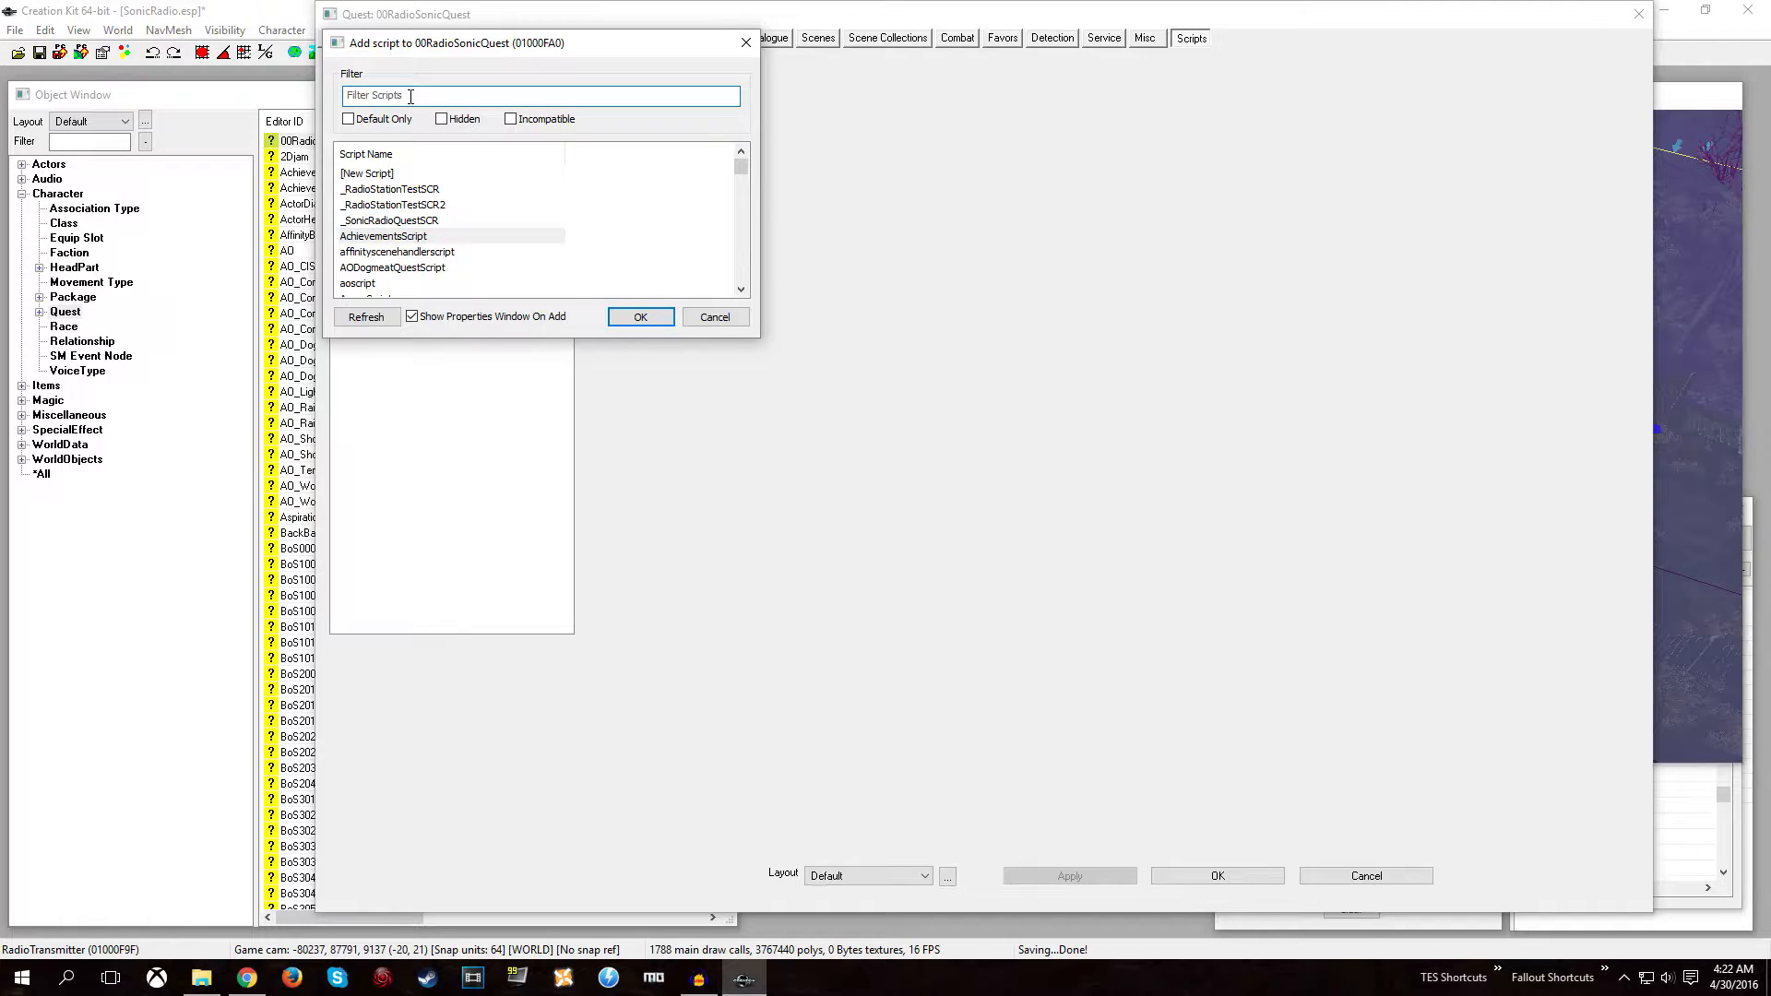
type("radioin")
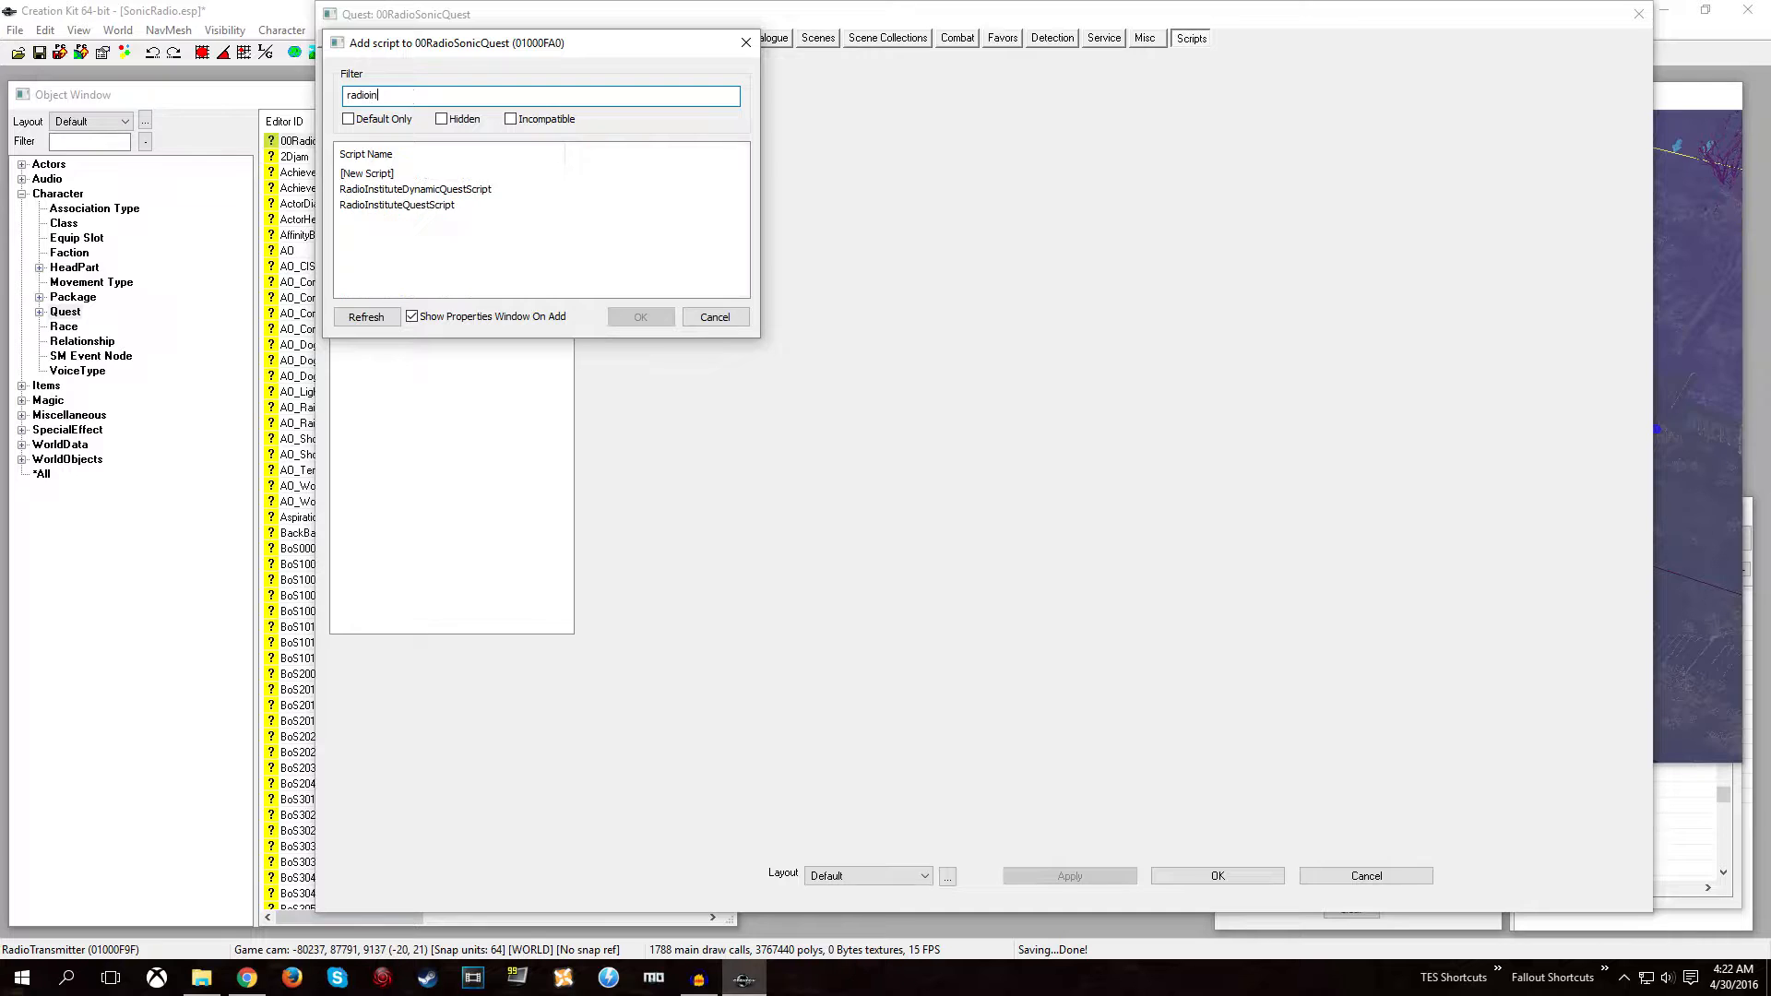
double_click(397, 205)
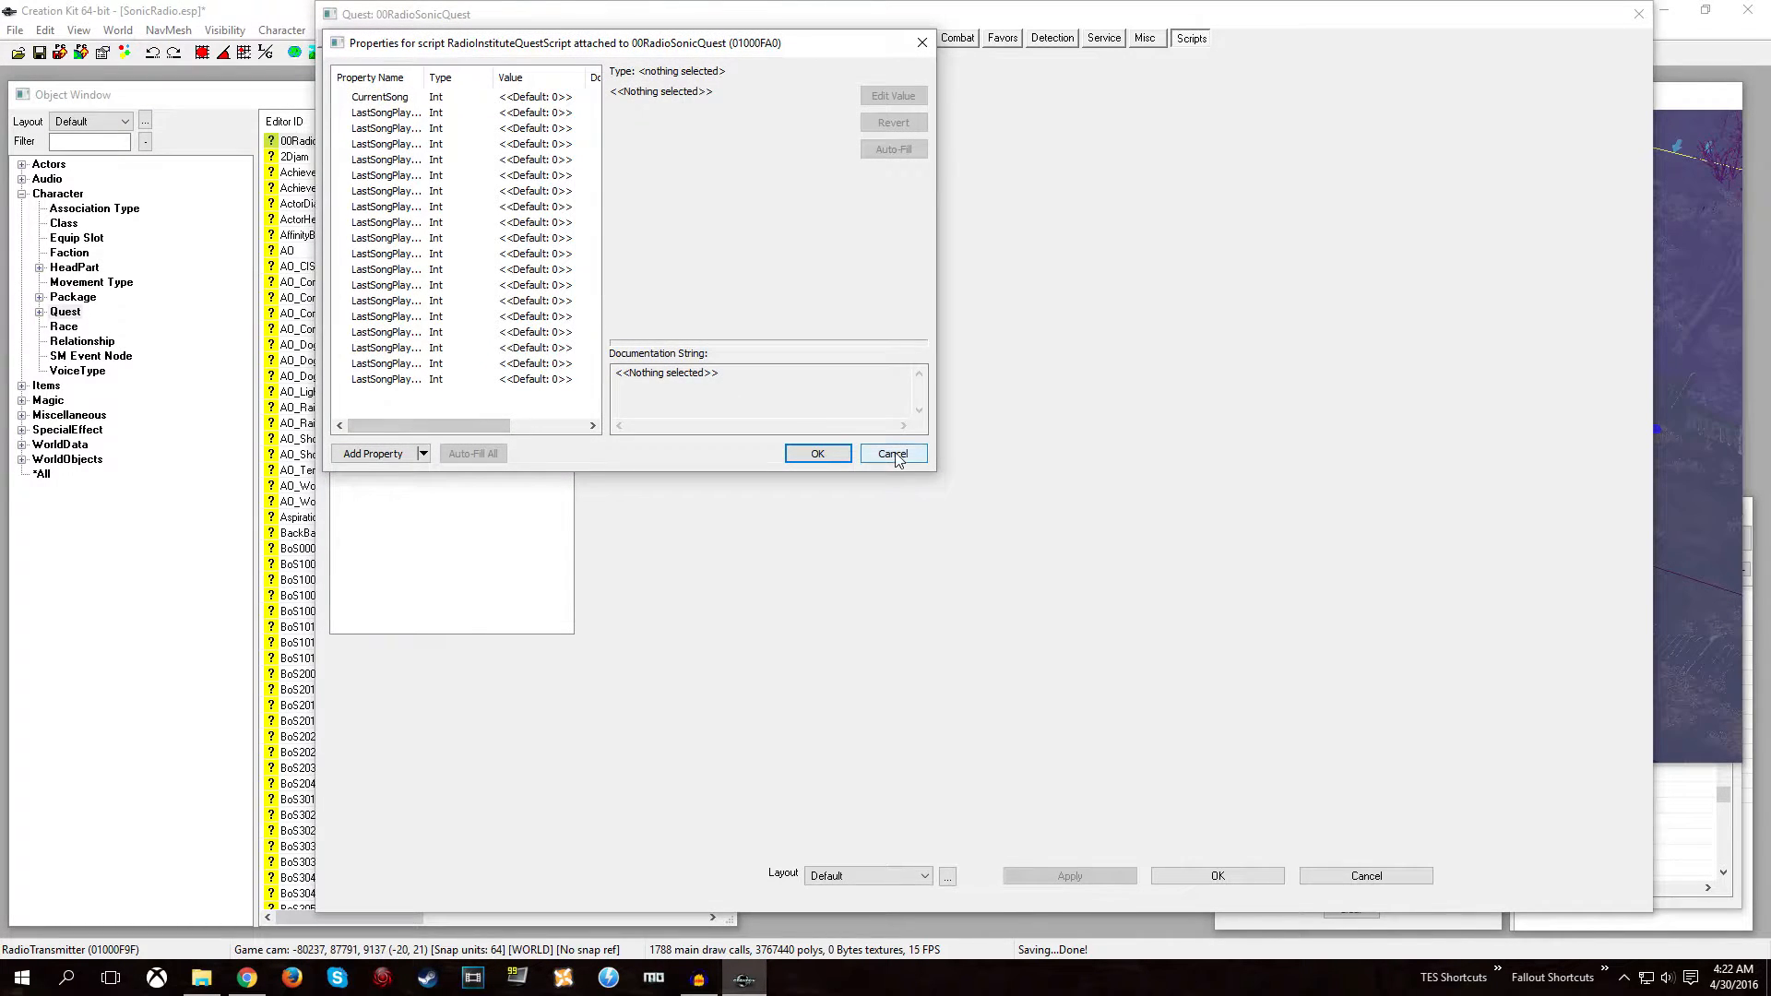
left_click(893, 453)
Open the source code of the attached RadioInstituteQuestScript.
left_click(396, 94)
right_click(376, 96)
left_click(433, 203)
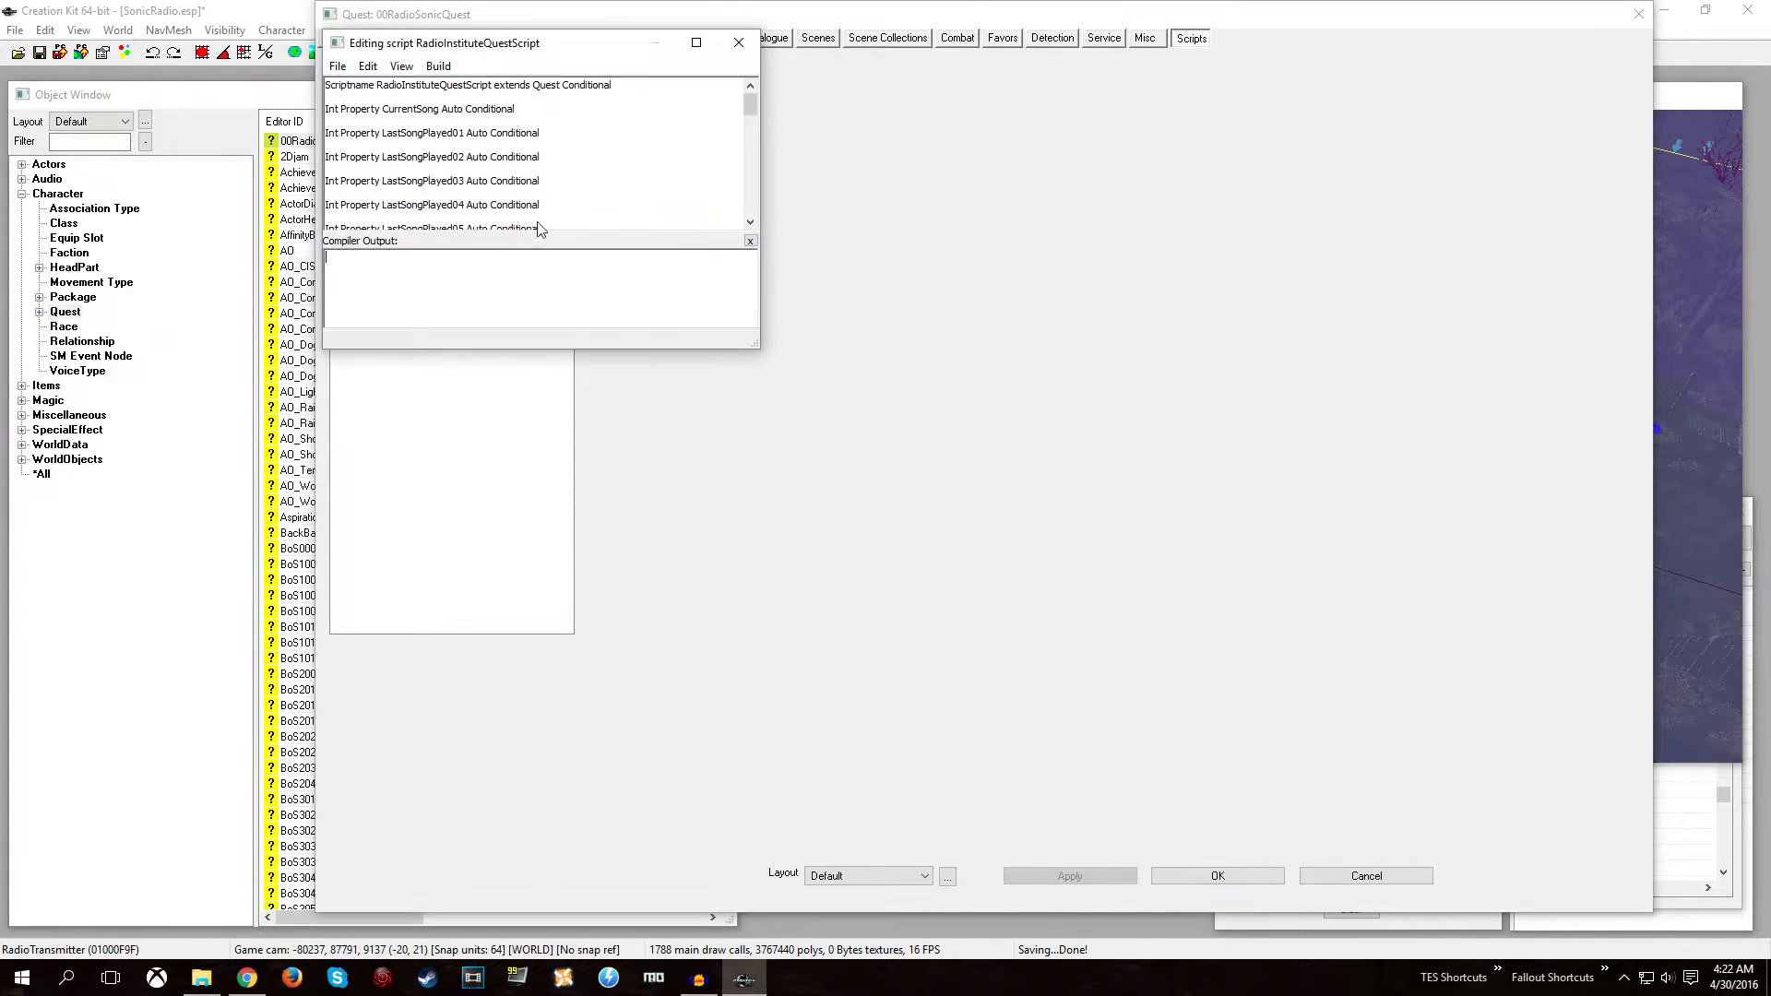
Copy the entire source code of RadioInstituteQuestScript and remove that script from 00RadioSonicQuest.
double_click(556, 46)
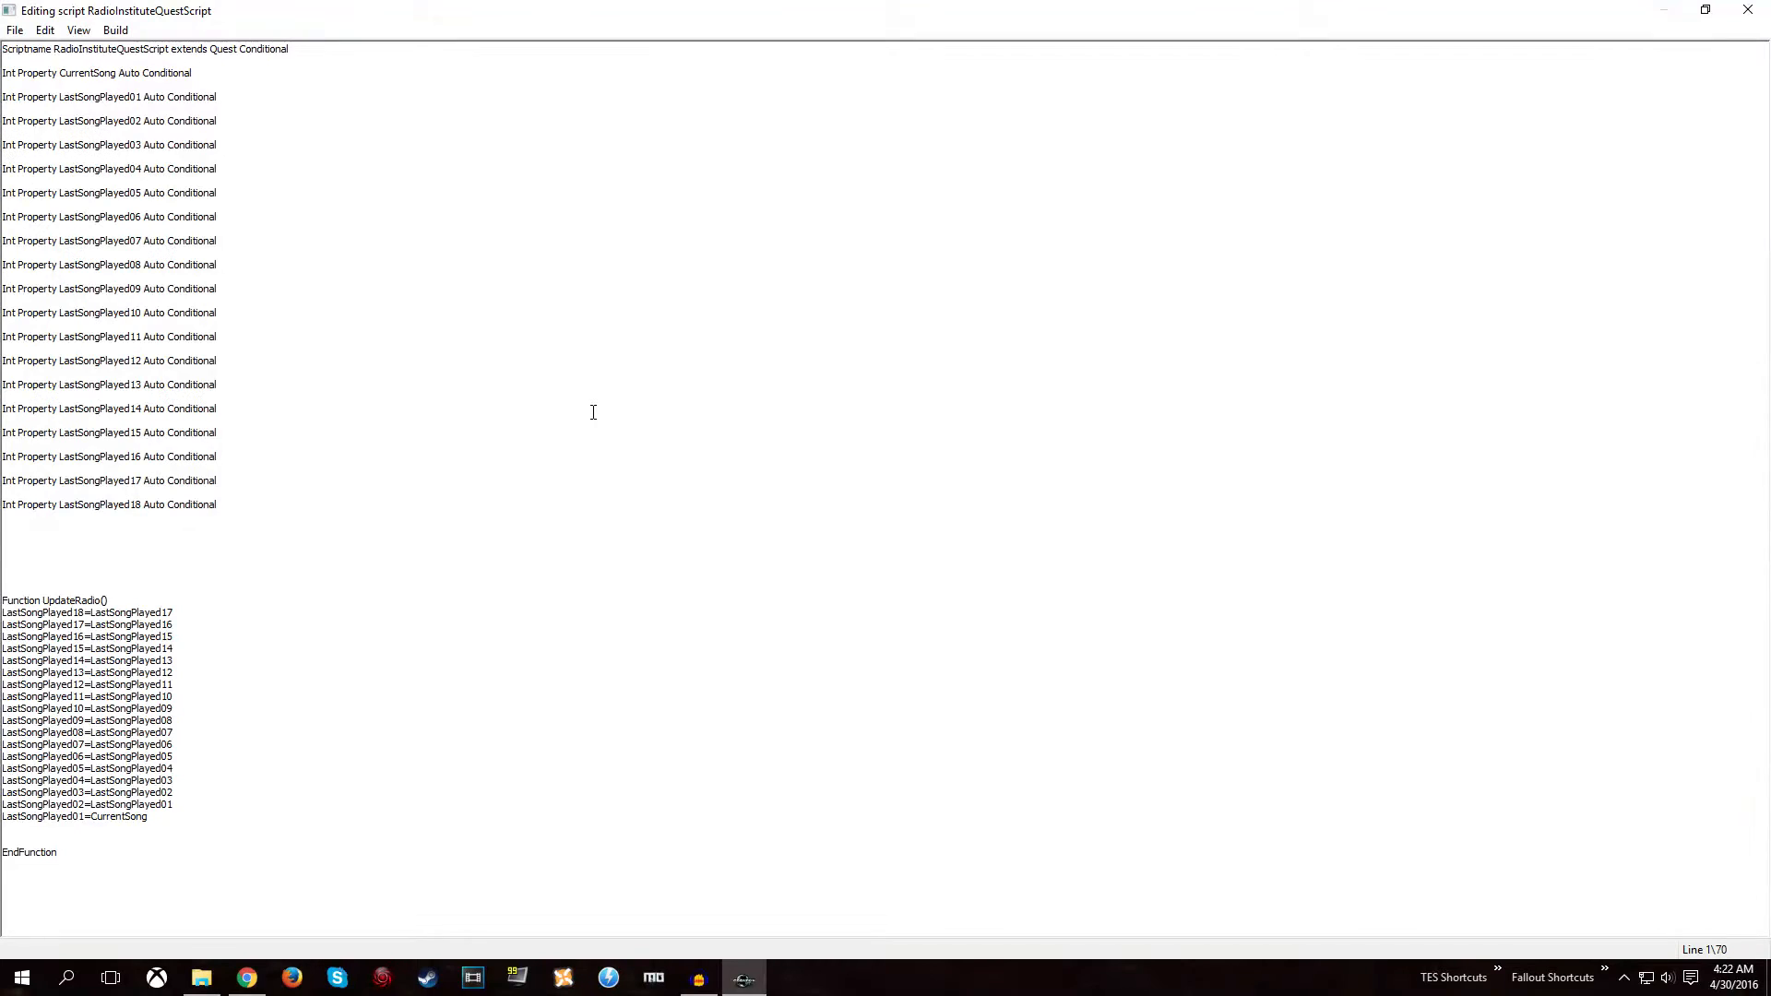
key("ctrl+a")
key("ctrl+c")
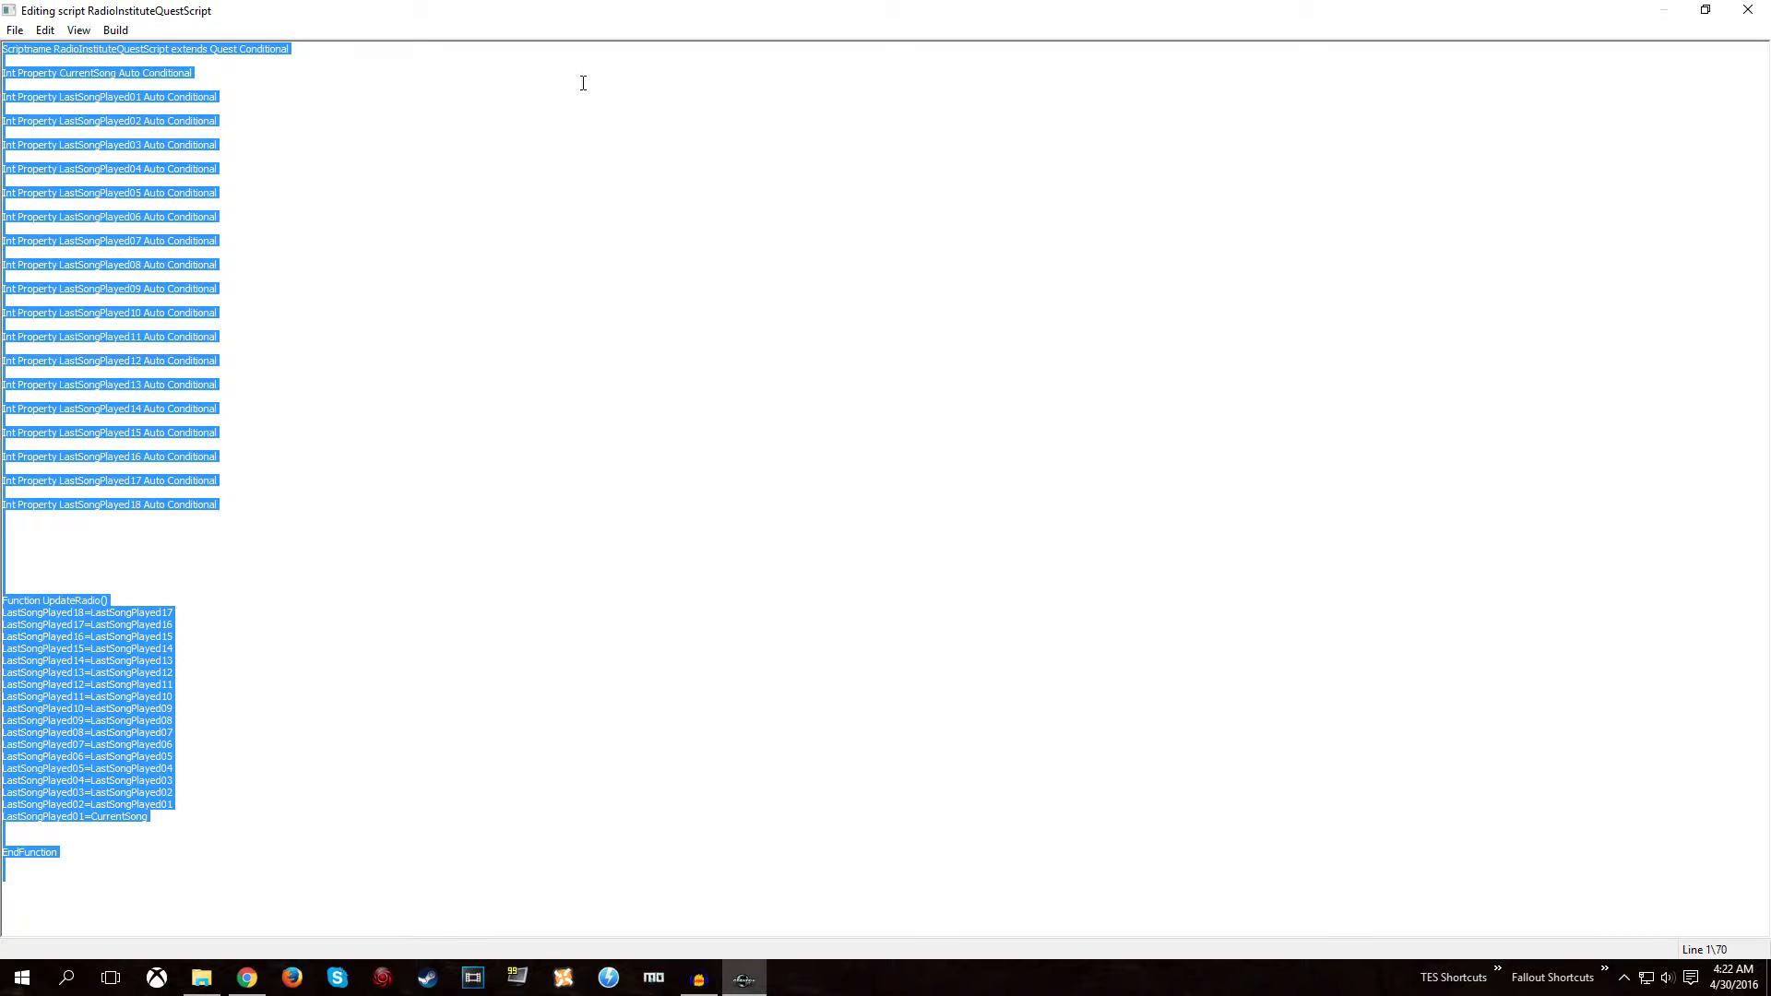
left_click(1748, 9)
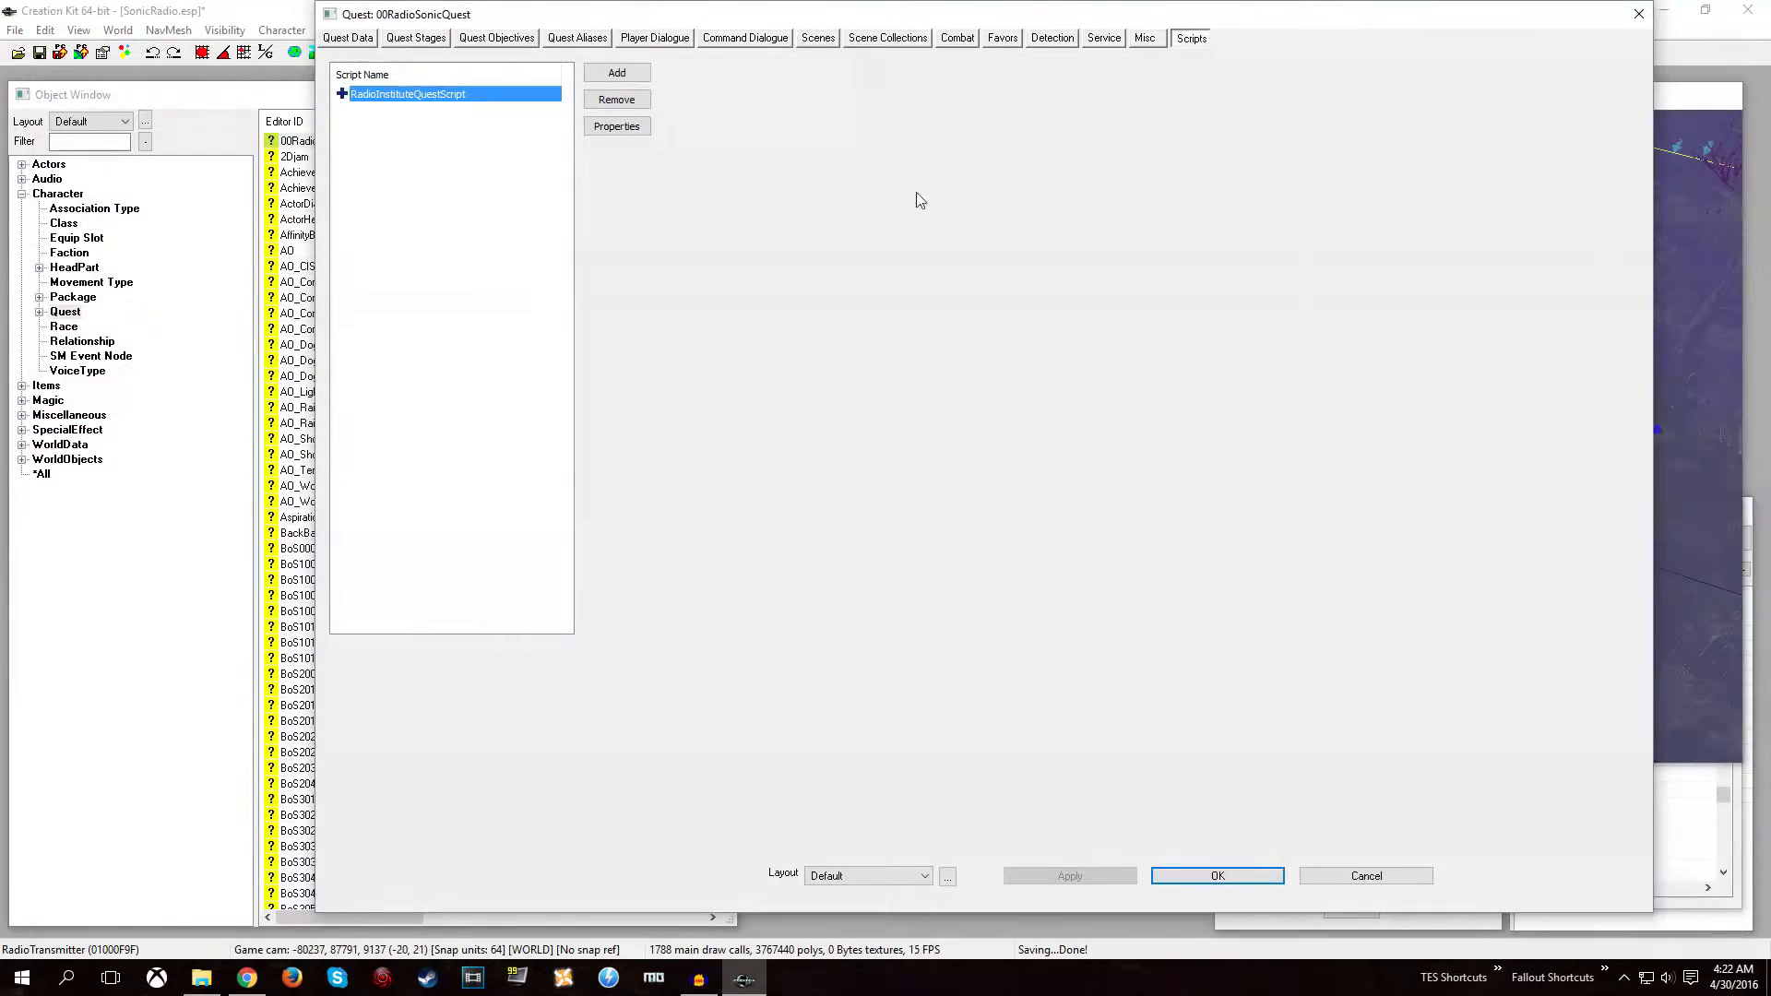
left_click(601, 104)
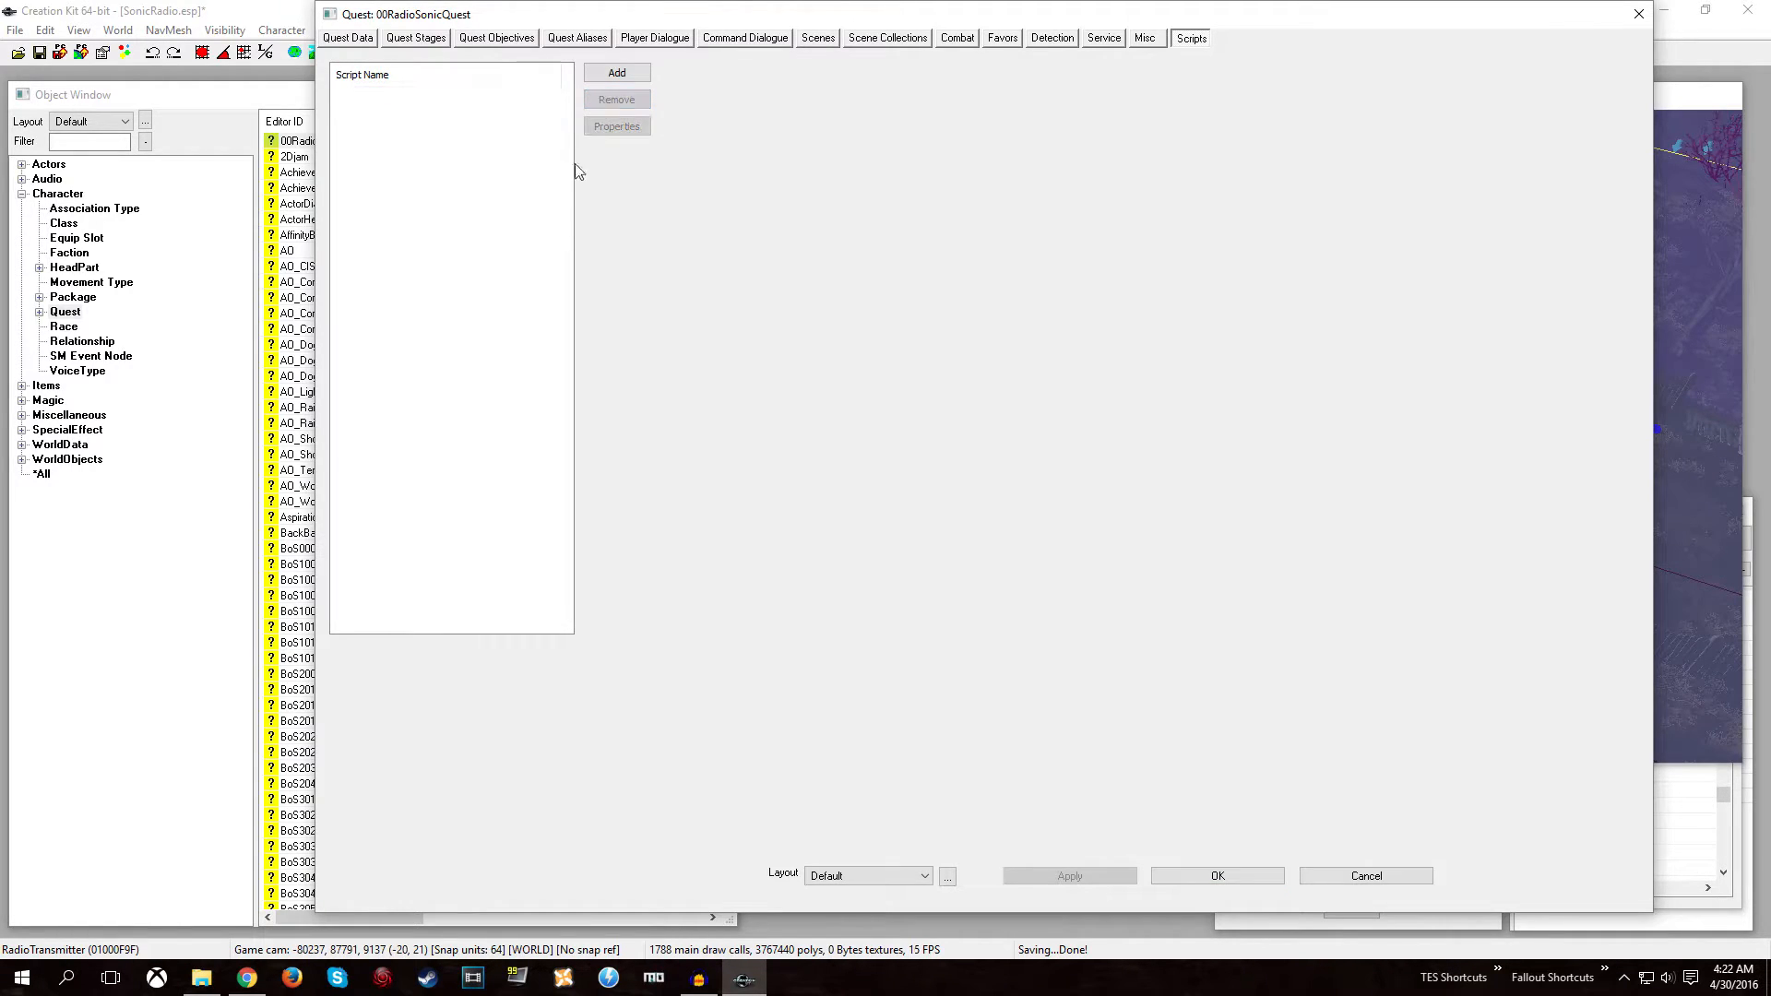
Attach a new conditional script named _RadioSonicQuestScript, extending Quest, without adding any properties.
left_click(613, 73)
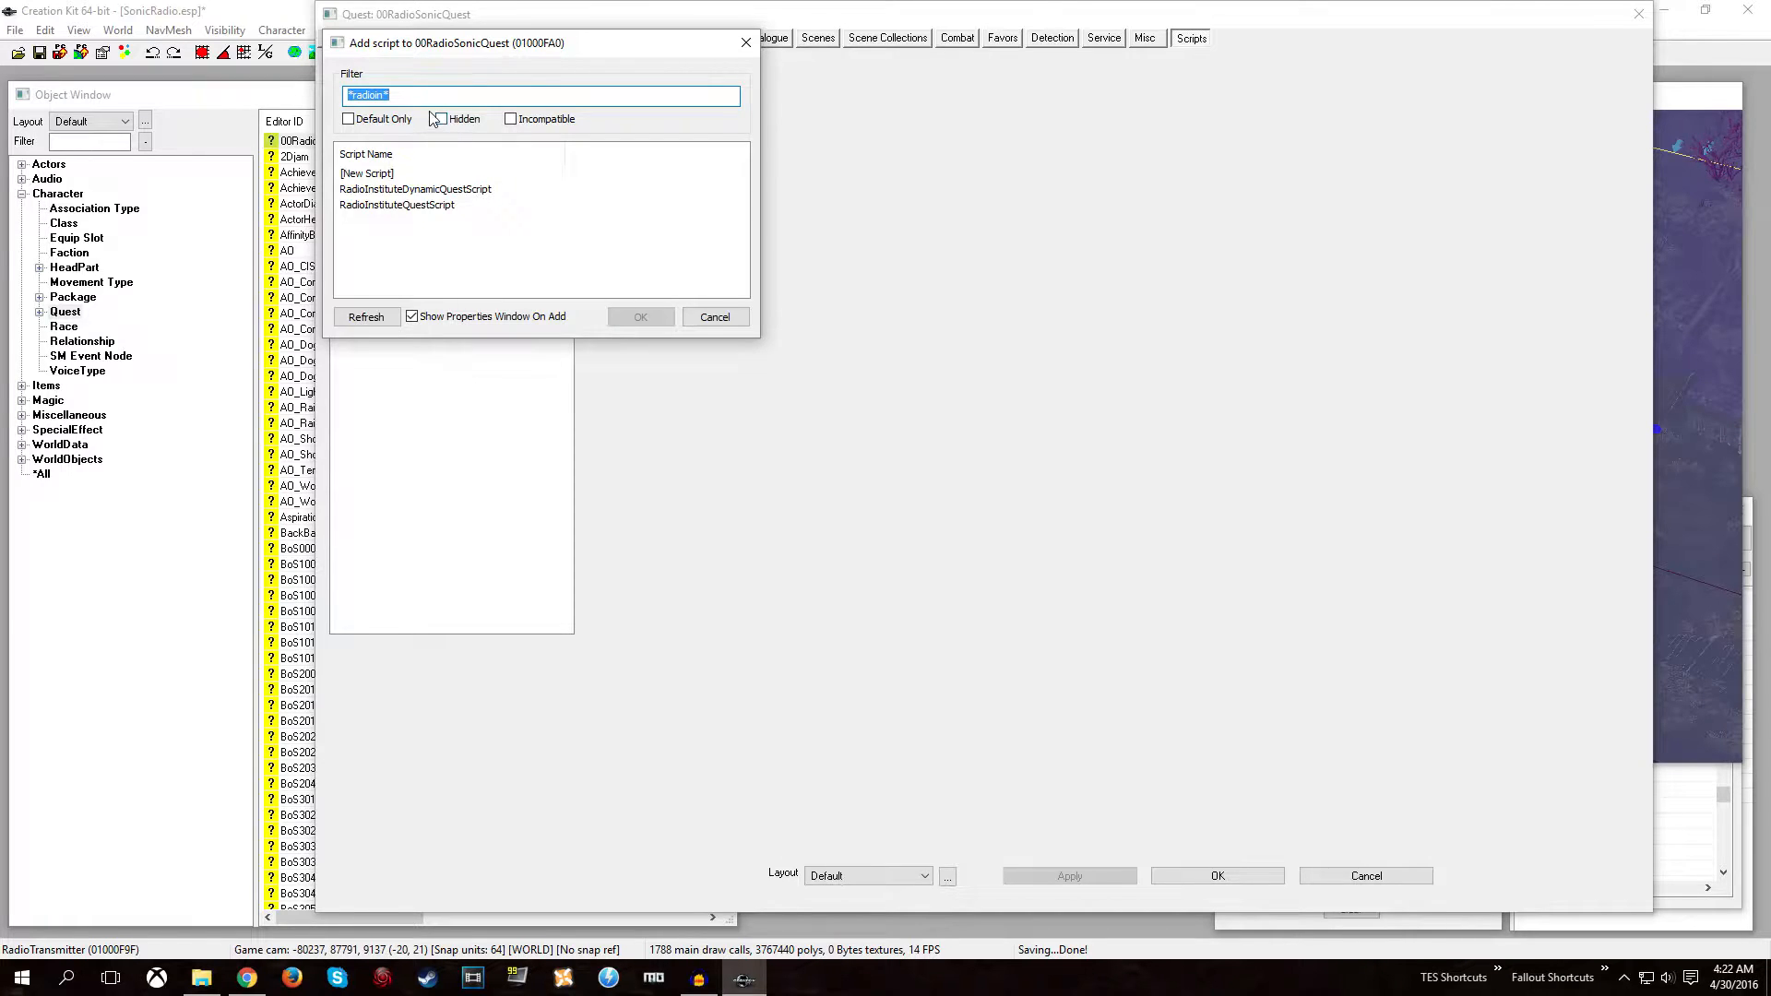
key("BackSpace")
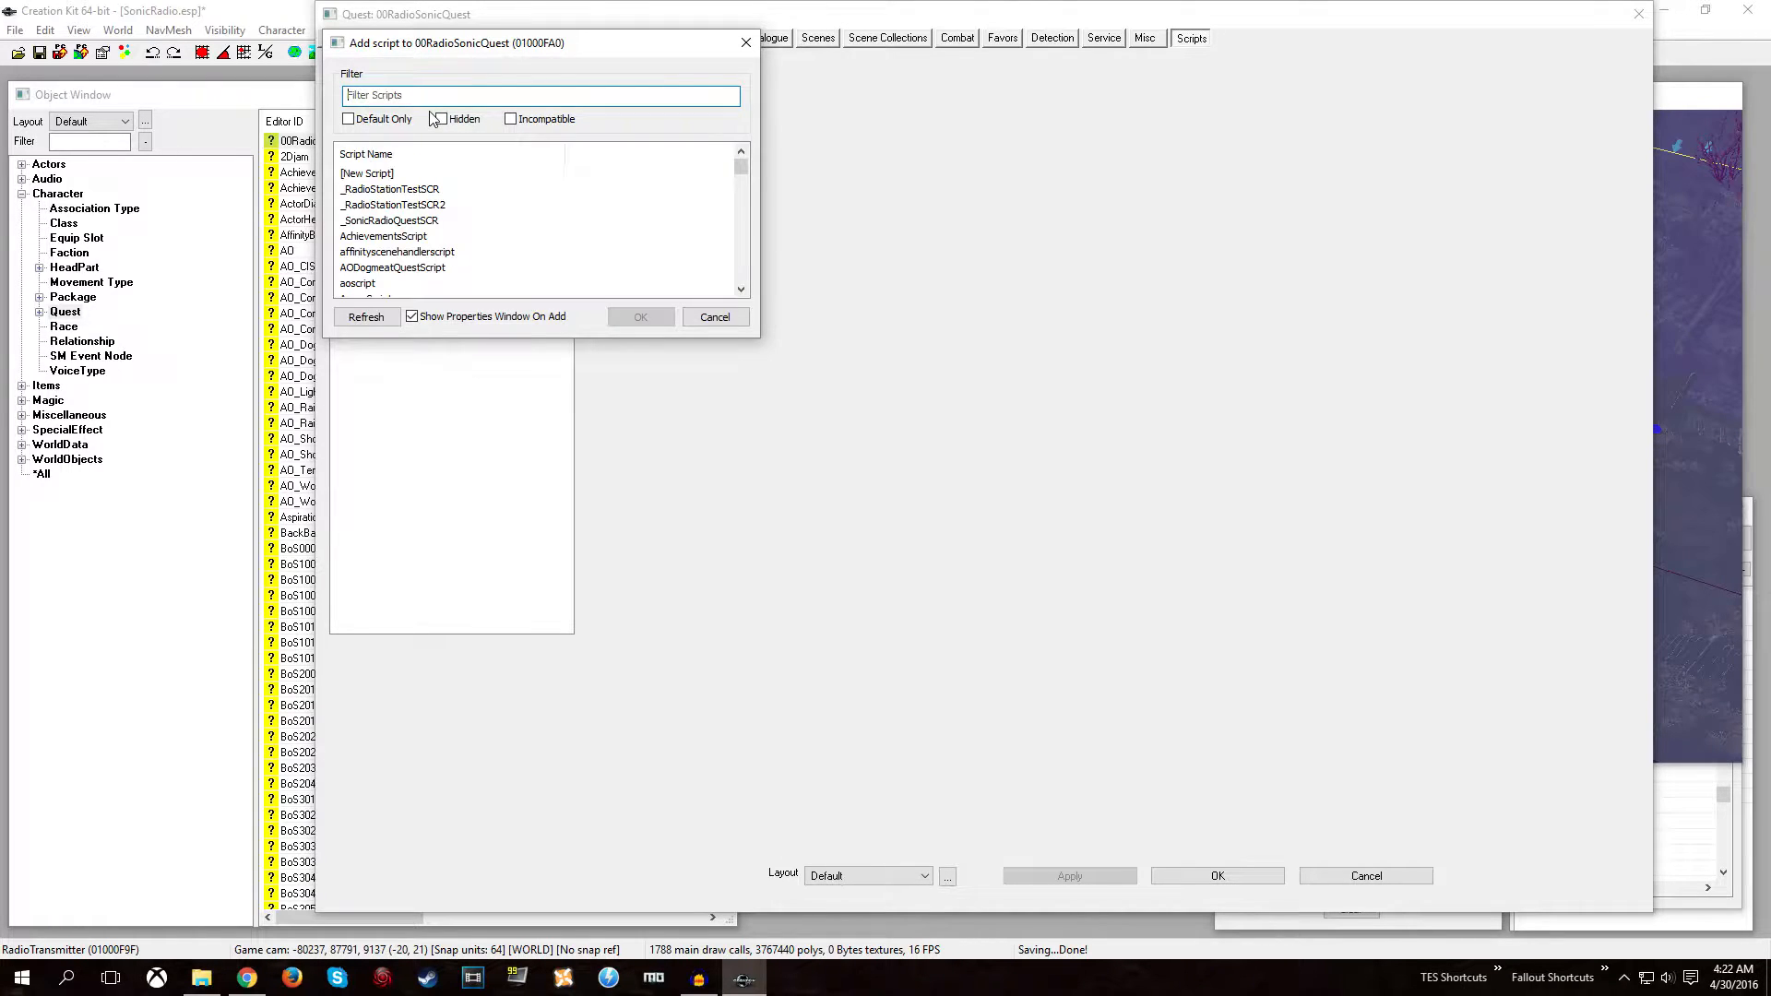
left_click(372, 173)
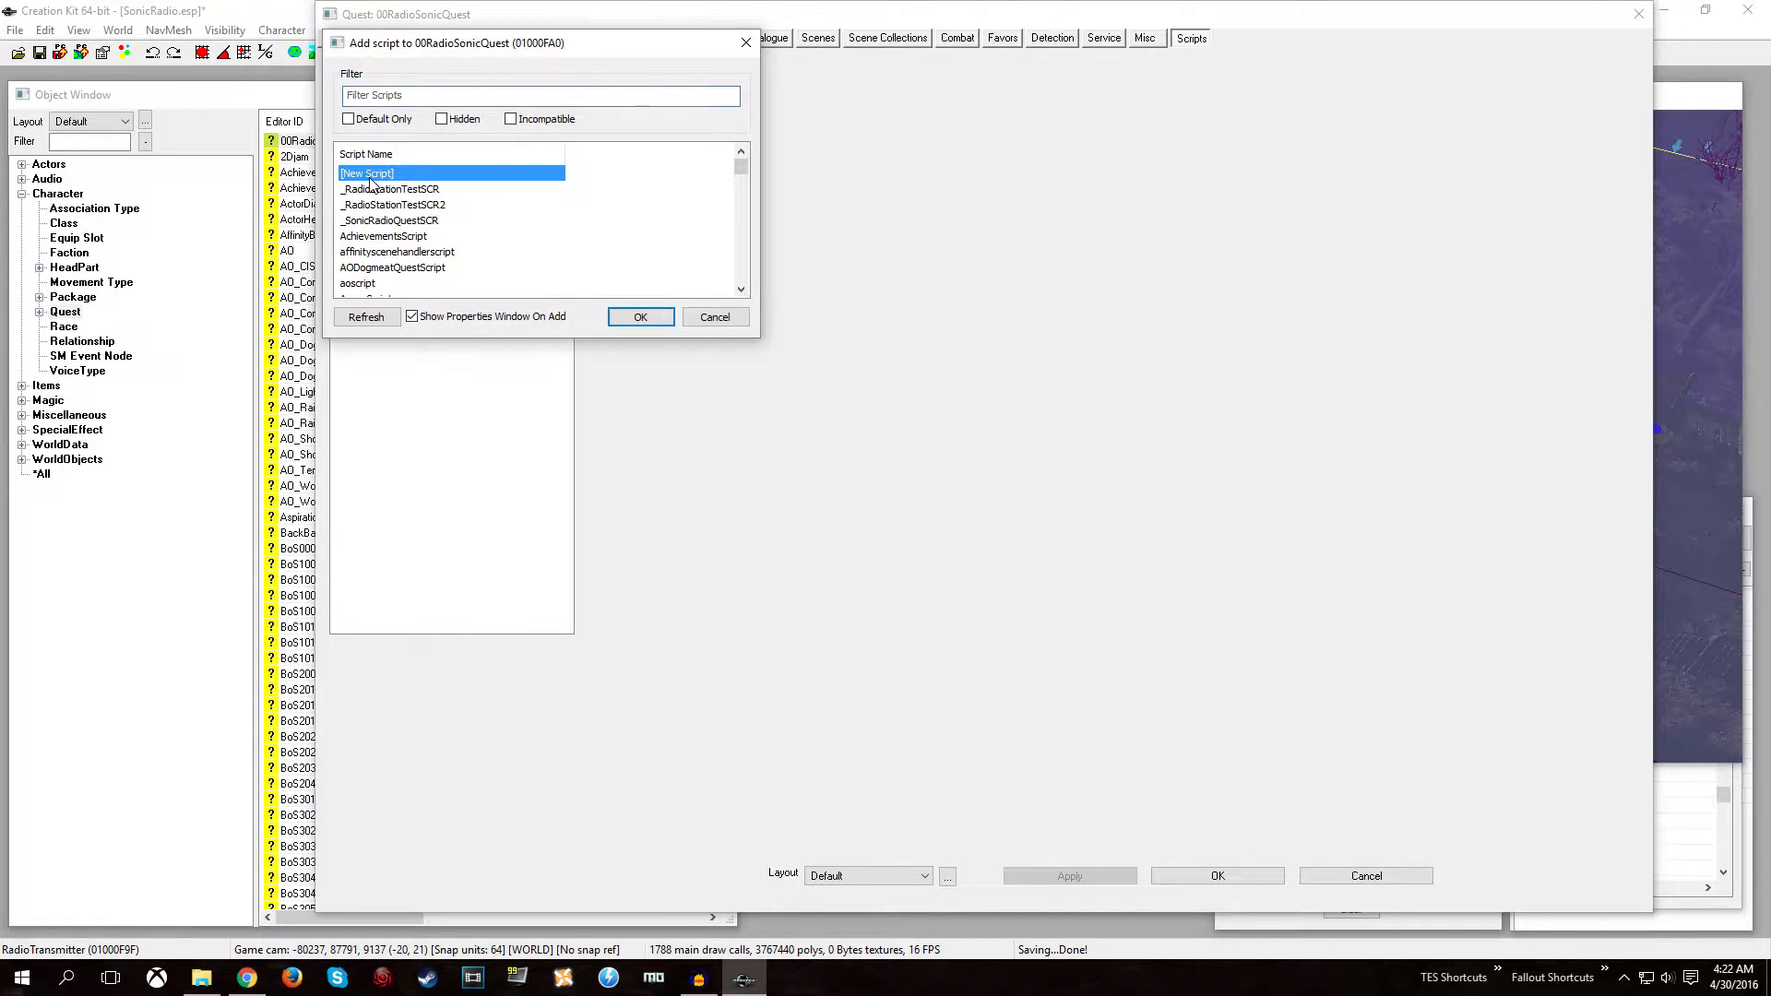
left_click(639, 318)
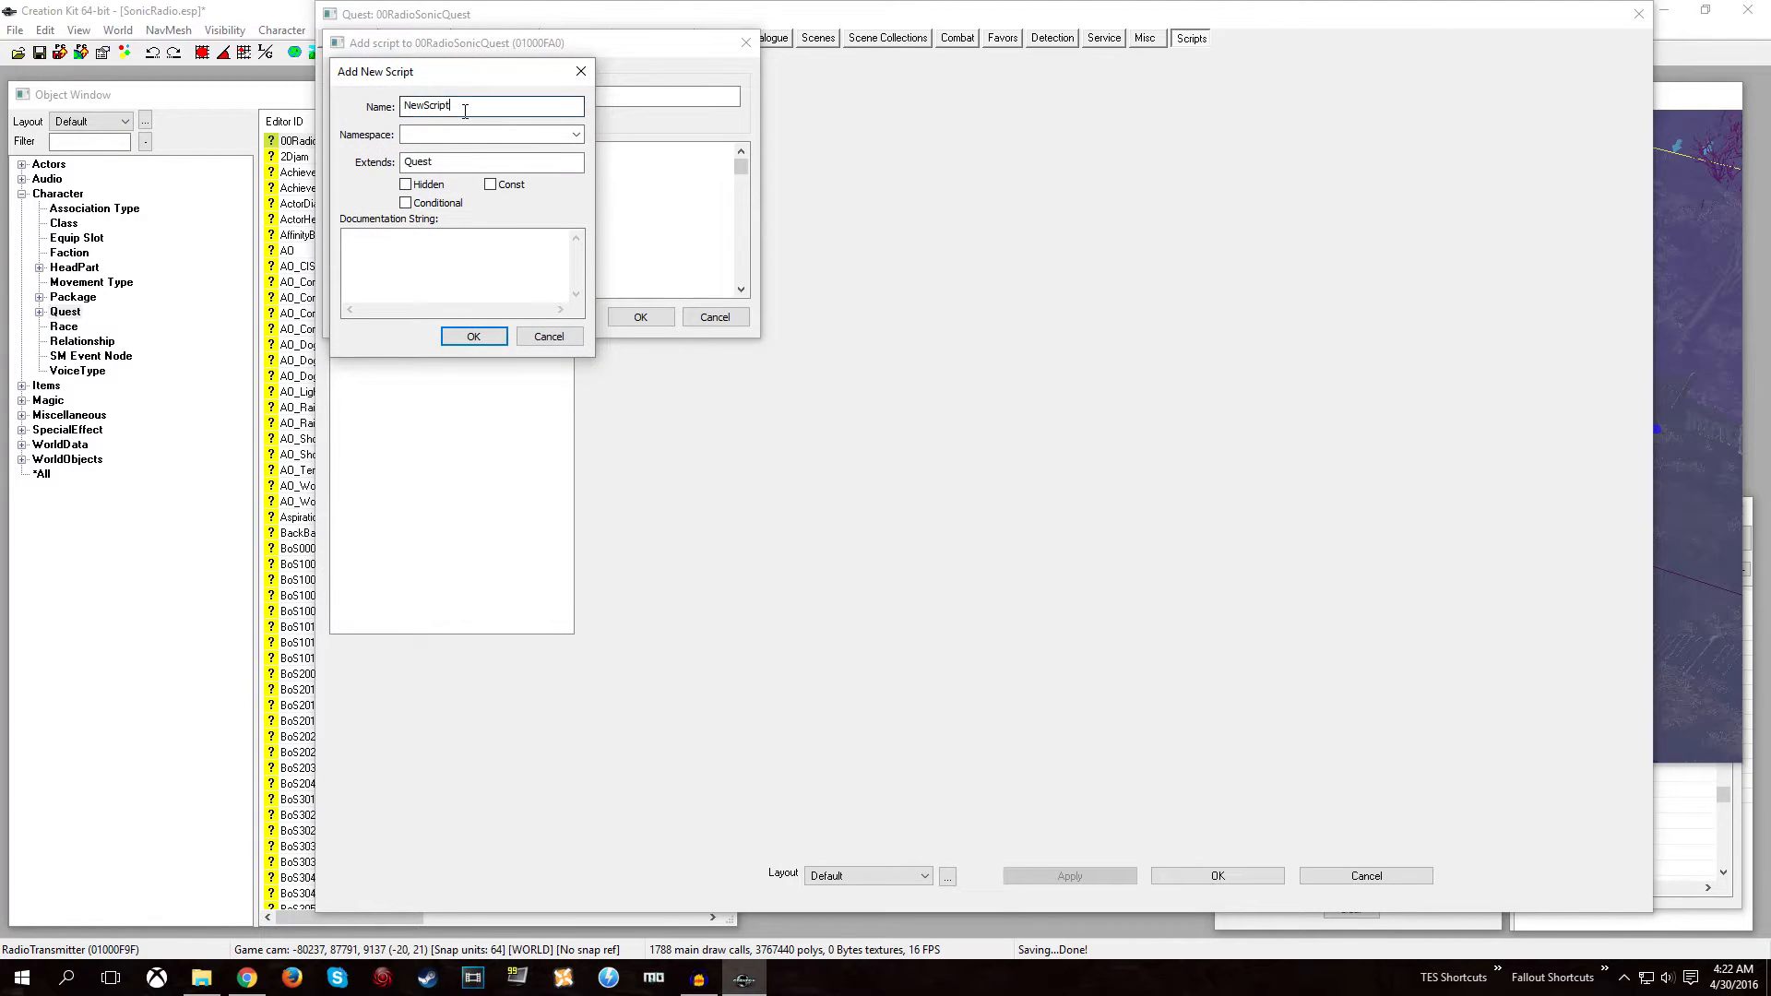
key("BackSpace")
type("_RadioSonicQuestScript")
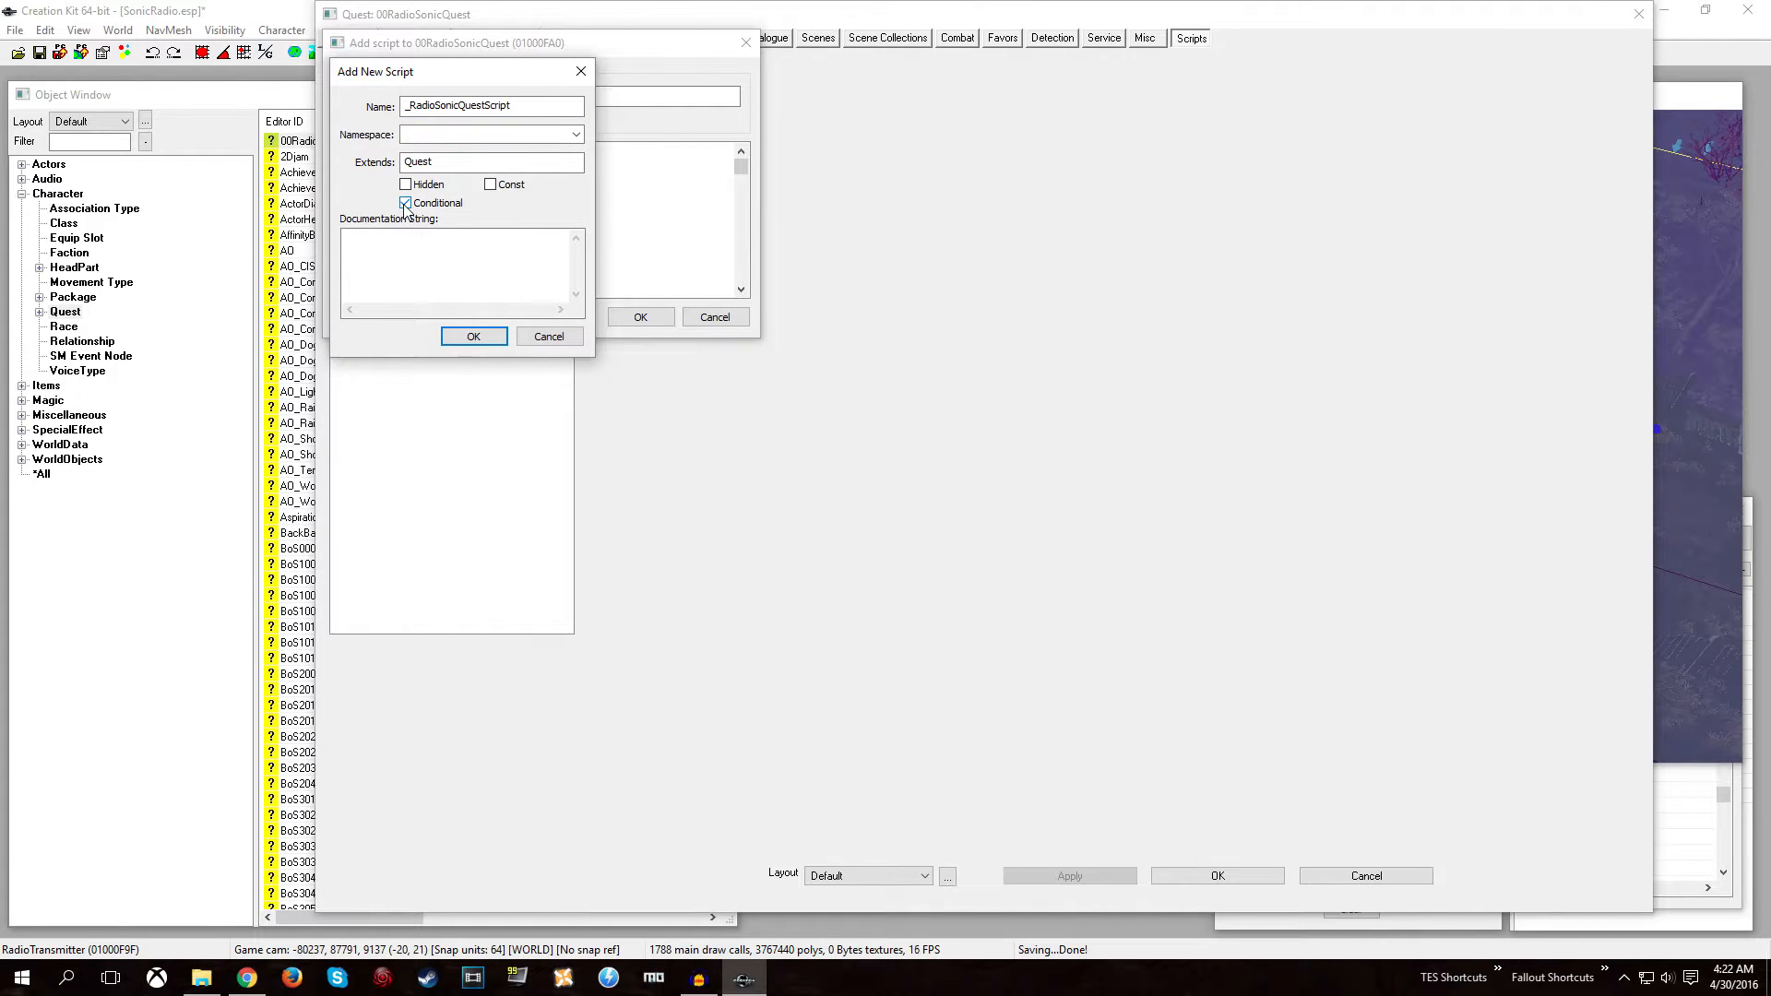
left_click(473, 337)
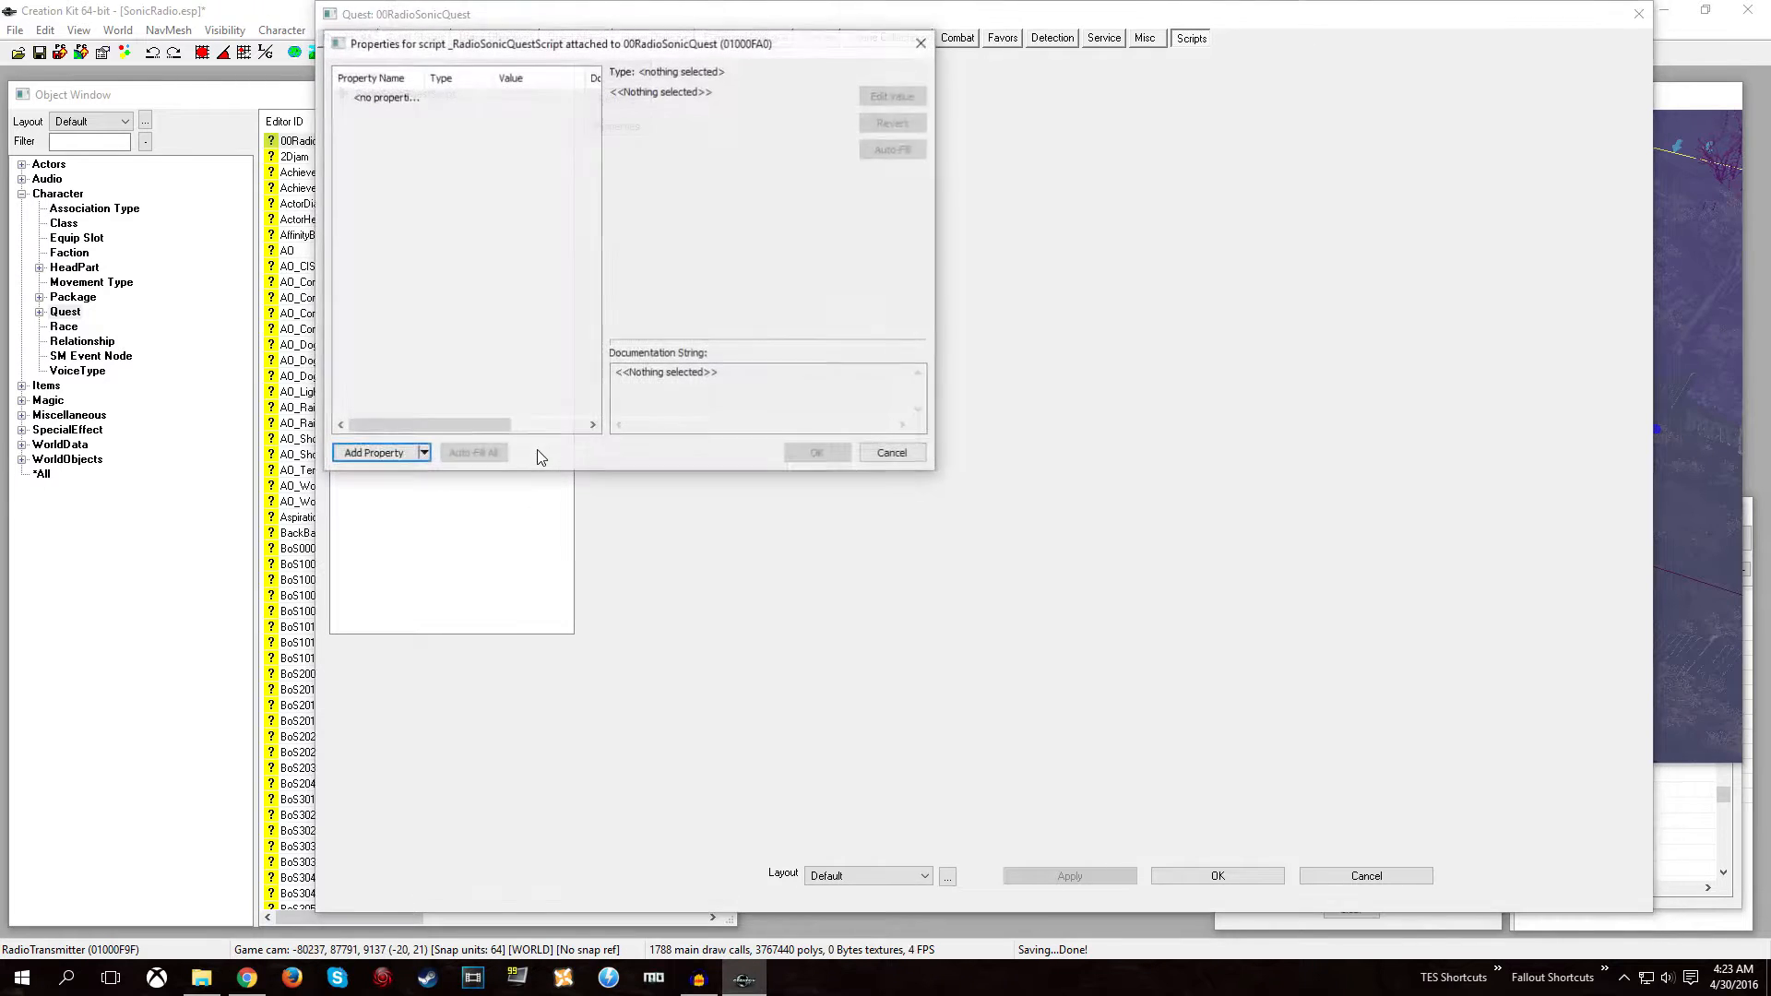
left_click(887, 454)
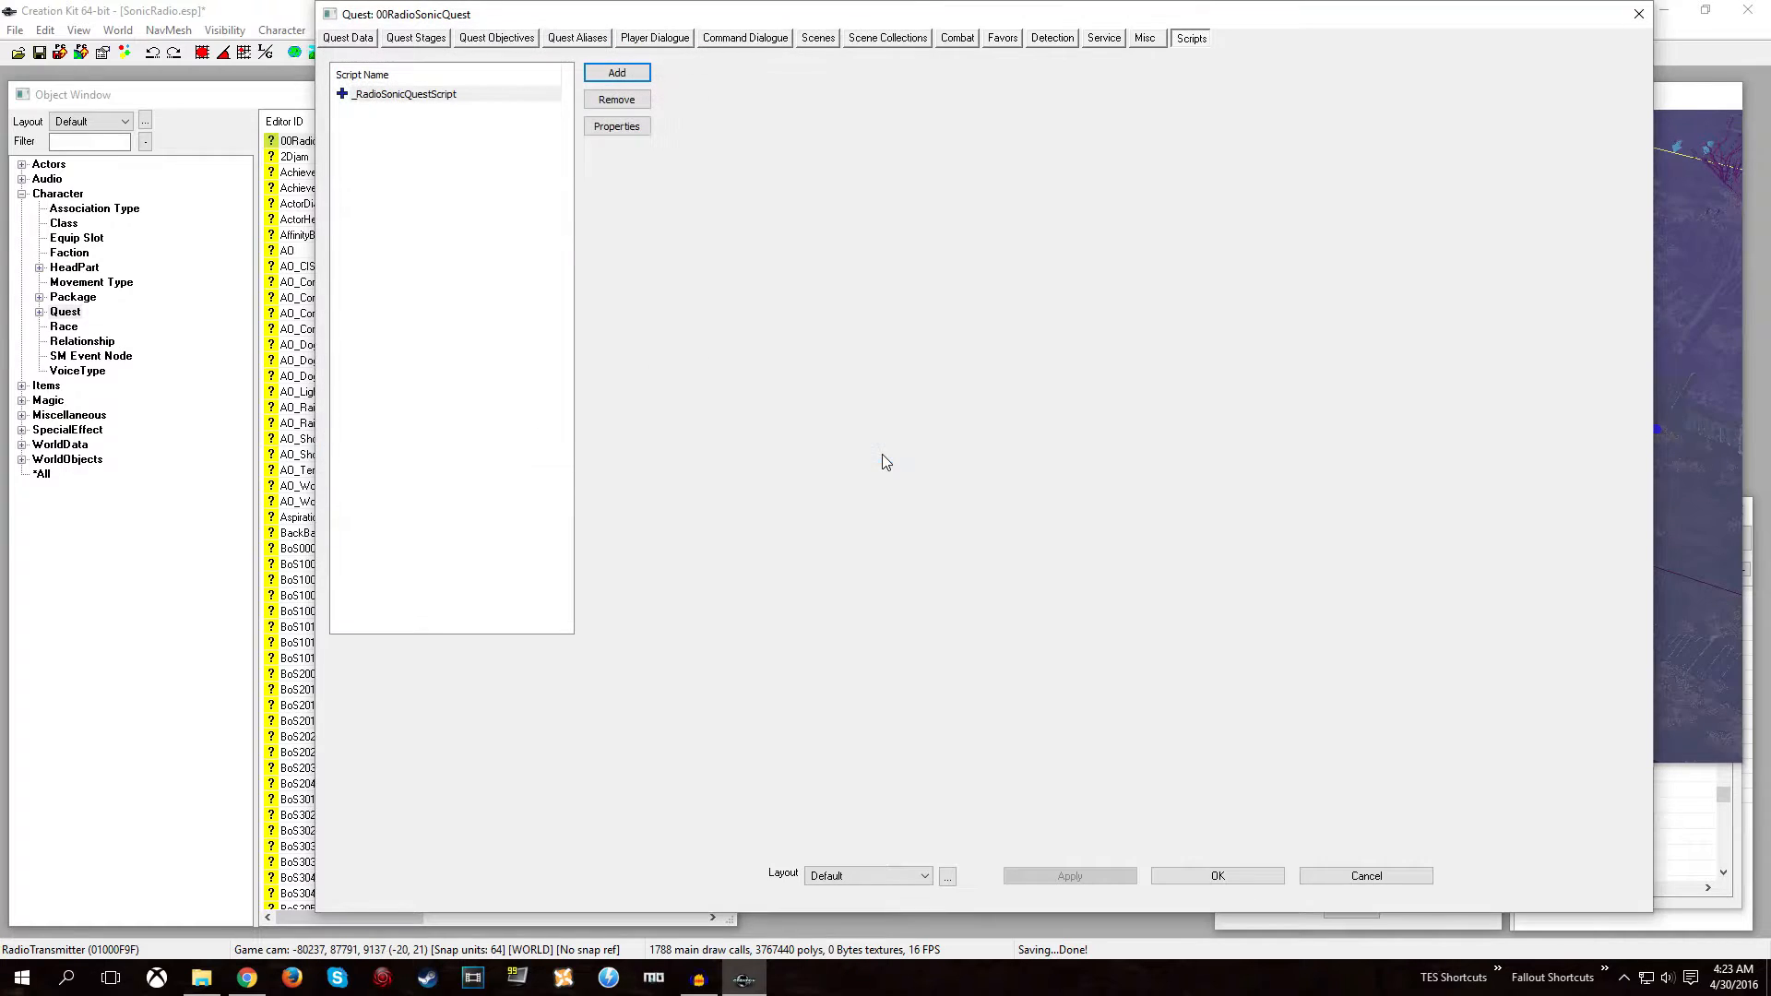
Paste the copied code into the source of _RadioSonicQuestScript and delete the extra RadioInstituteQuestScript Scriptname line.
left_click(379, 96)
right_click(379, 99)
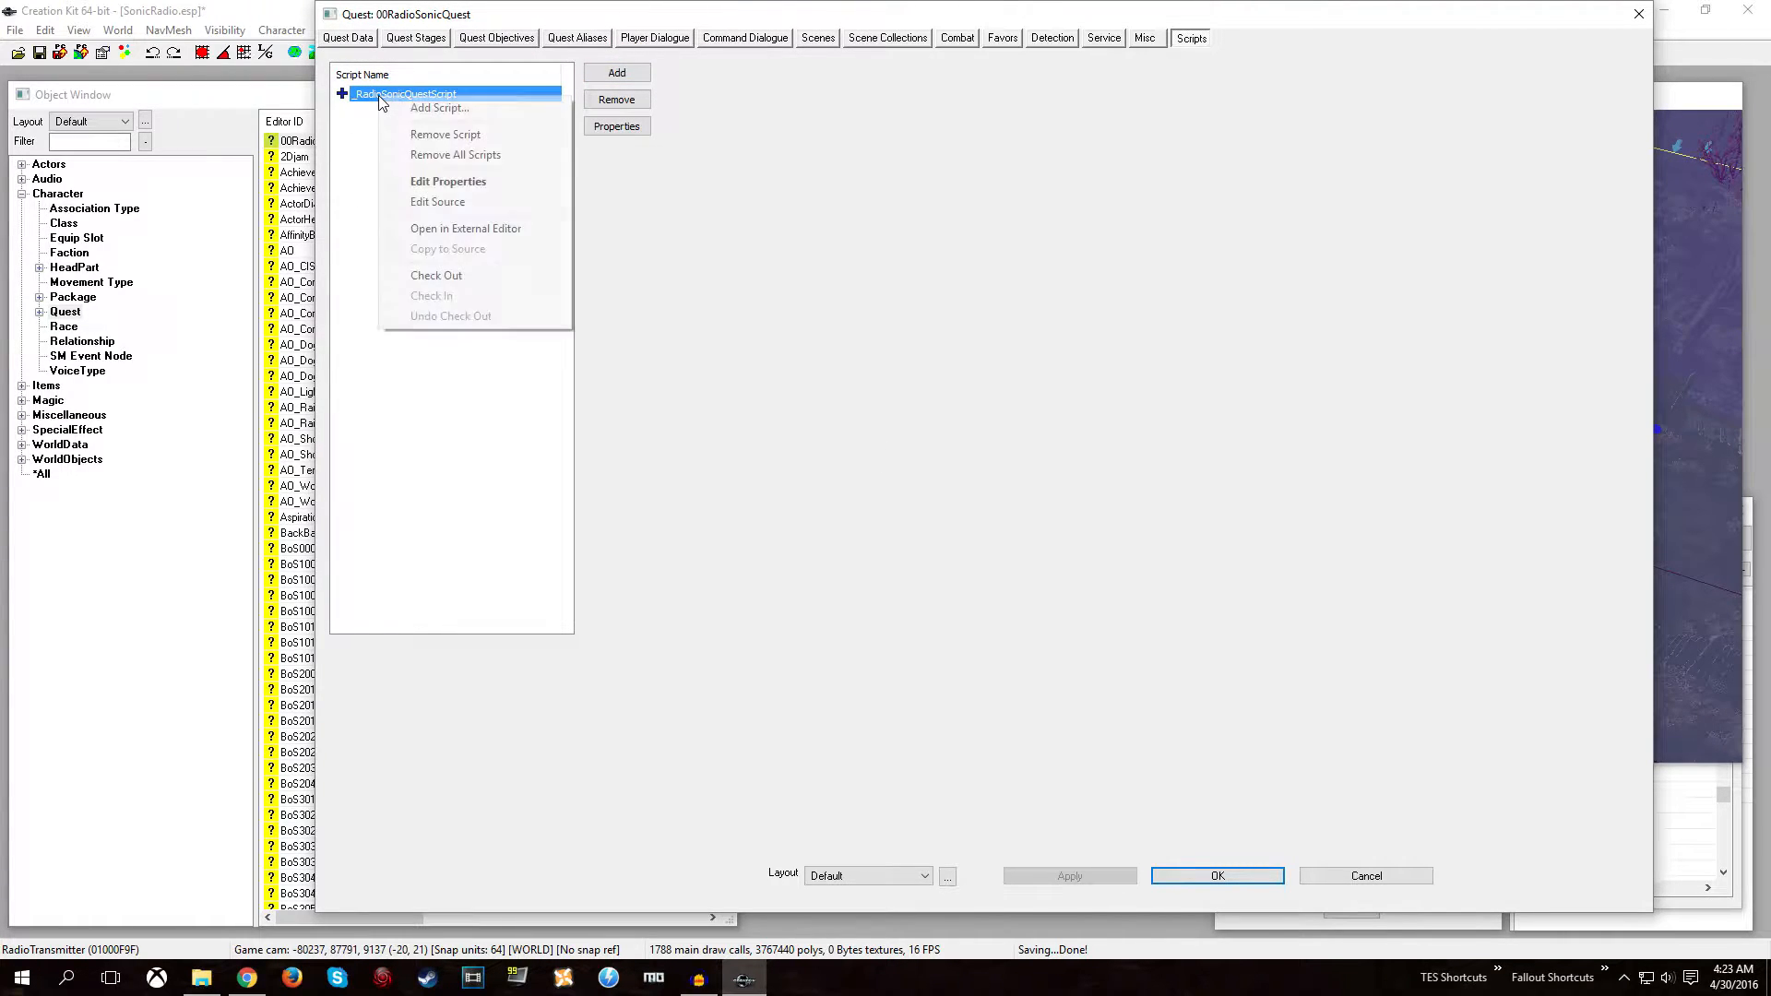
left_click(439, 201)
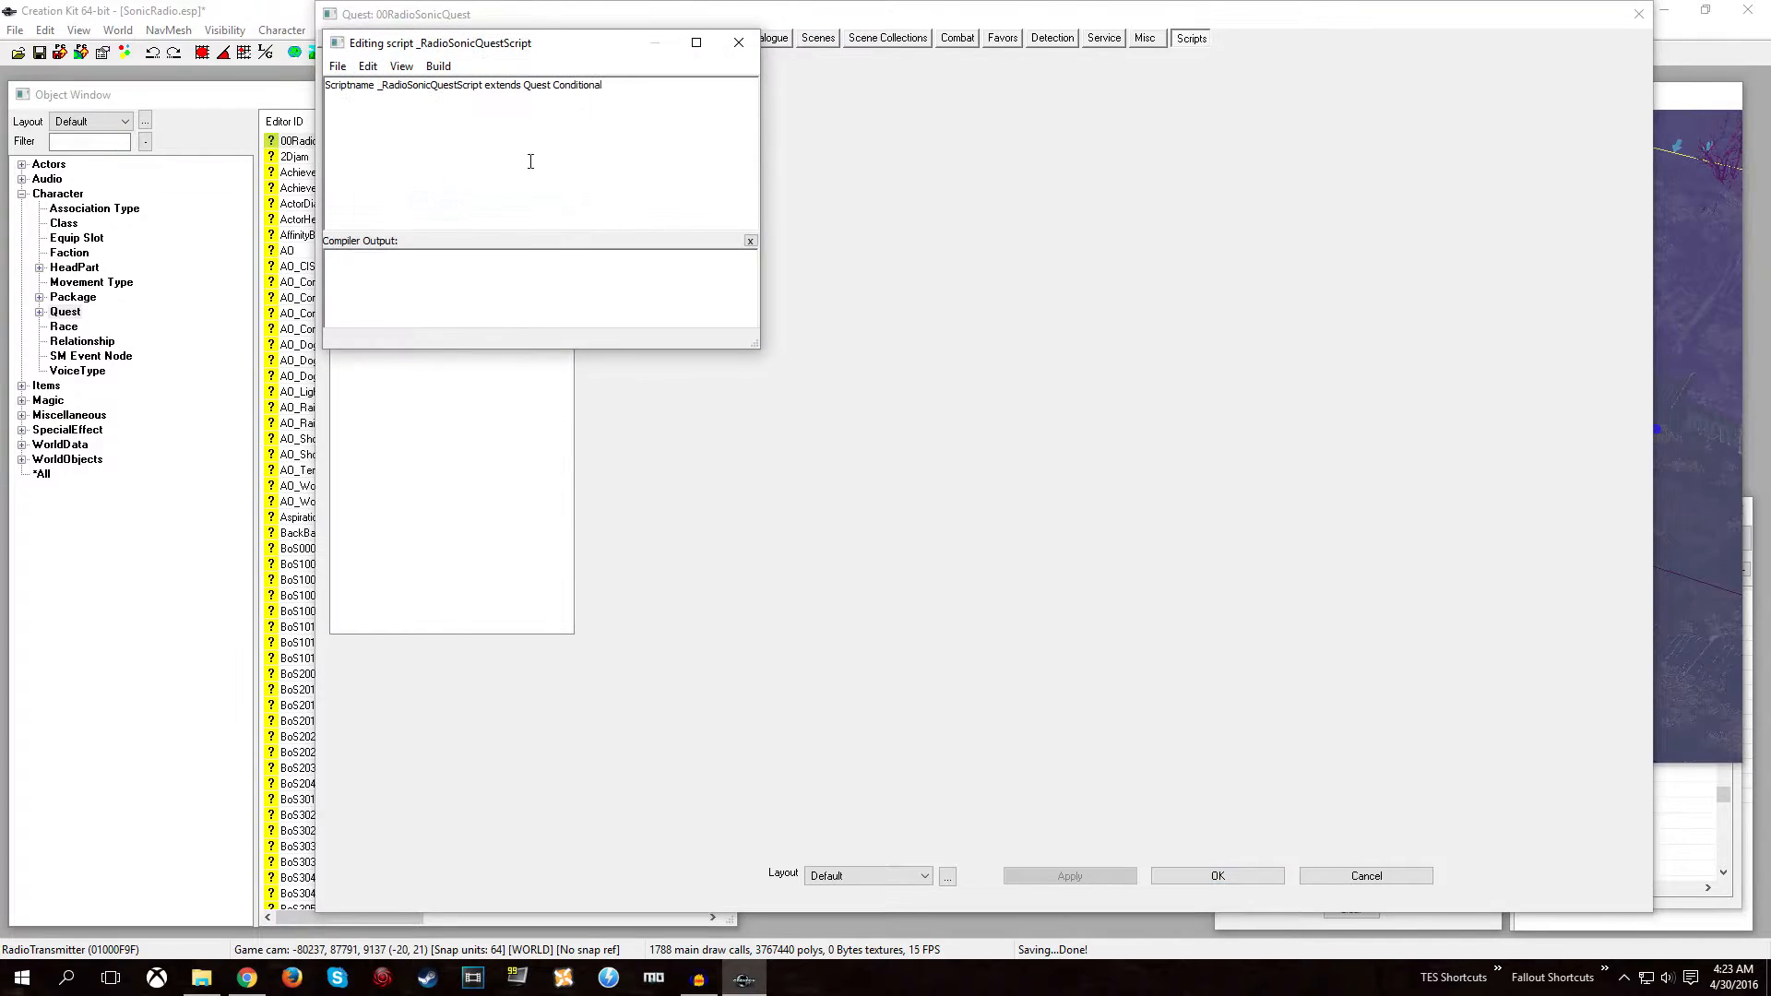
double_click(560, 46)
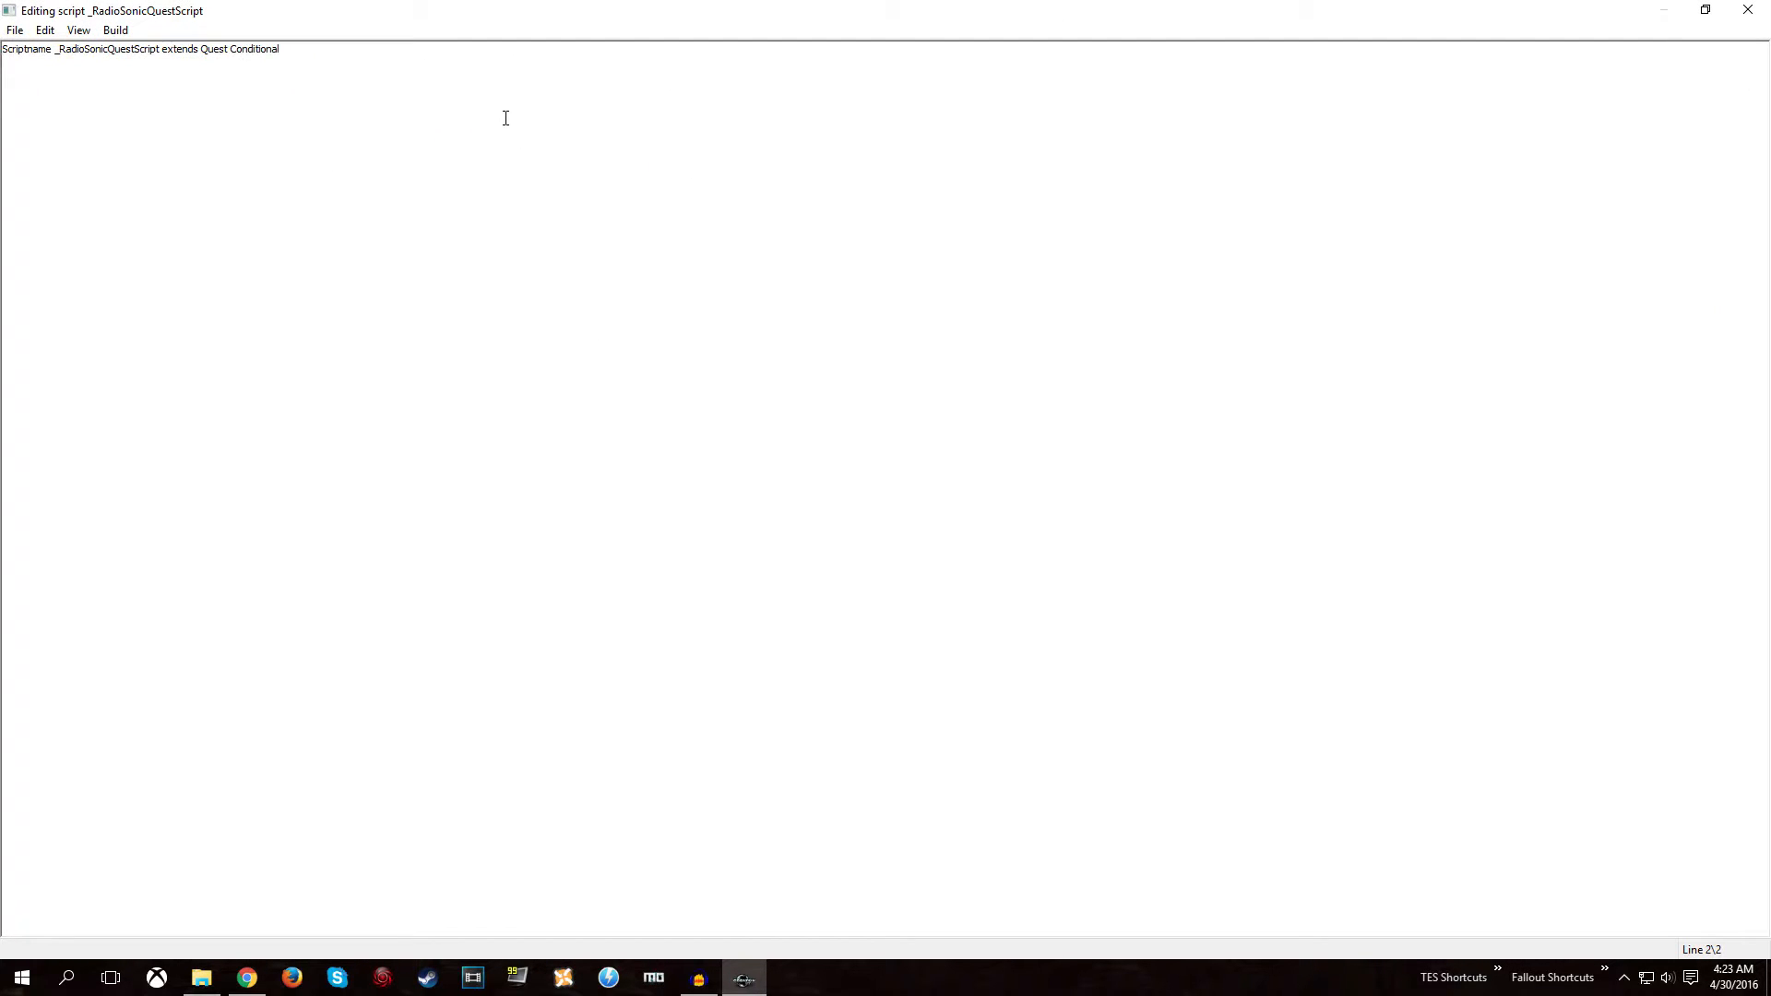
key("ctrl+v")
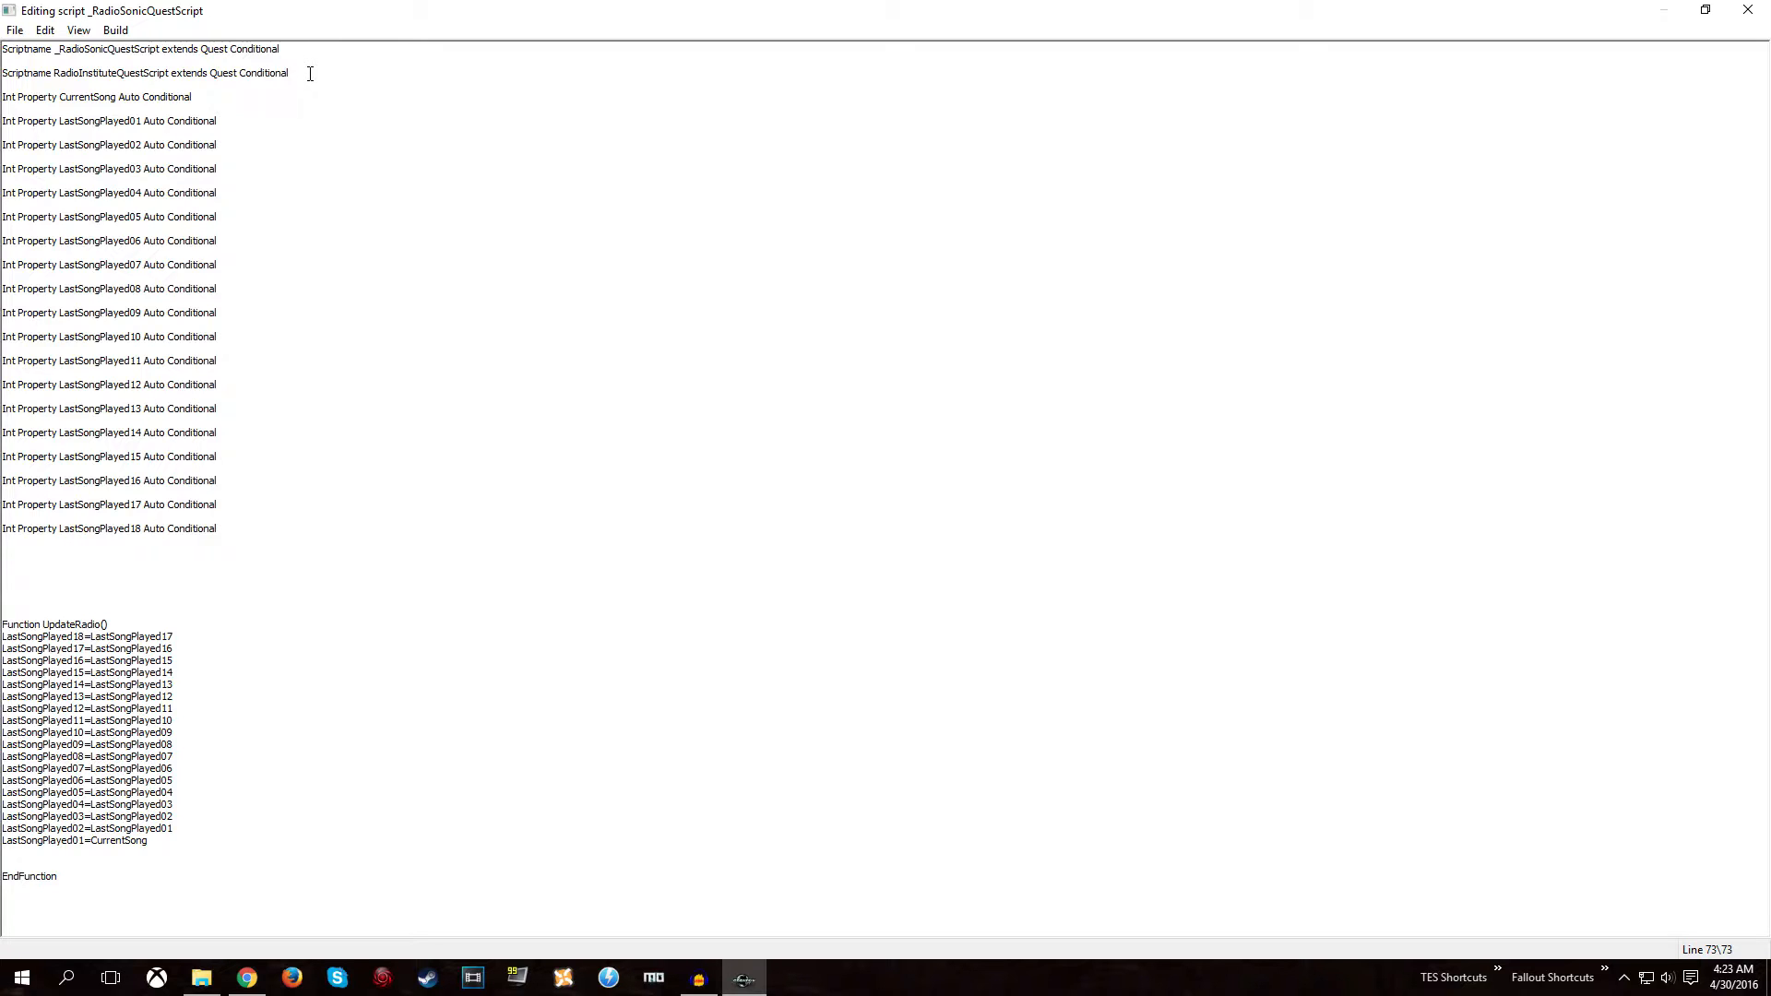
left_click_drag(310, 72, 137, 61)
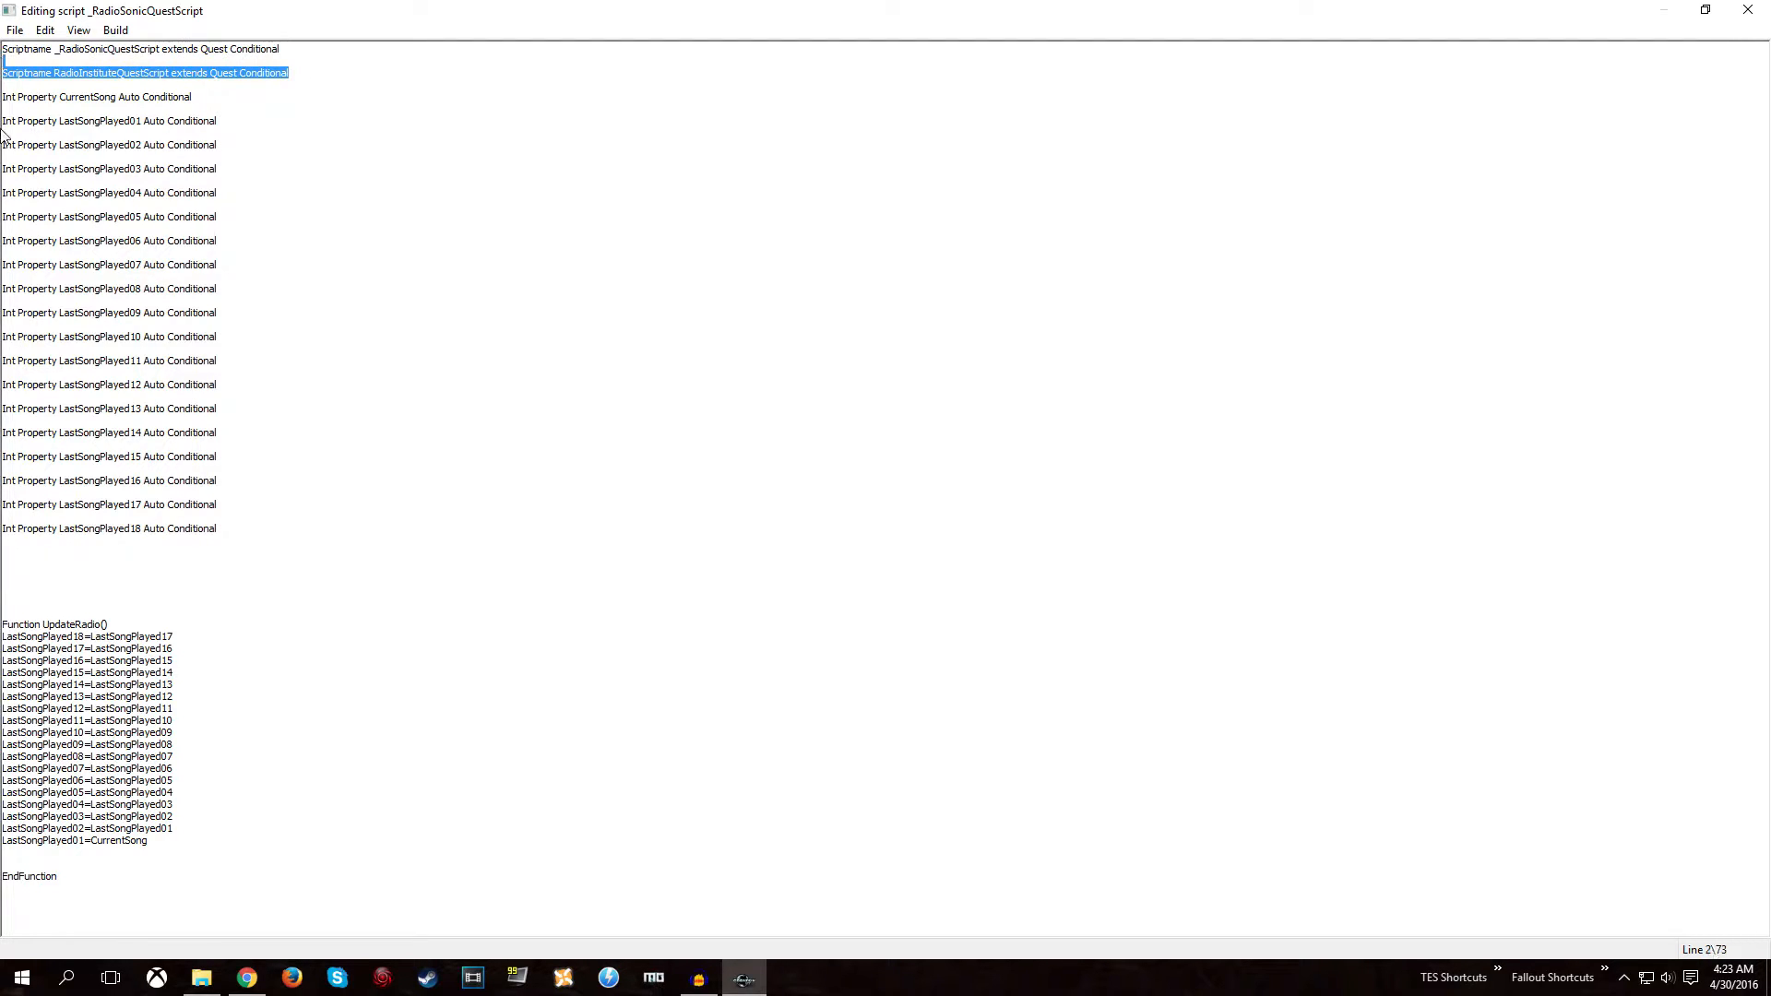
key("BackSpace")
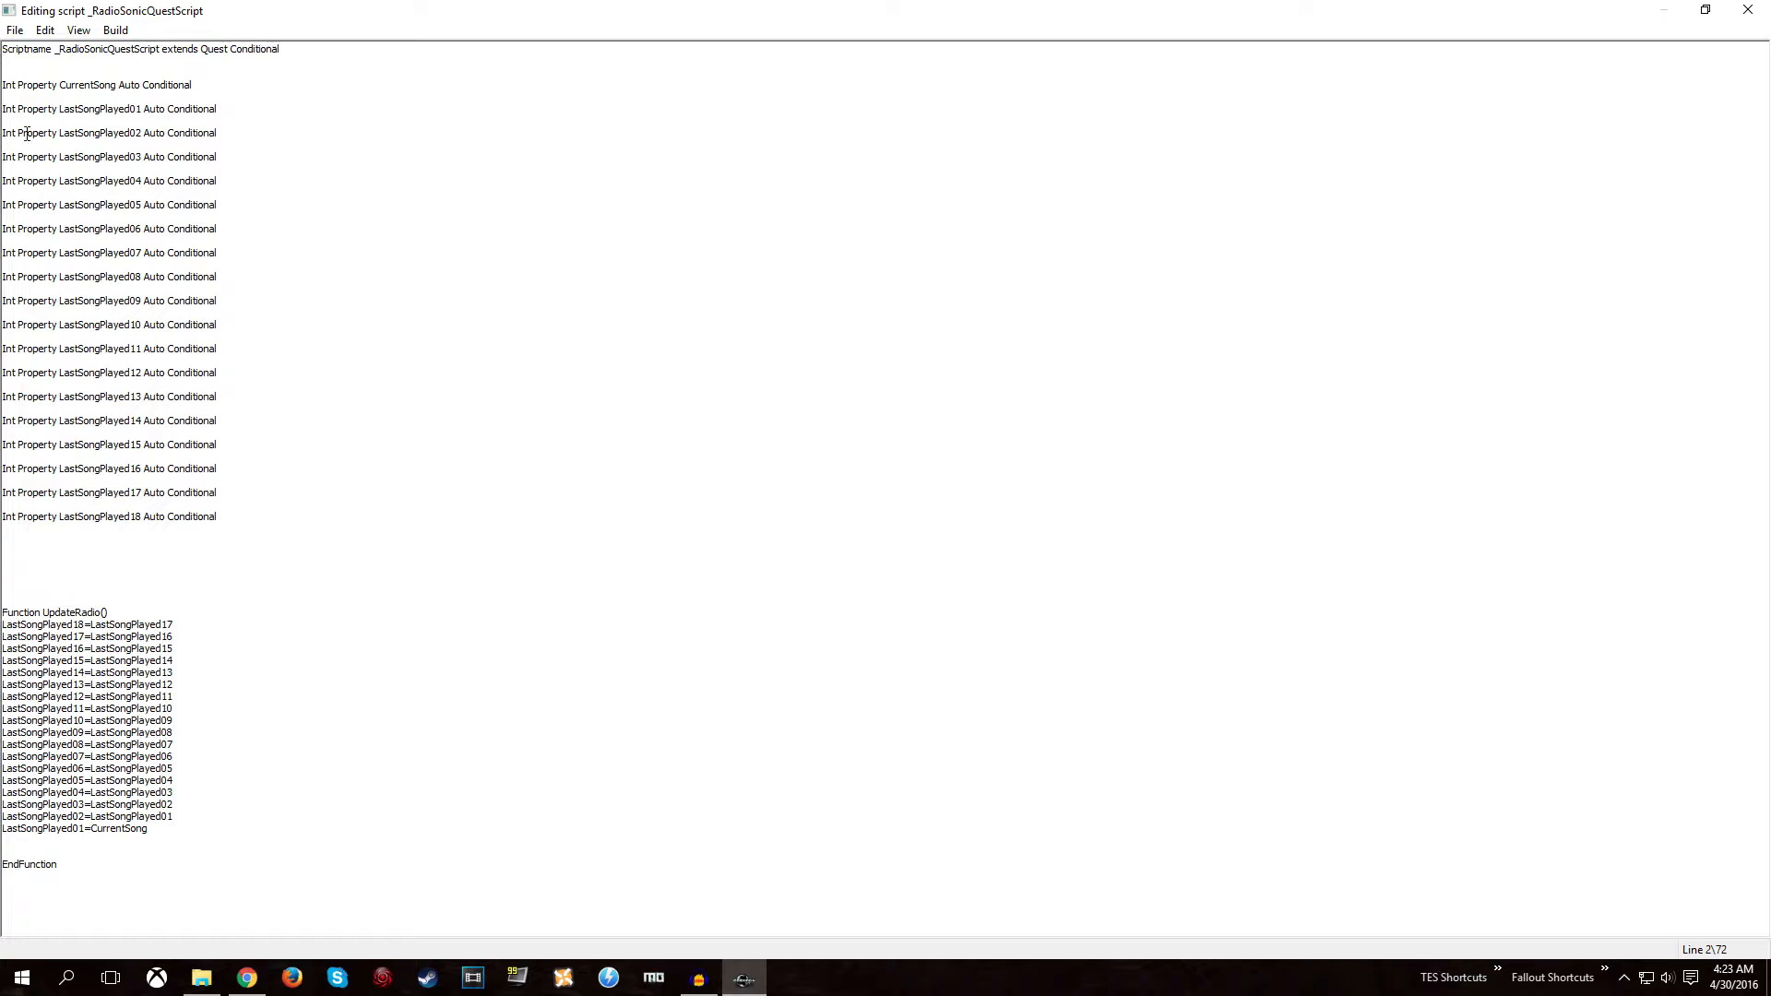
Enclose the LastSongPlayed06 to LastSongPlayed18 property declarations in a block comment using ;/ and /;.
left_click(213, 88)
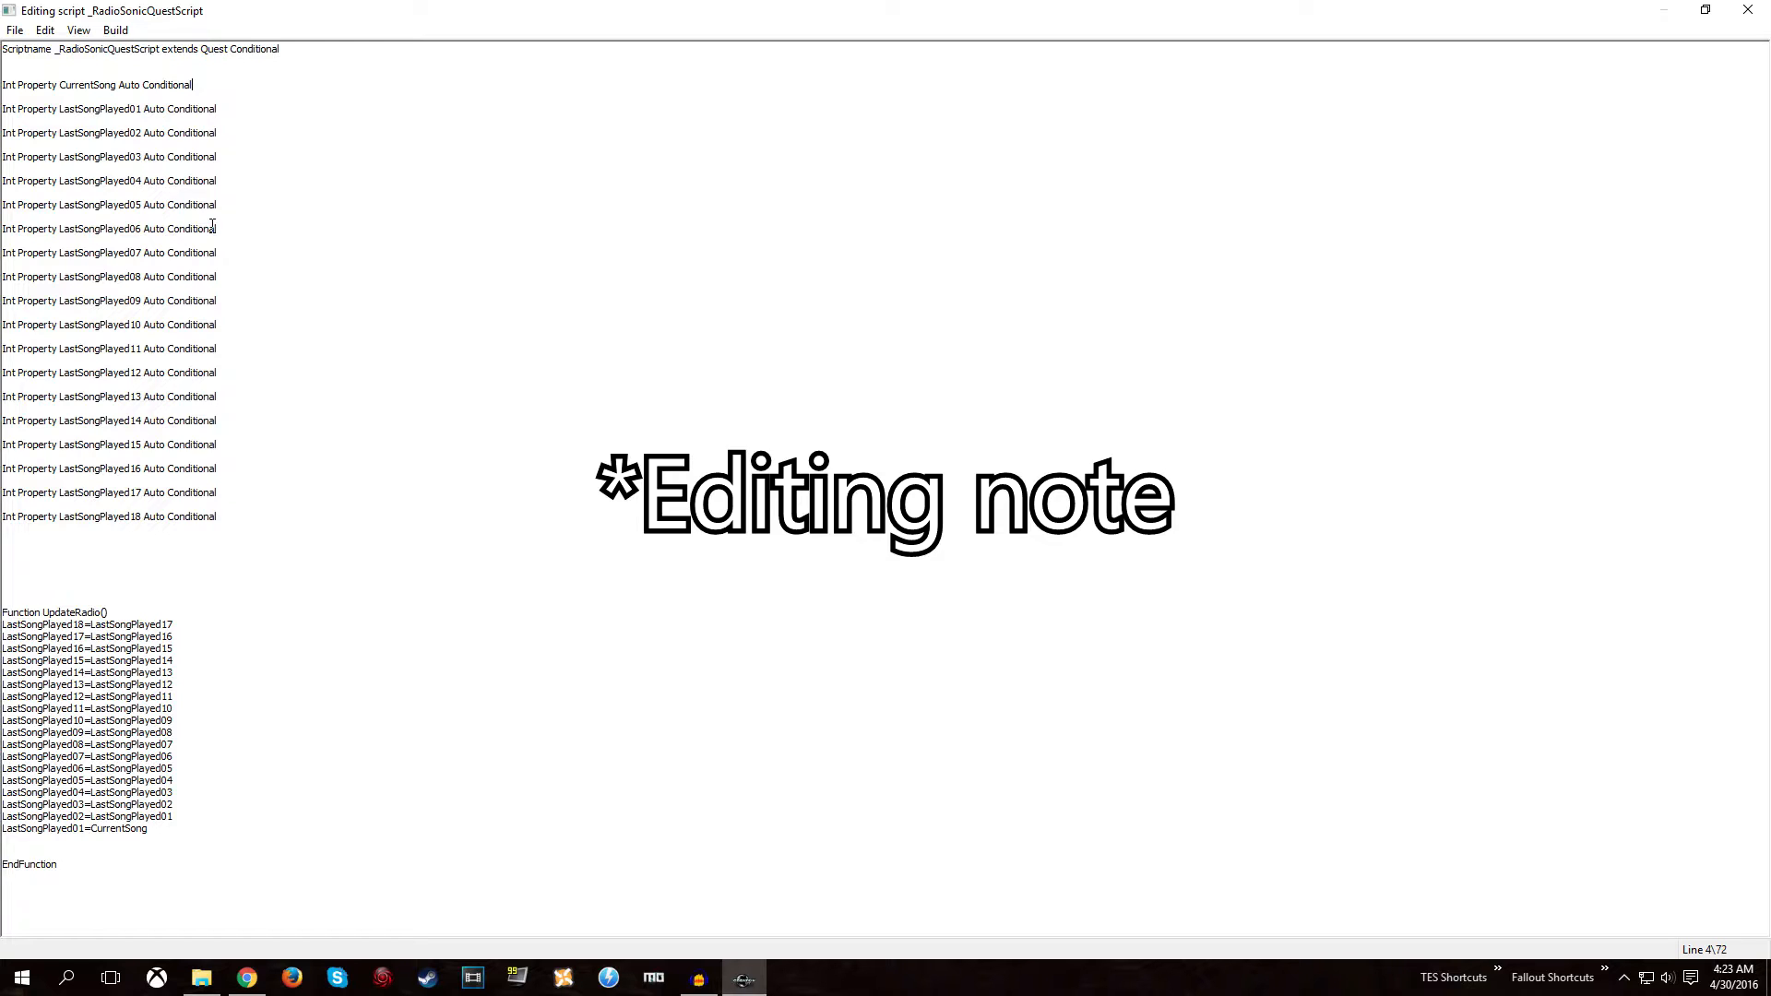
left_click(213, 218)
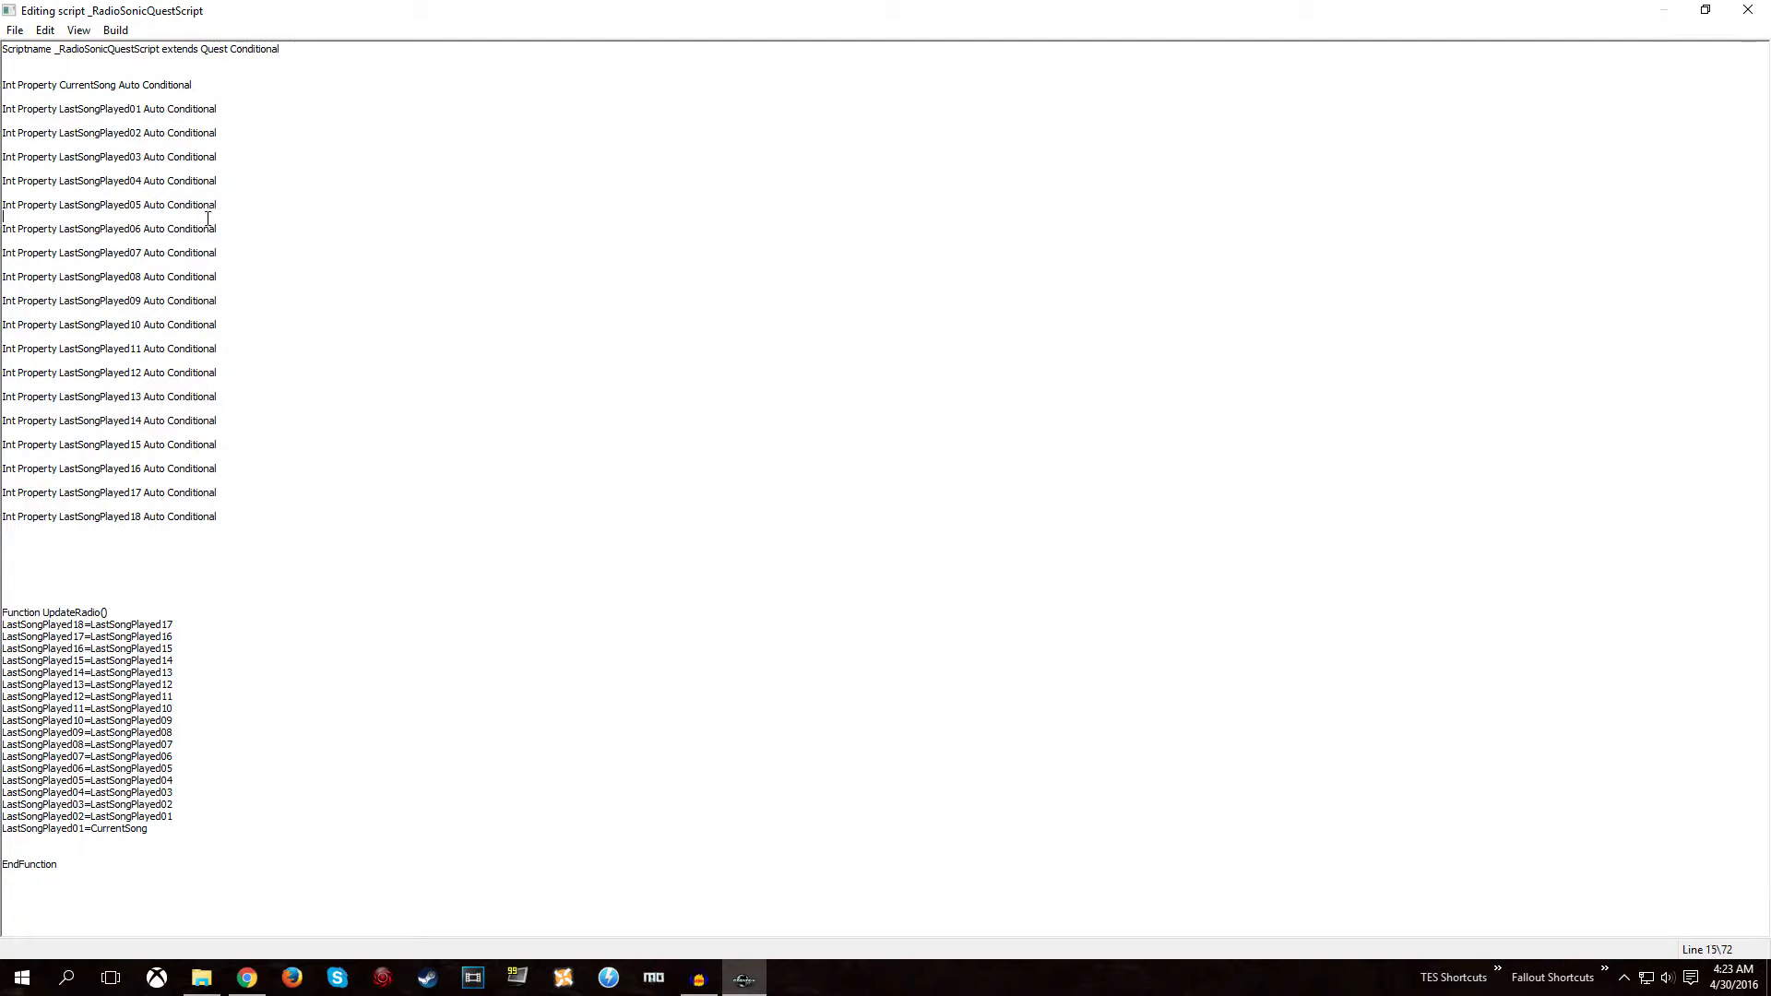
key("Return")
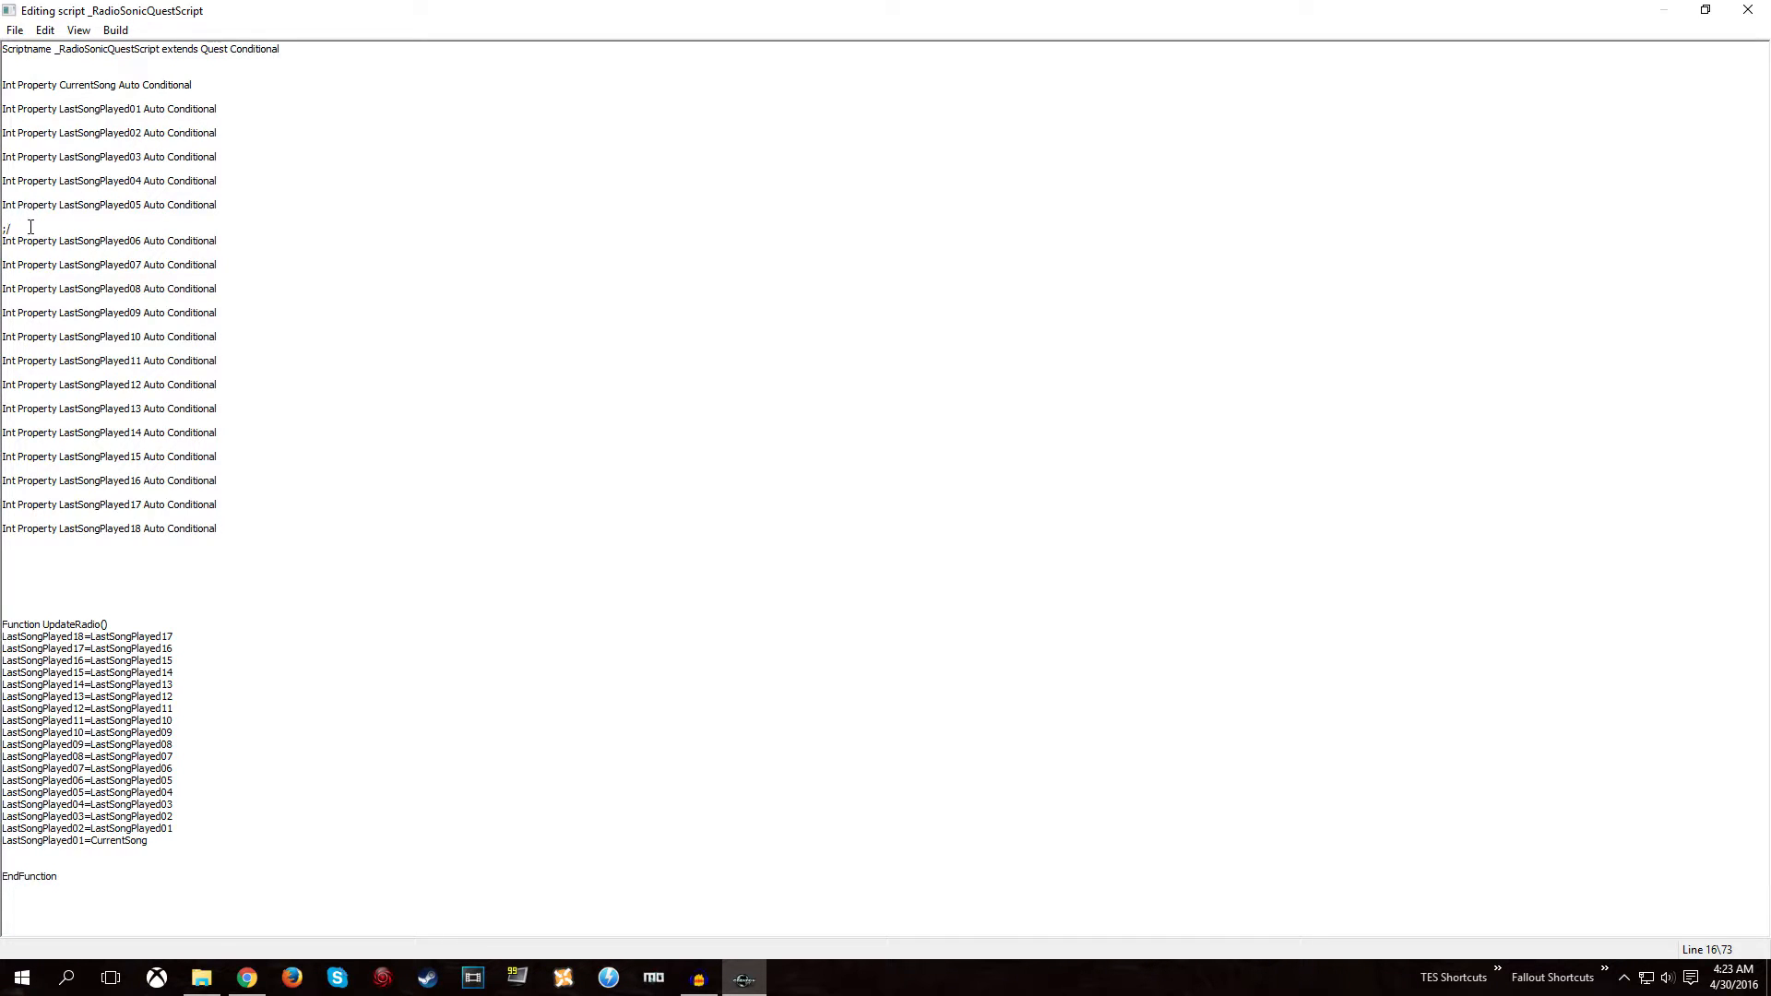
left_click(237, 535)
left_click_drag(344, 527, 4, 231)
left_click(23, 231)
left_click(12, 238)
left_click(4, 241)
type(";")
key("BackSpace")
left_click_drag(234, 527, 10, 521)
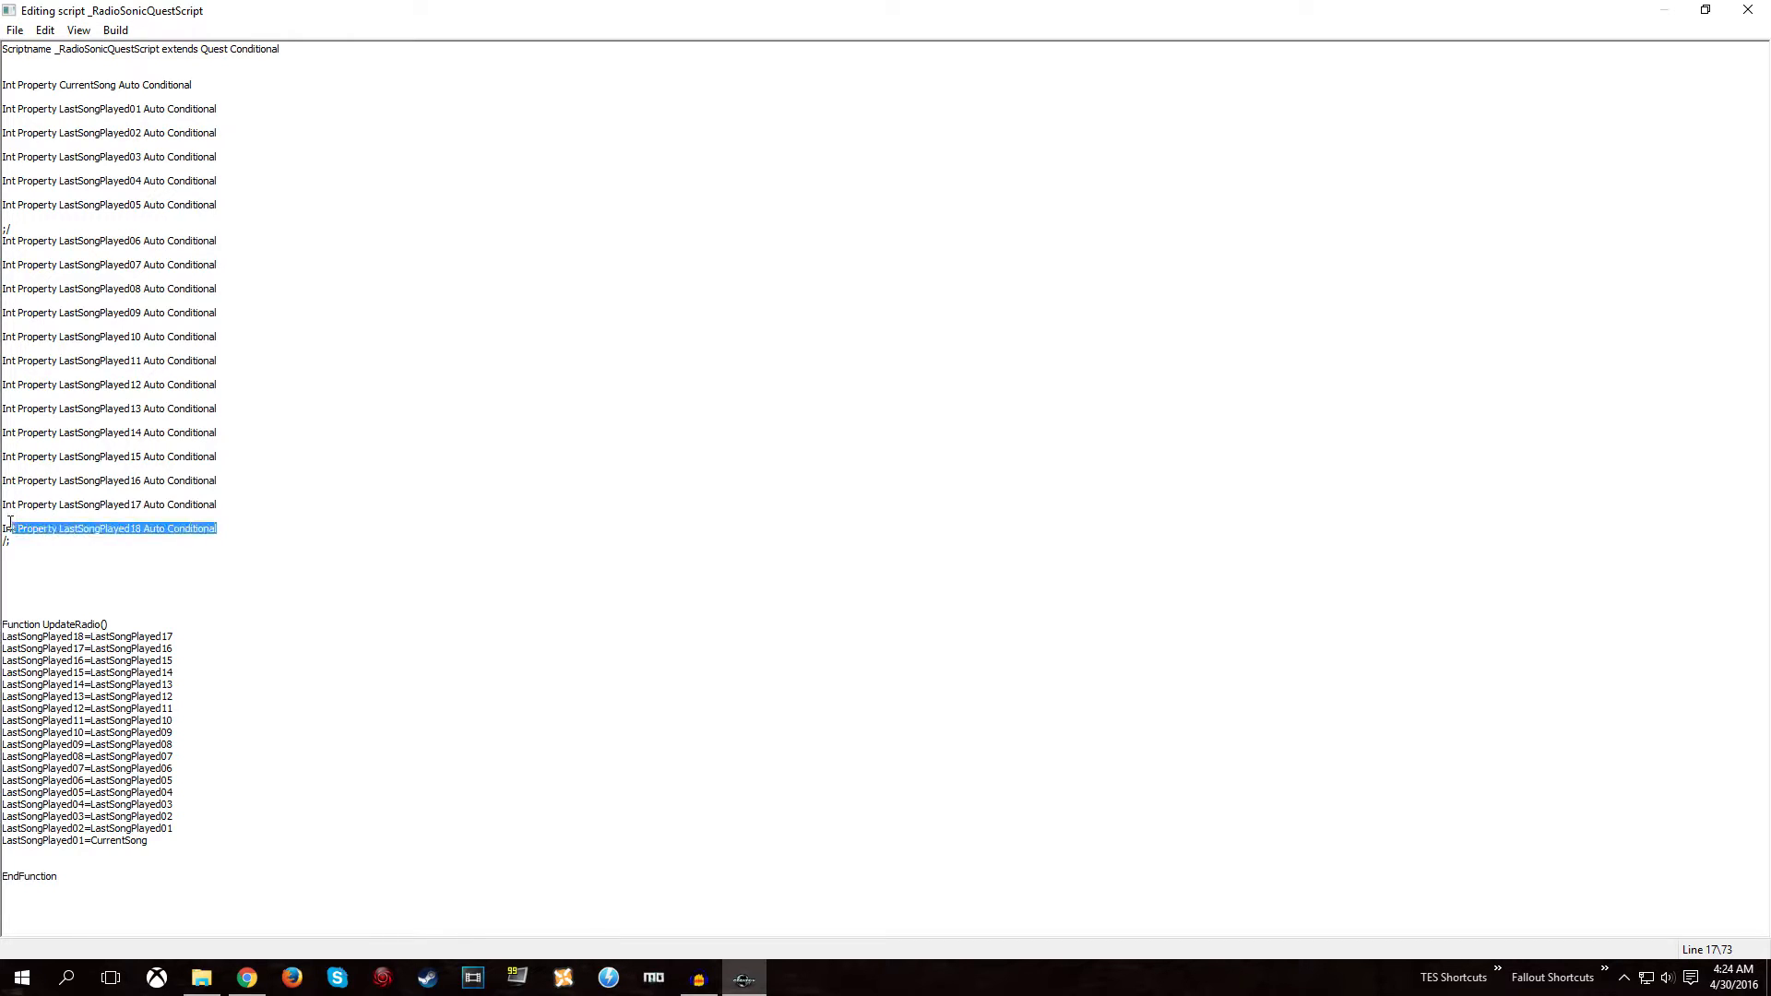
left_click(19, 552)
left_click(28, 541)
Remove the block comment markers around the properties and duplicate the LastSongPlayed18 declaration below the original.
left_click(27, 231)
key("BackSpace")
key("BackSpace")
left_click_drag(222, 531, 78, 515)
key("ctrl+c")
left_click(234, 517)
key("Return")
key("Return")
key("BackSpace")
key("BackSpace")
left_click(247, 529)
key("Return")
key("Return")
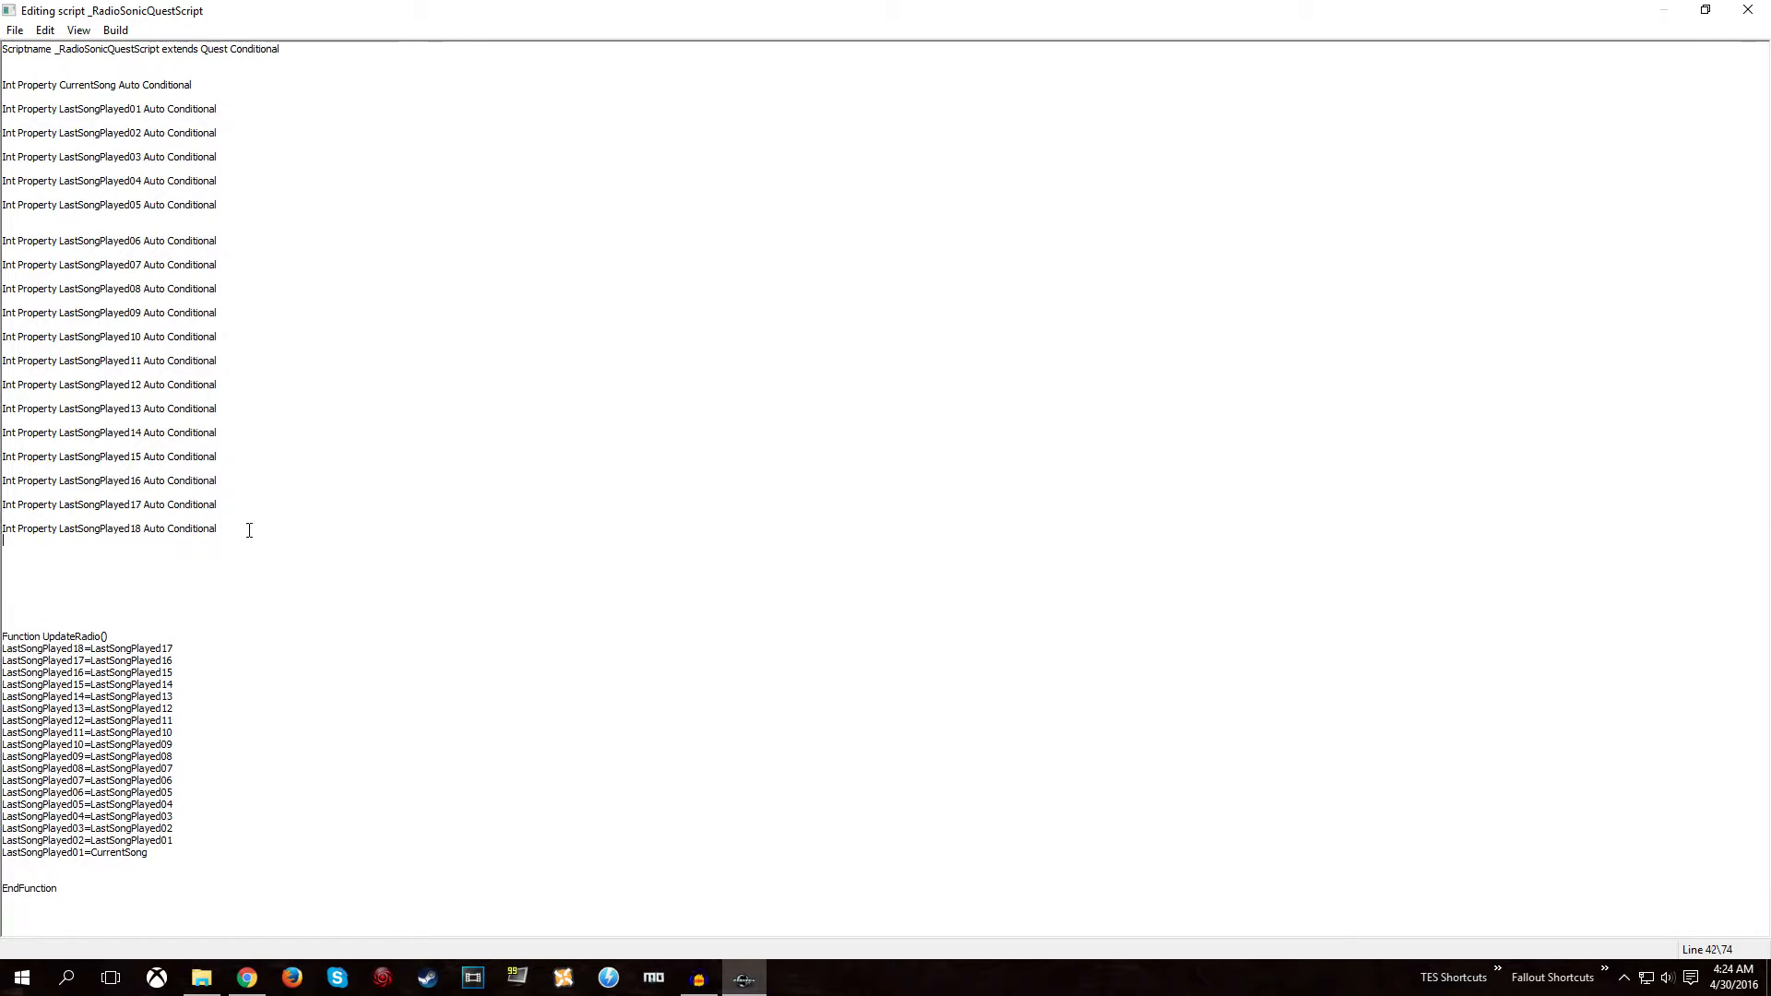
key("ctrl+v")
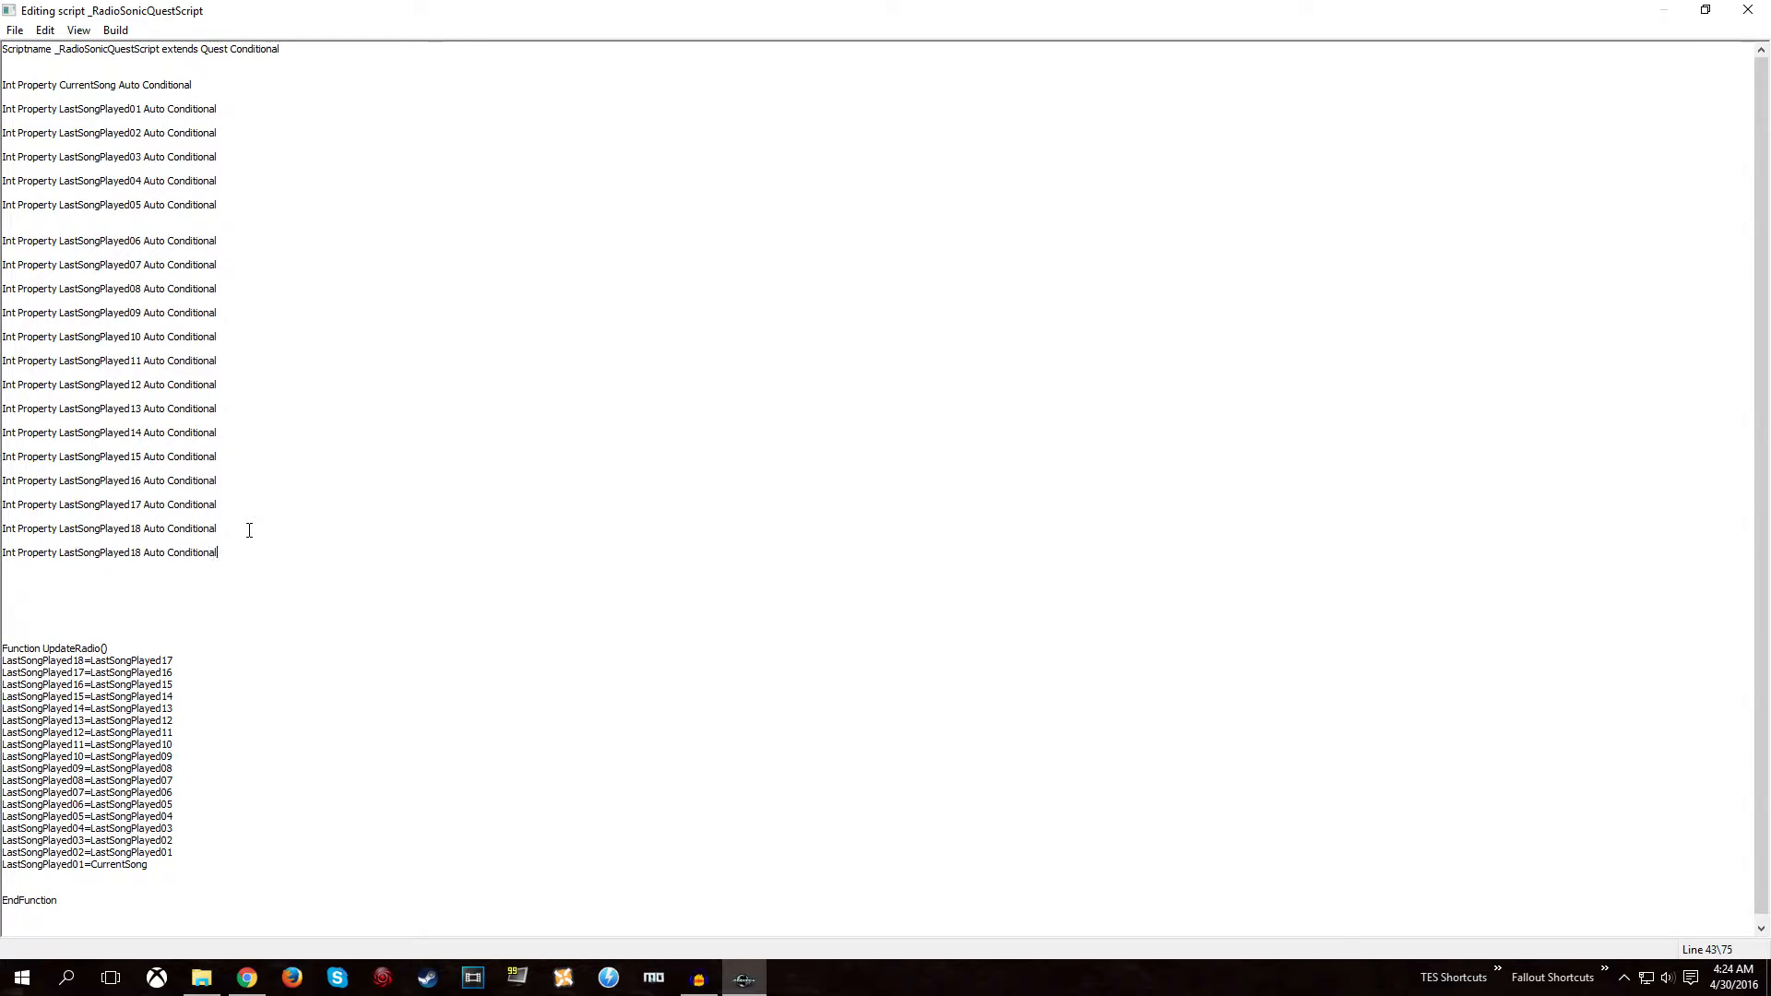
Delete the duplicated LastSongPlayed18 declaration and restore the ;/ and /; markers around LastSongPlayed06 to LastSongPlayed18.
left_click(144, 551)
left_click_drag(212, 551, 2, 552)
key("BackSpace")
key("BackSpace")
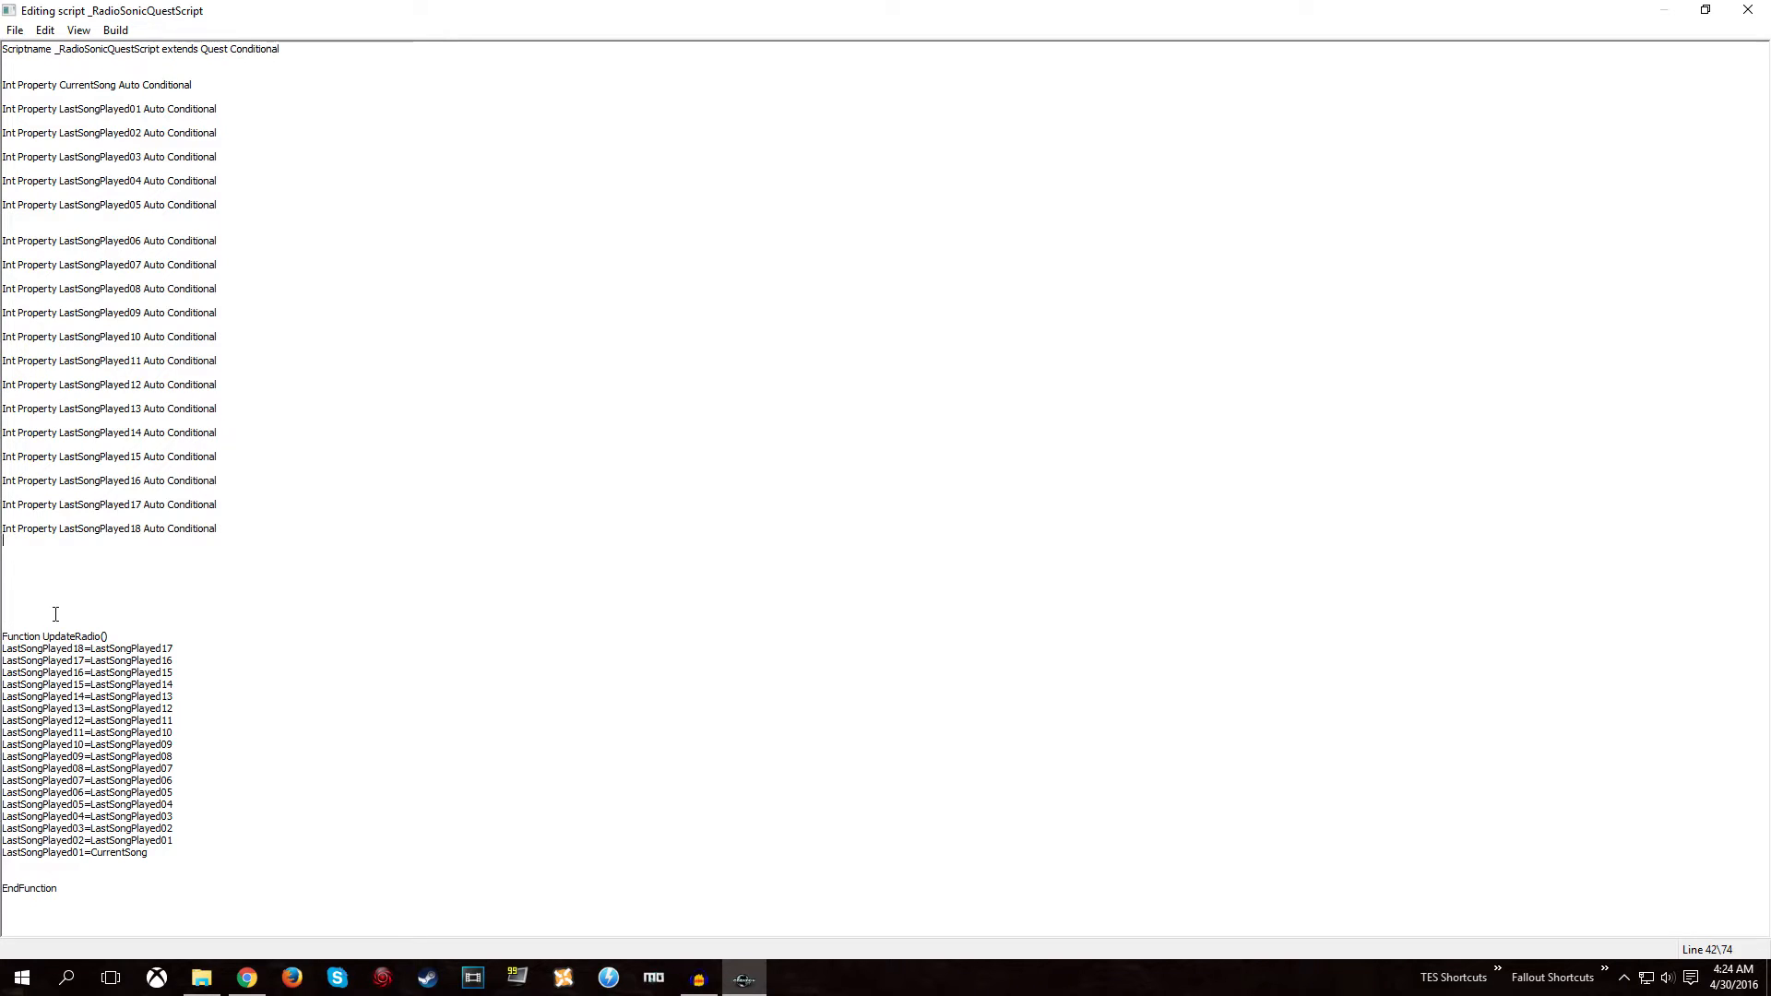
left_click(5, 229)
type(";/")
Comment out the LastSongPlayed18 to LastSongPlayed06 assignments inside UpdateRadio() with ;/ and /;.
left_click(118, 635)
key("Return")
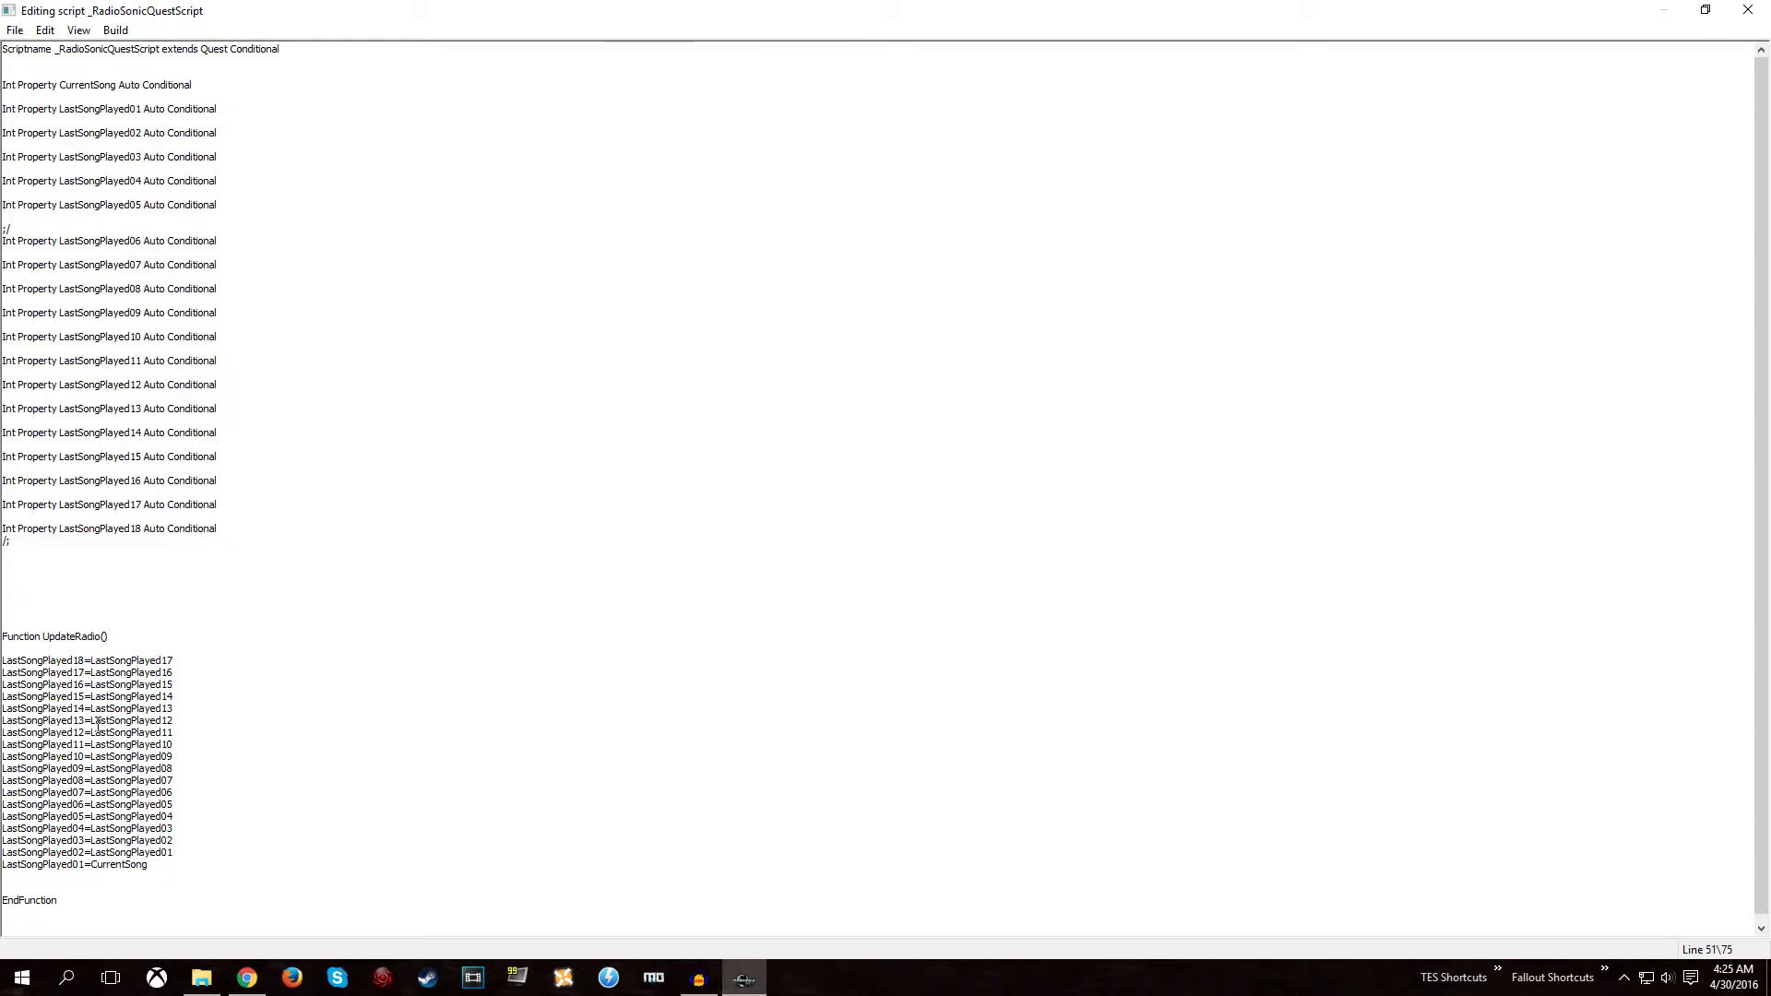
key("BackSpace")
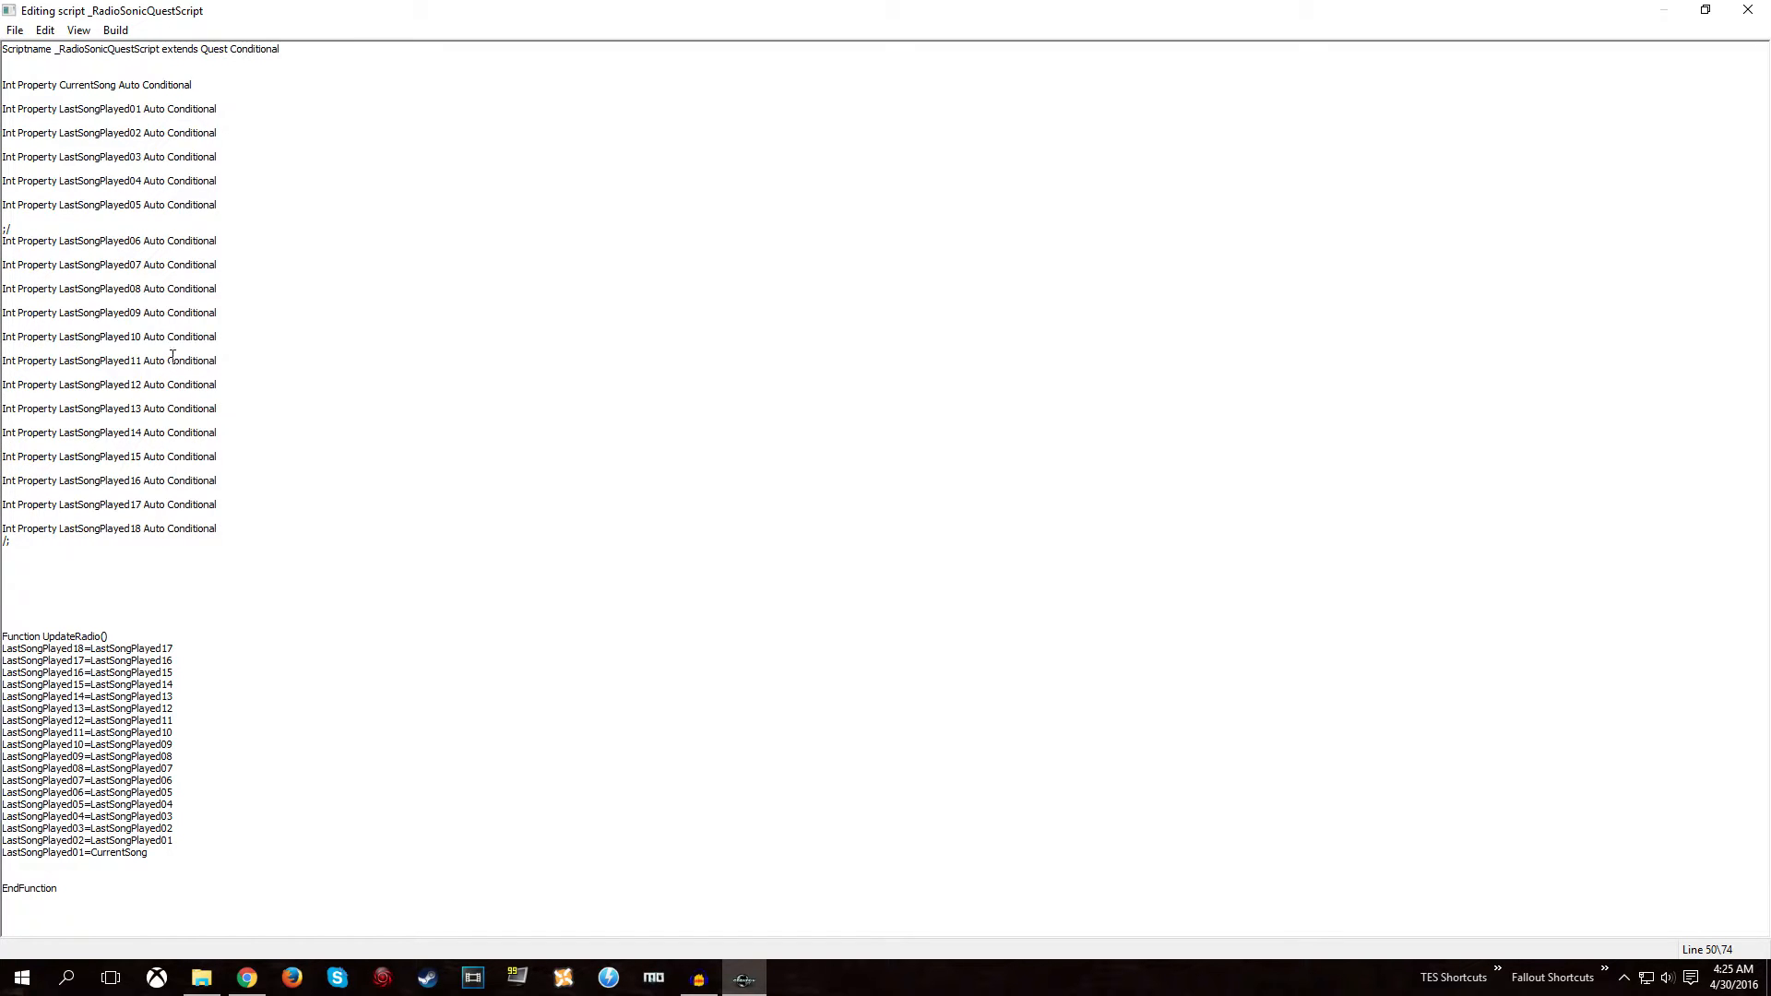
left_click_drag(203, 727, 3, 648)
left_click(152, 706)
key("Return")
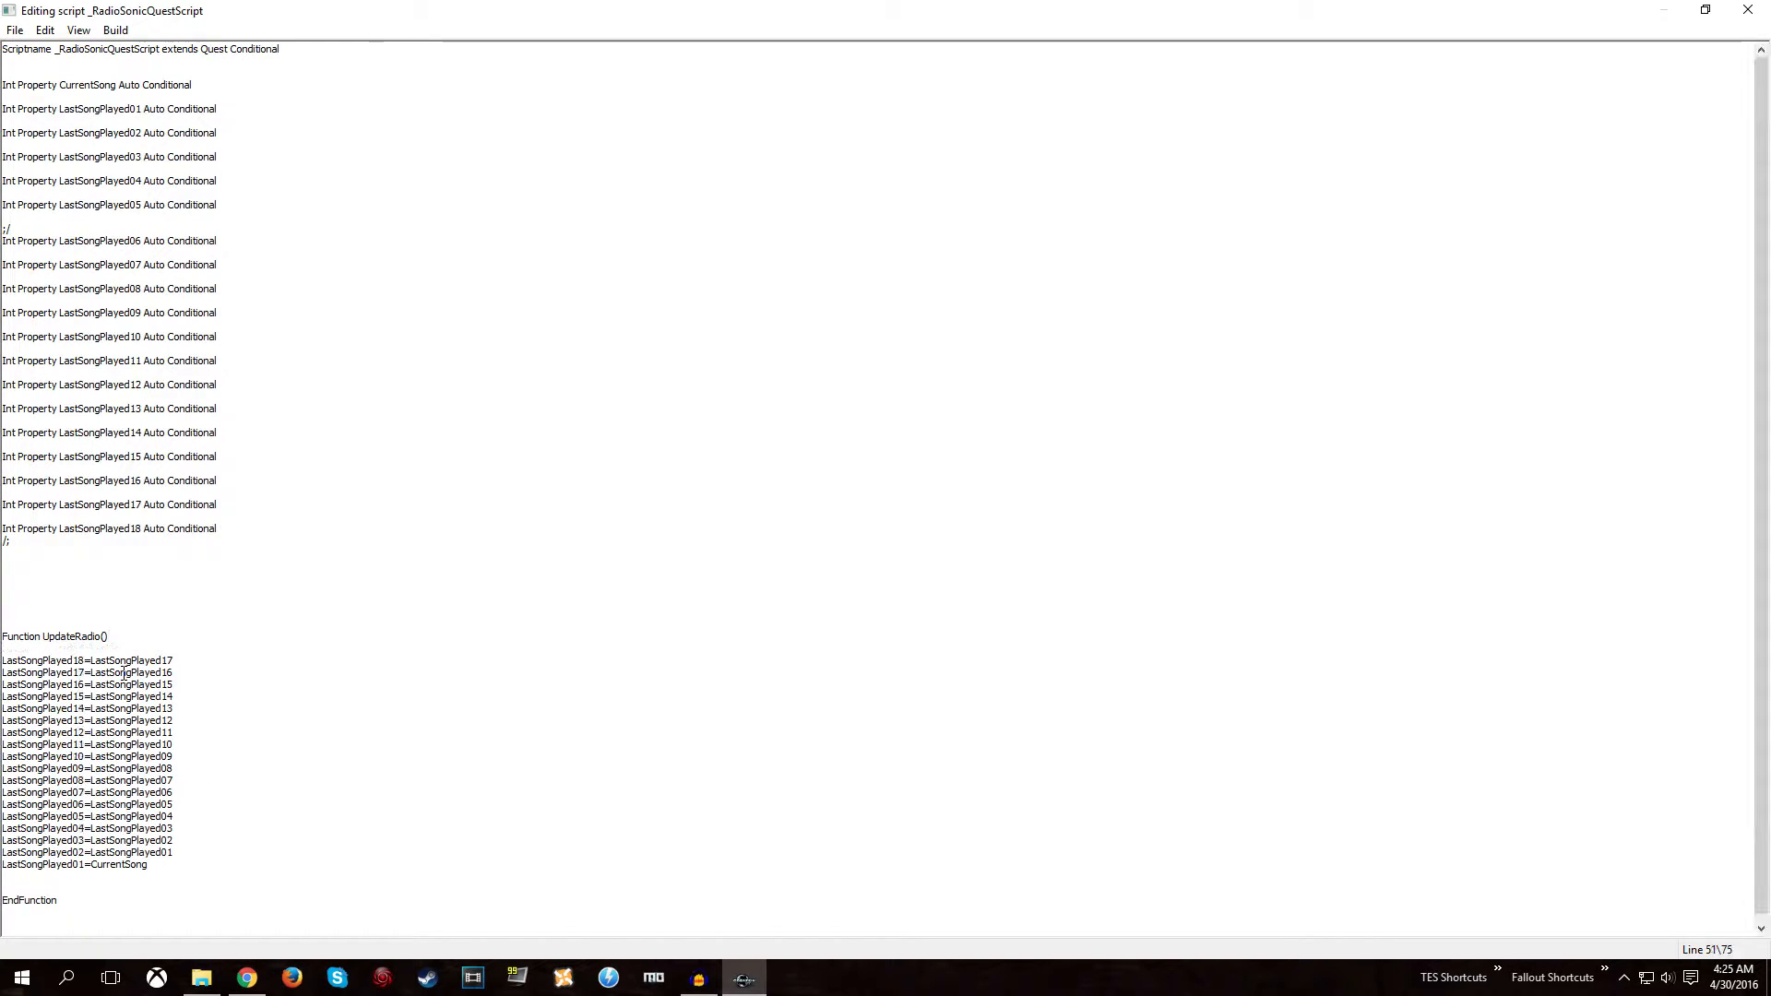
type(";/")
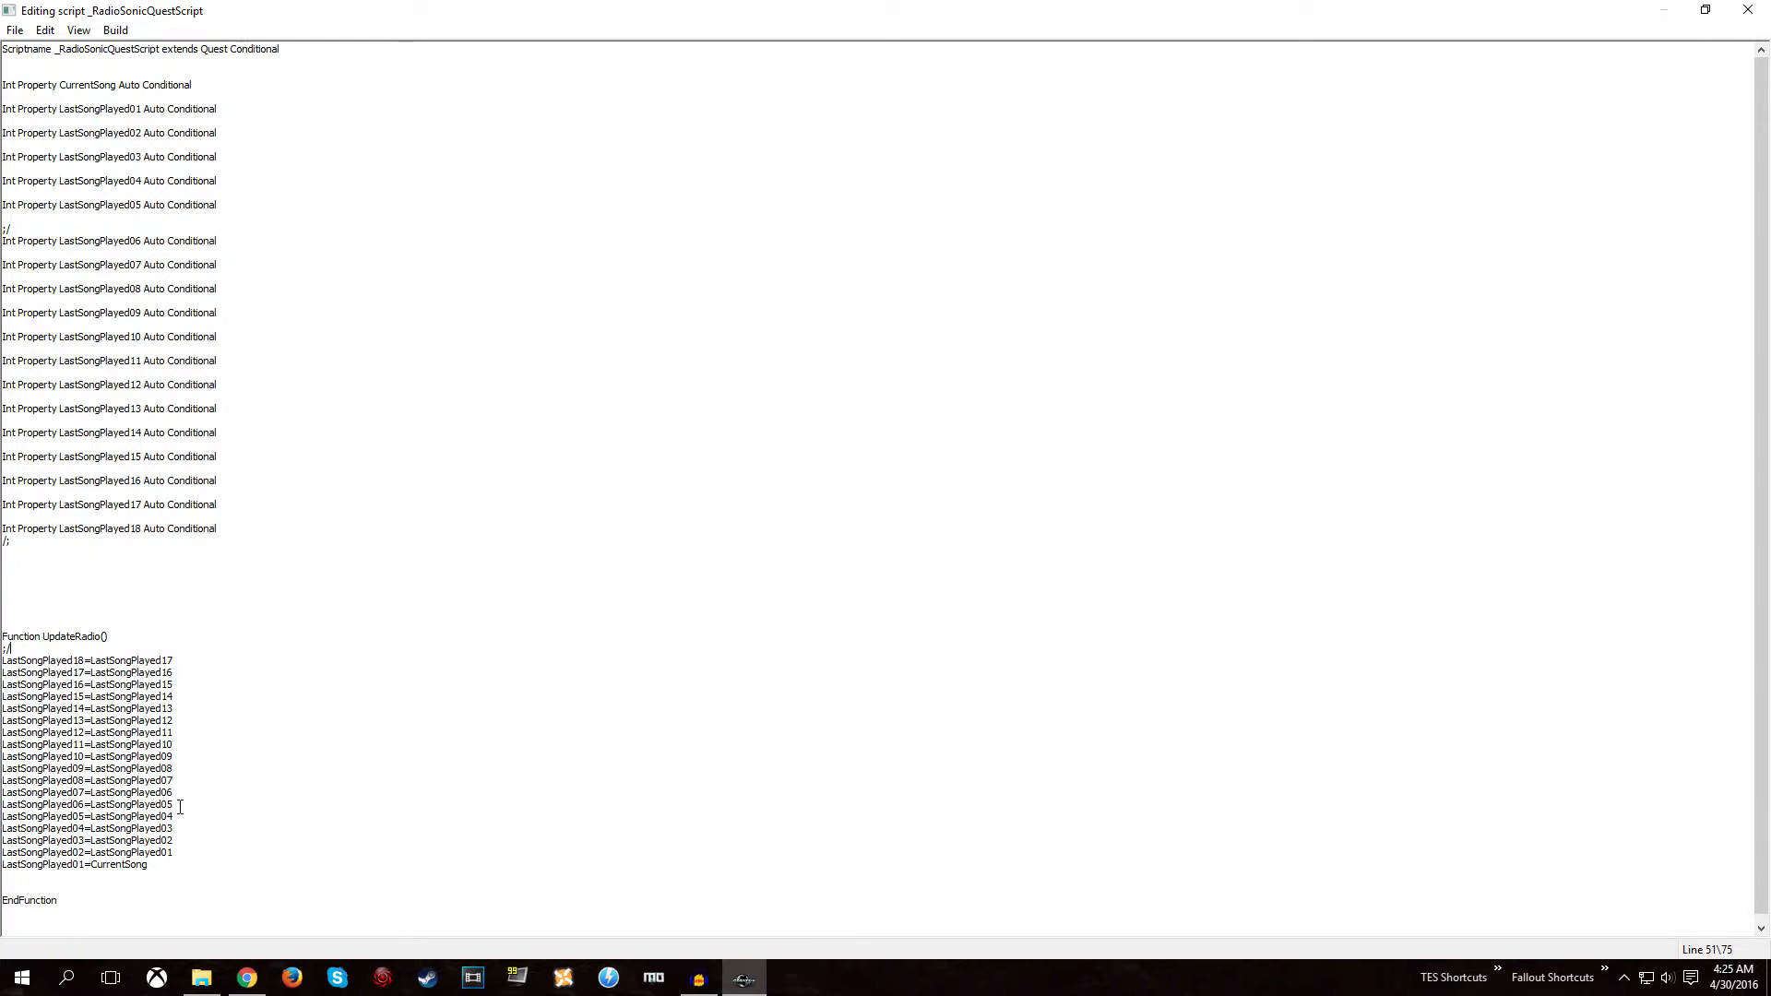
key("Return")
type("/;")
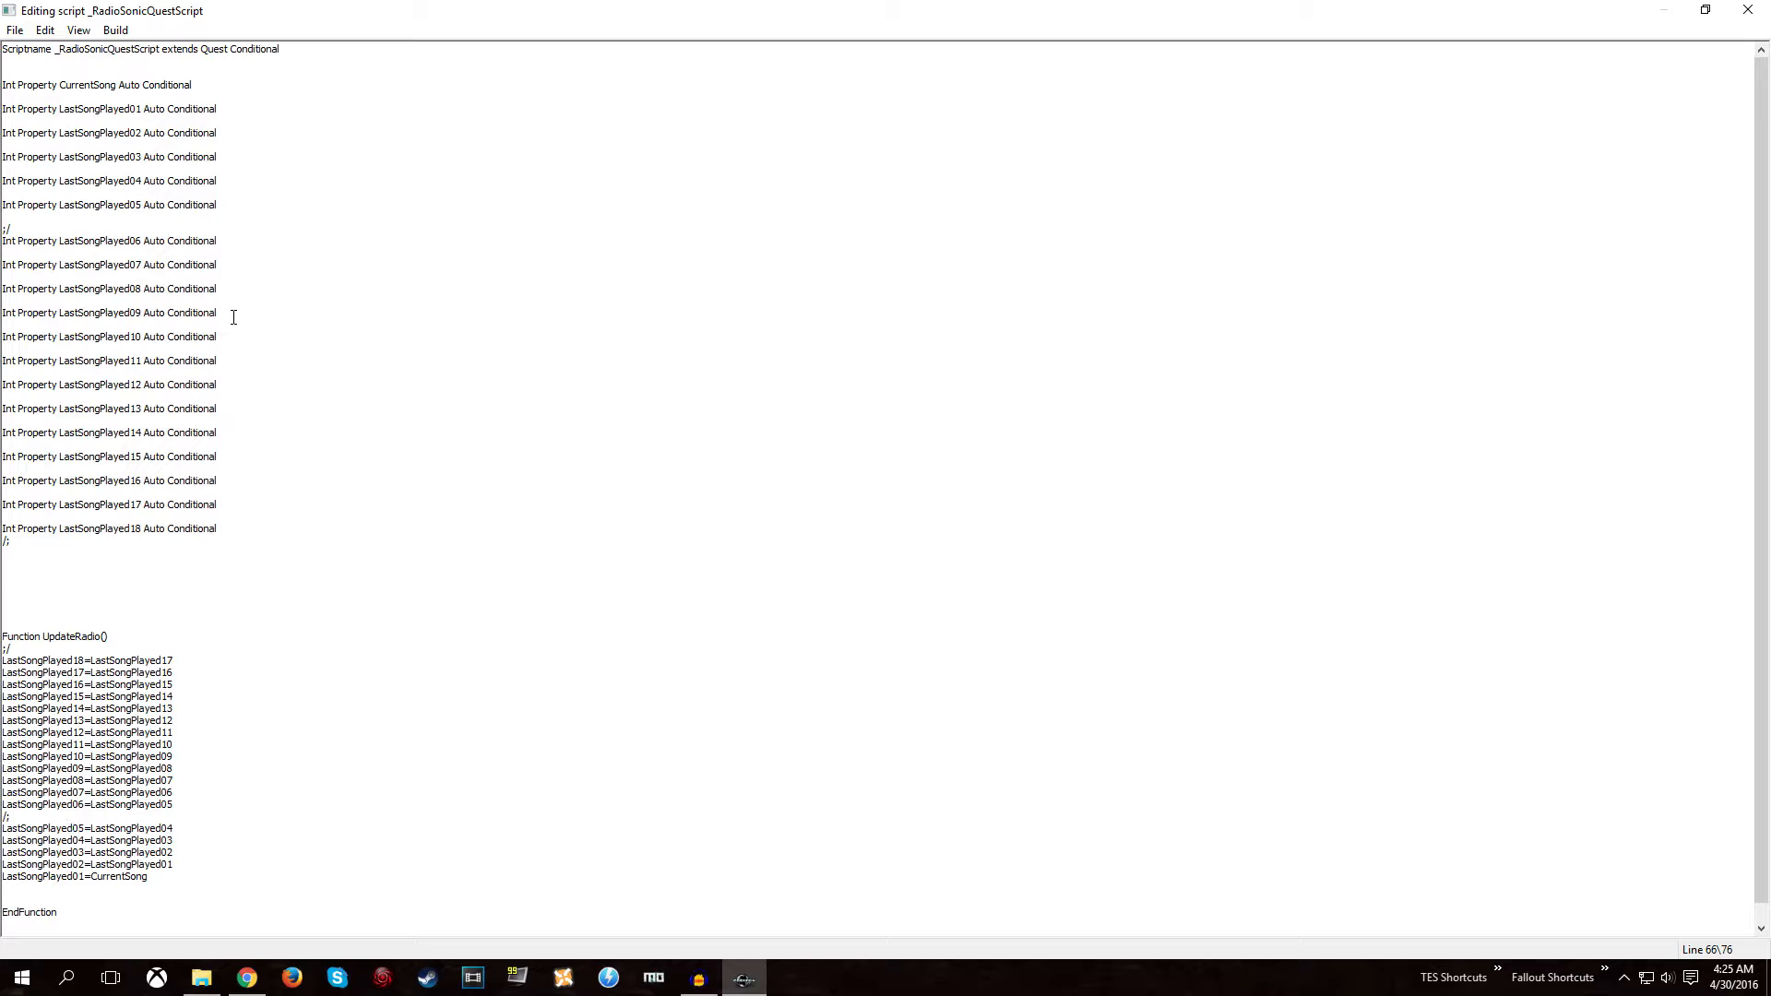
Save and compile _RadioSonicQuestScript, and check which properties it exposes on the quest.
key("ctrl+s")
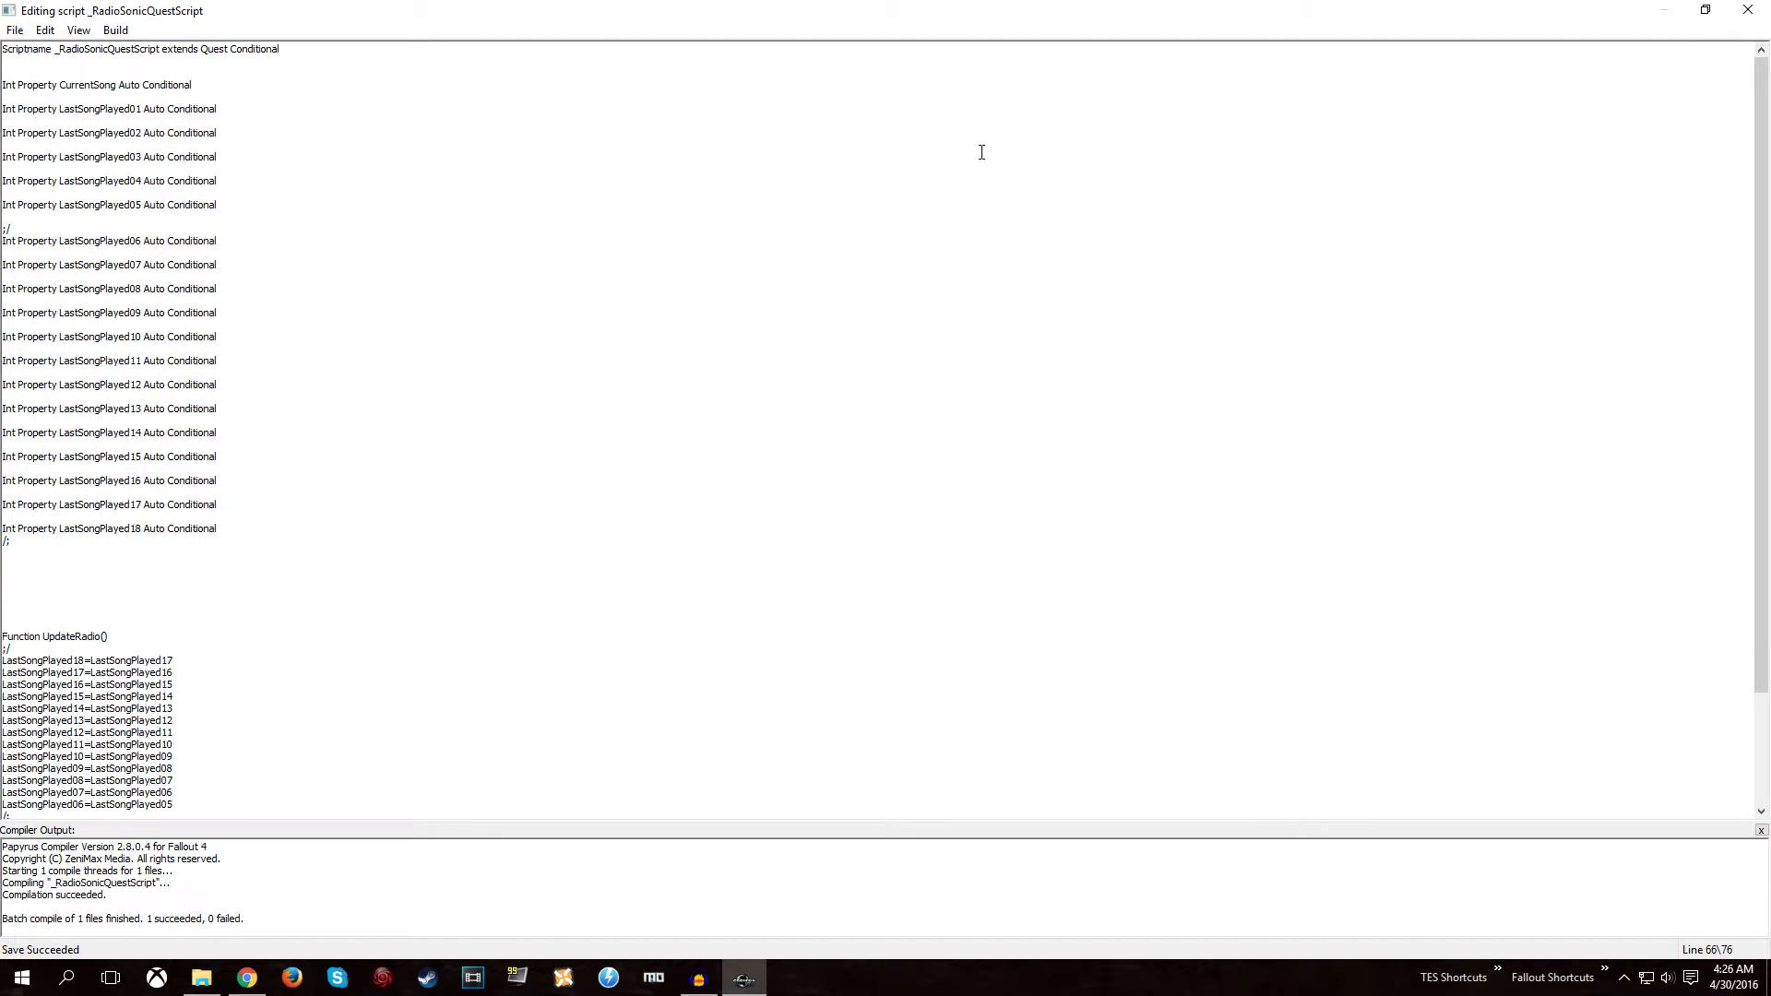
left_click(1748, 10)
left_click(611, 127)
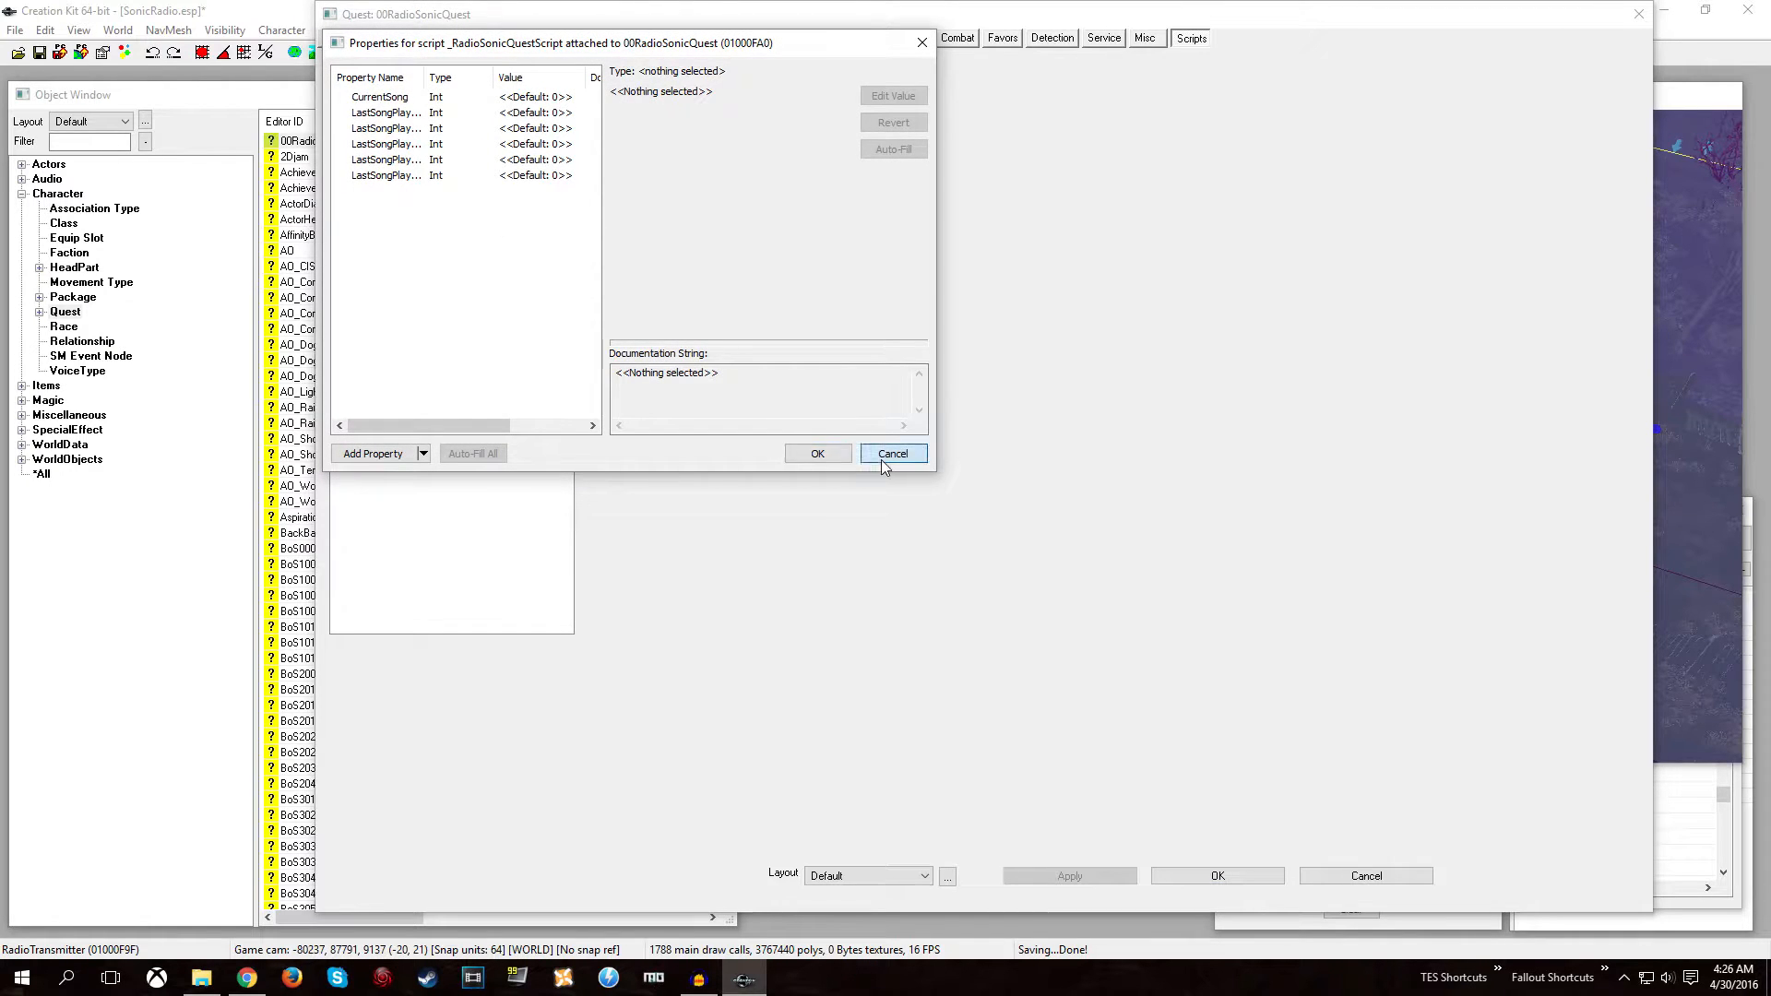
left_click(890, 454)
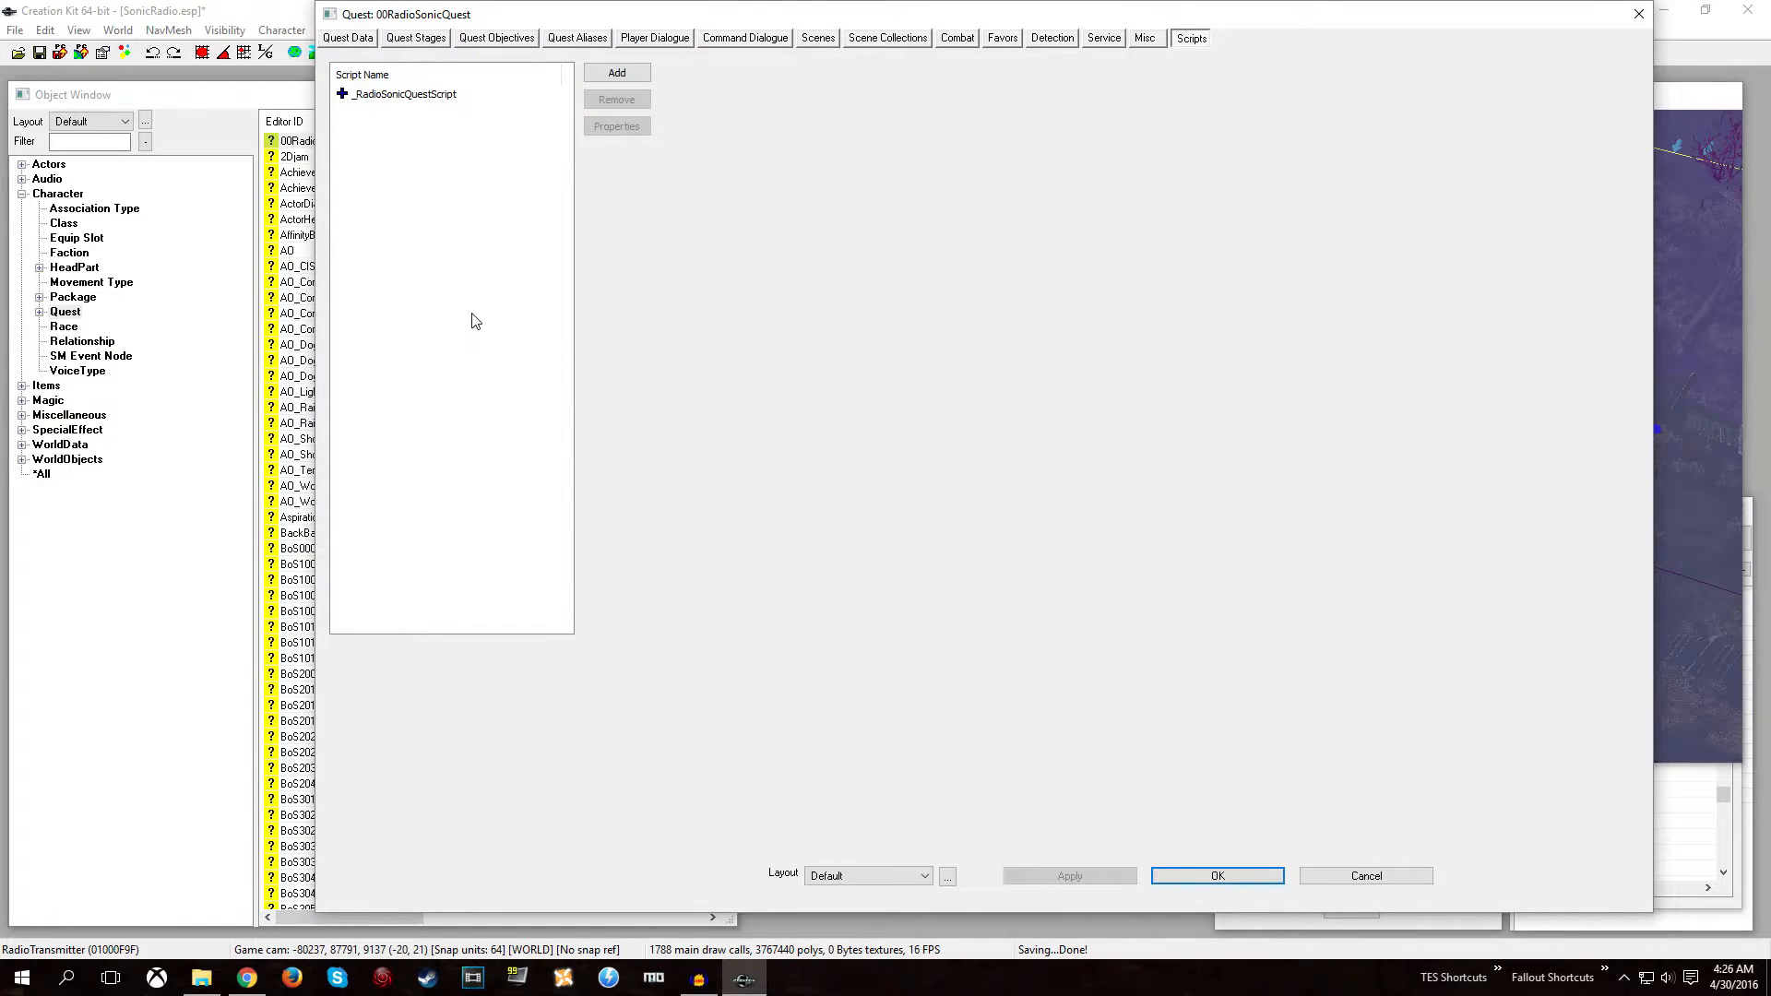
Accept the changes to 00RadioSonicQuest, save the plugin, and reopen the quest.
left_click(1215, 875)
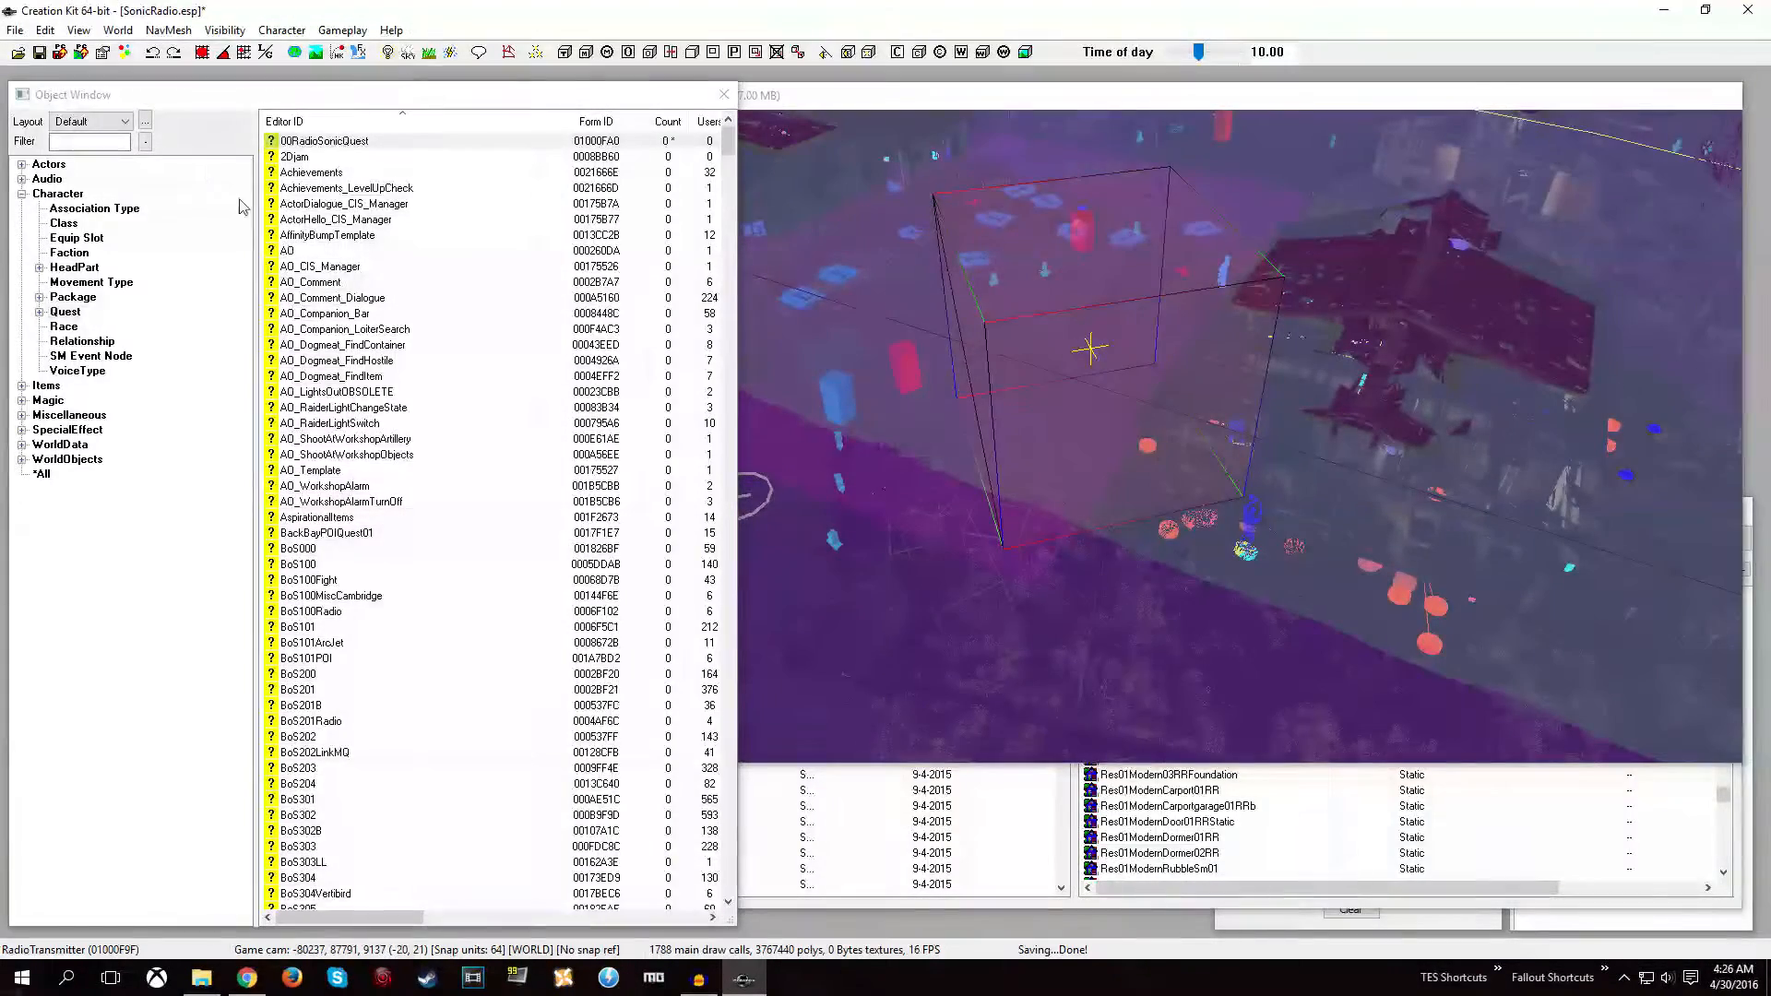
left_click(38, 52)
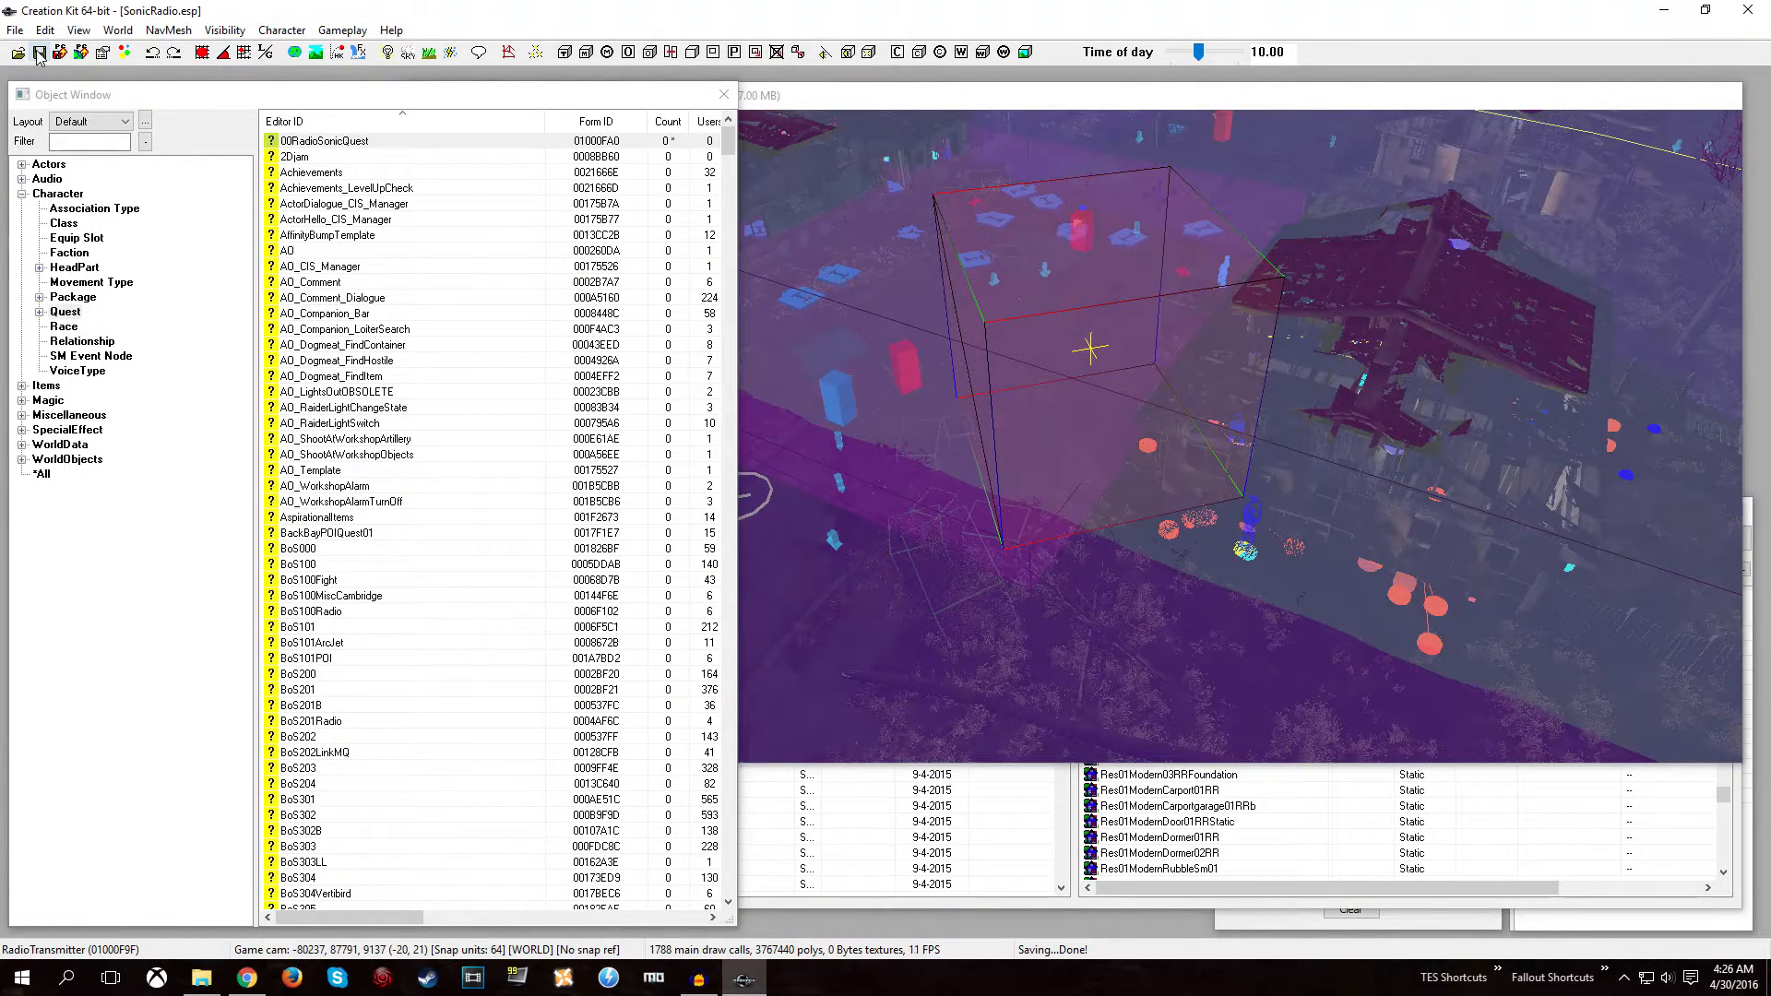
left_click(295, 143)
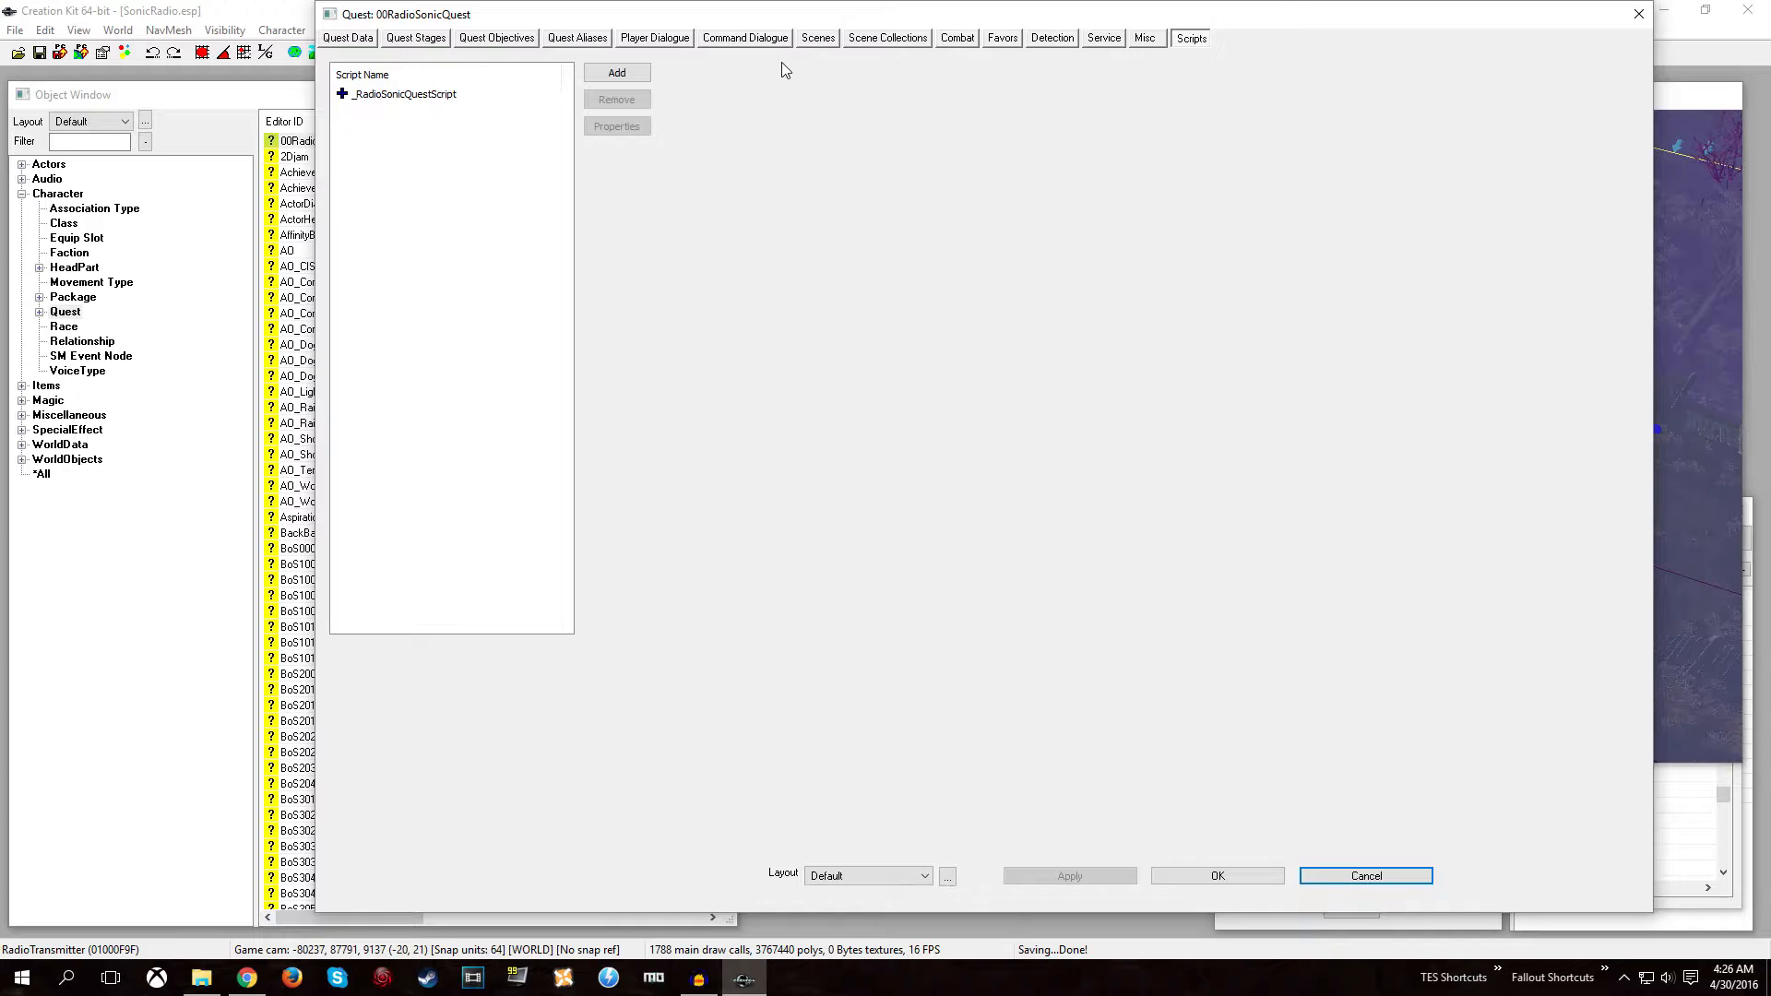
Create a new scene in the quest with the ID 00RadioSonicQuestScene01.
left_click(818, 39)
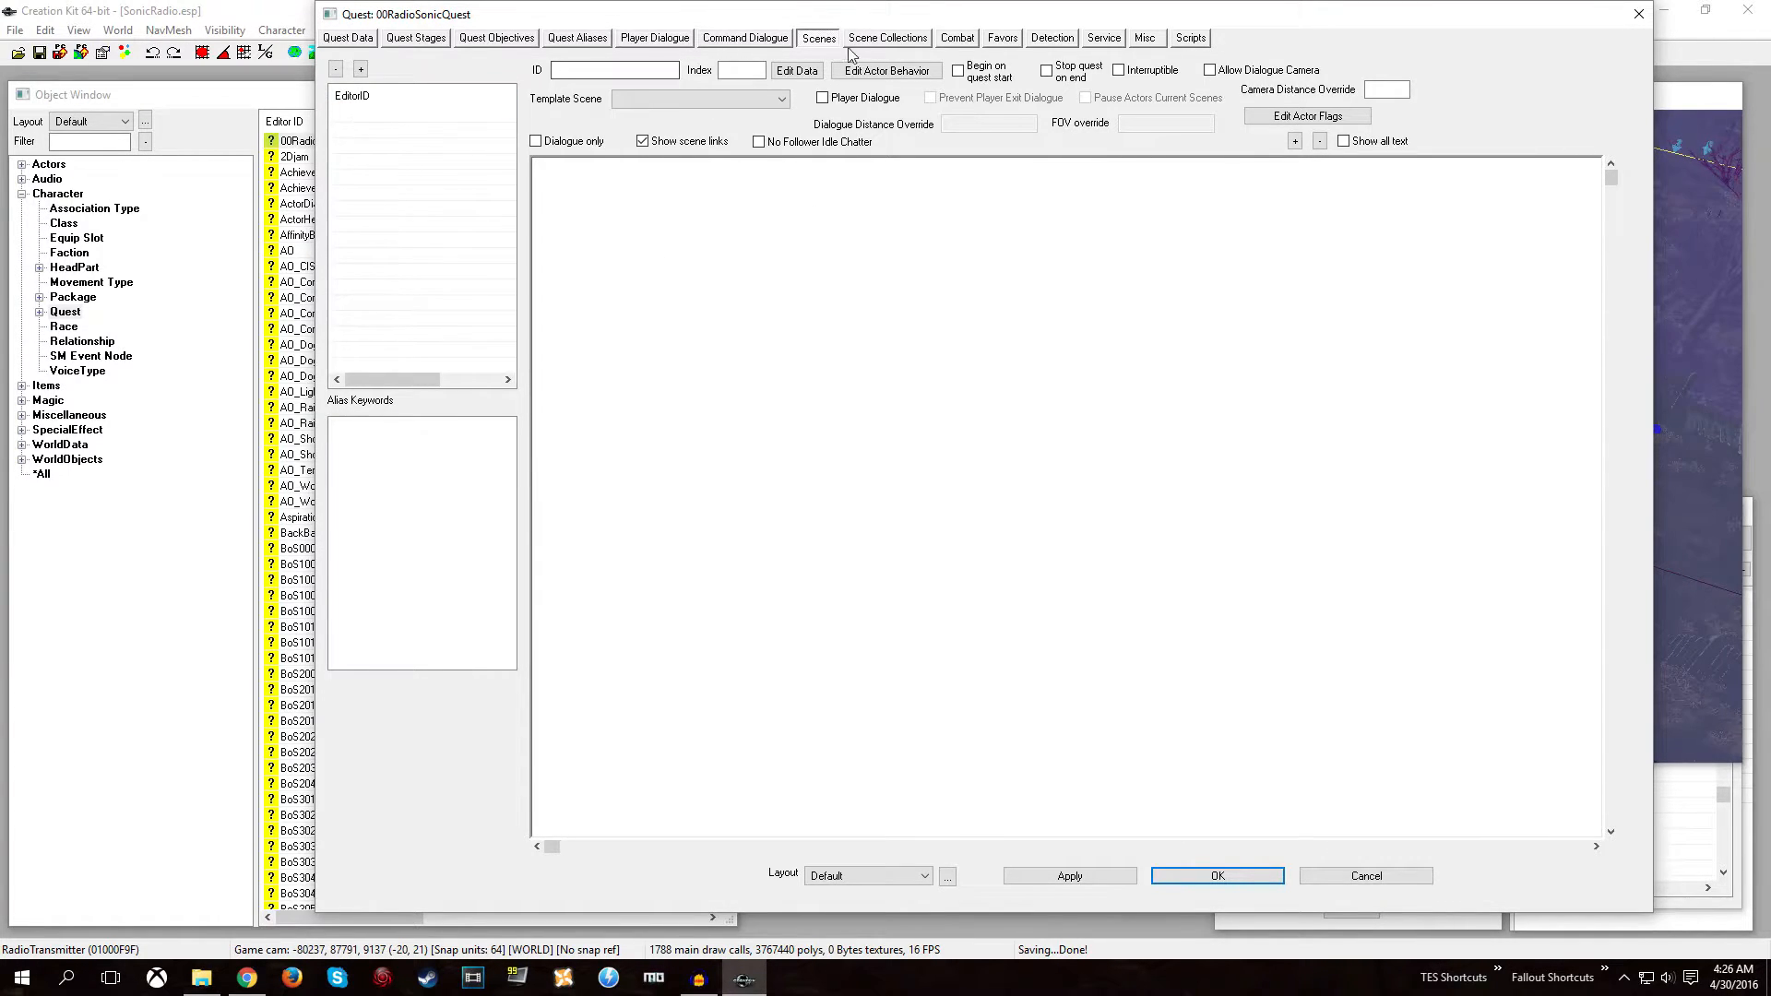
right_click(349, 130)
left_click(369, 139)
left_click(435, 73)
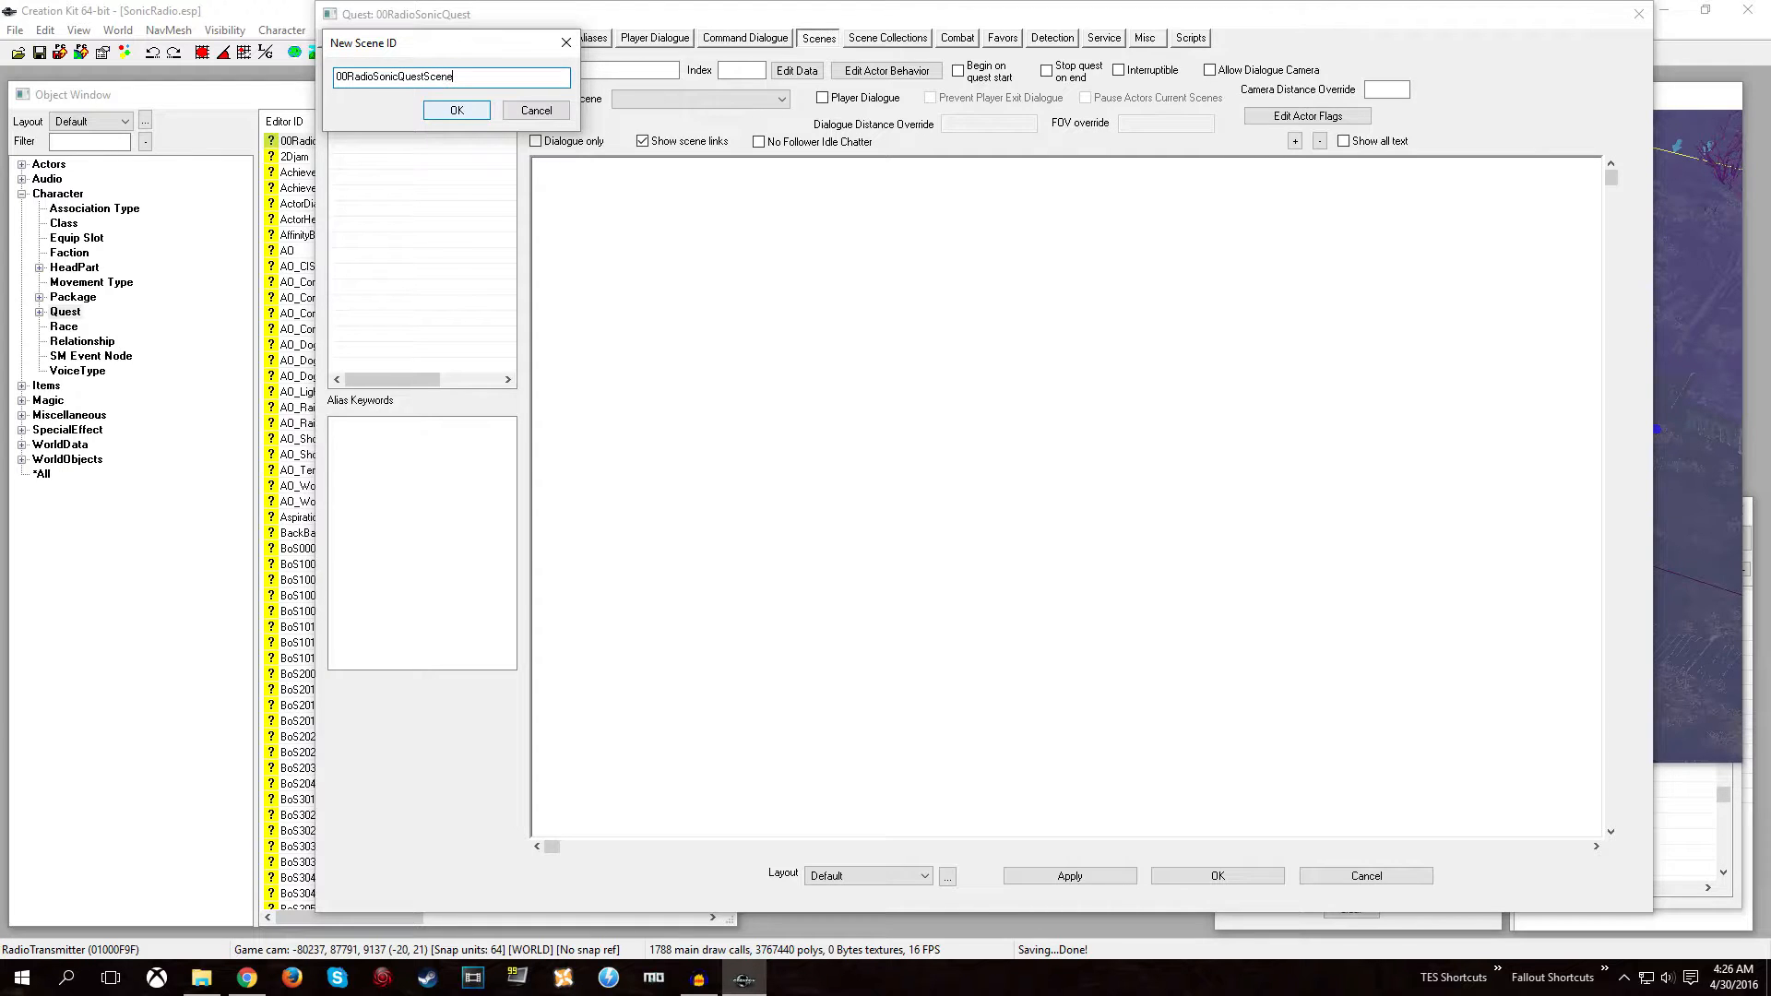
type("01")
left_click(434, 112)
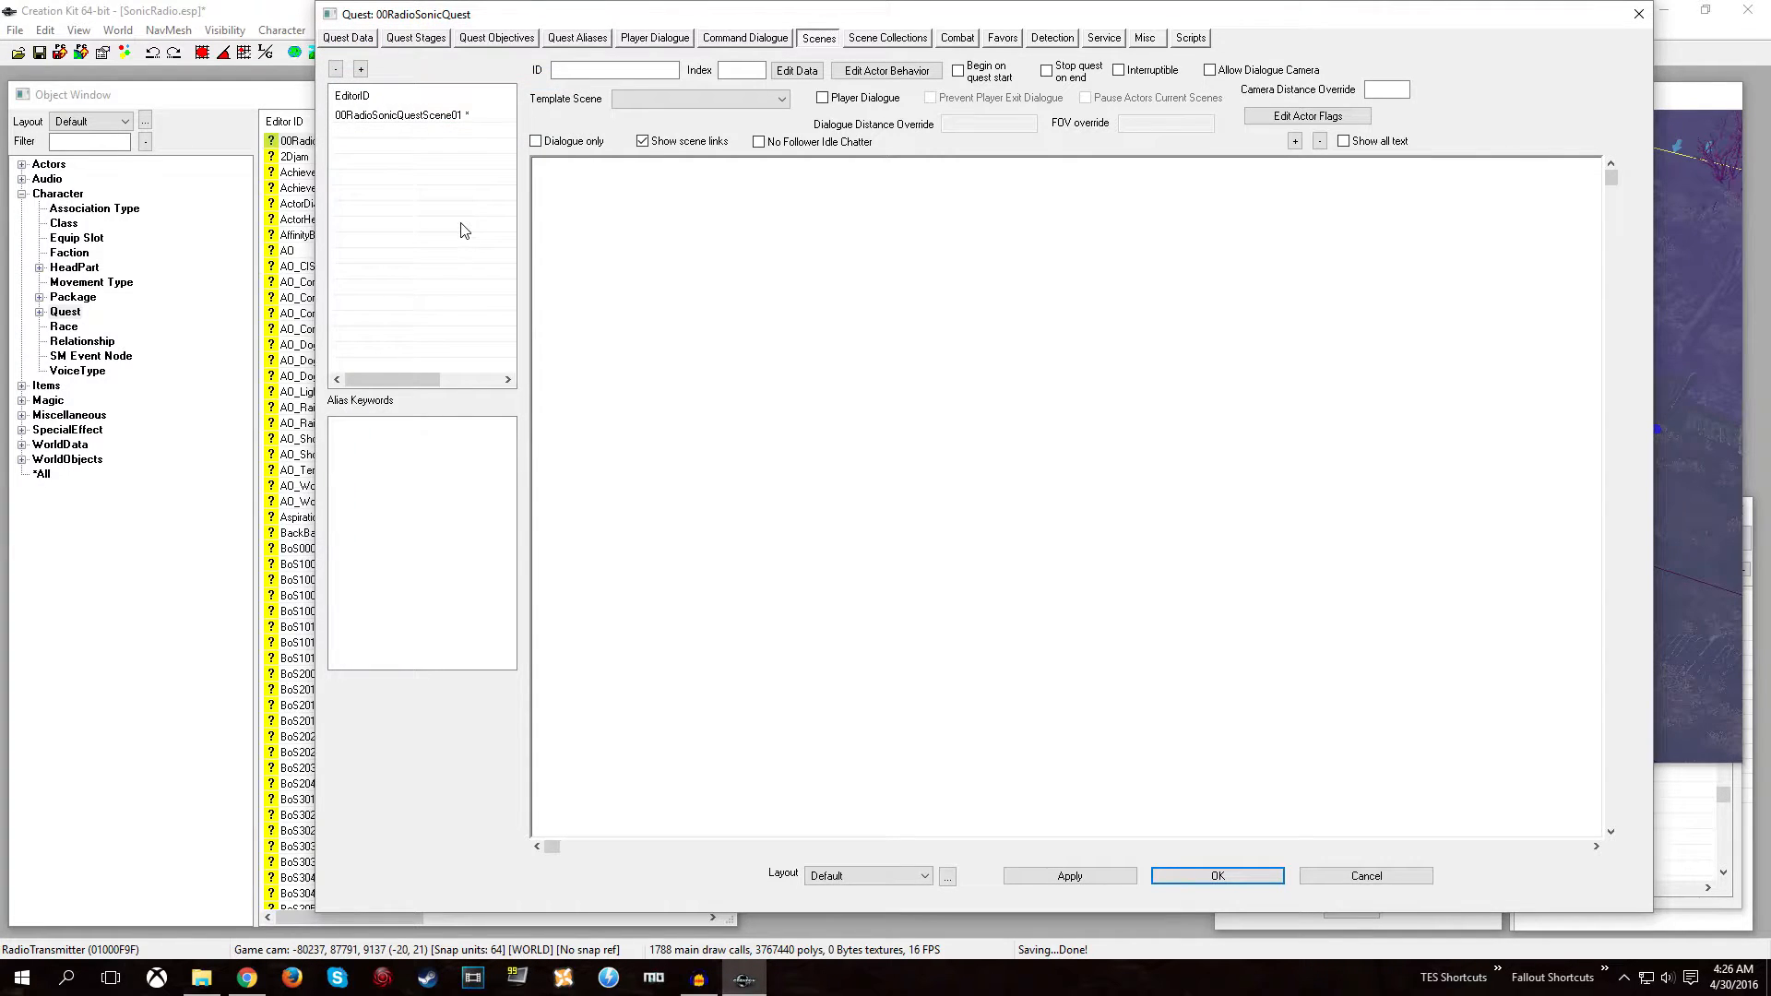
Add Alias_RadioTransmitterRef as an actor in 00RadioSonicQuestScene01.
left_click(422, 117)
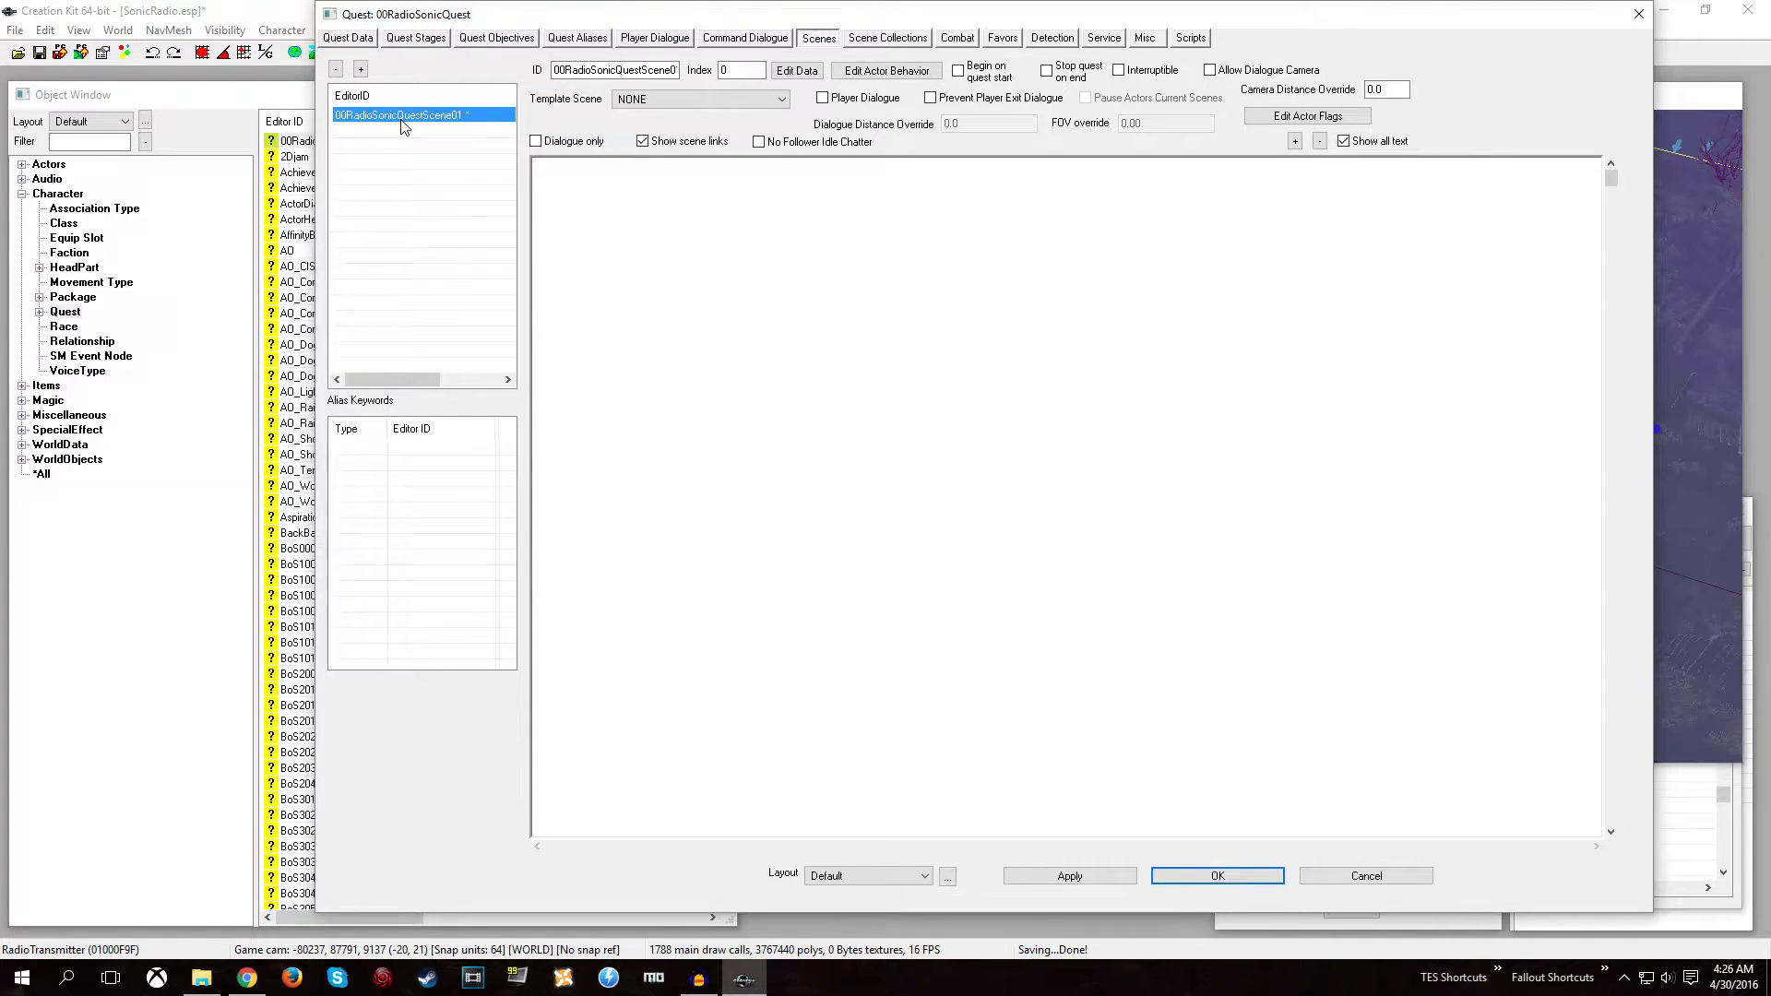
right_click(628, 202)
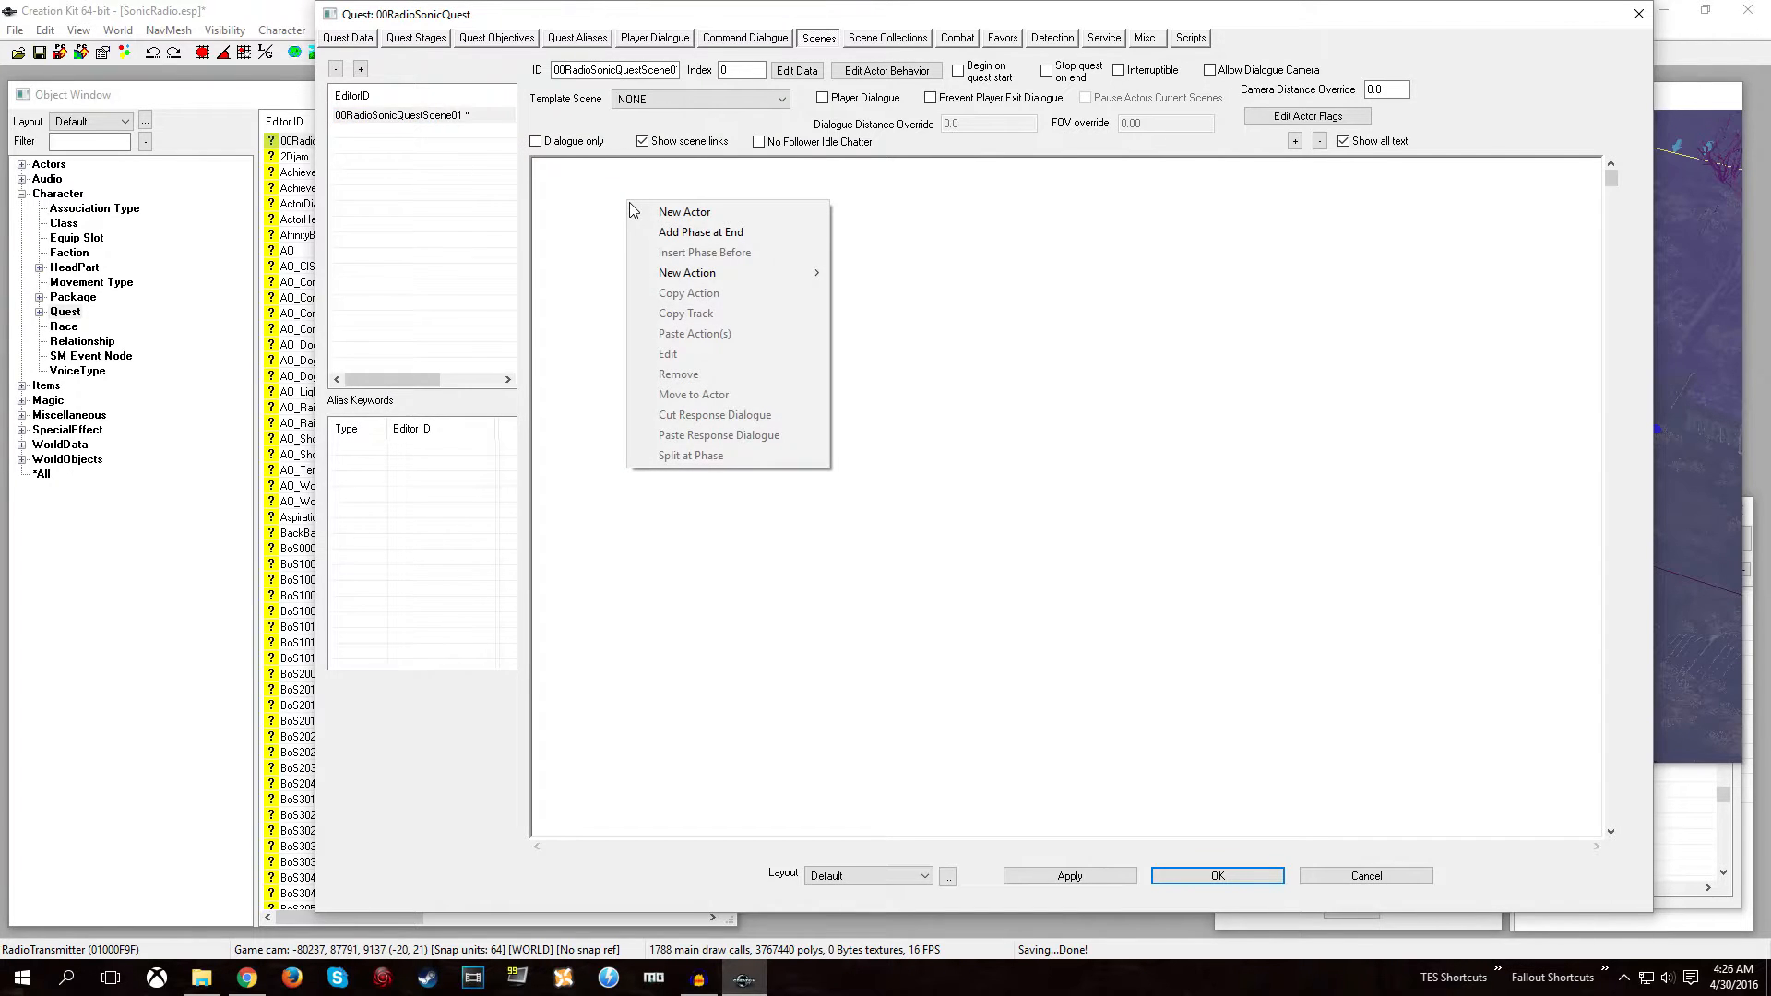
left_click(668, 211)
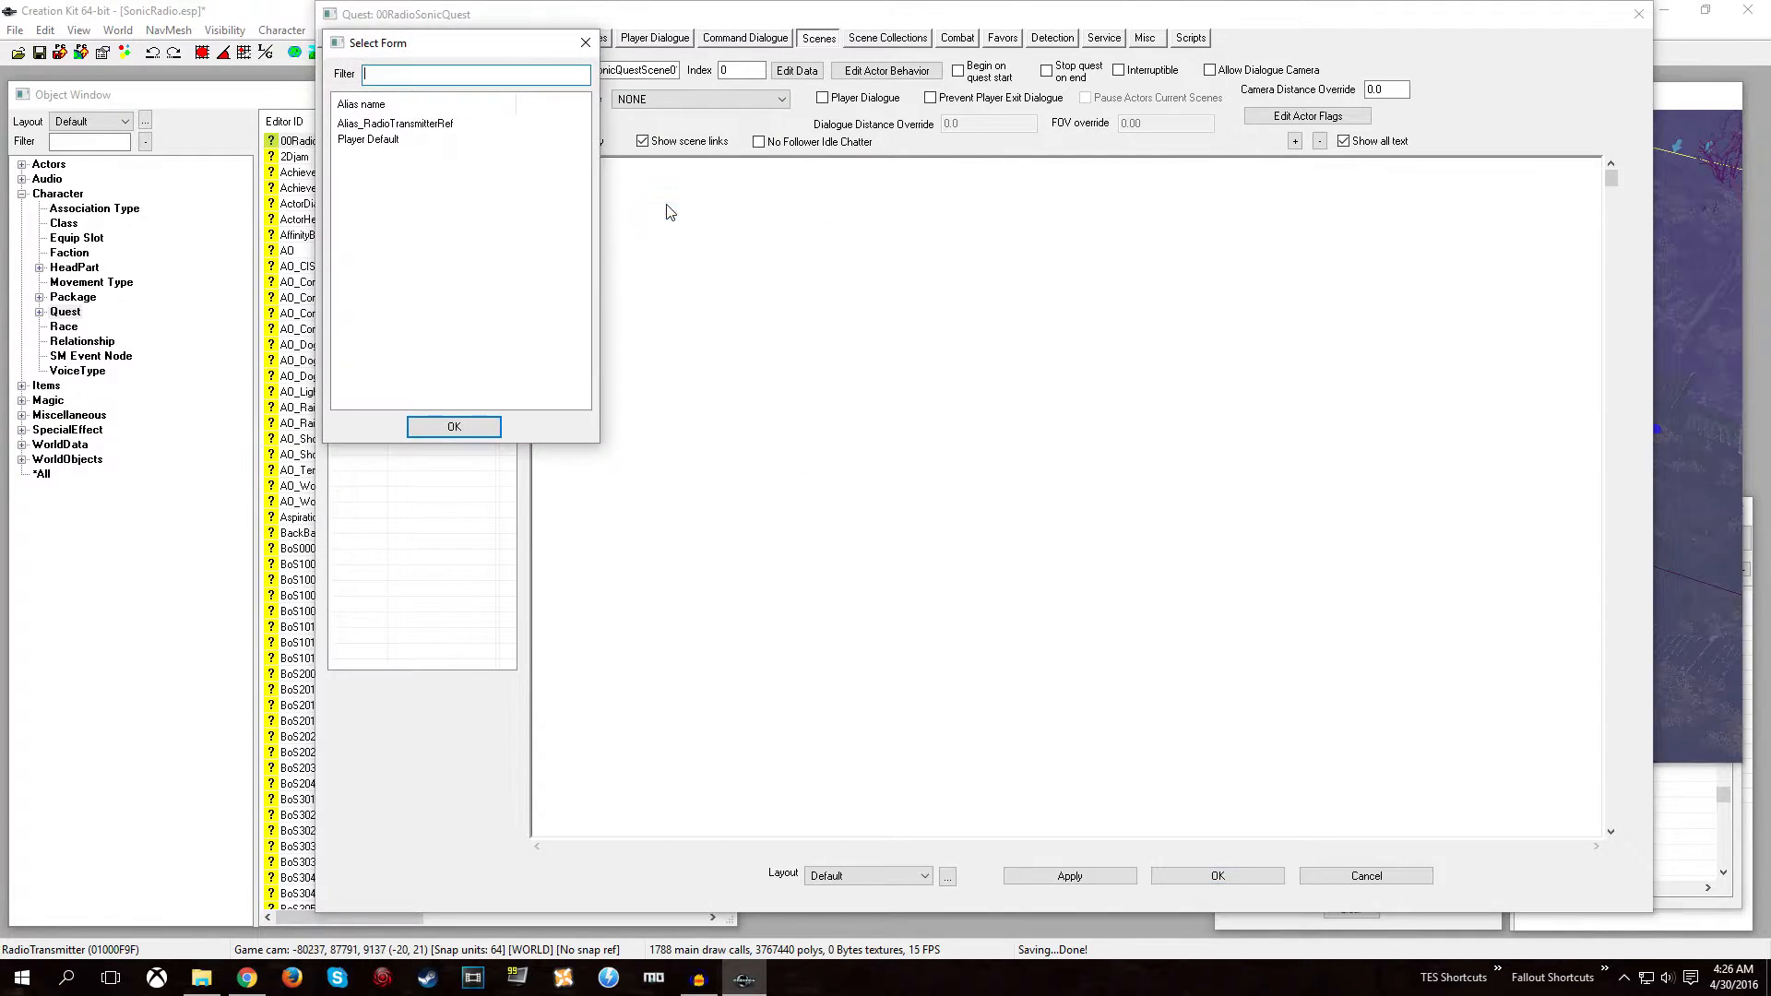
left_click(397, 123)
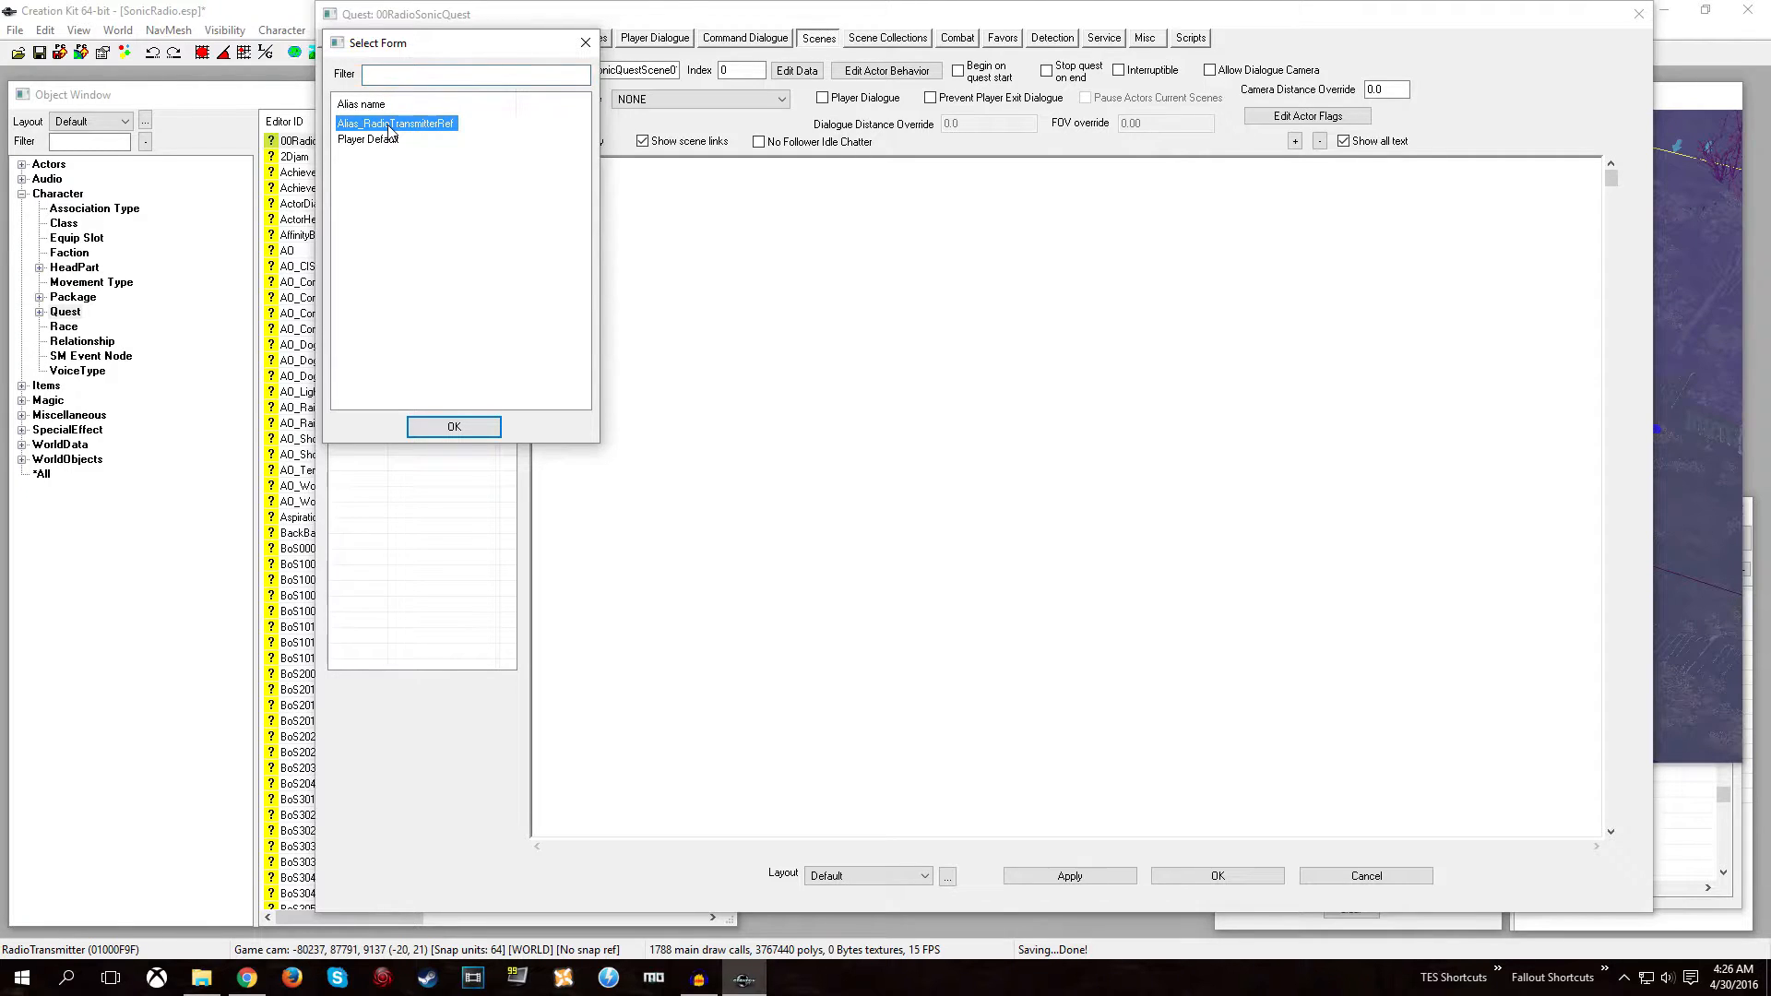
left_click(454, 424)
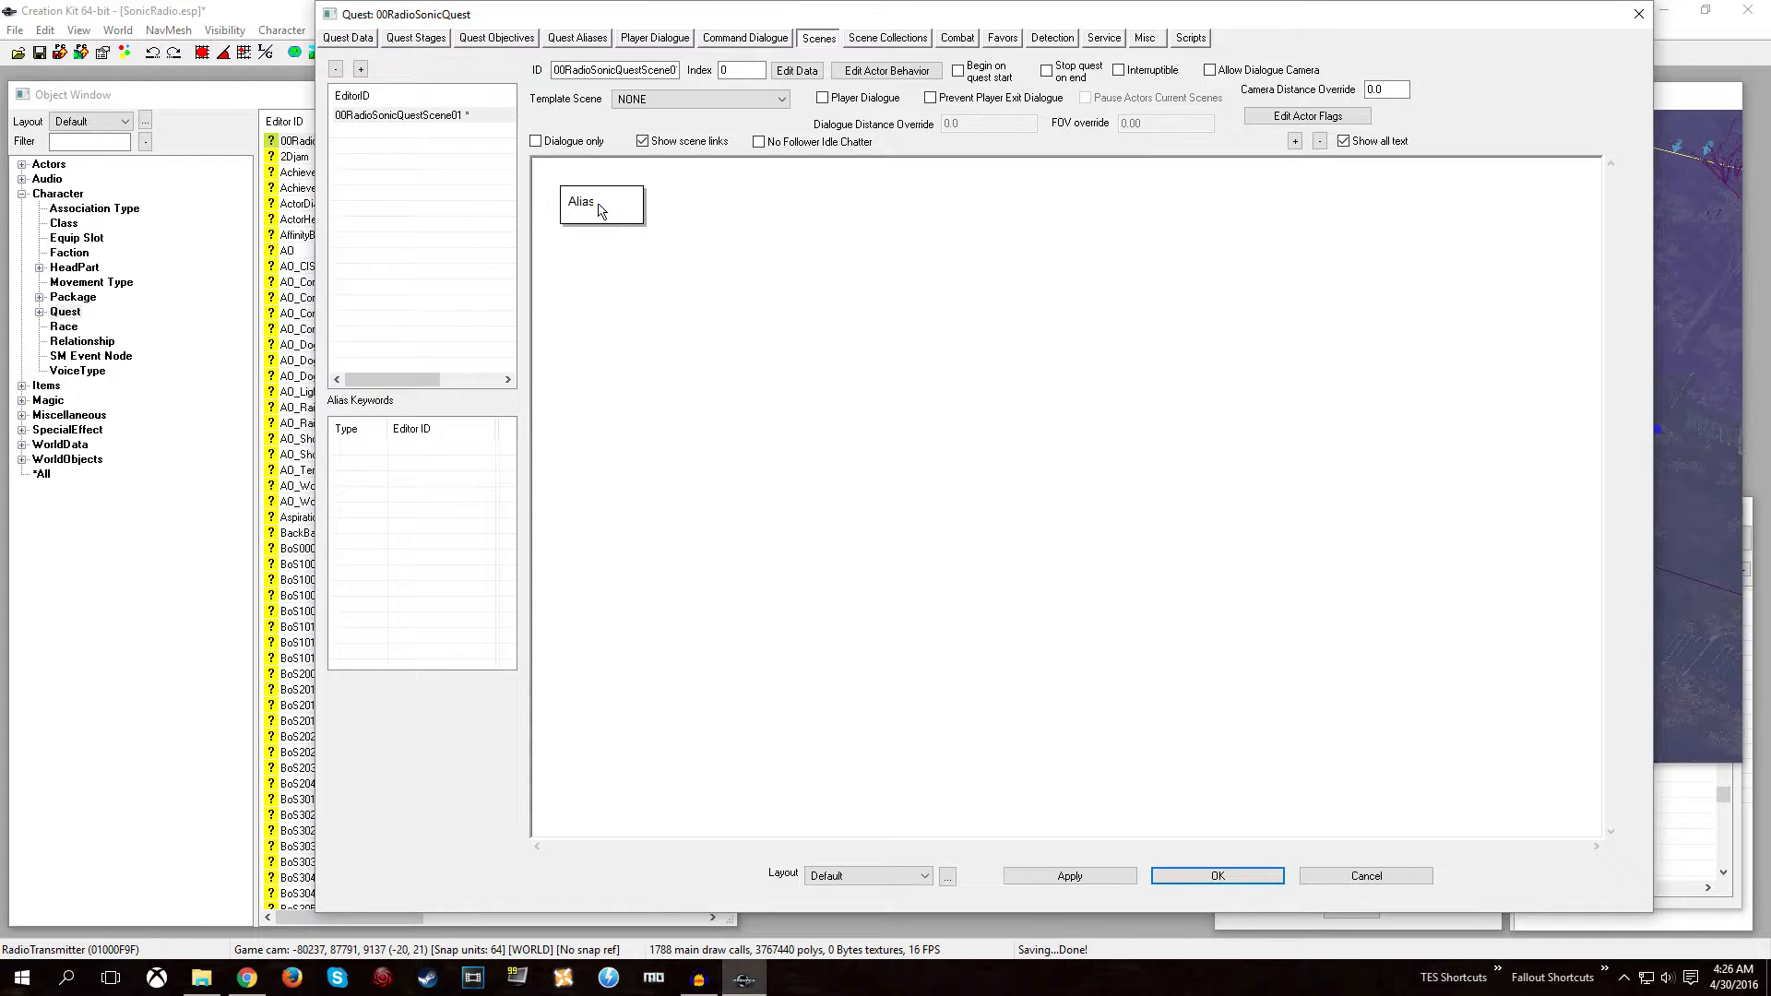
Add the first phase to the scene and set the scene to begin on quest start.
right_click(674, 211)
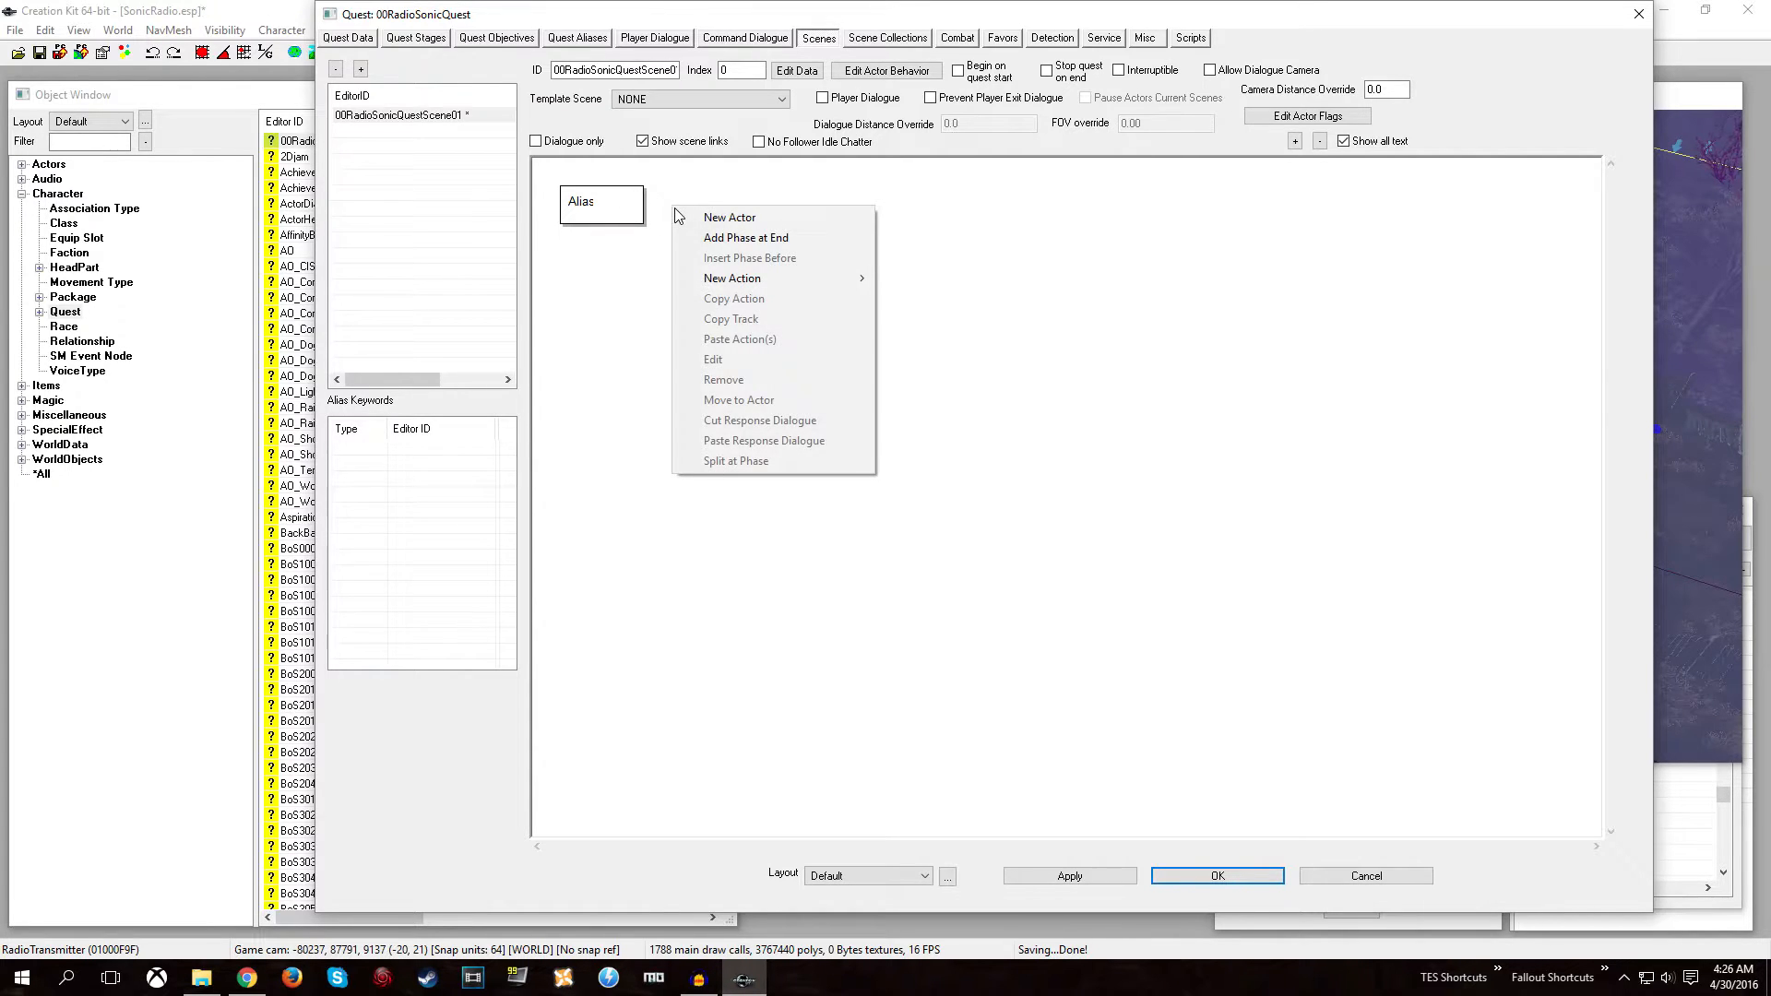
left_click(719, 237)
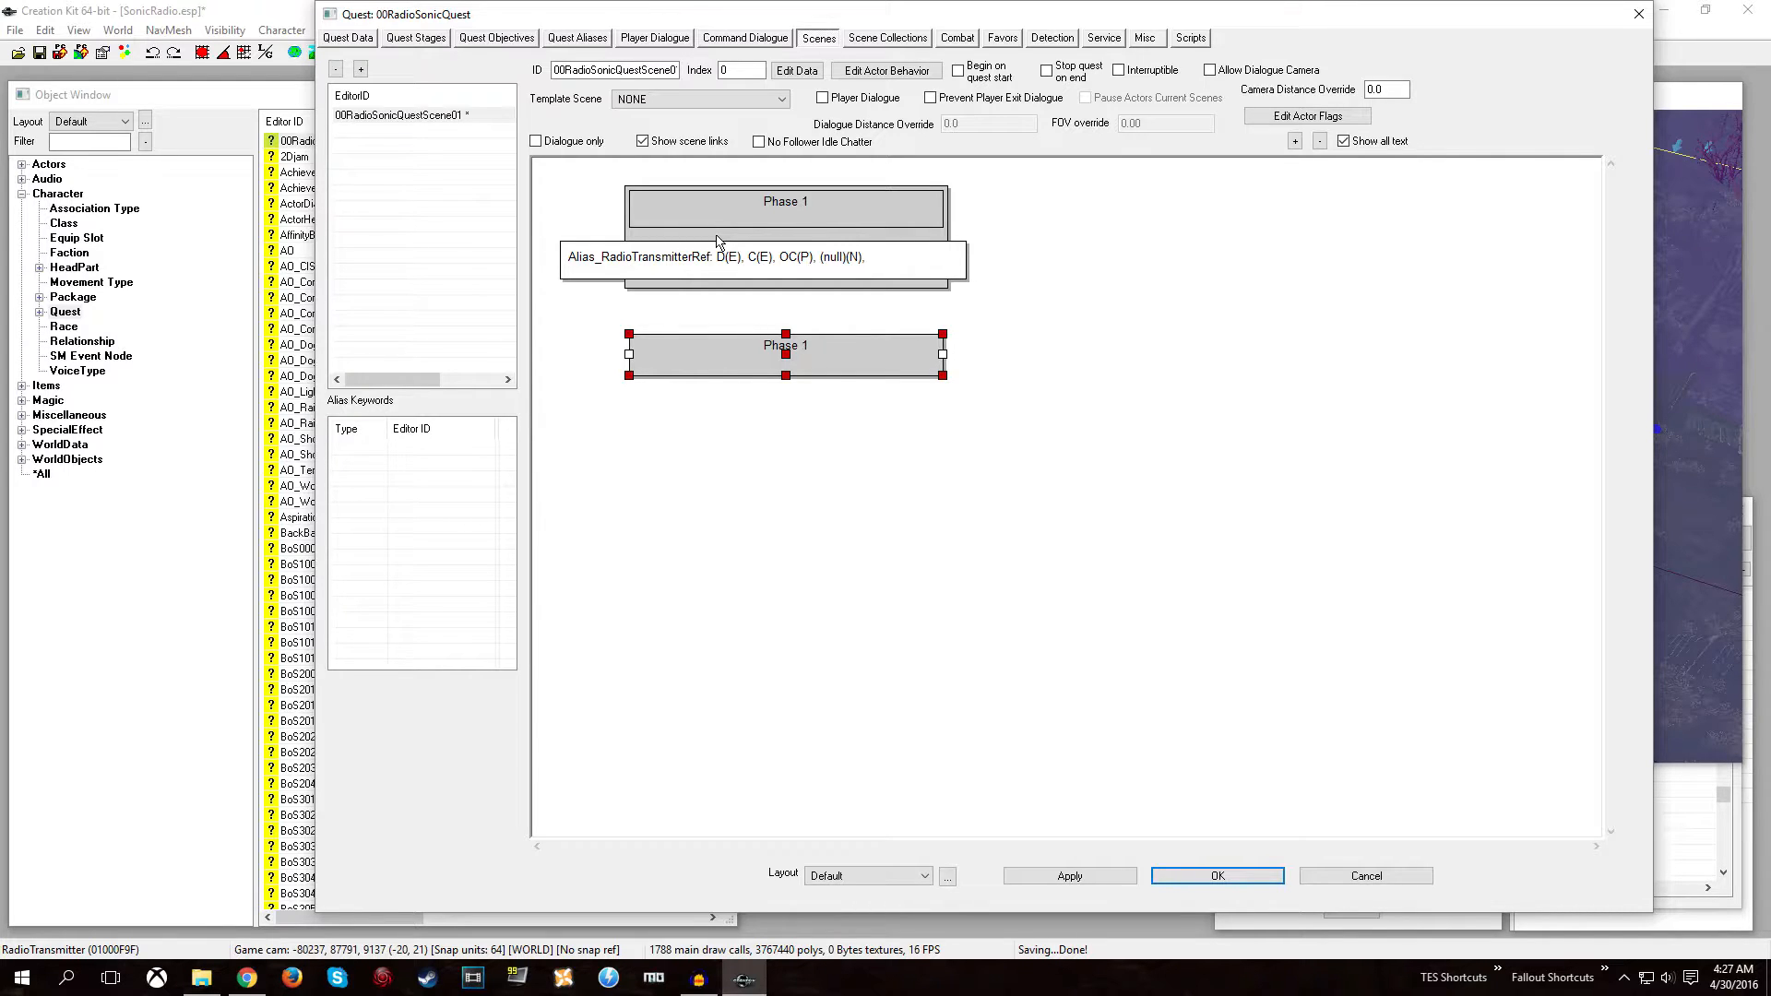
left_click(717, 225)
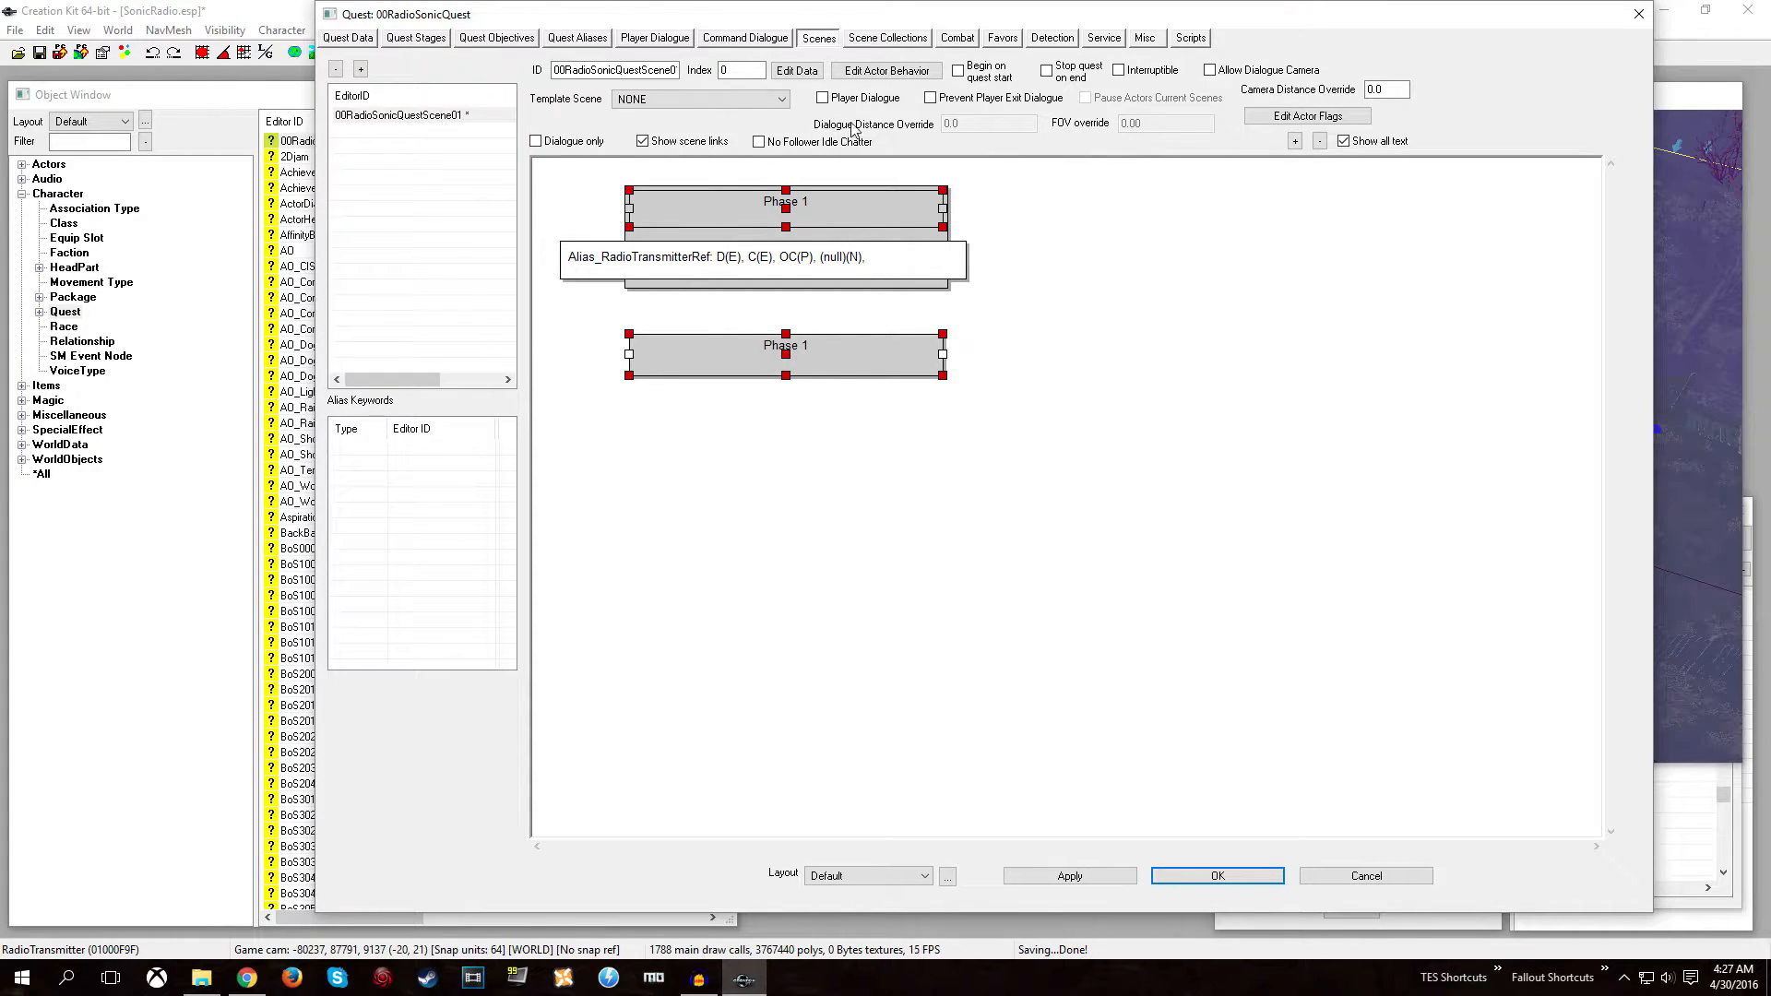
left_click(959, 71)
Append Phase 2 and Phase 3 to the end of 00RadioSonicQuestScene01.
right_click(972, 211)
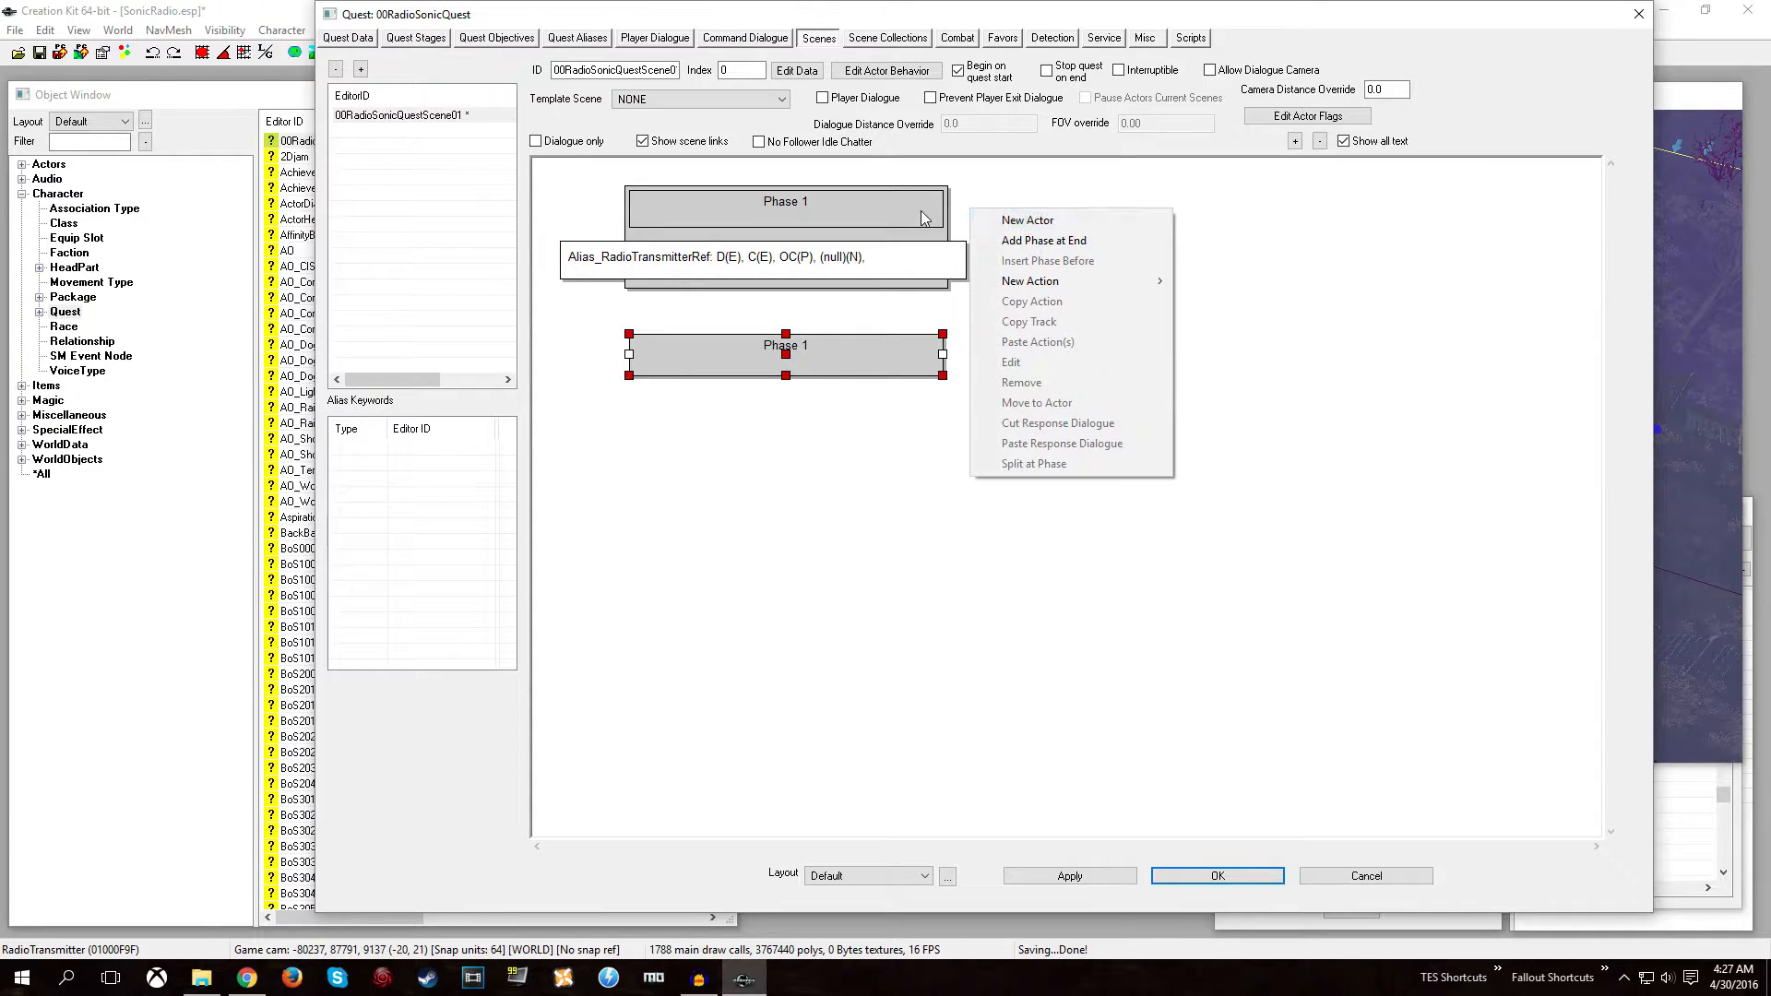
left_click(1043, 241)
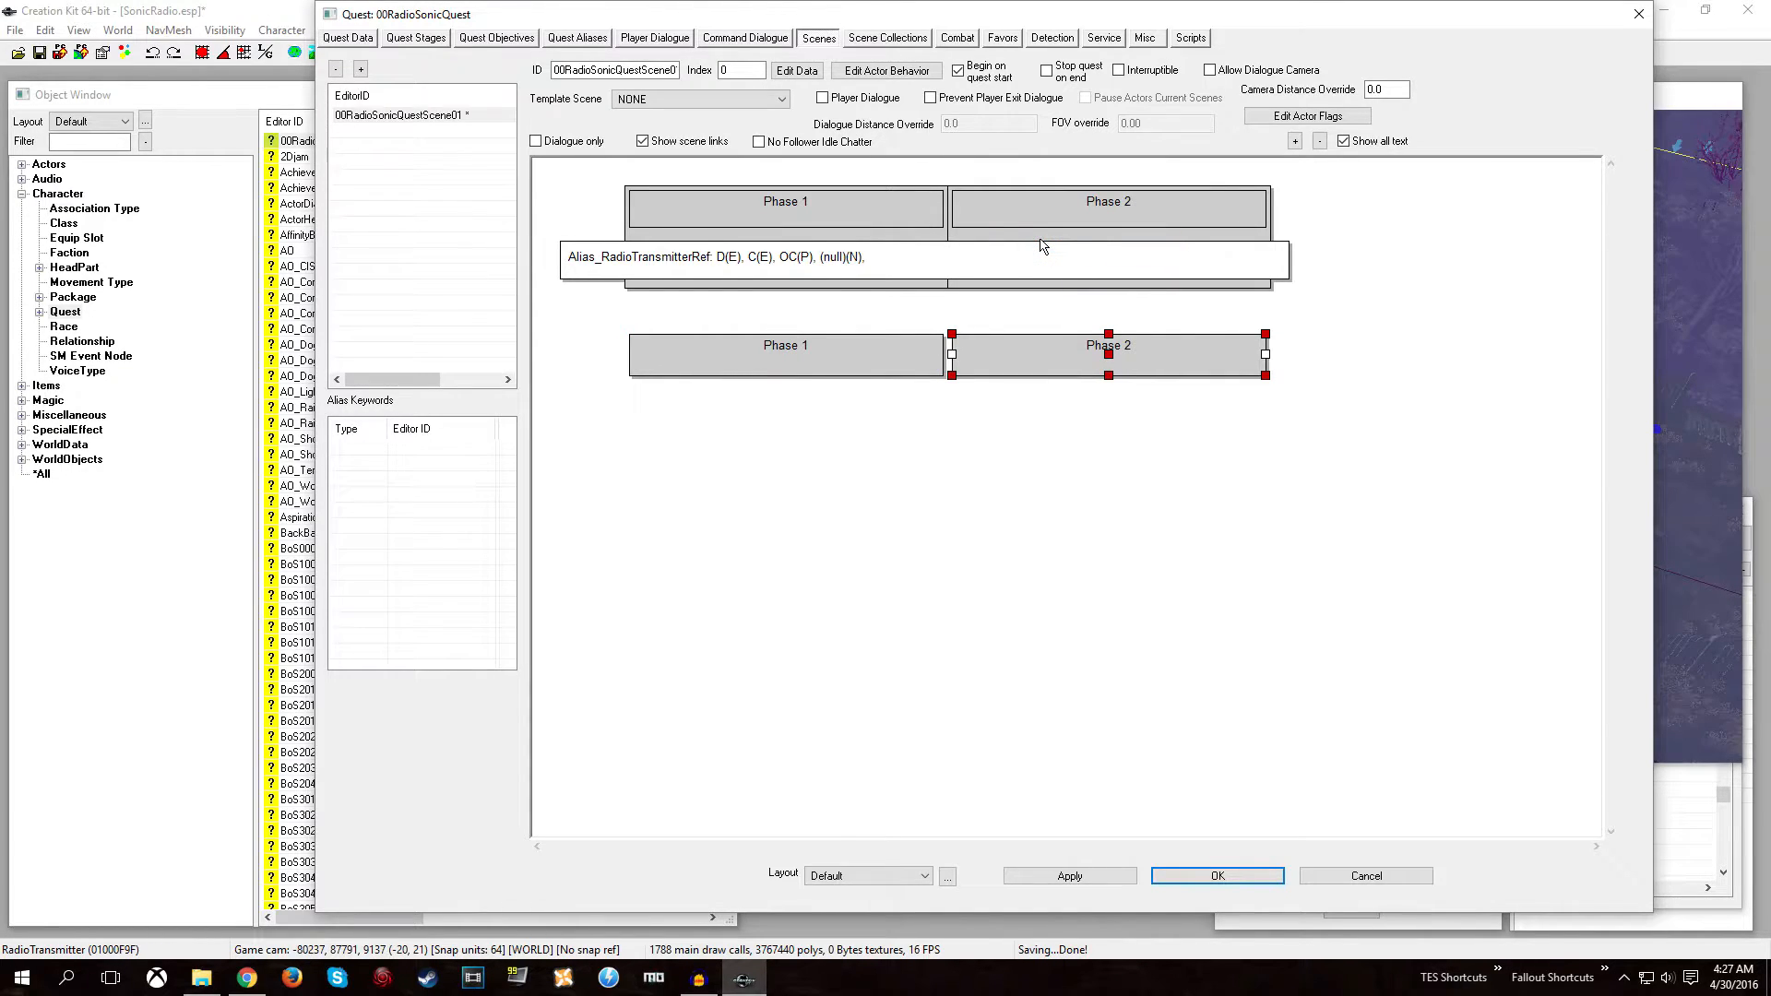
left_click(1227, 226)
left_click(1315, 231)
right_click(1315, 213)
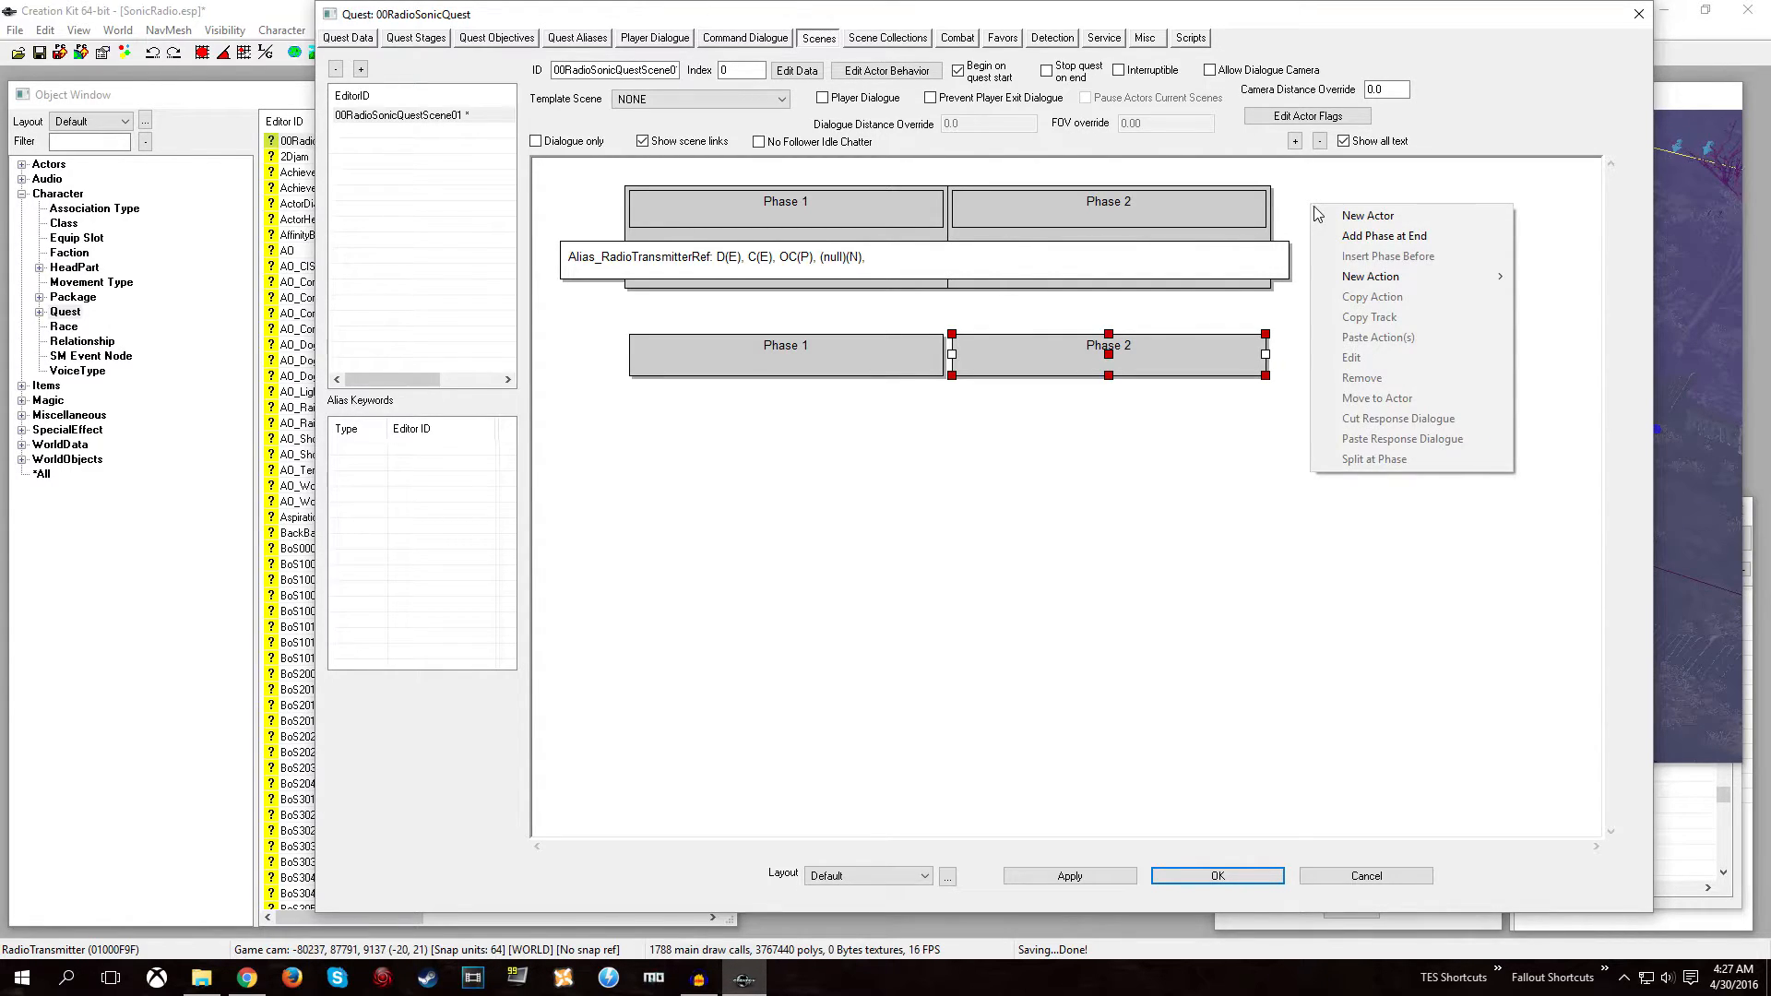
left_click(1383, 236)
Append four more phases to the scene, Phase 4 through Phase 7.
scroll(1420, 218, "down", 1)
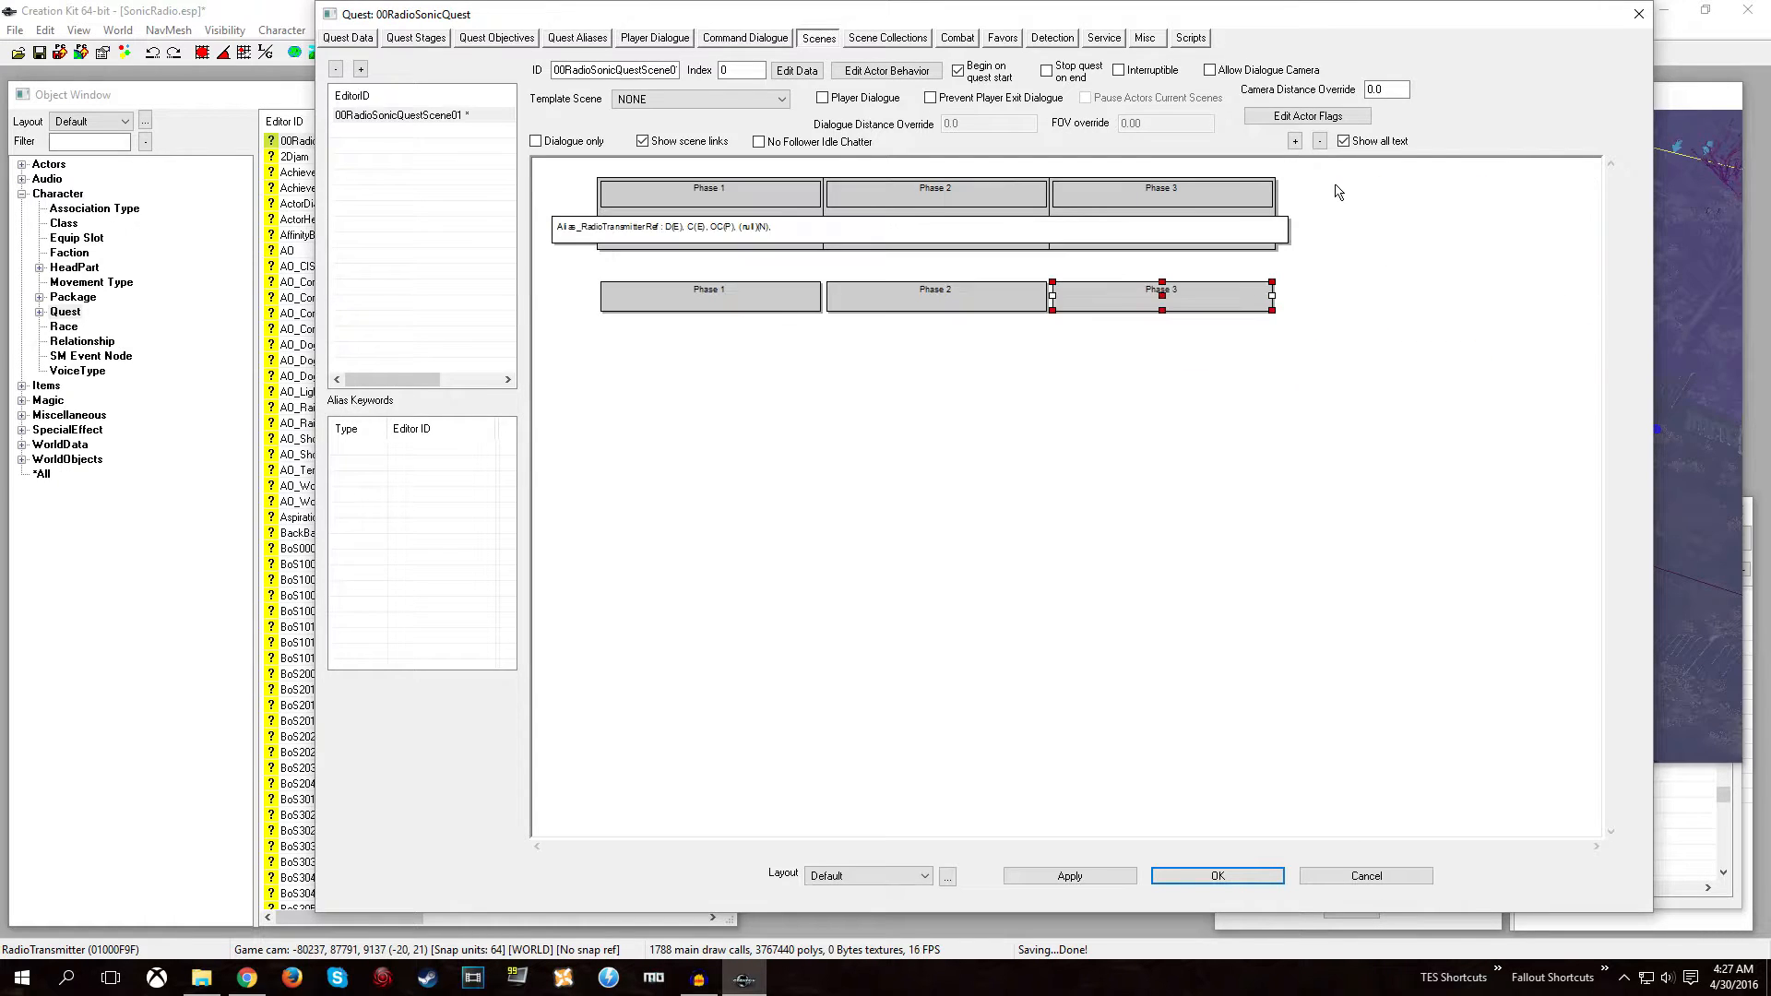
scroll(1309, 182, "down", 1)
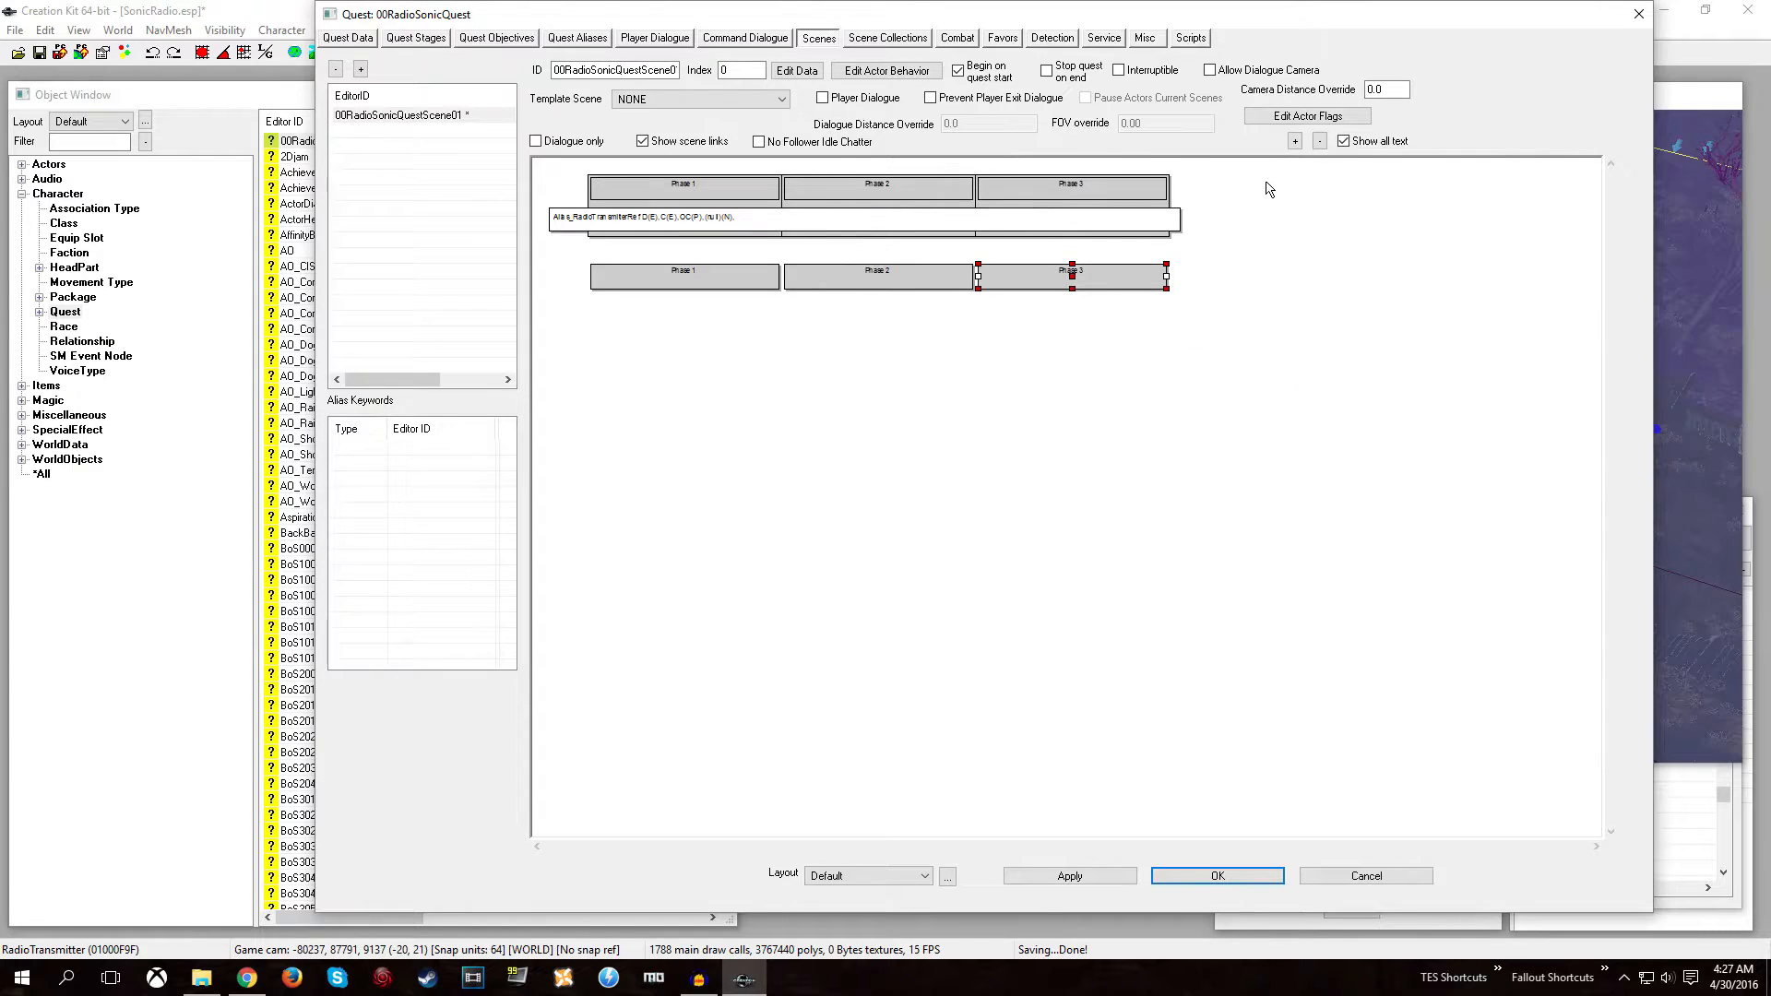
right_click(1202, 193)
left_click(1224, 217)
right_click(1409, 189)
left_click(1432, 212)
right_click(1074, 174)
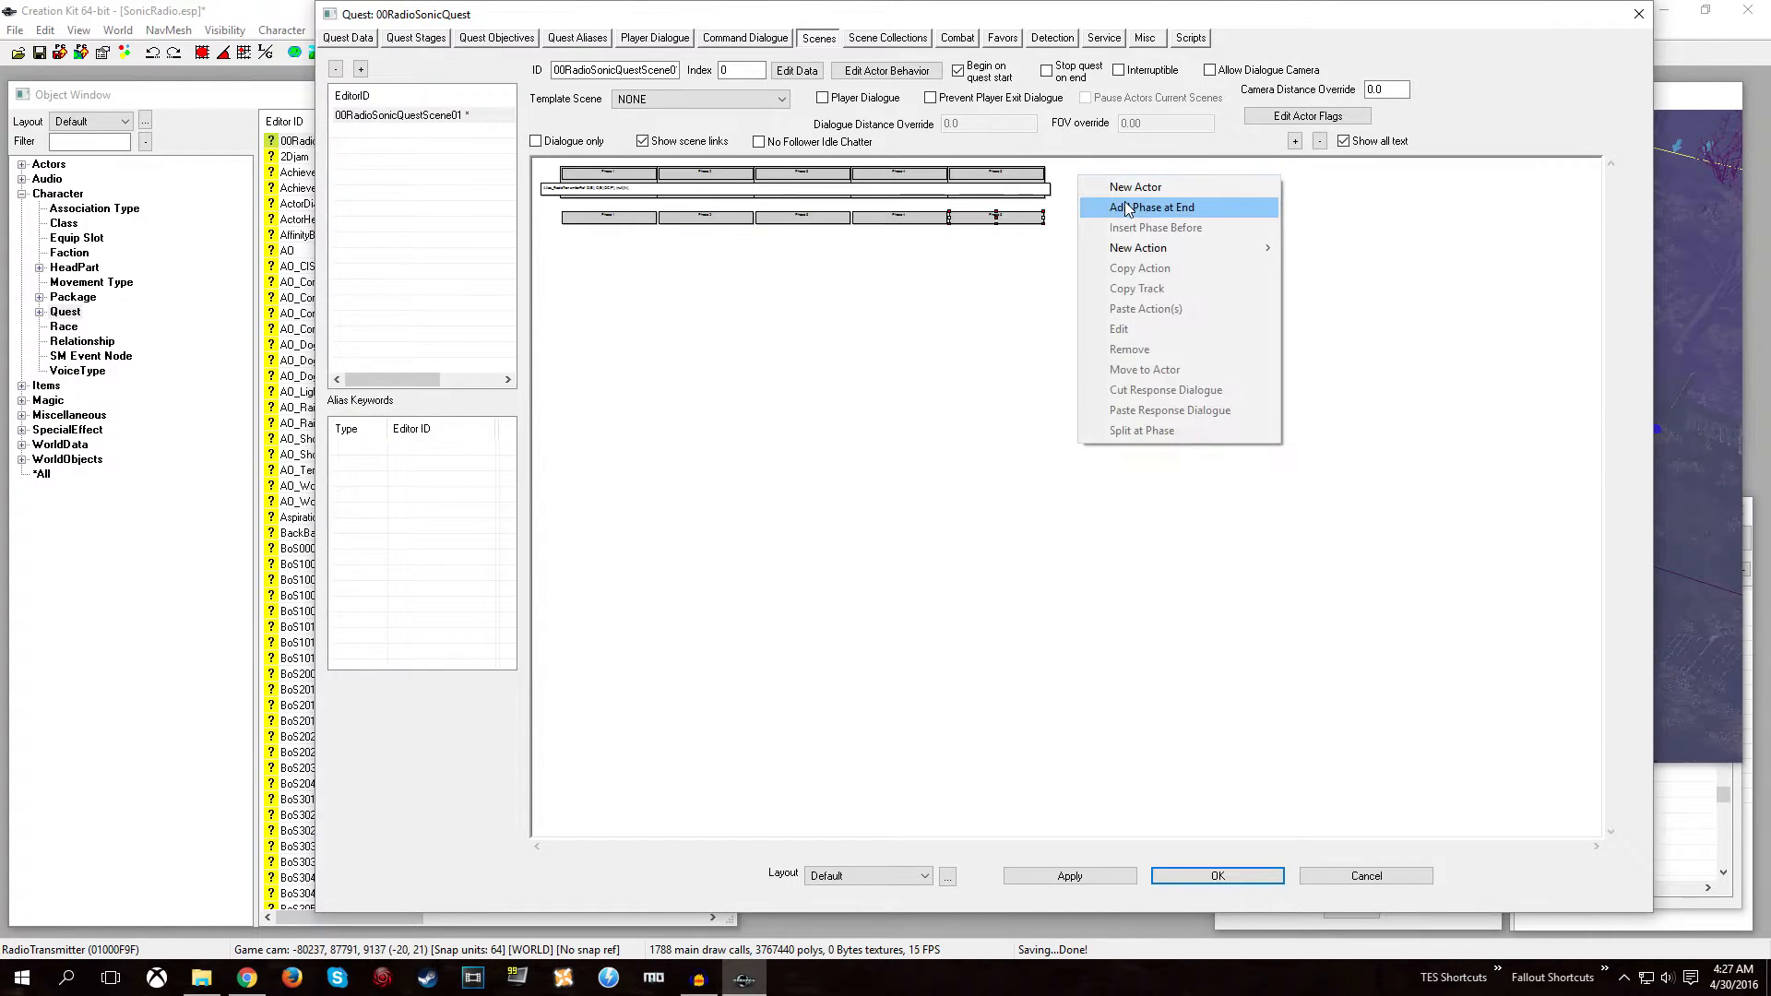
left_click(1126, 205)
right_click(1180, 176)
left_click(1213, 214)
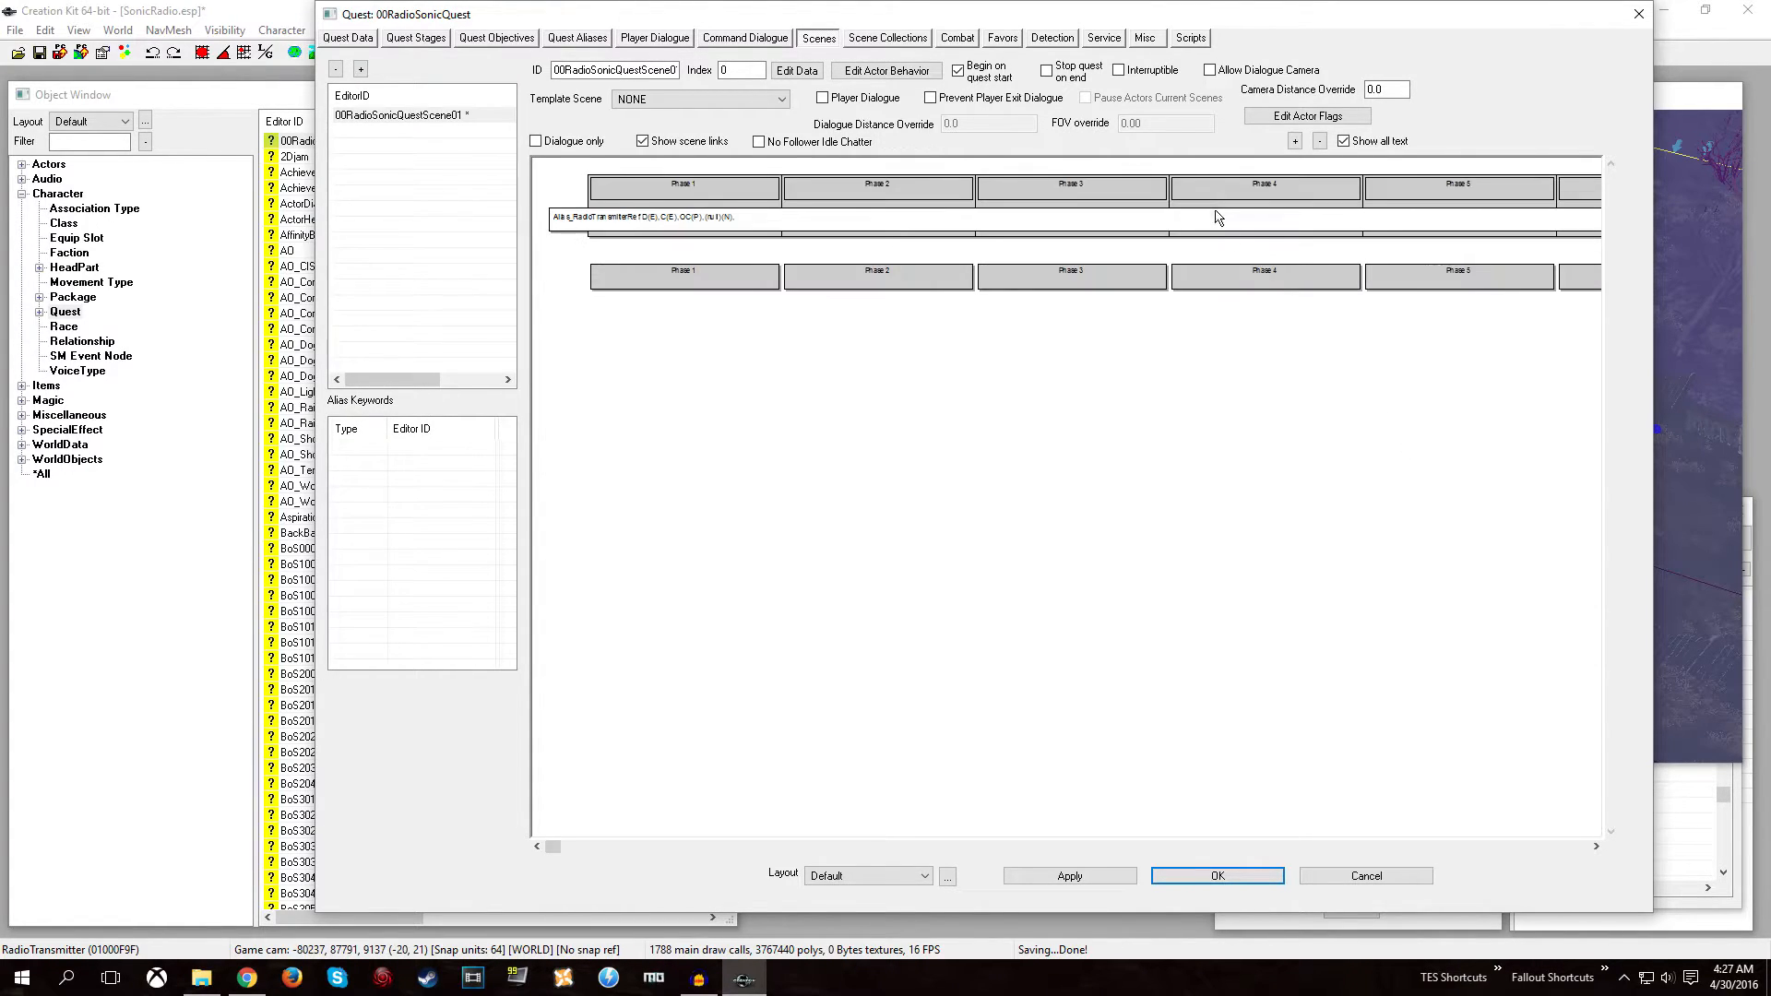
Append Phase 8 after Phase 7 at the end of the scene.
left_click_drag(555, 851, 523, 784)
left_click_drag(553, 847, 1598, 848)
right_click(1572, 189)
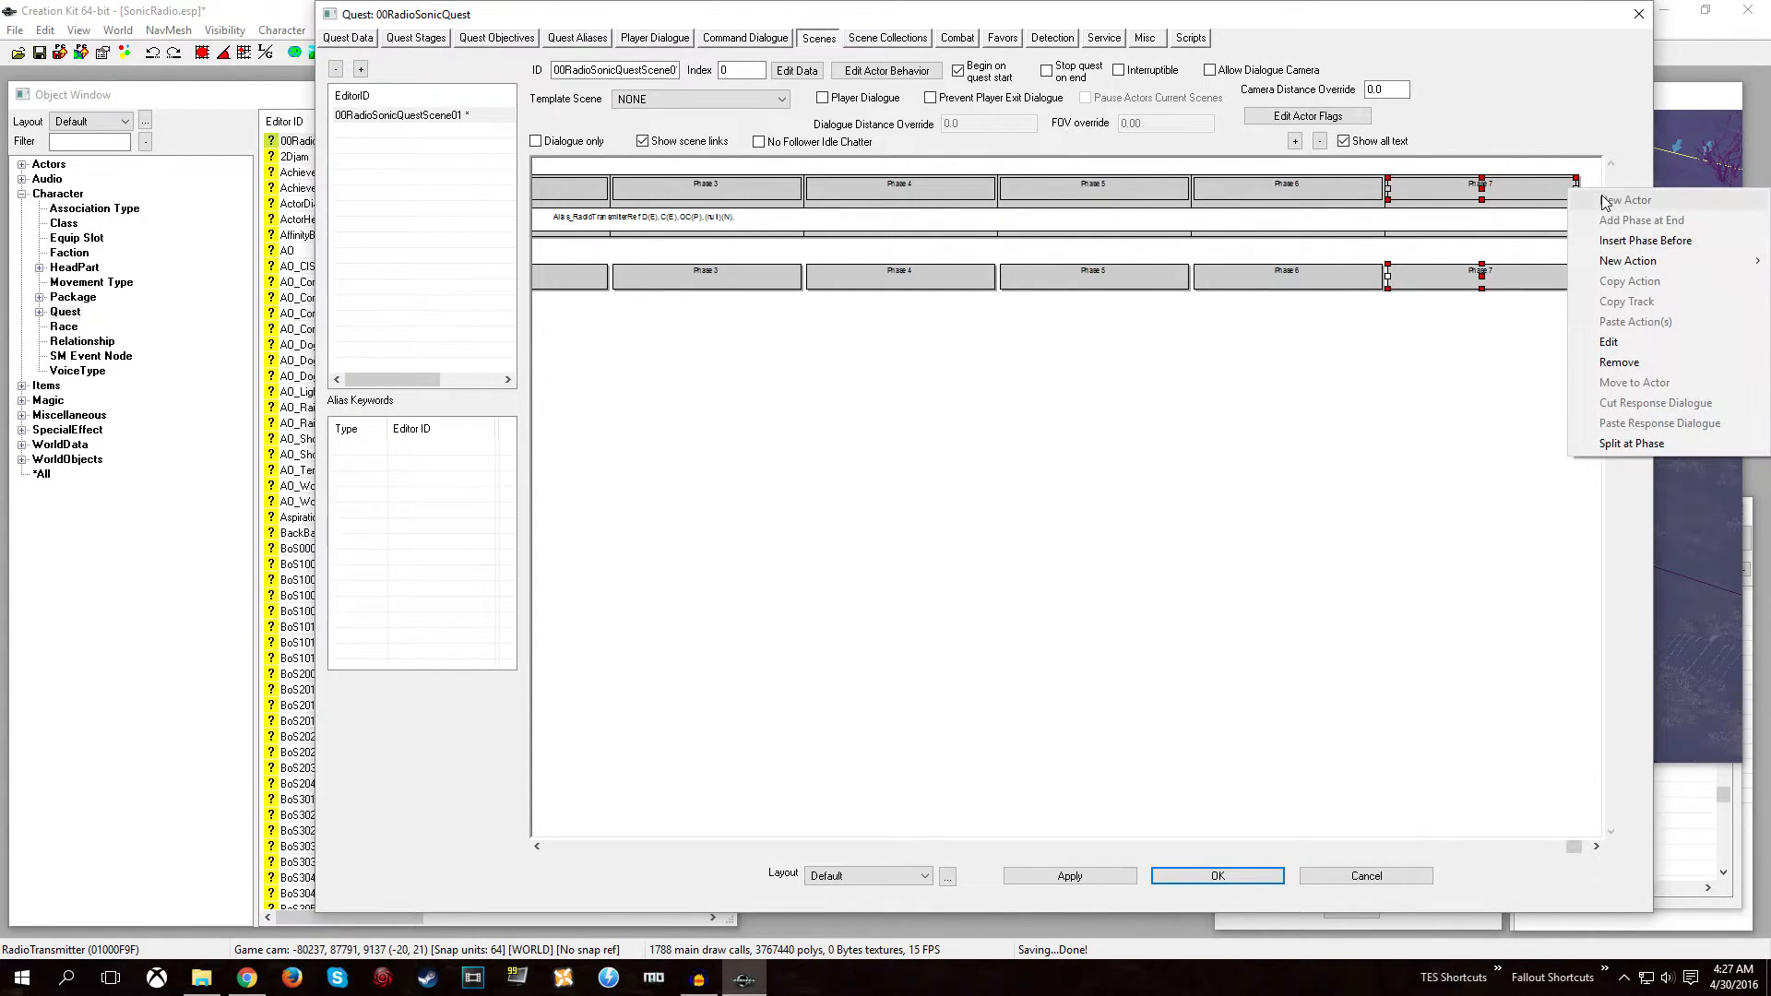
right_click(1603, 171)
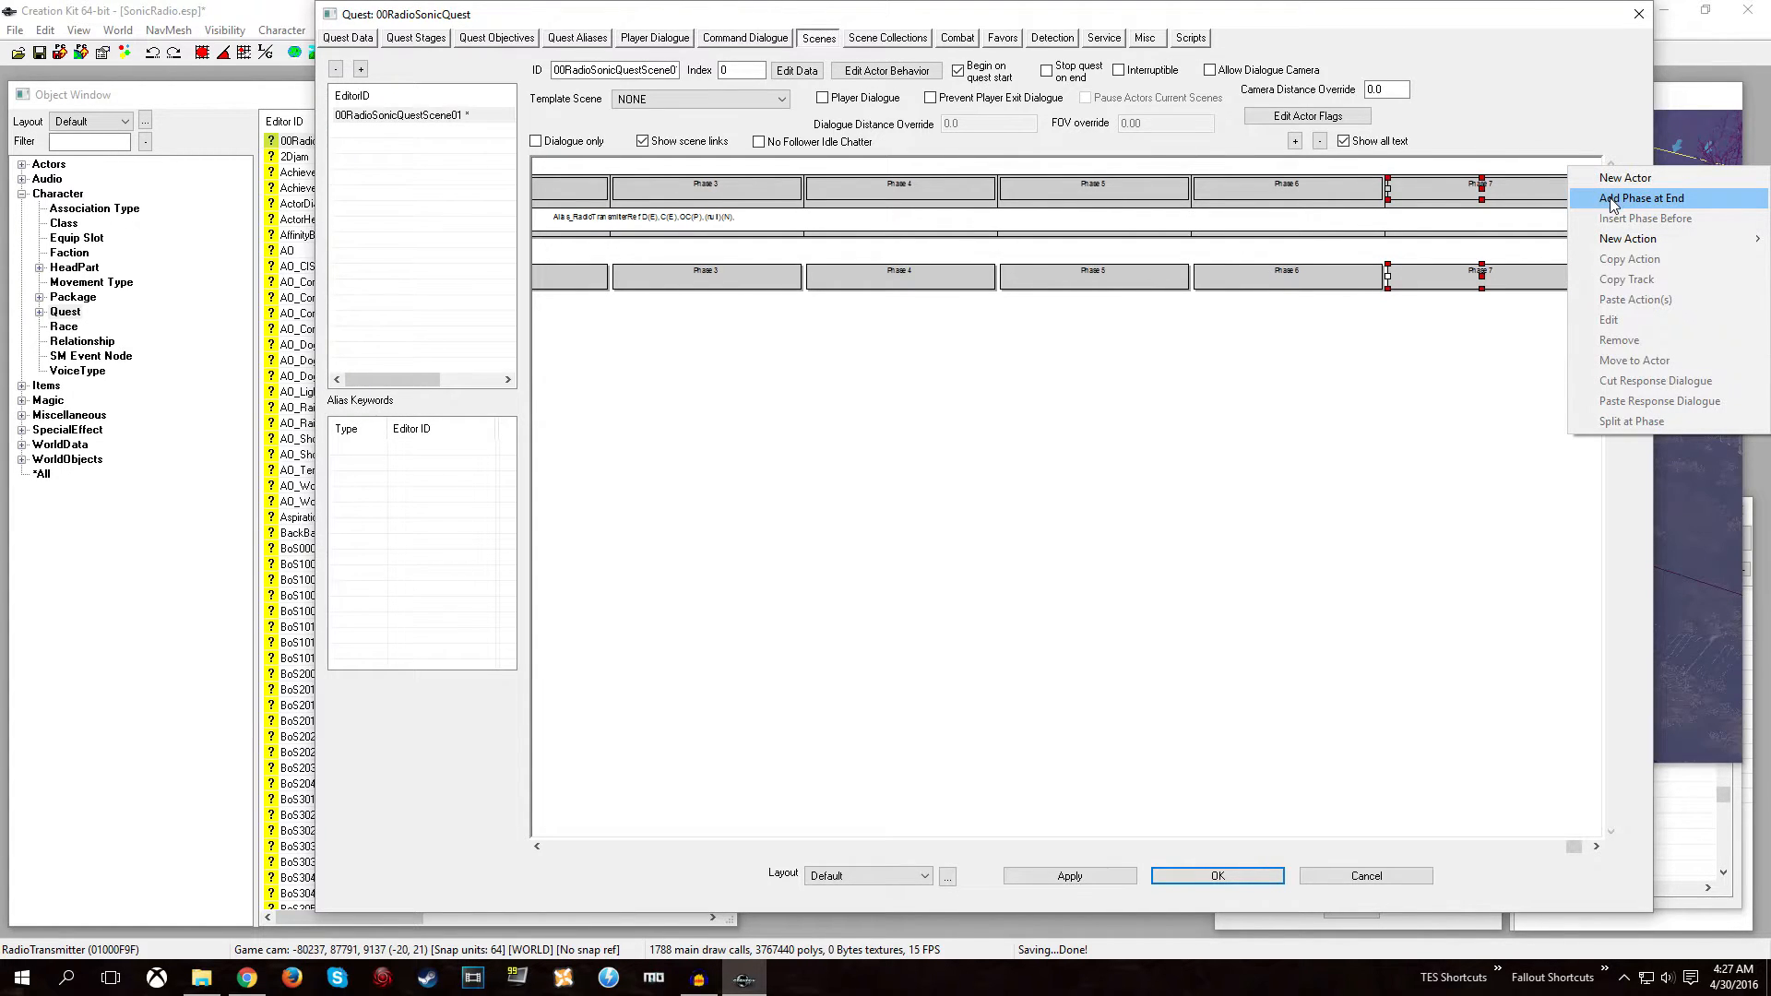
left_click(1612, 199)
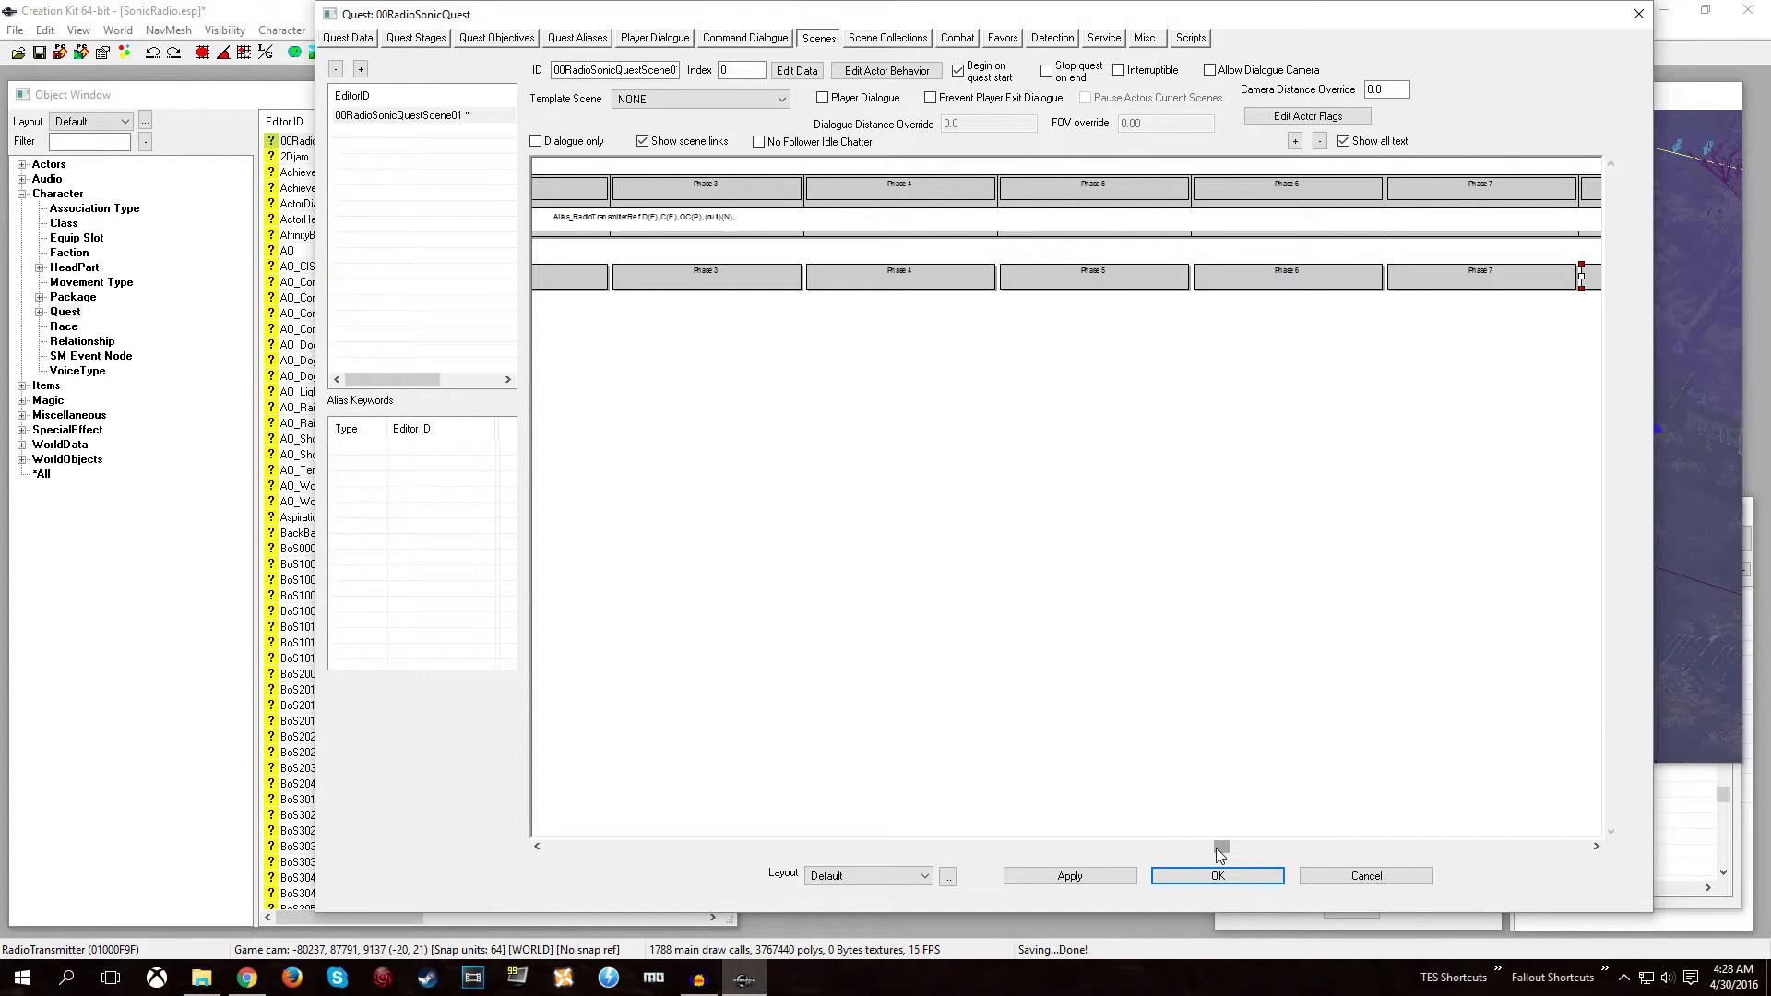
Create a Start Scene action for the Alias_RadioTransmitterRef actor in Phase 8.
left_click_drag(1219, 853, 1621, 849)
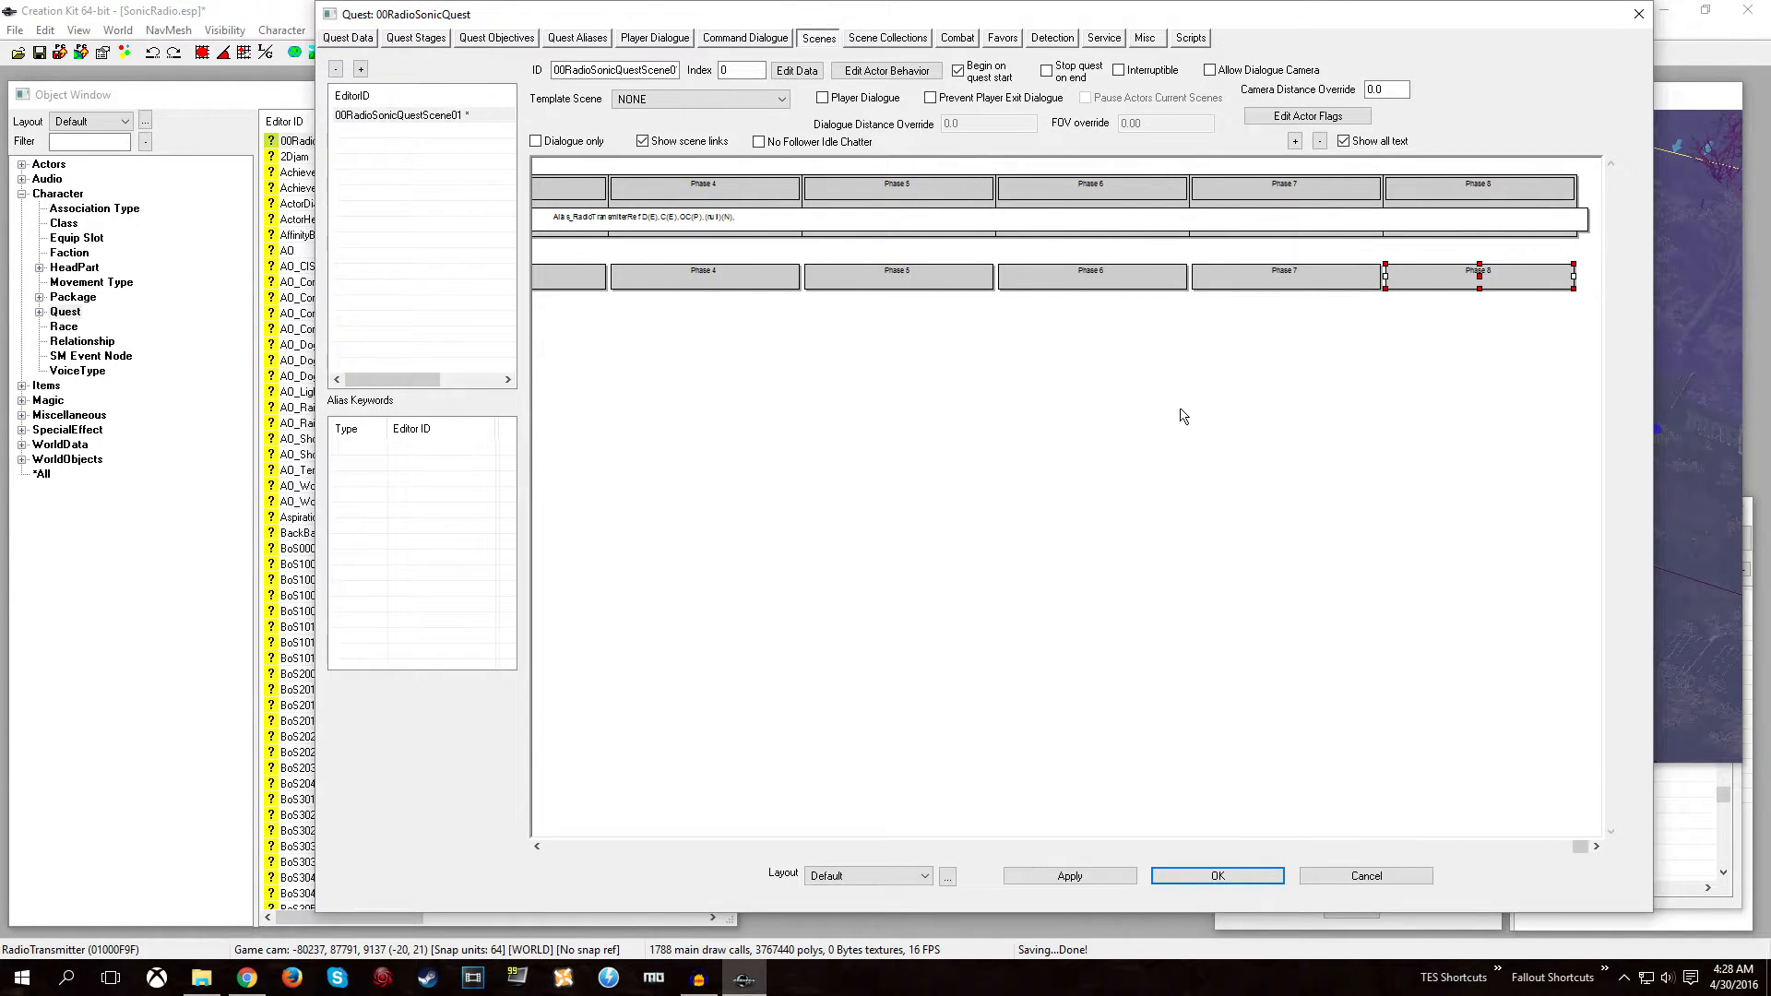
left_click(721, 188)
right_click(1465, 216)
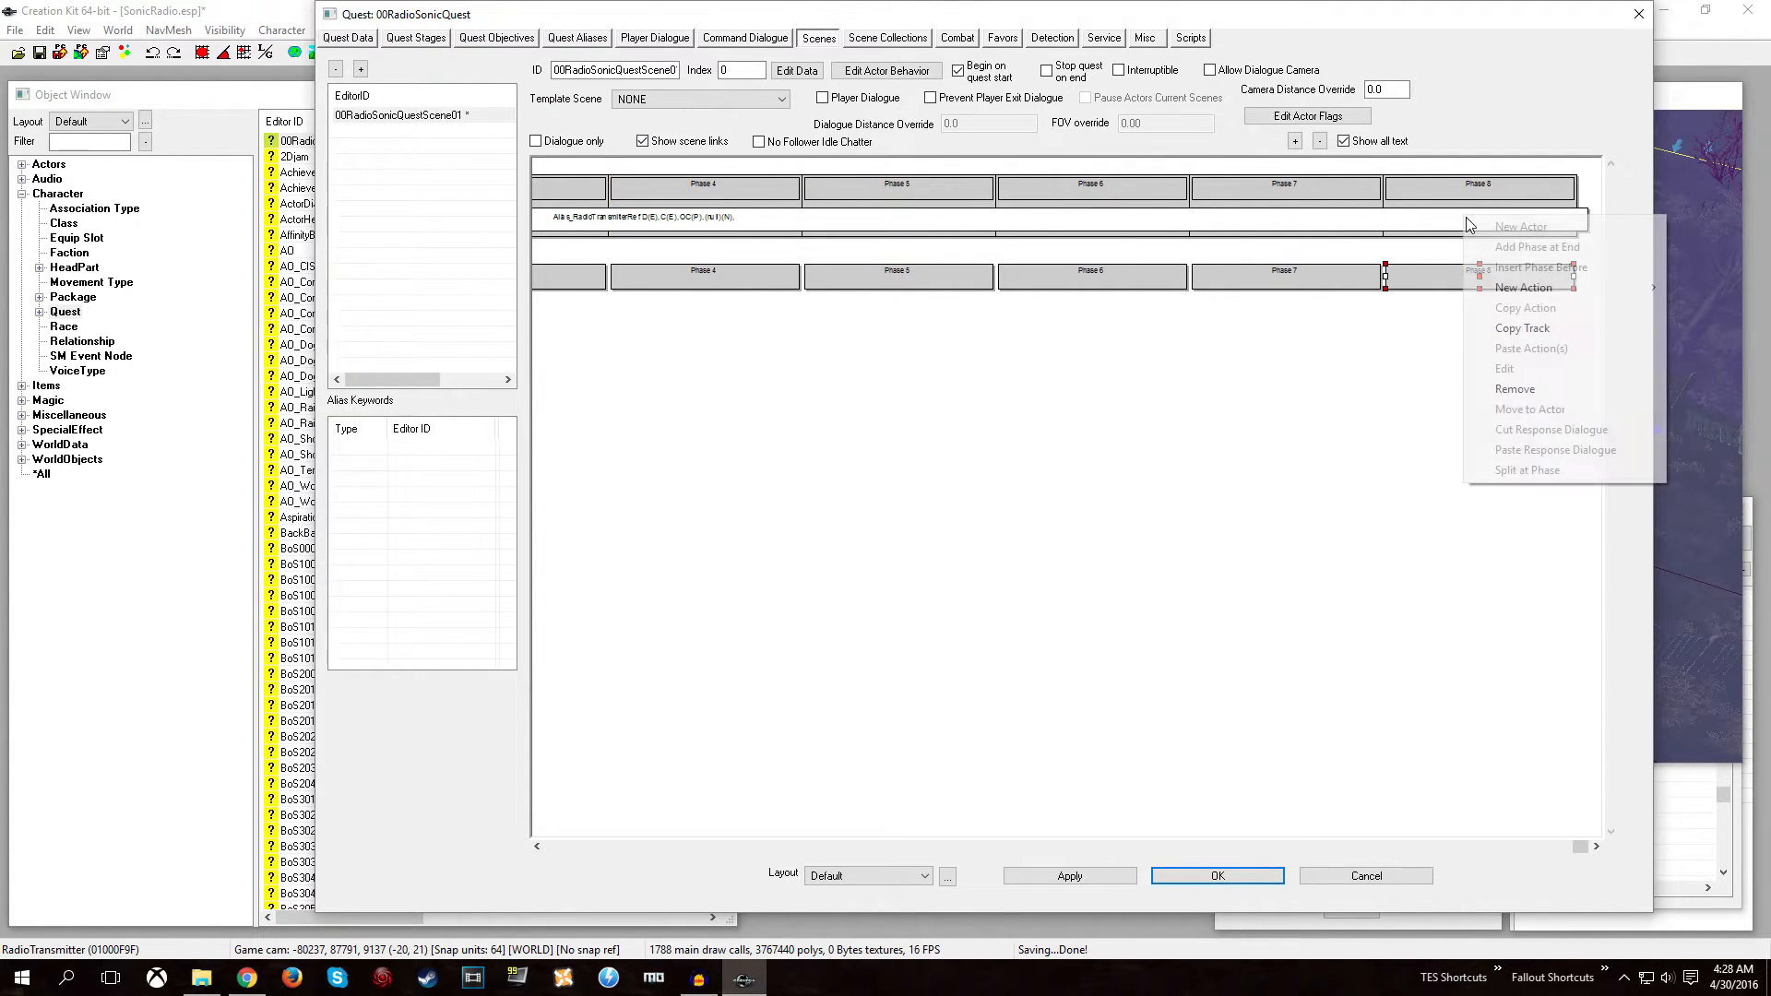
mouse_move(1526, 293)
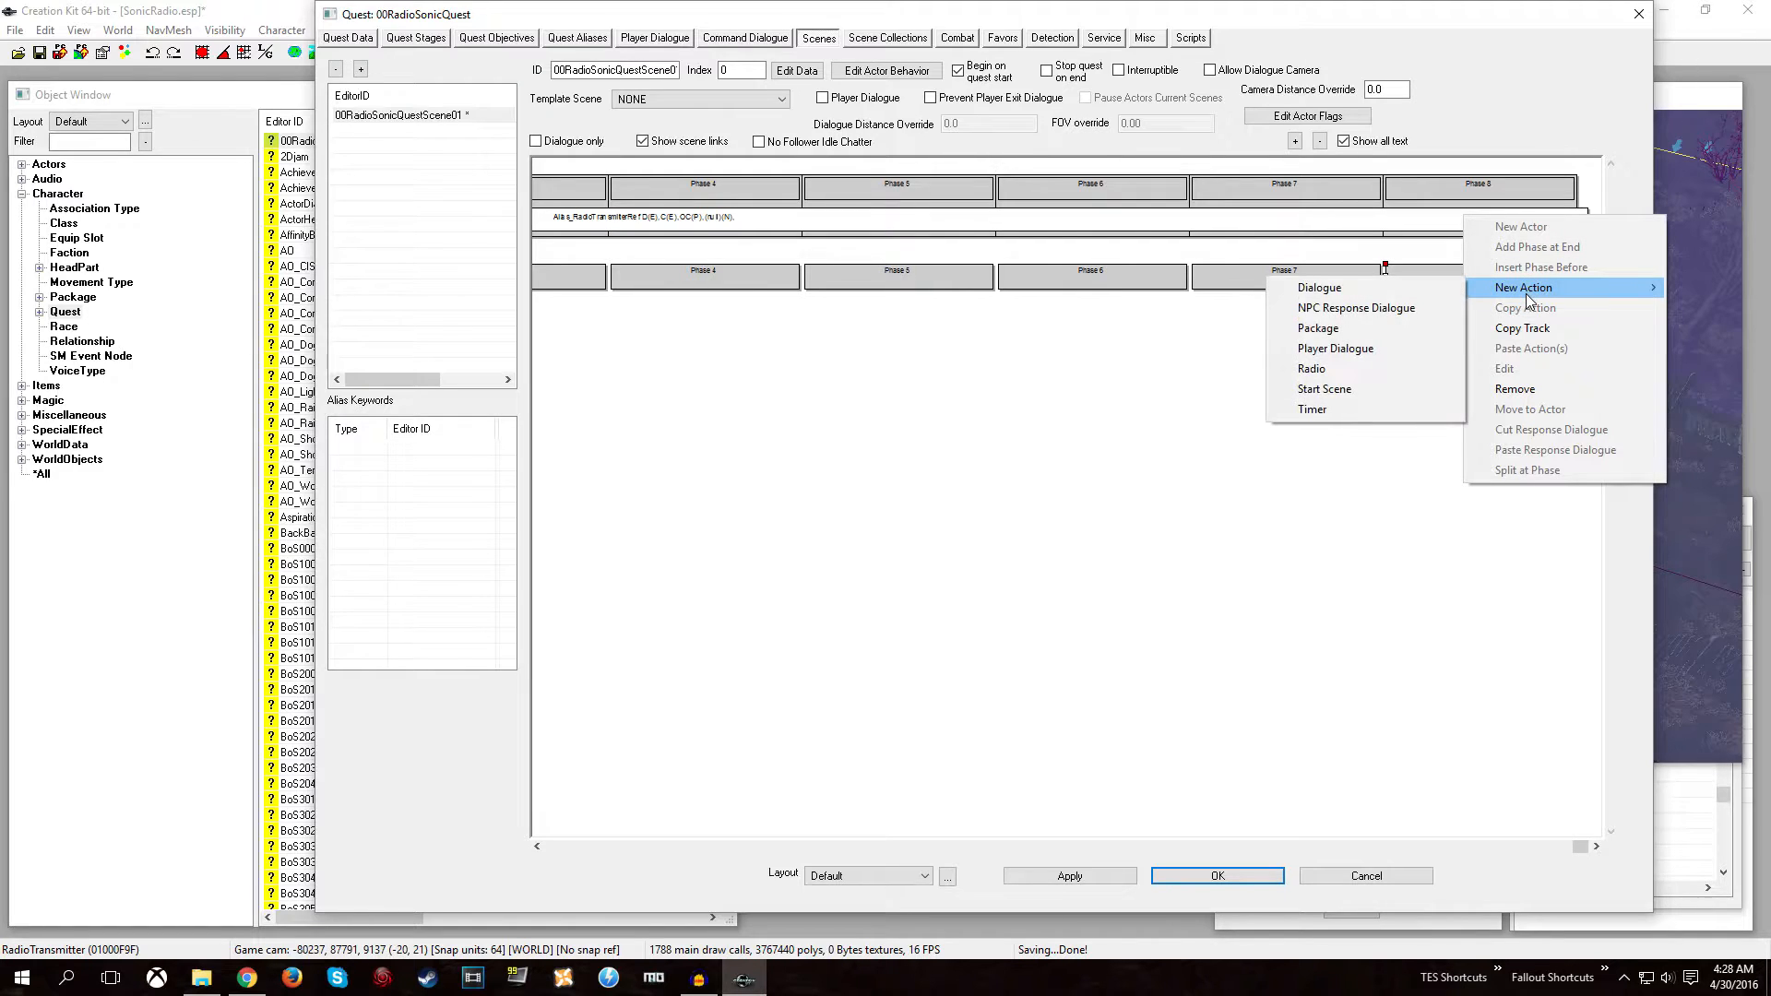
left_click(1339, 389)
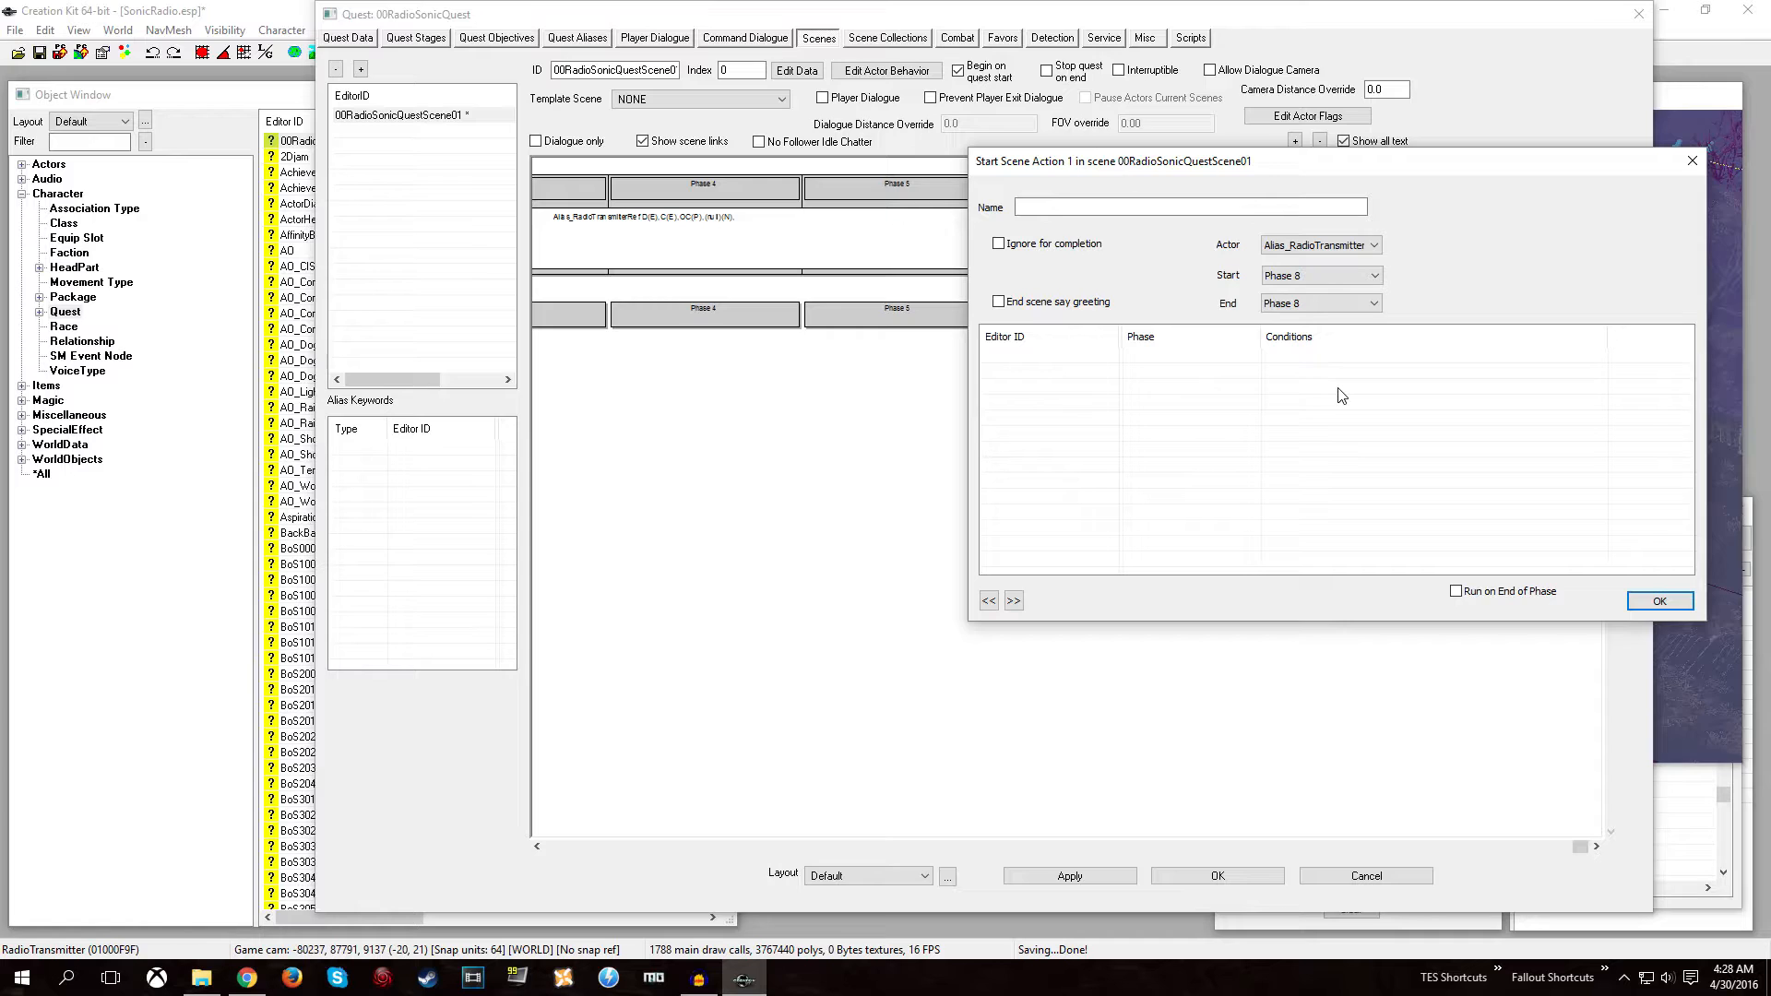
Add 00RadioSonicQuestScene01 as the scene started by the Phase 8 action, leaving its start phase at None.
right_click(1009, 368)
left_click(1046, 371)
left_click(864, 226)
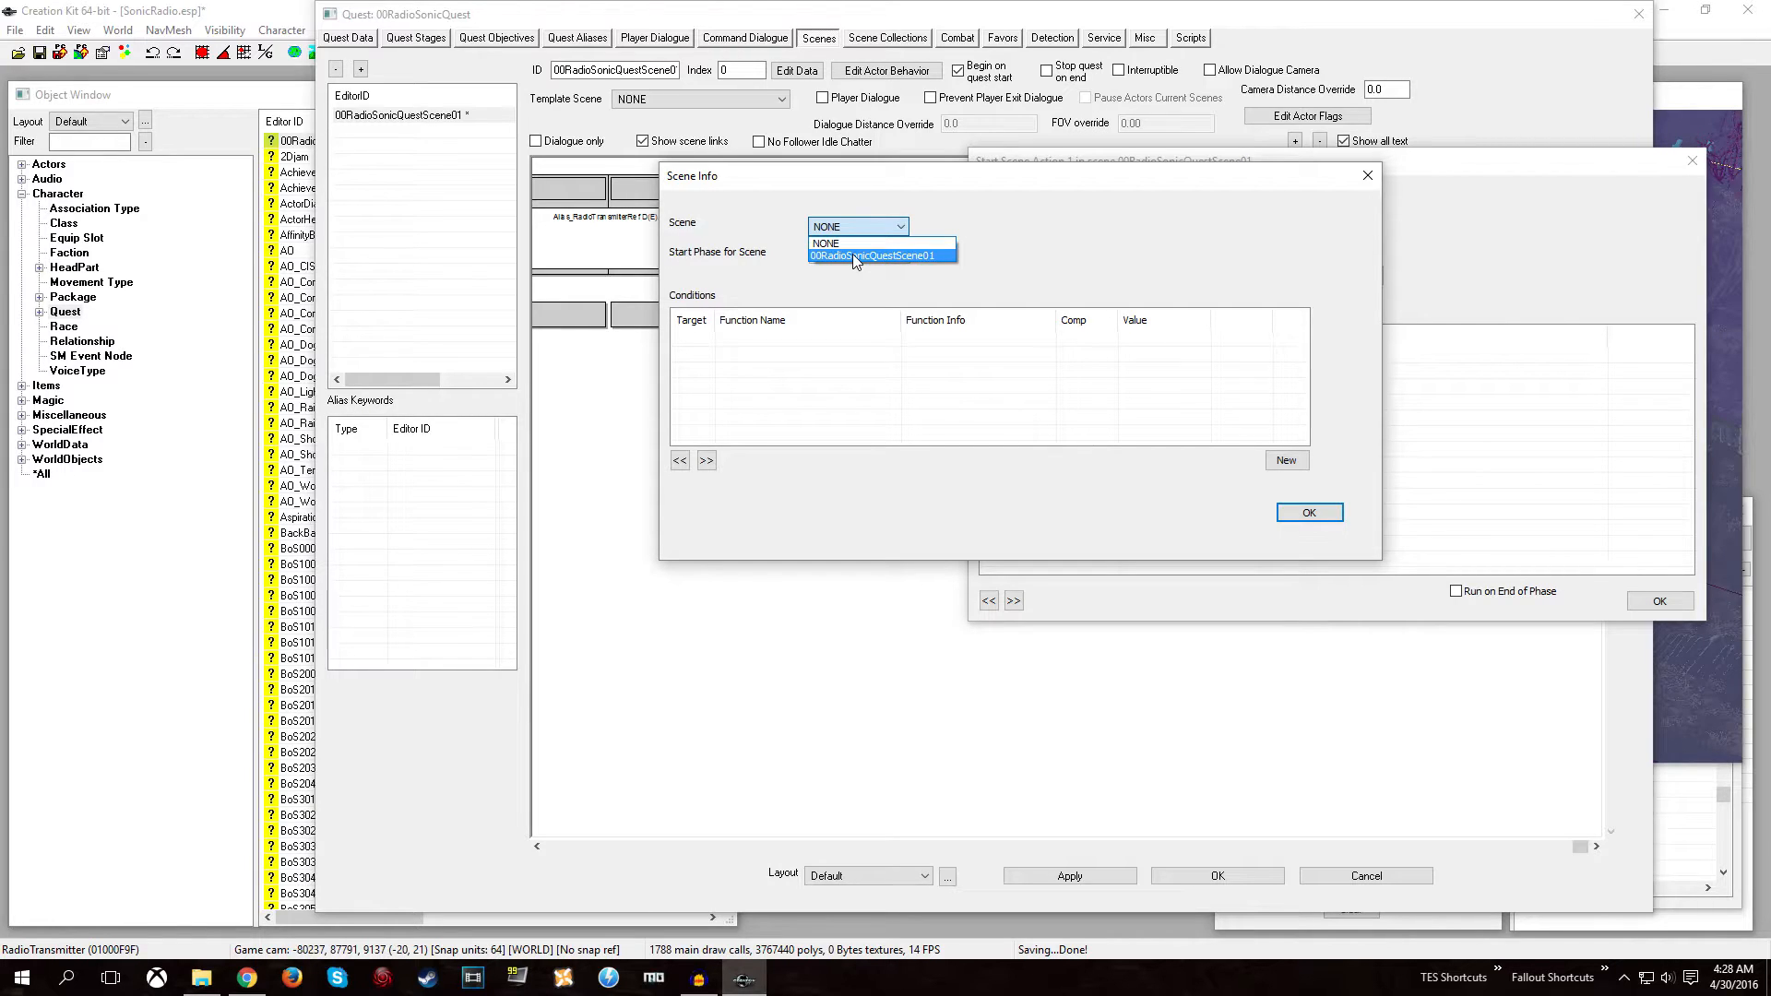
left_click(854, 256)
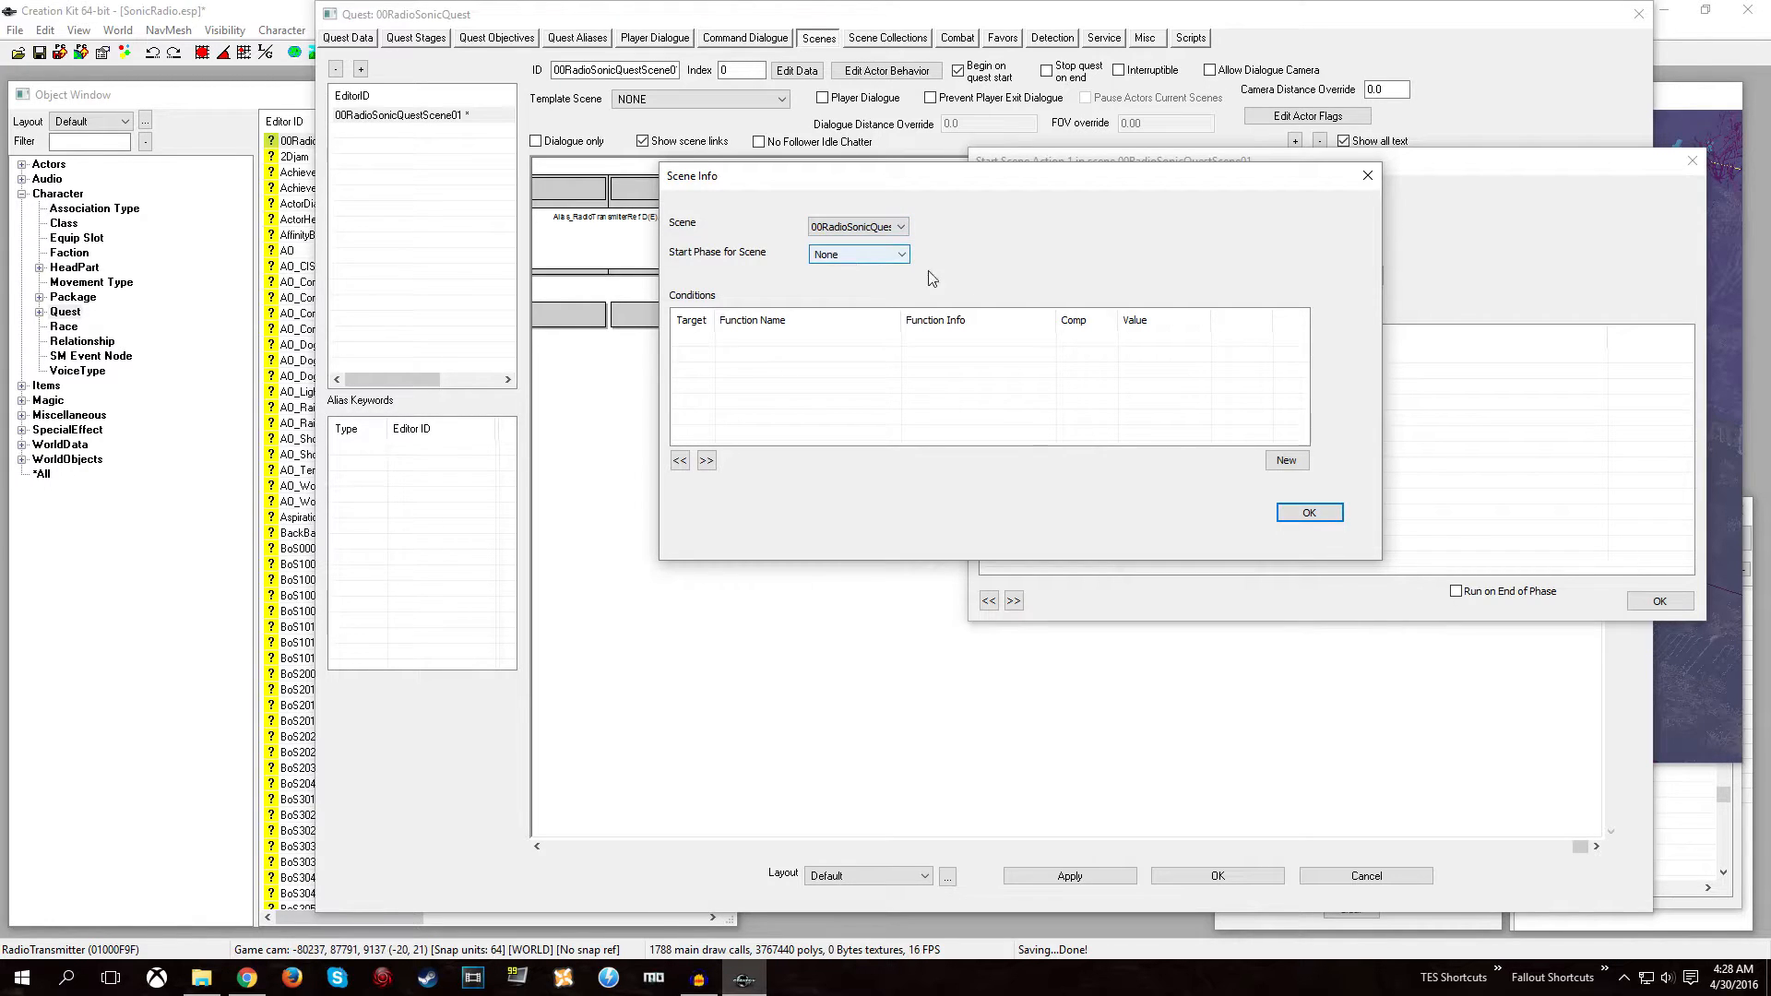
left_click(1309, 513)
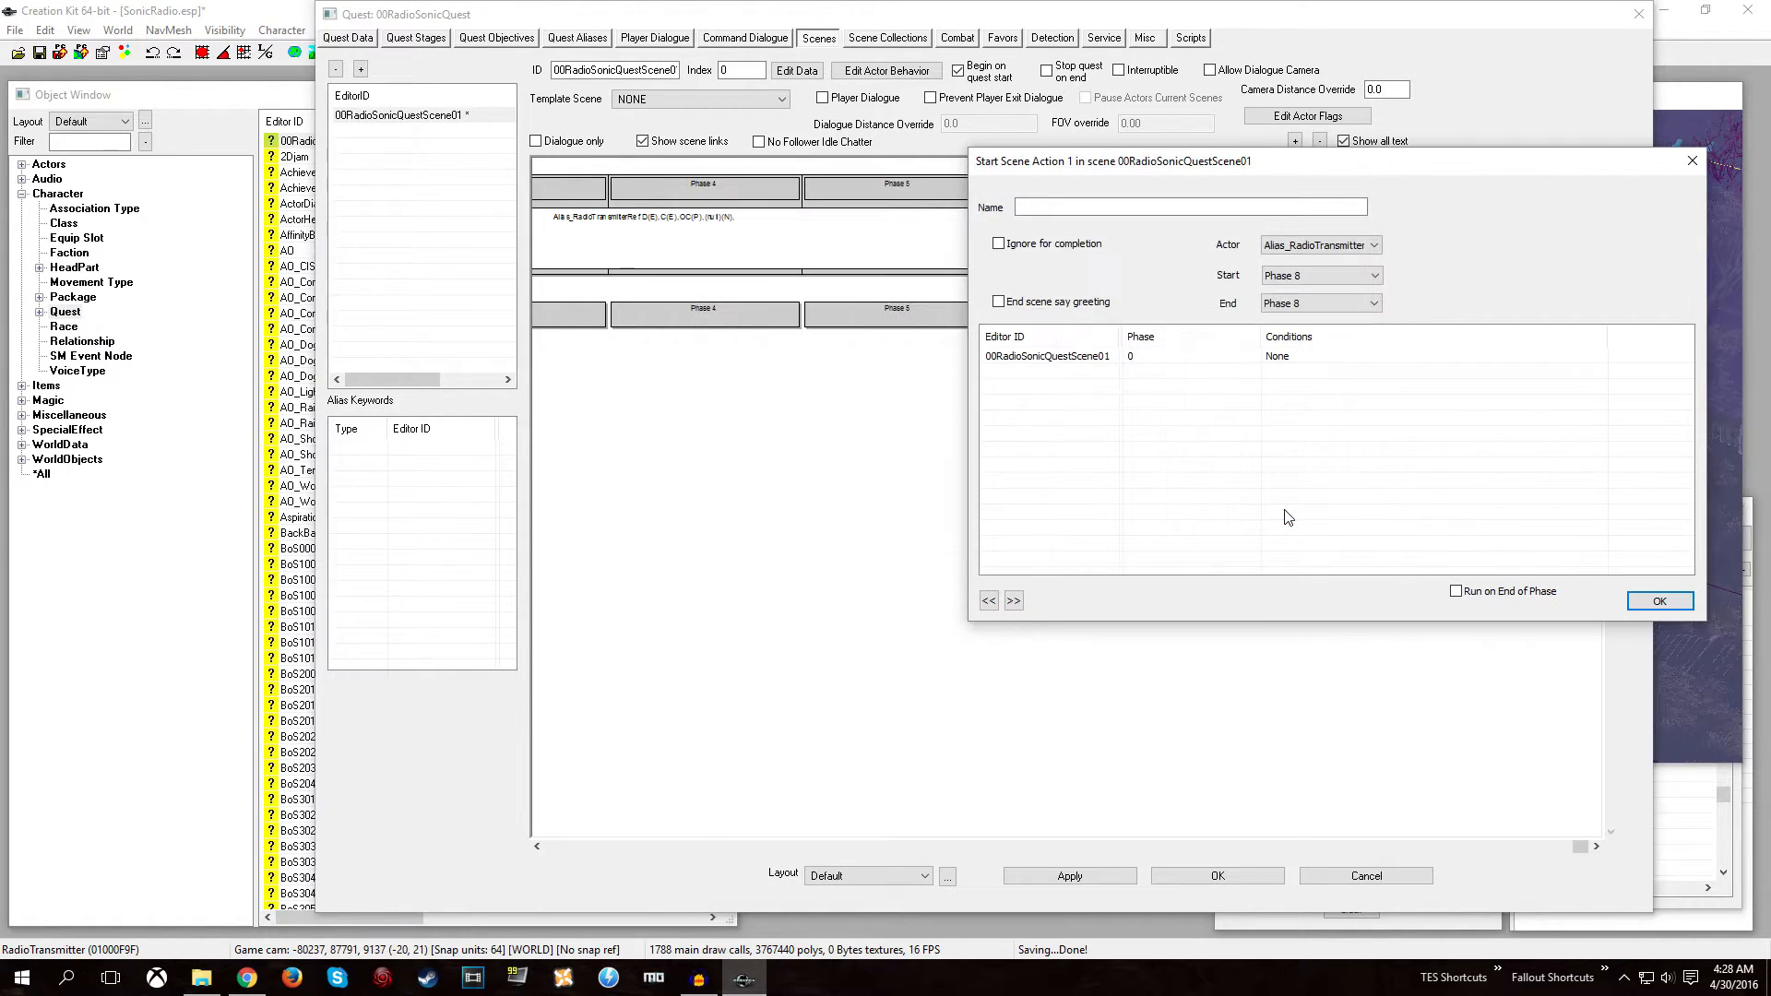
left_click(1654, 604)
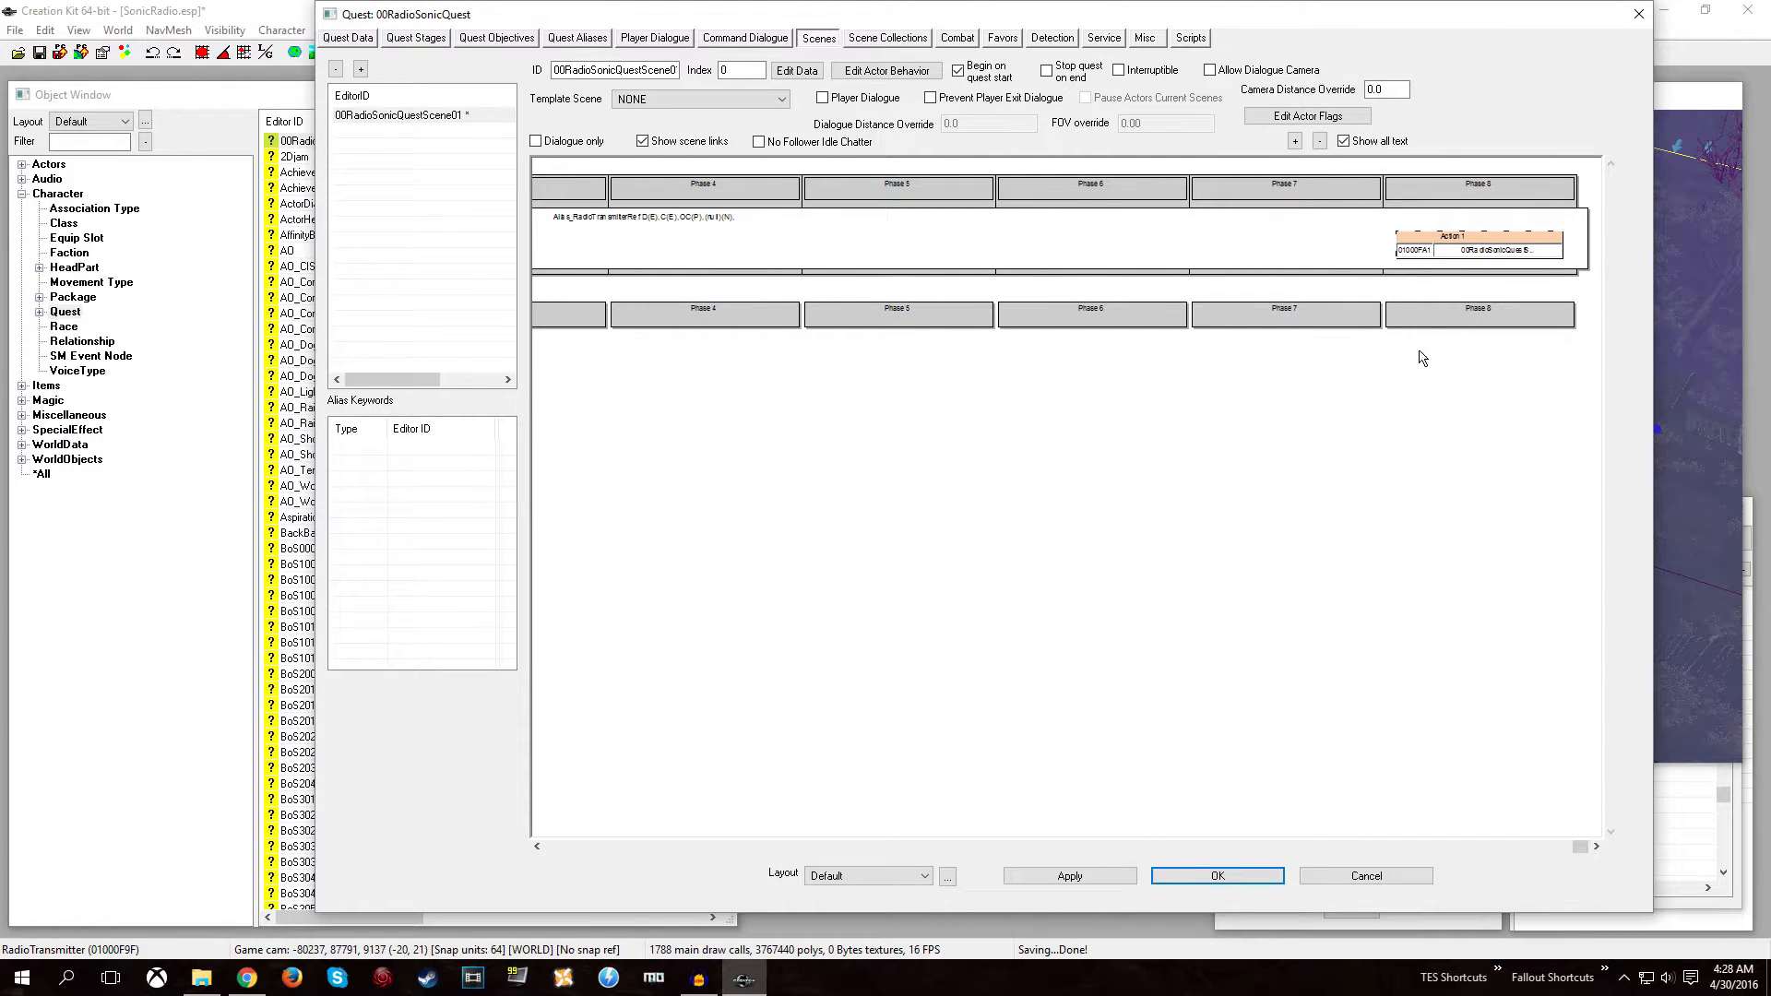
Accept the quest changes, reopen 00RadioSonicQuest, and check how the Phase 8 action links across the scene's phases.
left_click(1218, 877)
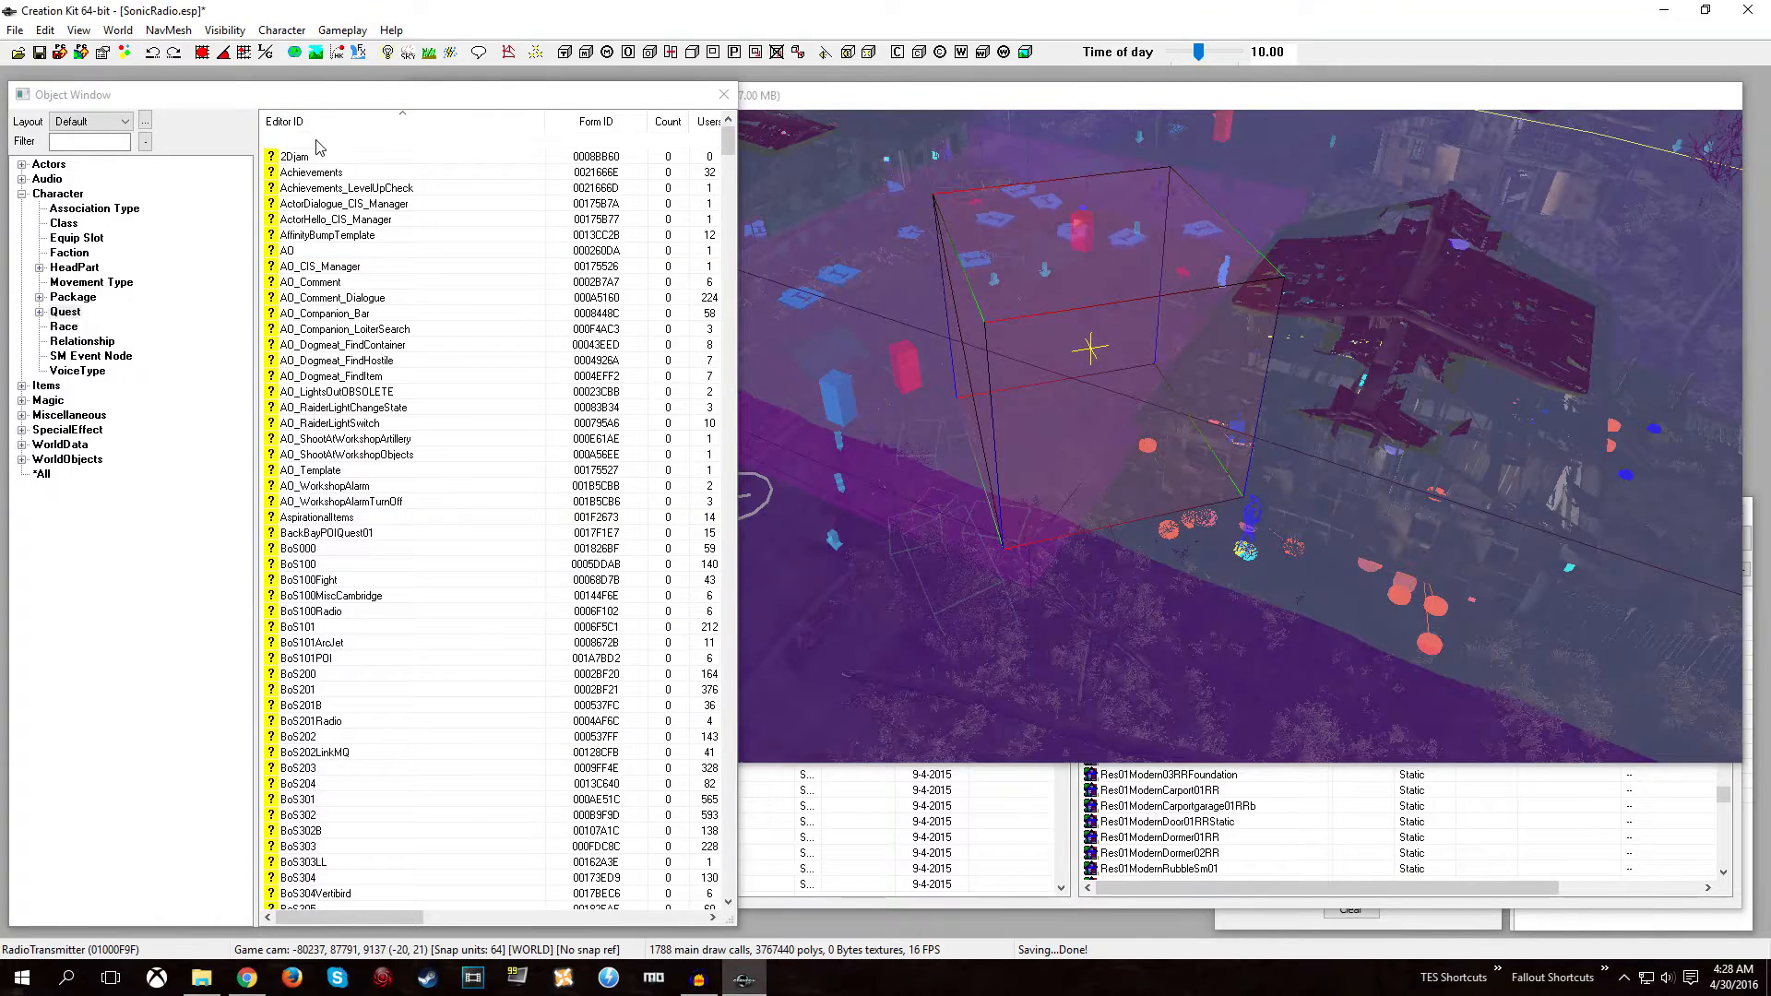
double_click(313, 141)
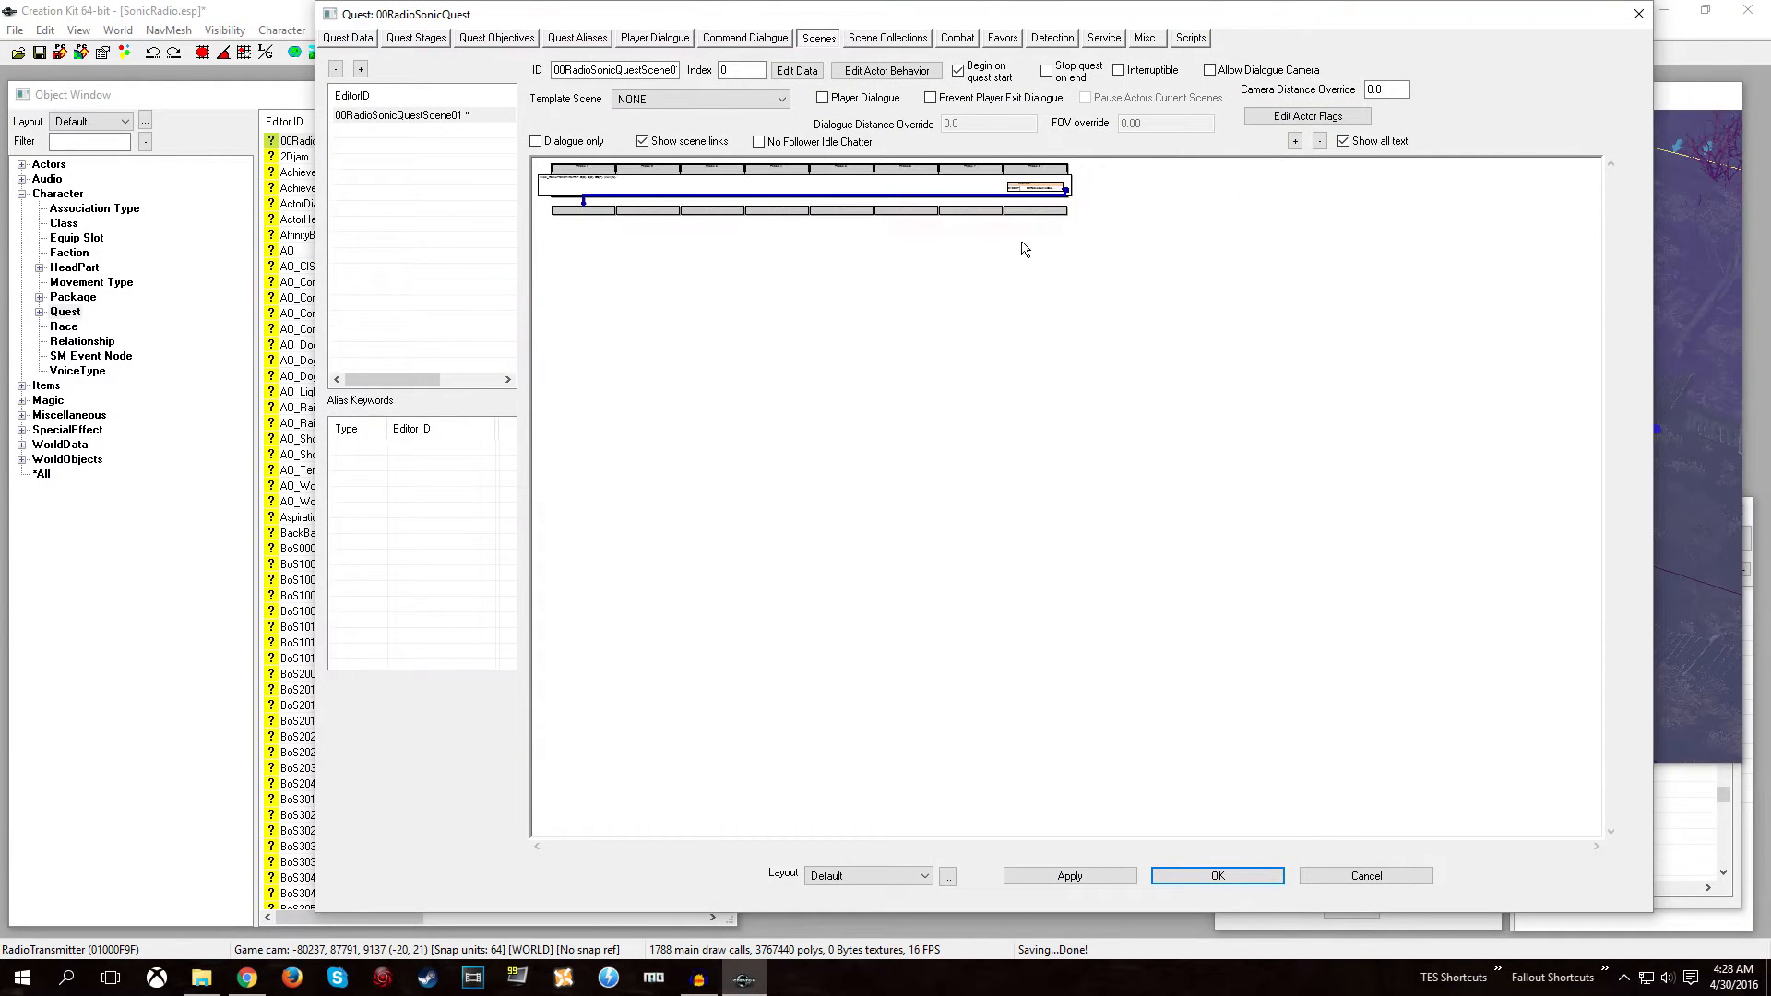
scroll(1022, 249, "up", 2)
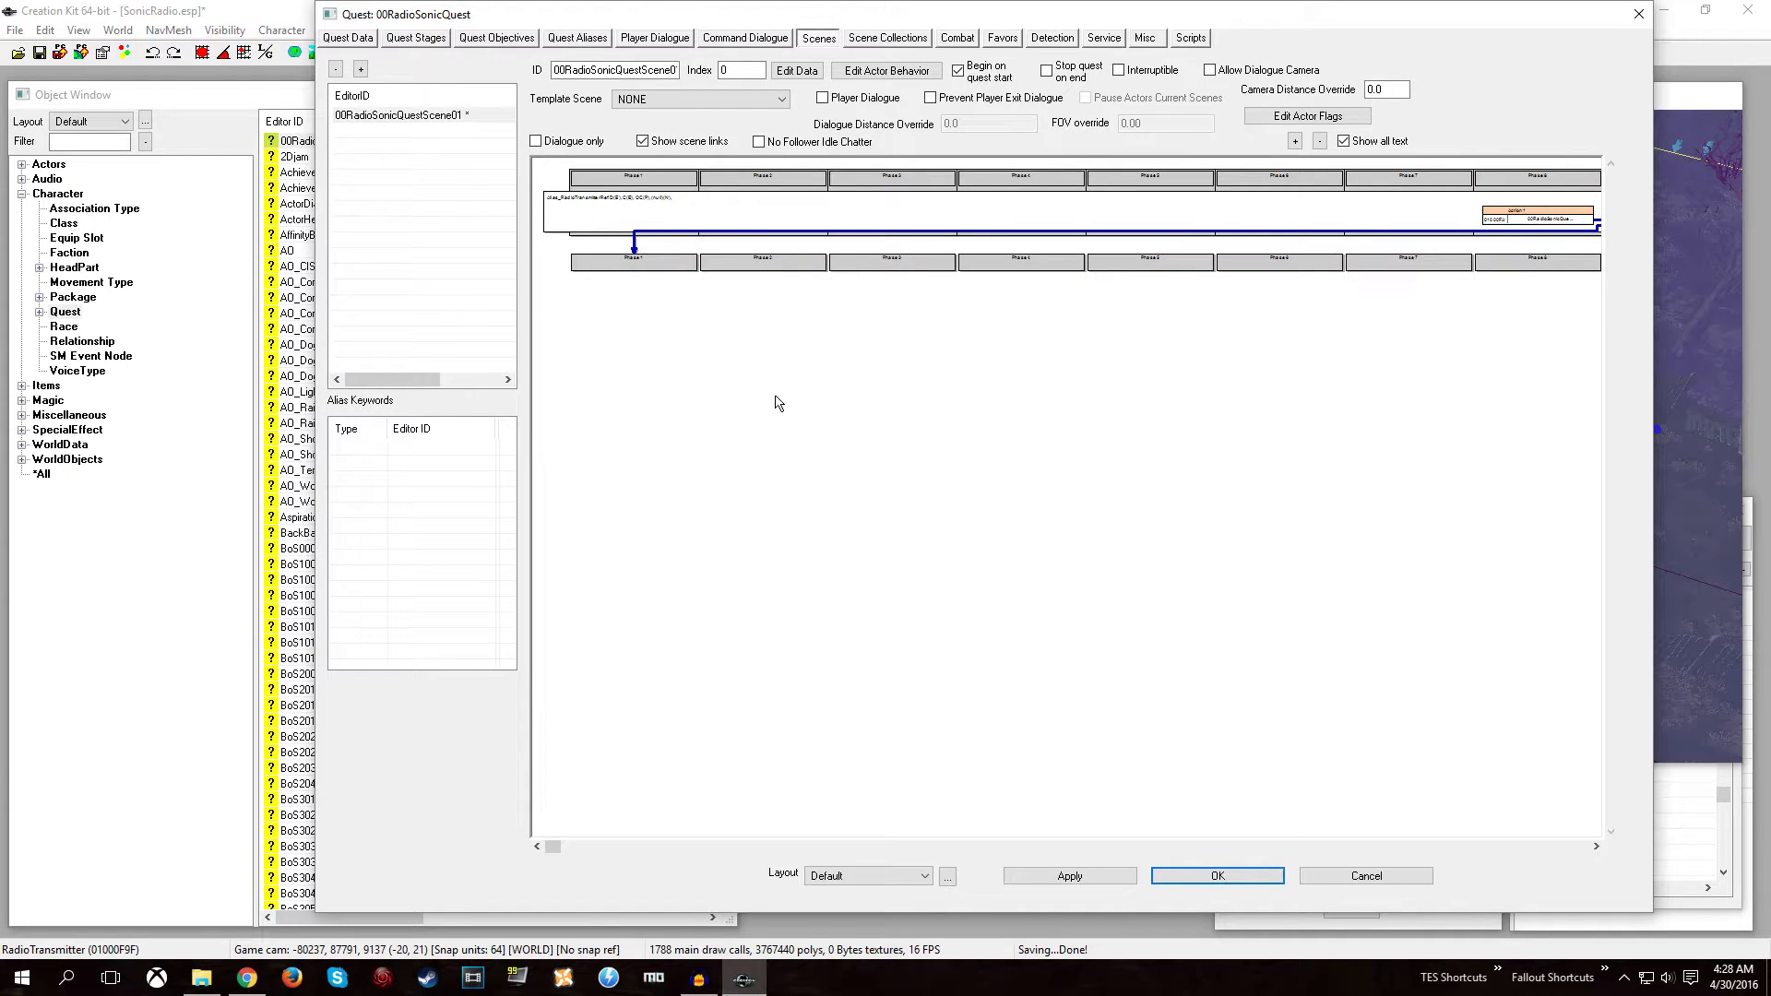
scroll(777, 398, "up", 2)
scroll(893, 356, "down", 1)
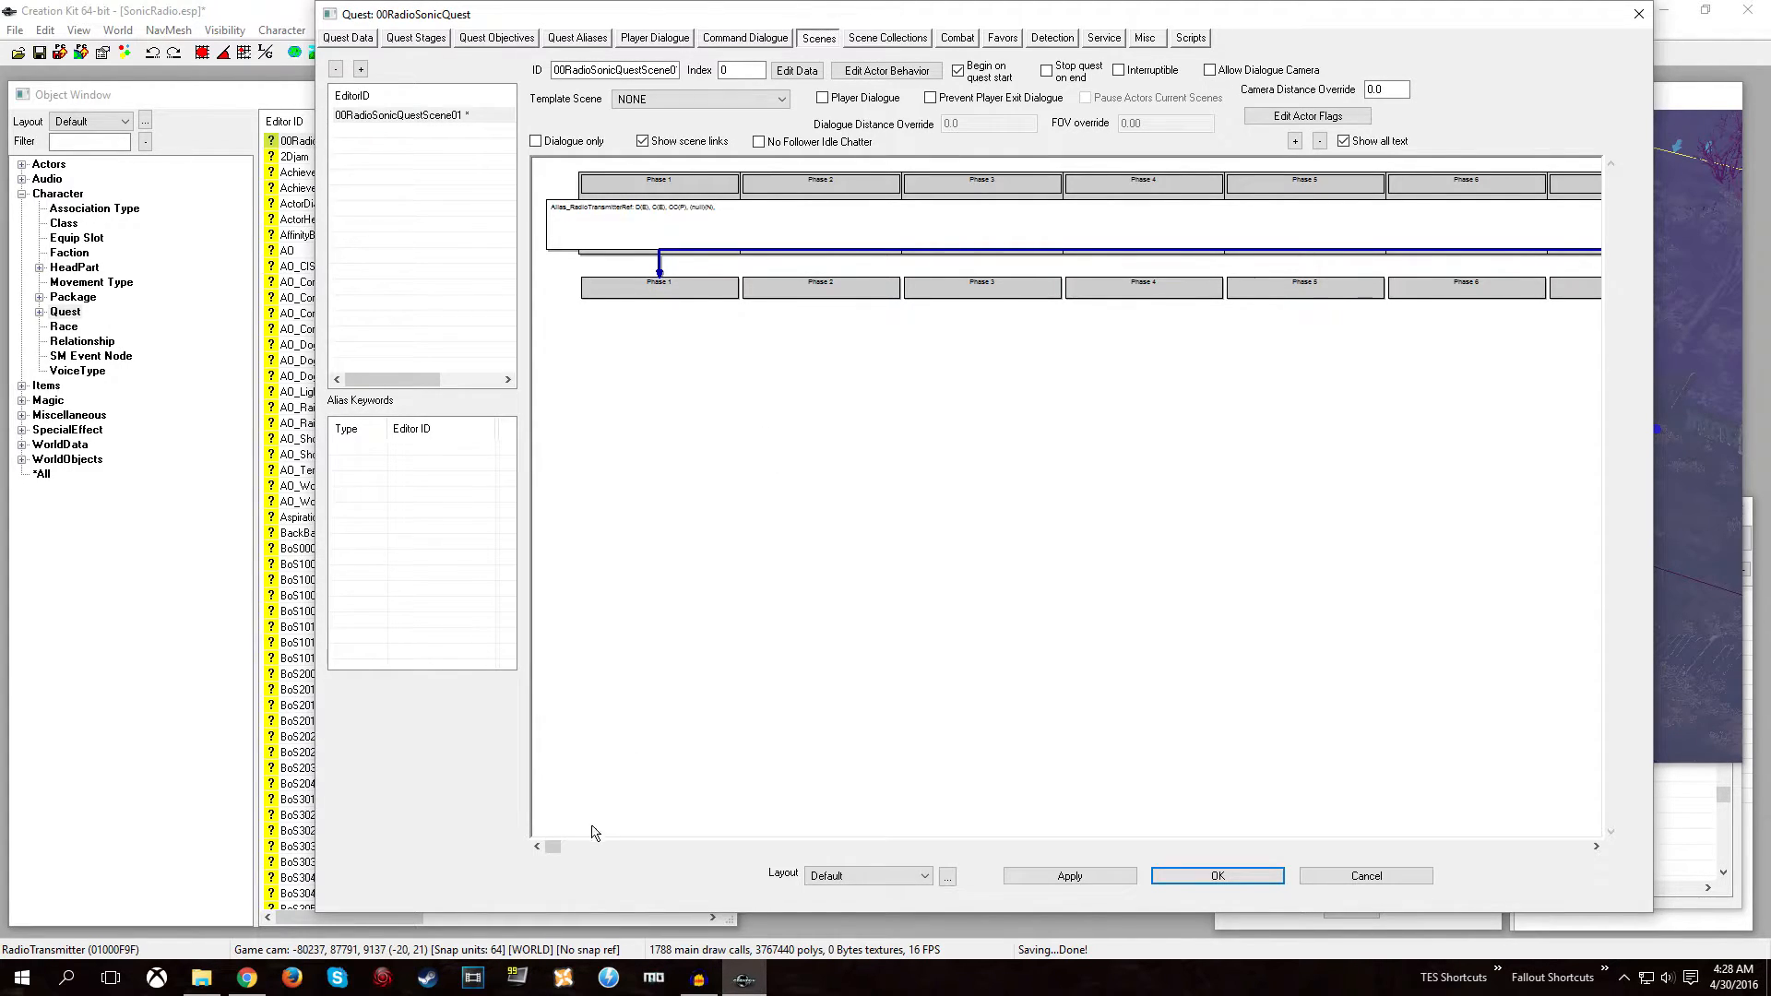
left_click_drag(554, 847, 1317, 856)
left_click(759, 186)
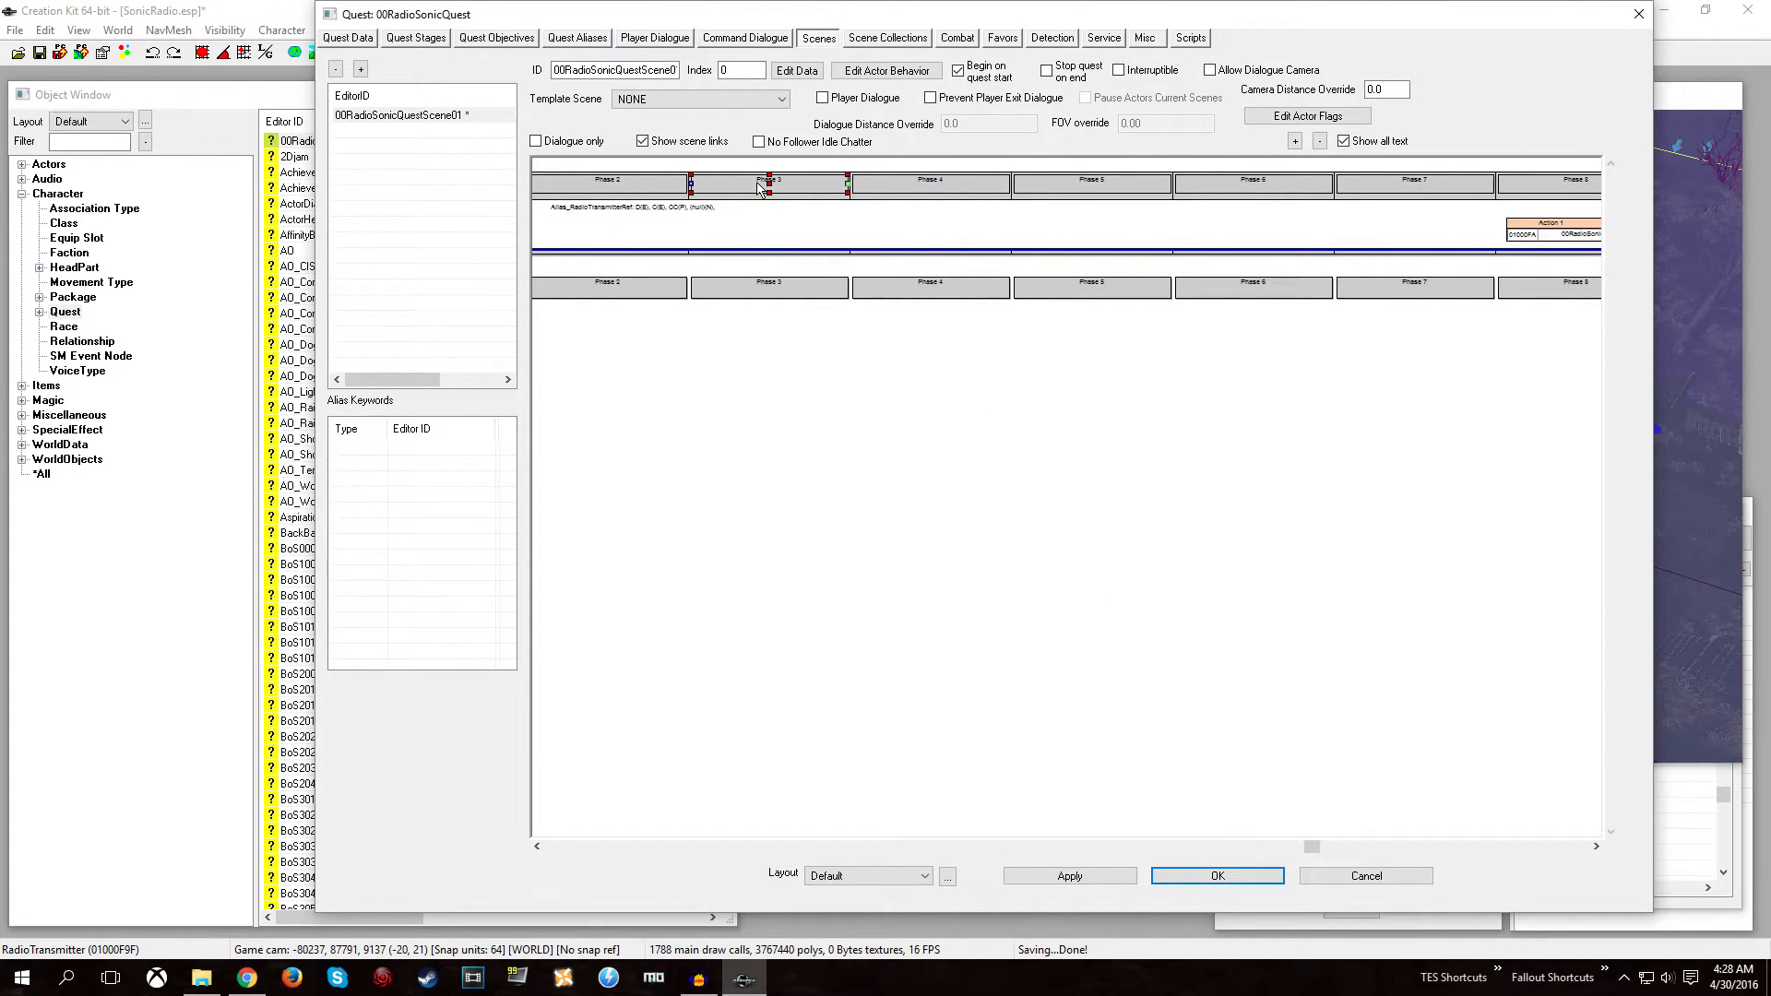
scroll(758, 185, "up", 3)
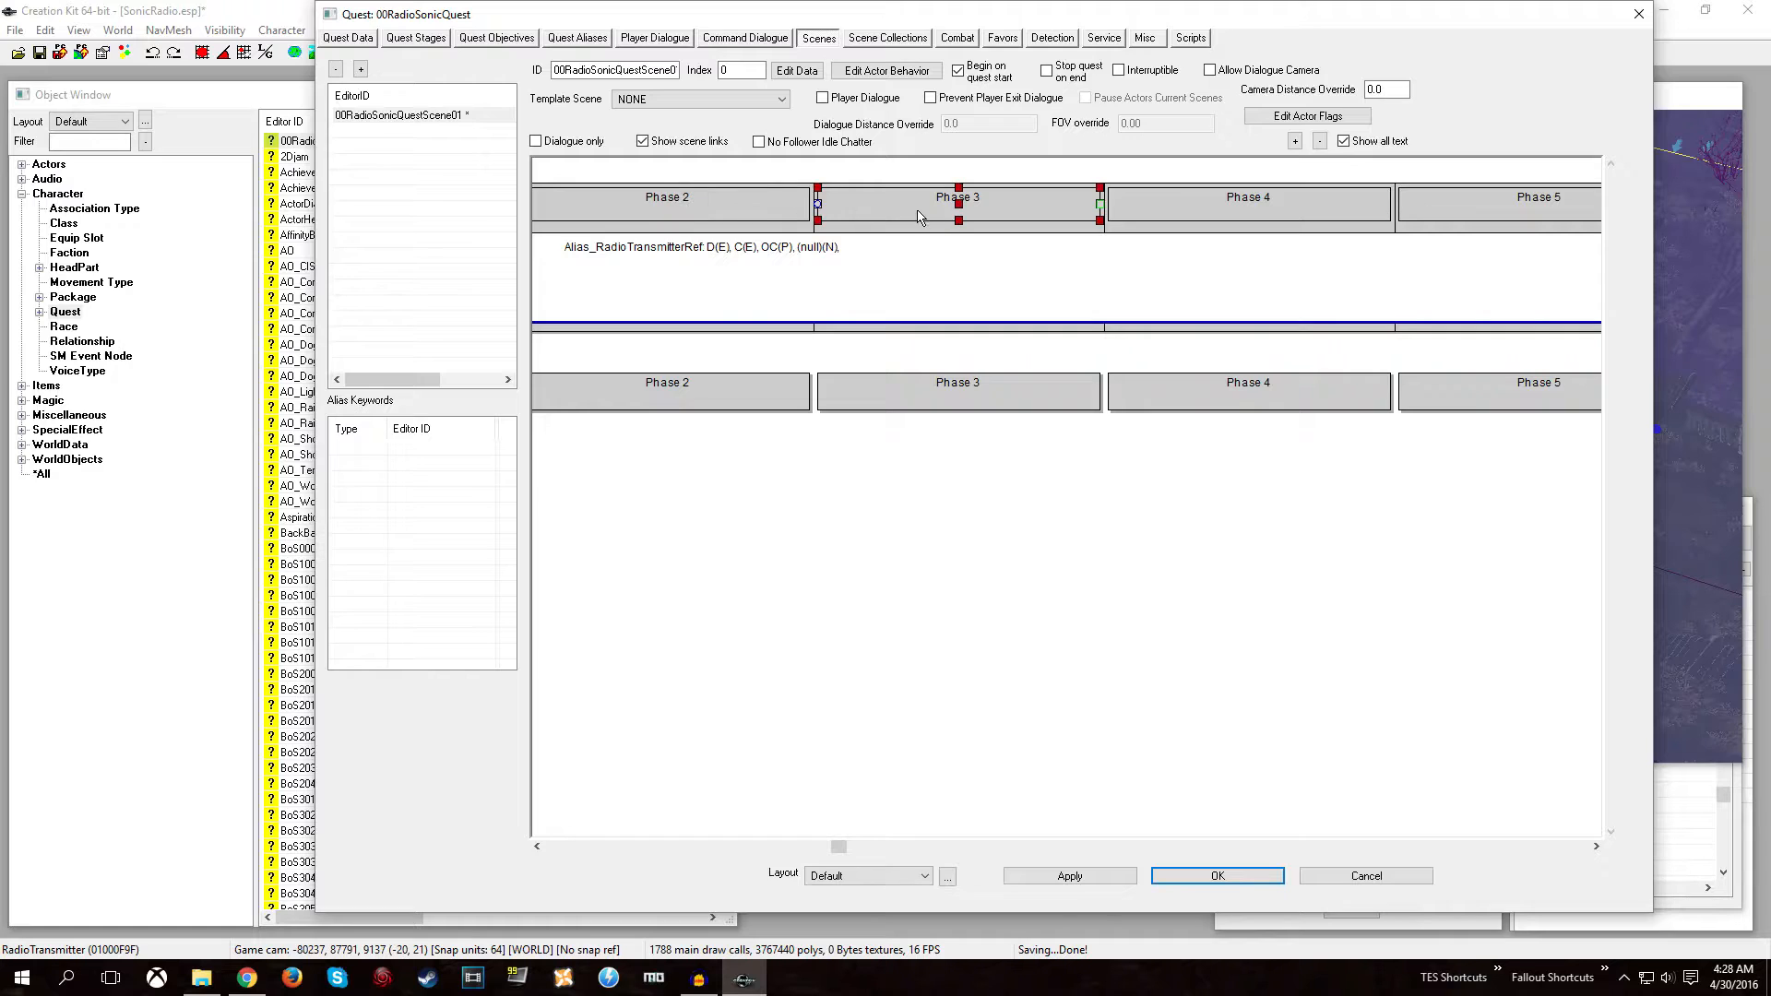
Add a new start condition to Phase 3 using the GetVMQuestVariable function.
double_click(917, 216)
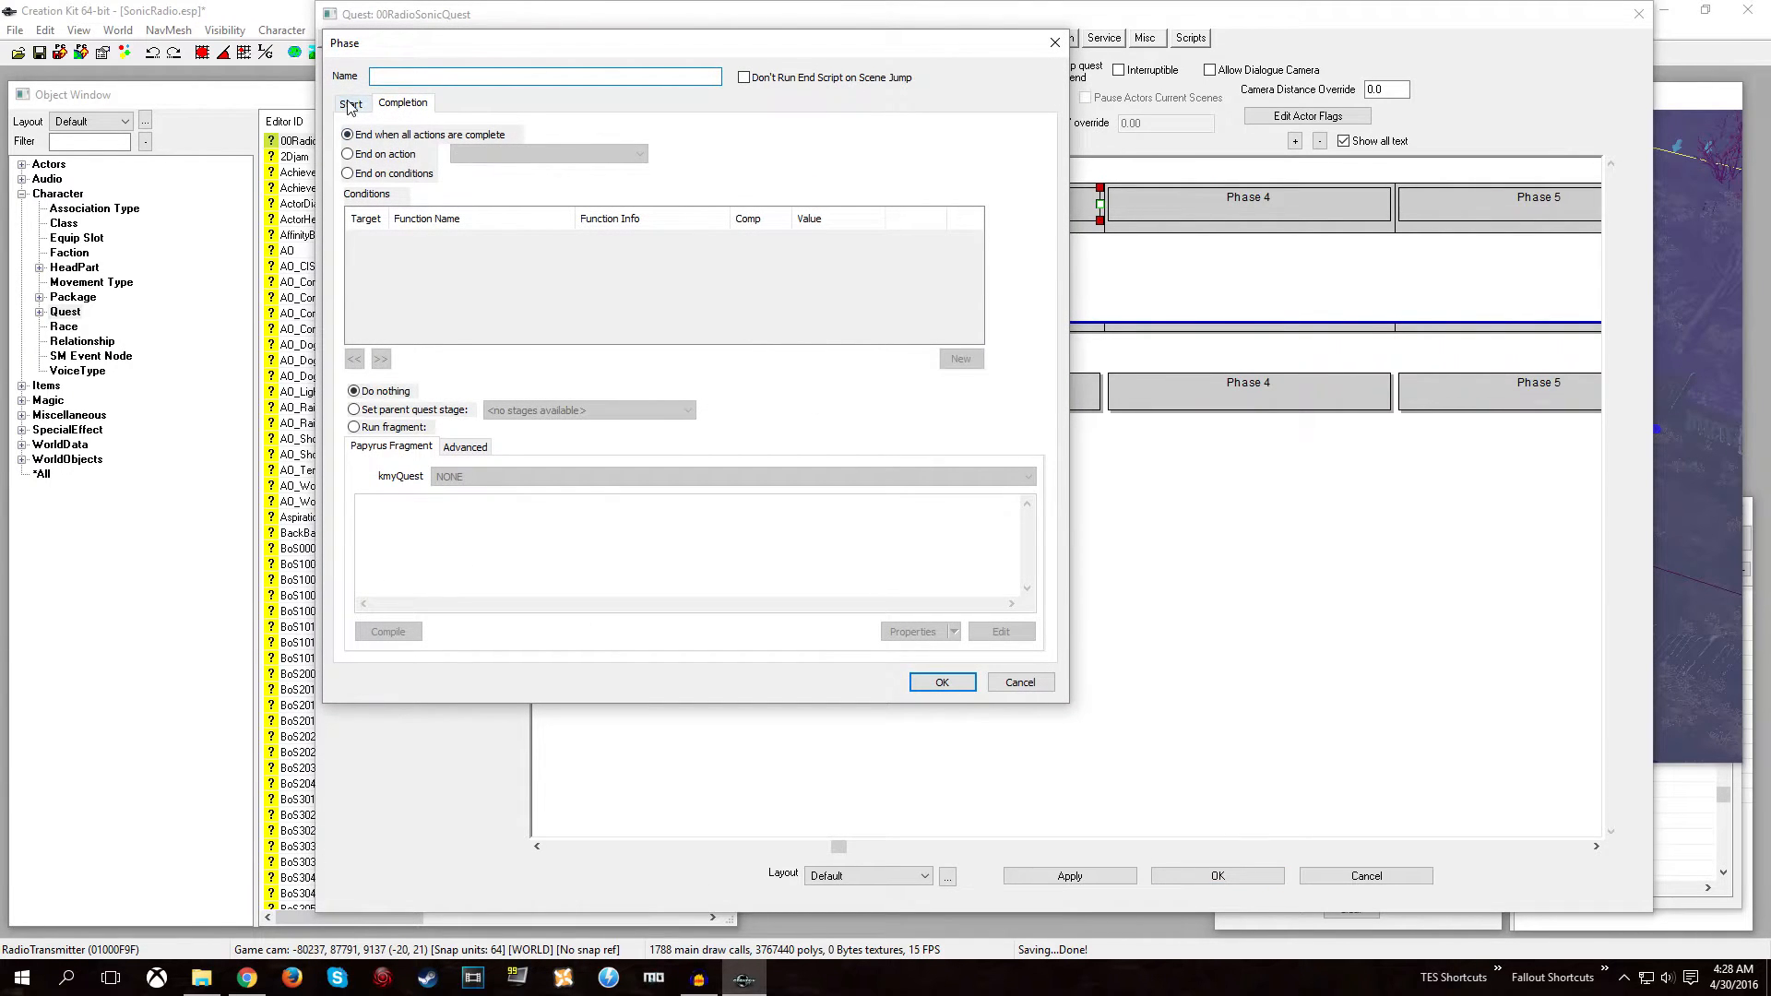
left_click(351, 105)
right_click(377, 243)
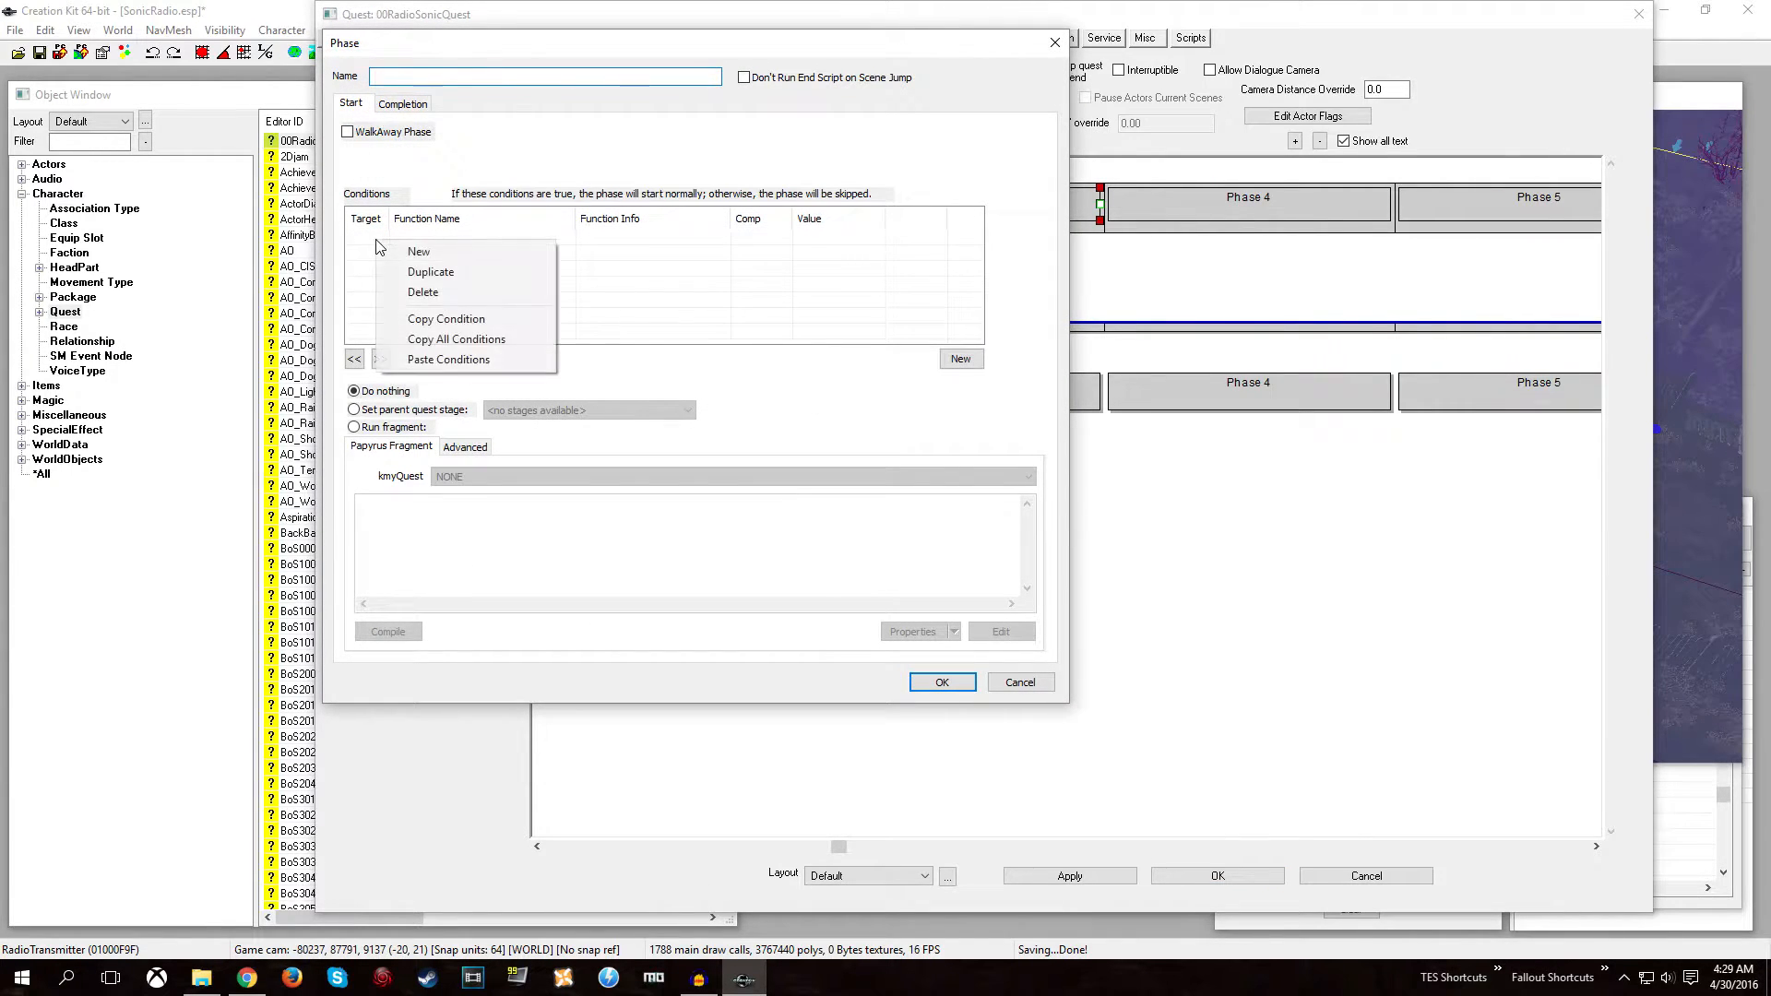
left_click(418, 251)
left_click(479, 319)
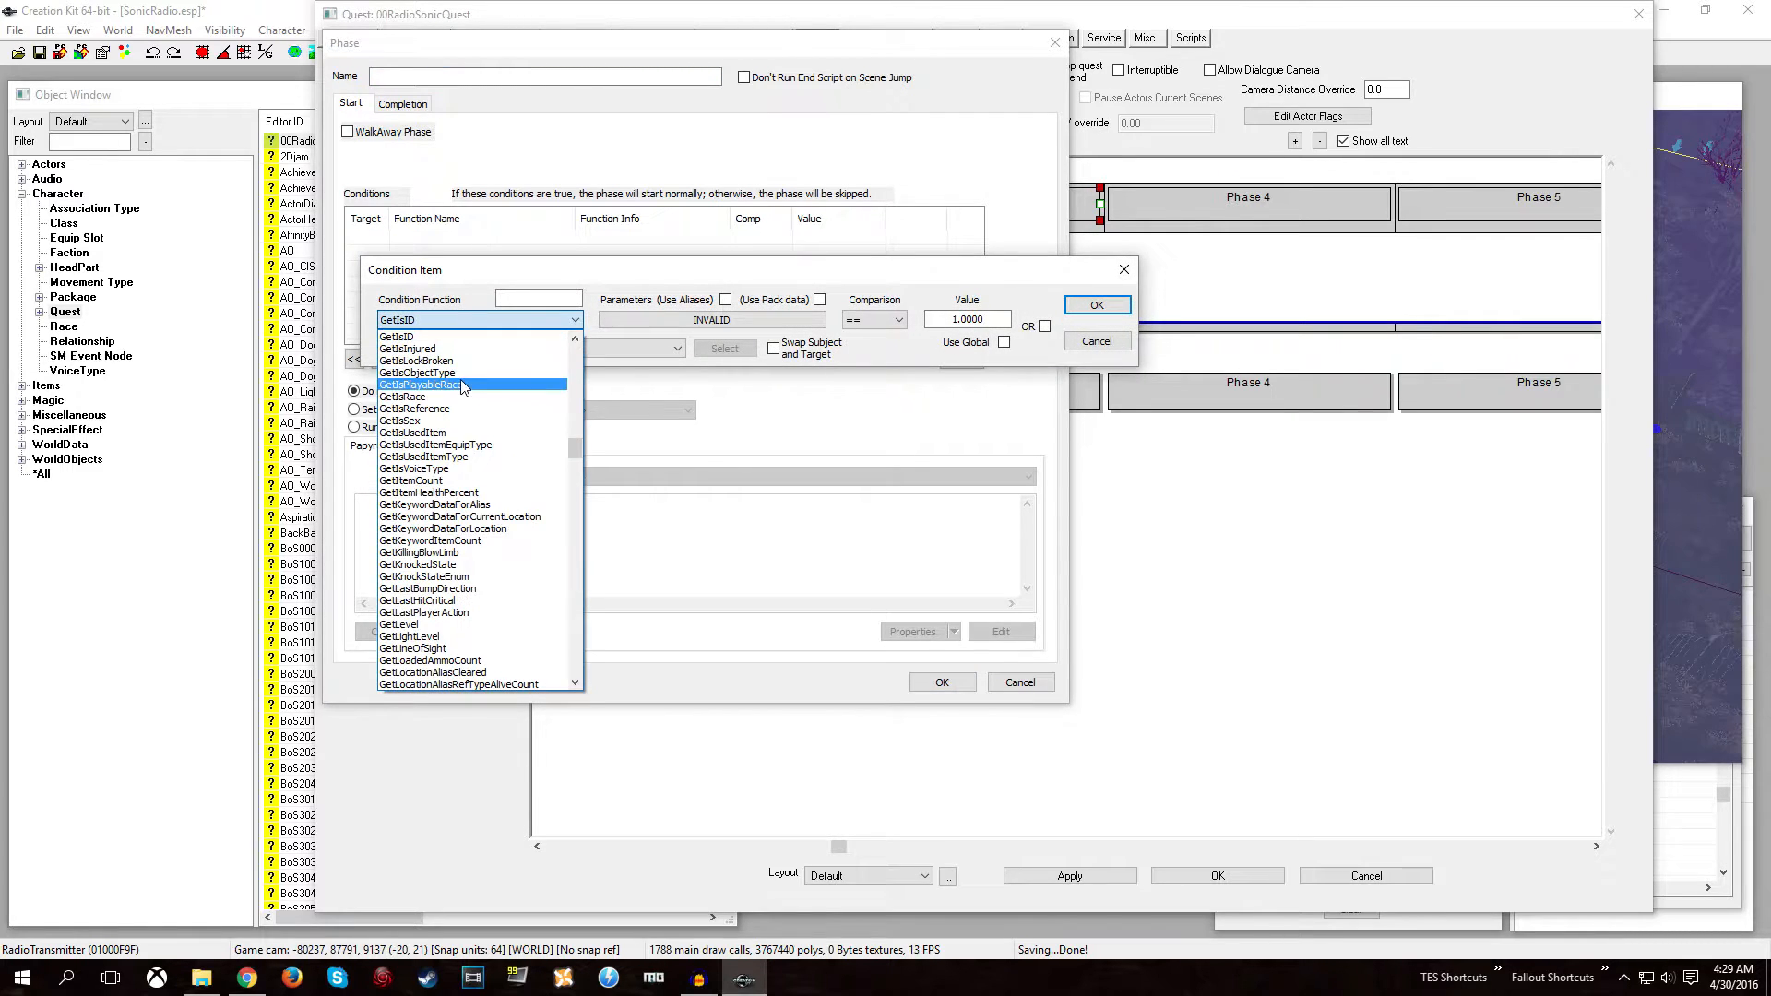
key("Home")
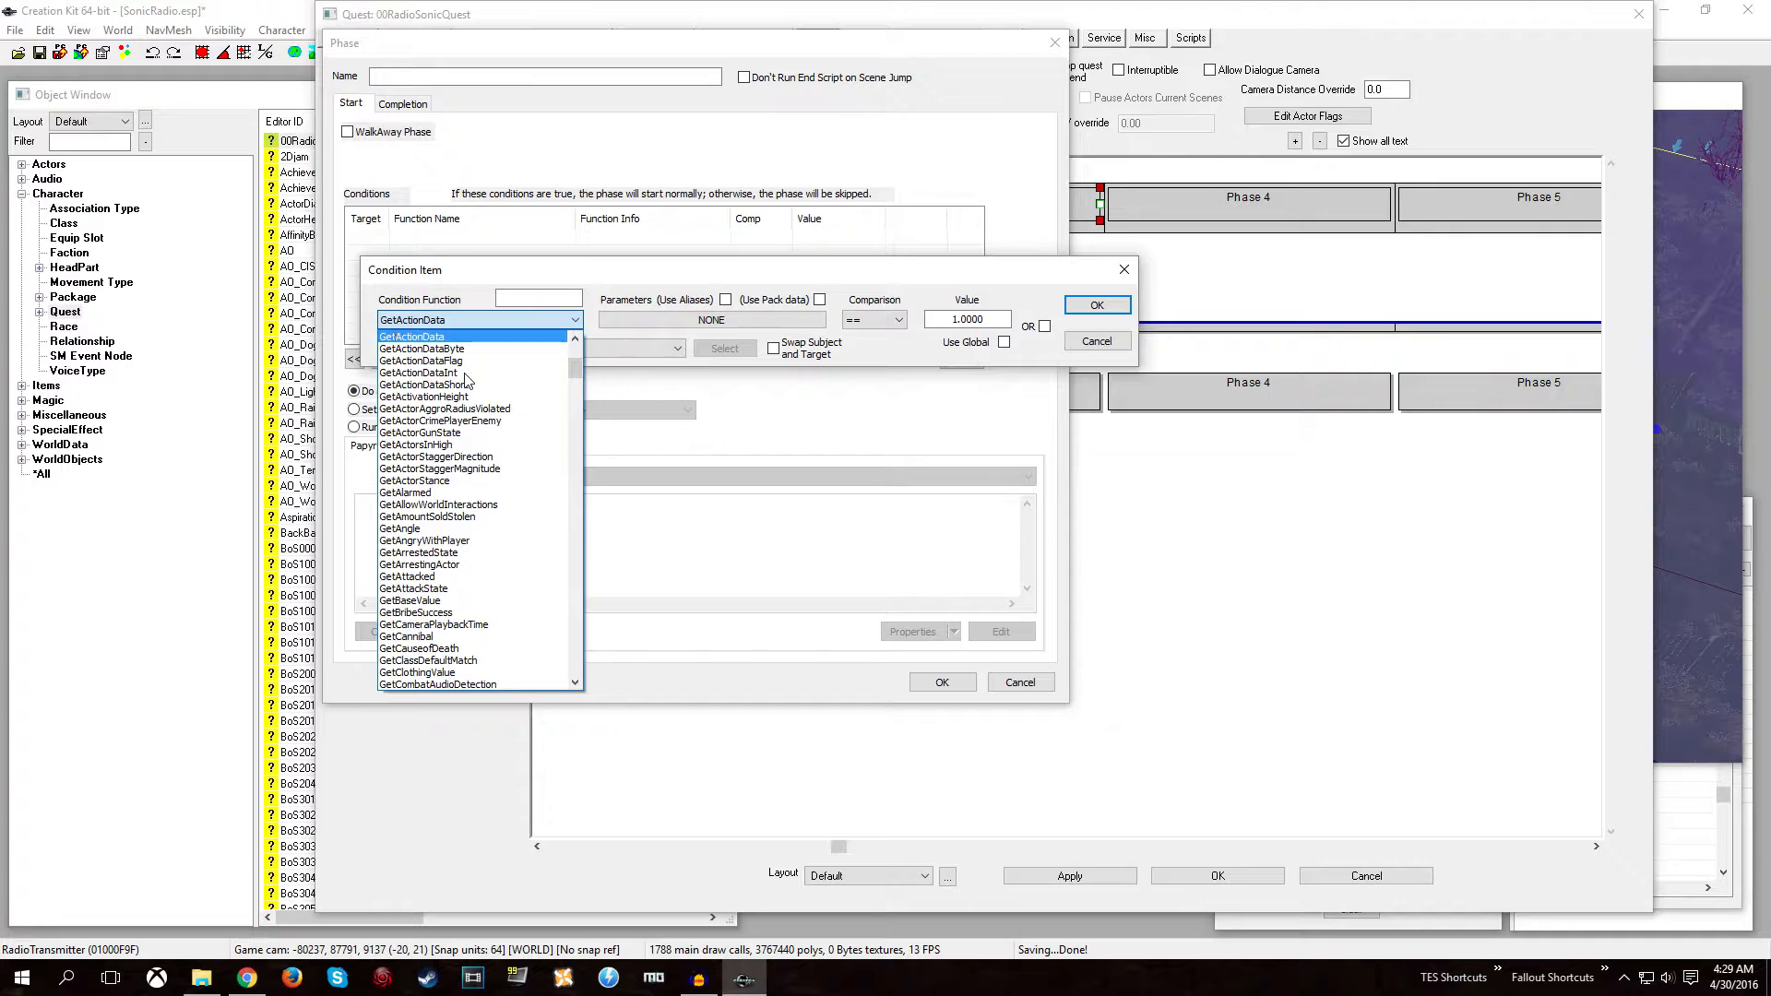
type("vm")
key("Return")
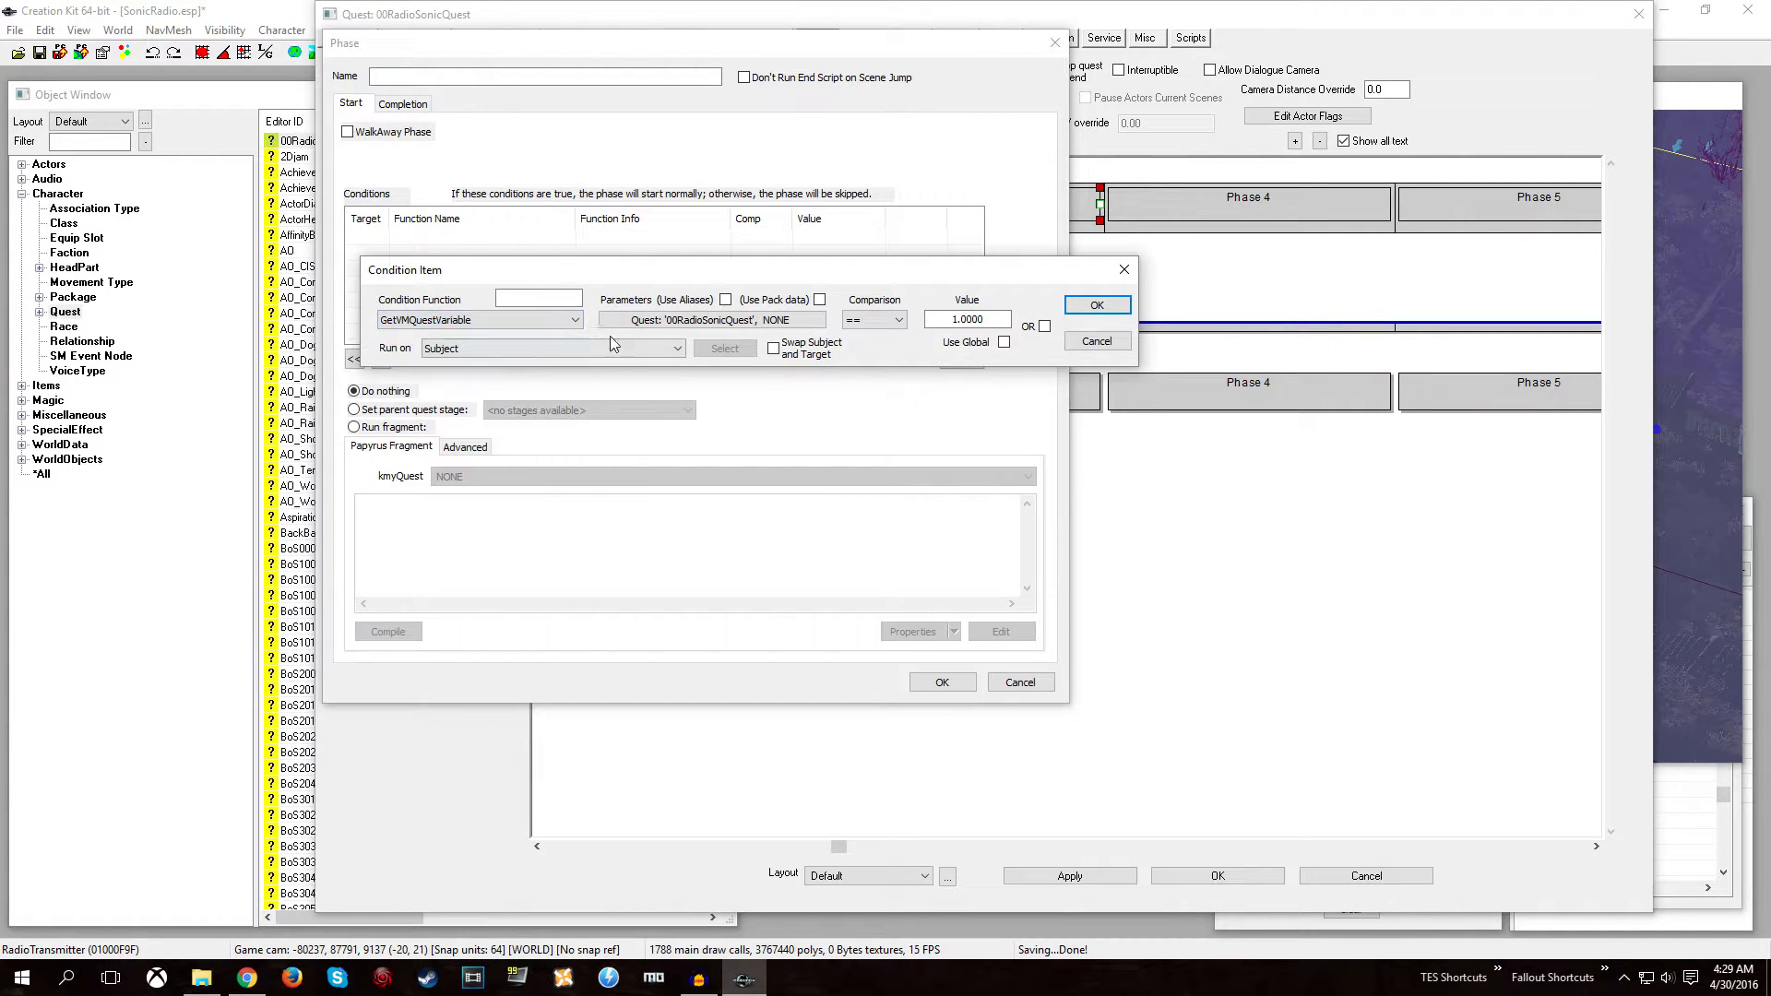
Make the Phase 3 condition check that ::CurrentSong_var of 00RadioSonicQuest equals 1, and accept the phase.
left_click(656, 321)
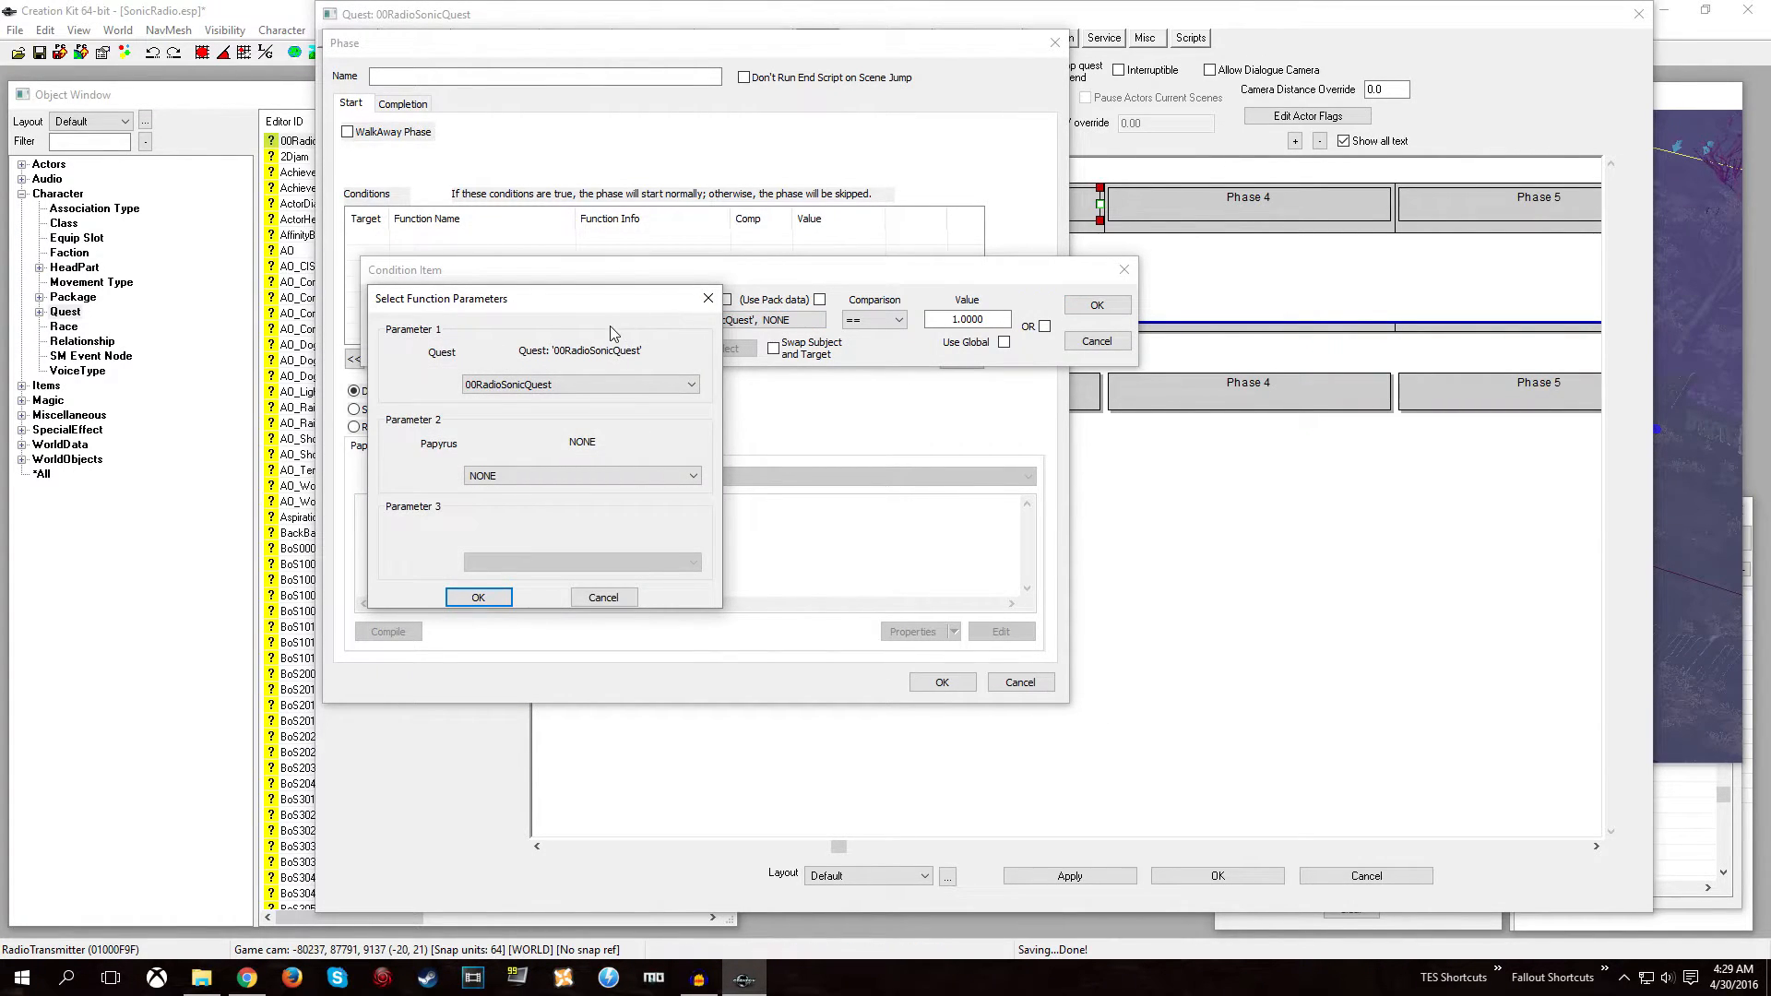
left_click(514, 478)
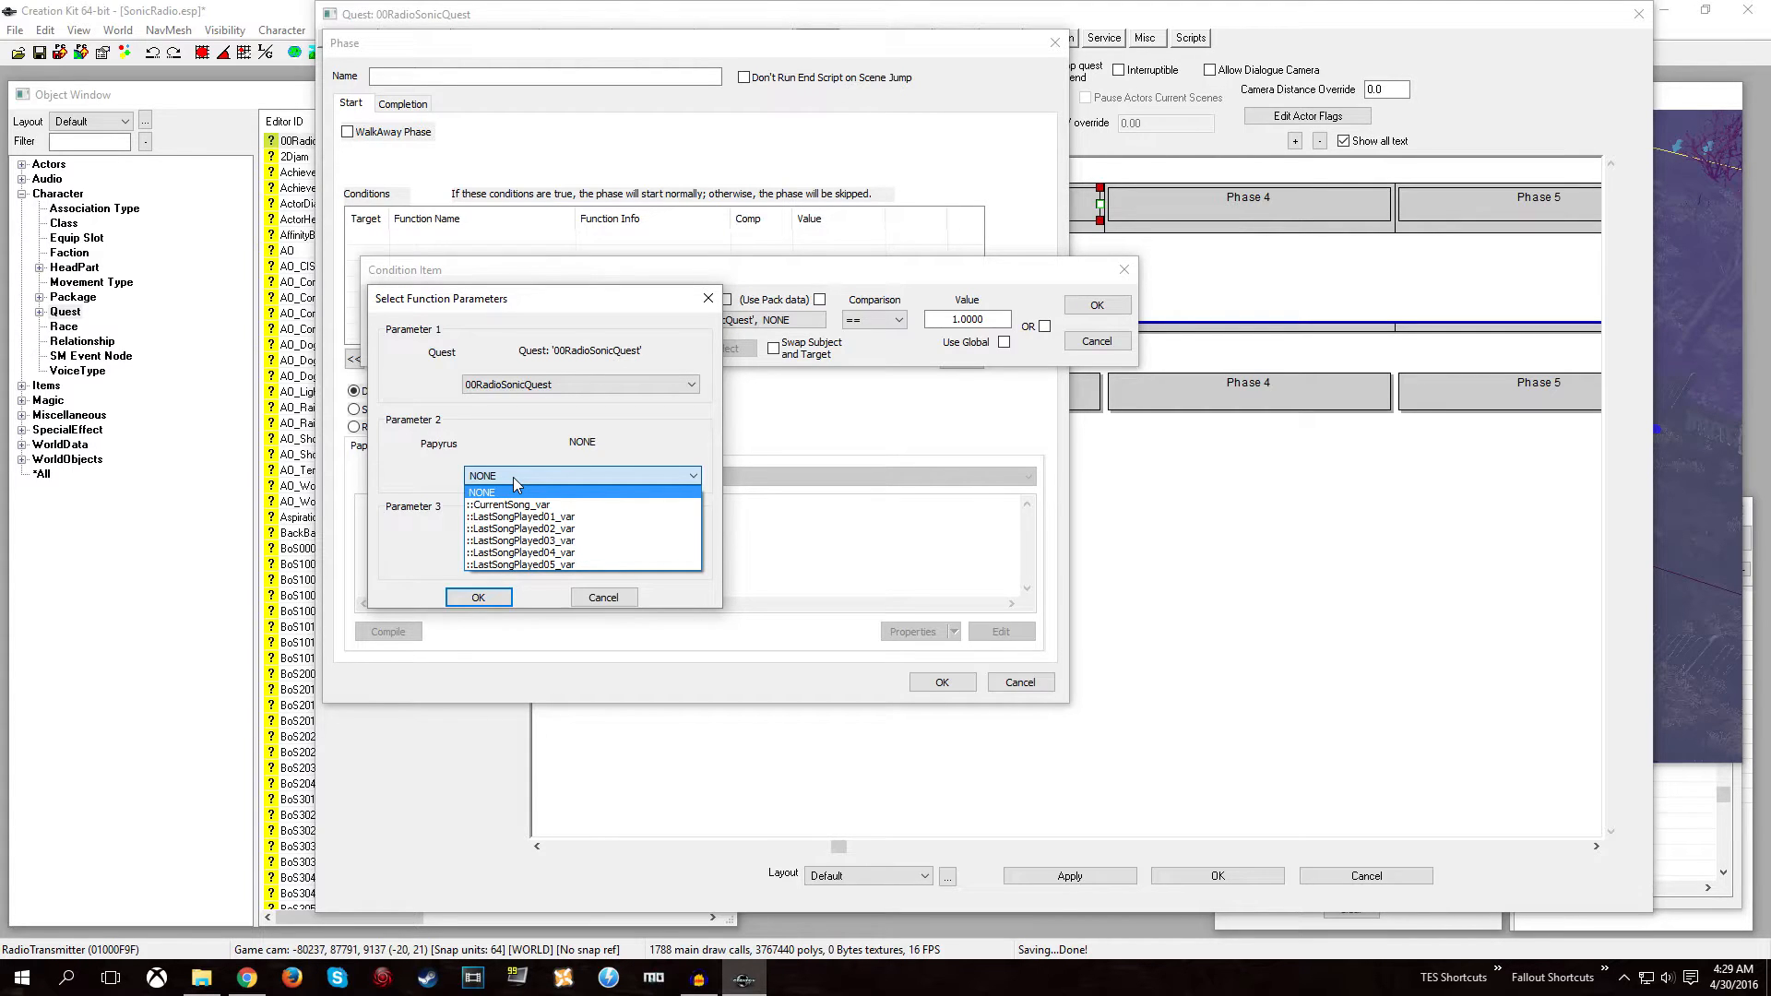
left_click(514, 505)
left_click(476, 597)
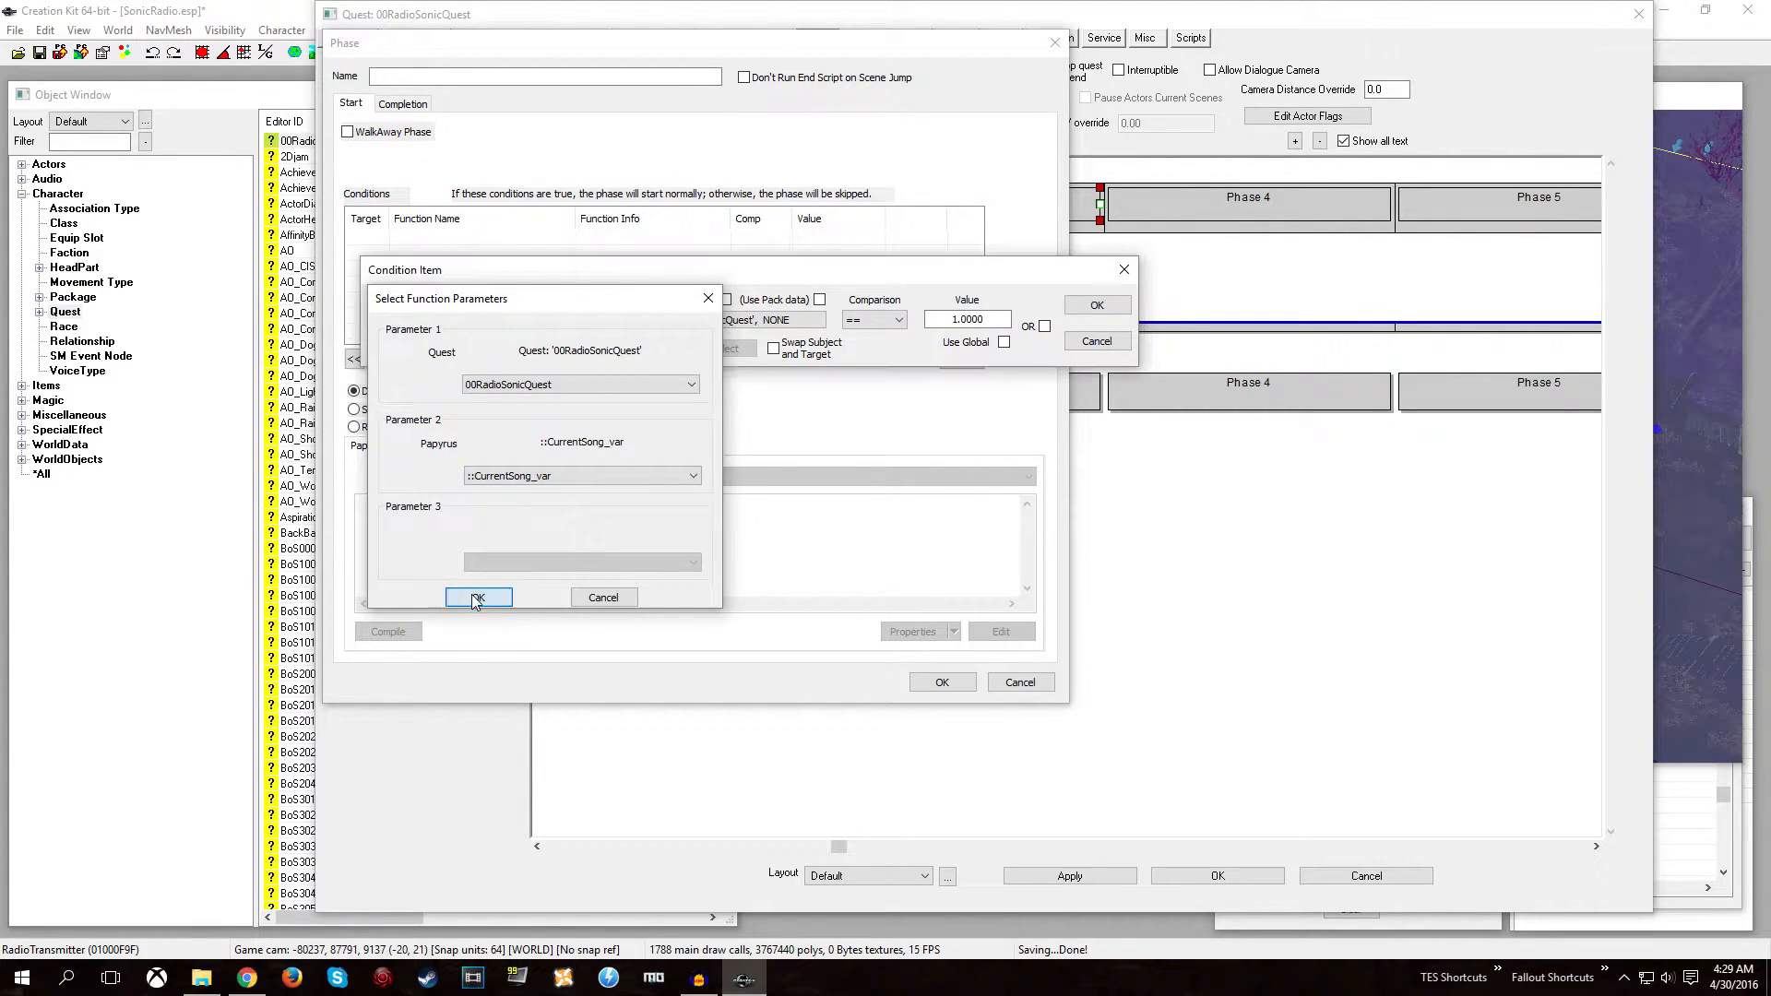
left_click(872, 320)
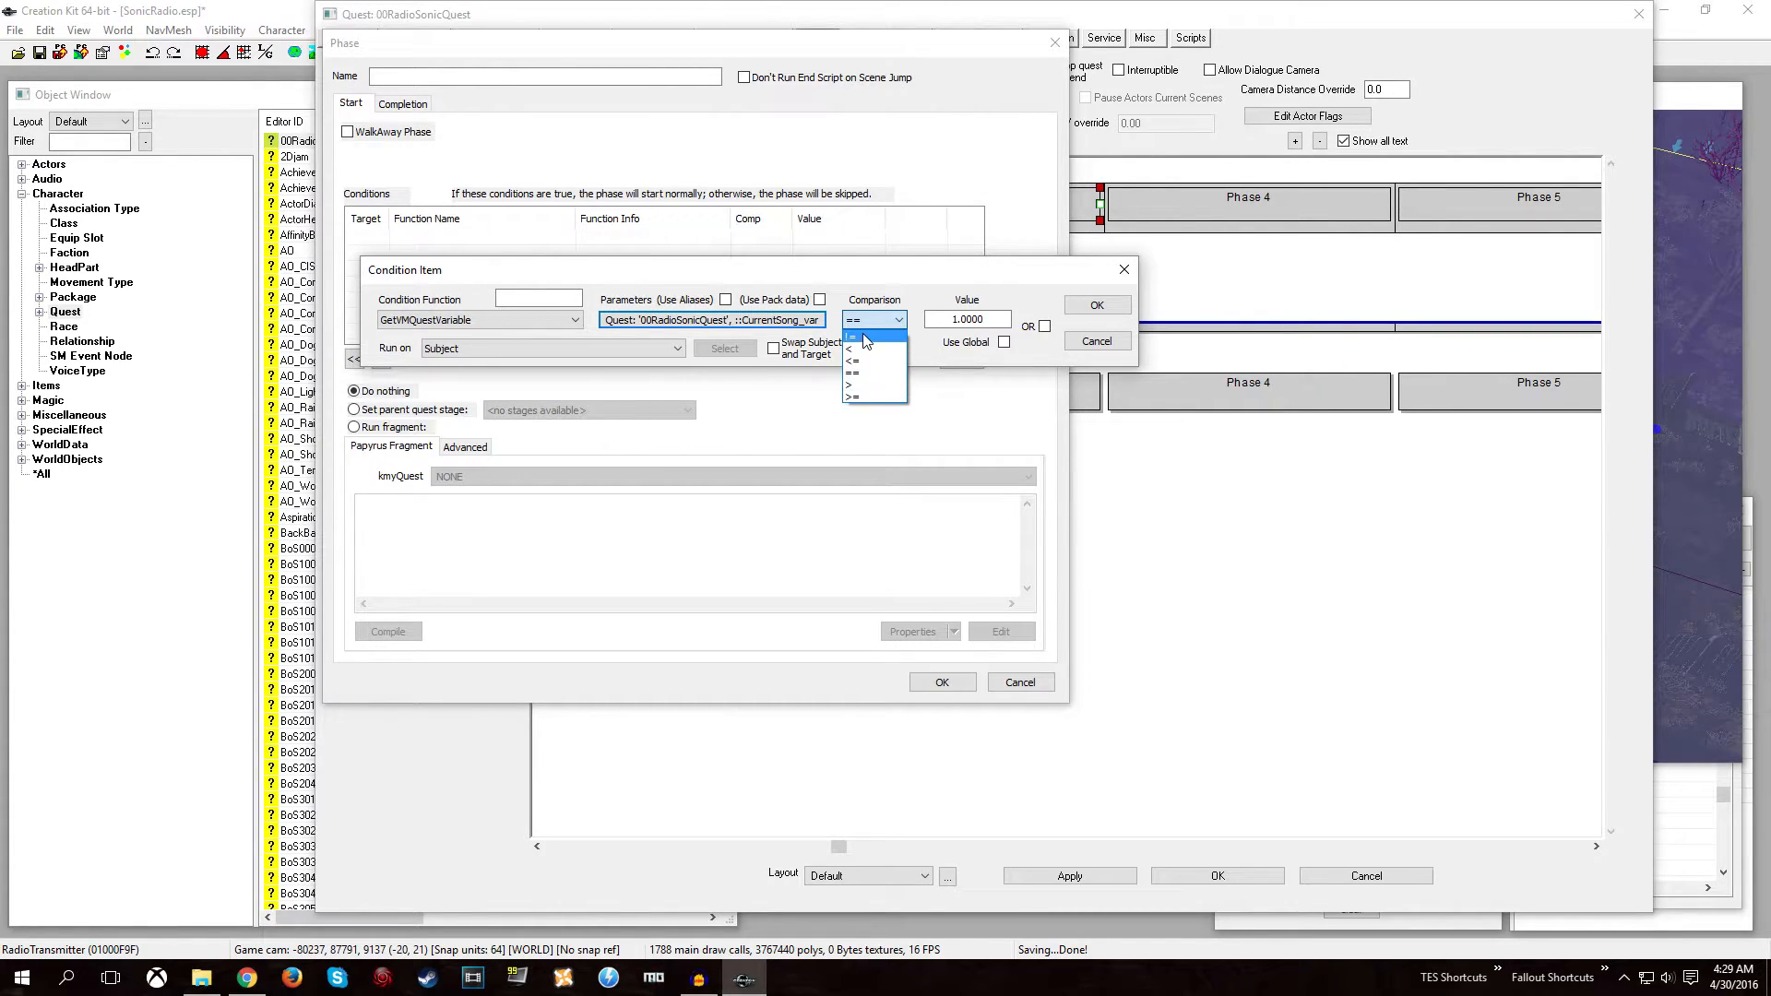
left_click(857, 372)
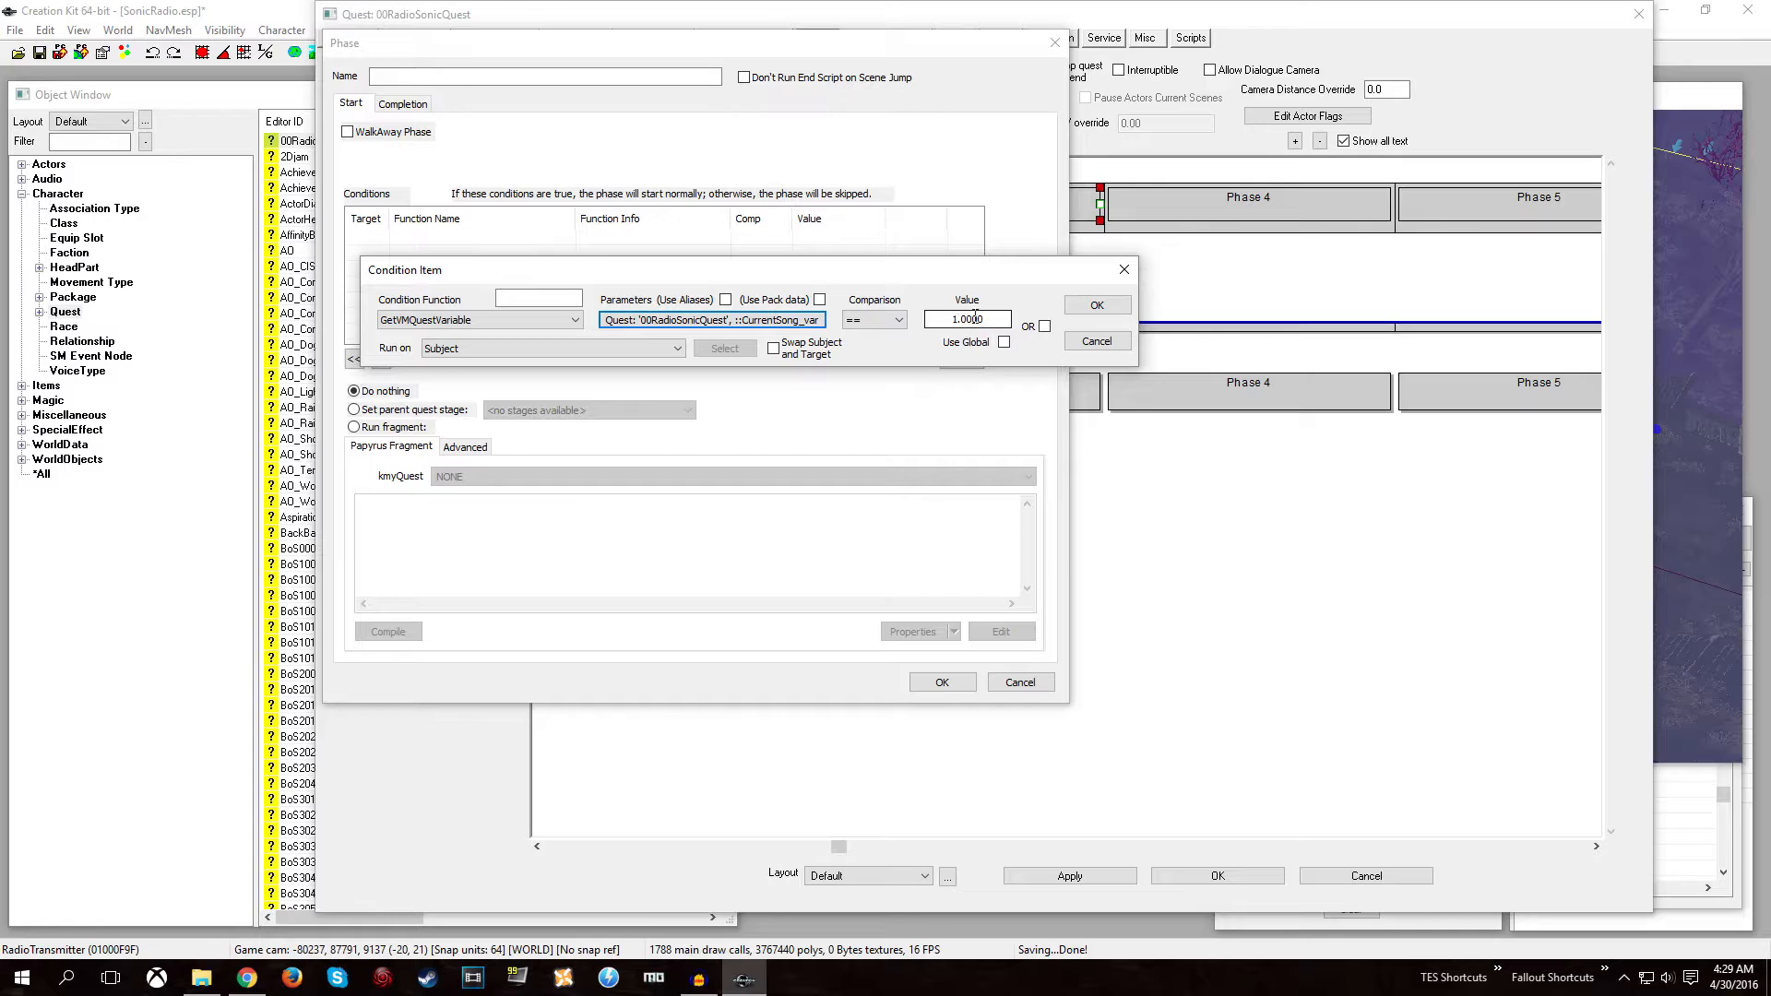
left_click(1096, 304)
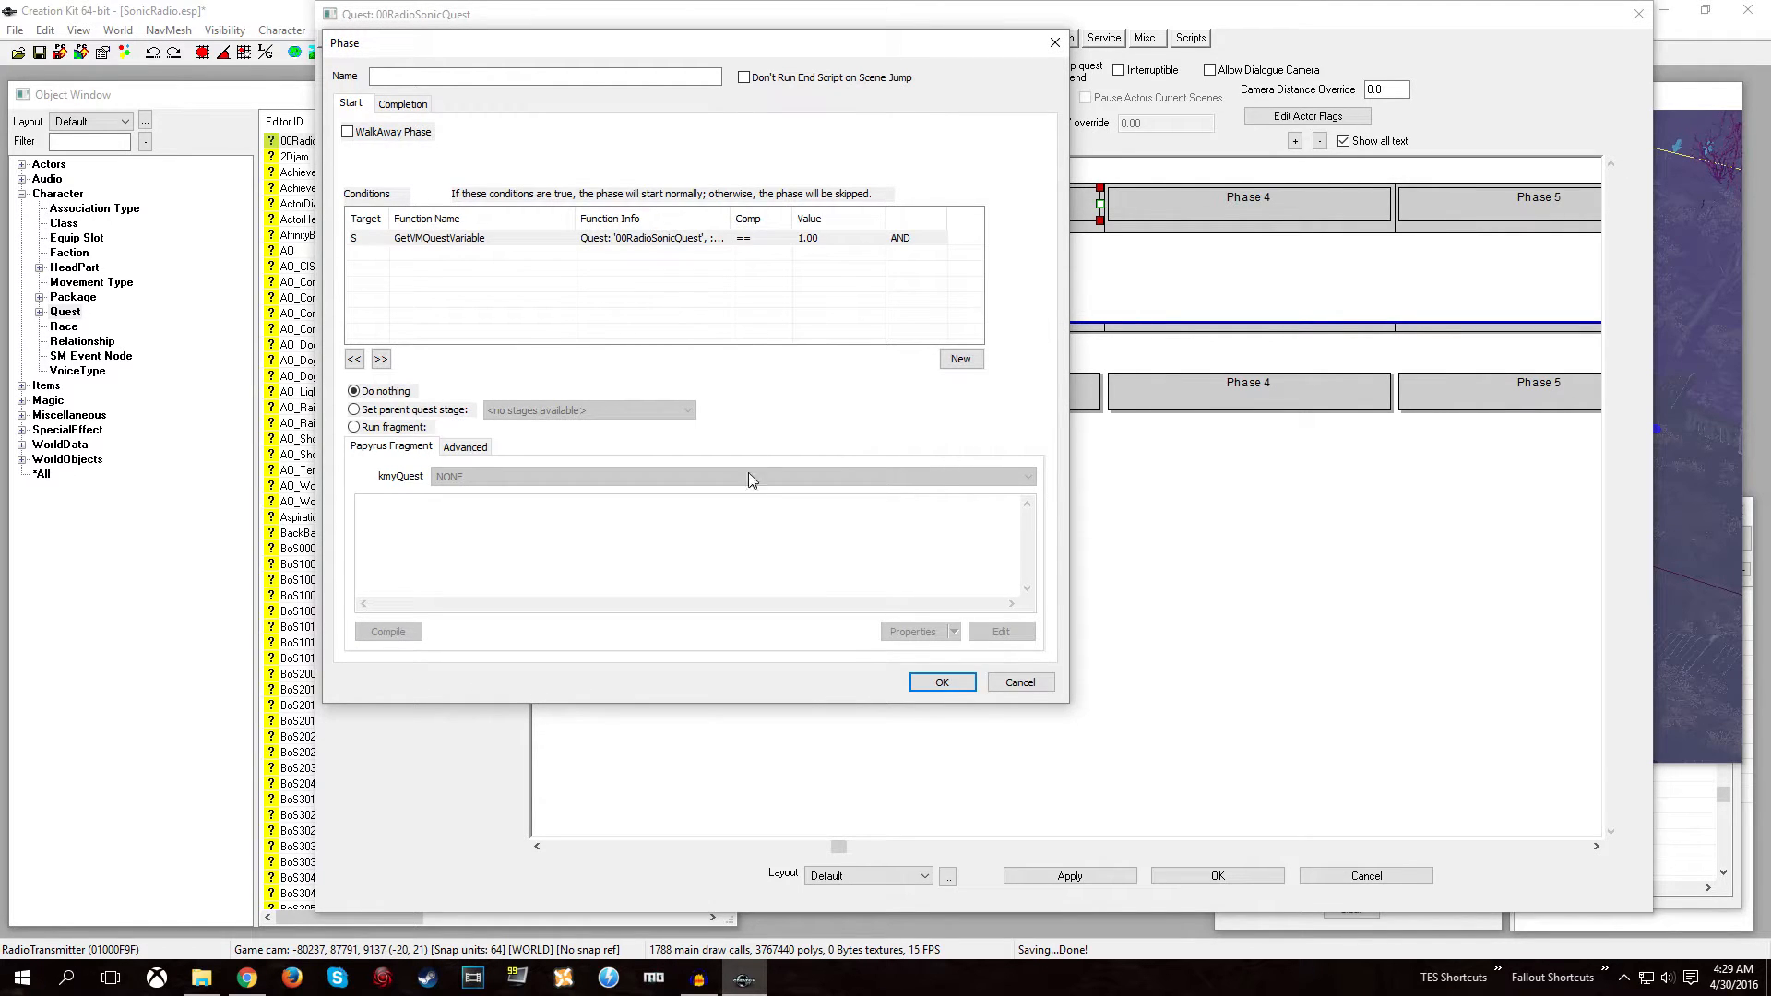
left_click(941, 683)
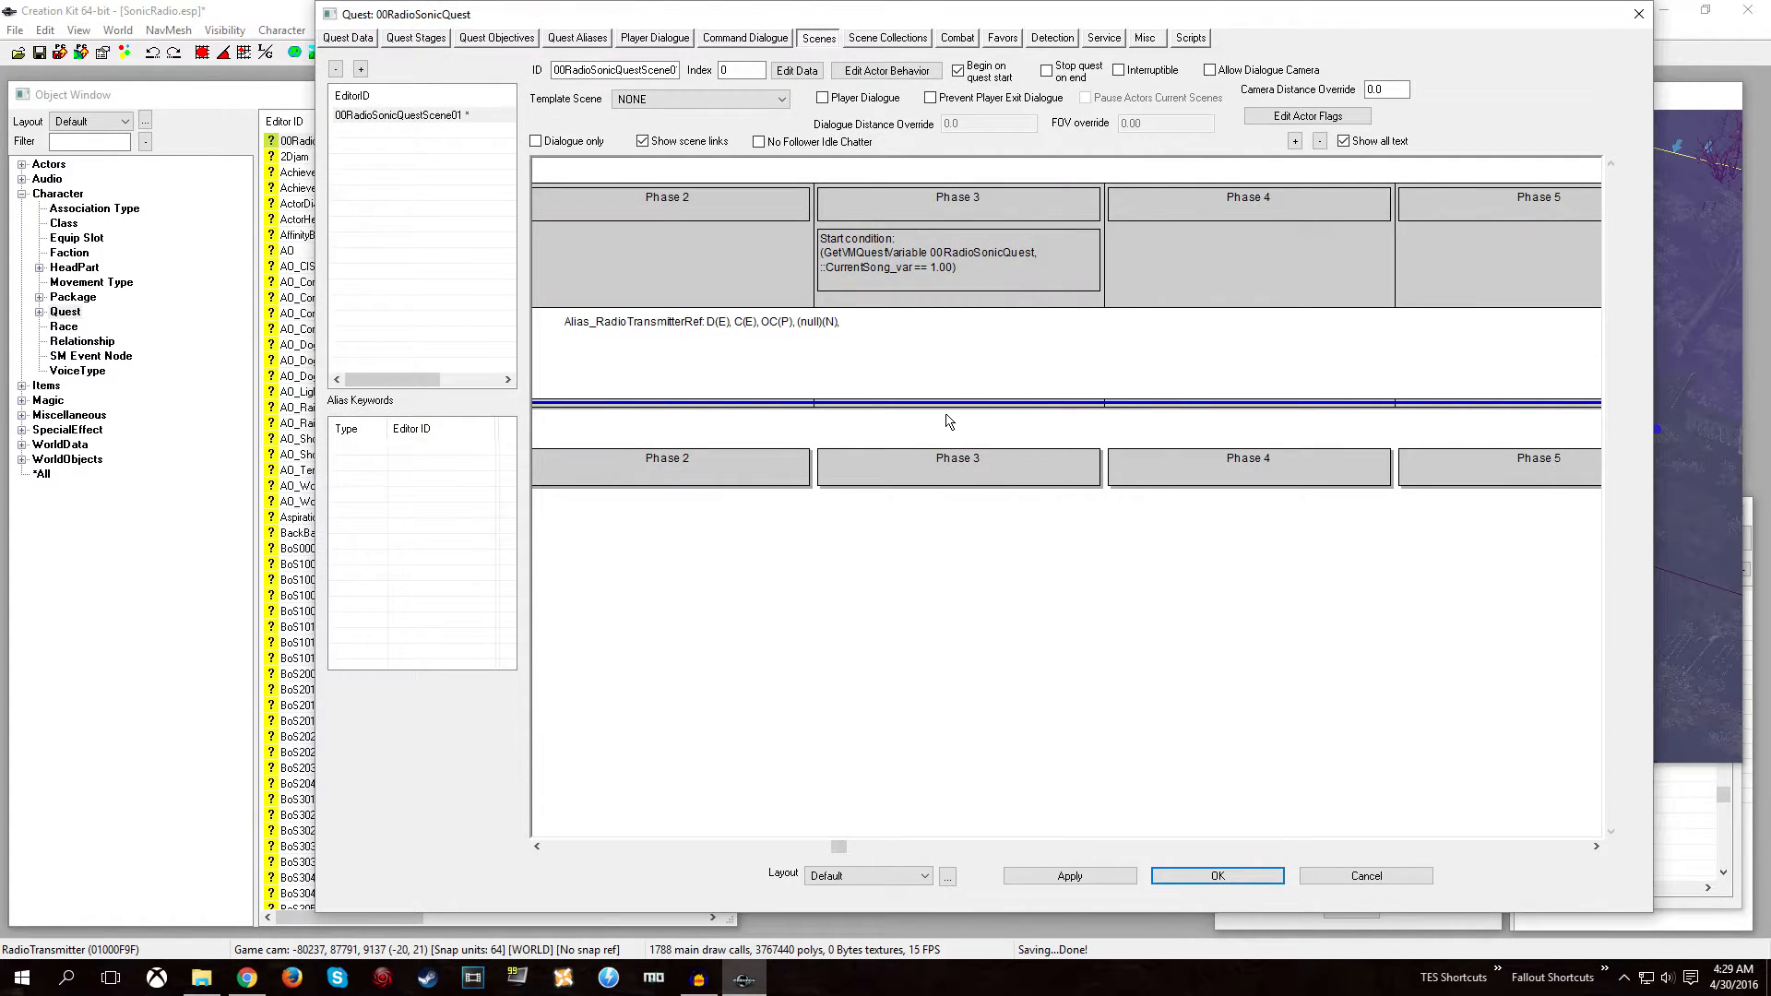
left_click(893, 275)
left_click(1185, 264)
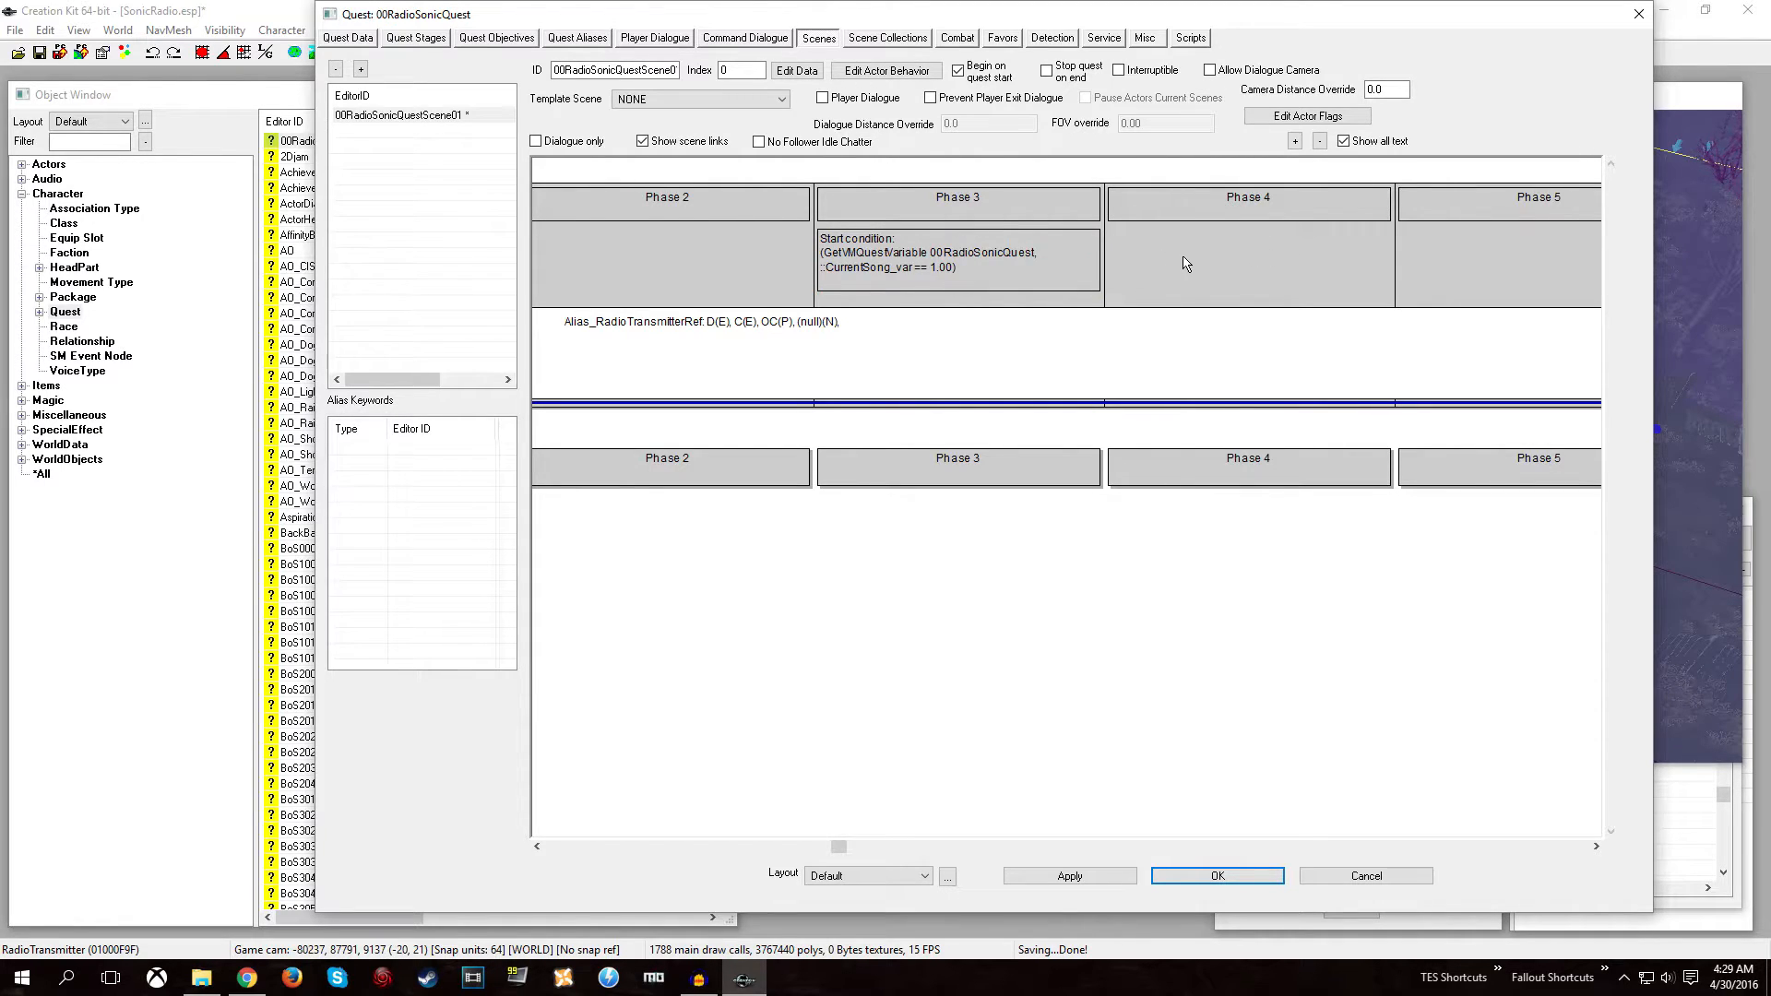
Add a new start condition to Phase 4 using the GetVMQuestVariable function.
double_click(1175, 207)
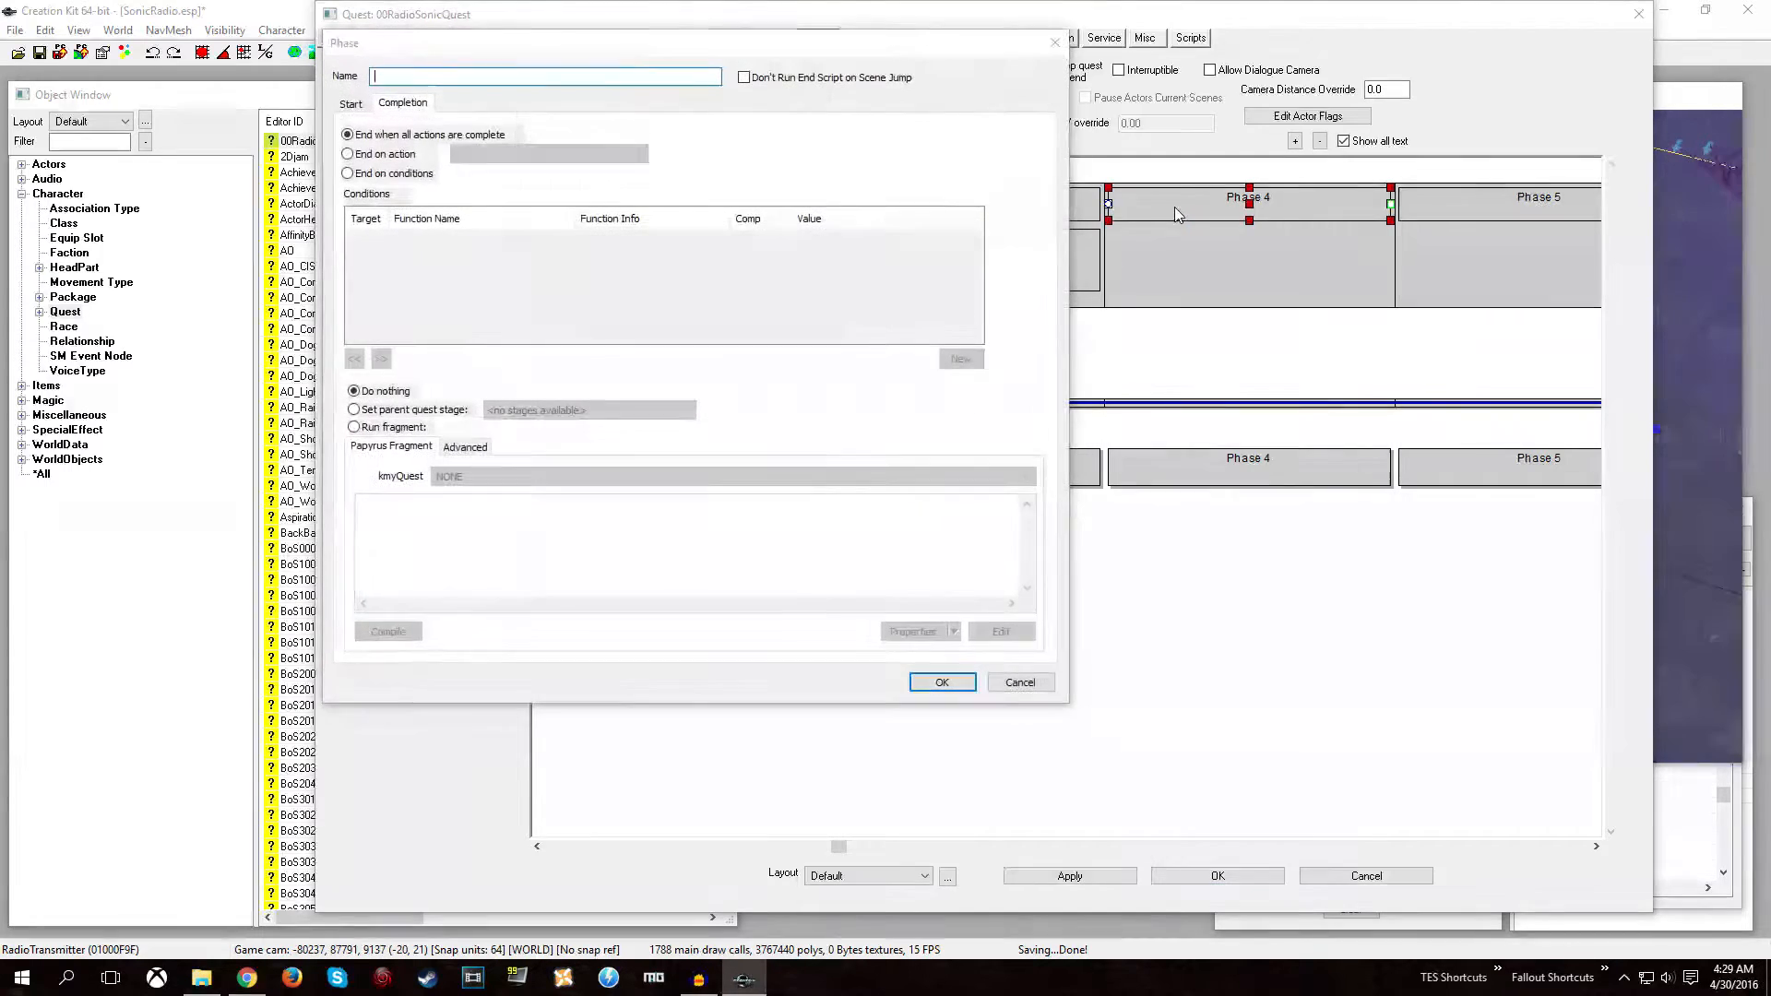
right_click(376, 256)
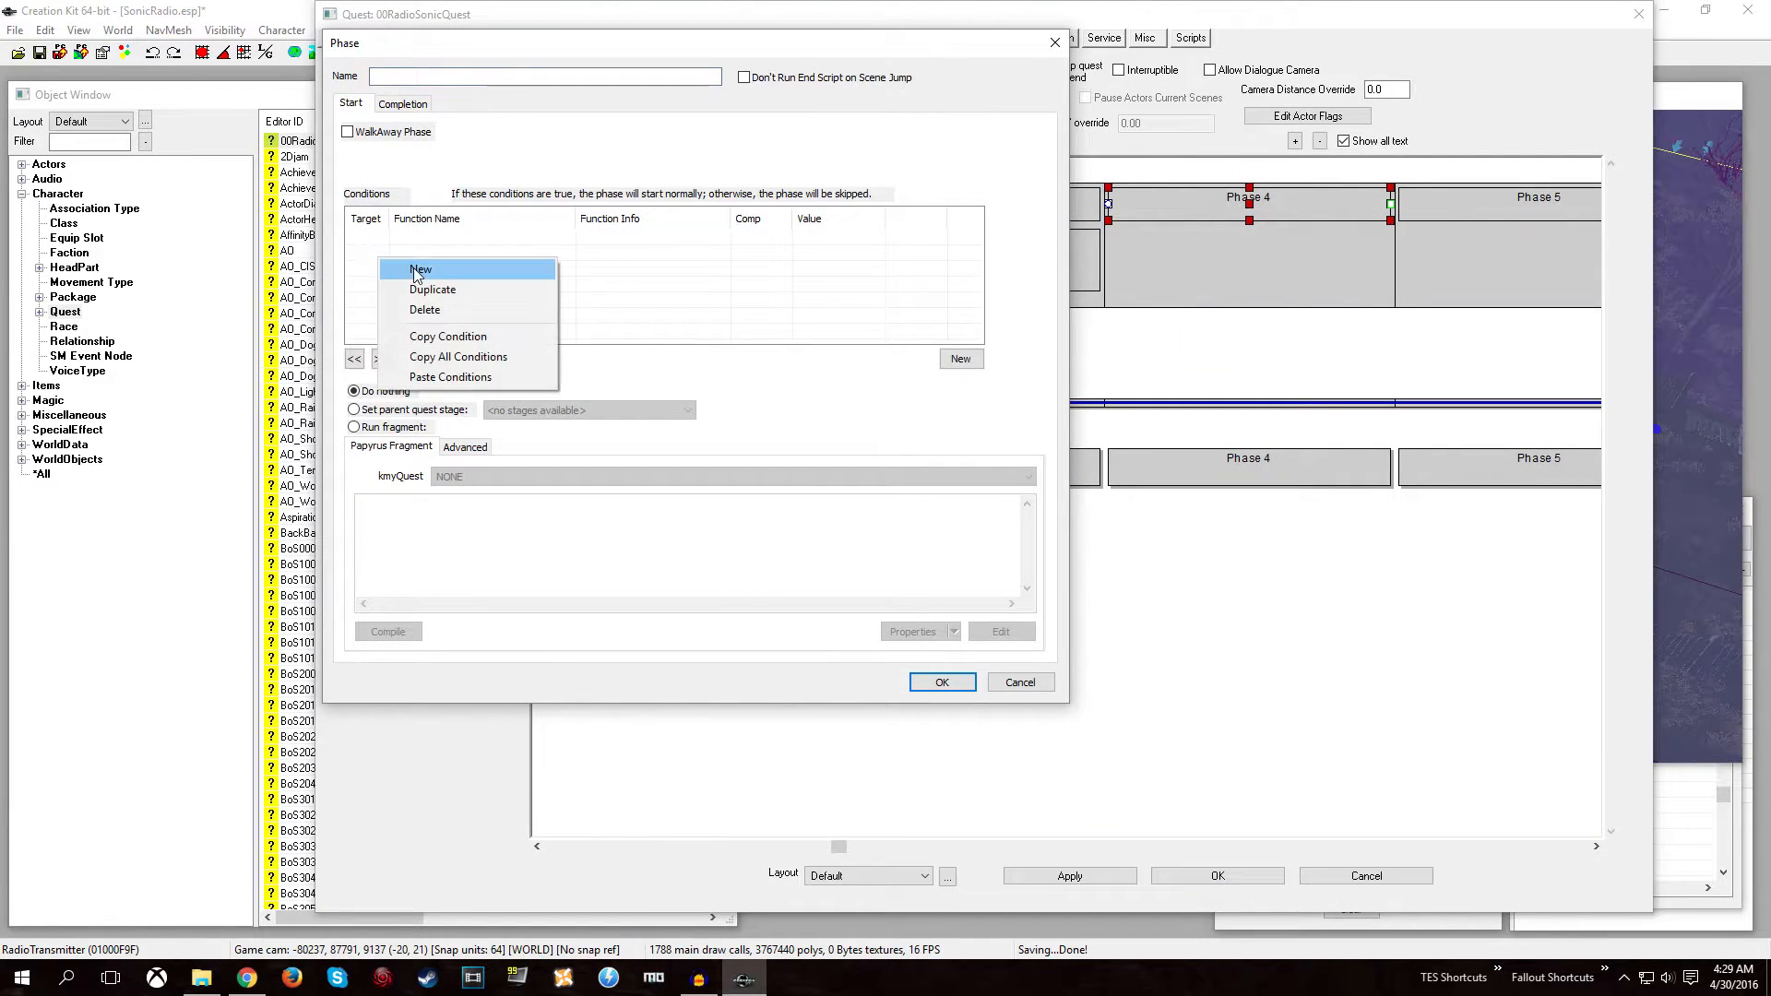
left_click(433, 267)
left_click(490, 339)
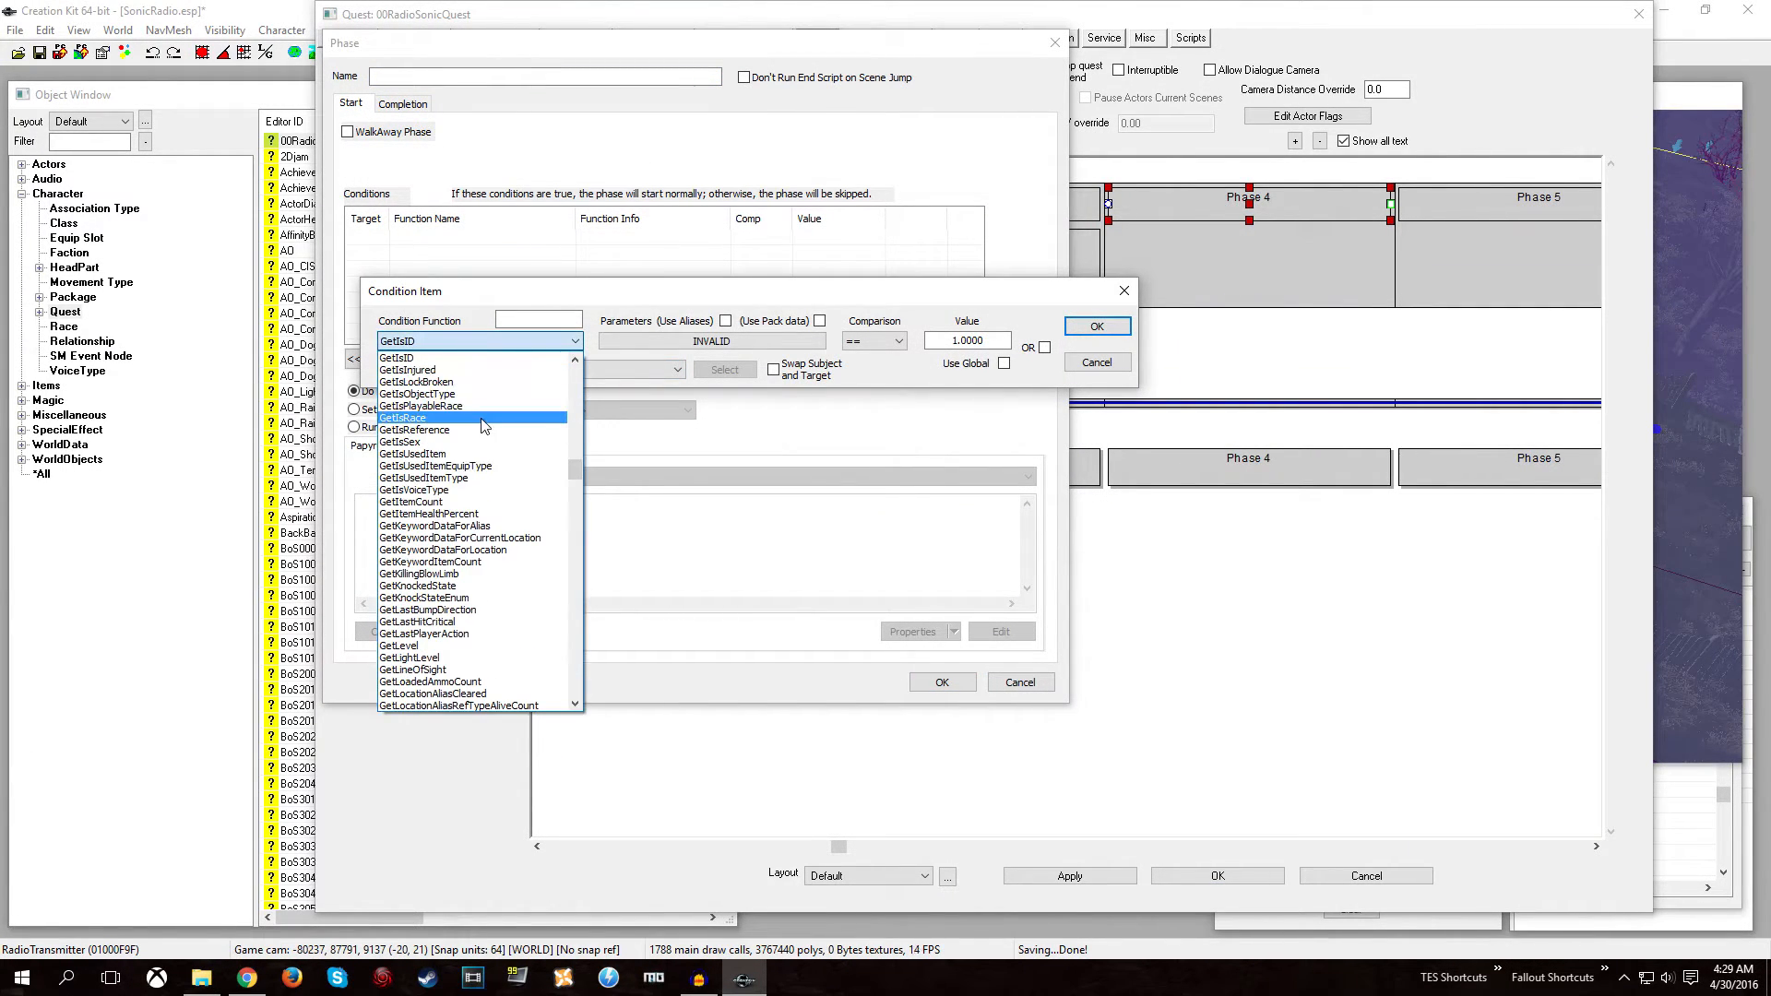
type("getvm")
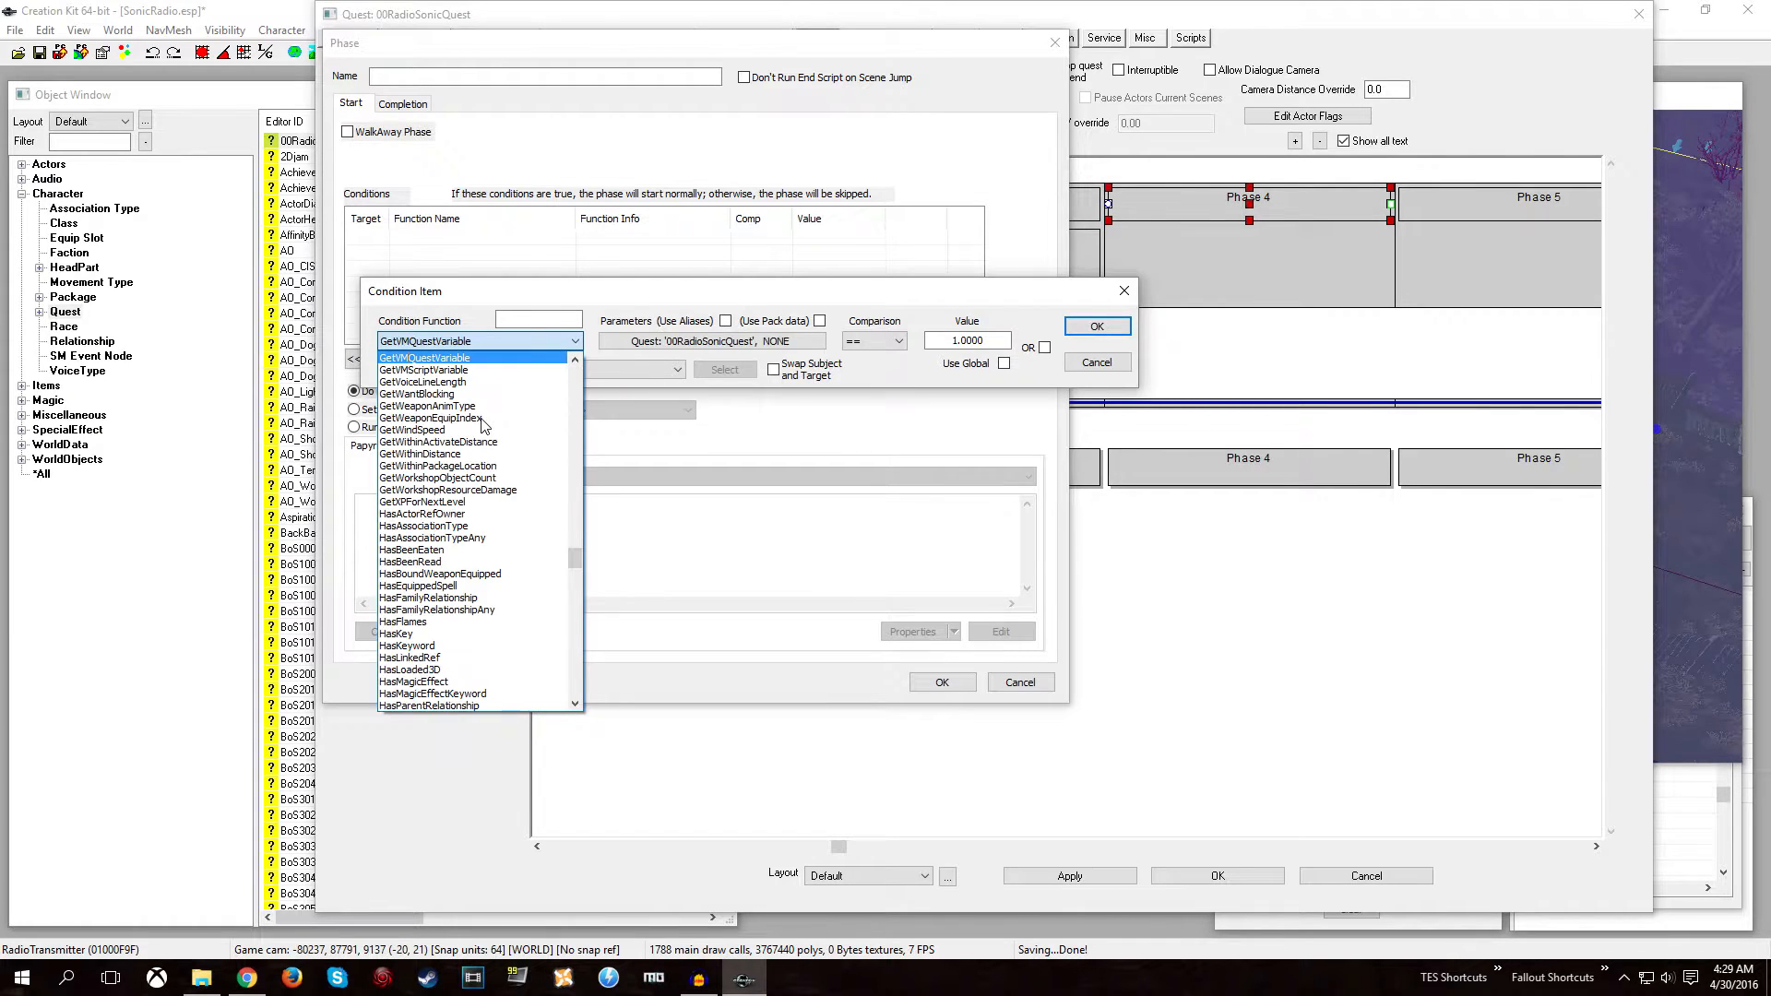
key("Return")
Make the Phase 4 condition check that ::CurrentSong_var of 00RadioSonicQuest equals 2, and accept the phase.
left_click(655, 340)
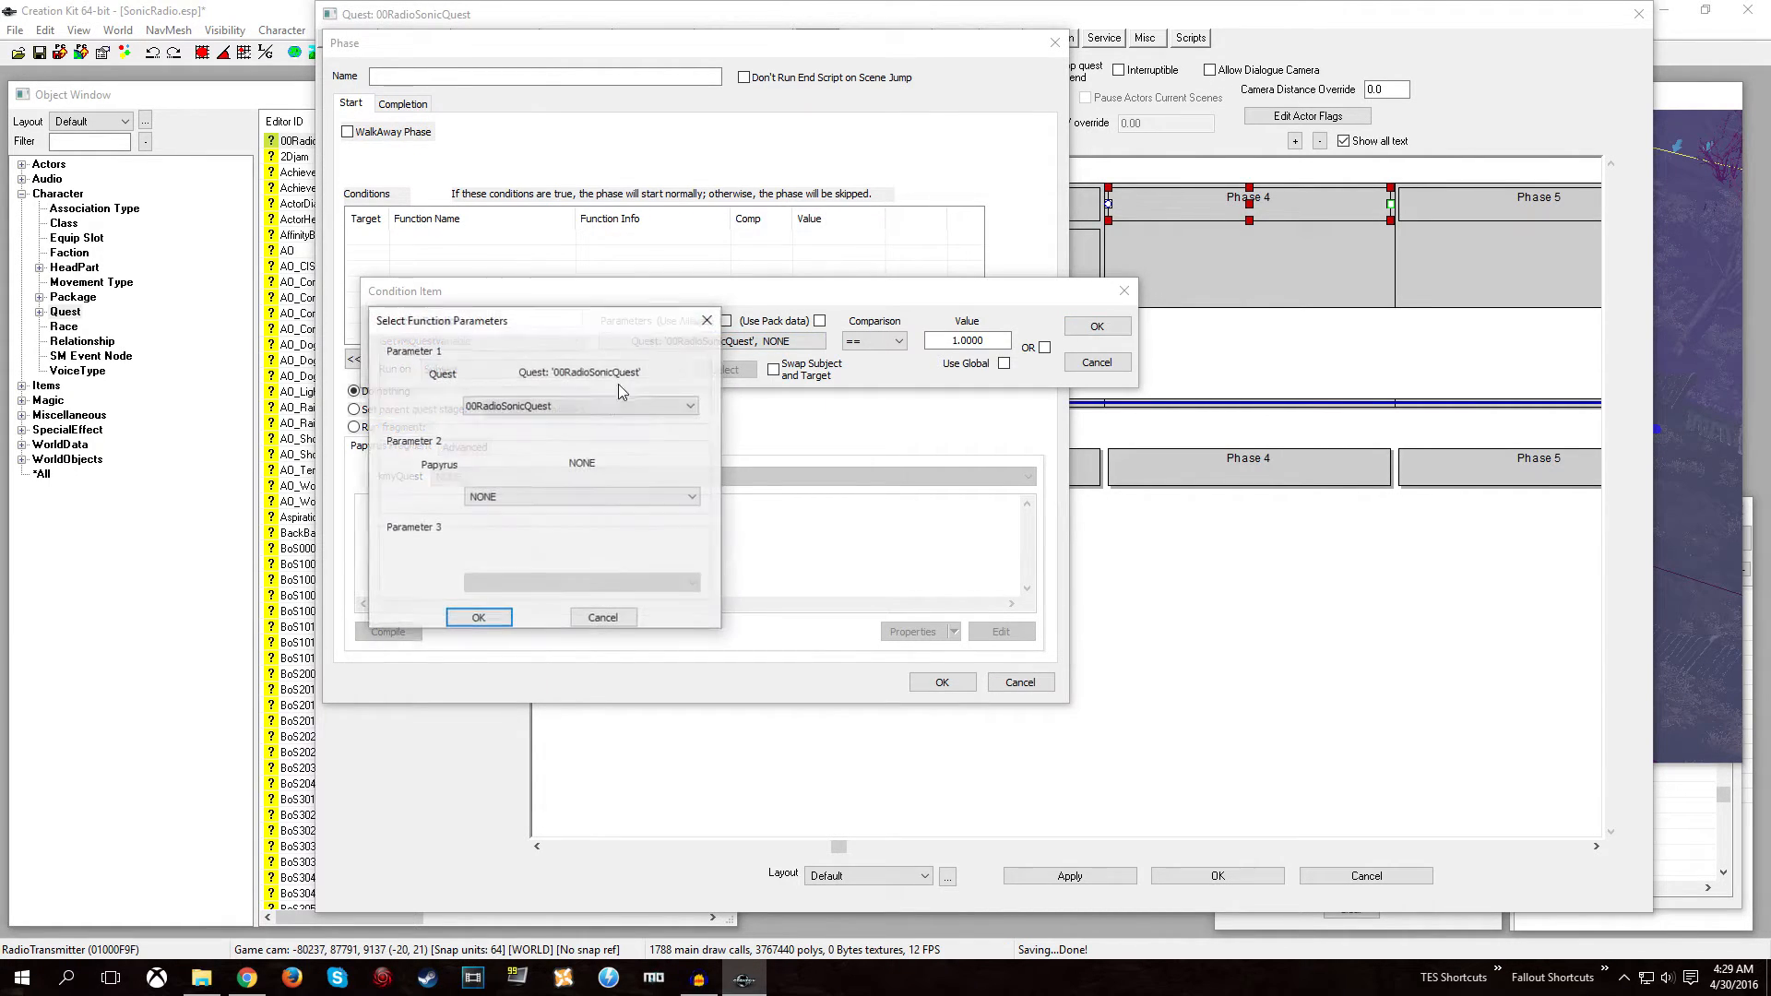
left_click(527, 496)
left_click(524, 526)
left_click(478, 618)
double_click(967, 341)
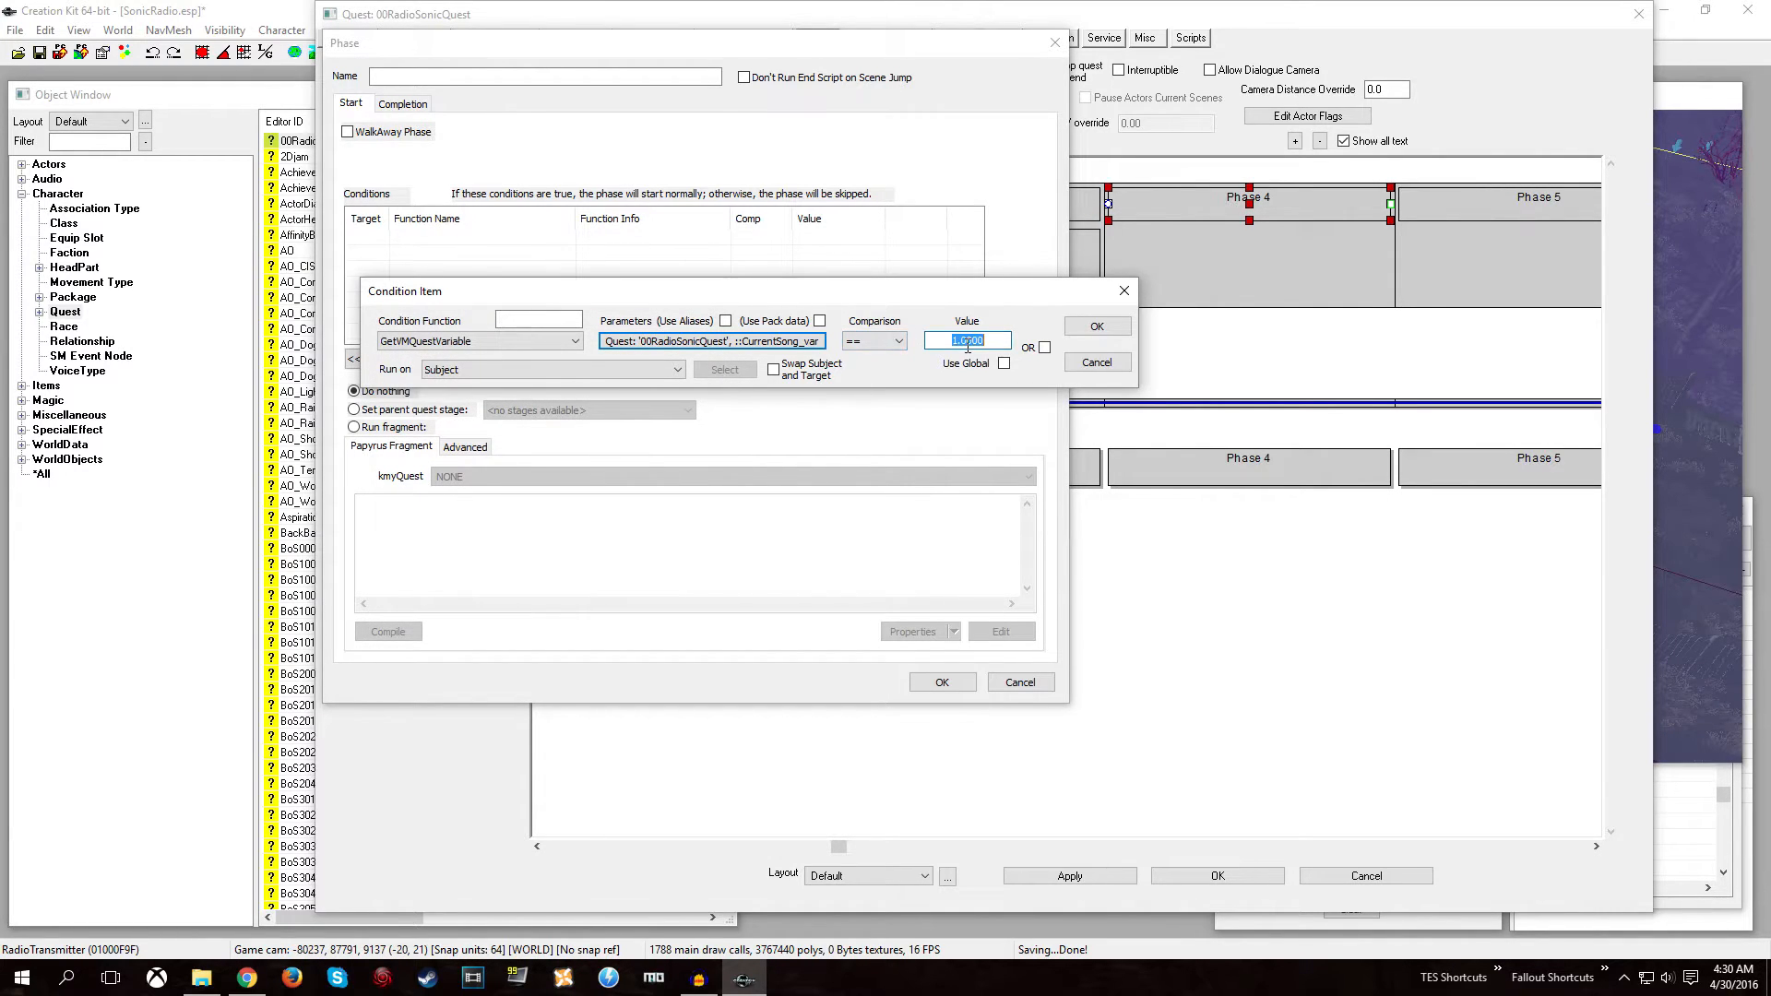
type("2")
left_click(1092, 329)
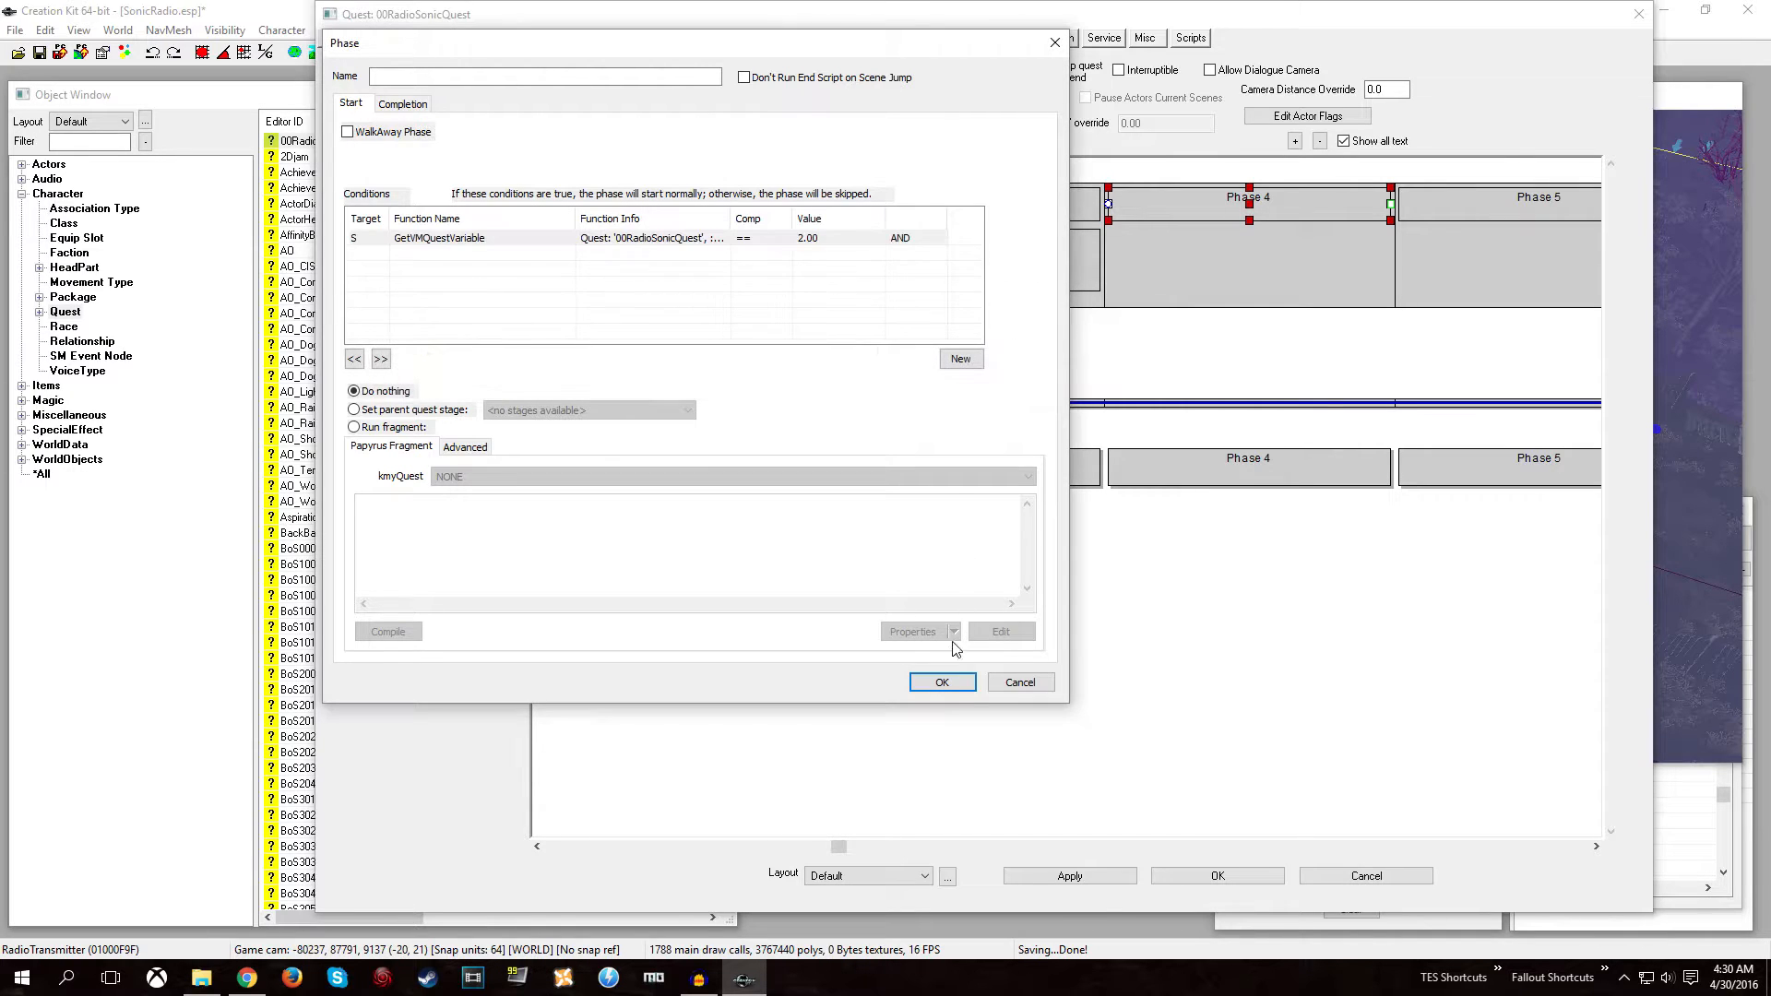
left_click(942, 683)
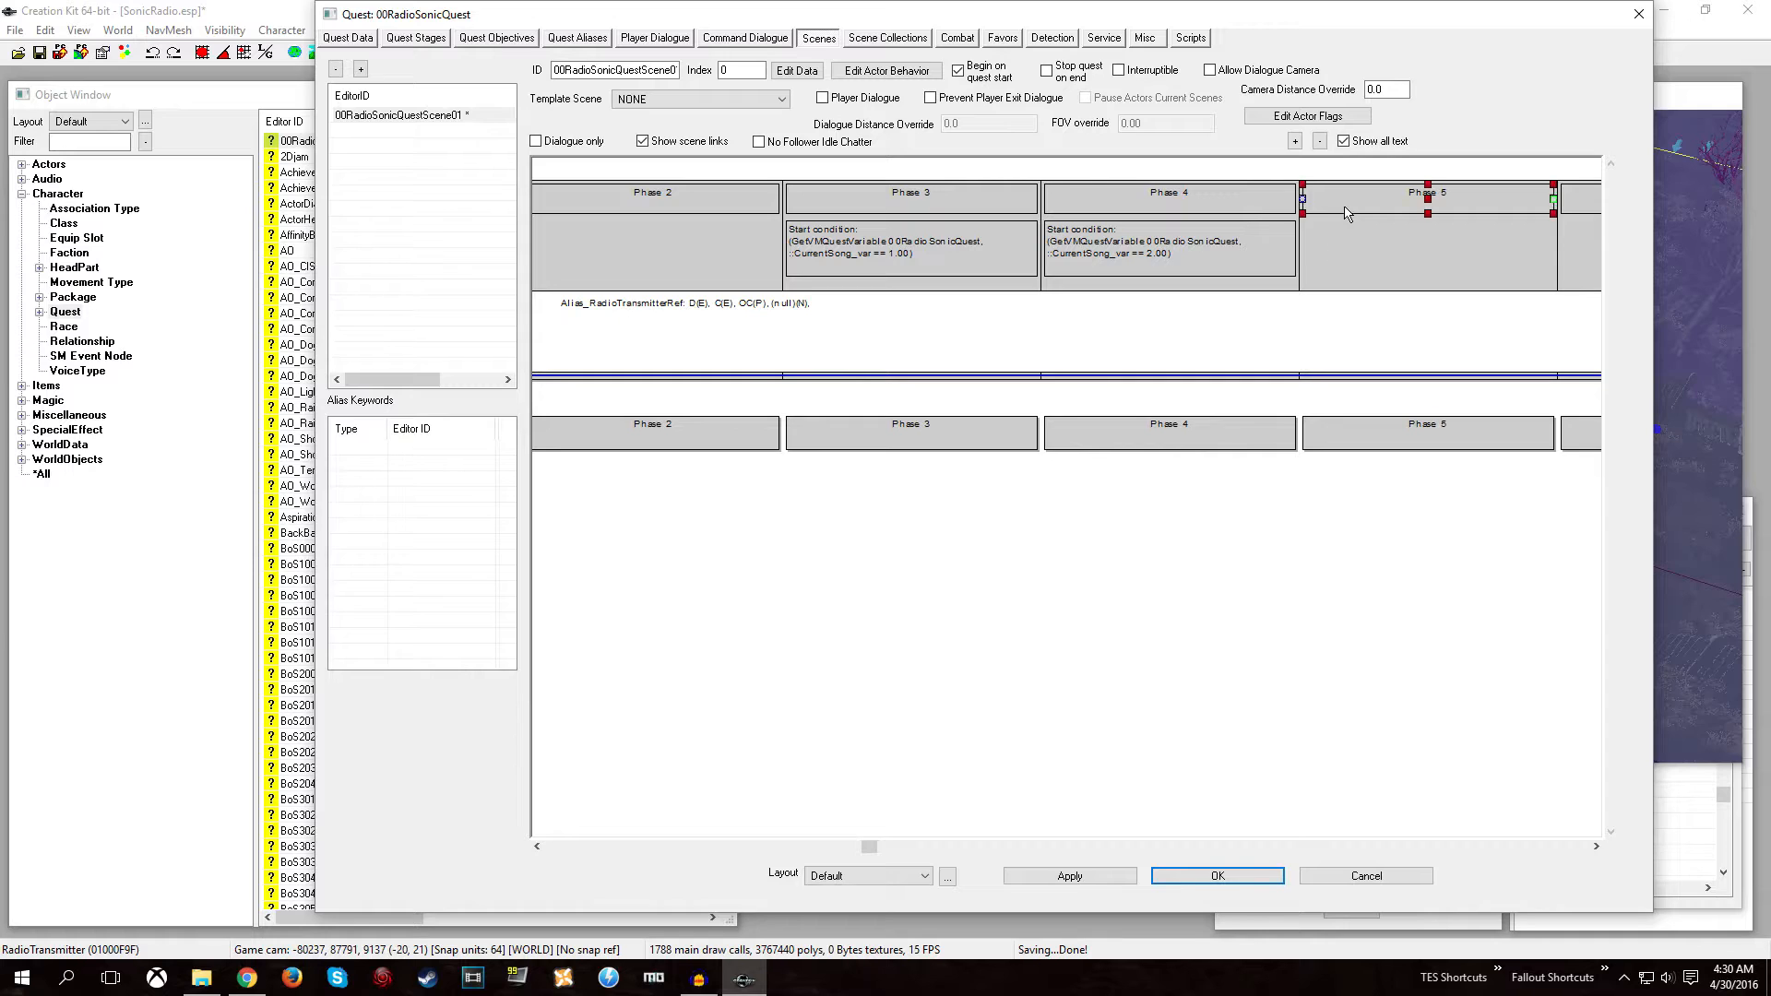
left_click(1176, 267)
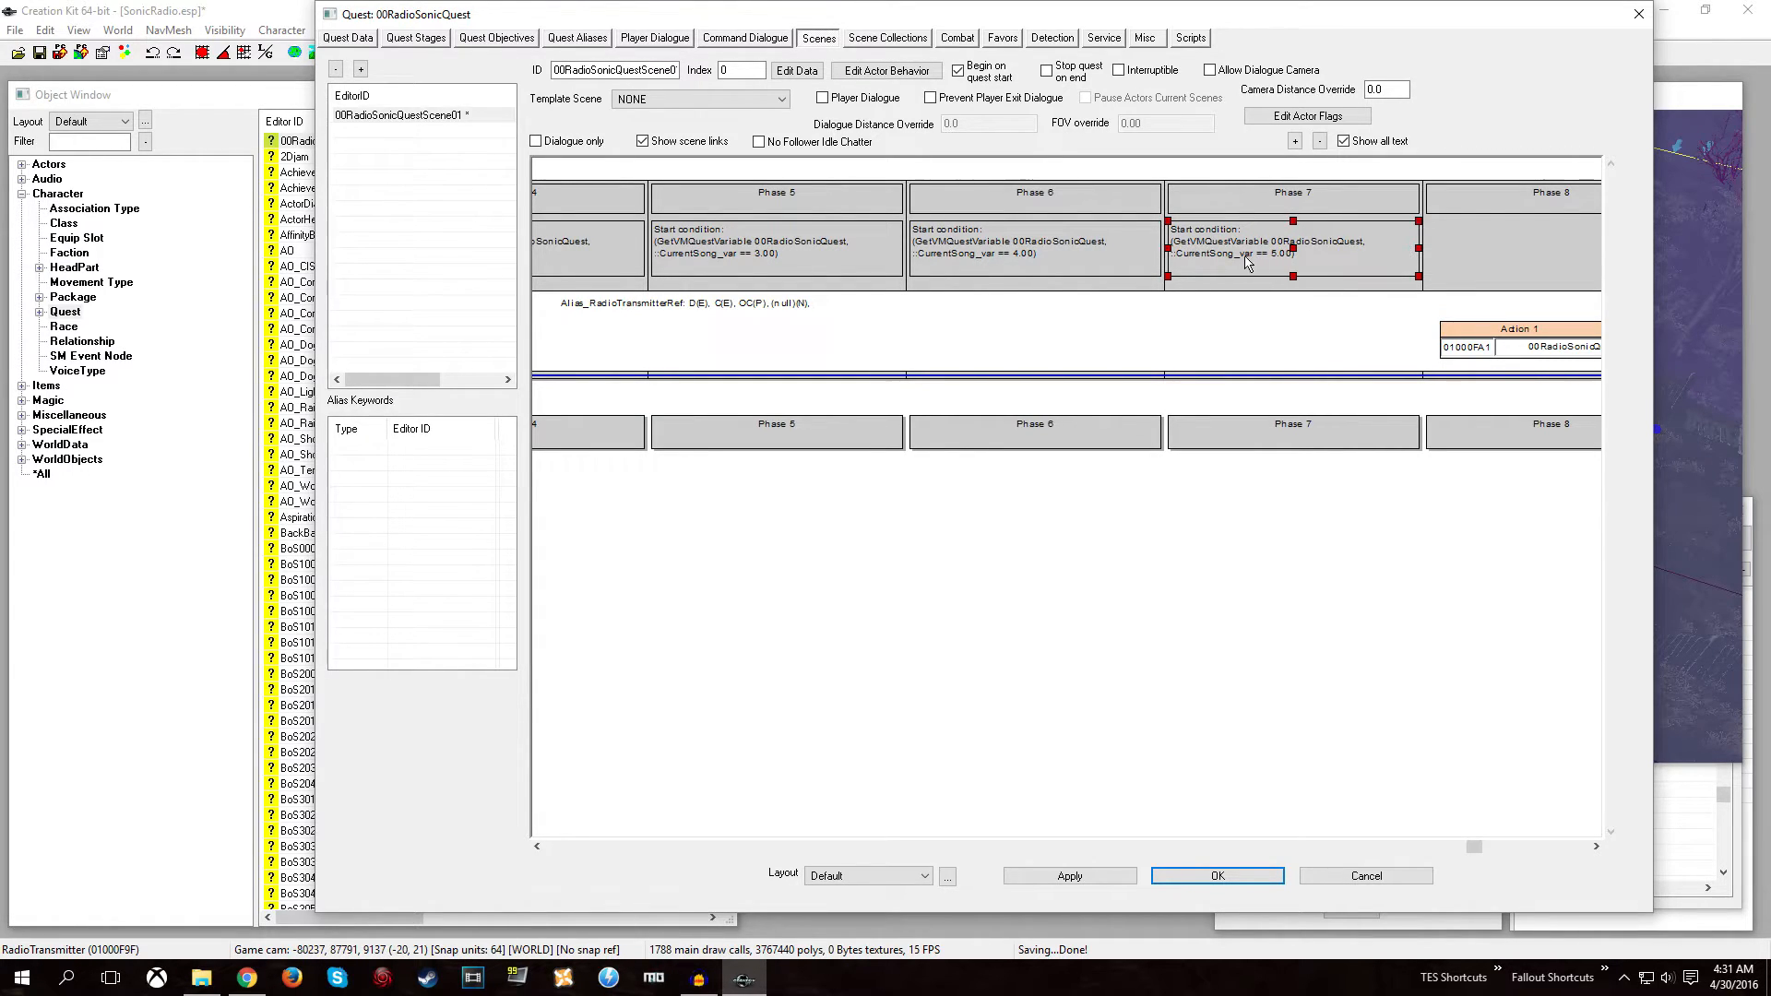
Create a Radio action for the Alias_RadioTransmitterRef actor in Phase 3.
left_click(1030, 247)
left_click(870, 496)
left_click_drag(1473, 846, 826, 815)
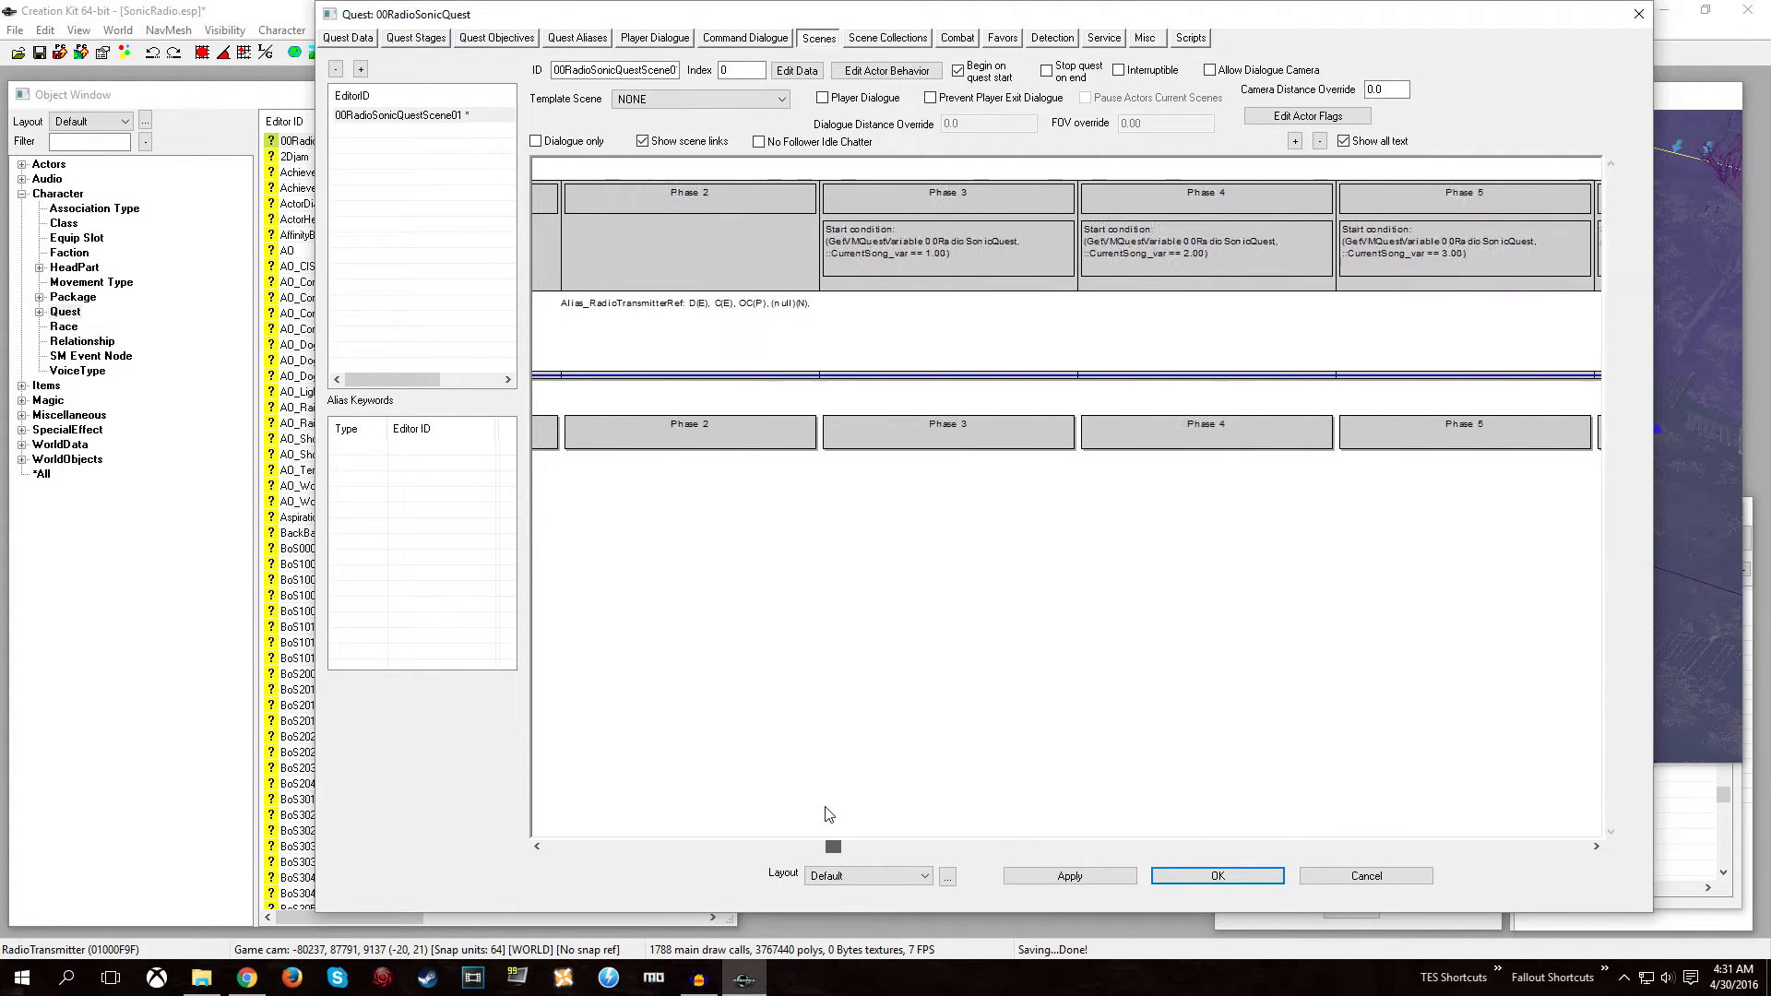
right_click(908, 309)
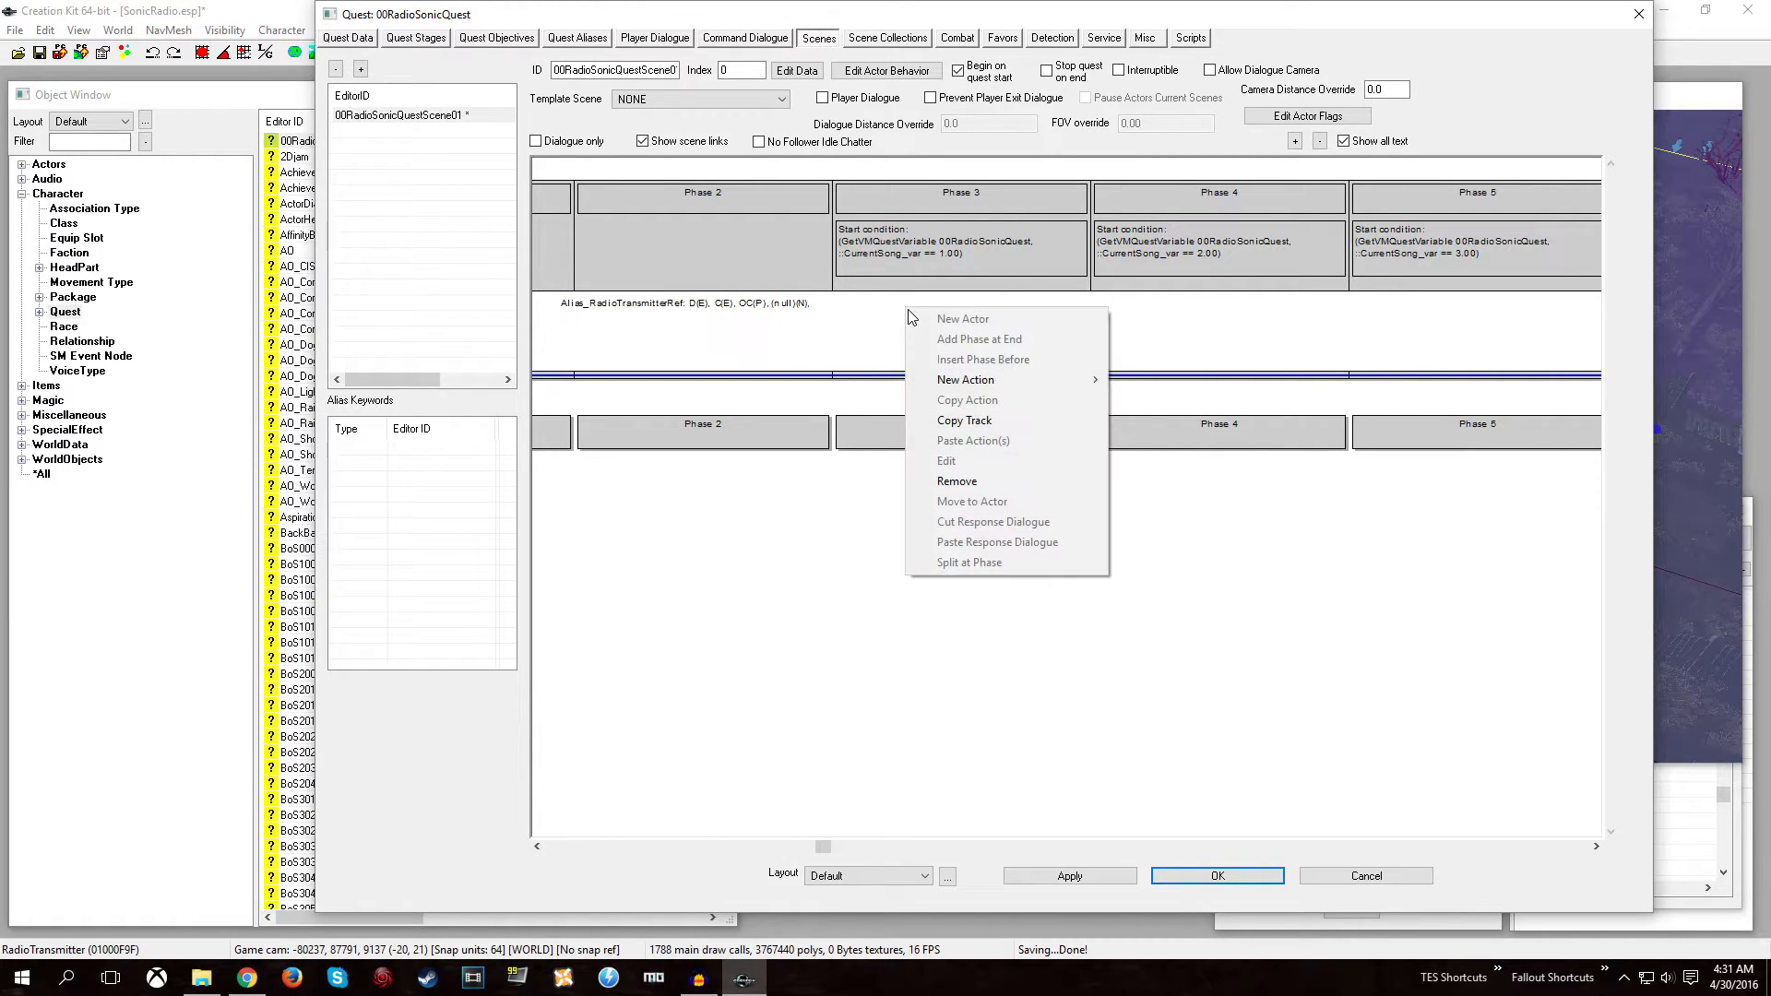
mouse_move(962, 385)
left_click(1165, 460)
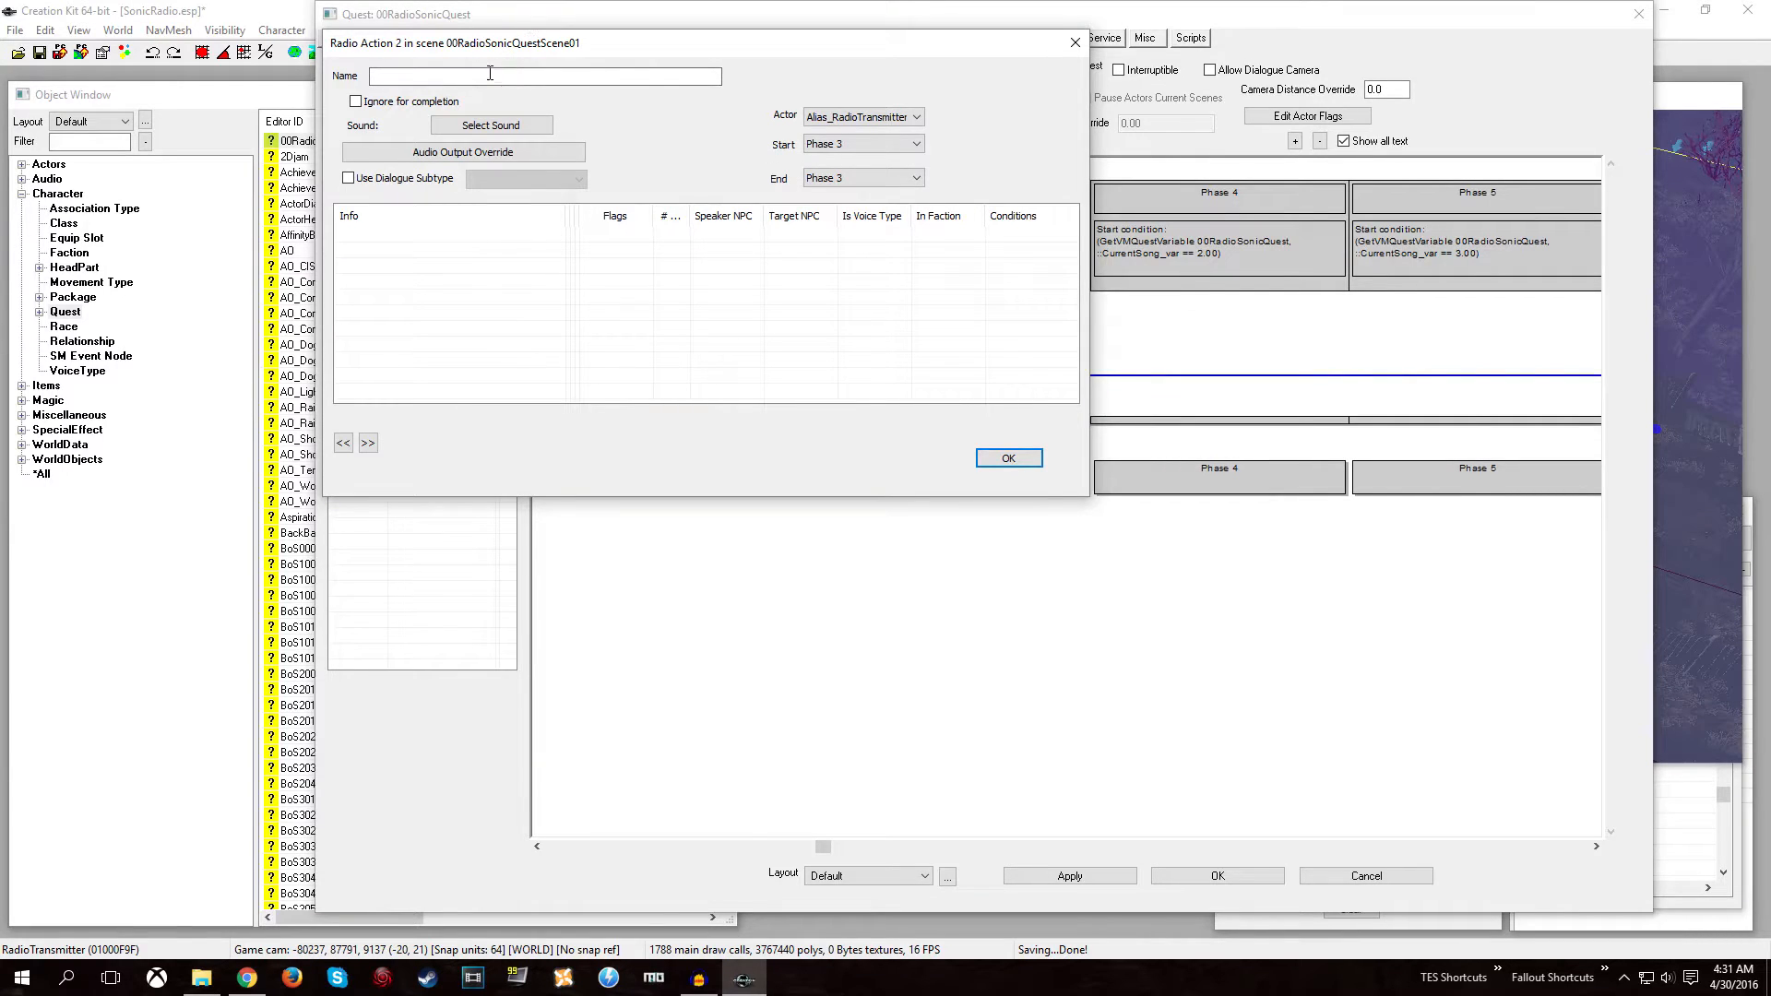
Assign the 00SonicCasinoNight sound to the Phase 3 radio action and name the action Casino Night.
left_click(466, 128)
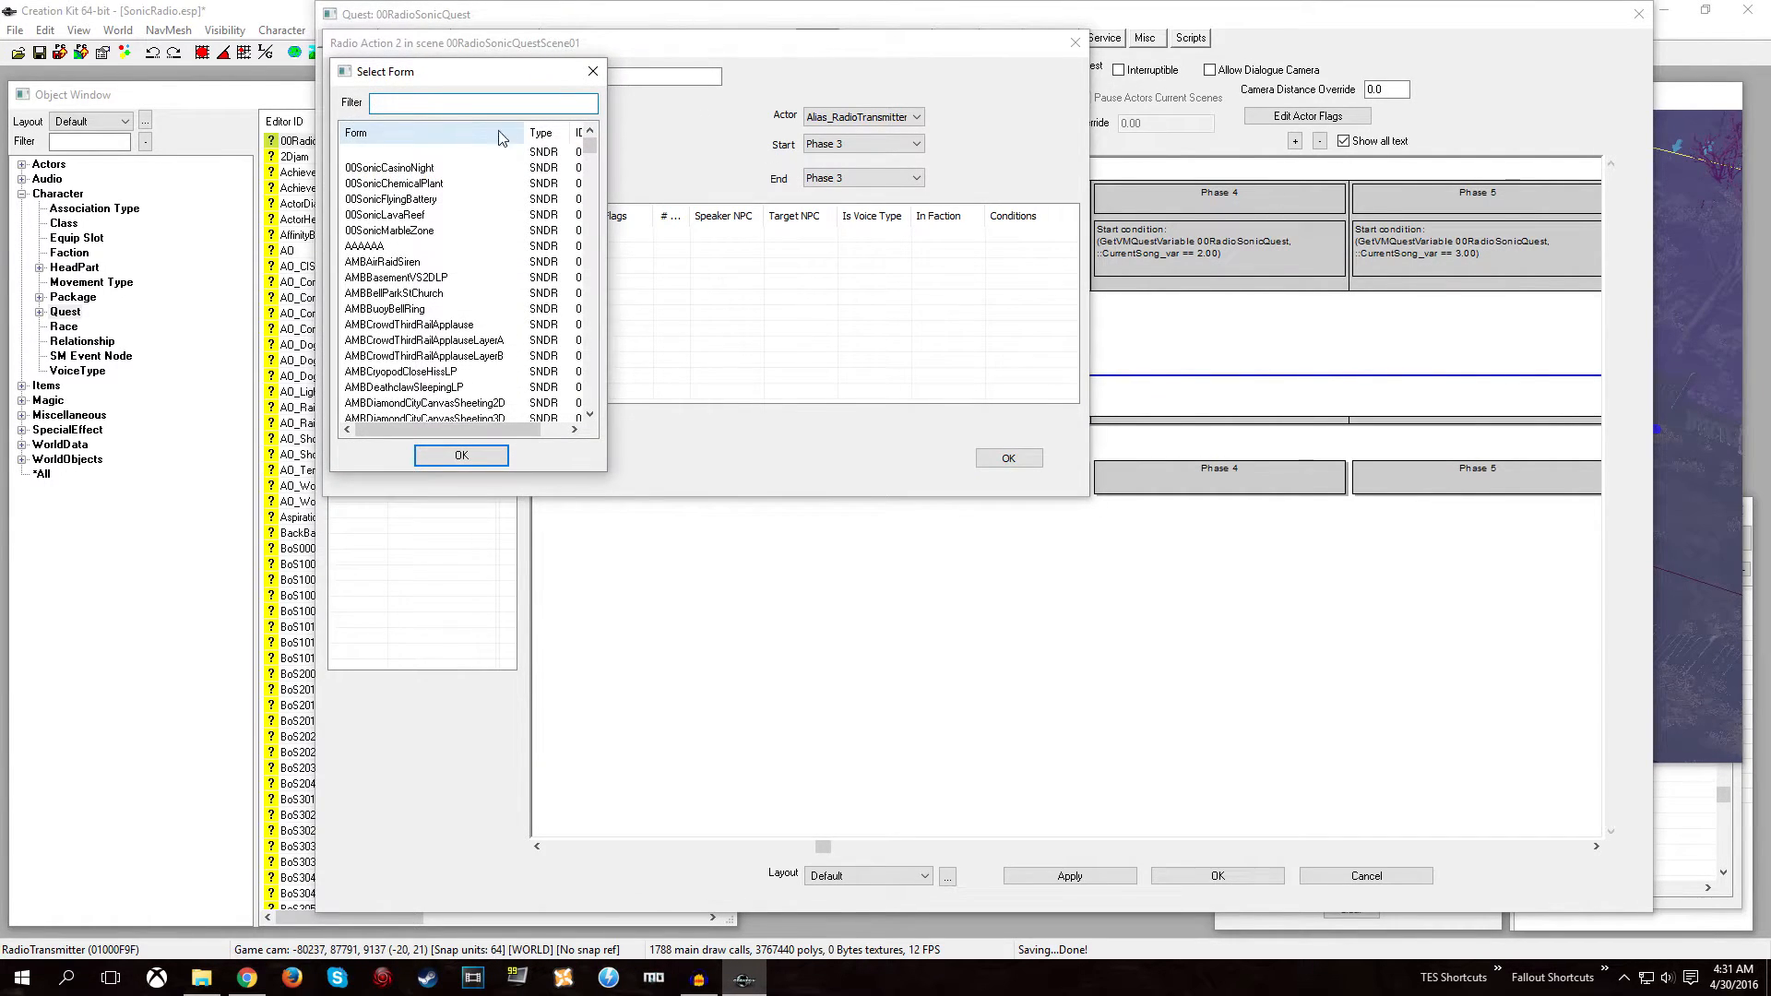
left_click(593, 71)
left_click(473, 125)
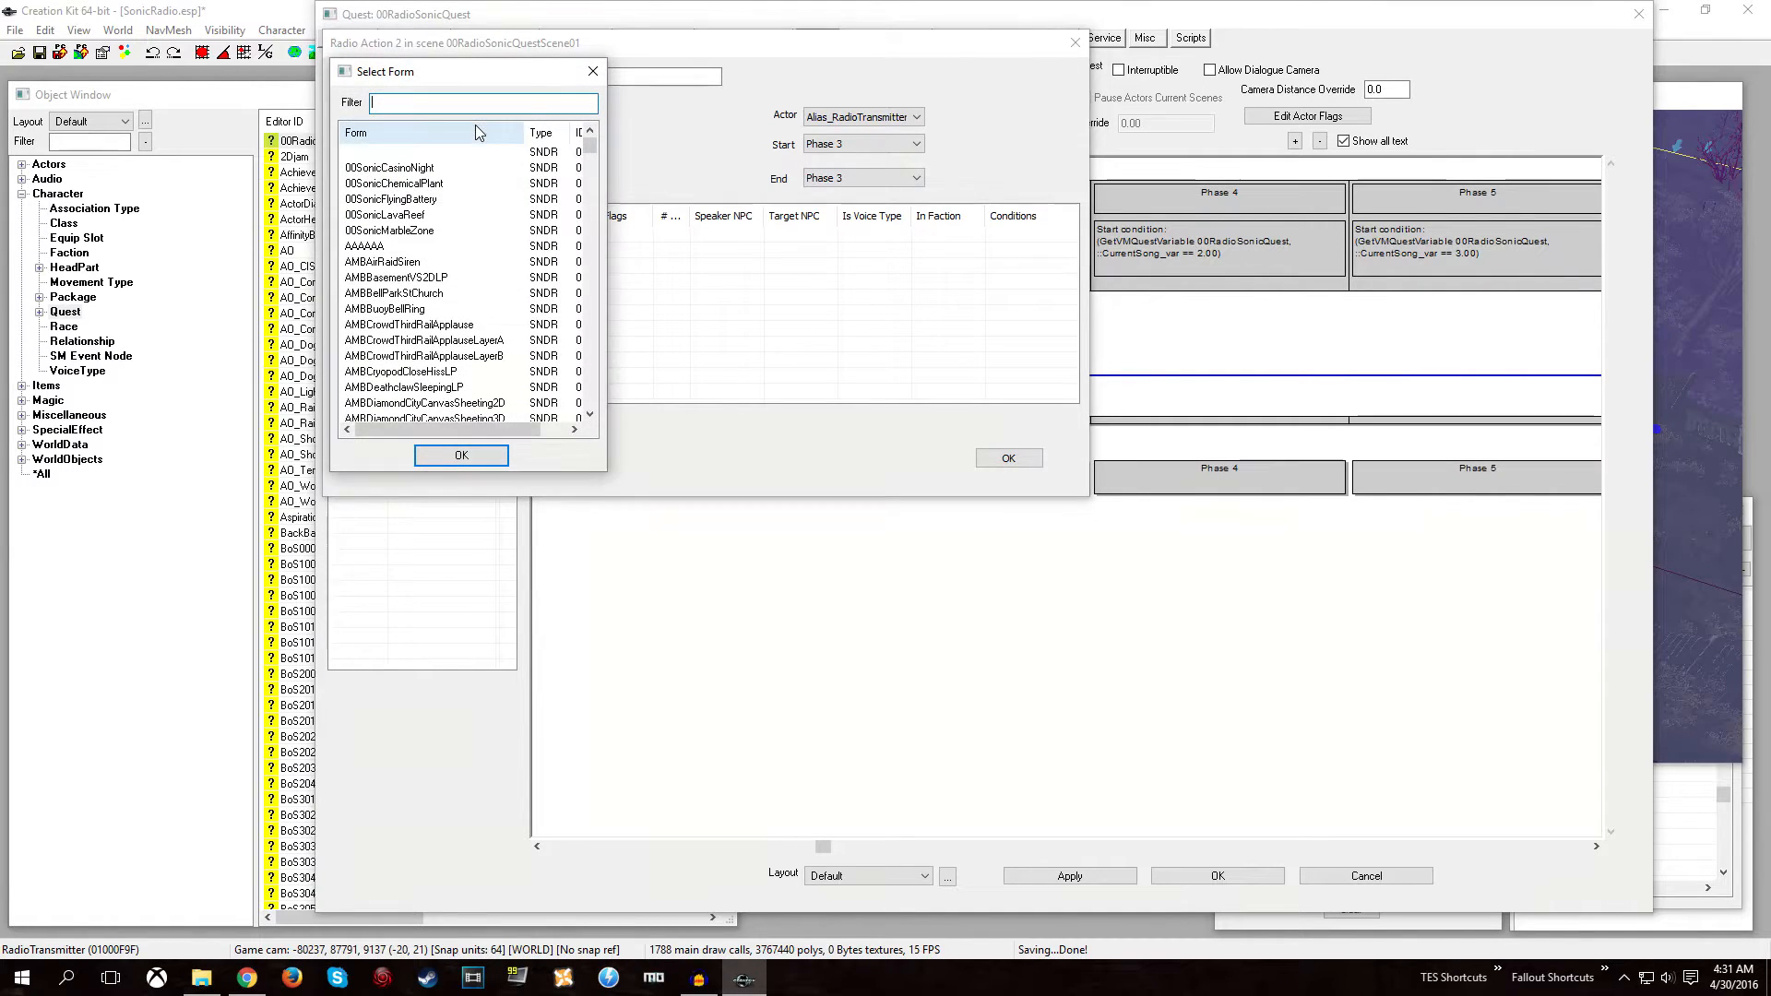
left_click(430, 171)
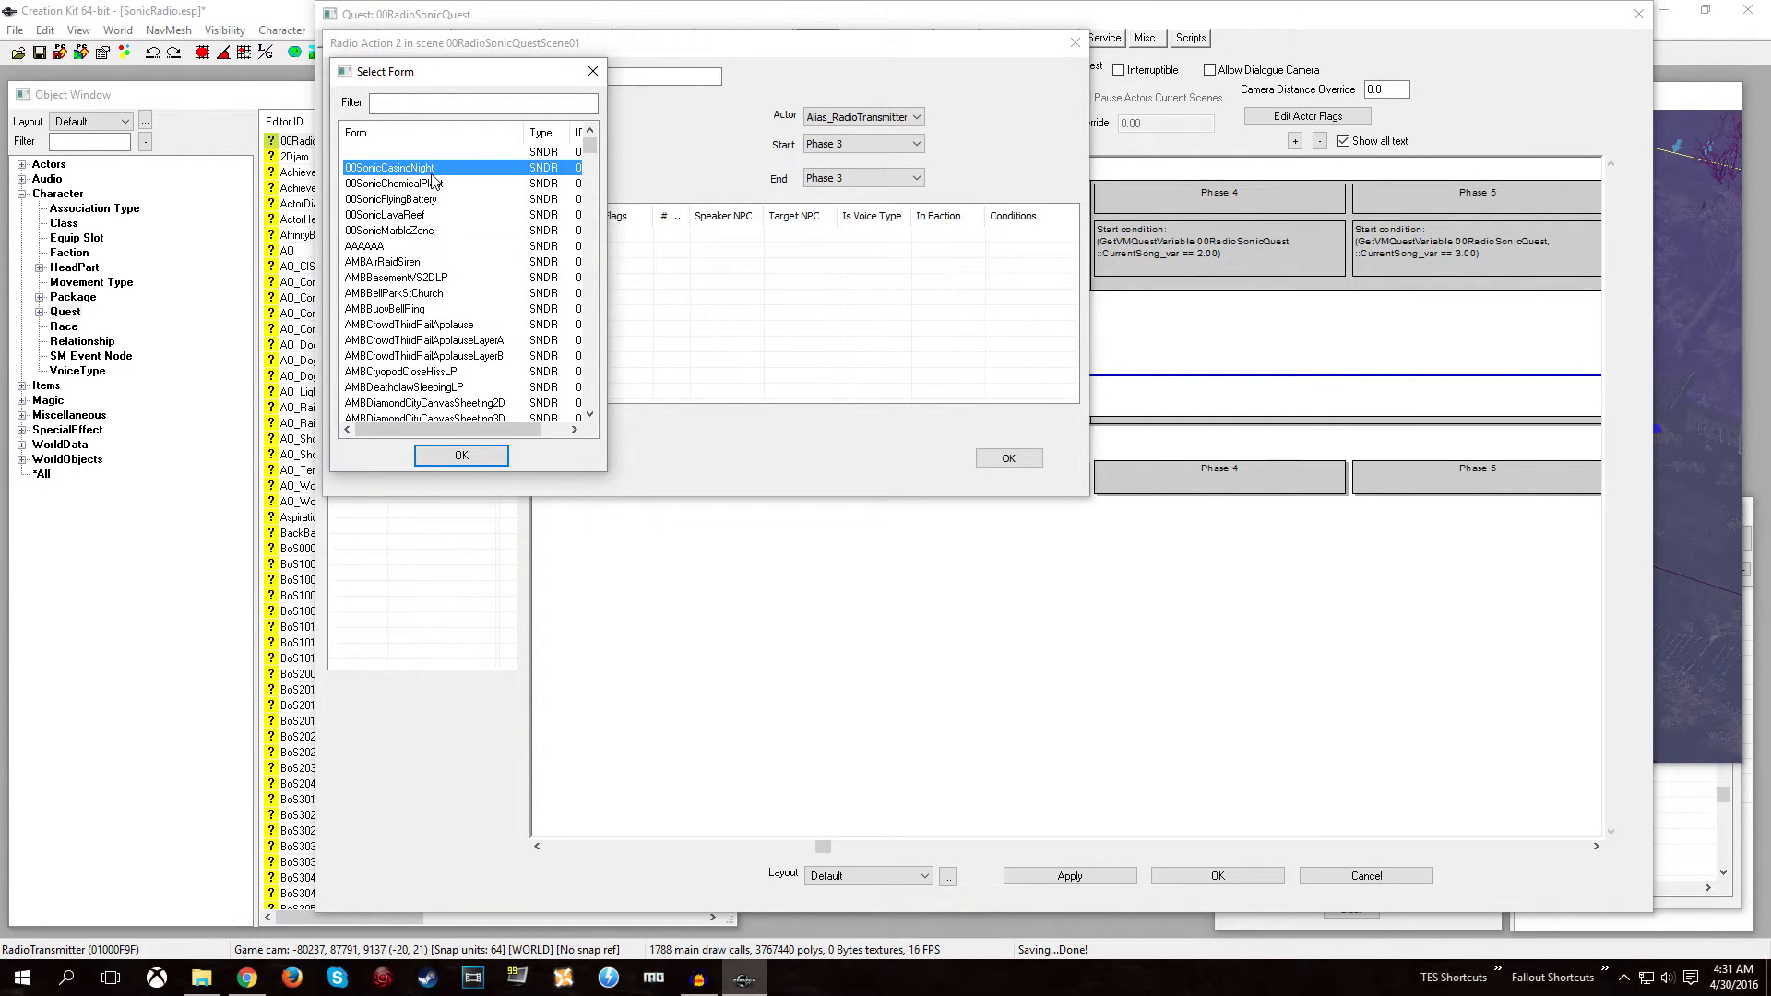
double_click(431, 169)
left_click(454, 75)
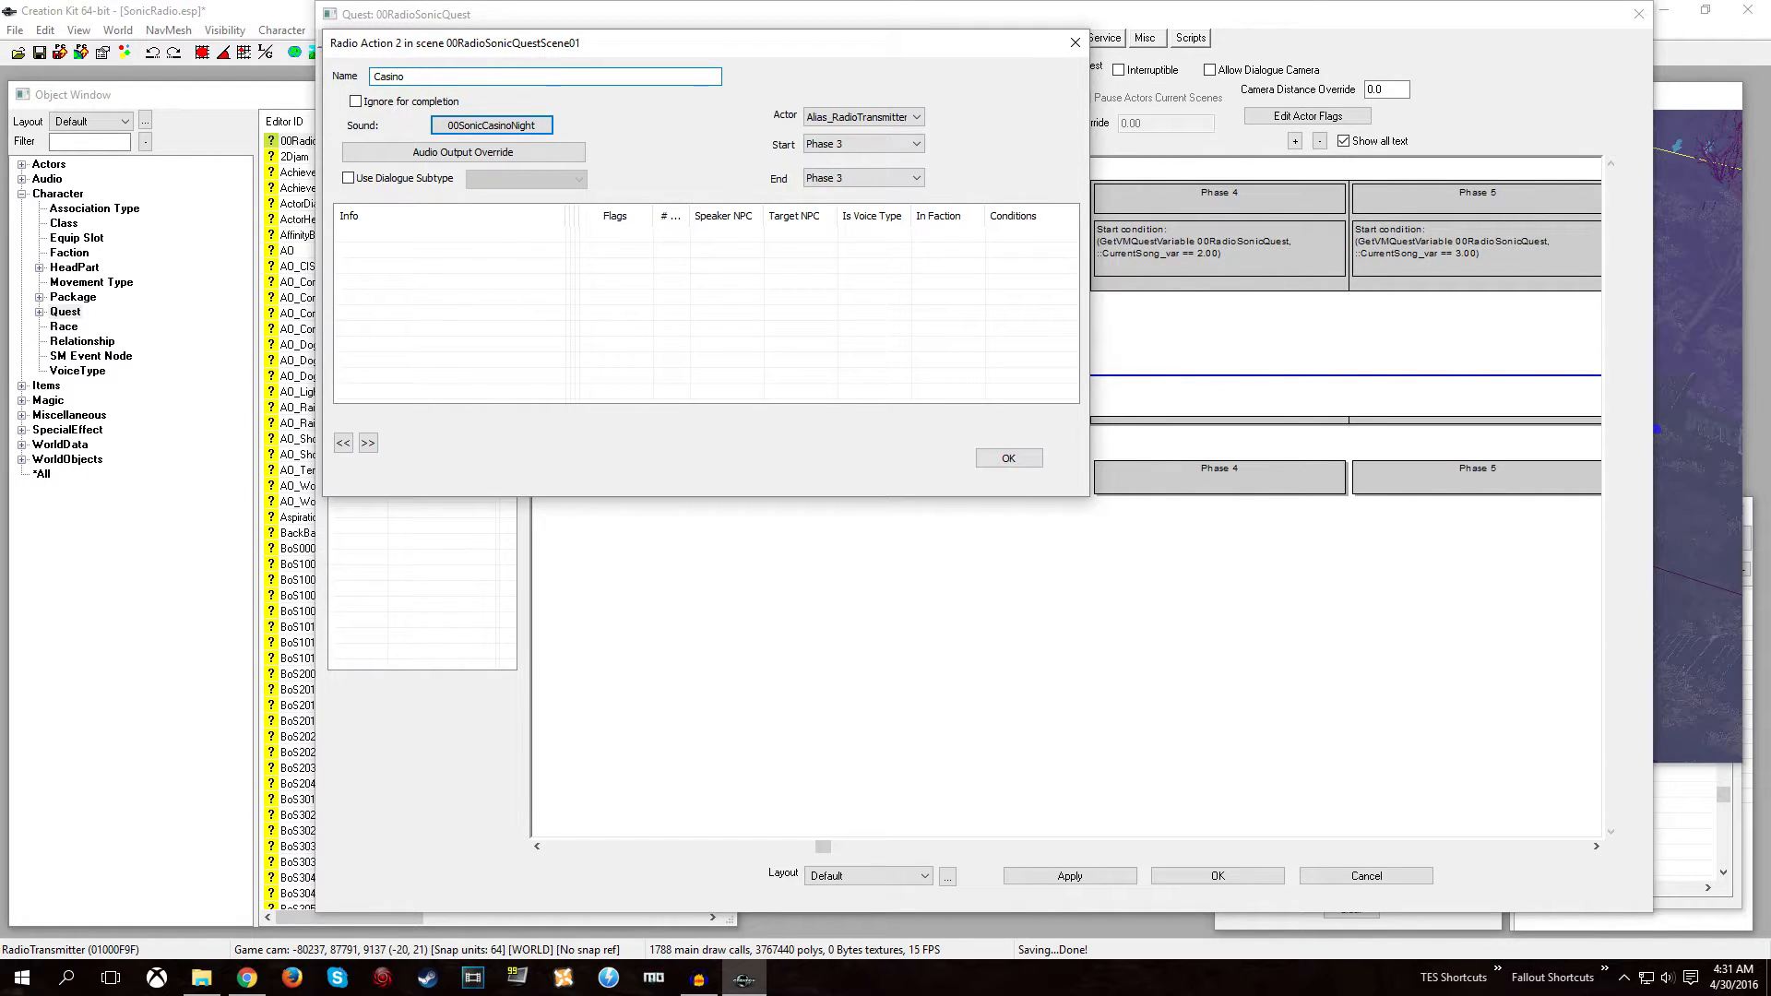
type("t")
left_click(1003, 461)
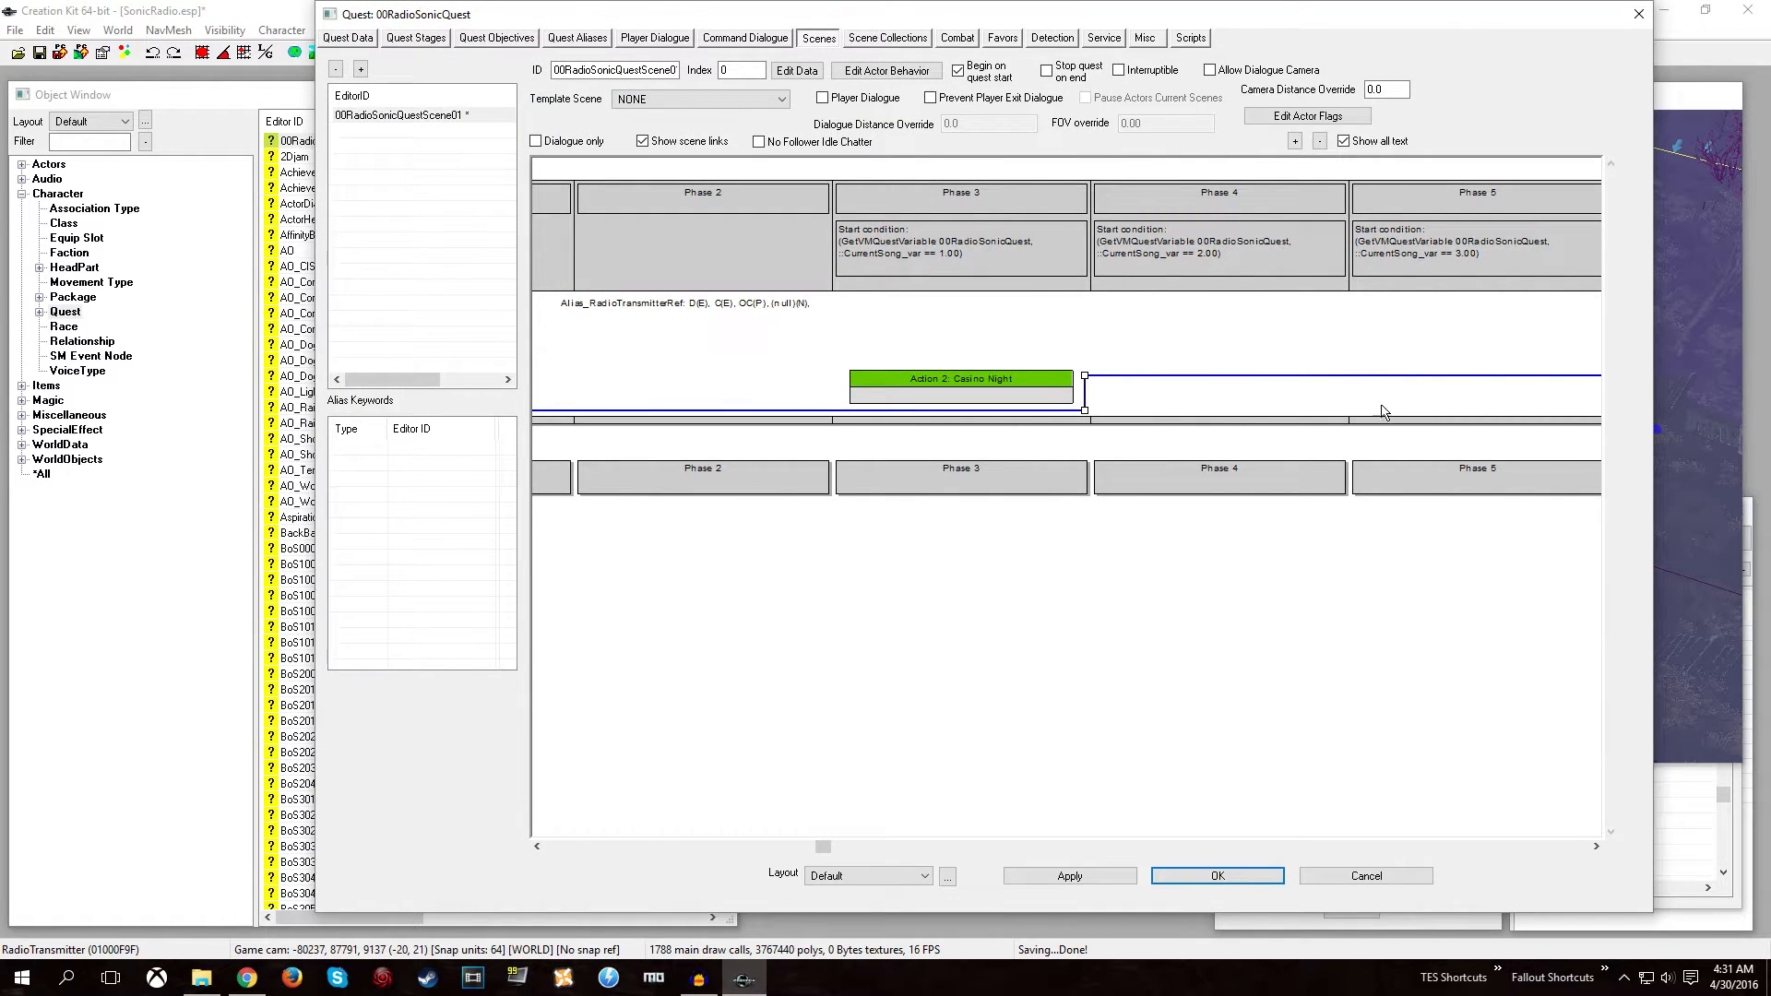
Add Radio actions named Chemical Plant, Flying Battery, Lava Reef and Marble Zone in Phases 4 through 7 respectively.
right_click(1164, 391)
mouse_move(1227, 459)
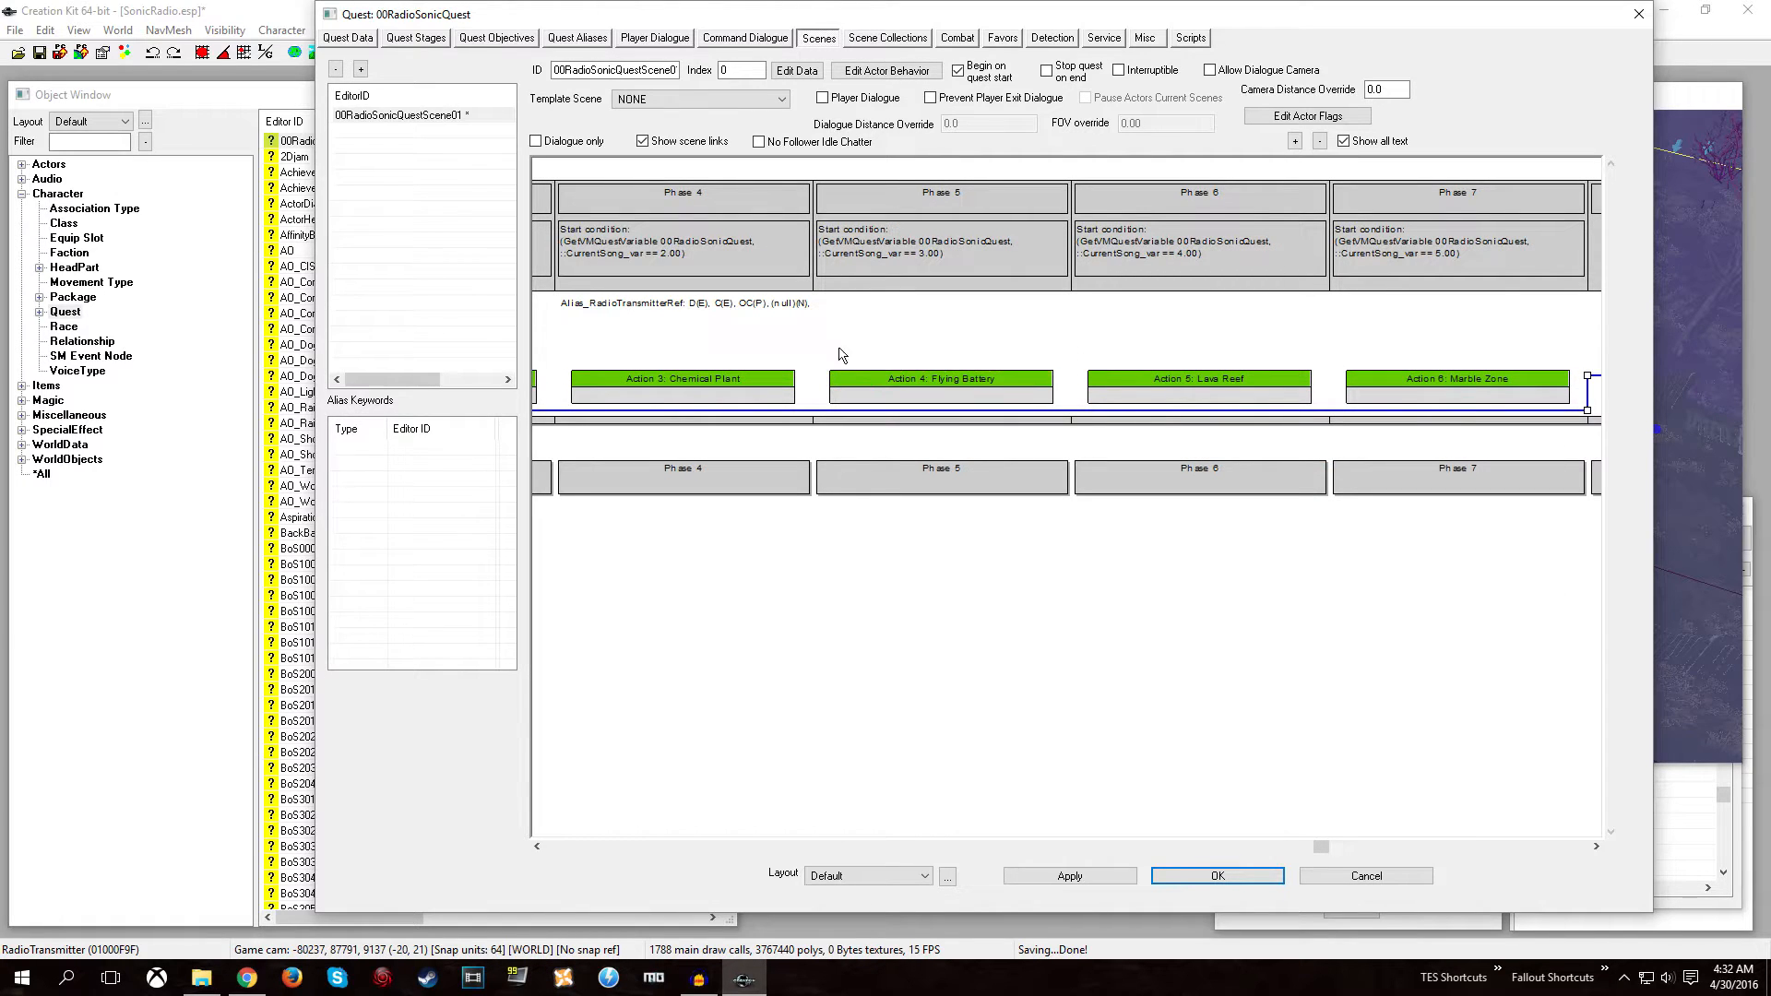
left_click_drag(1326, 845, 687, 816)
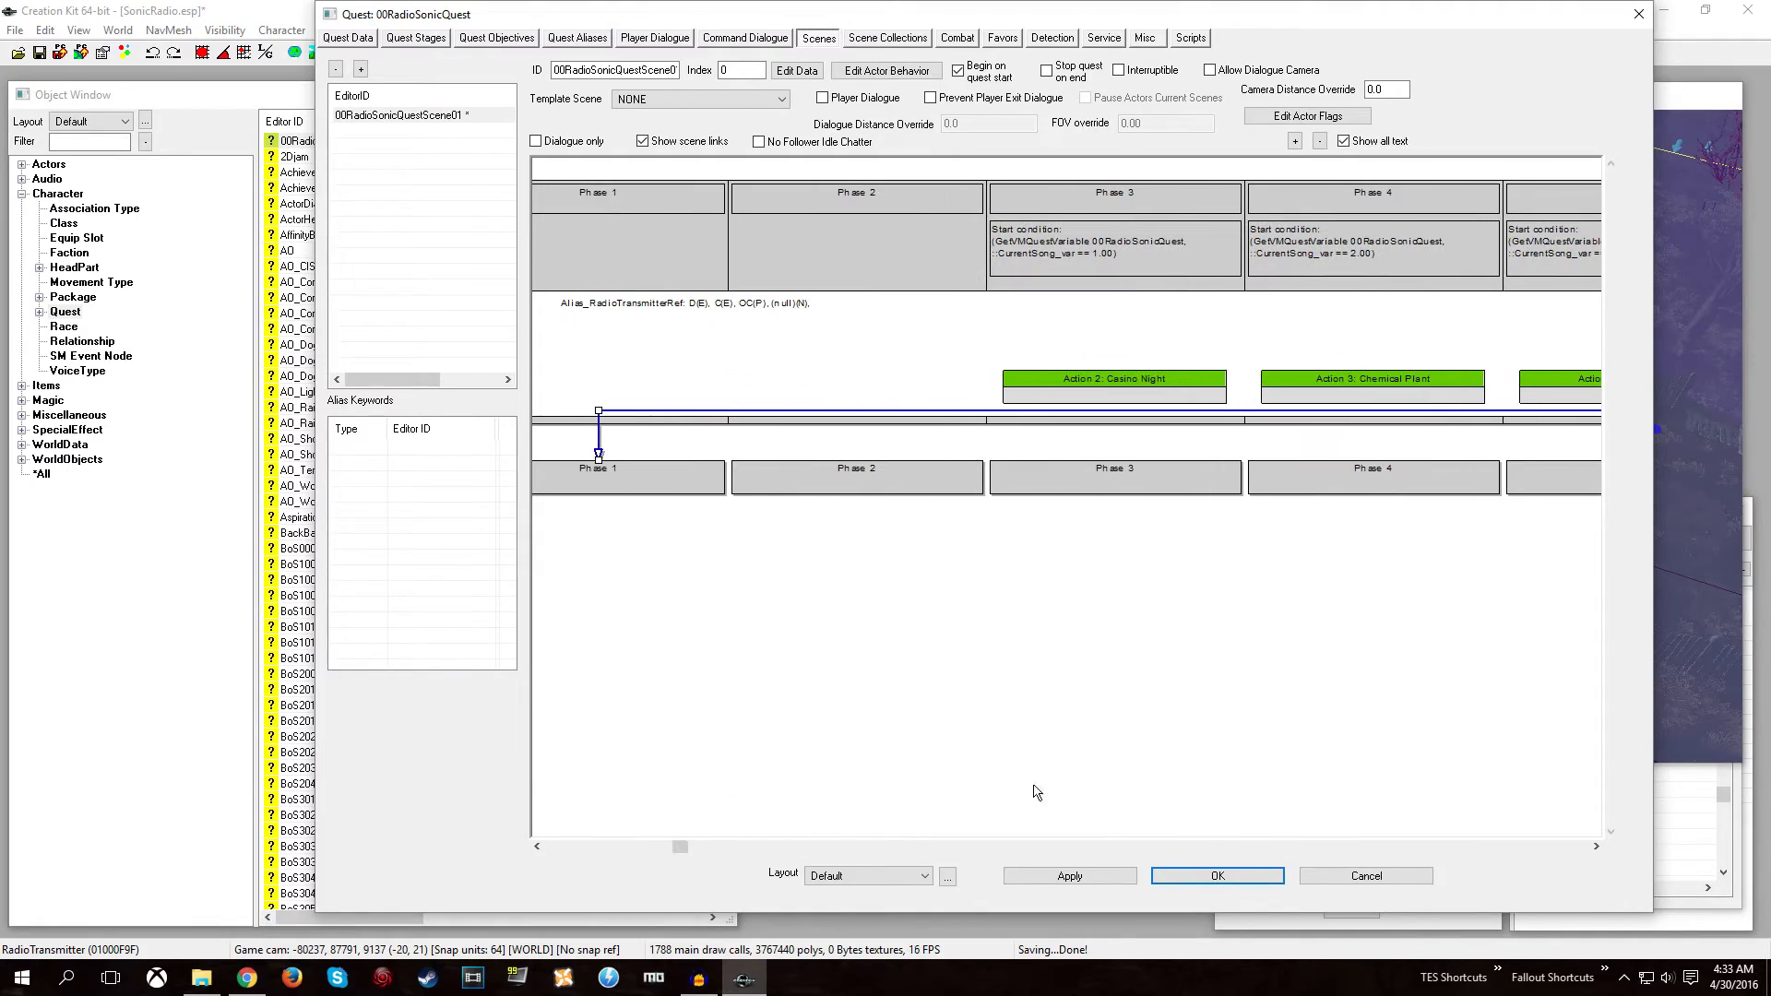
Accept the quest changes, save the plugin, and reopen 00RadioSonicQuest.
left_click(1190, 875)
left_click(38, 51)
double_click(303, 142)
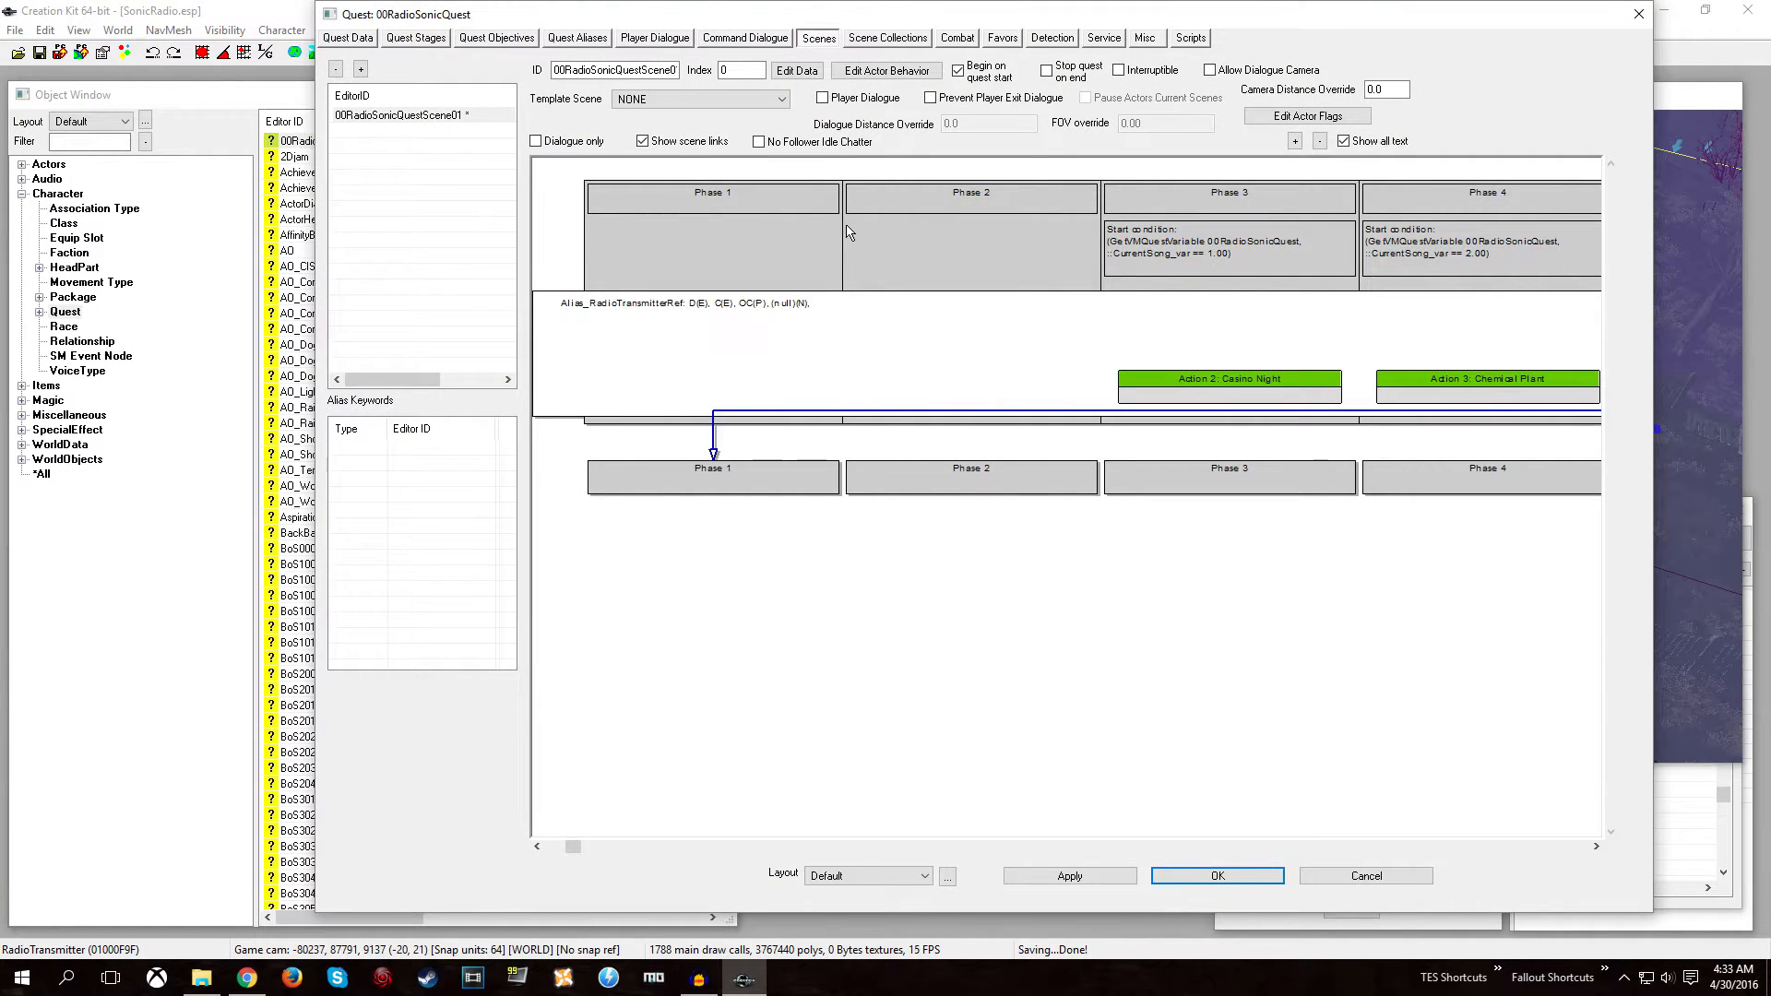
Create a Radio action for the Alias_RadioTransmitterRef actor in Phase 2 of the scene.
left_click(970, 199)
right_click(941, 329)
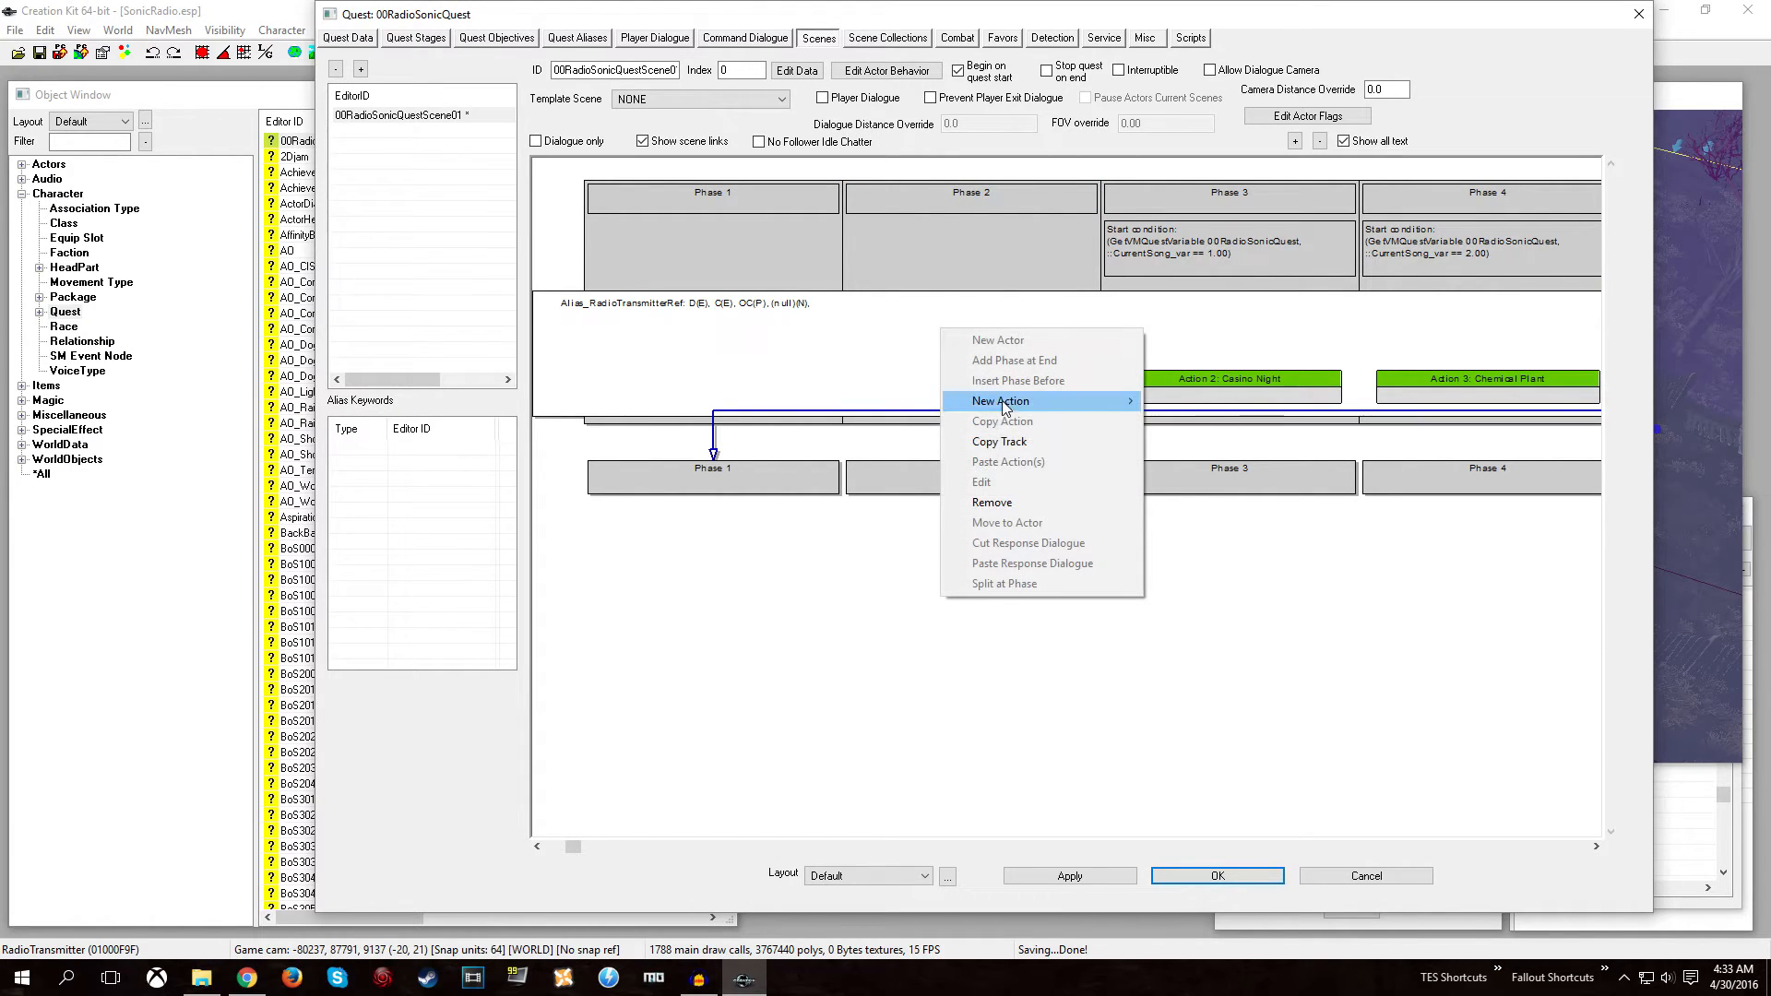
mouse_move(1004, 408)
left_click(1188, 478)
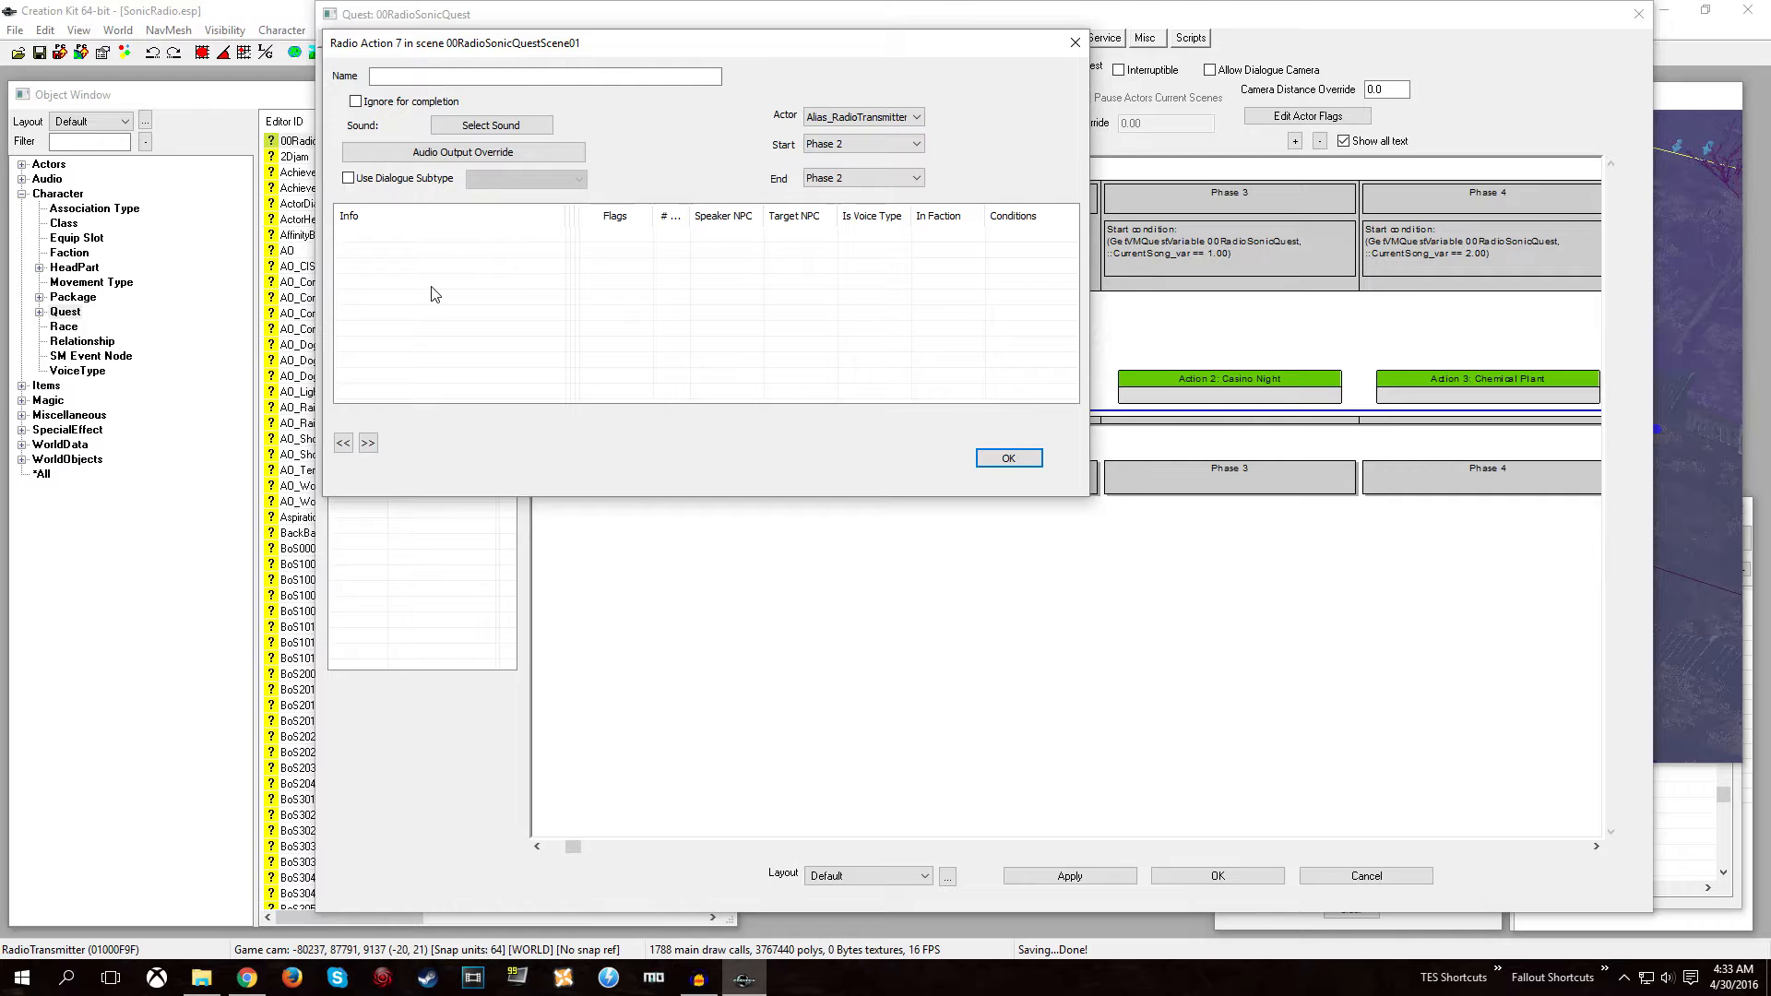
Add a topic info with a blank response to the Phase 2 radio action and flag it as Random.
right_click(374, 259)
left_click(396, 263)
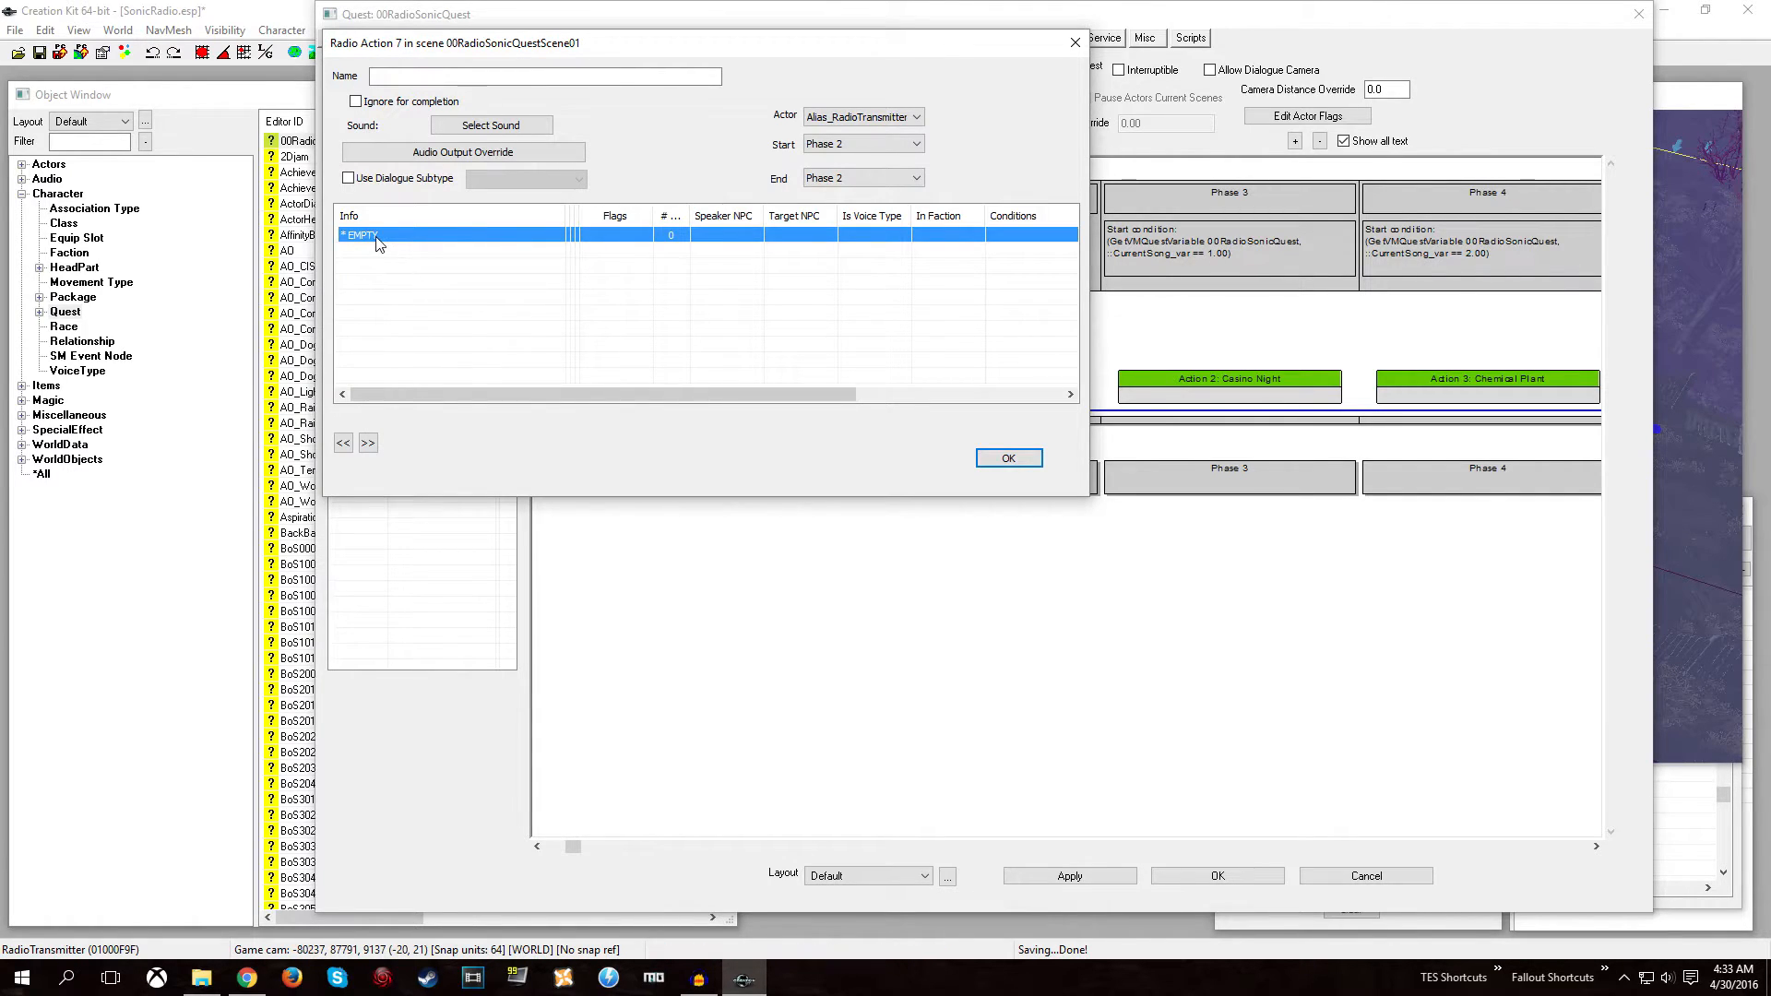
double_click(376, 238)
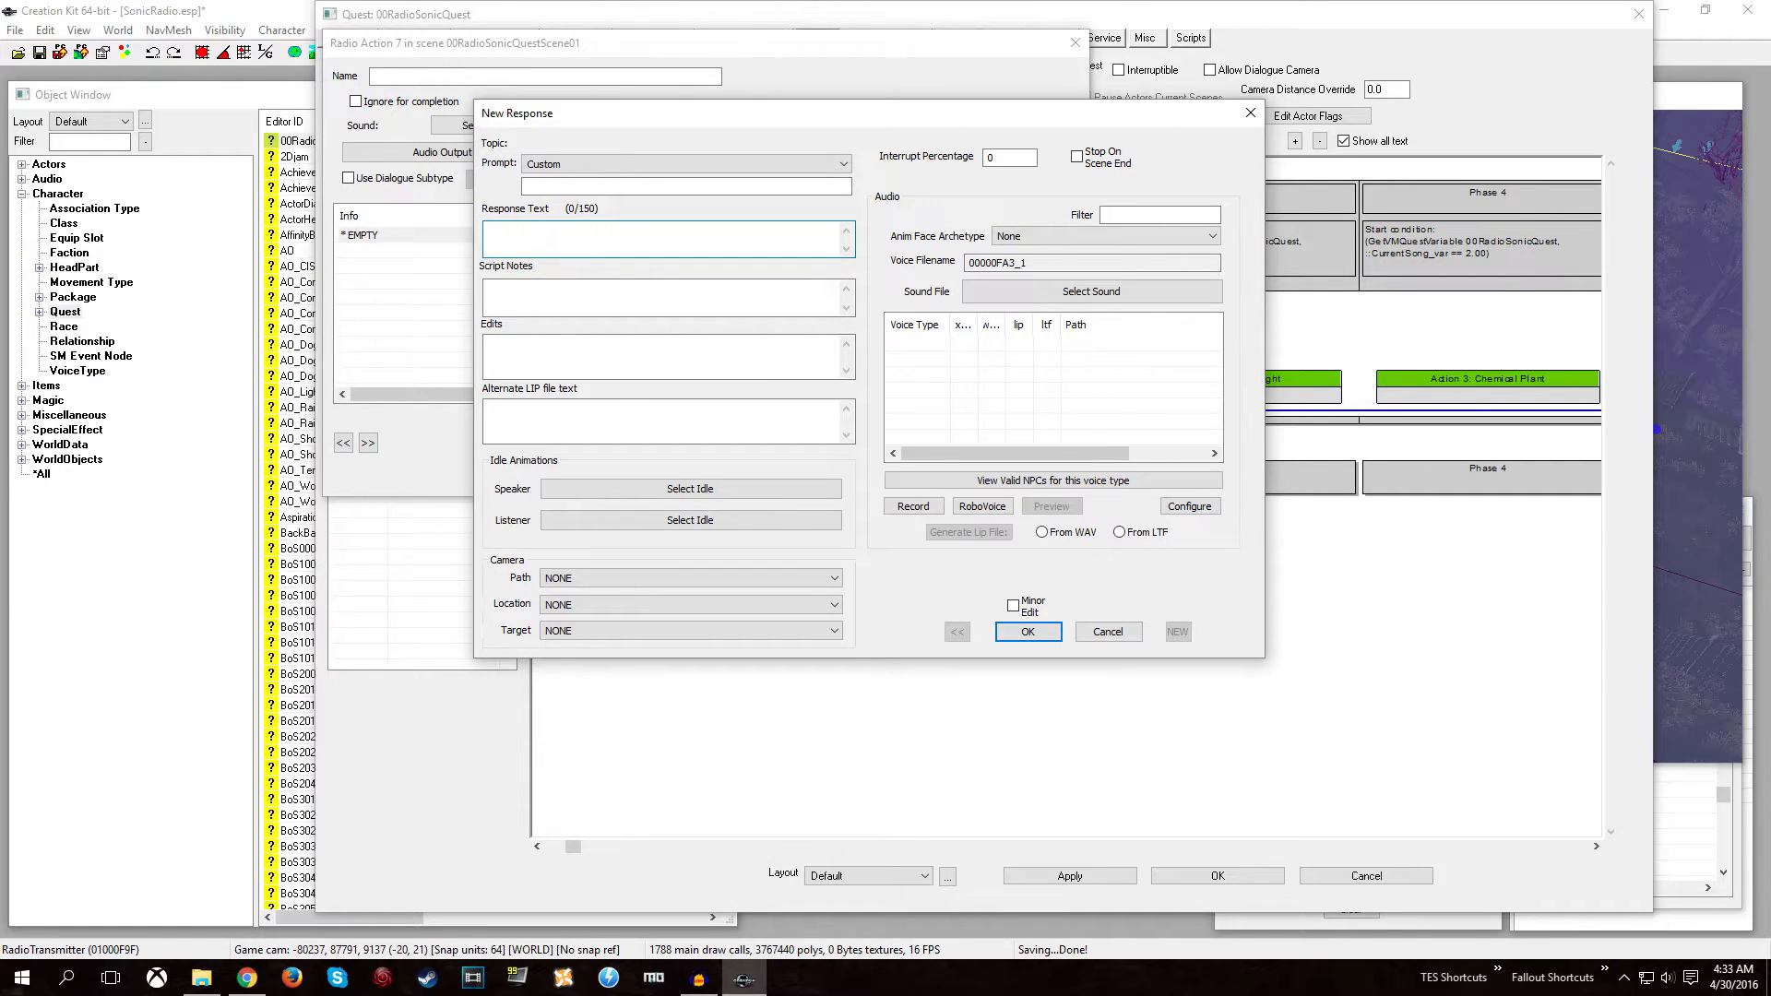
left_click(1024, 633)
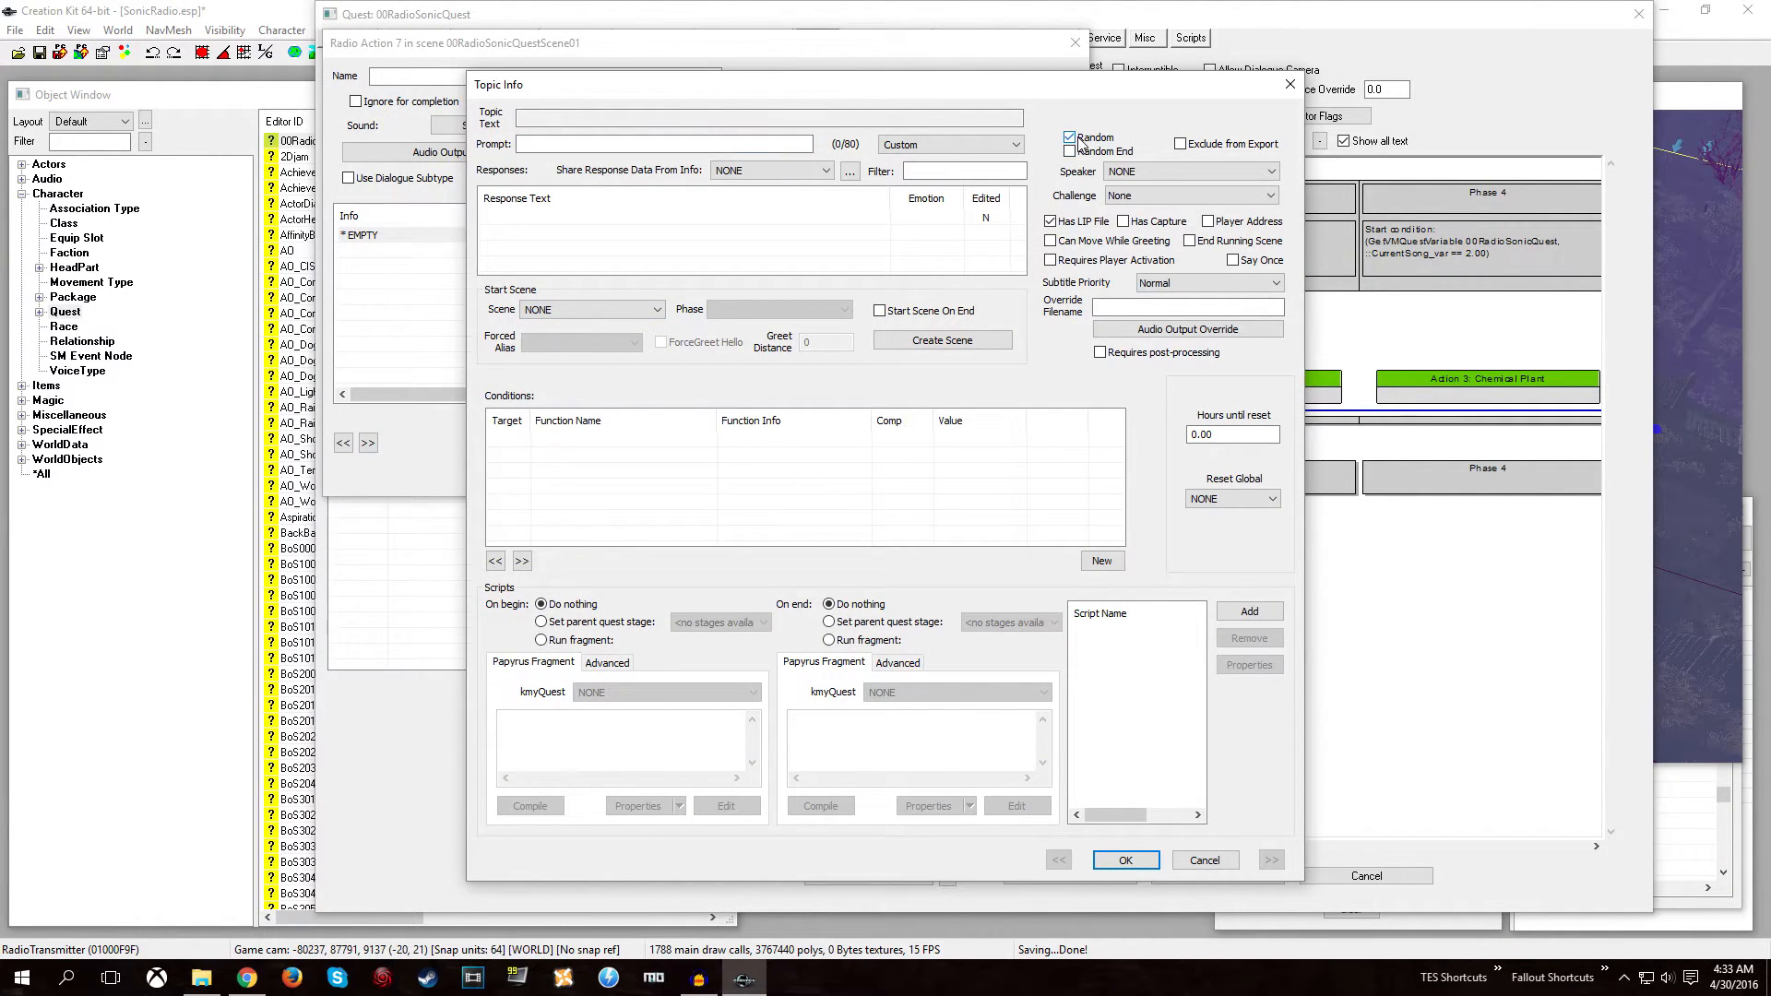
Add a GetVMQuestVariable condition requiring ::LastSongPlayed01_var of 00RadioSonicQuest to be != 1.
right_click(518, 452)
left_click(567, 461)
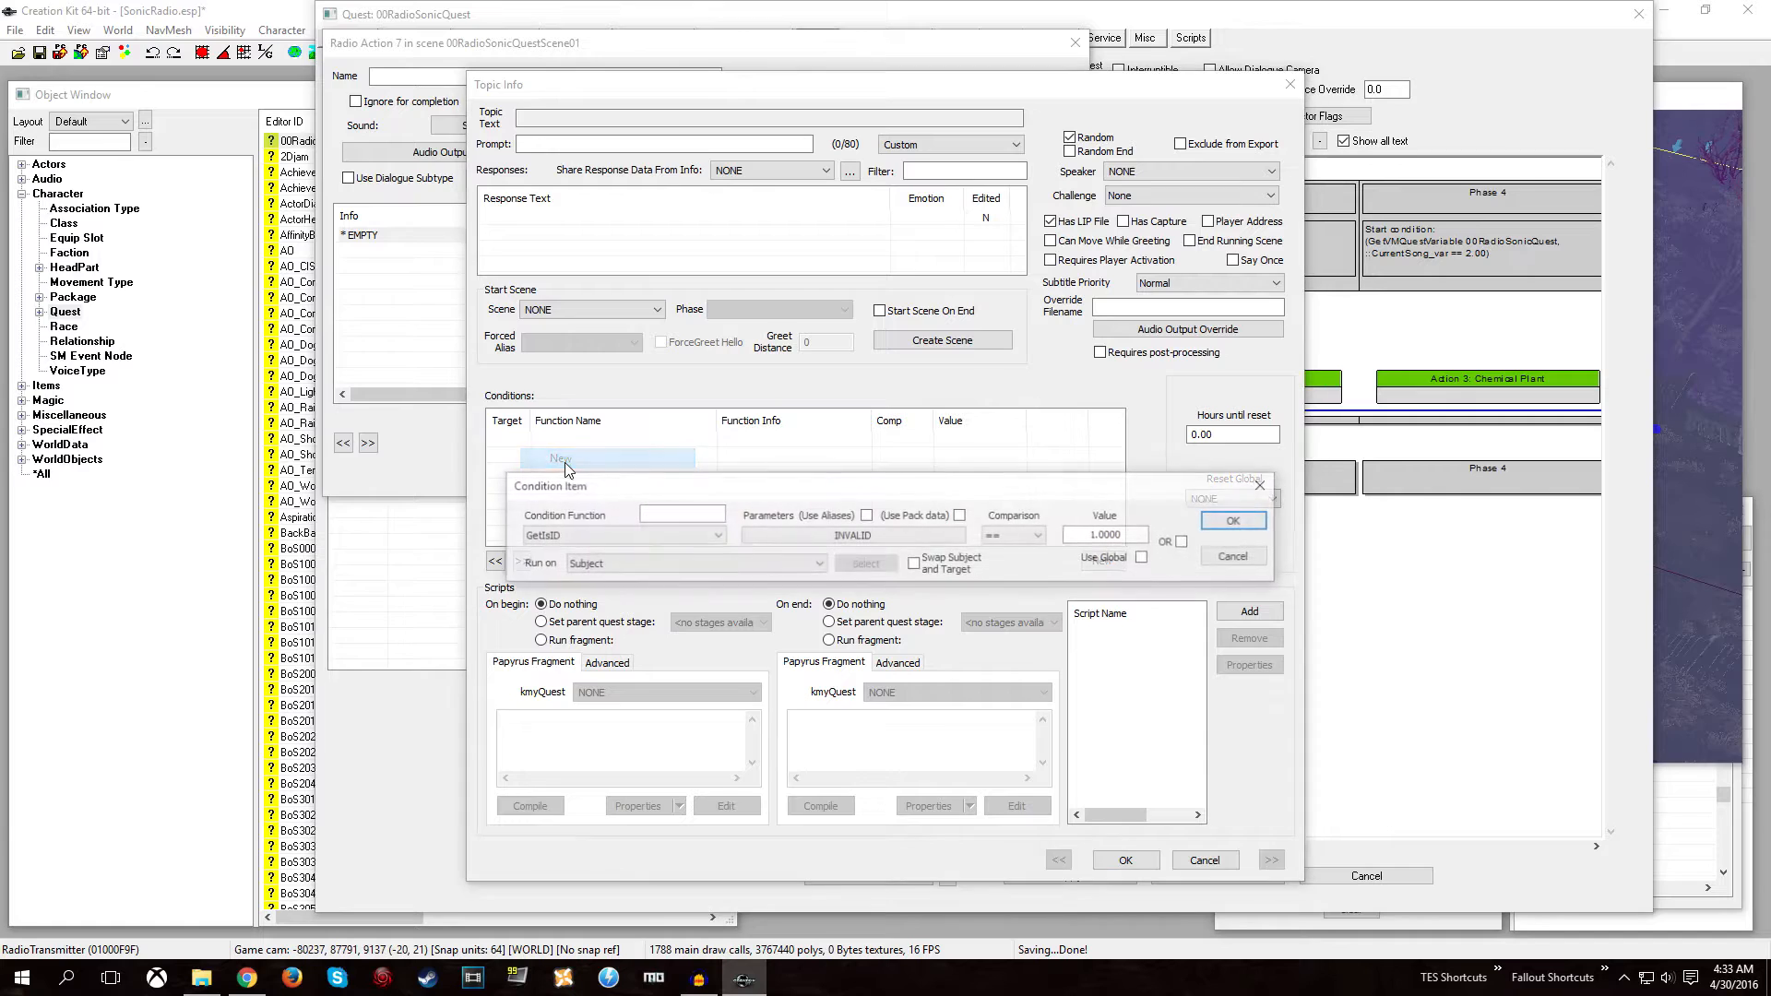
left_click(596, 534)
type("getvm")
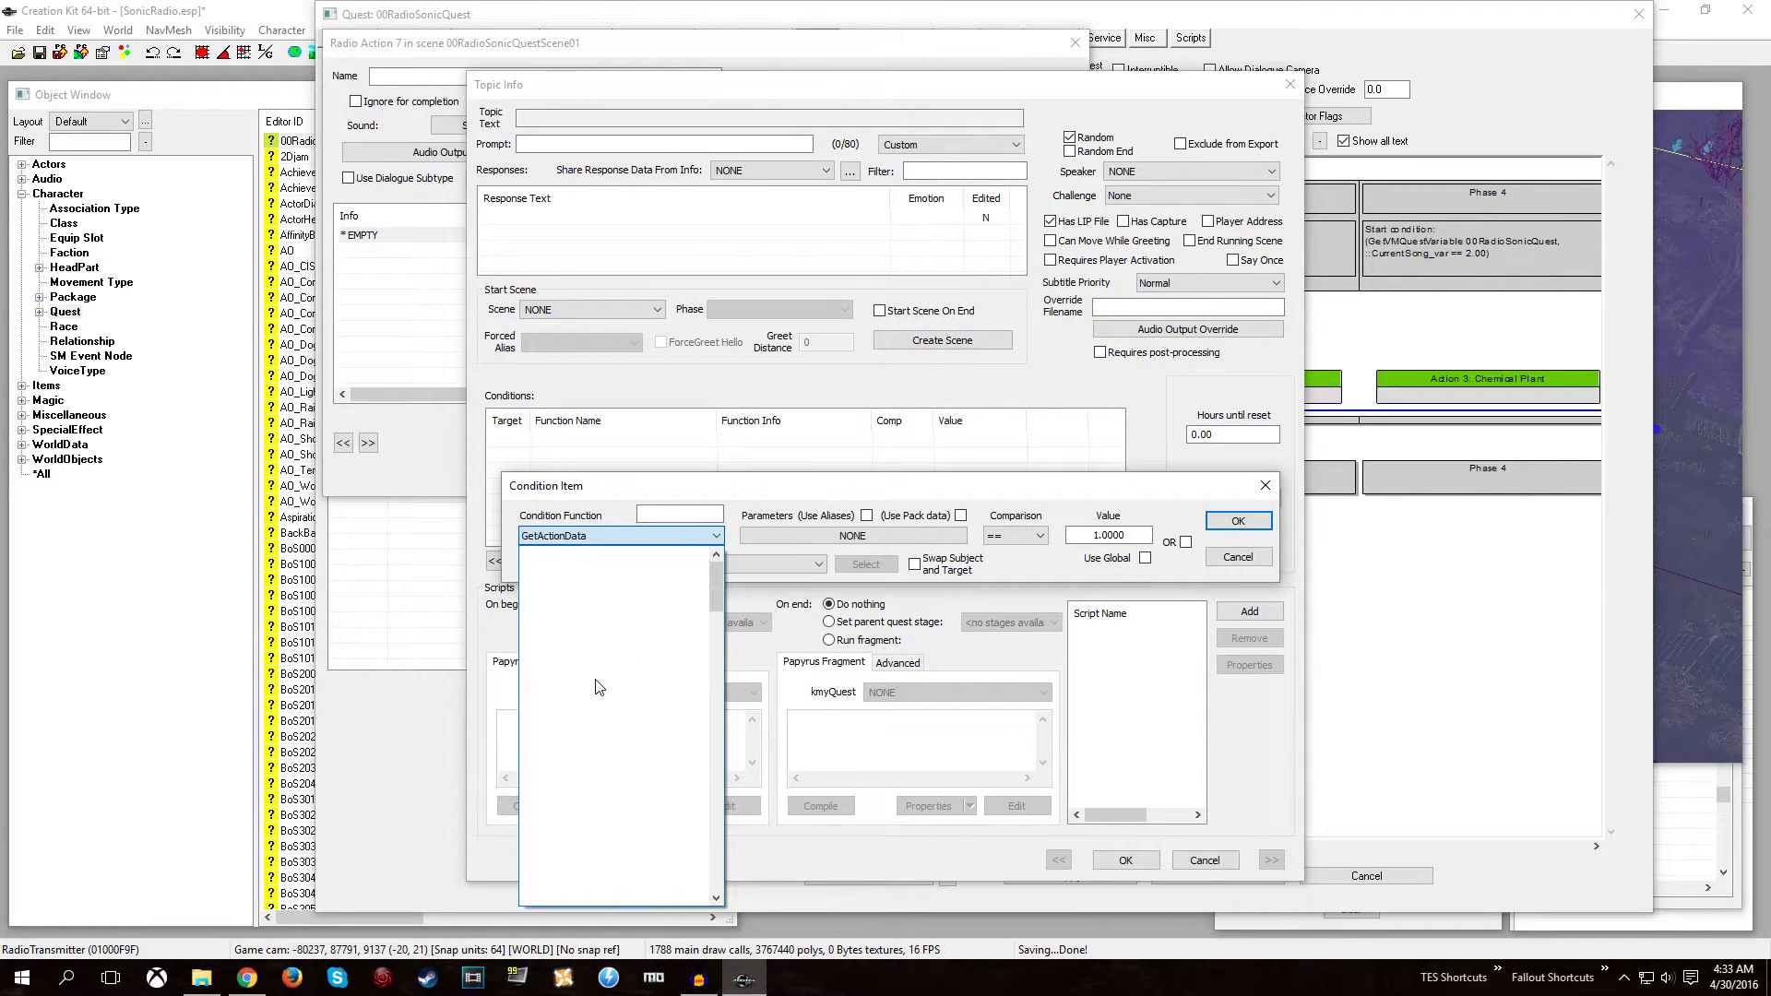
key("Return")
left_click(787, 535)
left_click(639, 694)
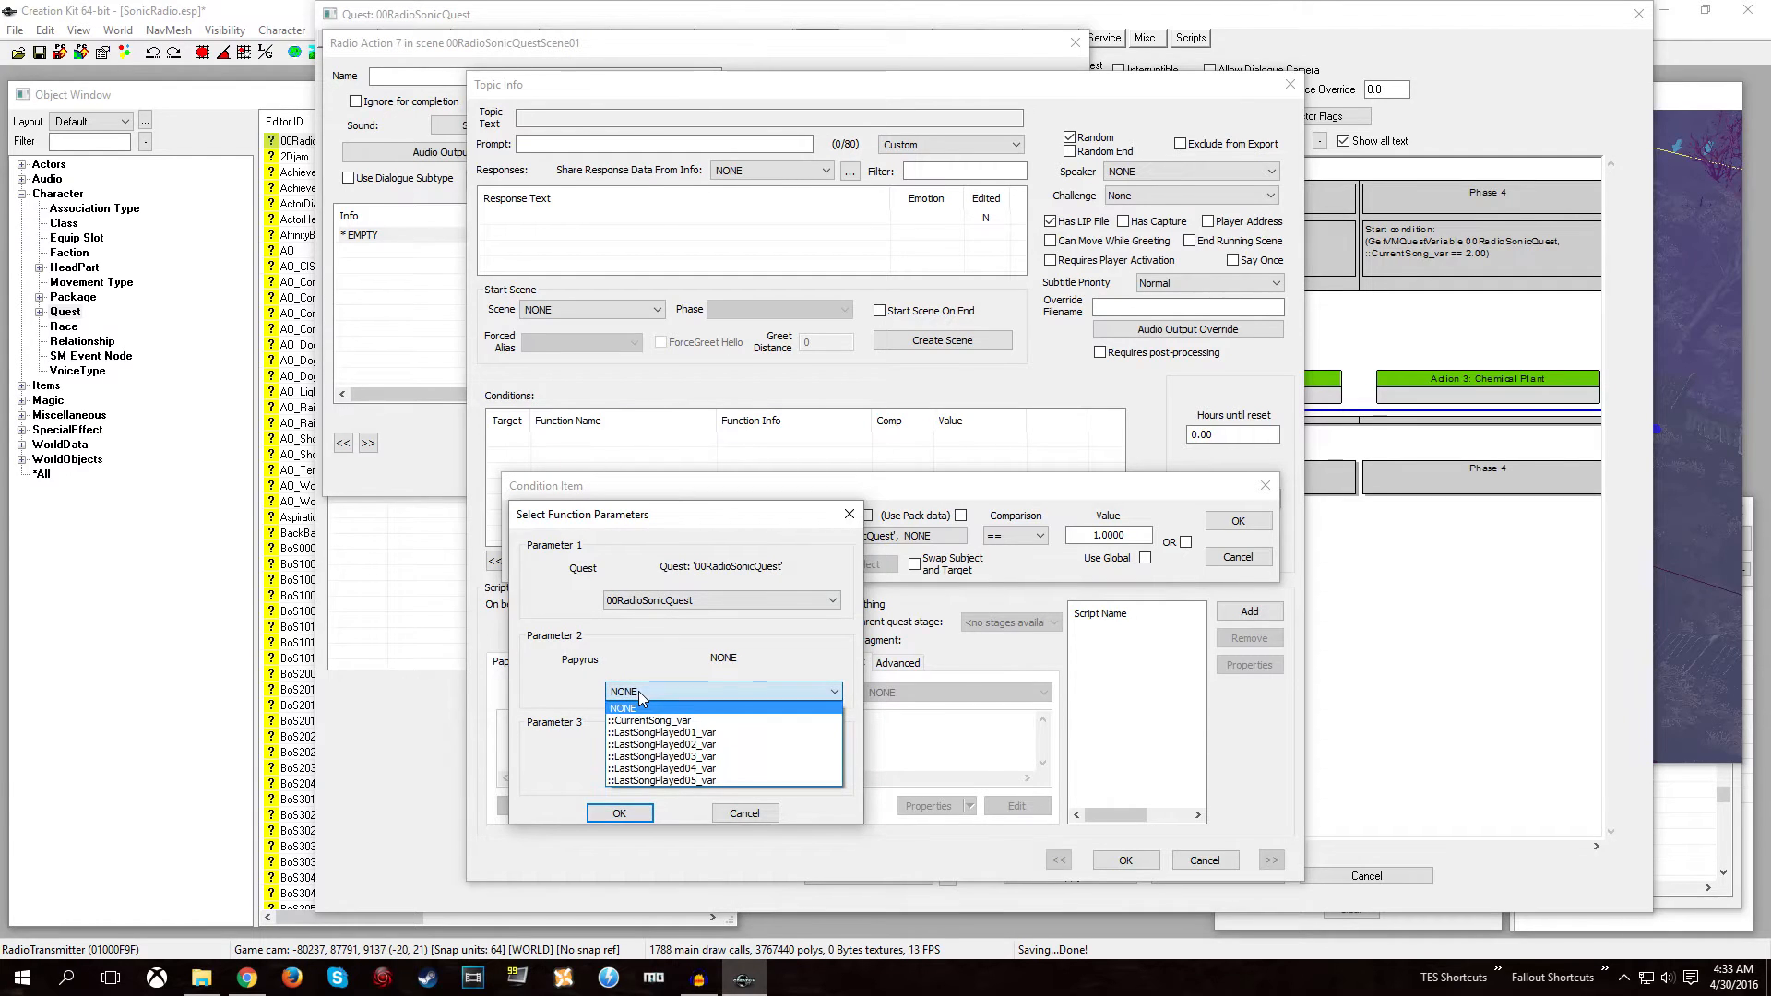
left_click(652, 738)
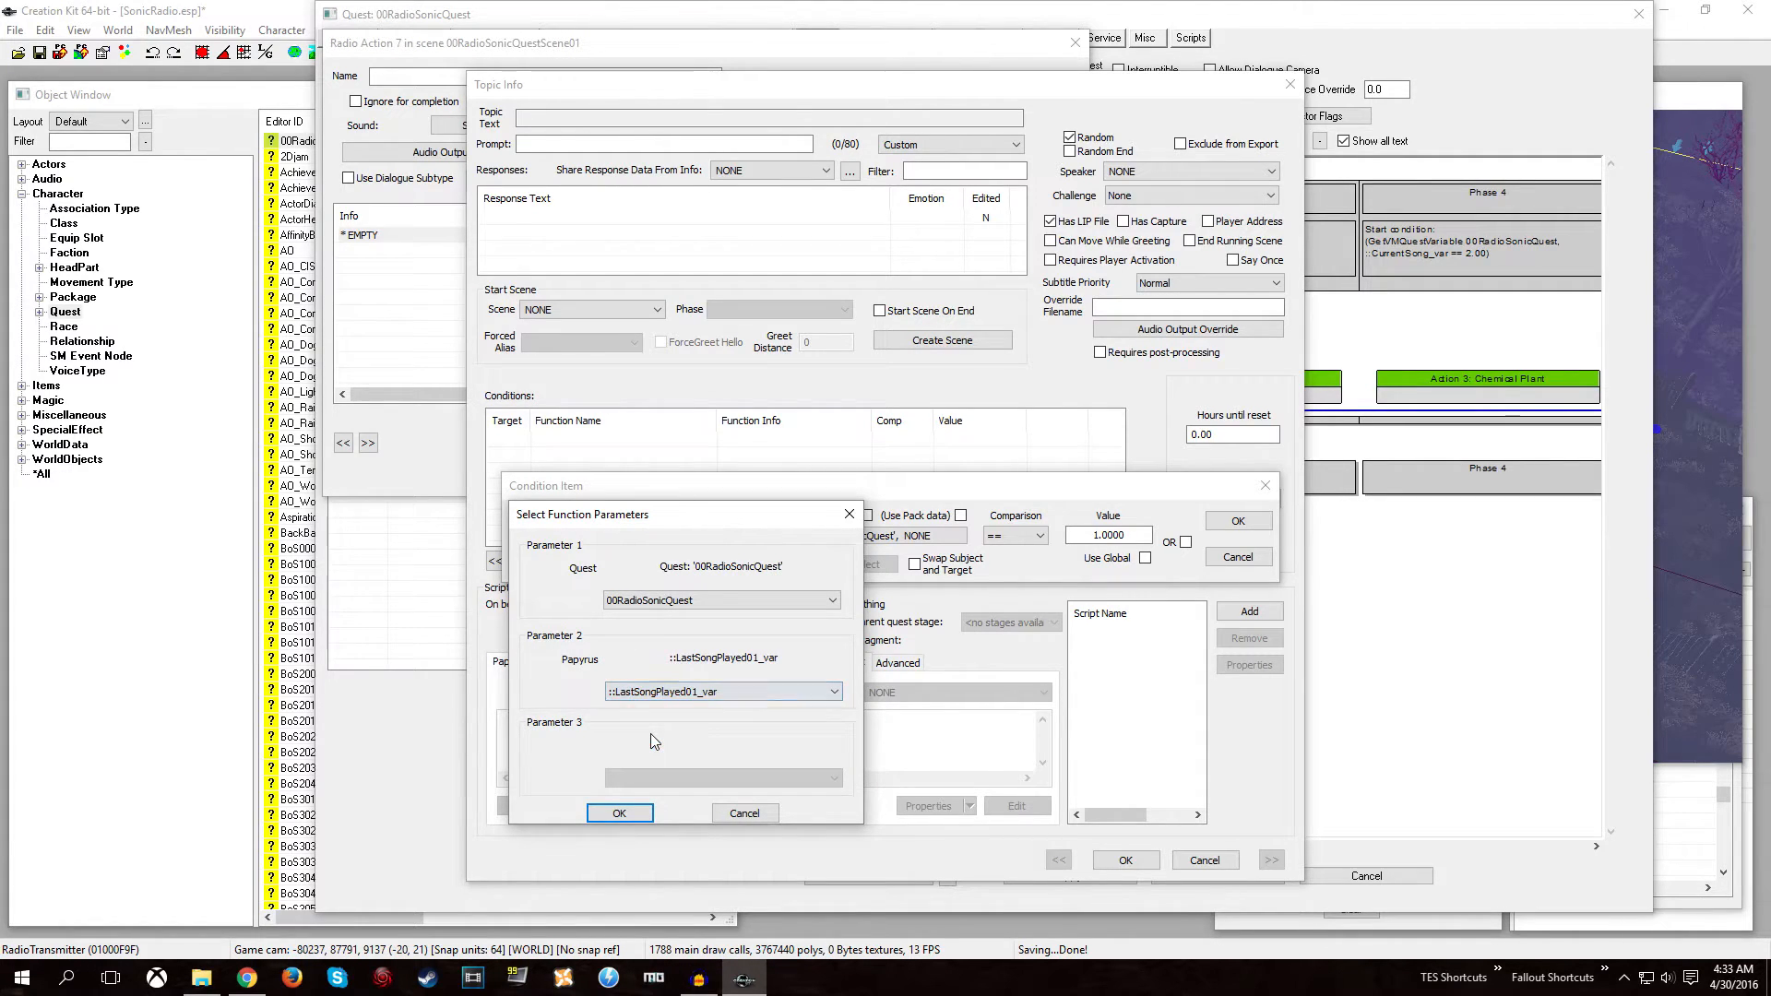
left_click(619, 814)
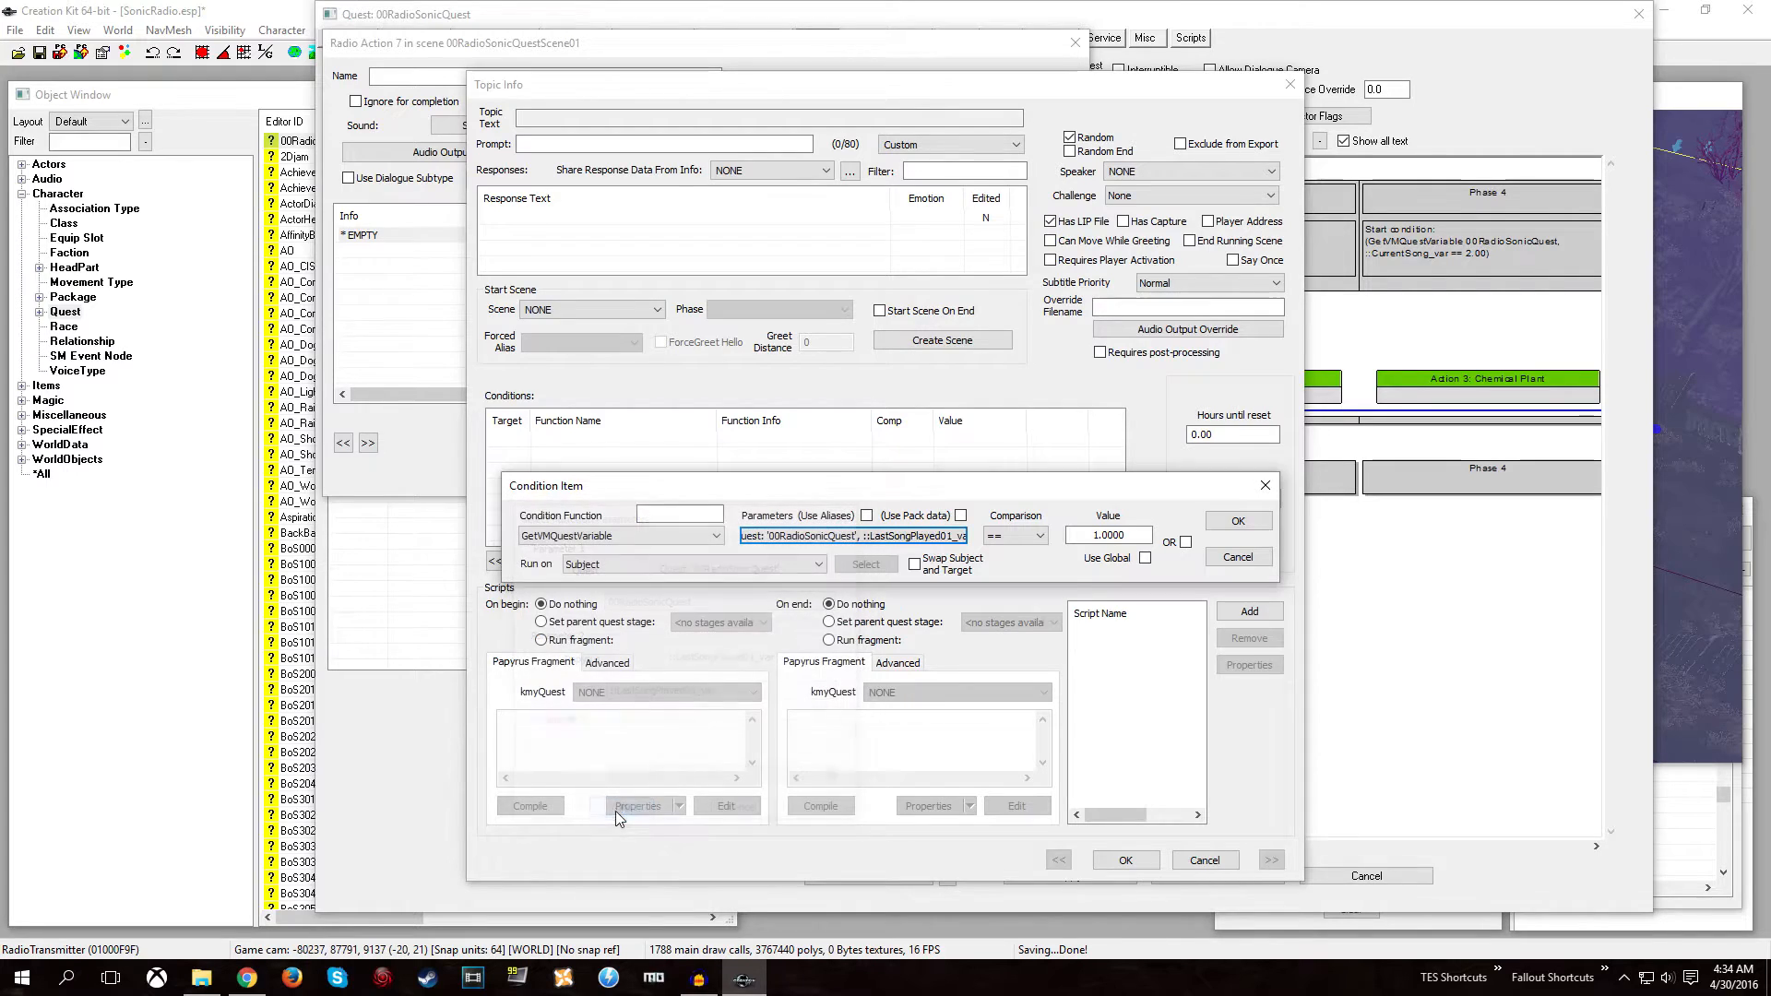
left_click(1011, 541)
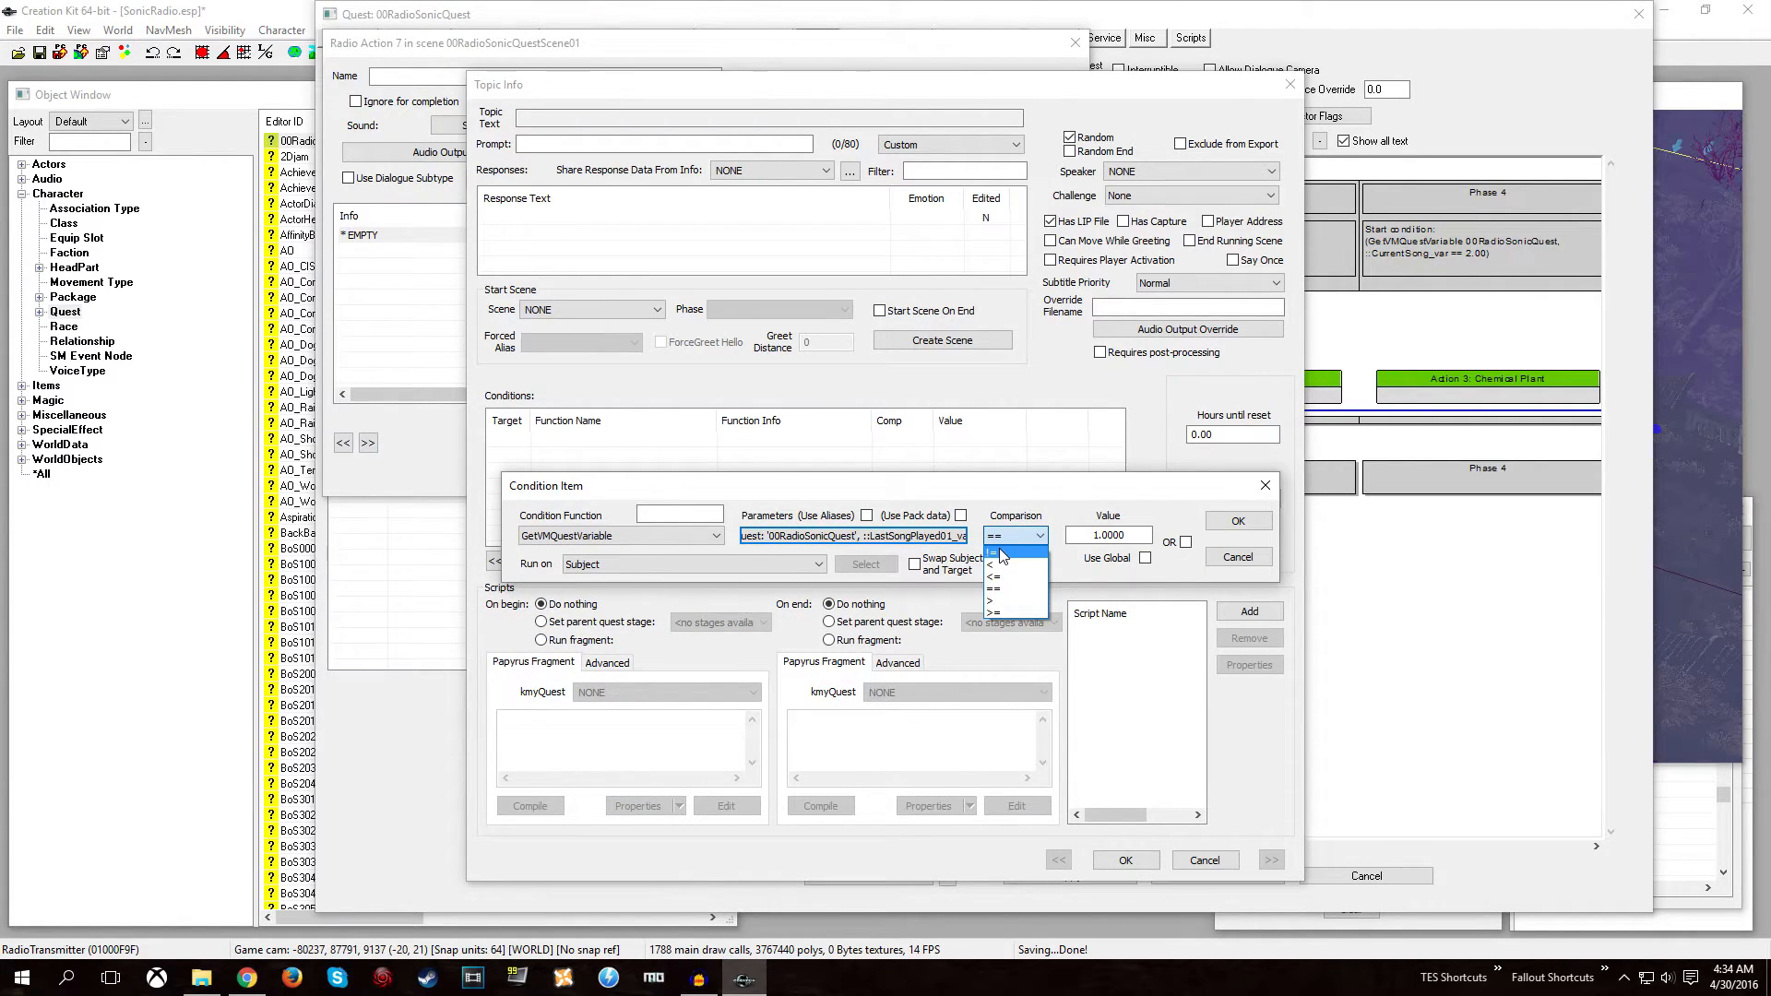
left_click(1000, 552)
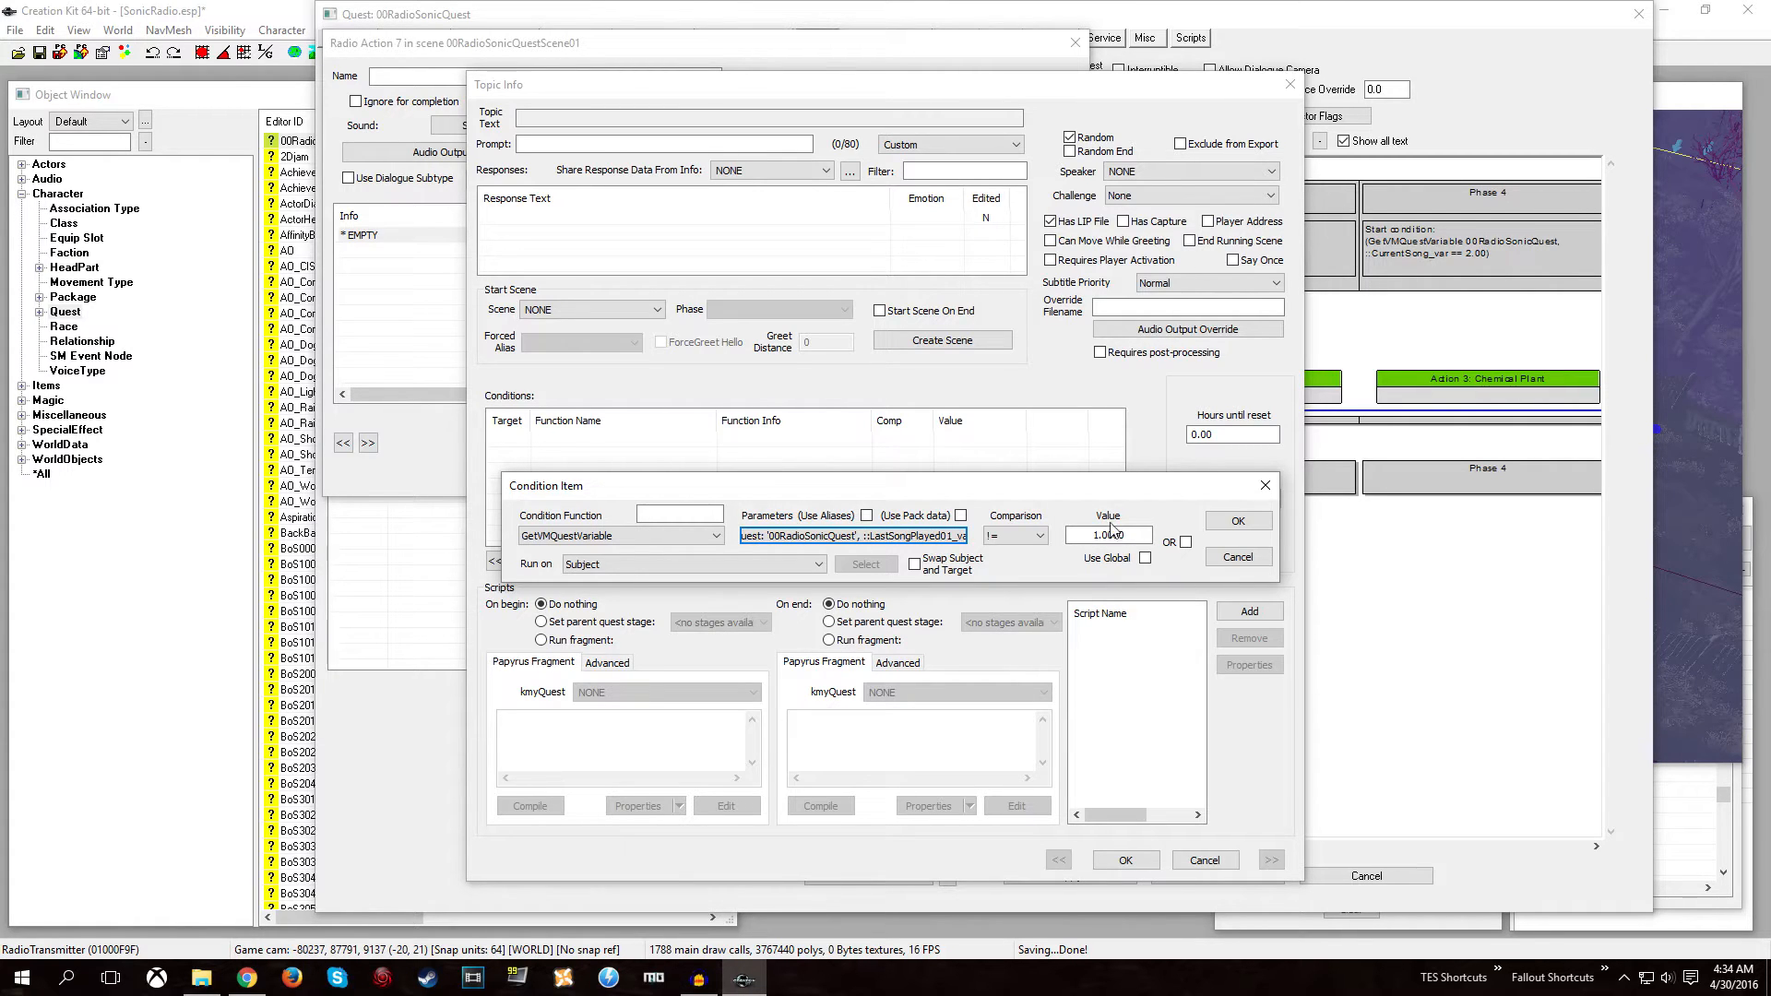
left_click(1236, 521)
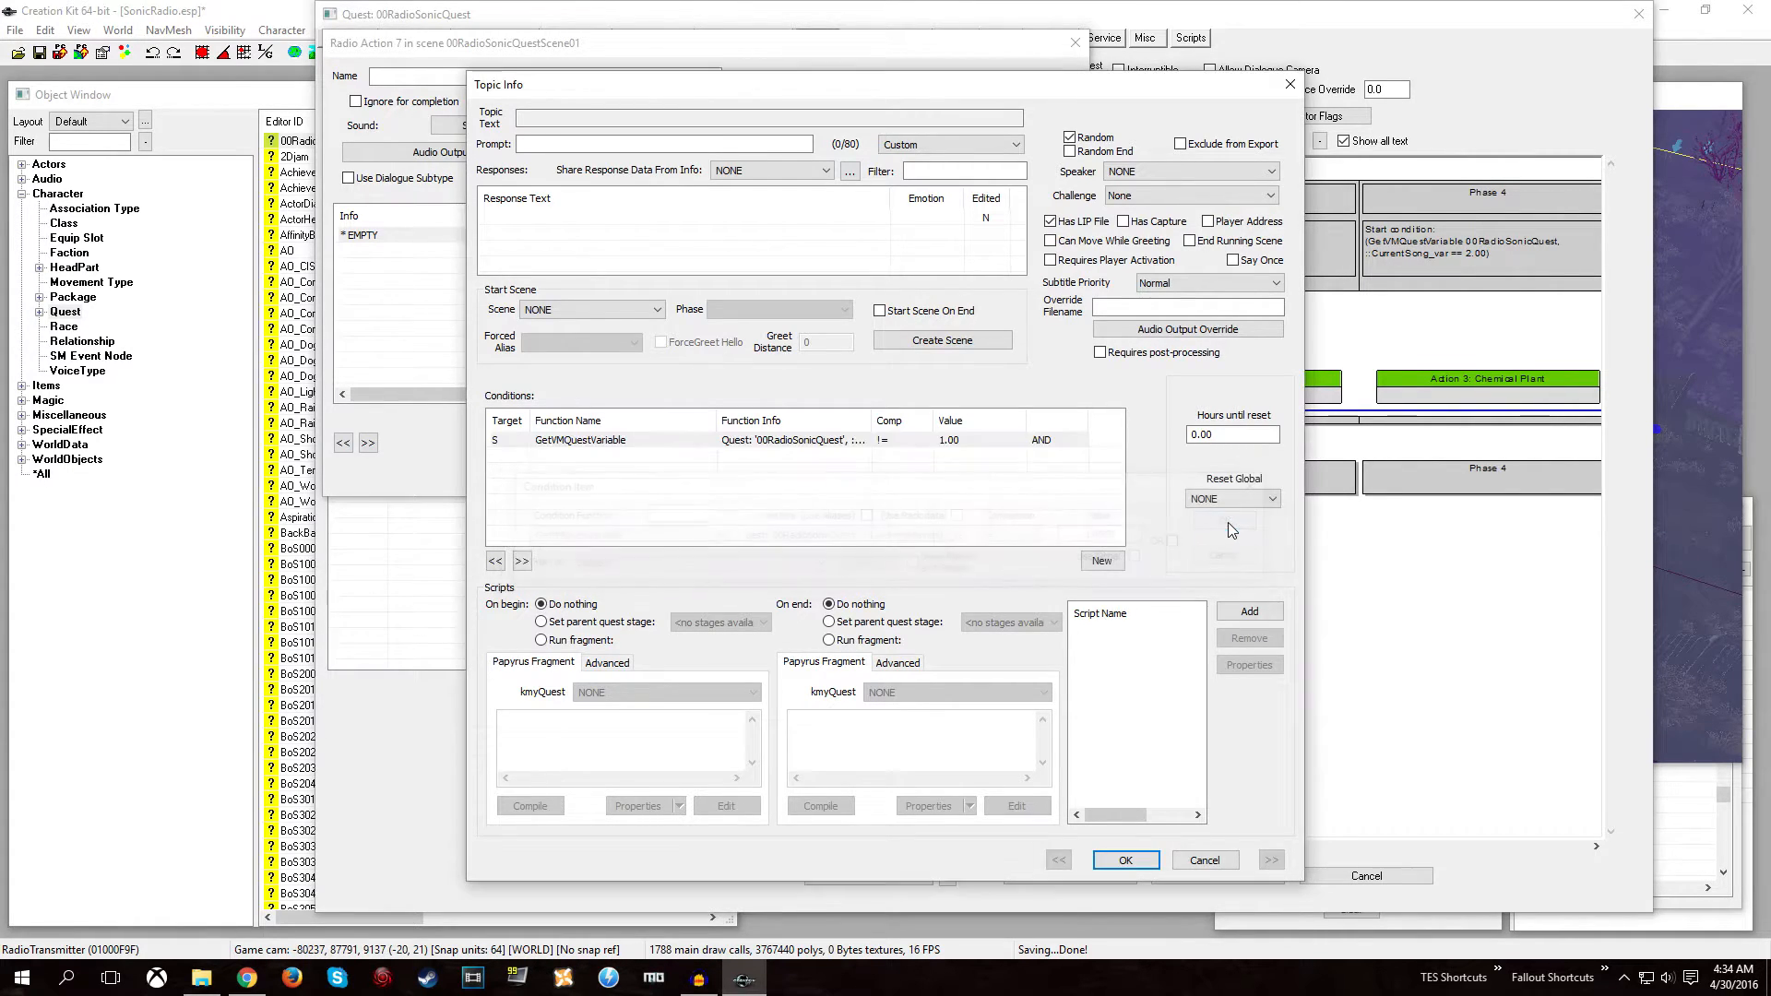
Add a second GetVMQuestVariable condition requiring 00RadioSonicQuest's ::LastSongPlayed02_var != 1, and widen the condition columns to show the full variable names.
right_click(527, 456)
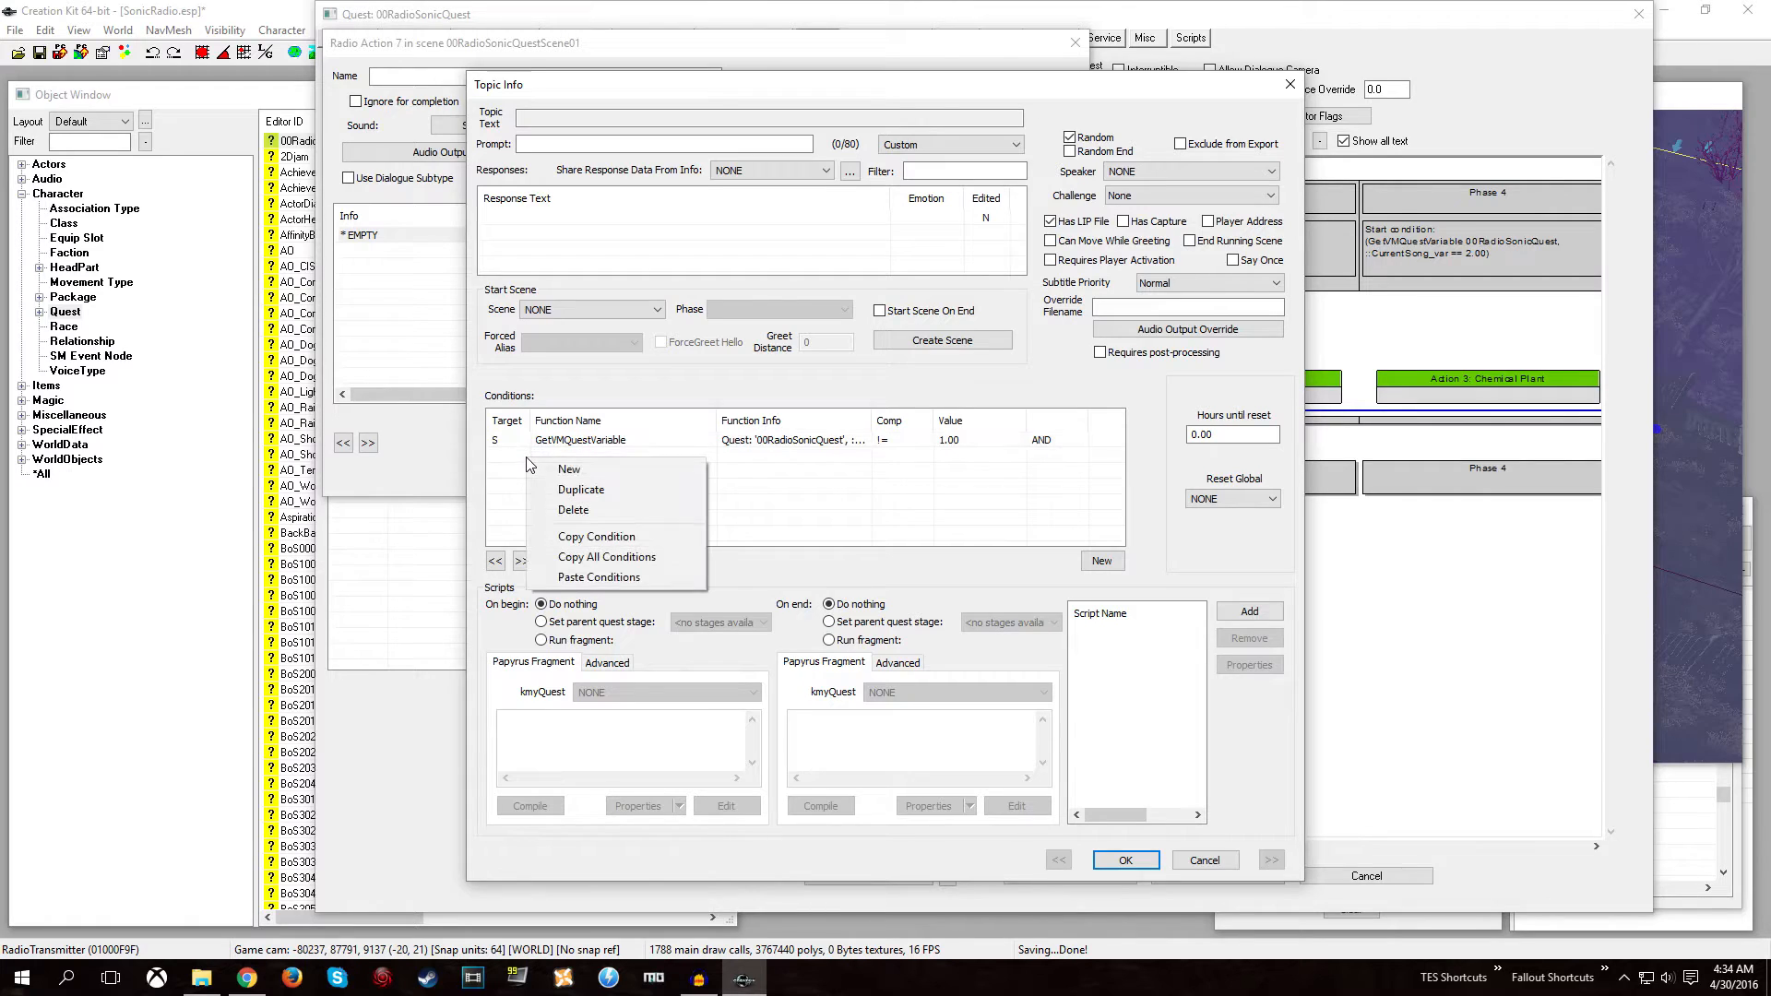
left_click(566, 469)
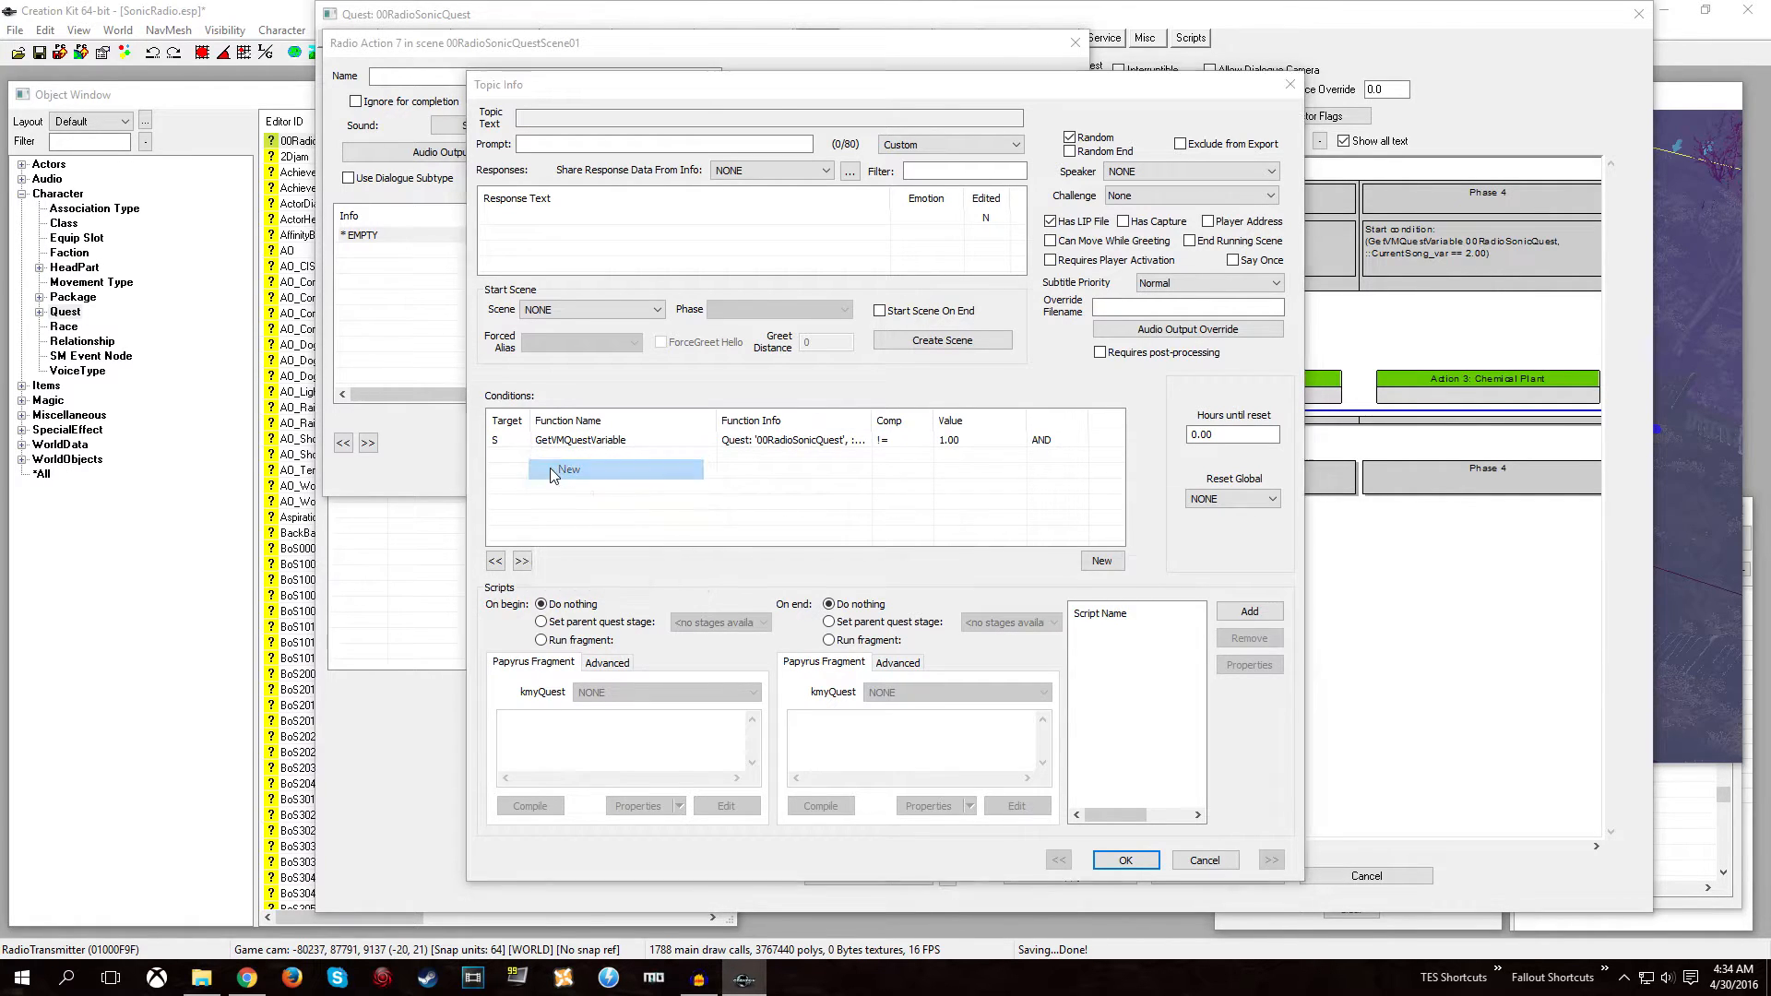
left_click(617, 542)
type("getv")
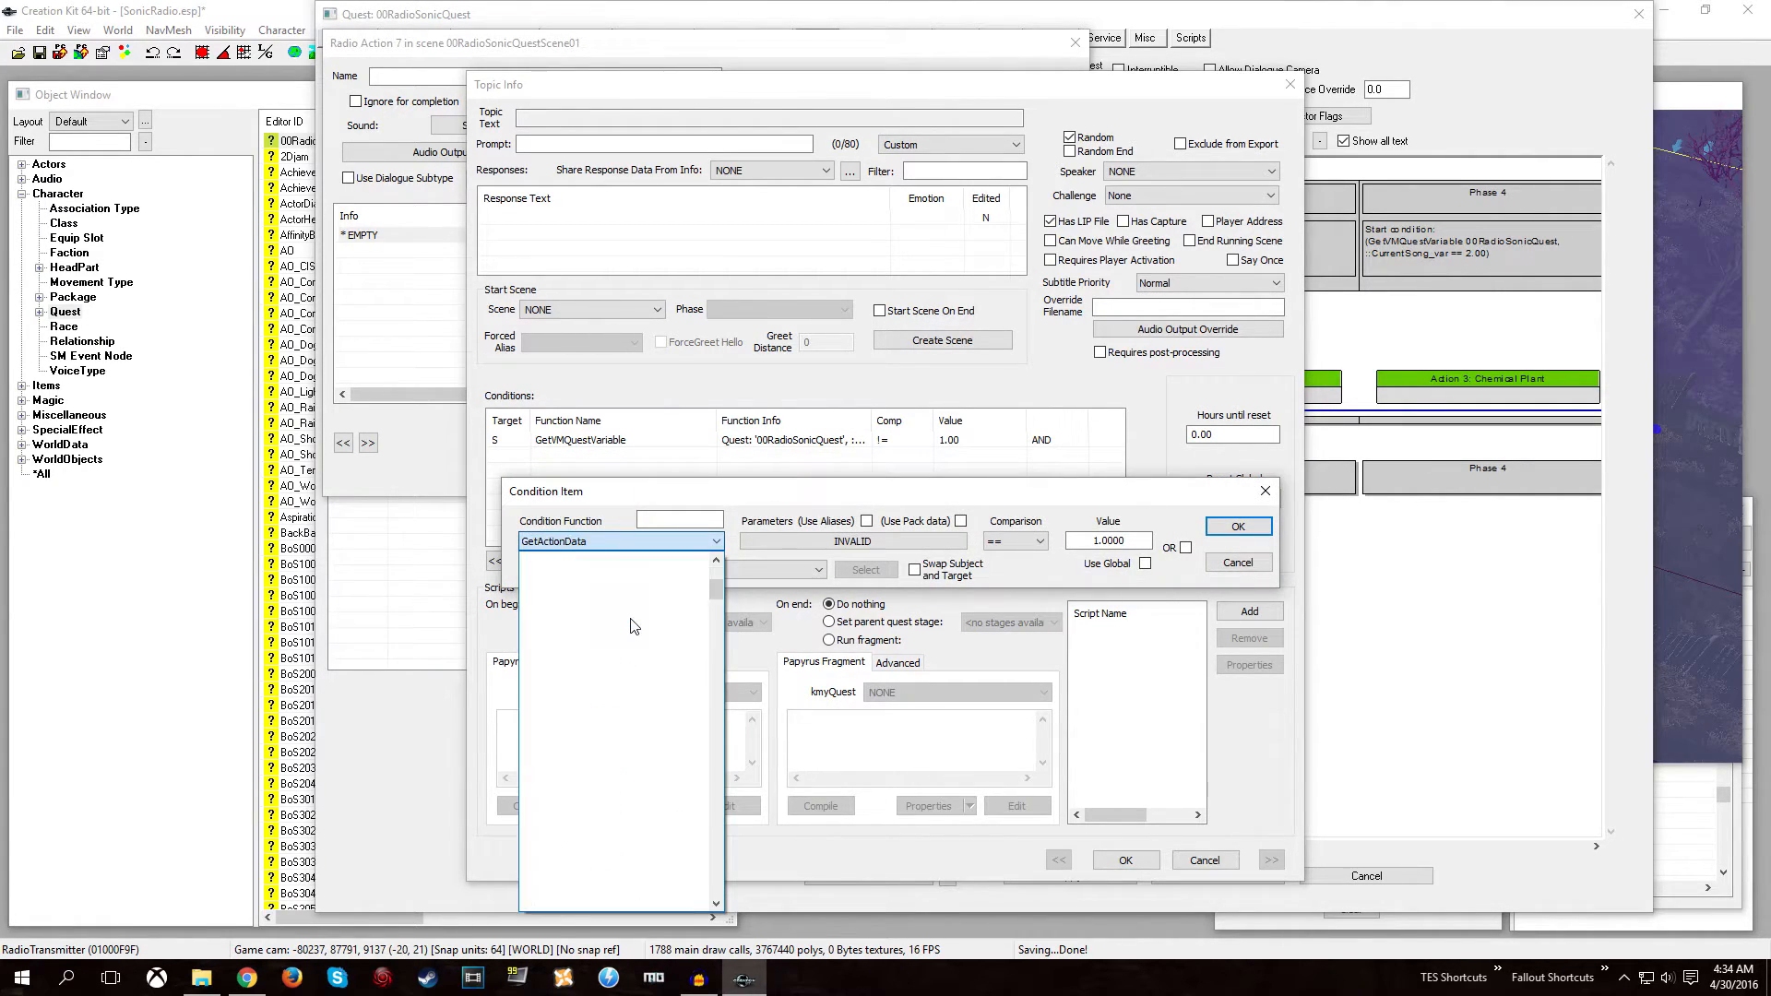
type("m")
key("Return")
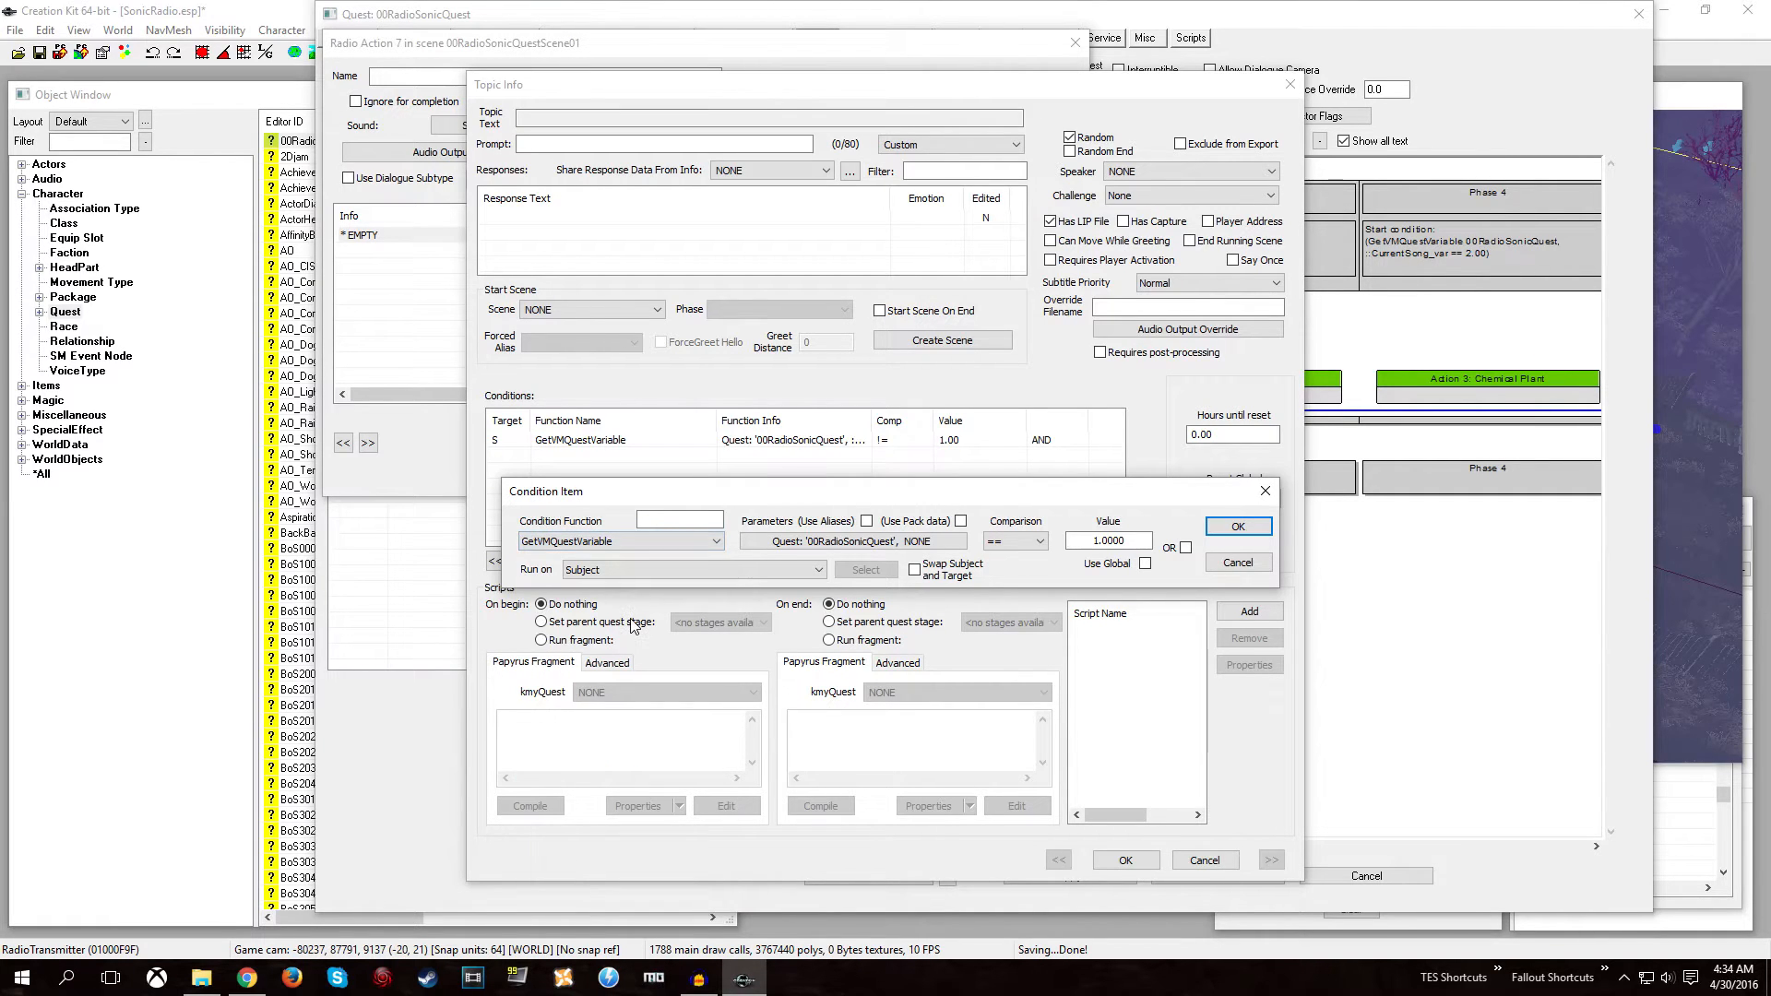
left_click(790, 541)
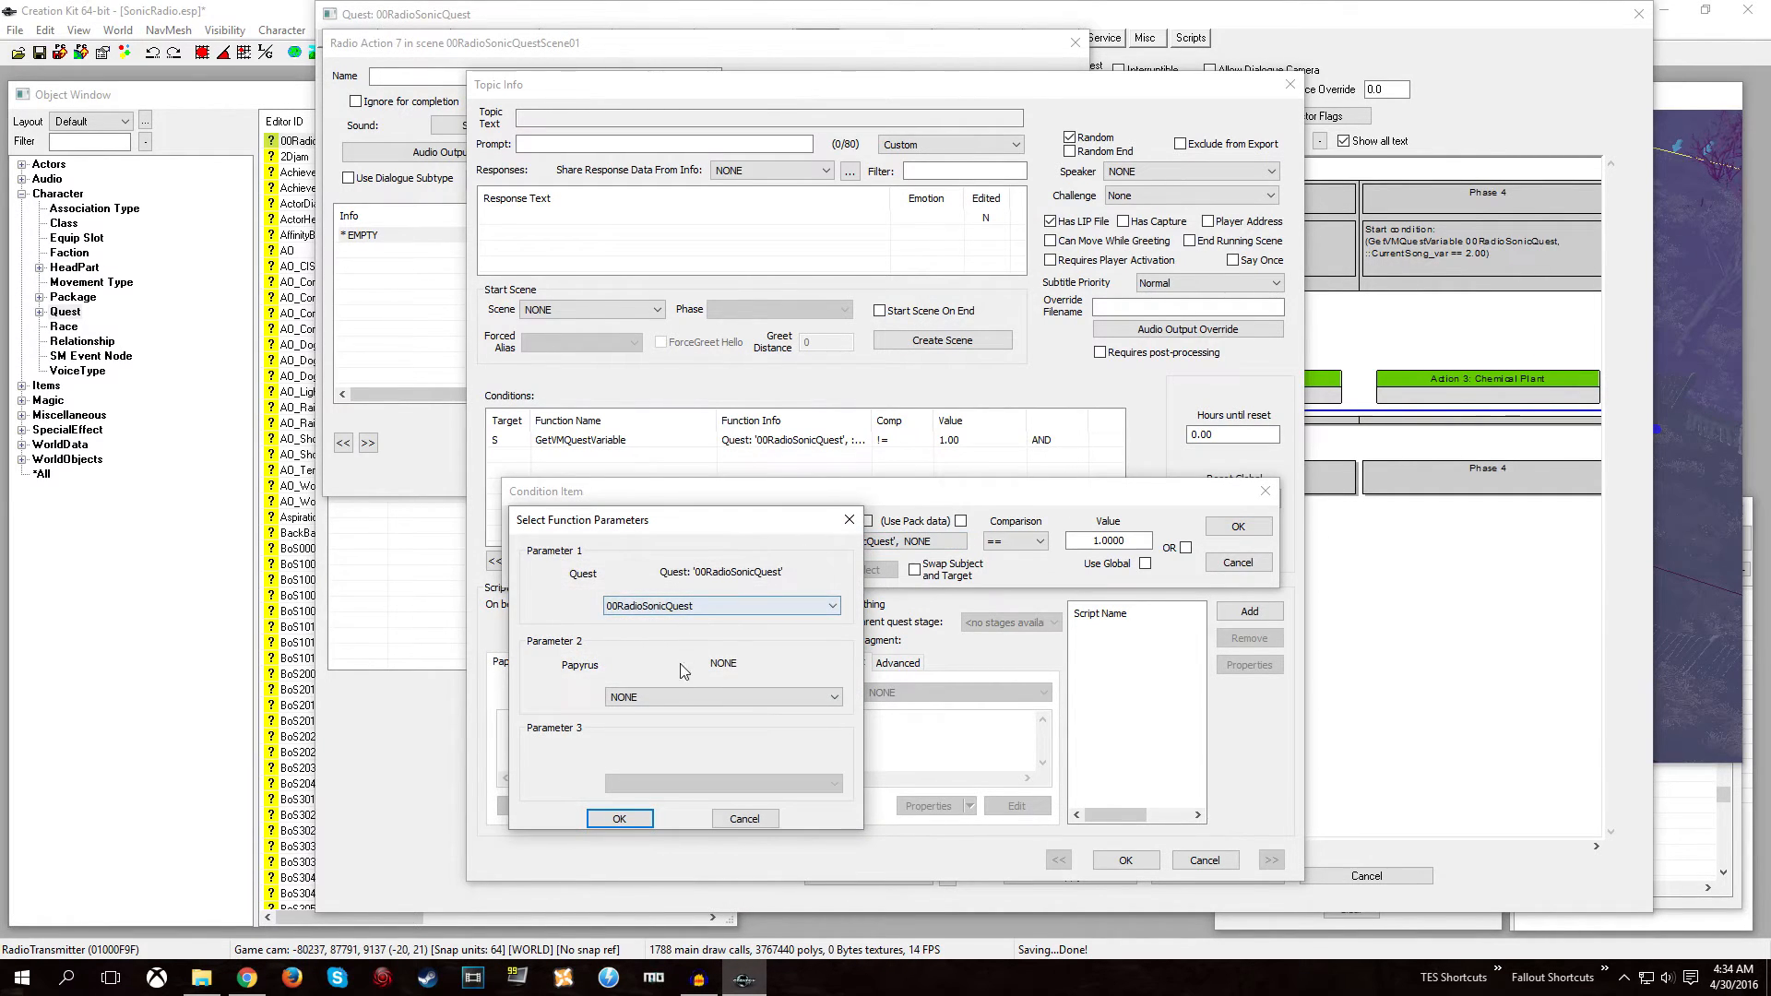
left_click(679, 696)
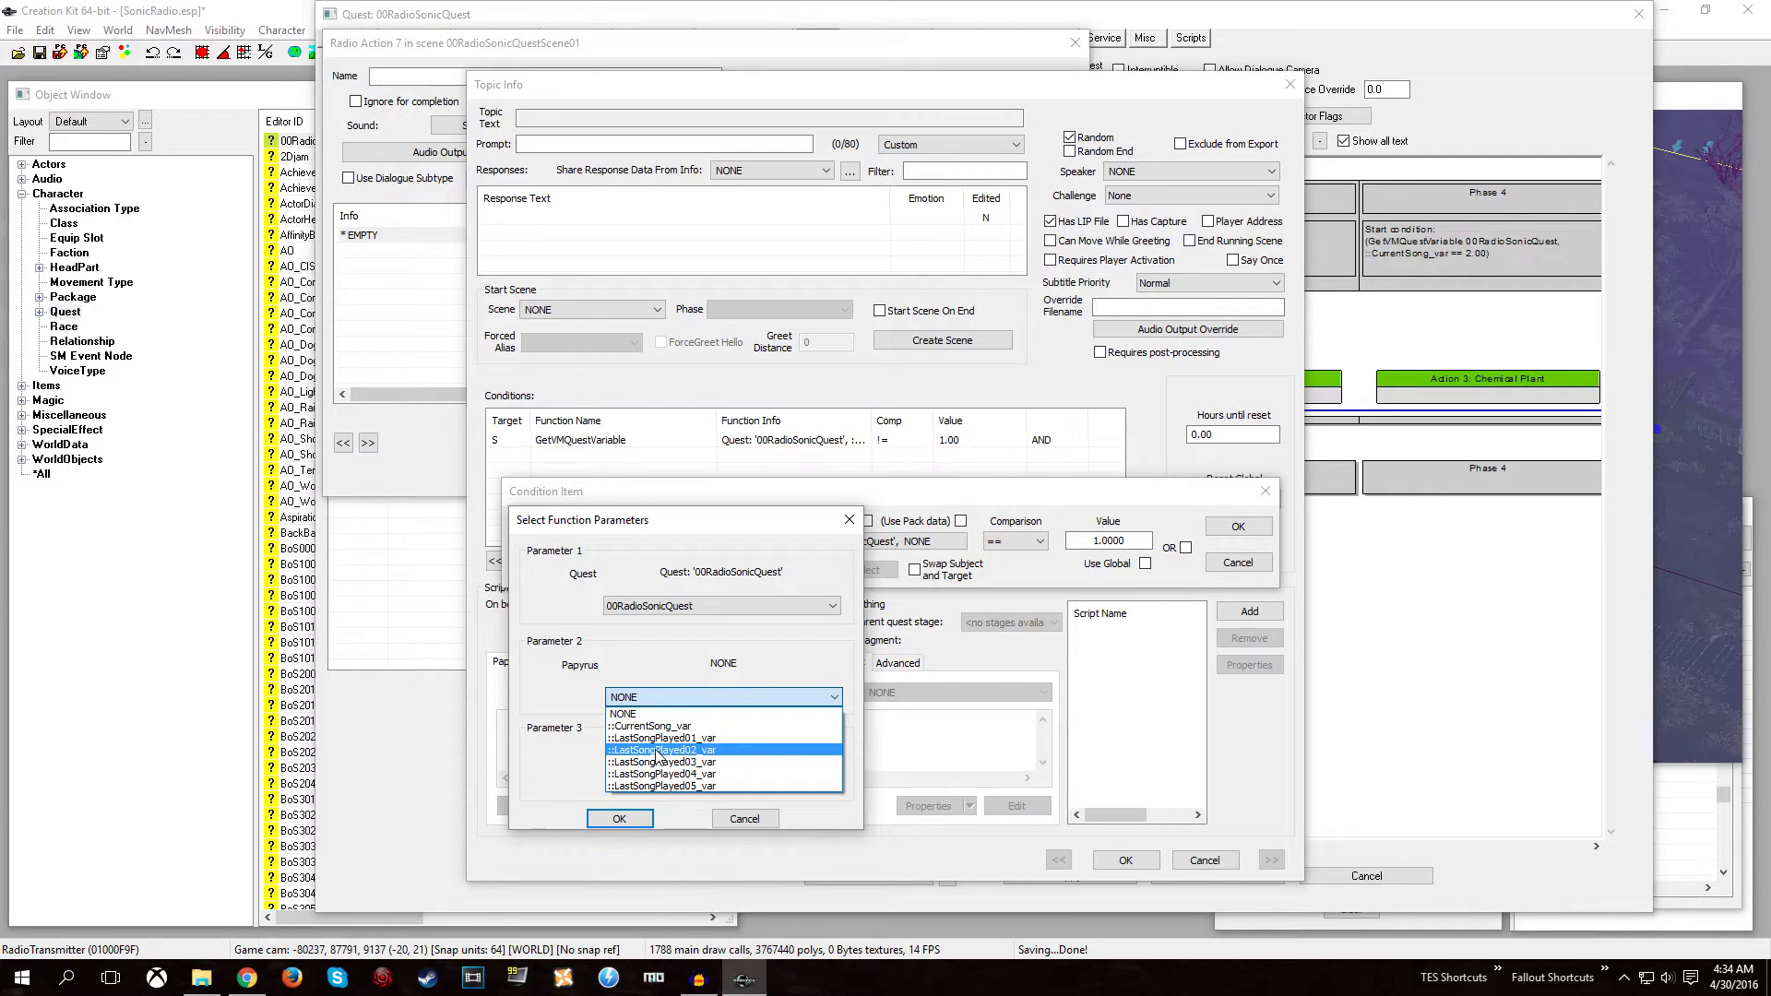
left_click(649, 751)
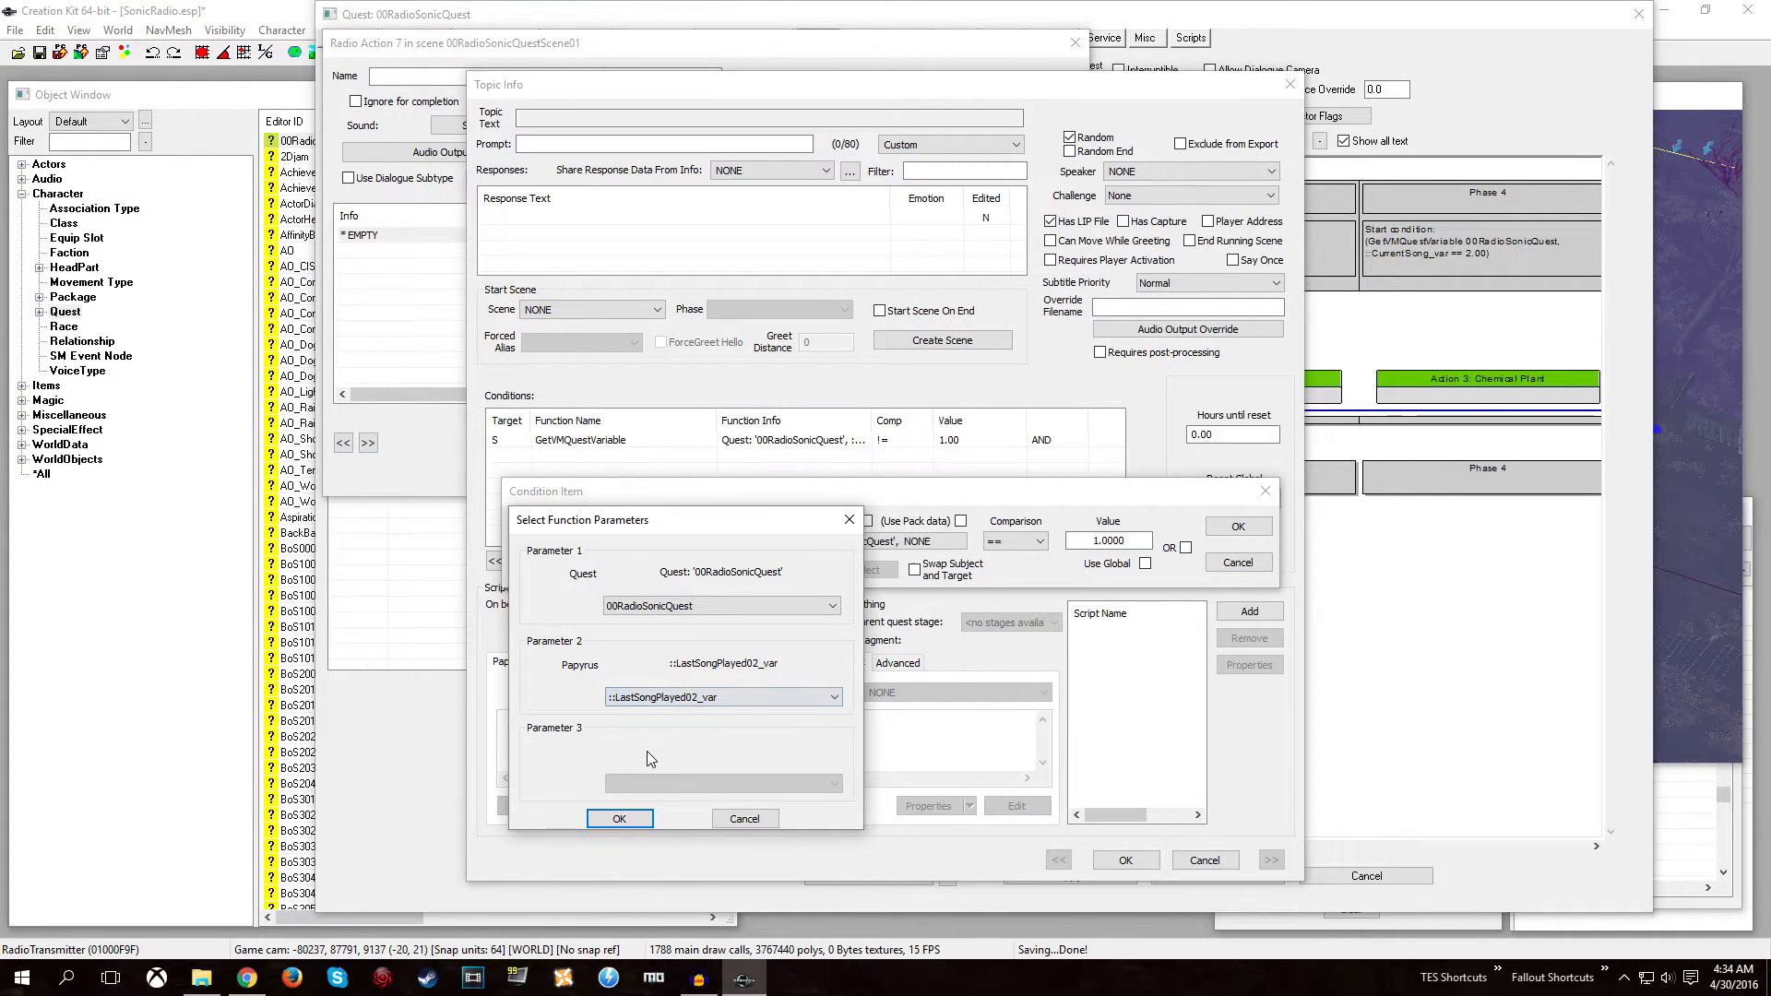
left_click(619, 818)
left_click(1015, 541)
left_click(1006, 564)
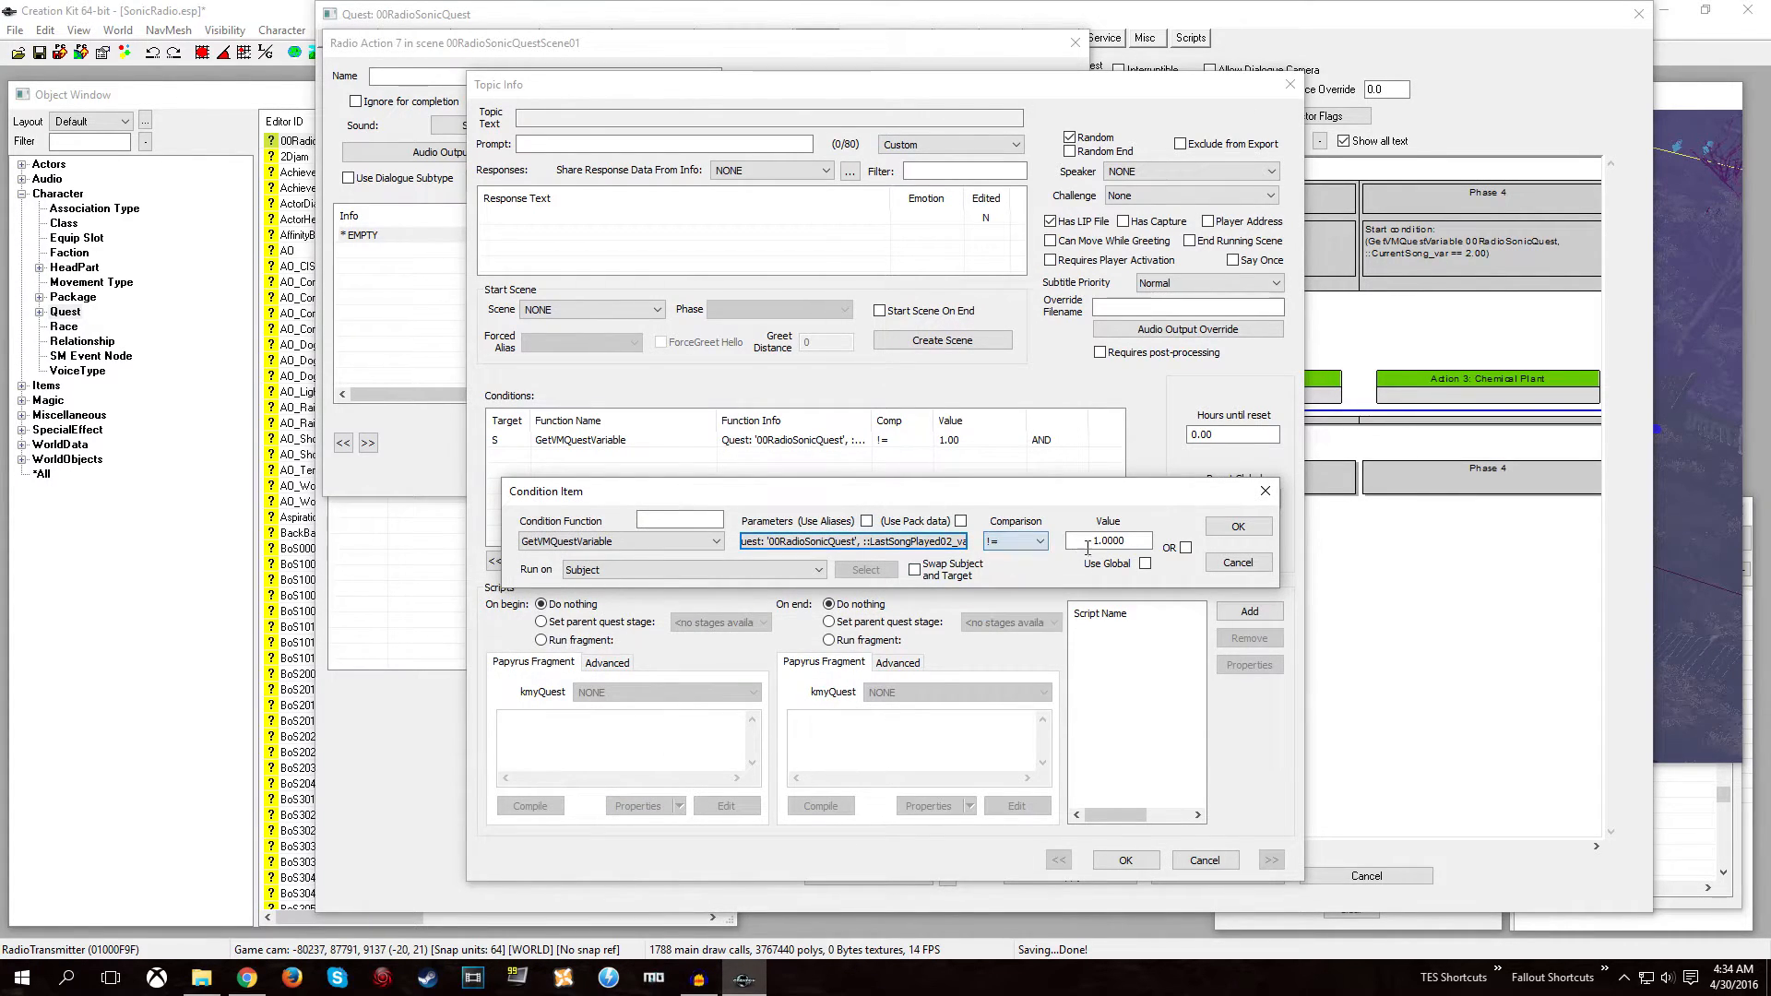
left_click(1238, 526)
left_click(916, 504)
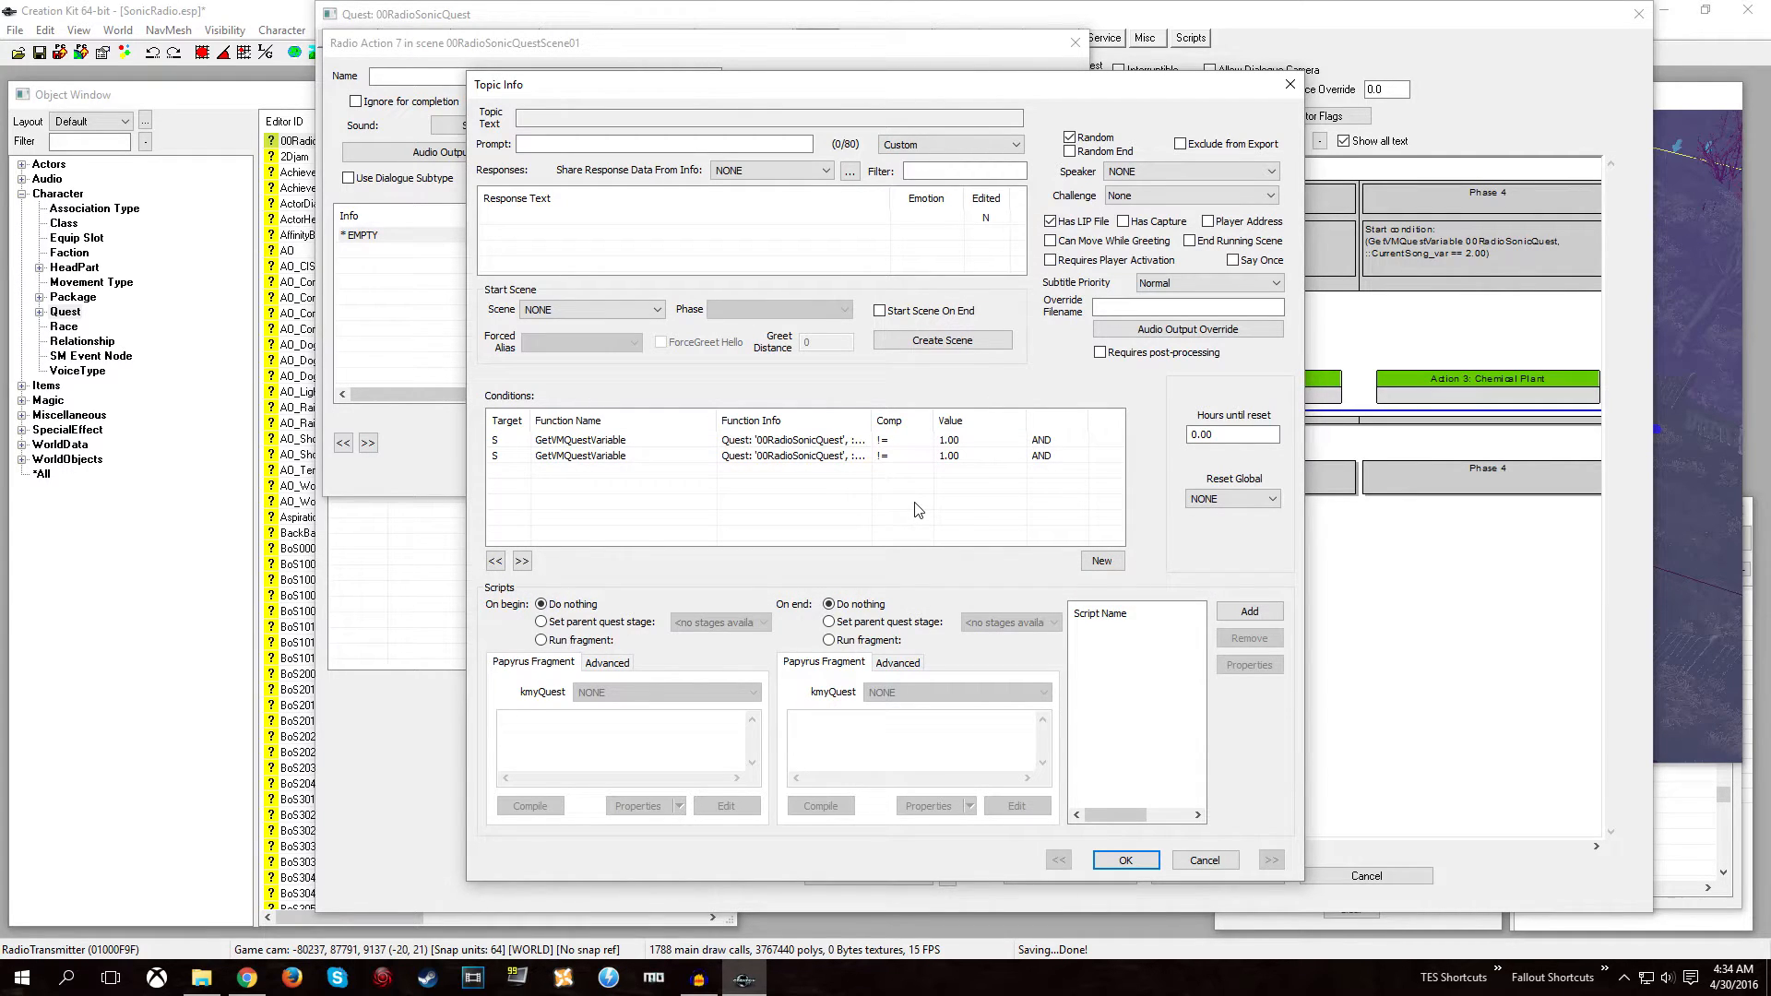
left_click_drag(883, 419, 956, 421)
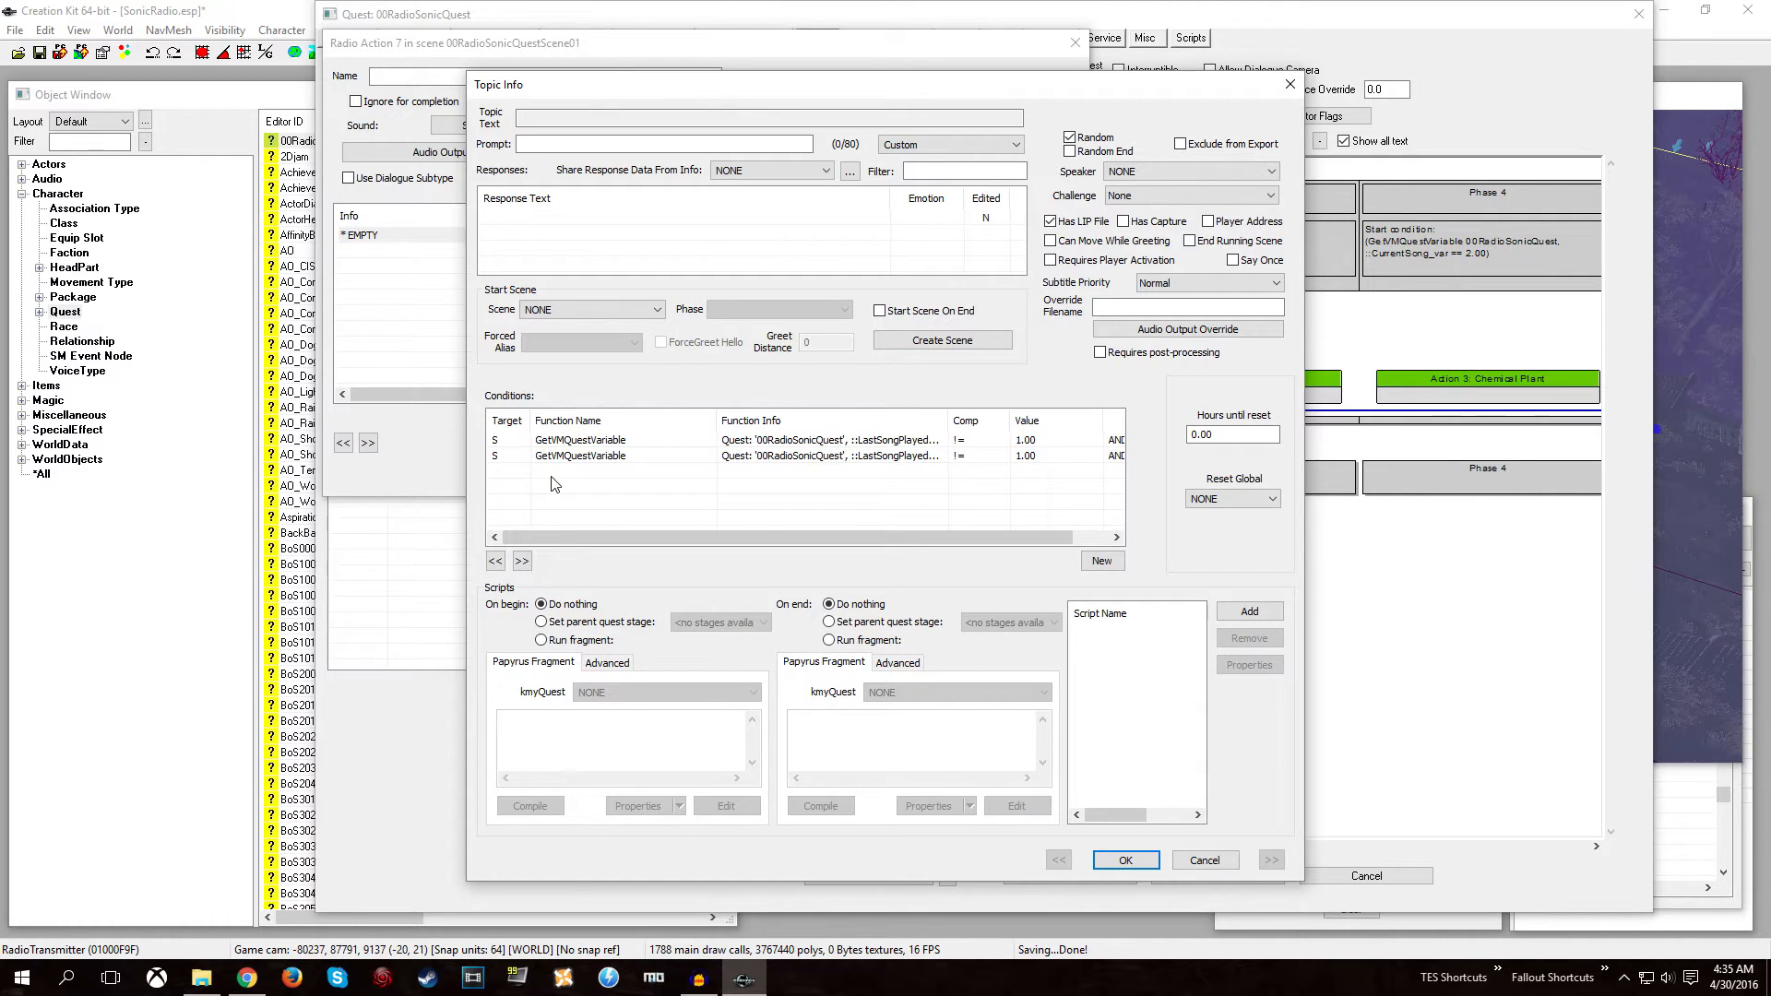
left_click_drag(1011, 420, 1031, 418)
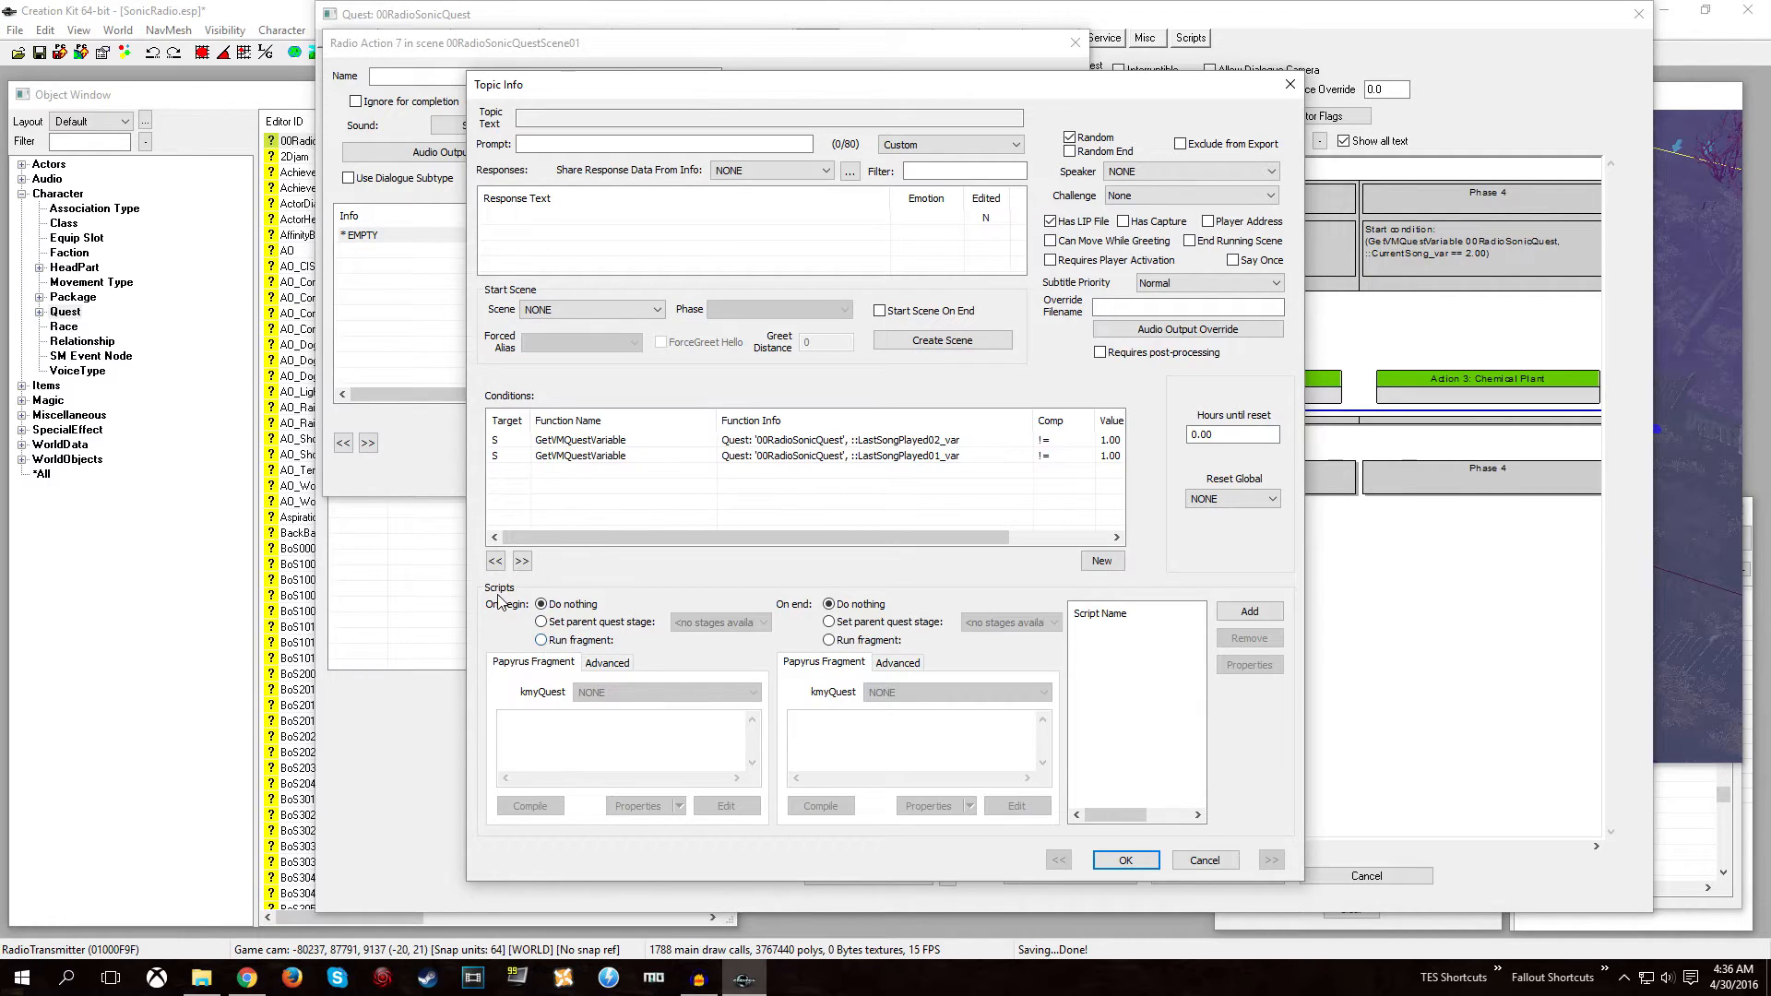
Enable an On begin script fragment with kmyQuest set to _RadioSonicQuestScript and enter kmyquest.CurrentSong = 1.
left_click(541, 640)
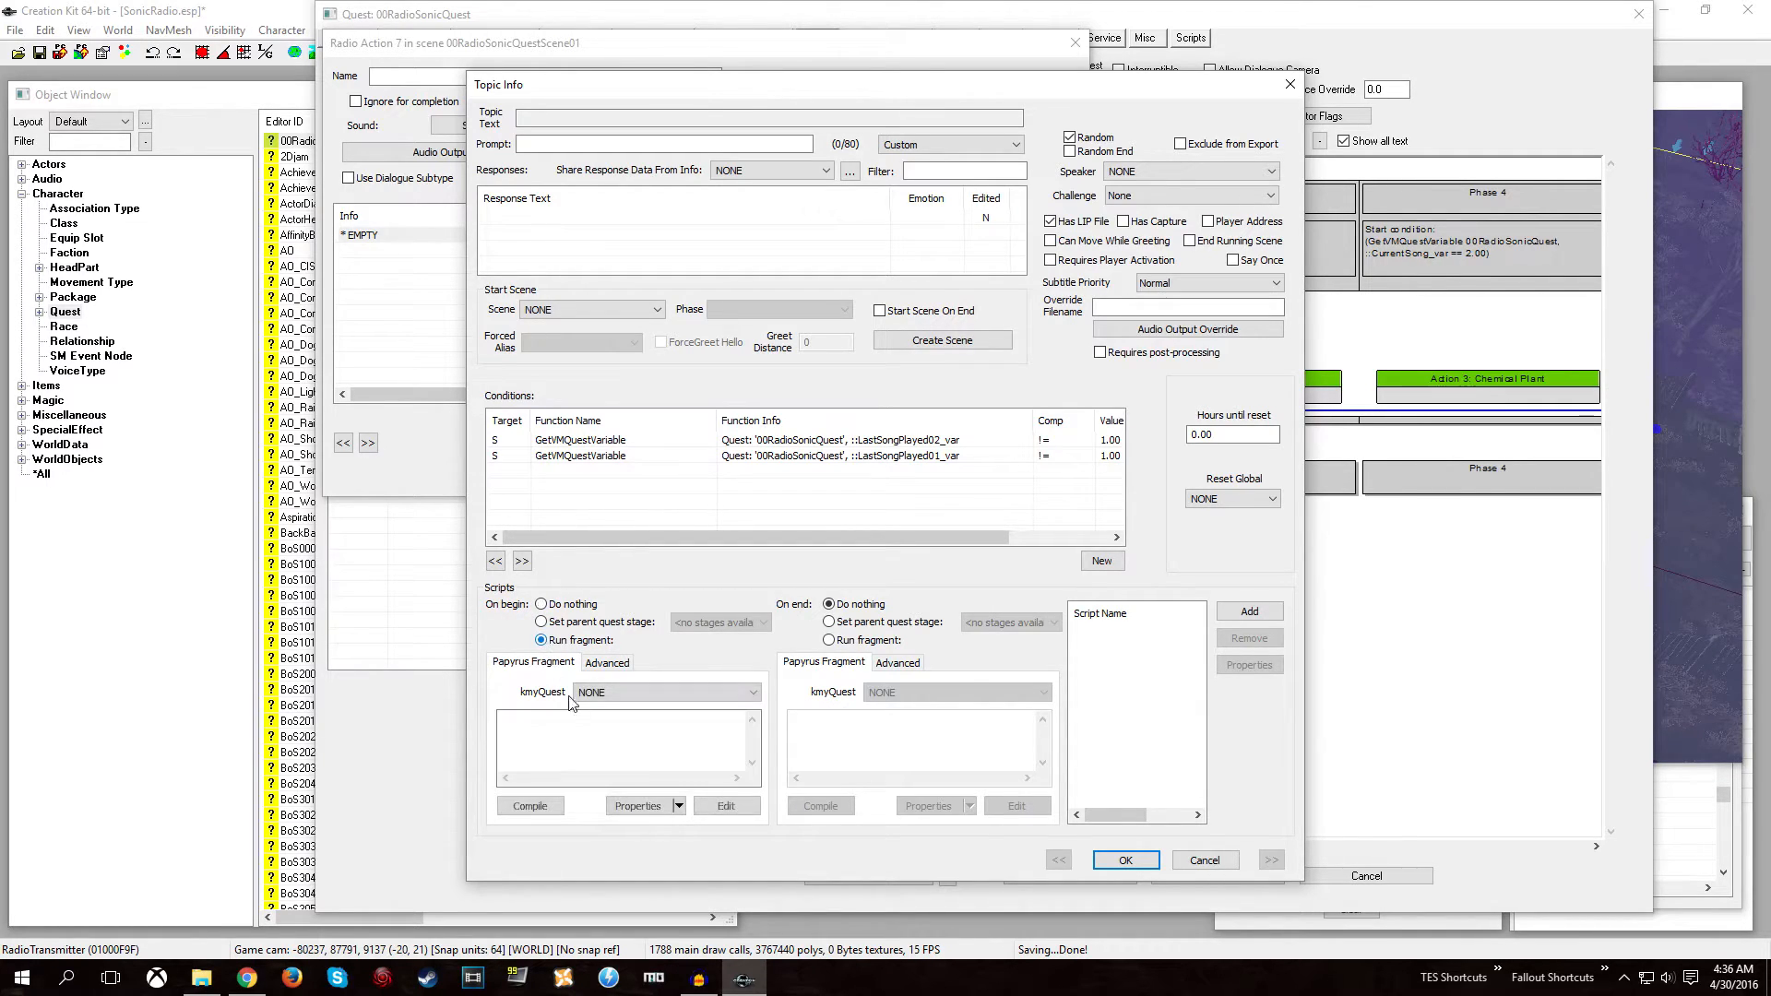
left_click(595, 693)
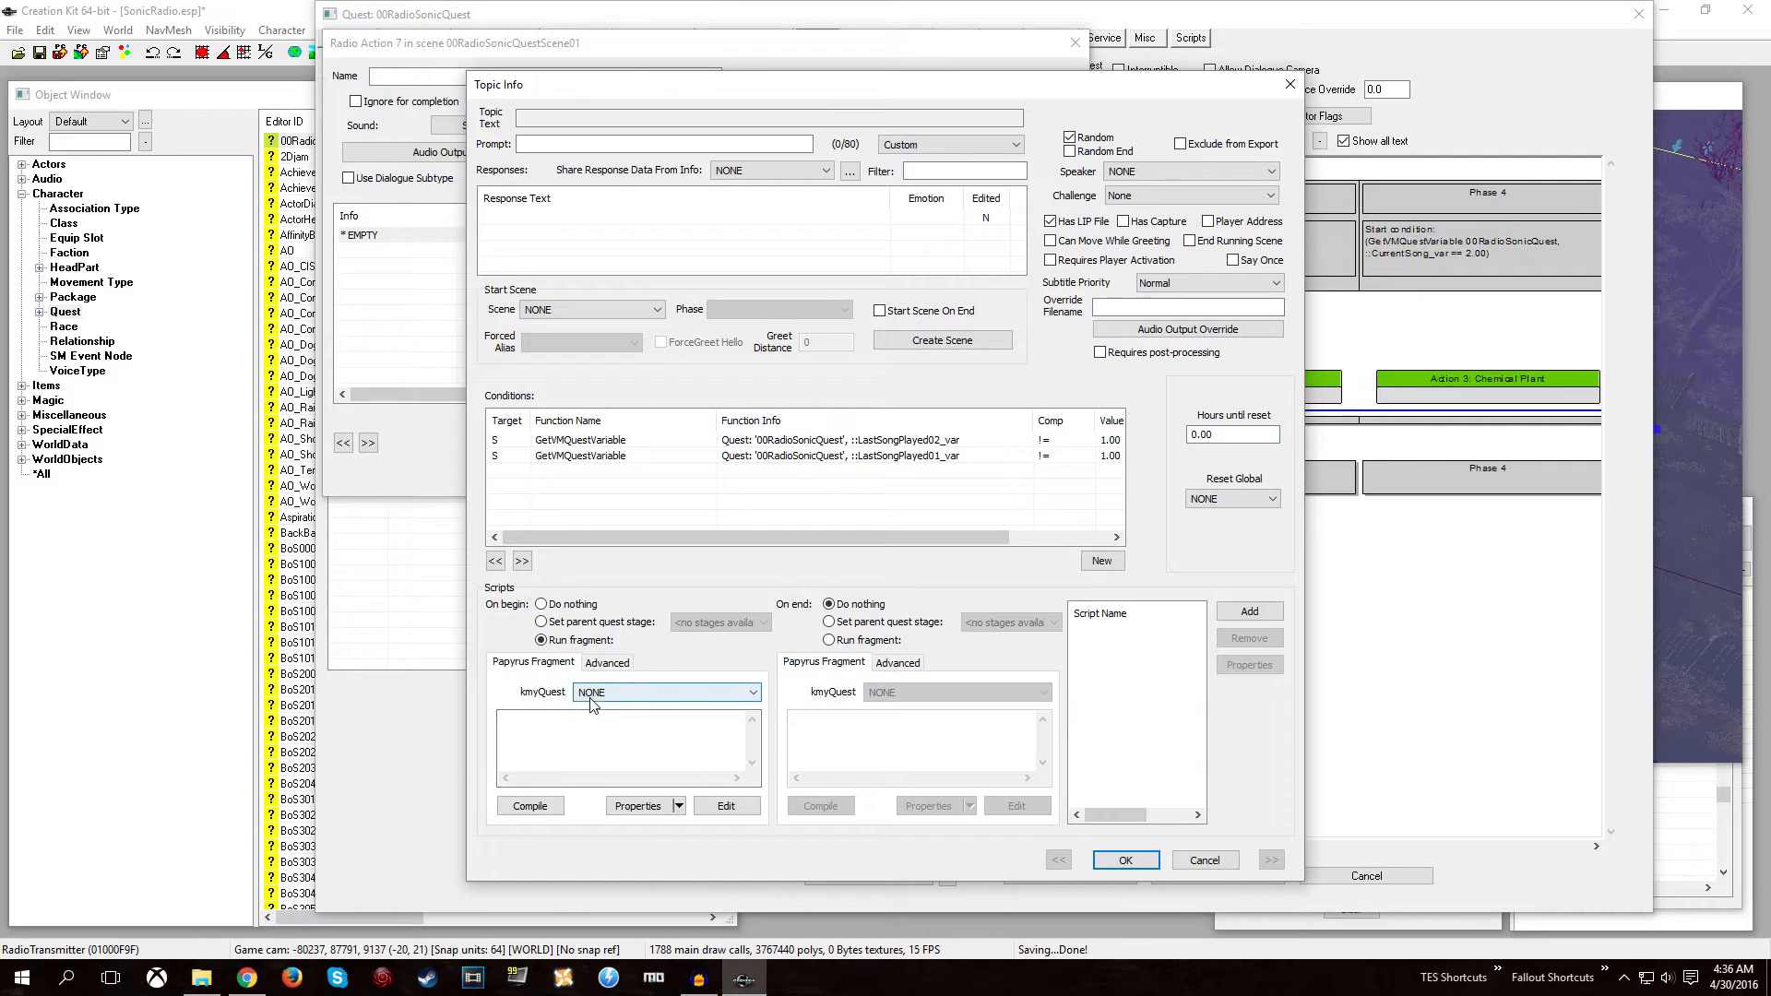
left_click(601, 721)
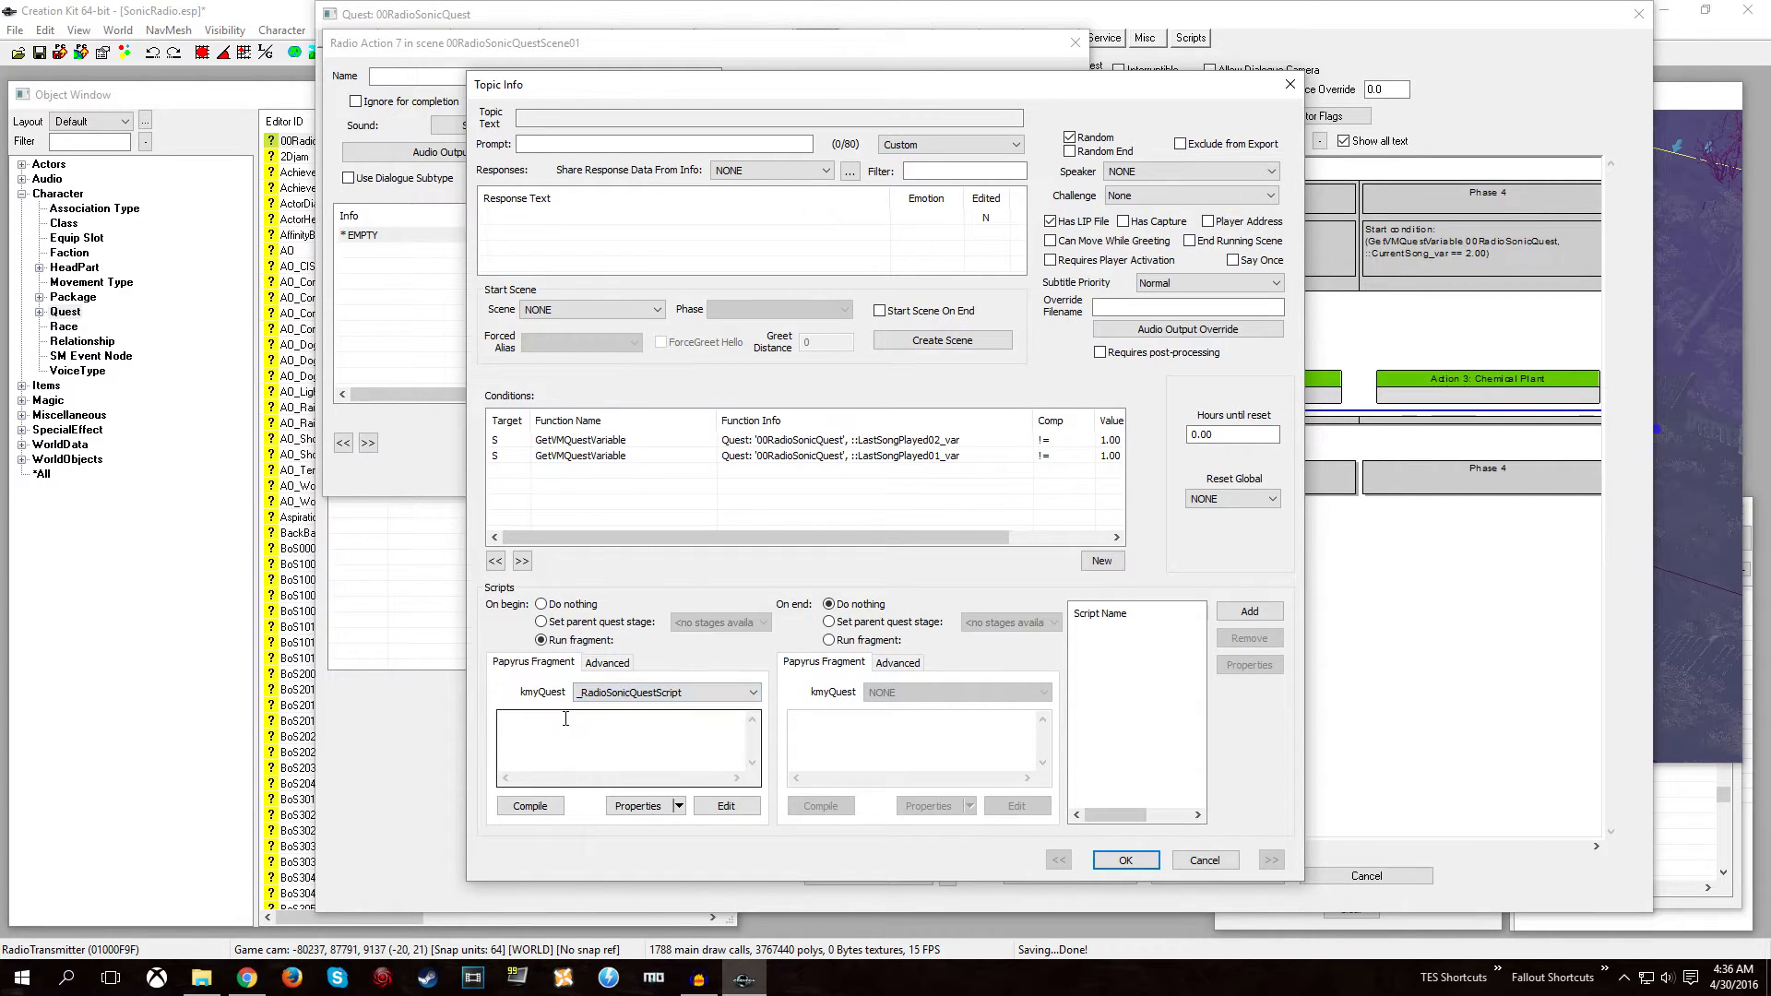
left_click(555, 724)
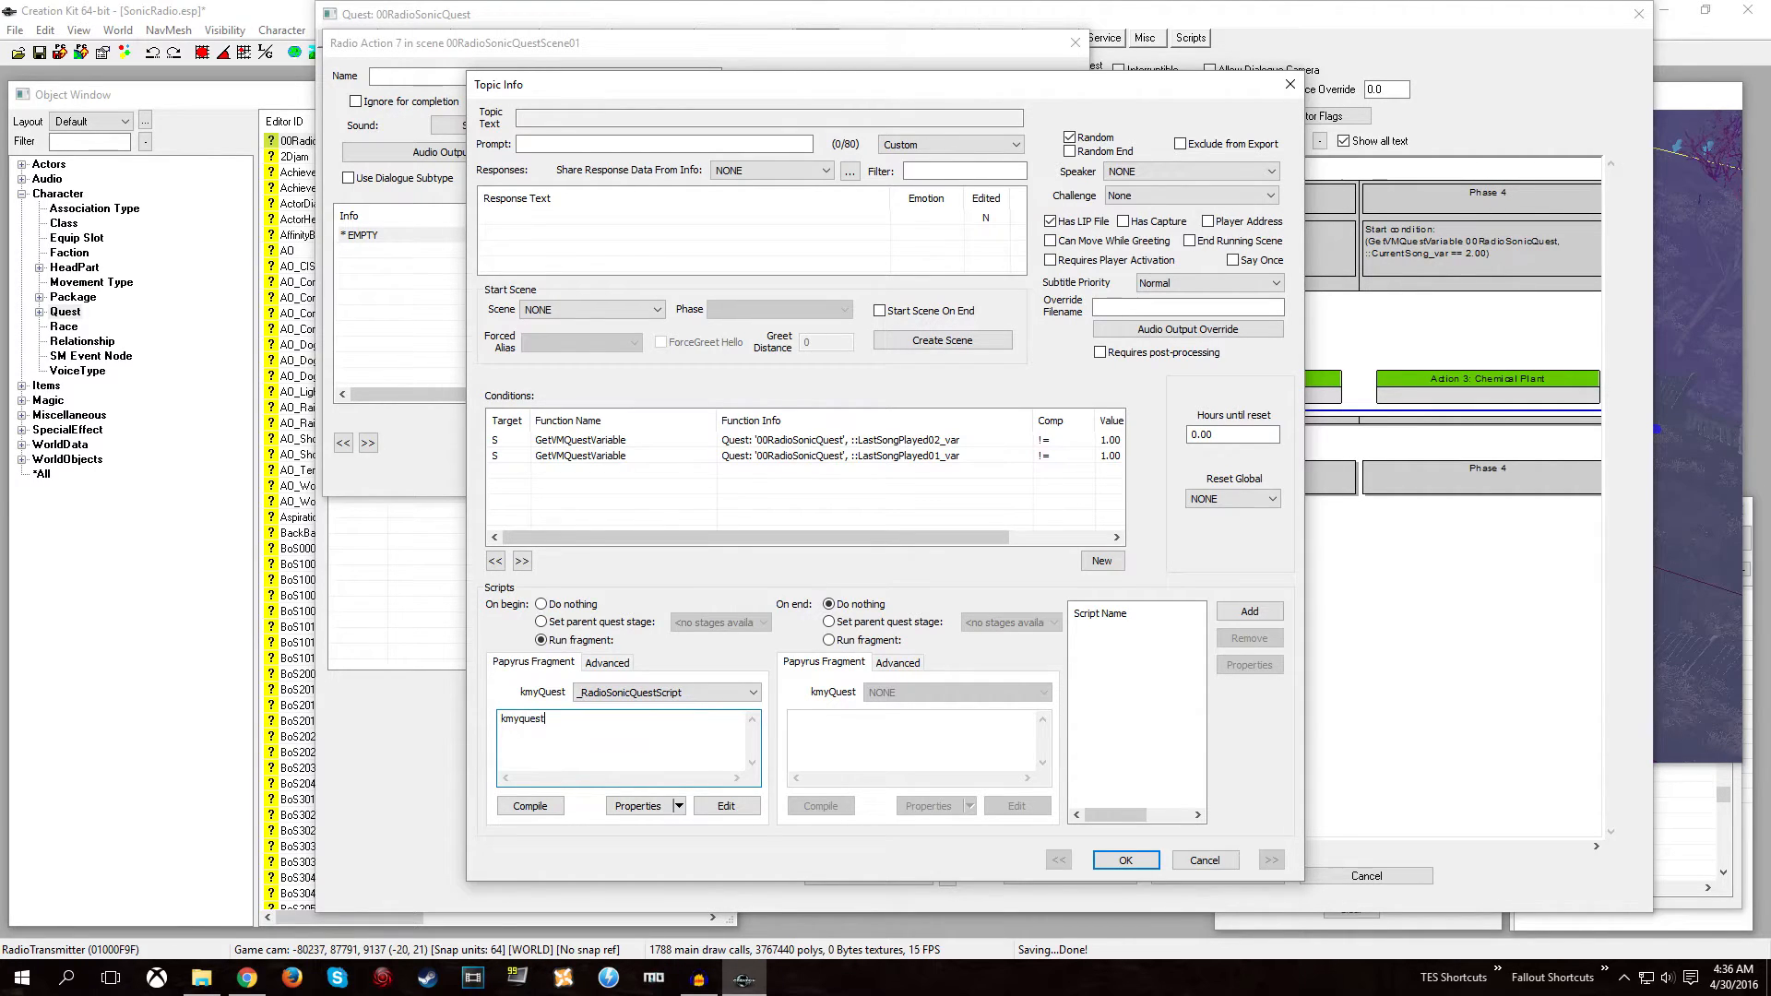
type("kmyquest.Cuirr")
key("BackSpace")
type("1")
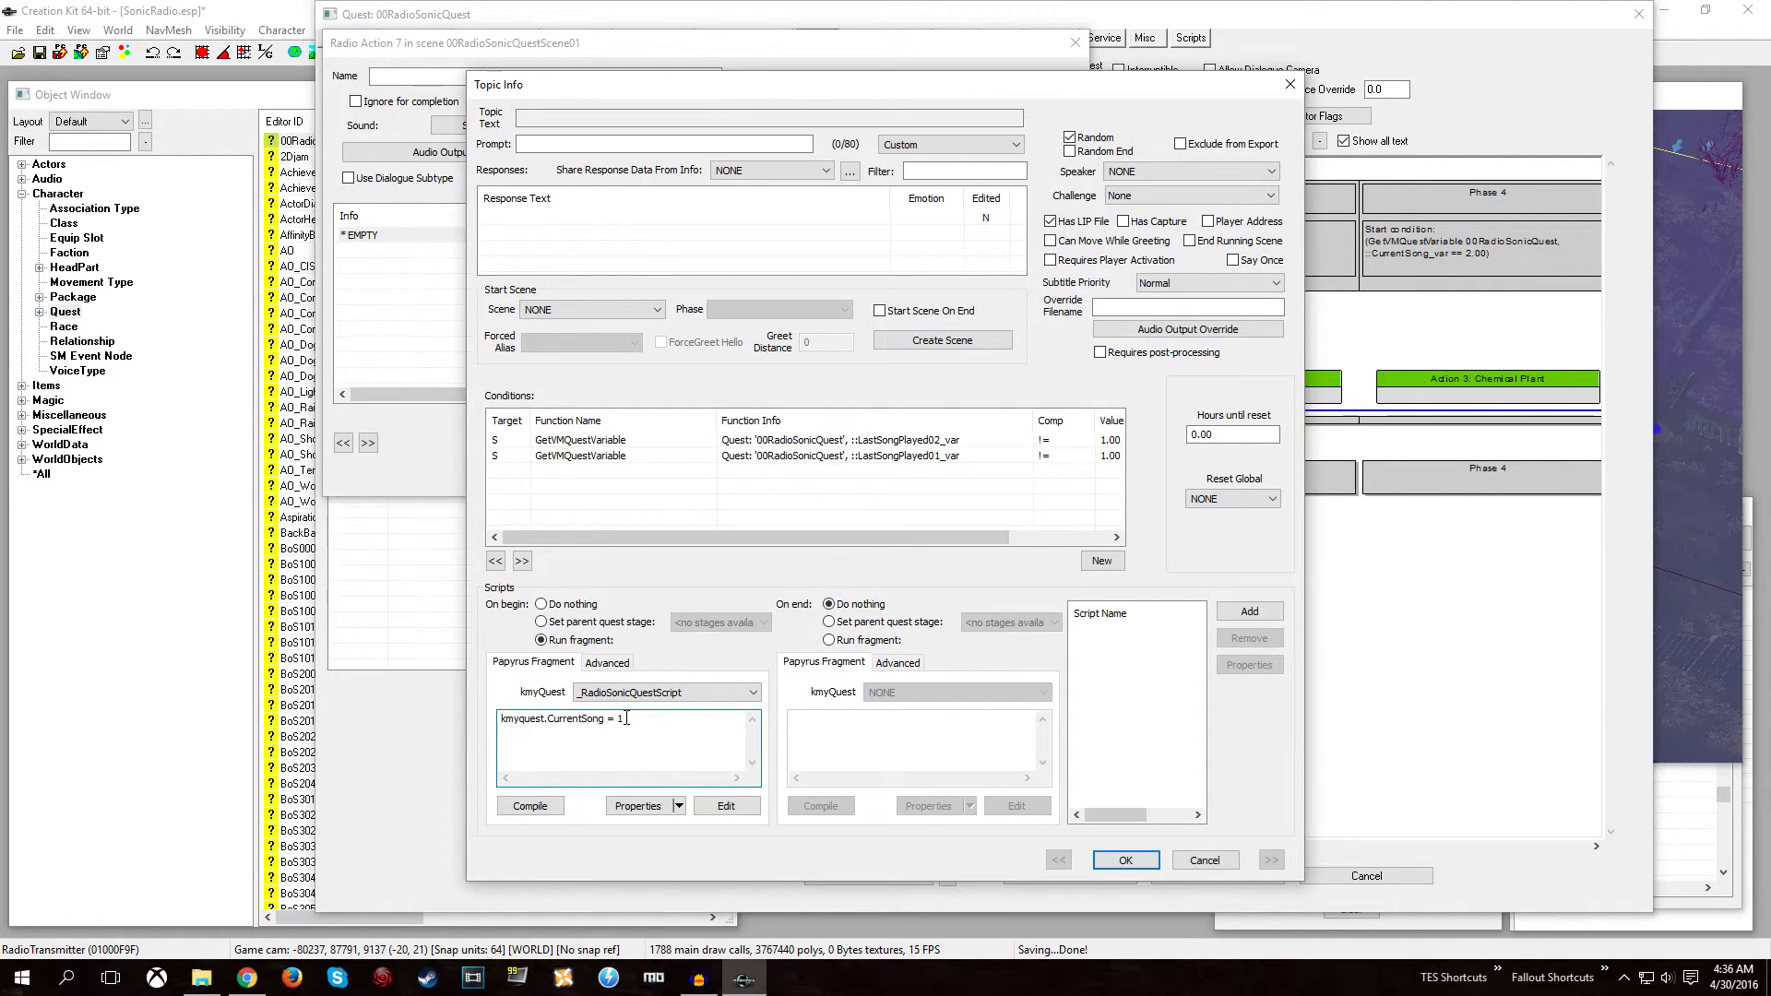
Add the line kmyquest.UpdateRadio() to the On begin fragment, compile it, and accept the topic info.
type("k")
type("myq")
type("uest.")
type("UPd")
type("dateRadio(")
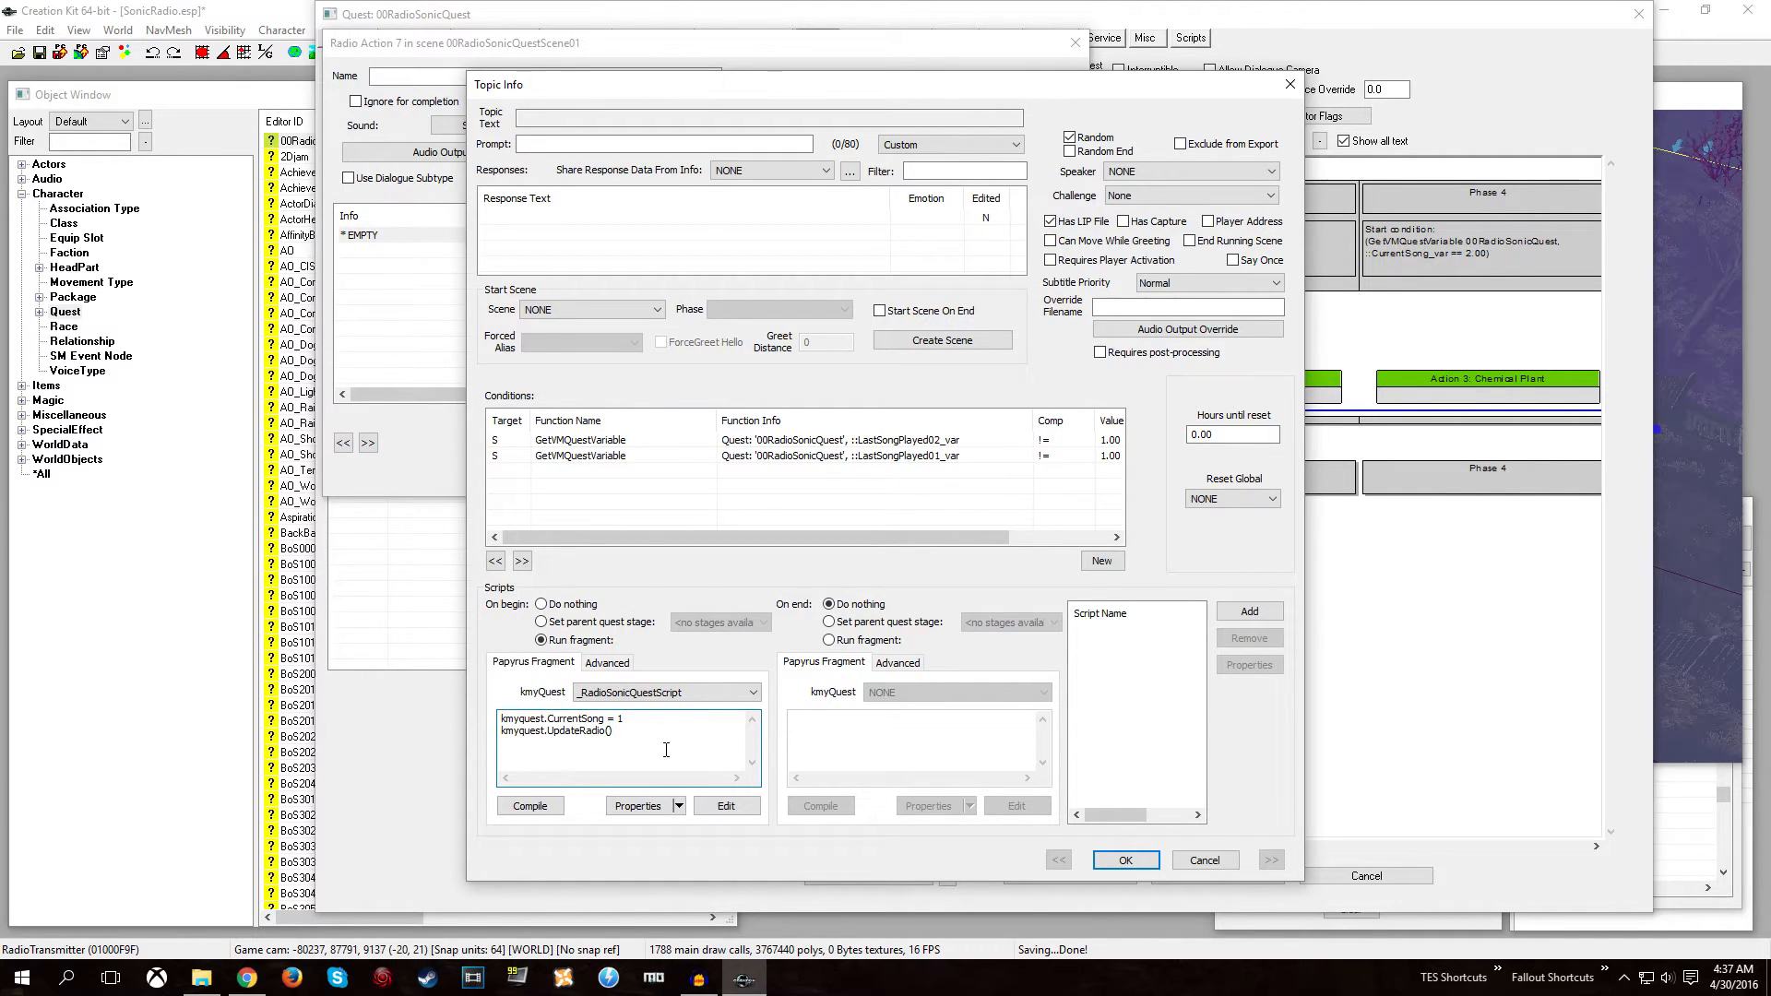
left_click(530, 812)
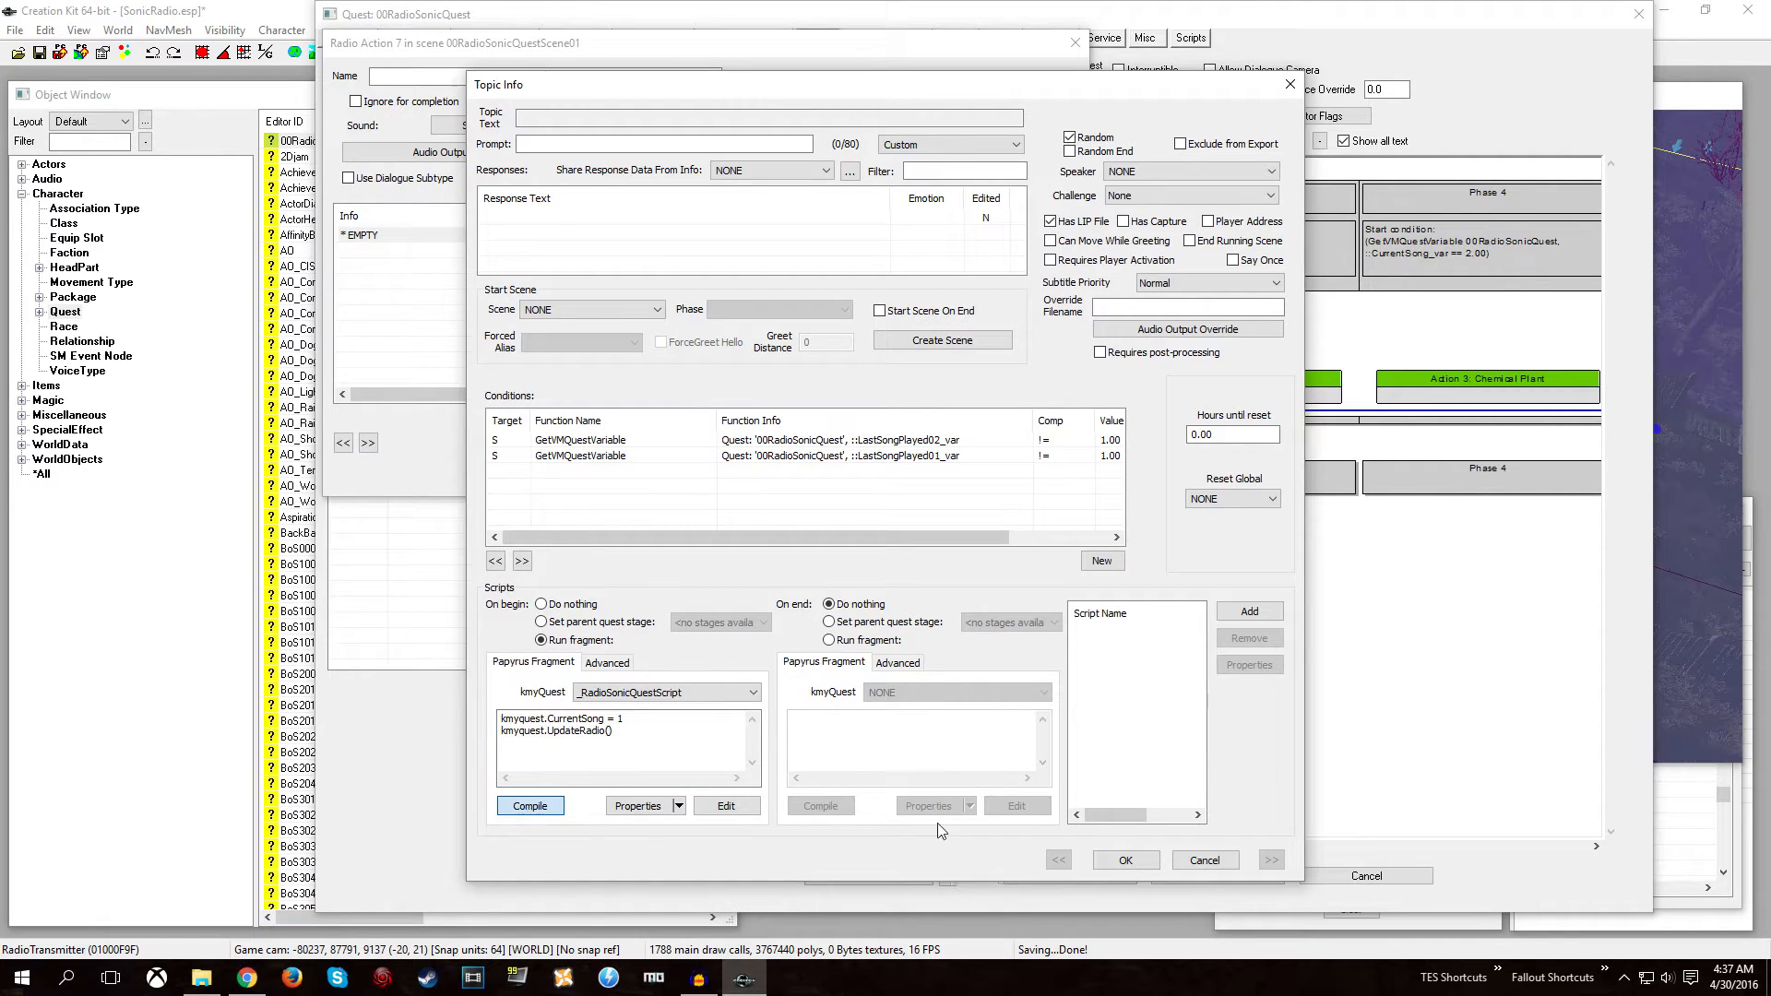
left_click(1127, 863)
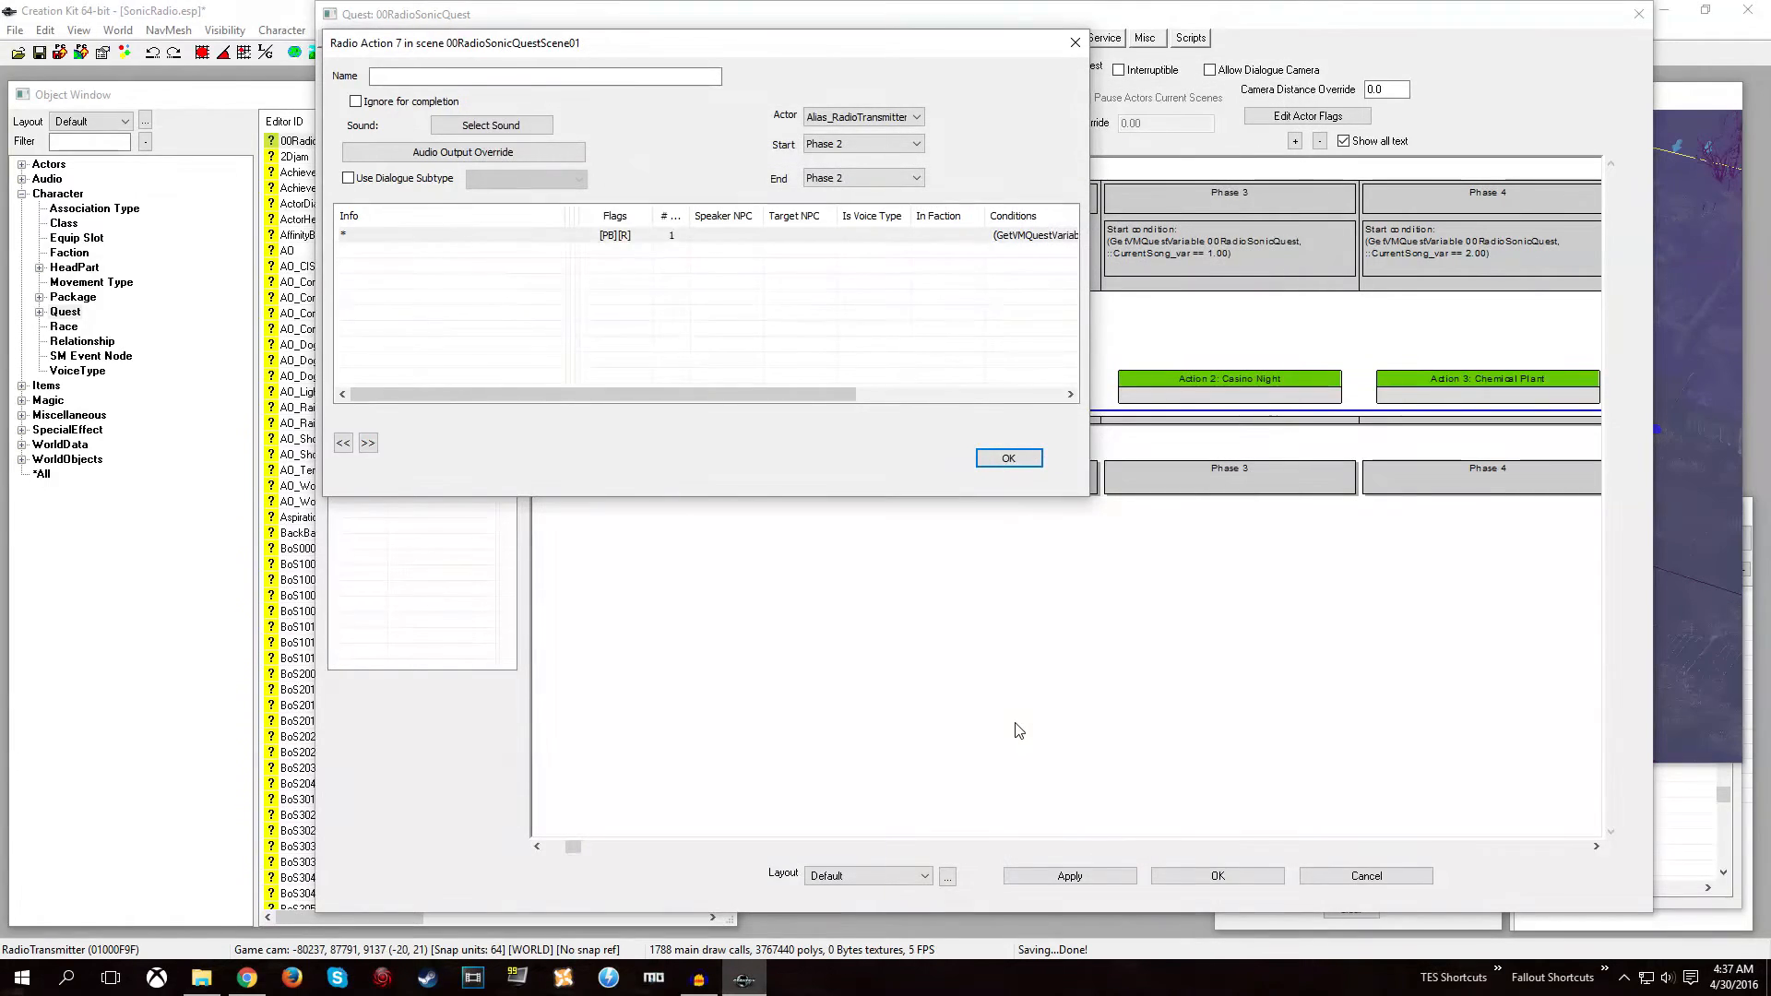
Add a second info with an empty response to Radio Action 7 and mark it as Random.
right_click(359, 265)
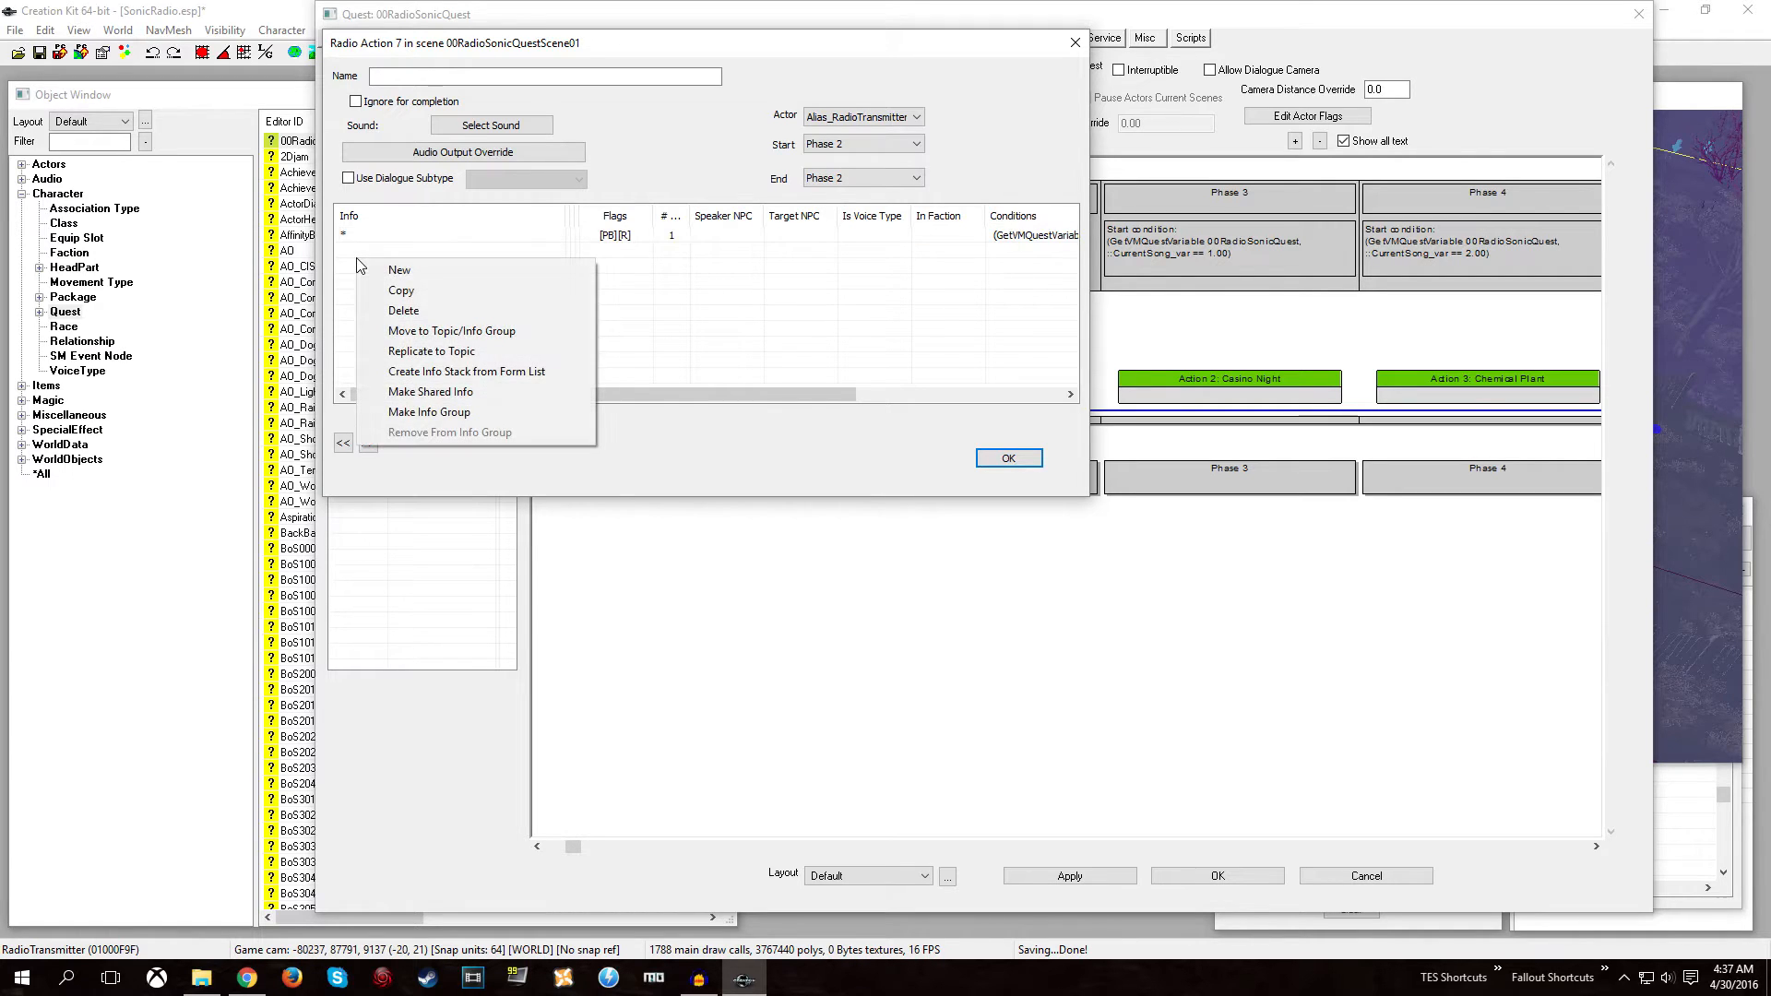
left_click(356, 239)
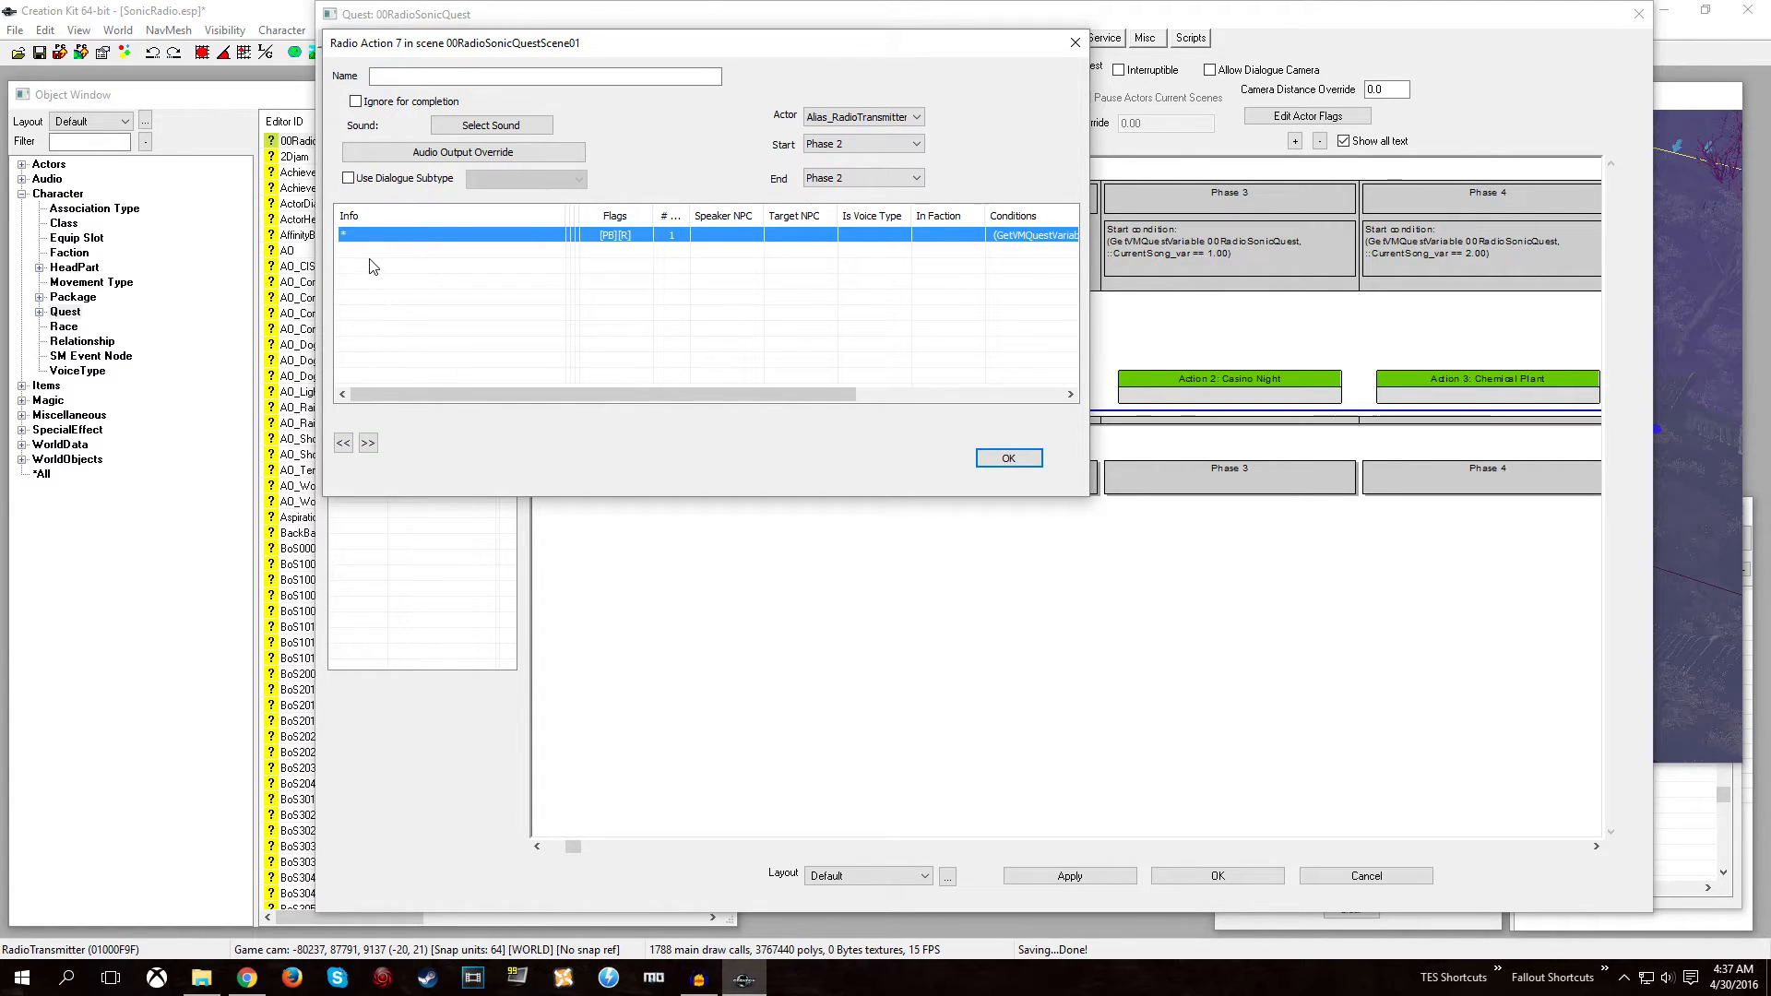
left_click(366, 265)
right_click(360, 265)
left_click(379, 265)
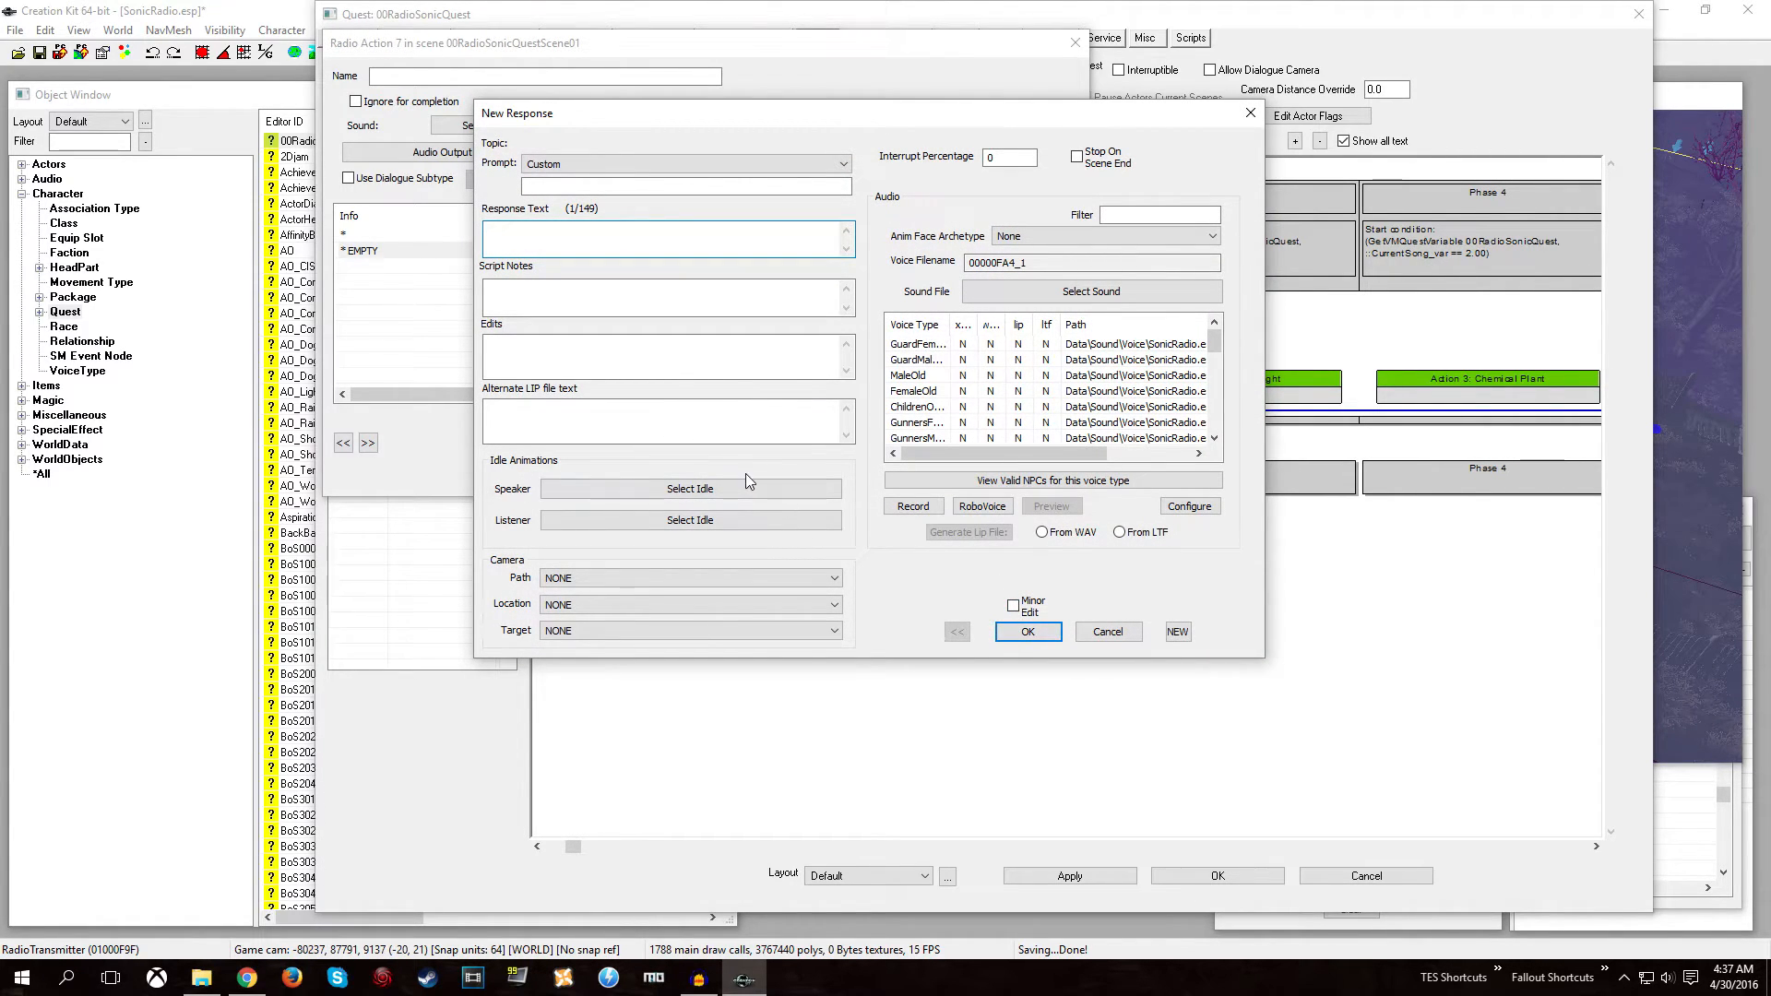
left_click(1024, 633)
left_click(1070, 137)
Add a GetVMQuestVariable condition requiring ::LastSongPlayed01_var of 00RadioSonicQuest to be != 2.
right_click(515, 446)
left_click(553, 450)
left_click(663, 522)
type("GetVMQuestVariable")
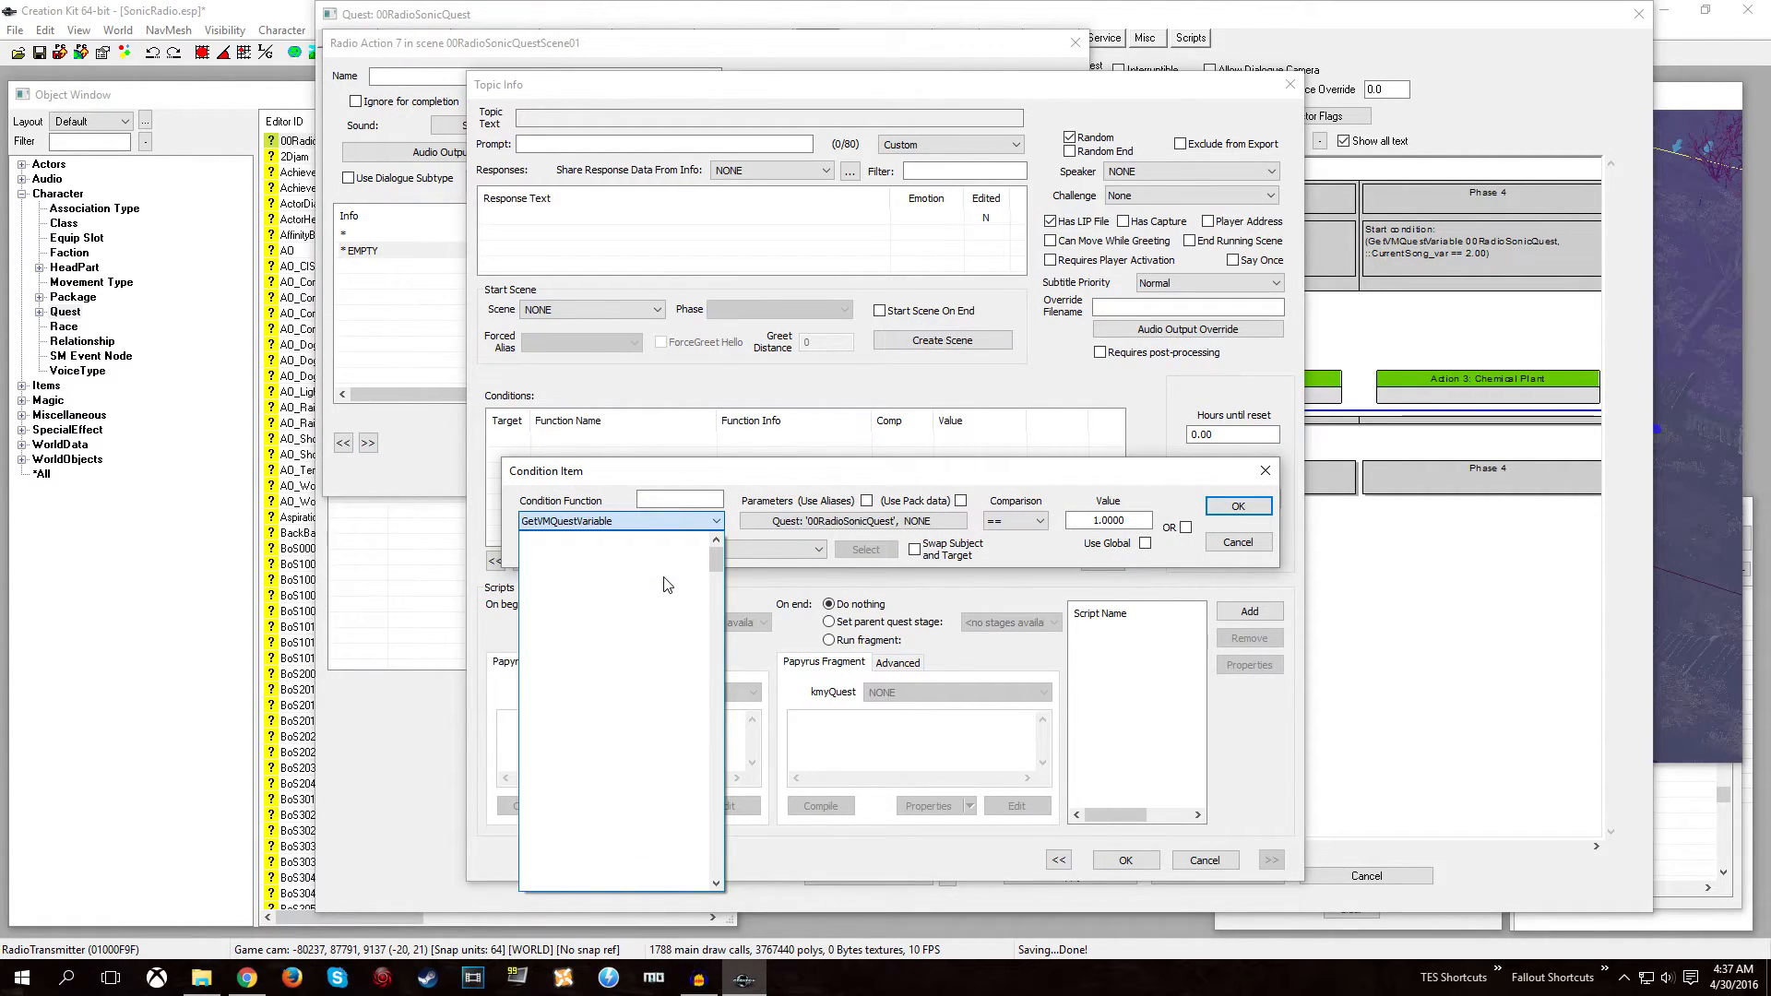
key("Return")
left_click(793, 529)
left_click(657, 679)
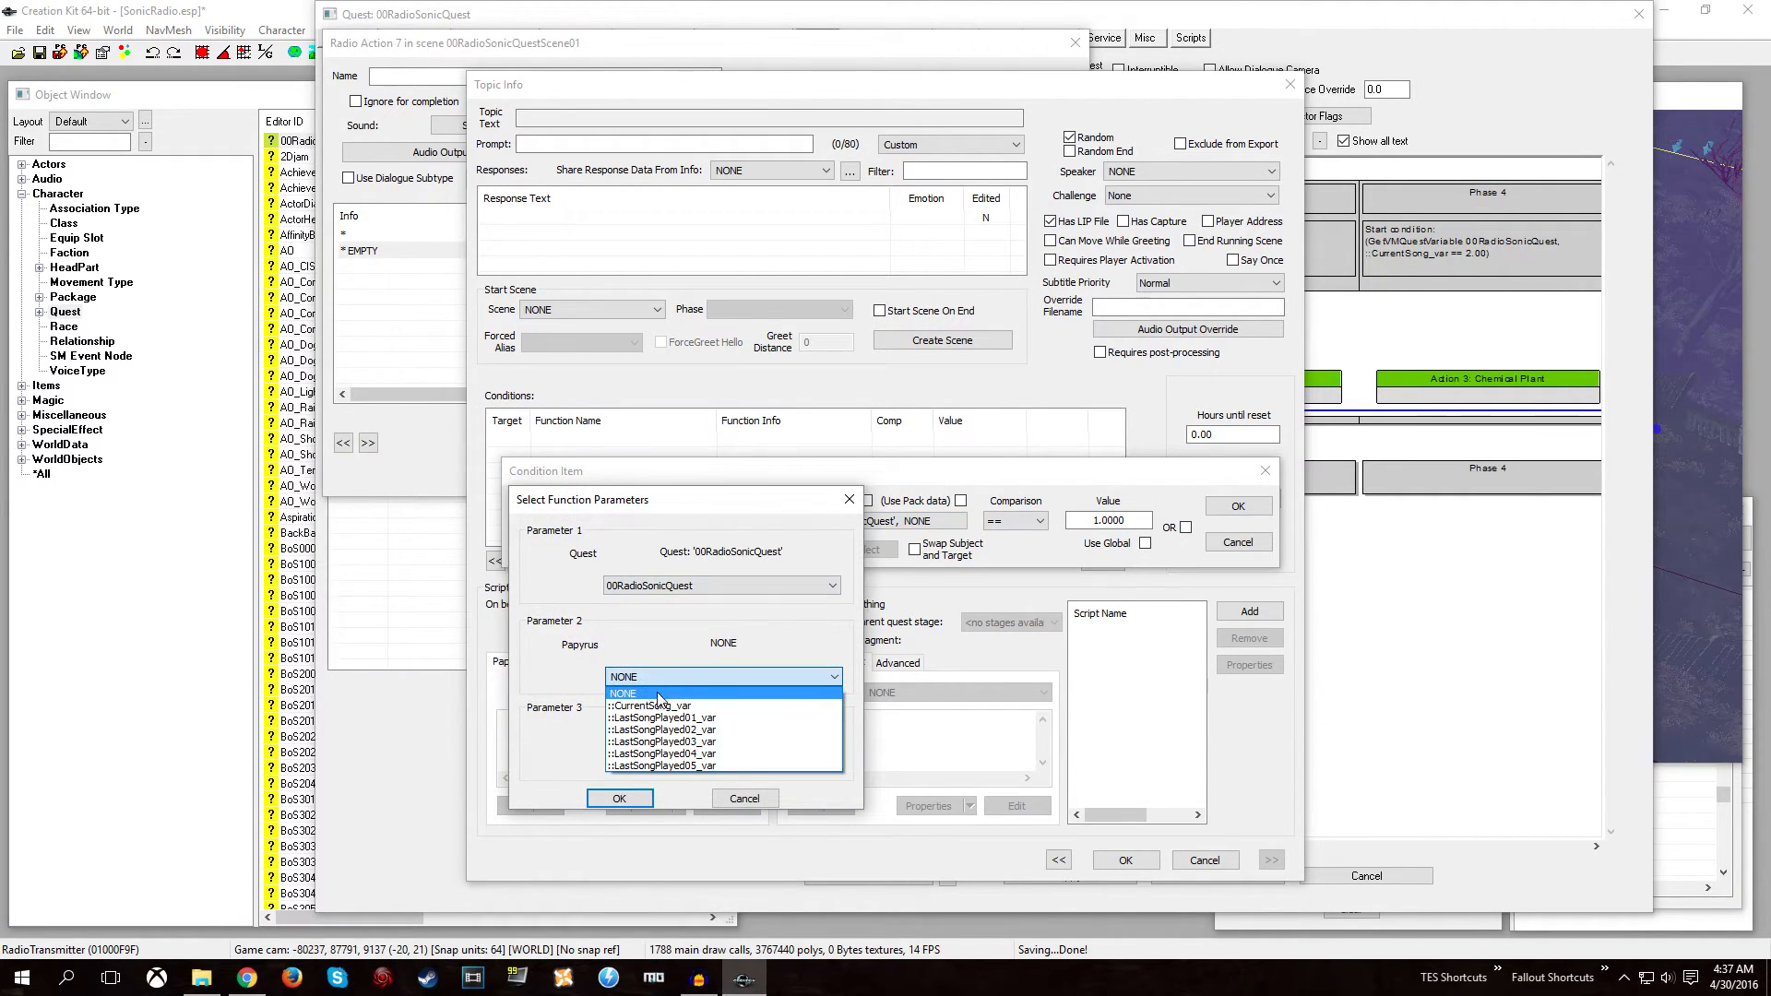
left_click(660, 717)
left_click(619, 797)
left_click(1014, 521)
left_click(1006, 549)
left_click(1101, 521)
double_click(1100, 522)
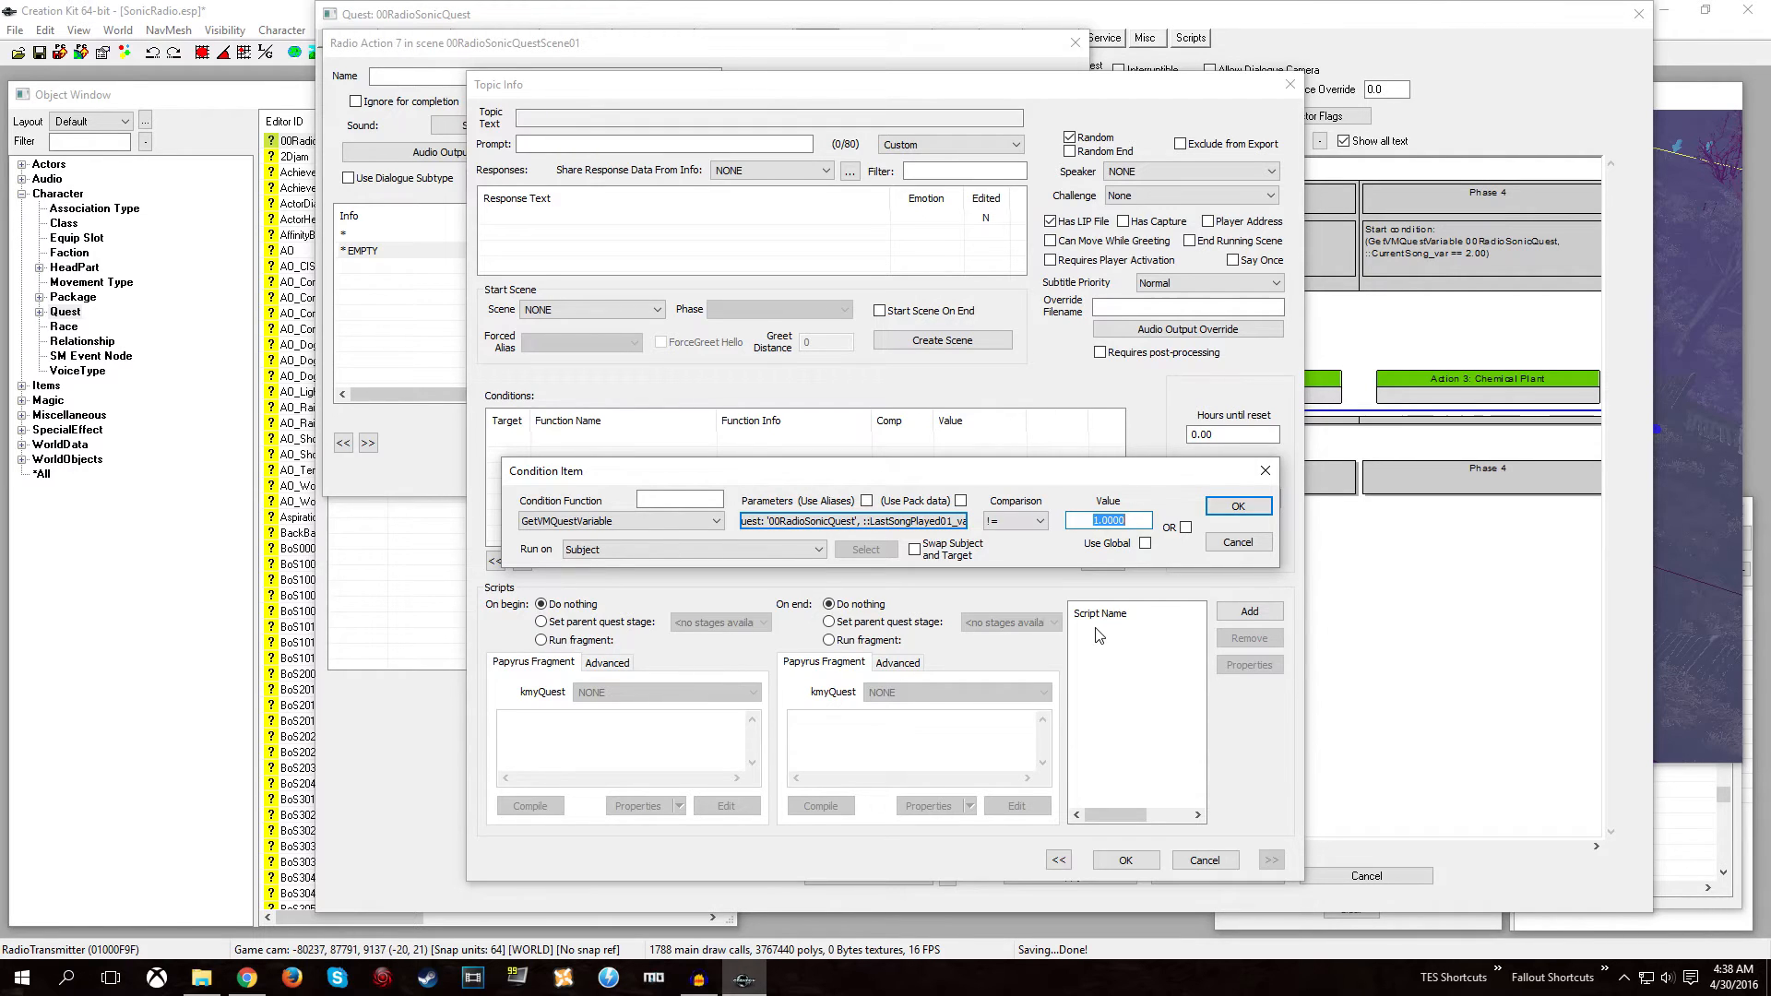
type("2")
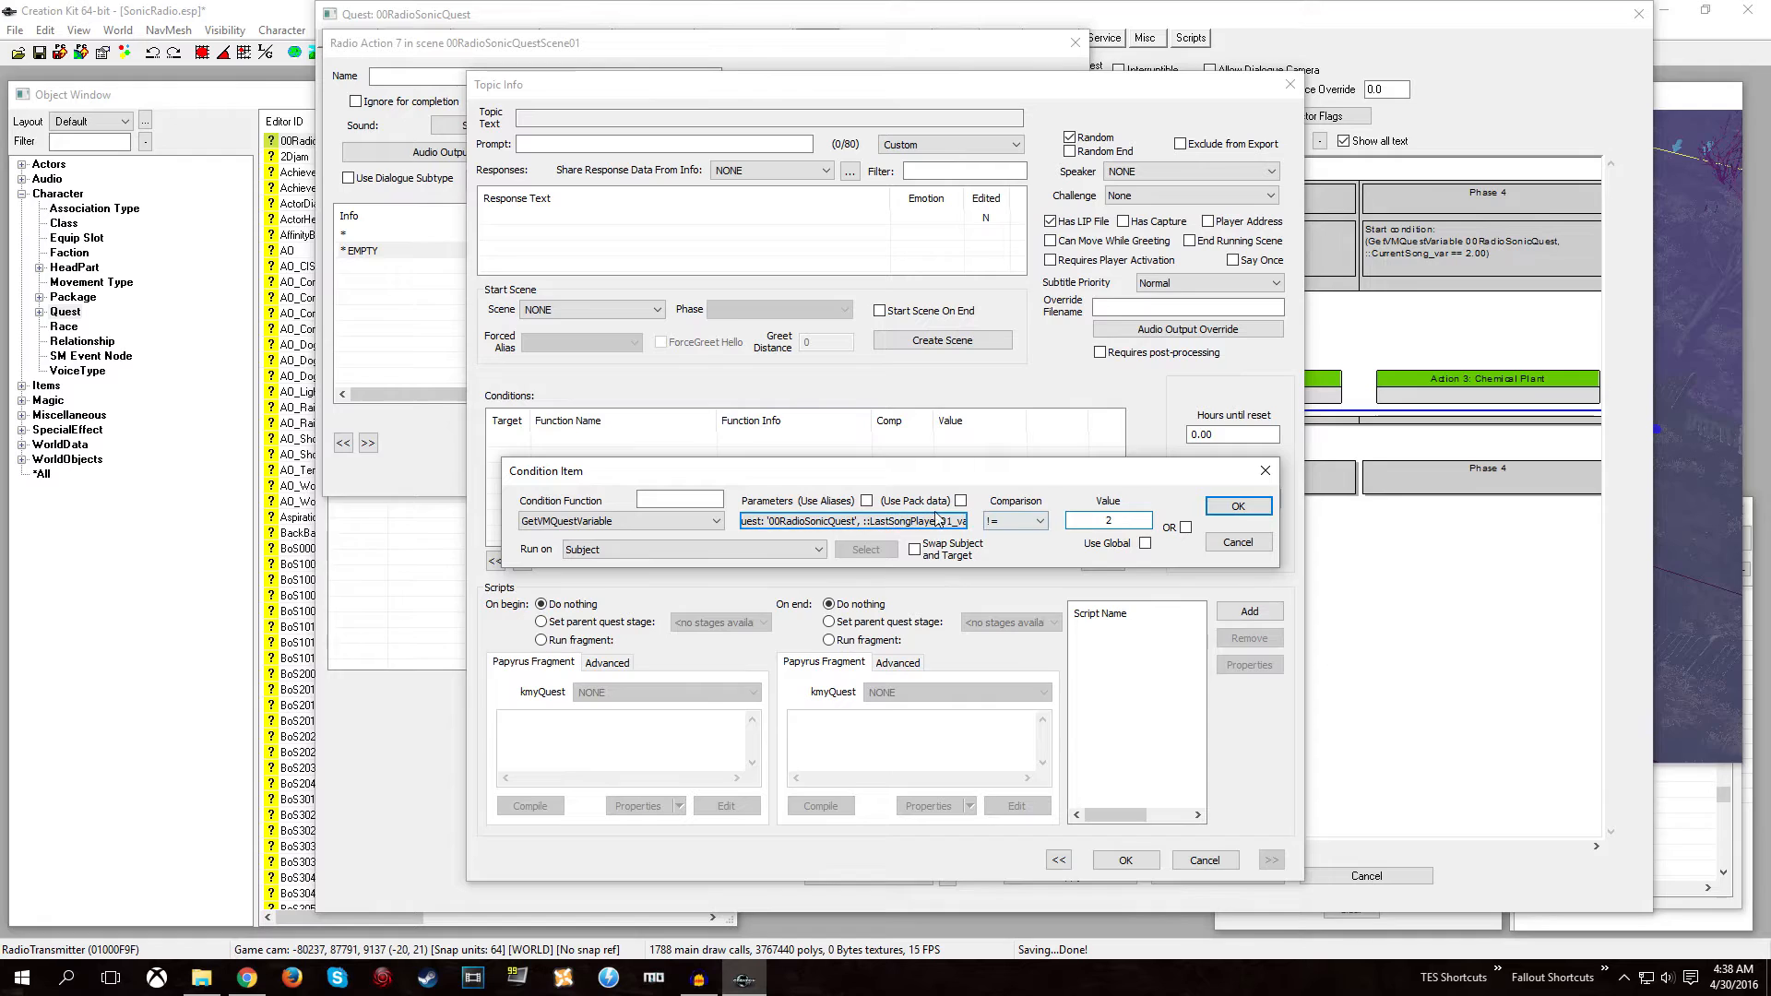
left_click(1230, 507)
Add a second GetVMQuestVariable condition requiring ::LastSongPlayed02_var of 00RadioSonicQuest to be != 2.
right_click(546, 463)
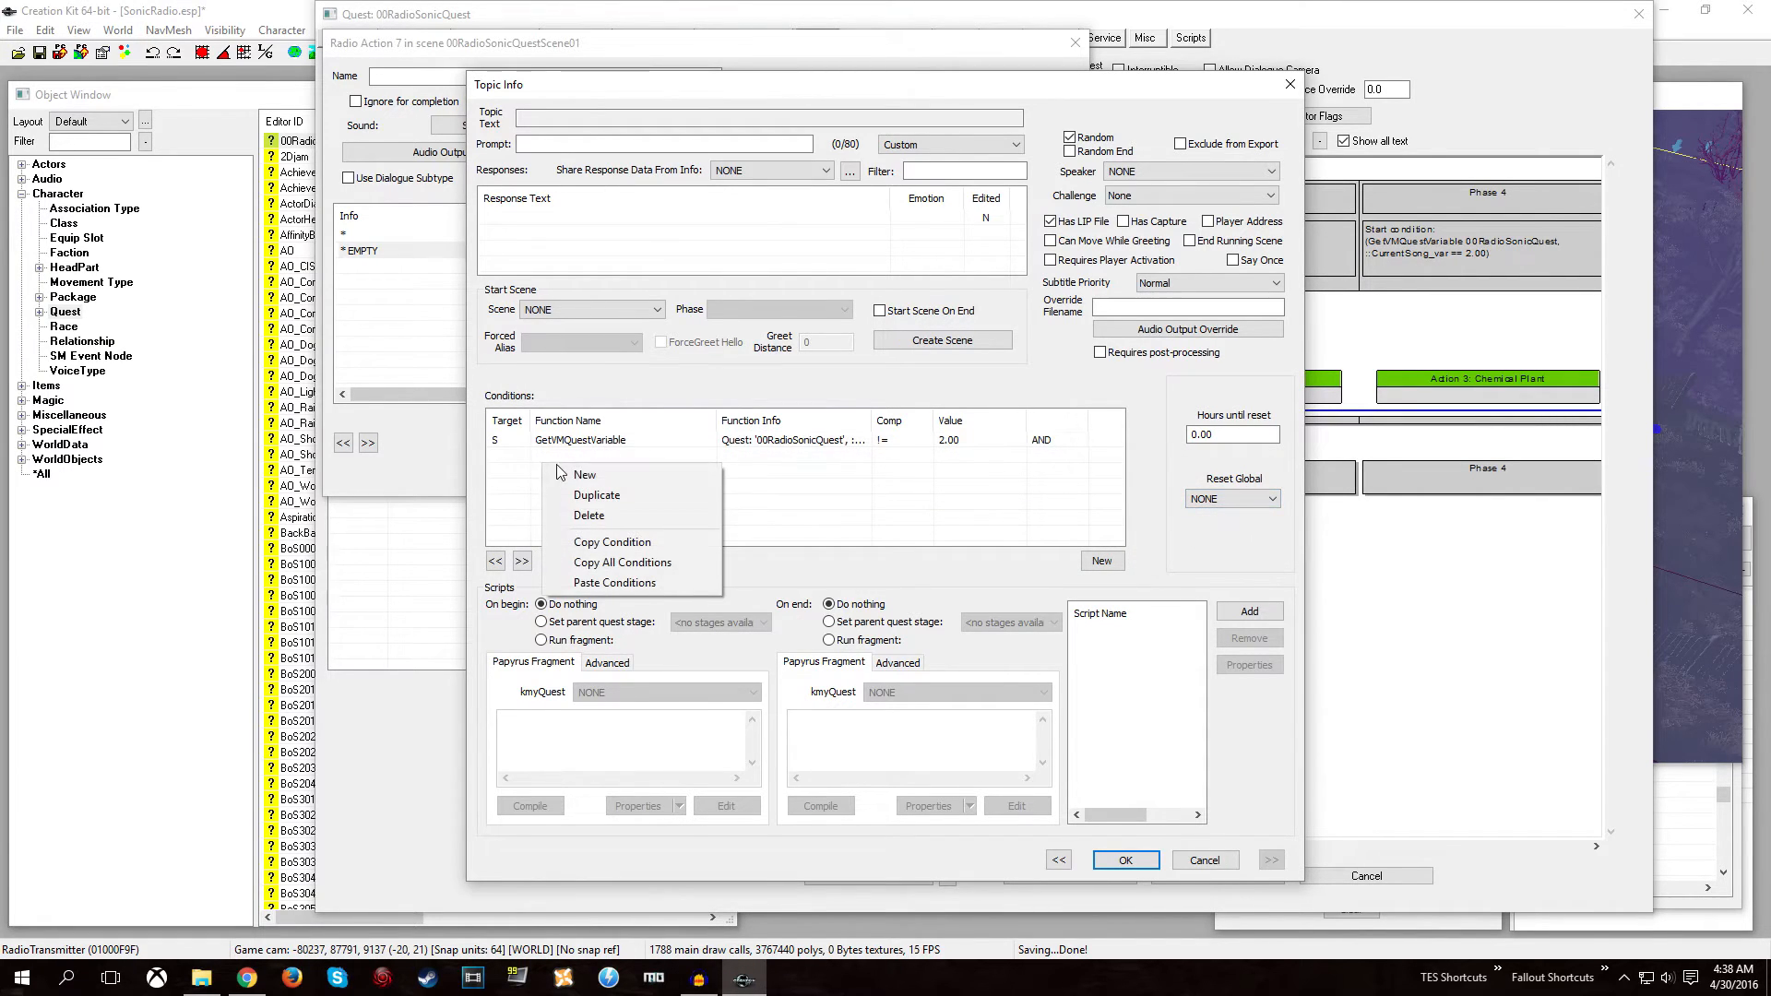
left_click(563, 472)
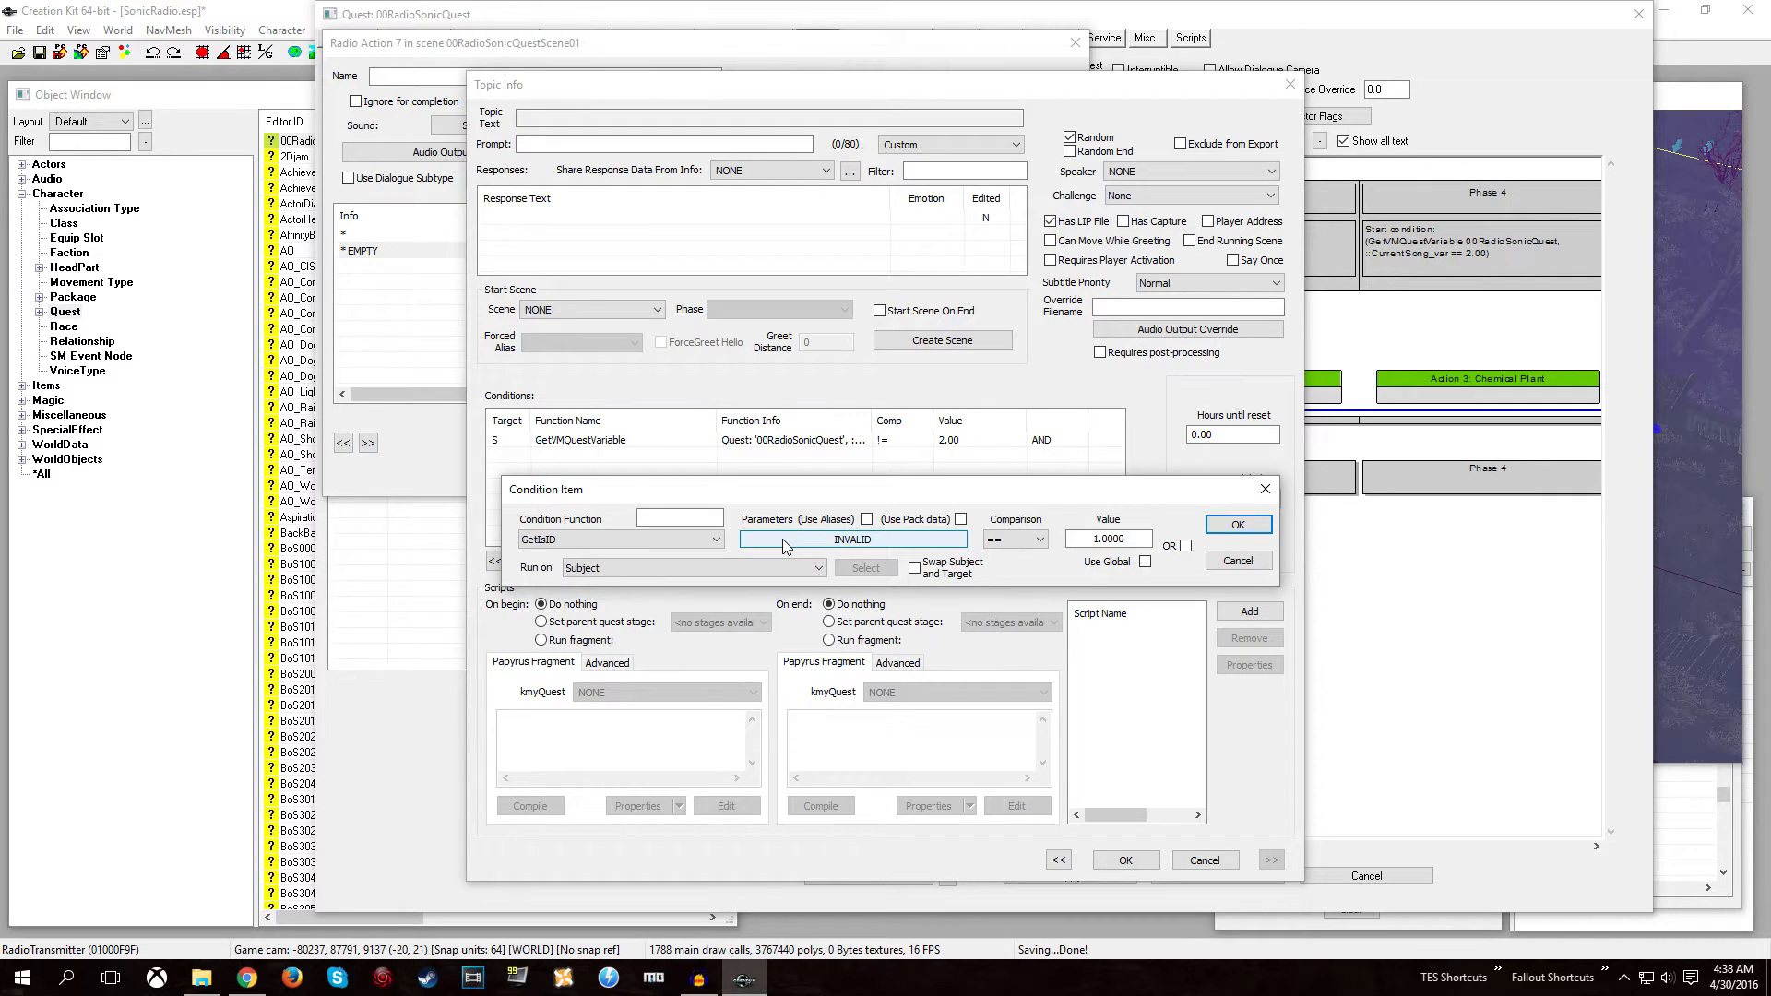
left_click(715, 539)
scroll(664, 604, "down", 10)
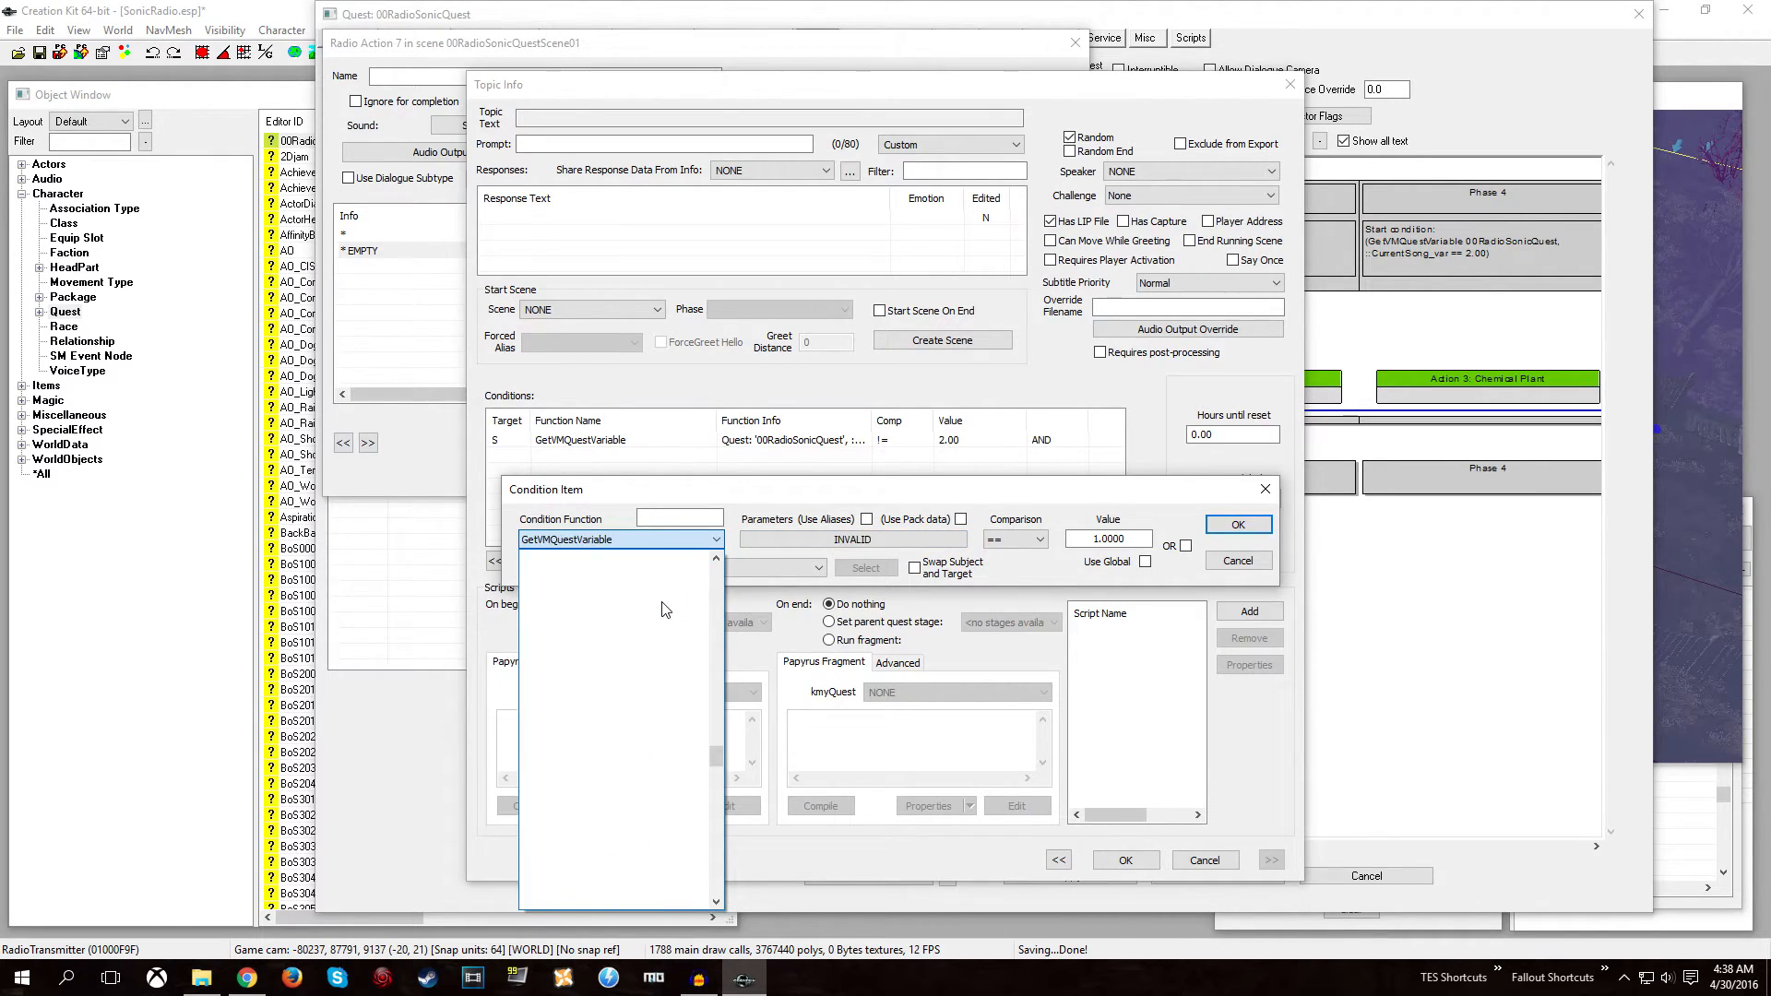
left_click(663, 606)
left_click(853, 538)
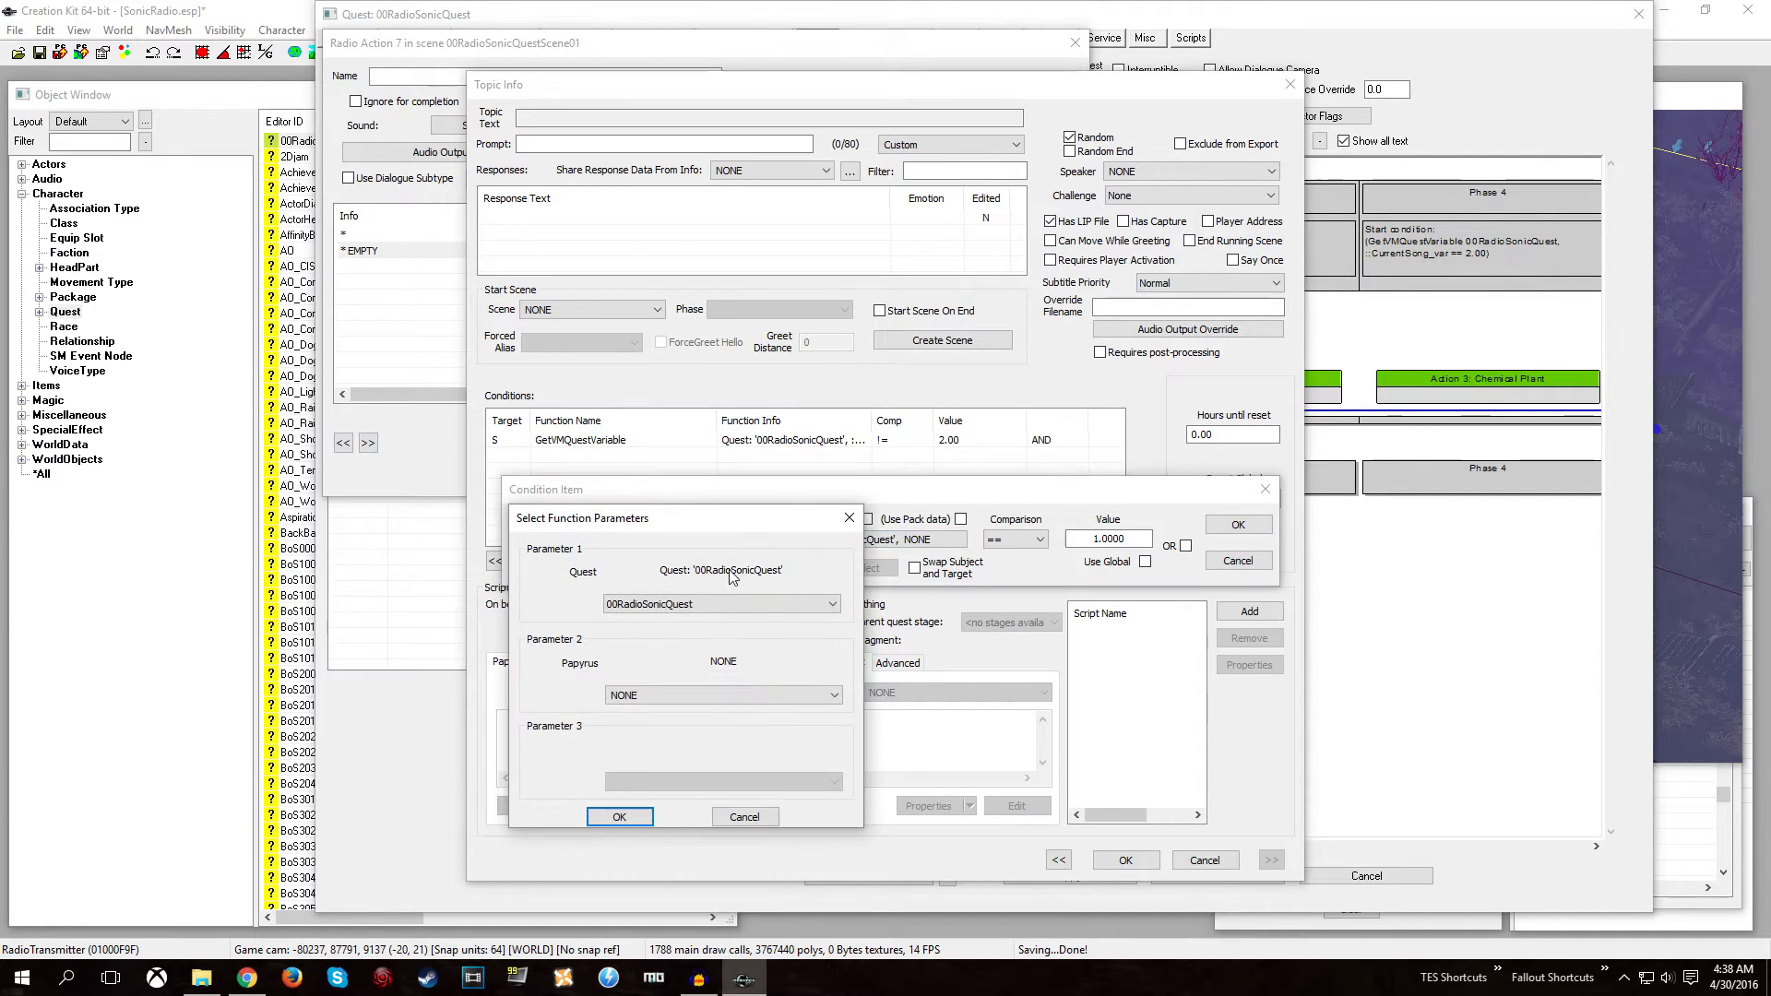
left_click(668, 694)
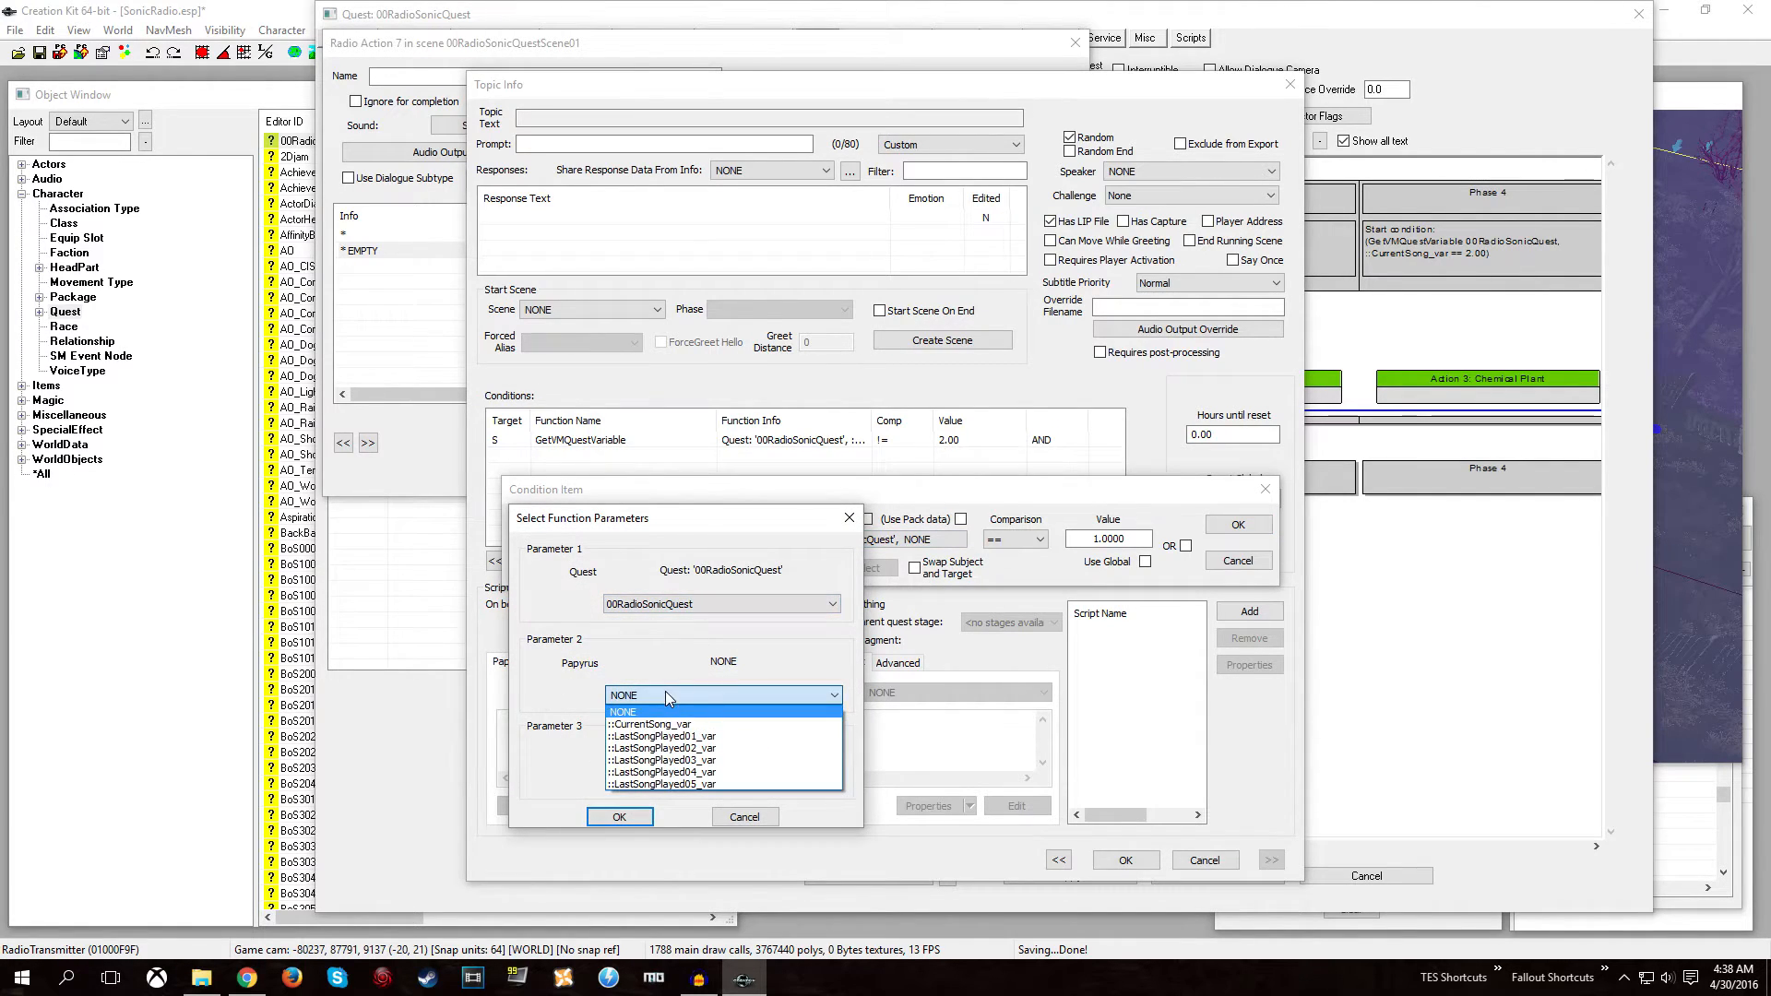
left_click(660, 749)
left_click(619, 816)
left_click(1015, 538)
left_click(1005, 564)
double_click(1093, 541)
type("2")
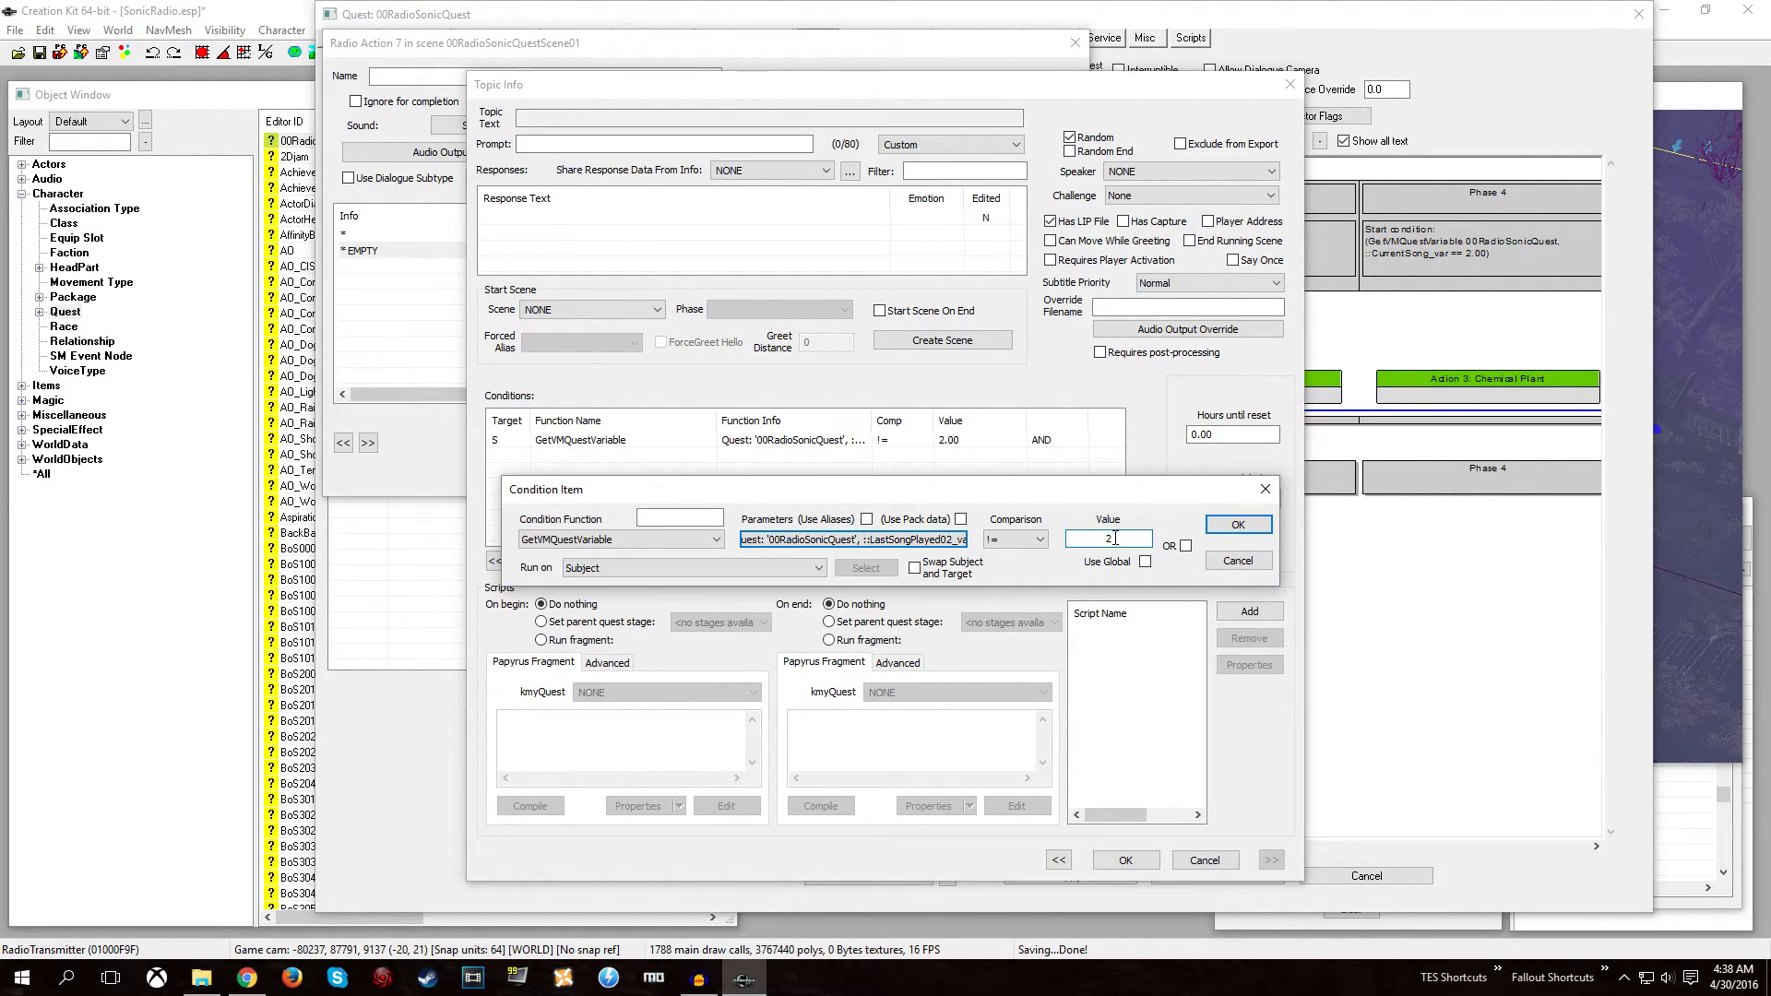
left_click(1237, 524)
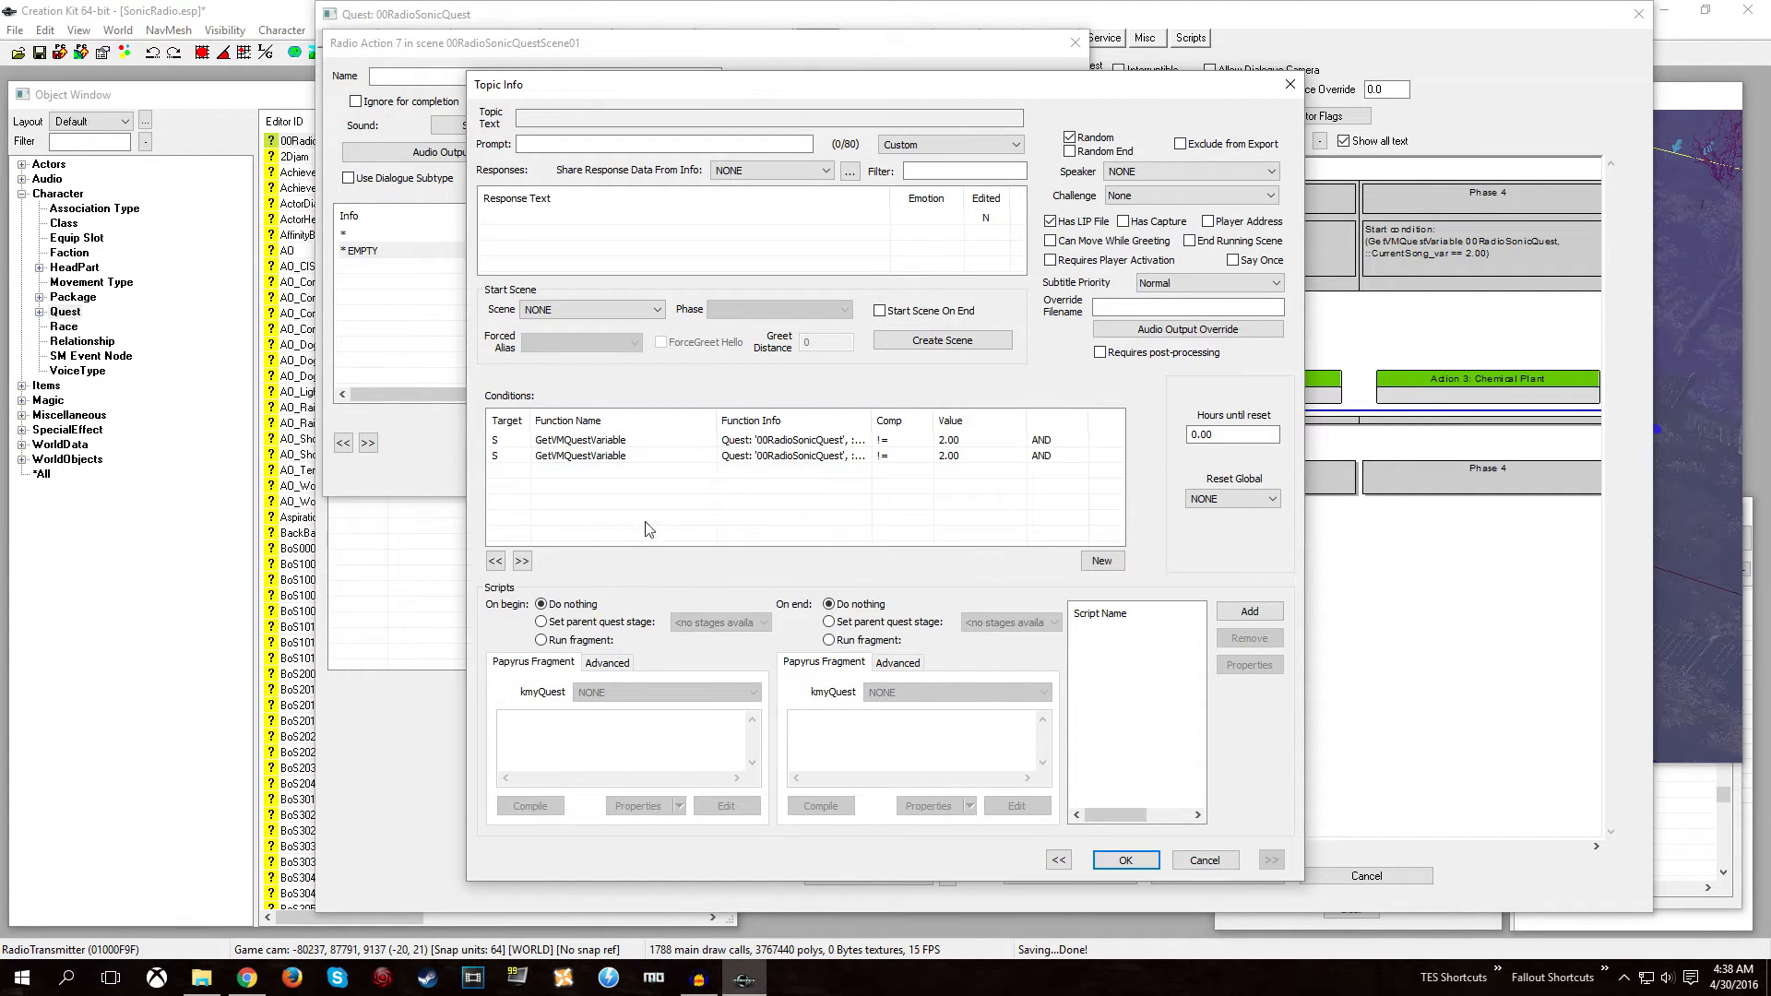
Enable an On begin script fragment with kmyQuest set to _RadioSonicQuestScript and enter kmyquest.CurrentSong = 2.
left_click(544, 640)
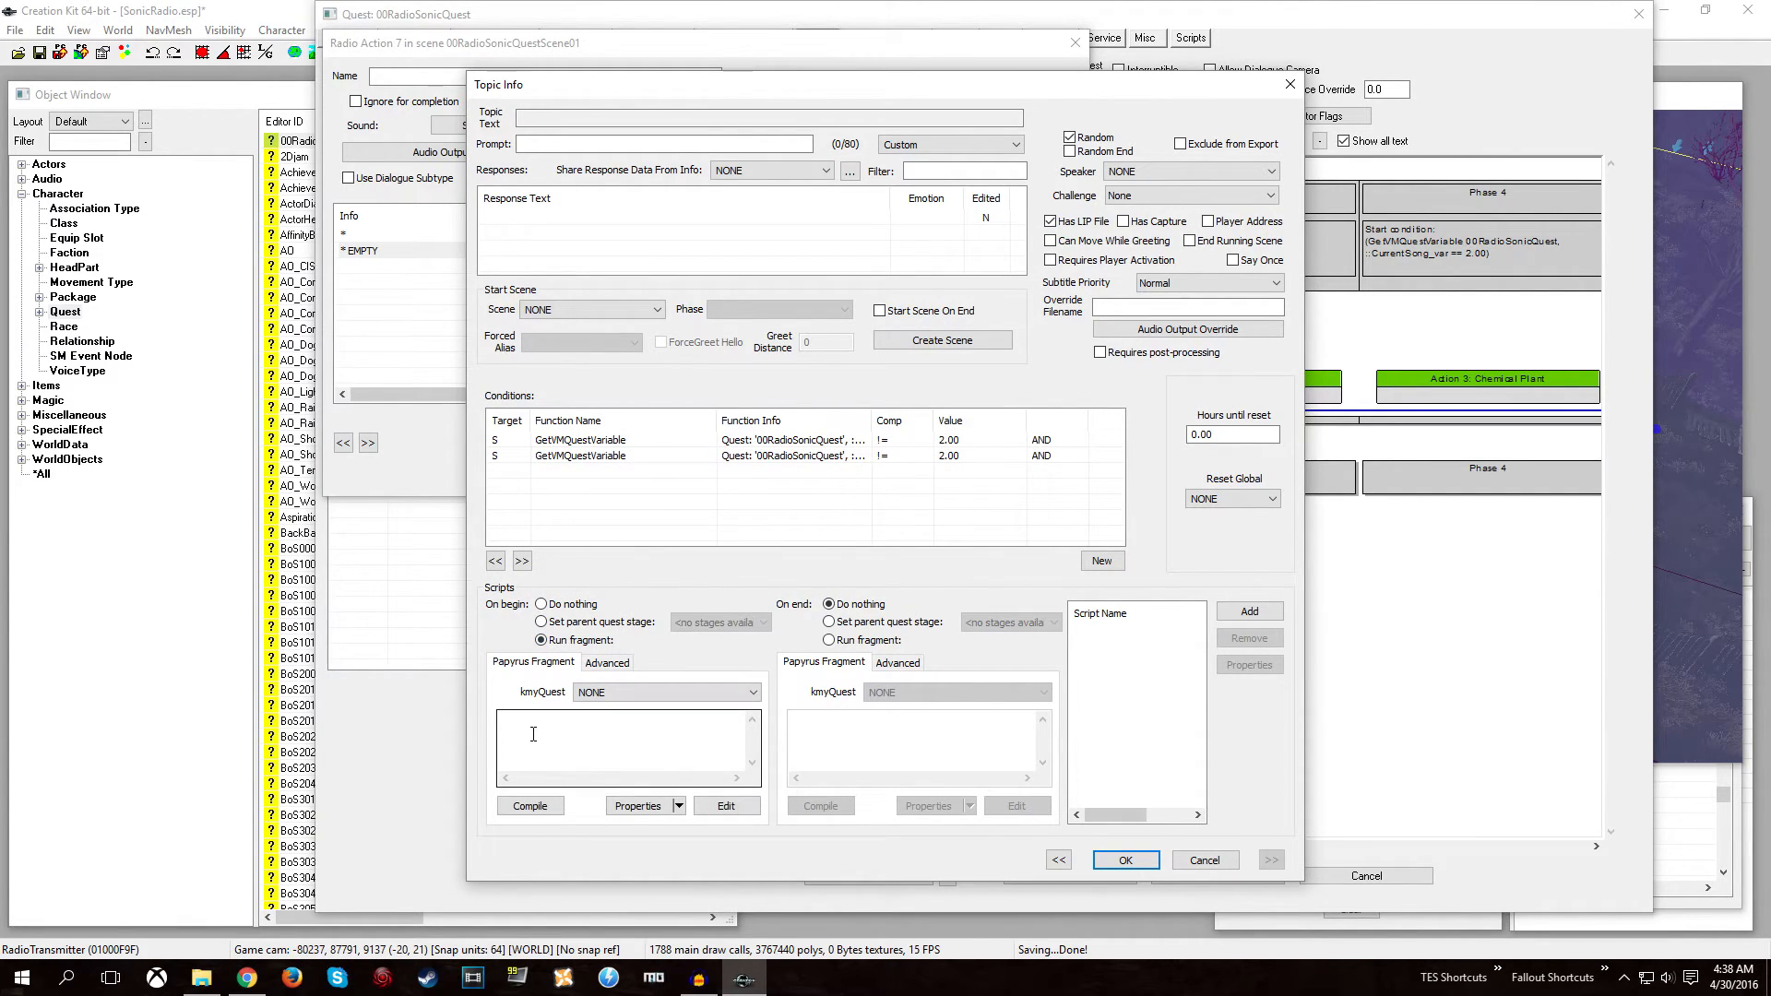
left_click(616, 693)
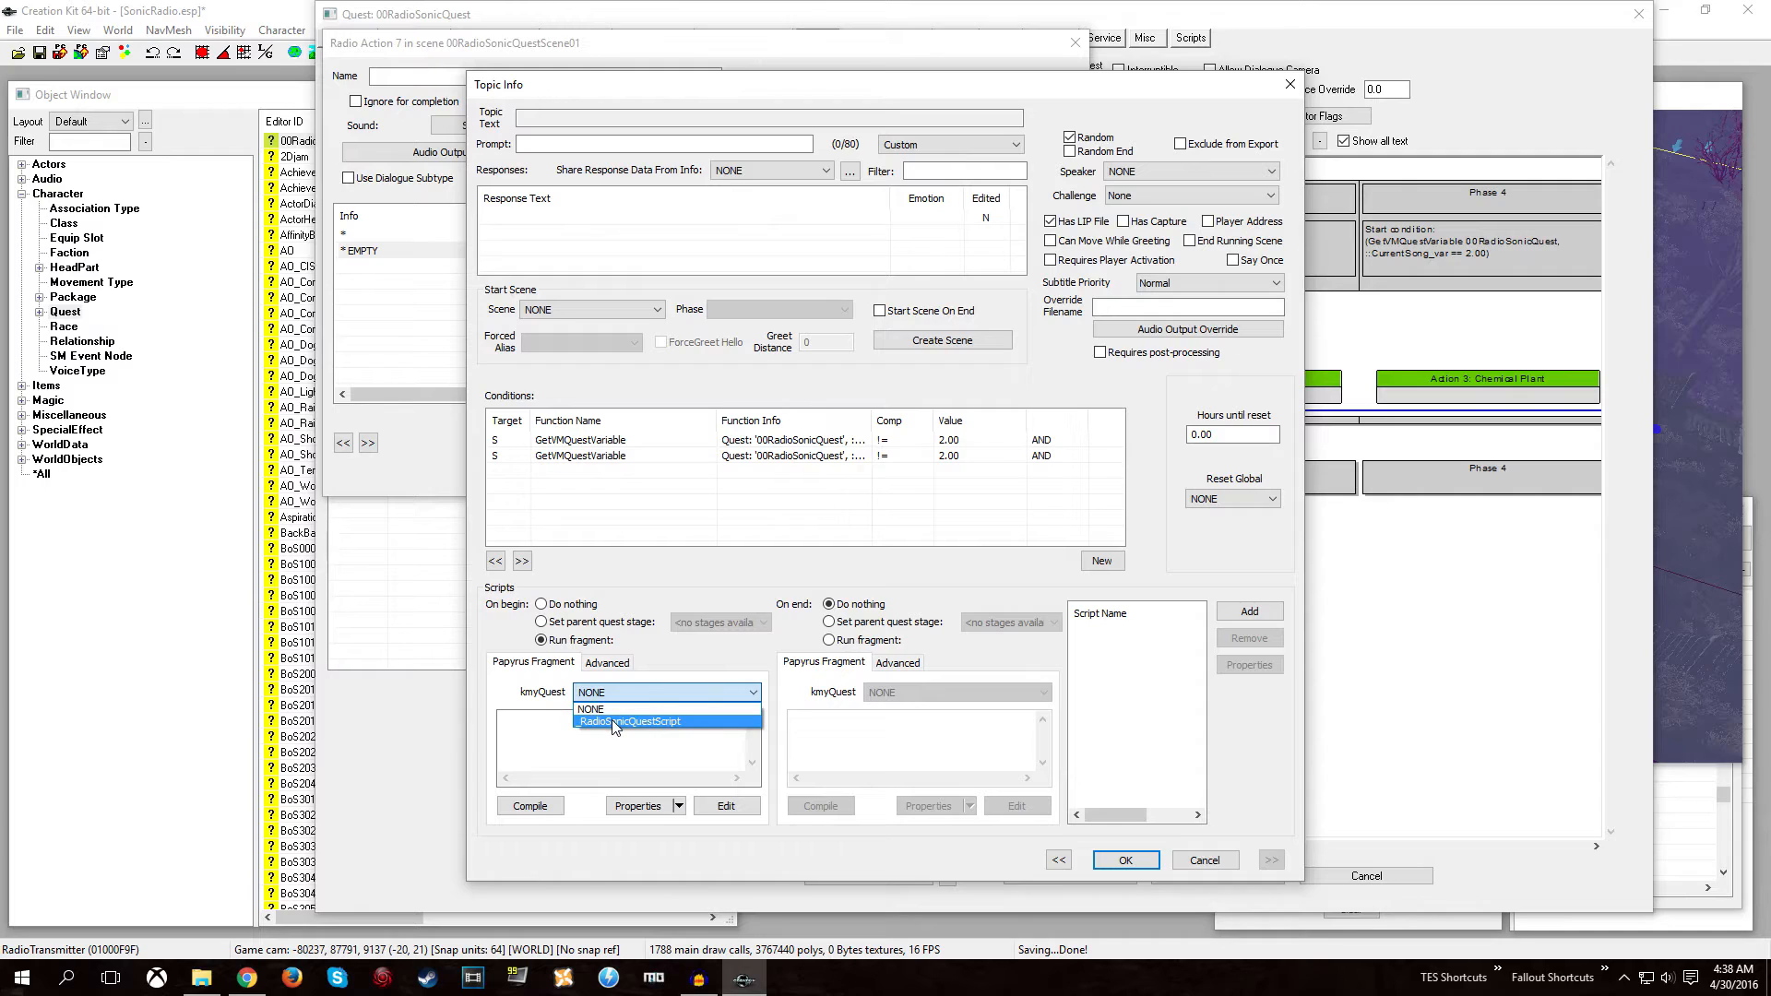
left_click(613, 721)
left_click(558, 738)
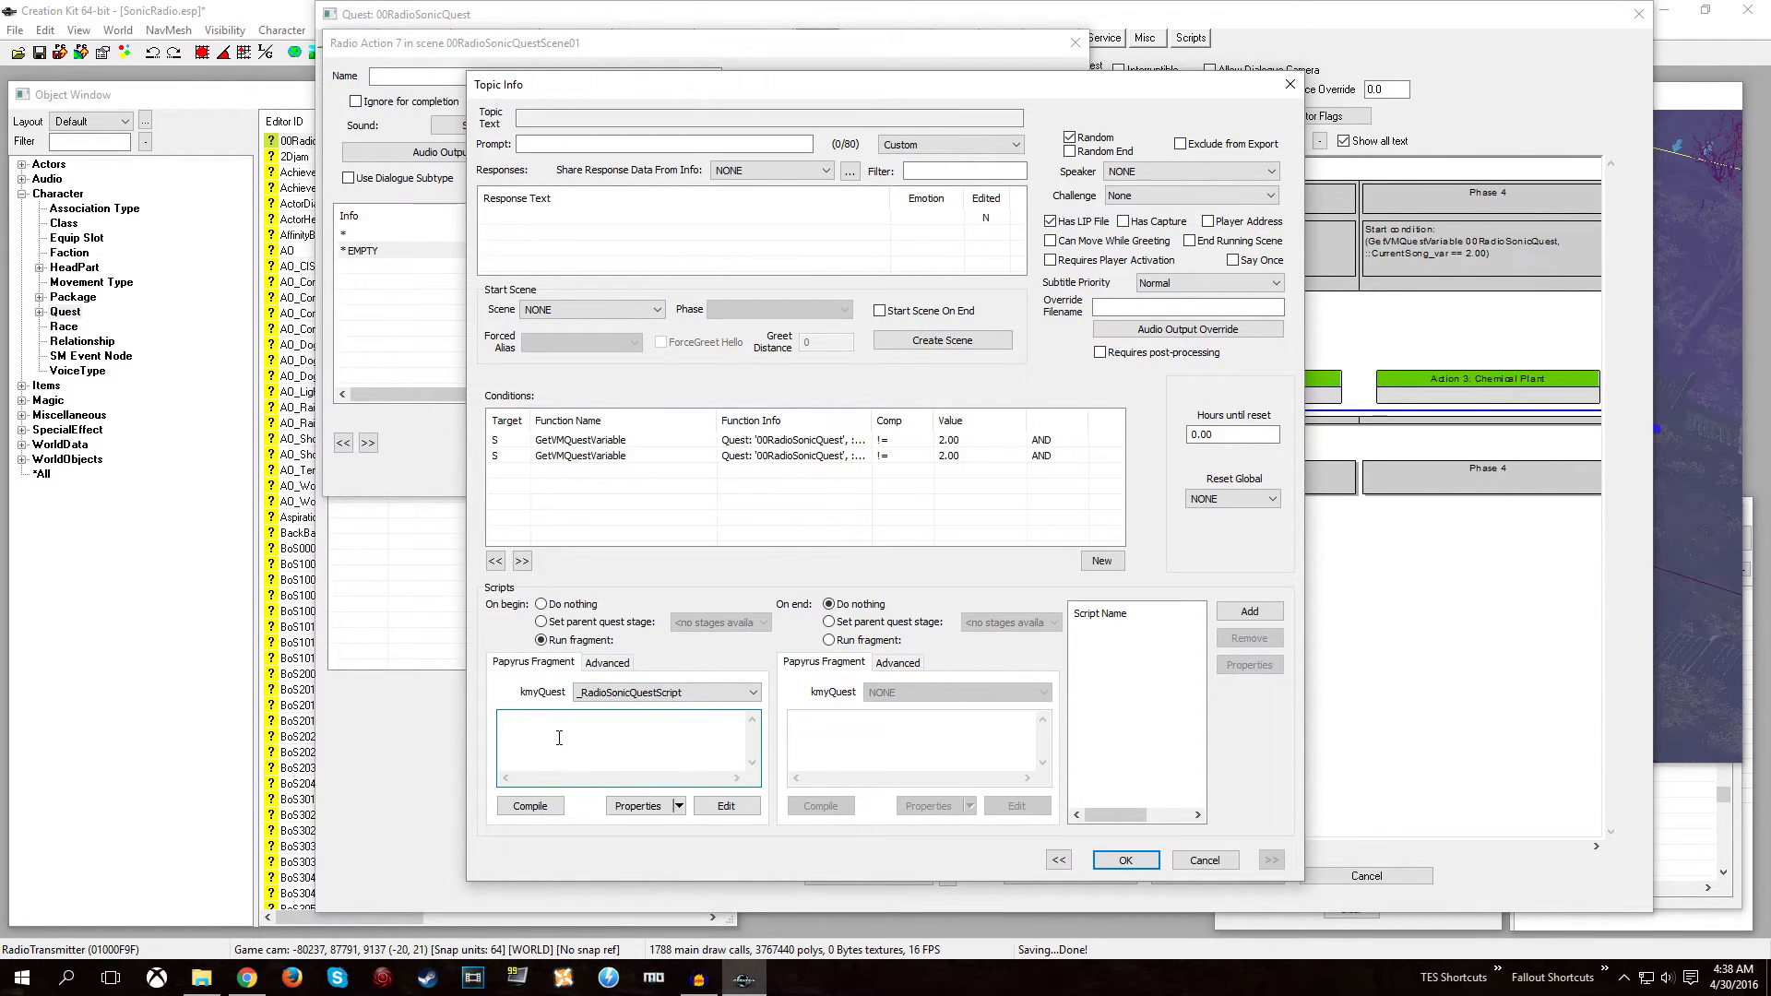
type("kmyu")
type("quest.")
type("CurrentSong")
type(" -=")
key("BackSpace")
key("BackSpace")
type("= 2")
Add the line kmyquest.UpdateRadio() below the CurrentSong assignment, compile the fragment, and accept the topic info.
key("Return")
type("kmyquest.UpdateRadio(")
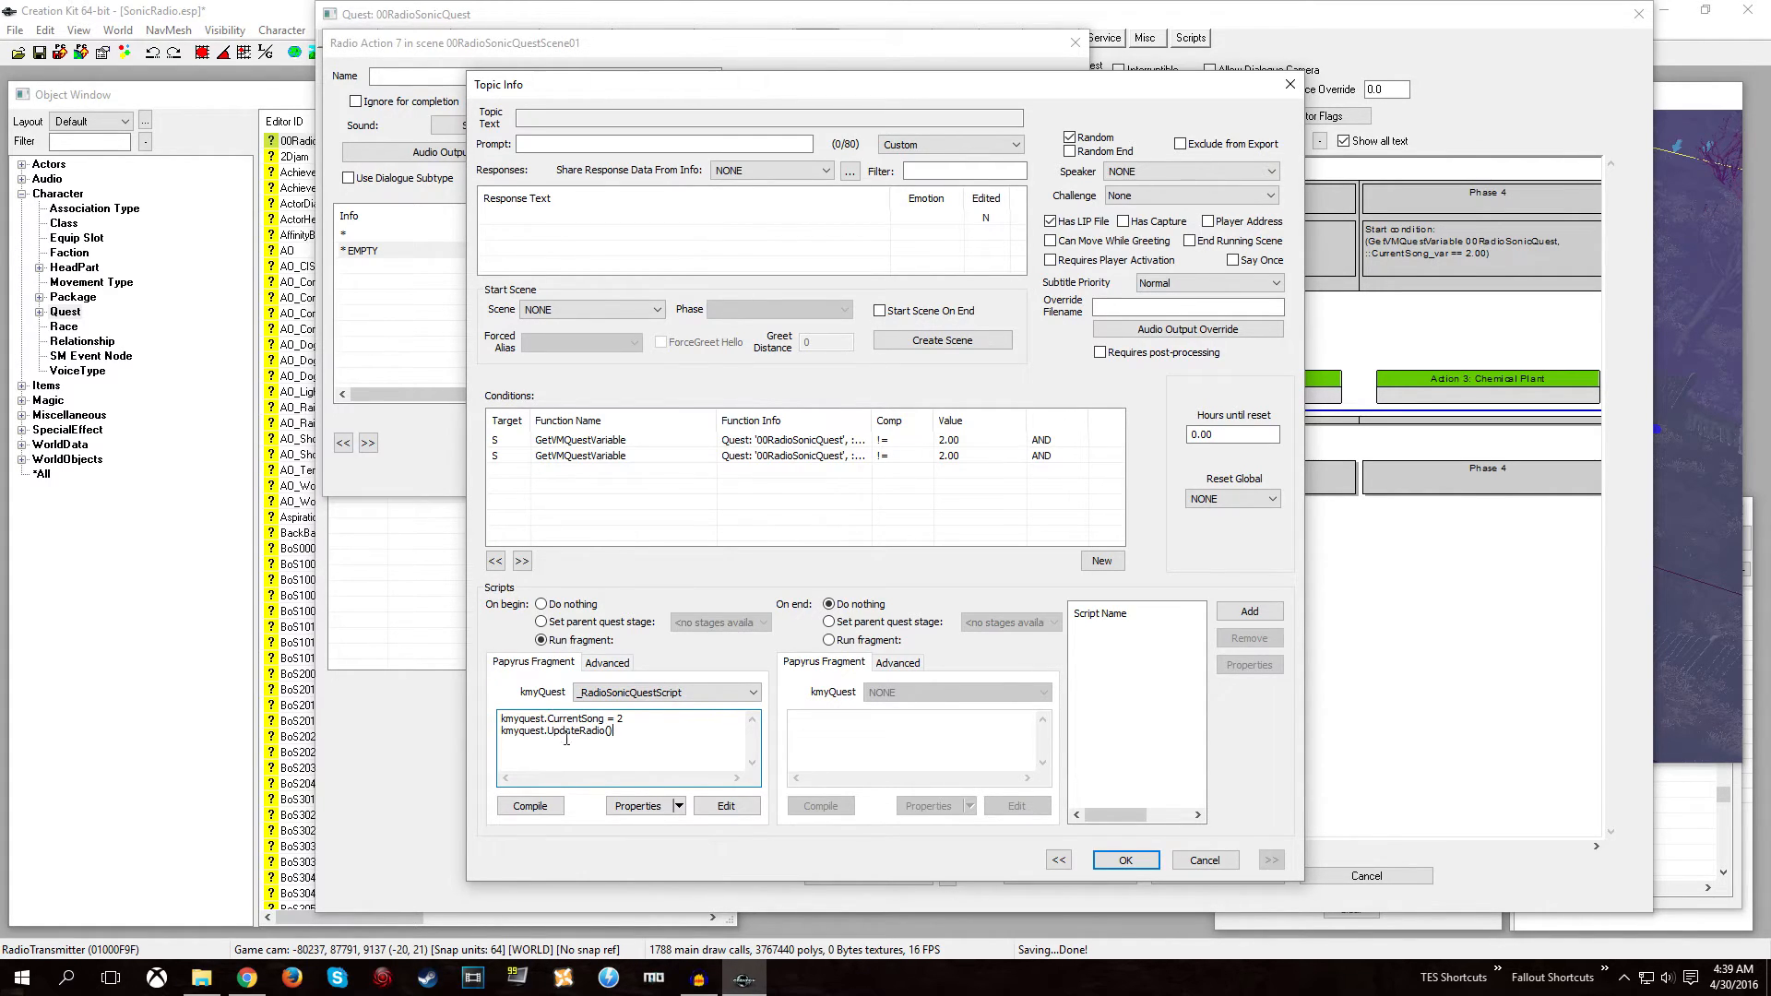
left_click(528, 808)
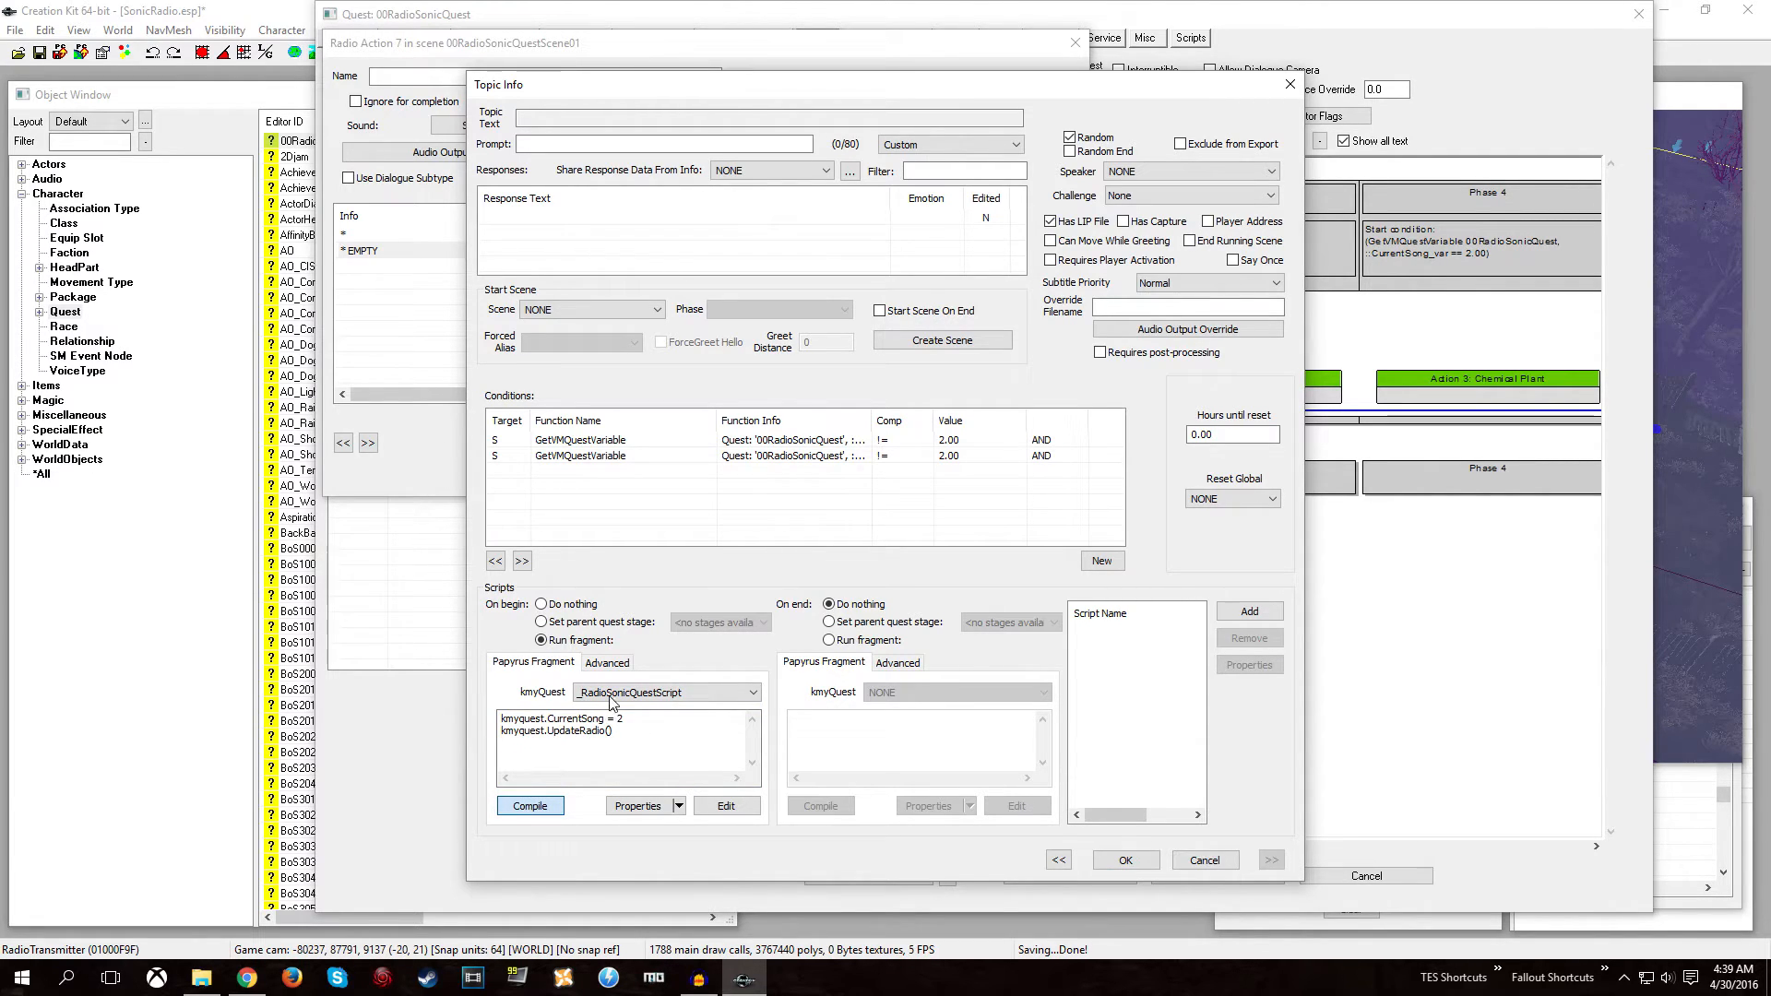
left_click(1126, 859)
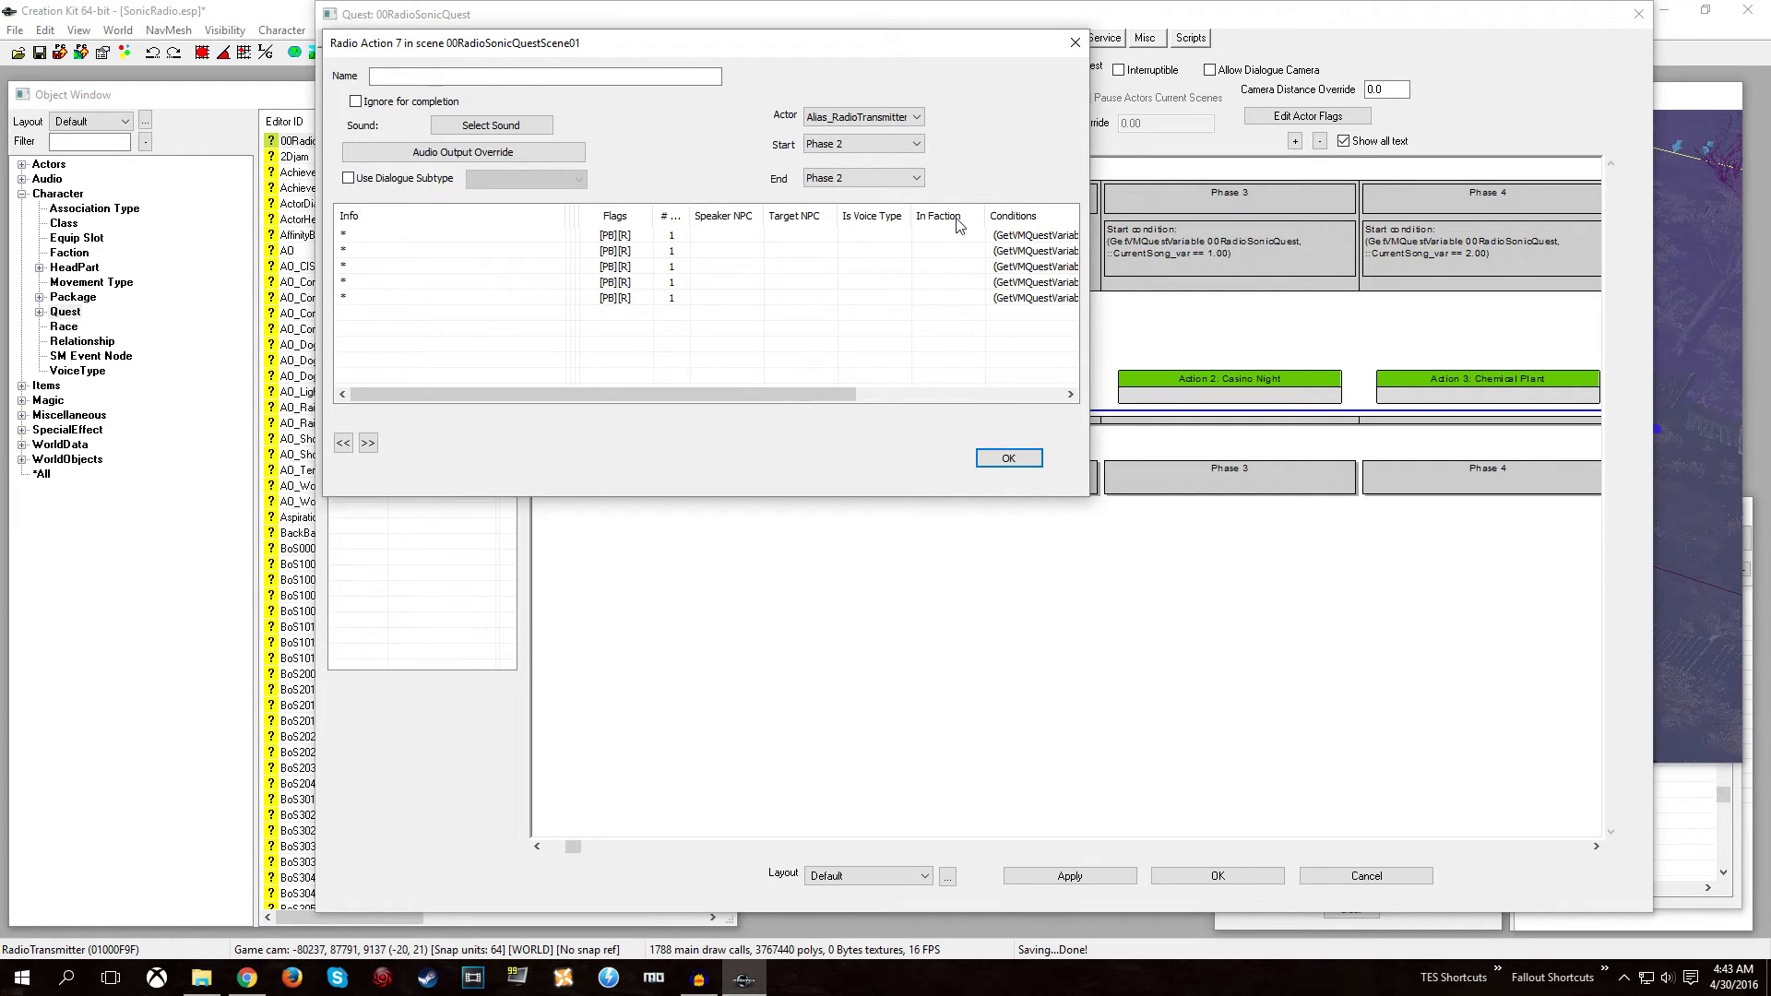
Narrow the In Faction column, review the conditions of all infos in Radio Action 7, and accept the action.
left_click_drag(985, 216, 939, 217)
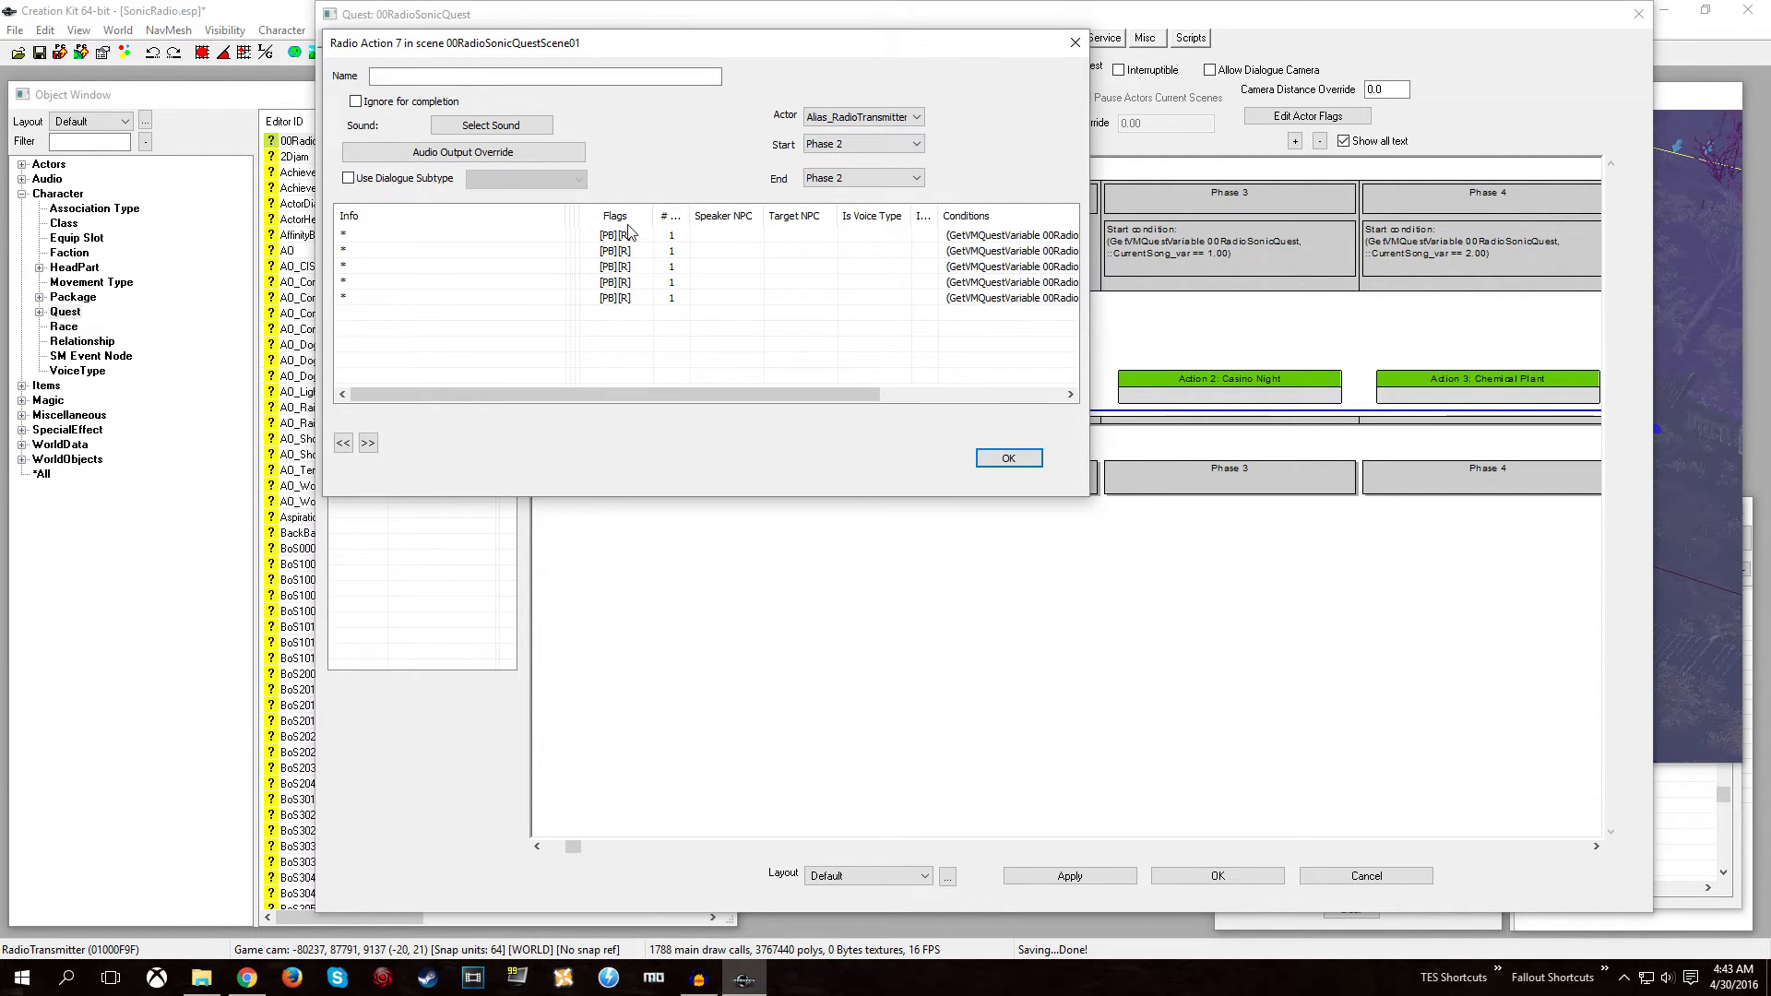
left_click_drag(595, 395, 511, 379)
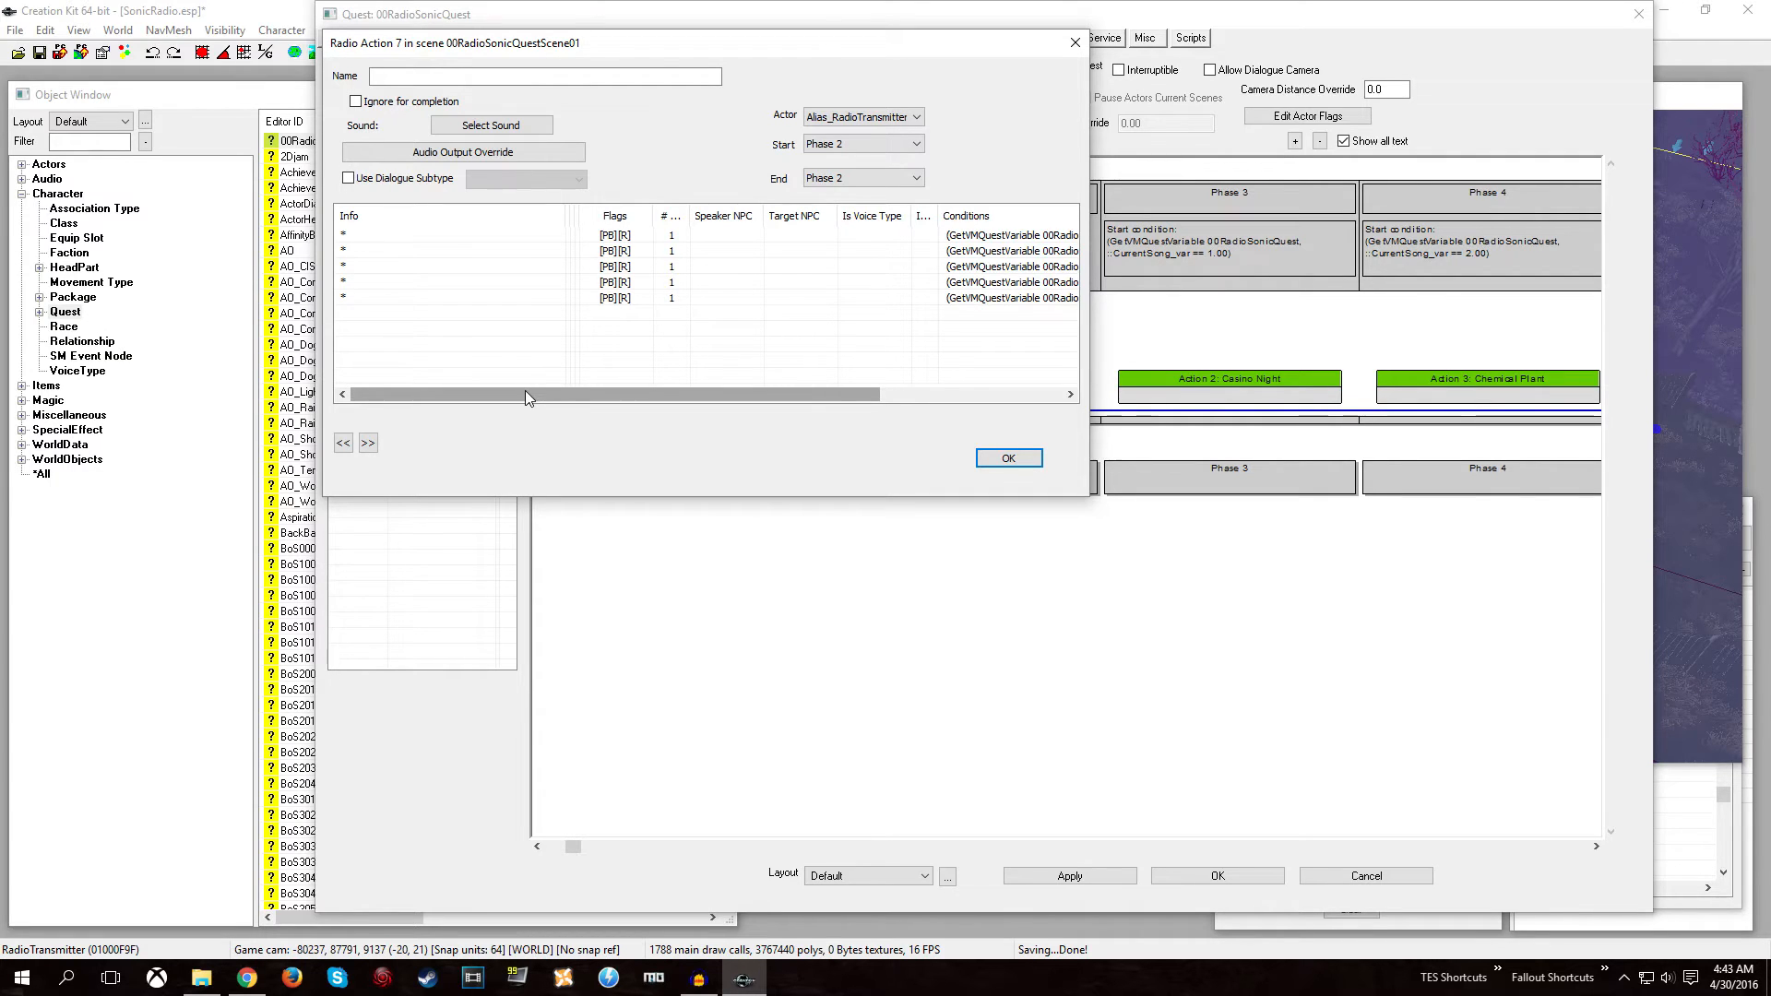
left_click_drag(524, 396, 707, 396)
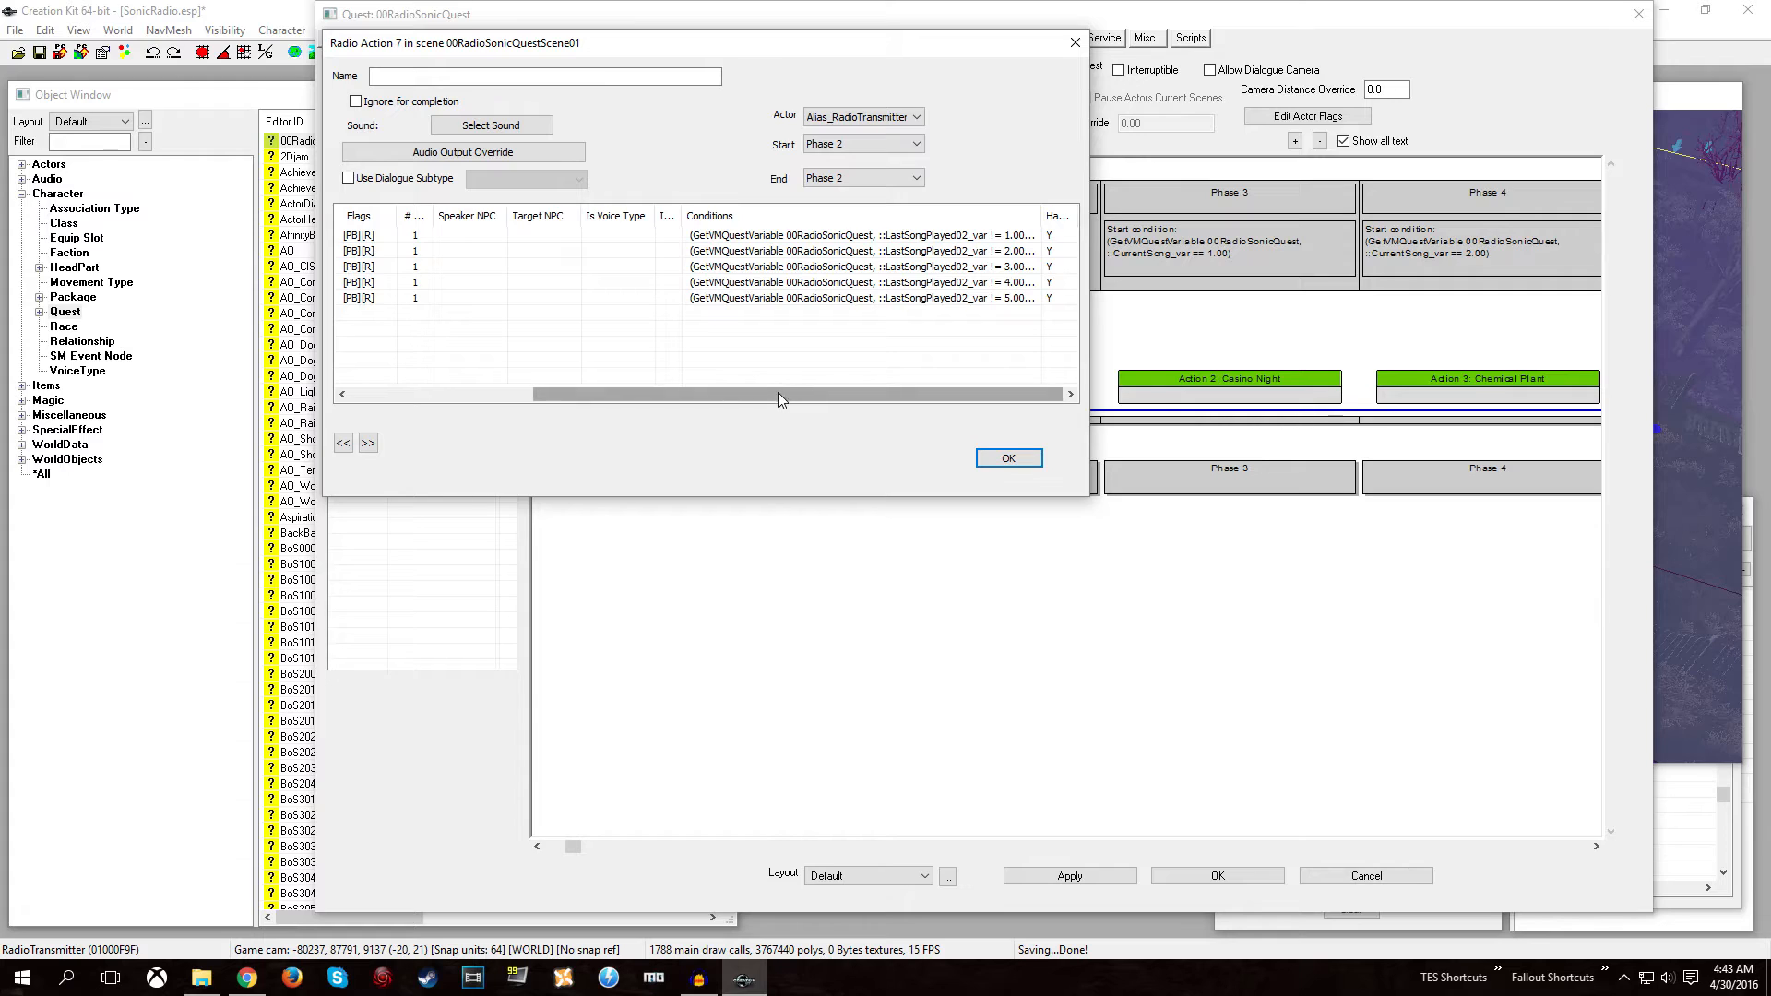
left_click_drag(777, 394, 590, 397)
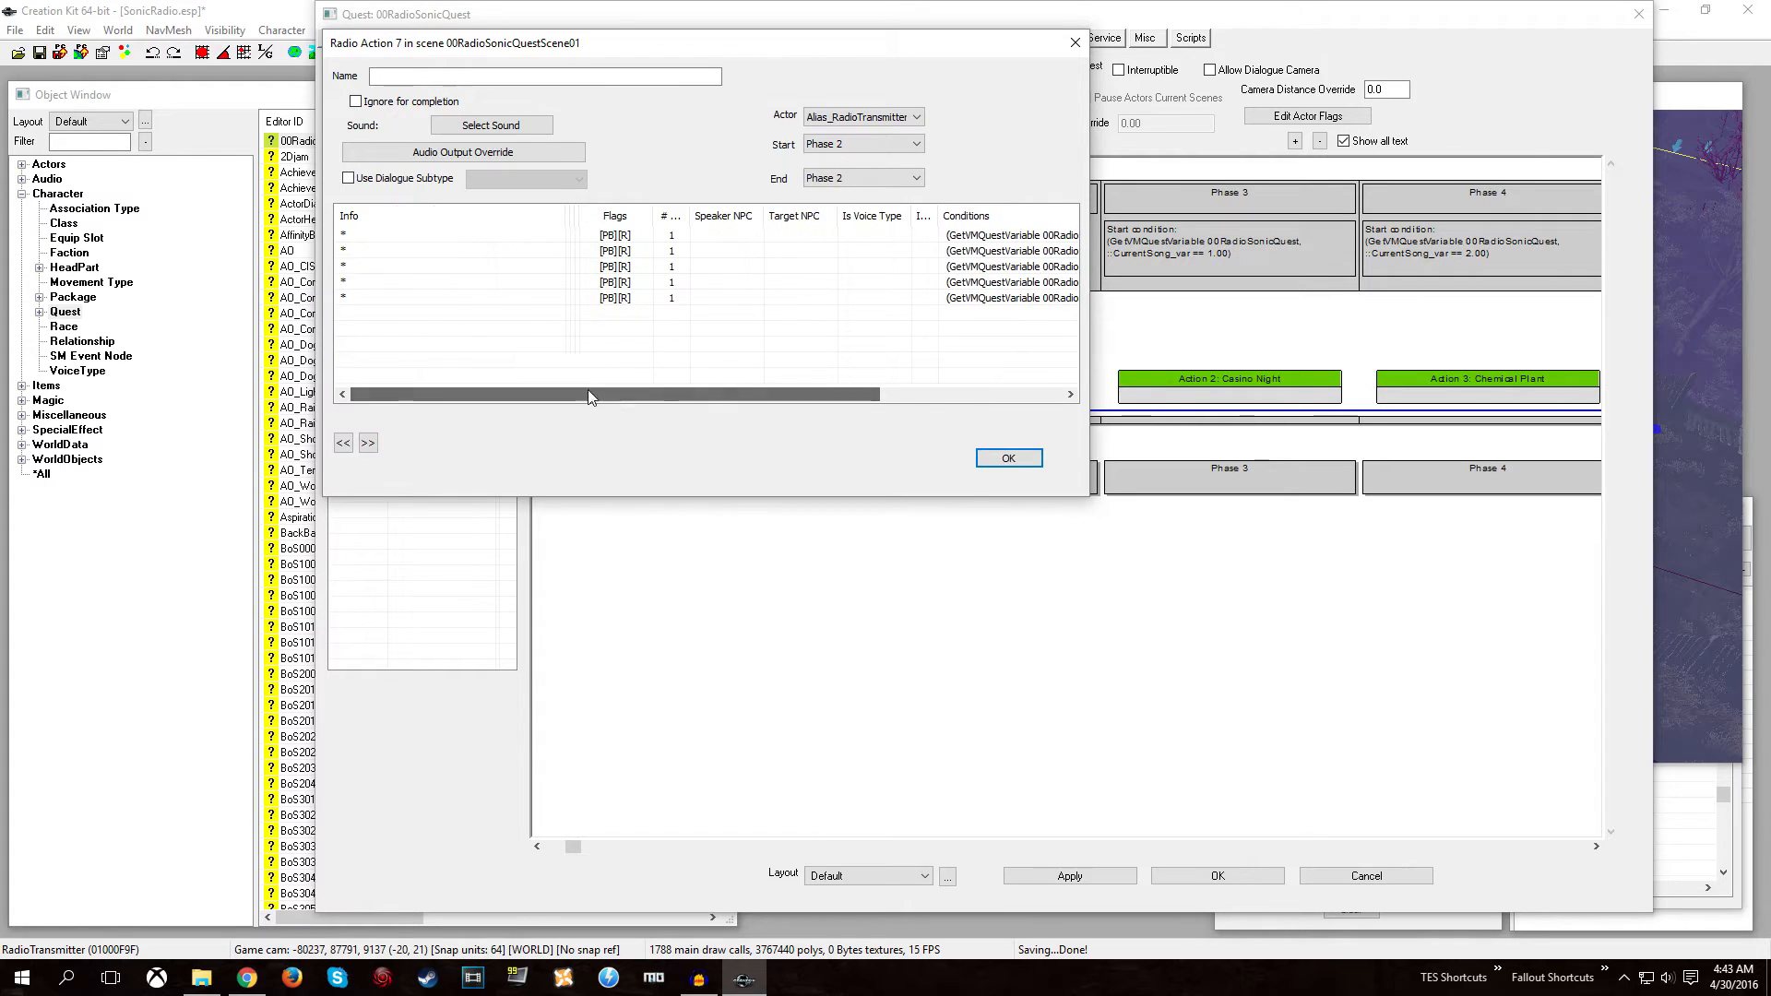
left_click(1008, 459)
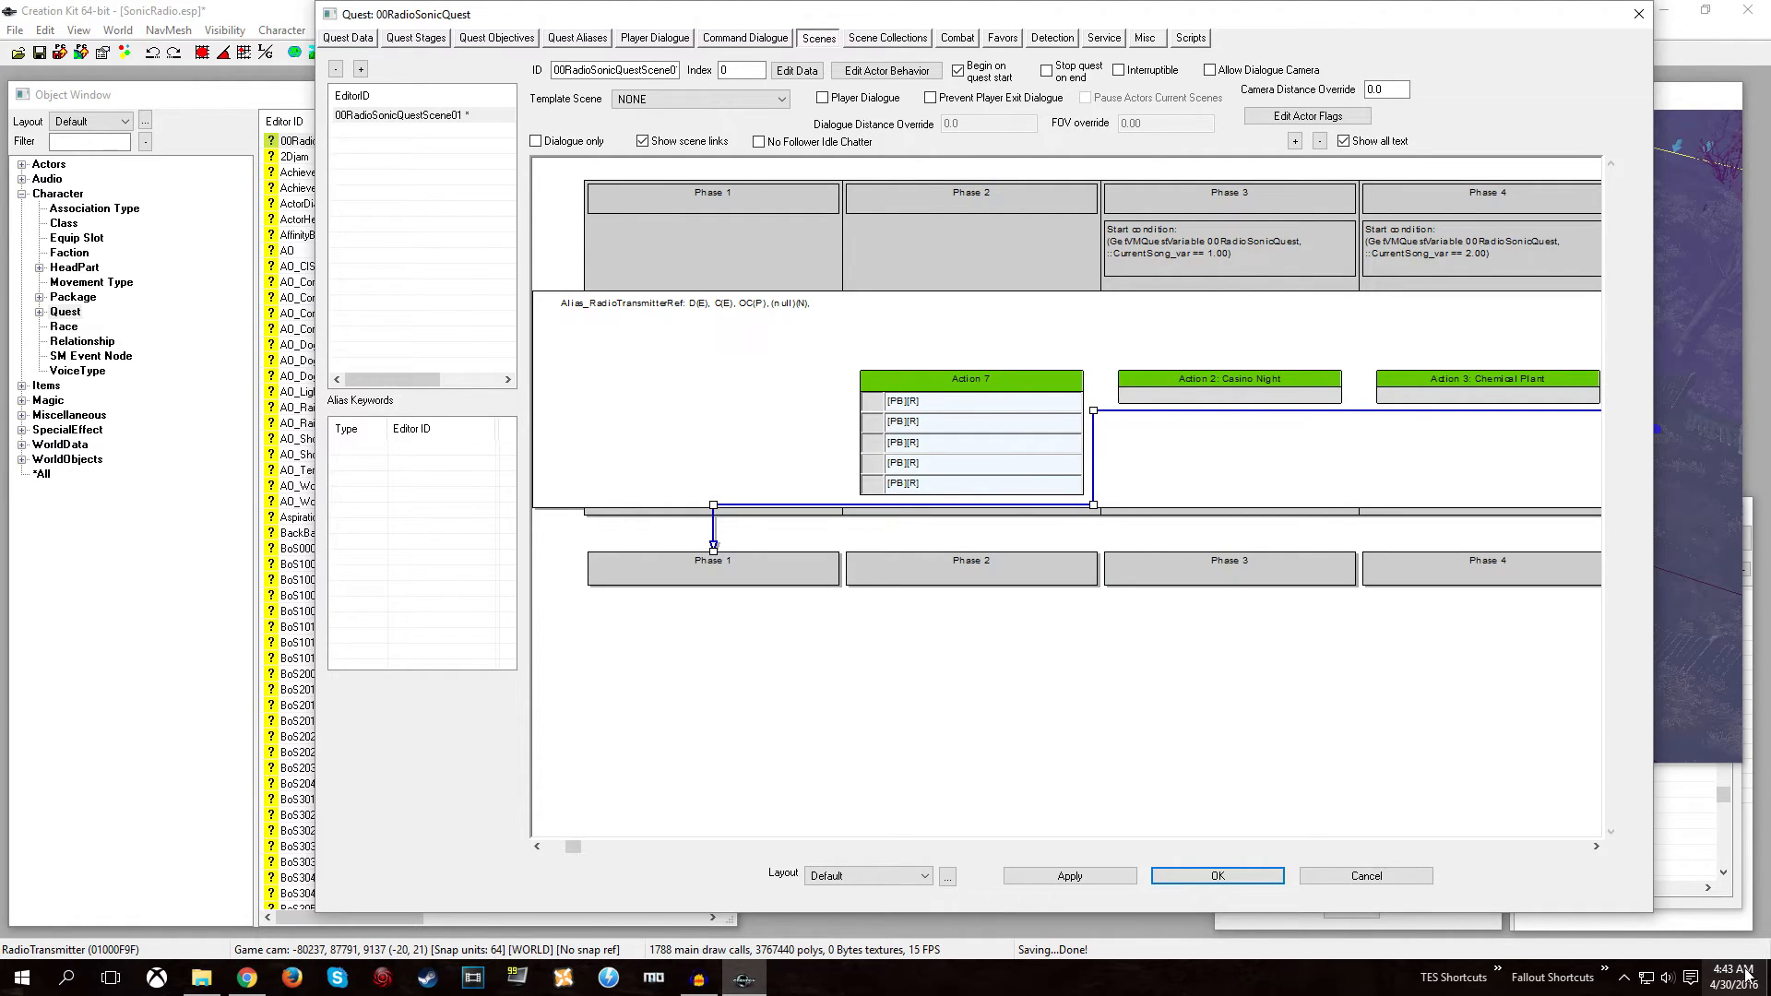
Accept the 00RadioSonicQuest changes and save the SonicRadio.esp plugin.
left_click(1217, 876)
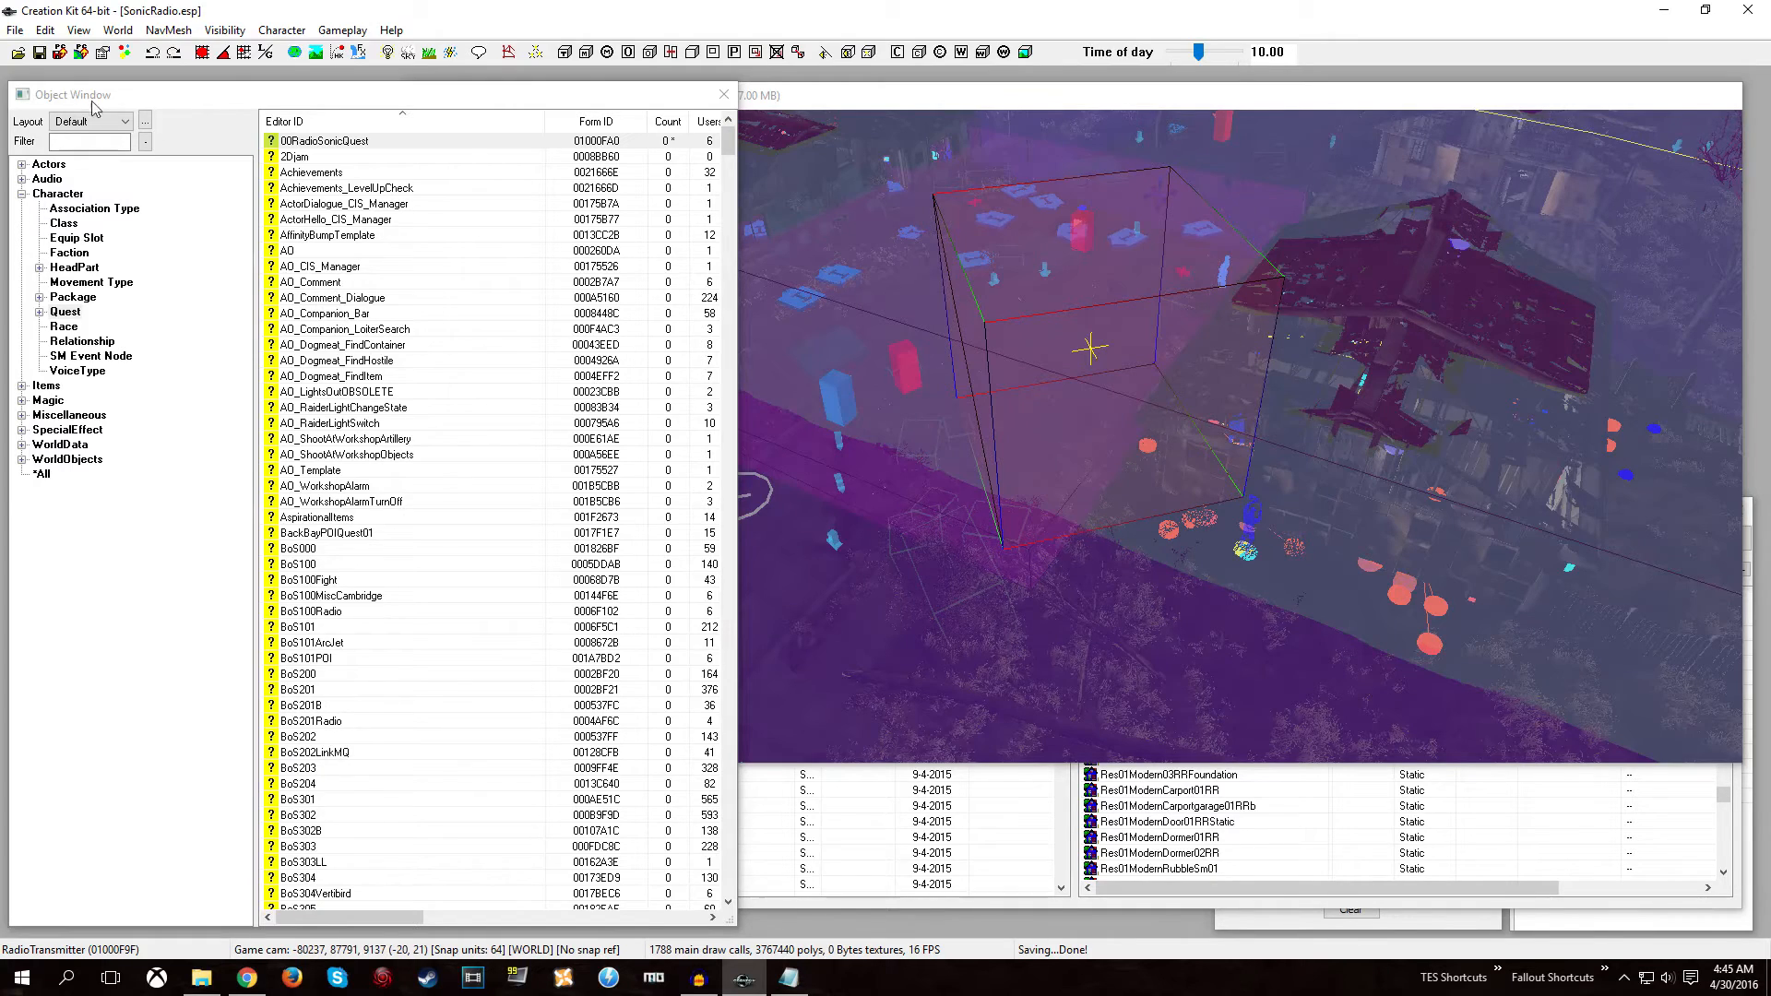
left_click(19, 30)
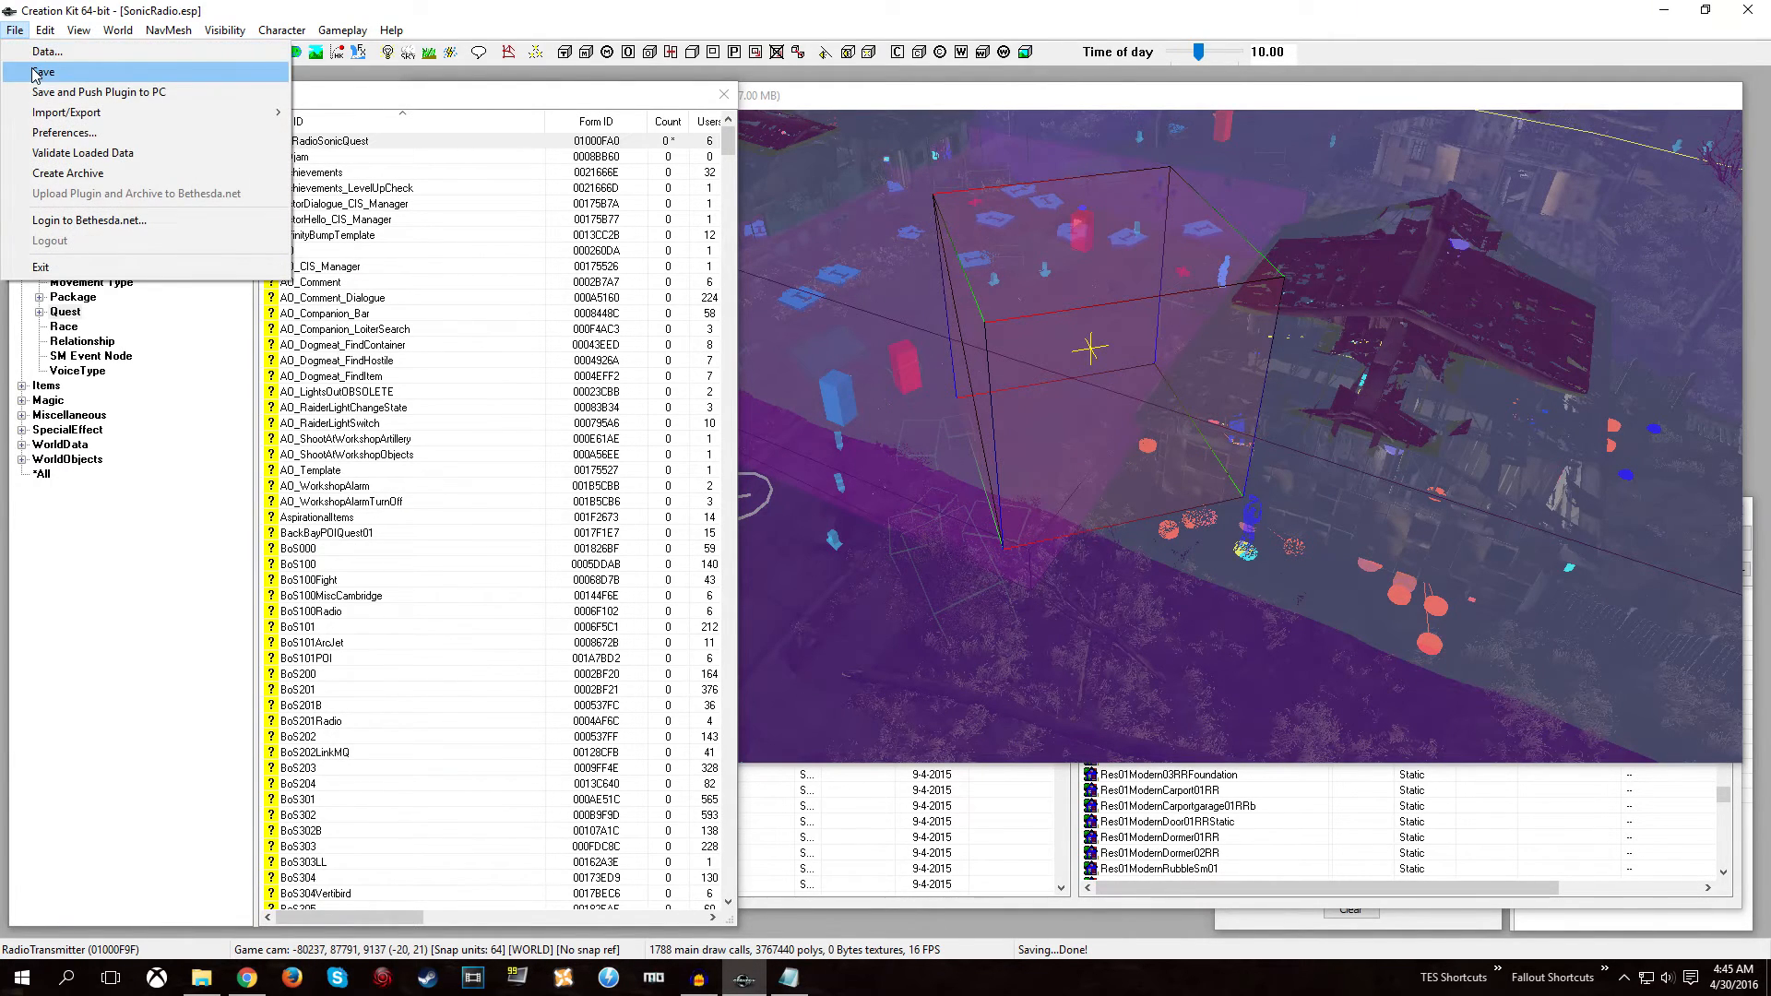
left_click(33, 72)
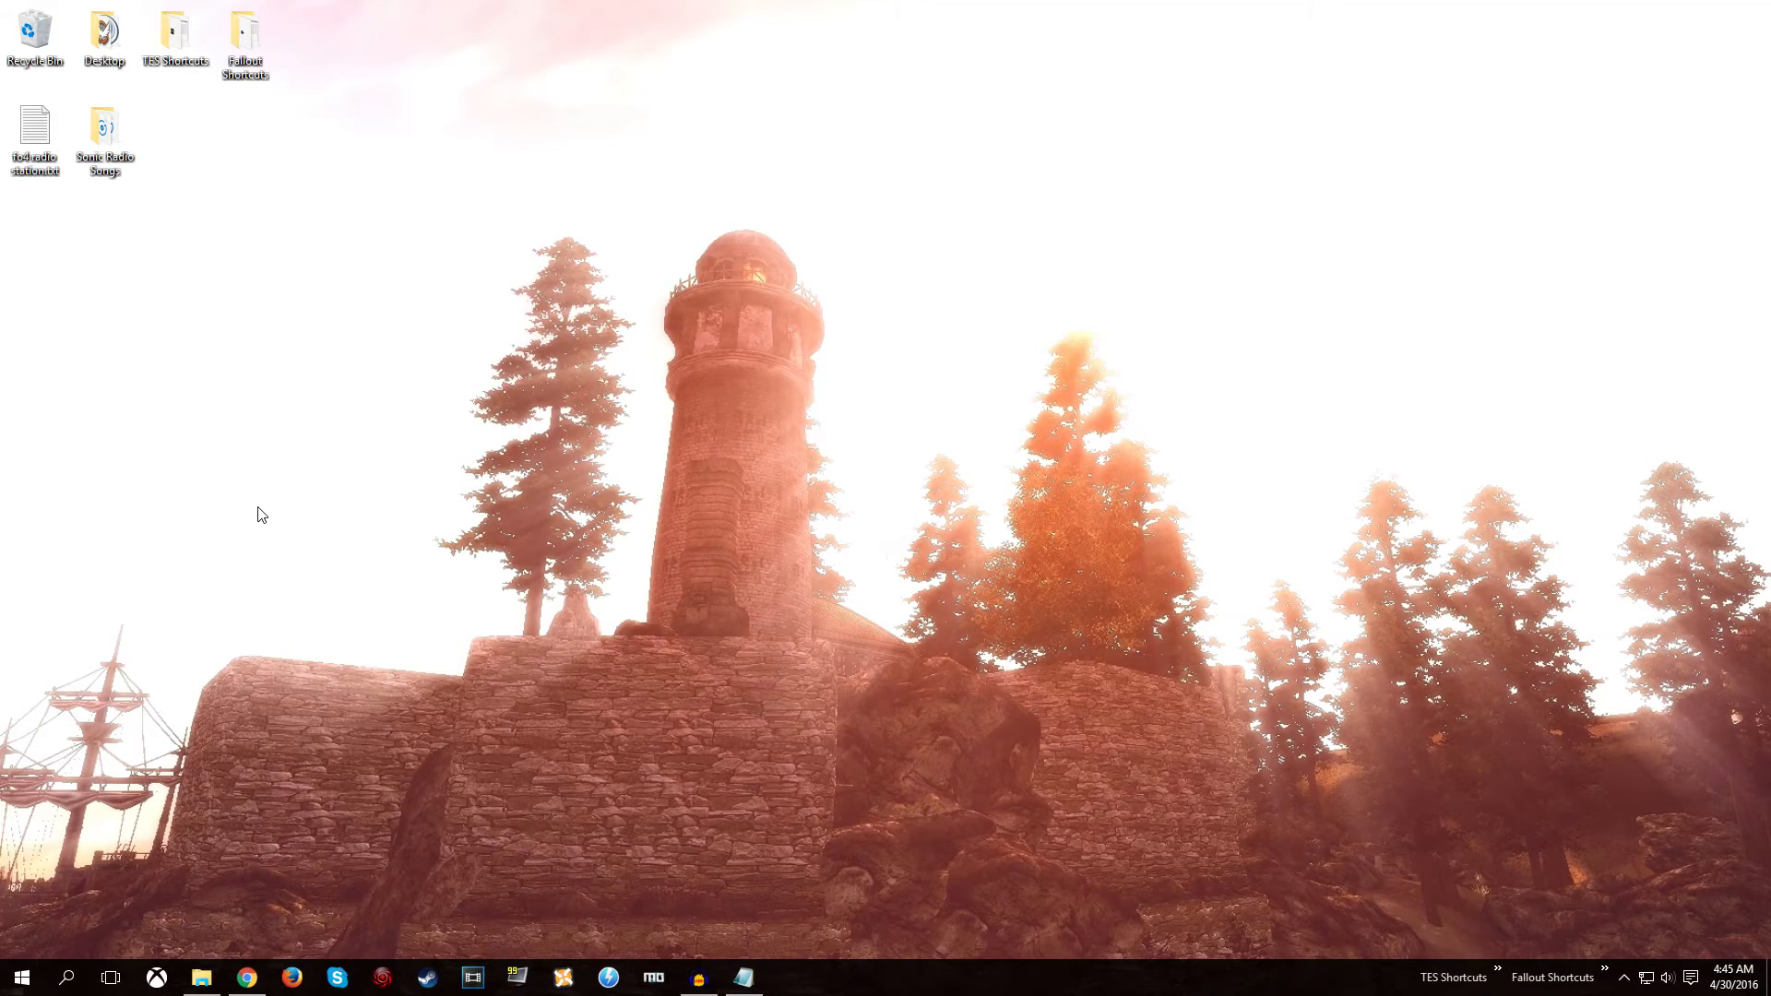
Switch to Steam and set the Skyrim Creation Kit's launch options to -generateSEQ:SonicRadio.esp.
left_click(428, 975)
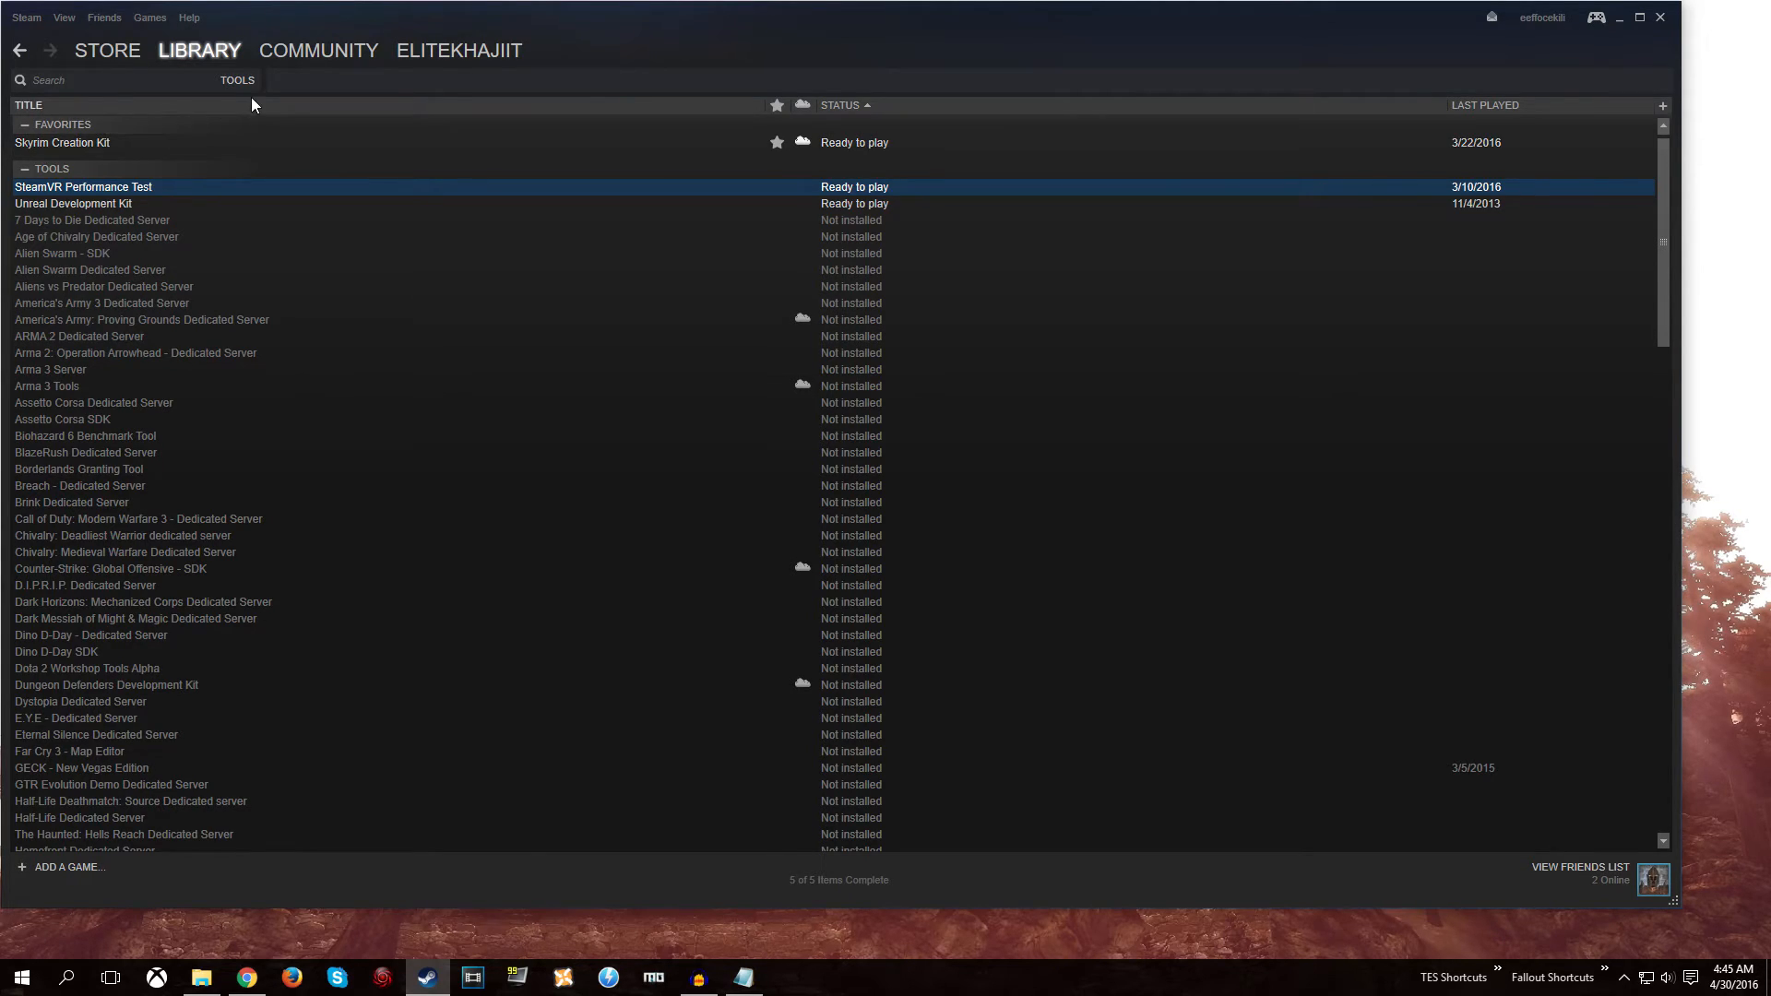
right_click(72, 146)
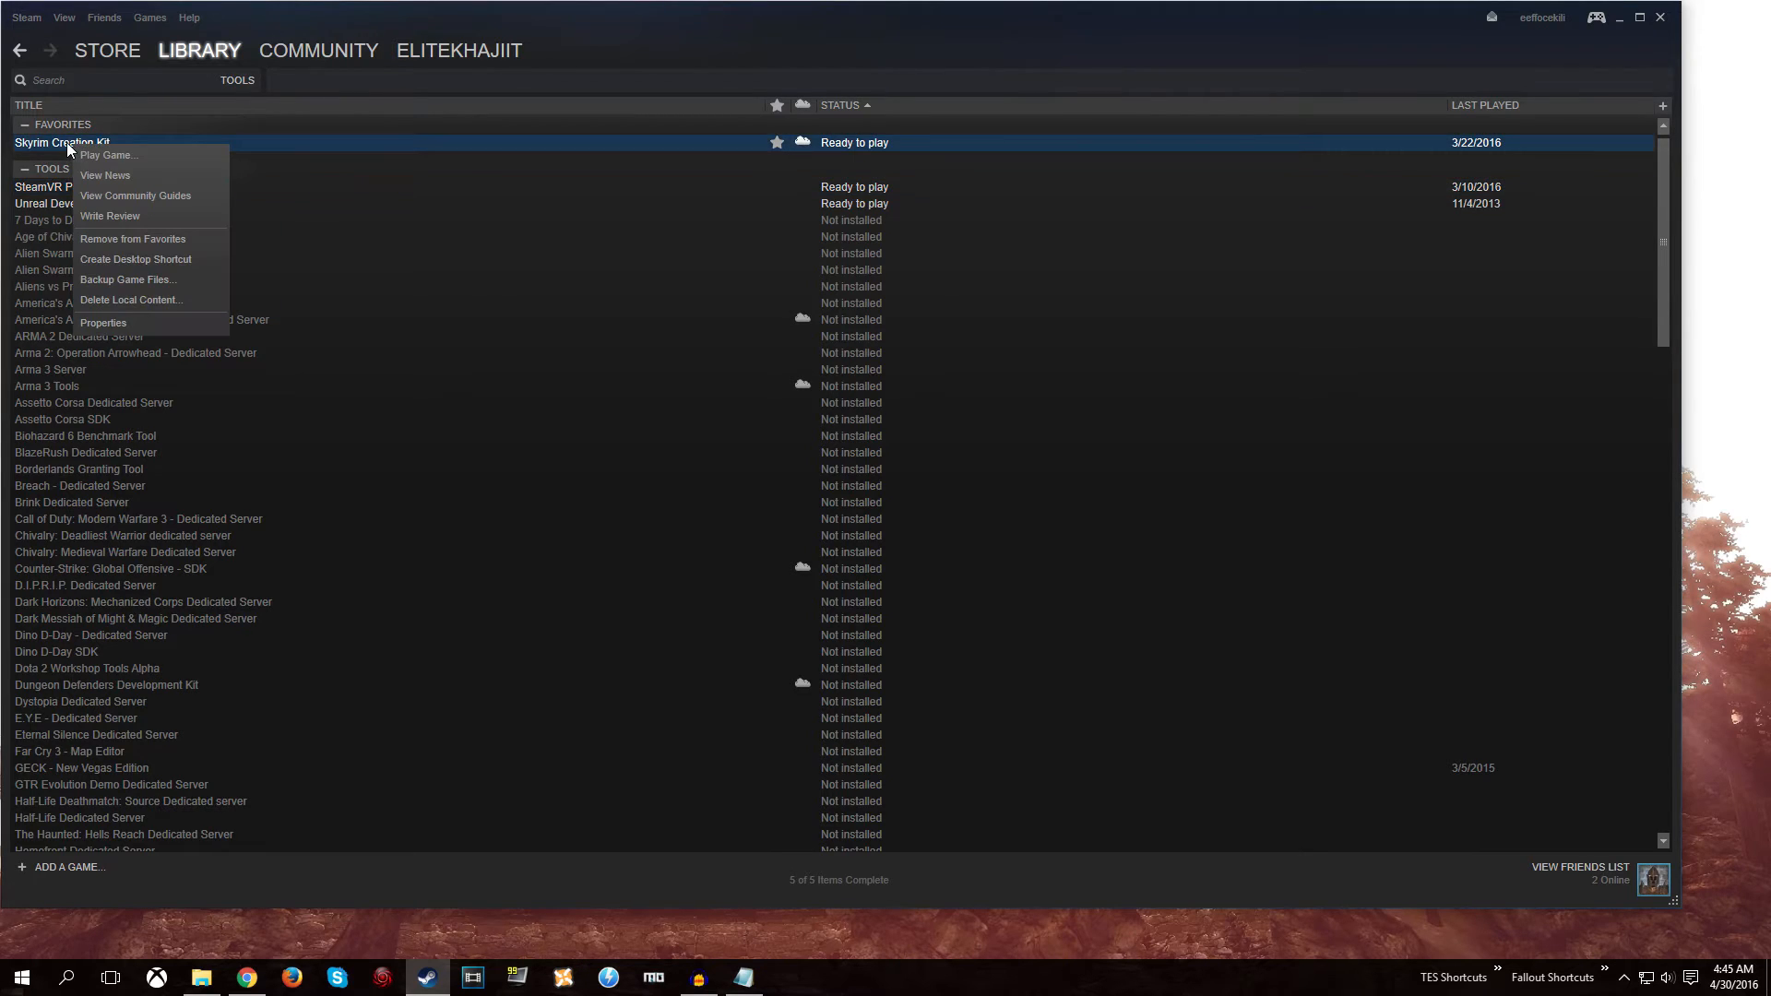
left_click(129, 321)
left_click(666, 467)
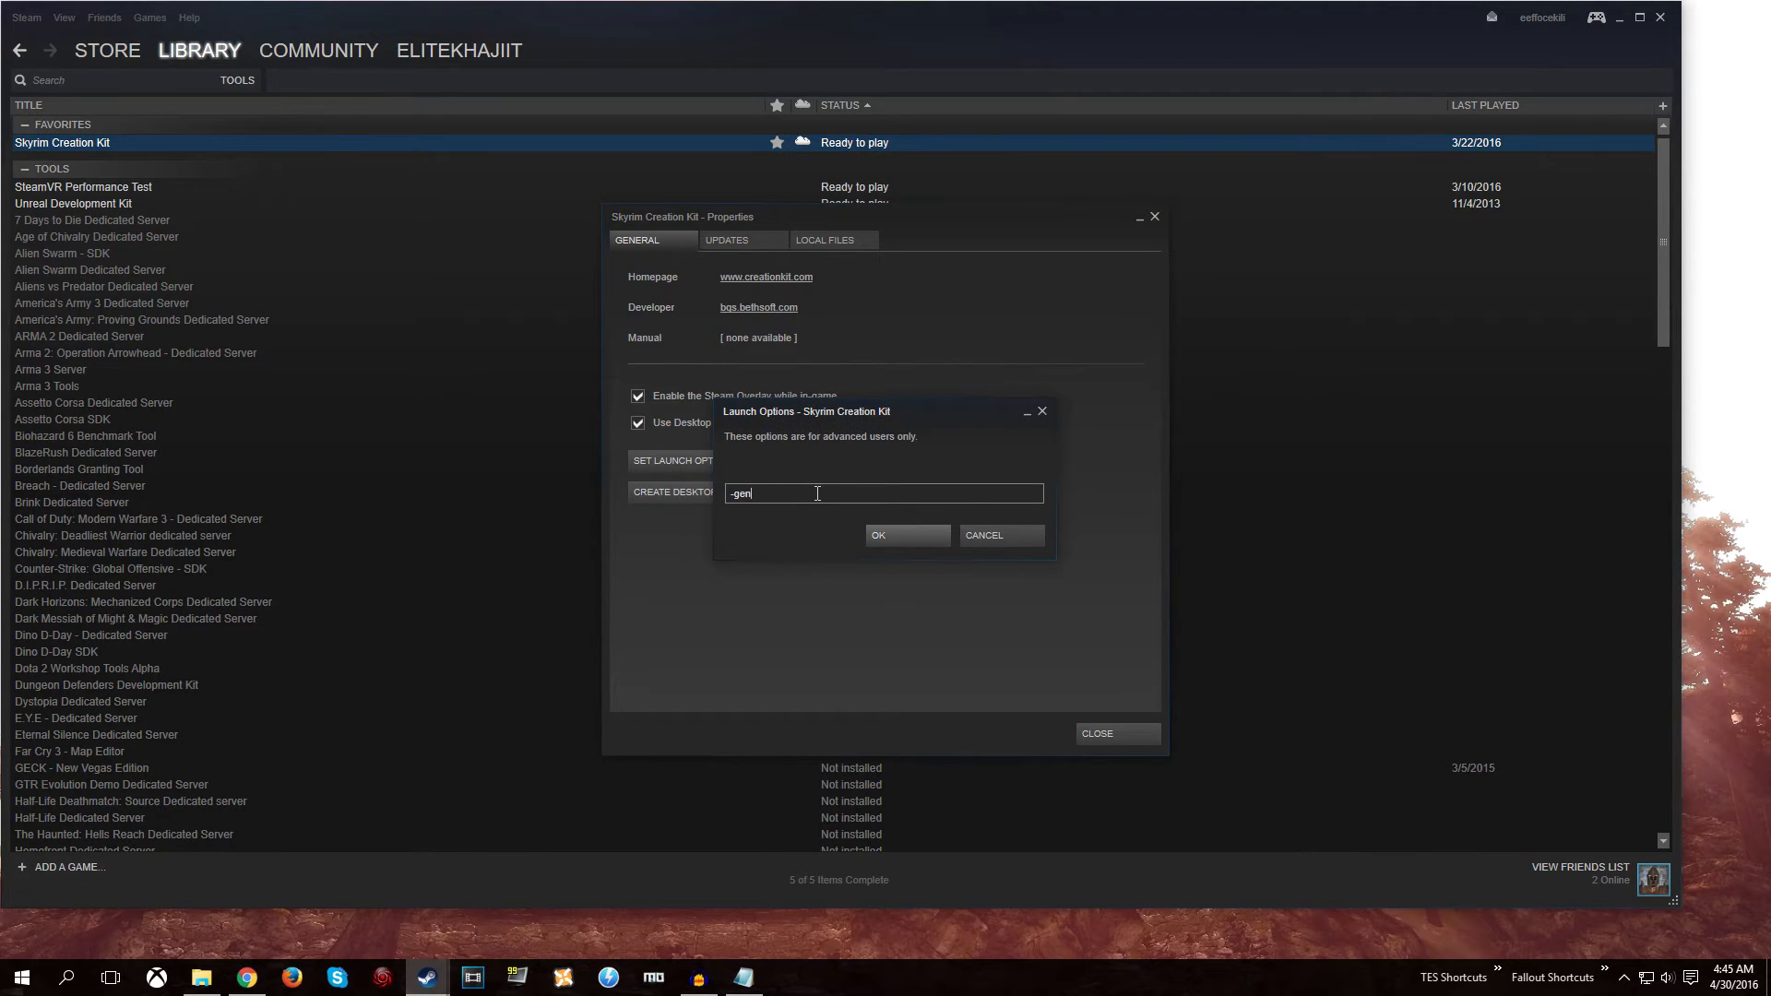
type("-generateSEQ:SonicRadio.esp")
left_click(872, 530)
left_click(1089, 728)
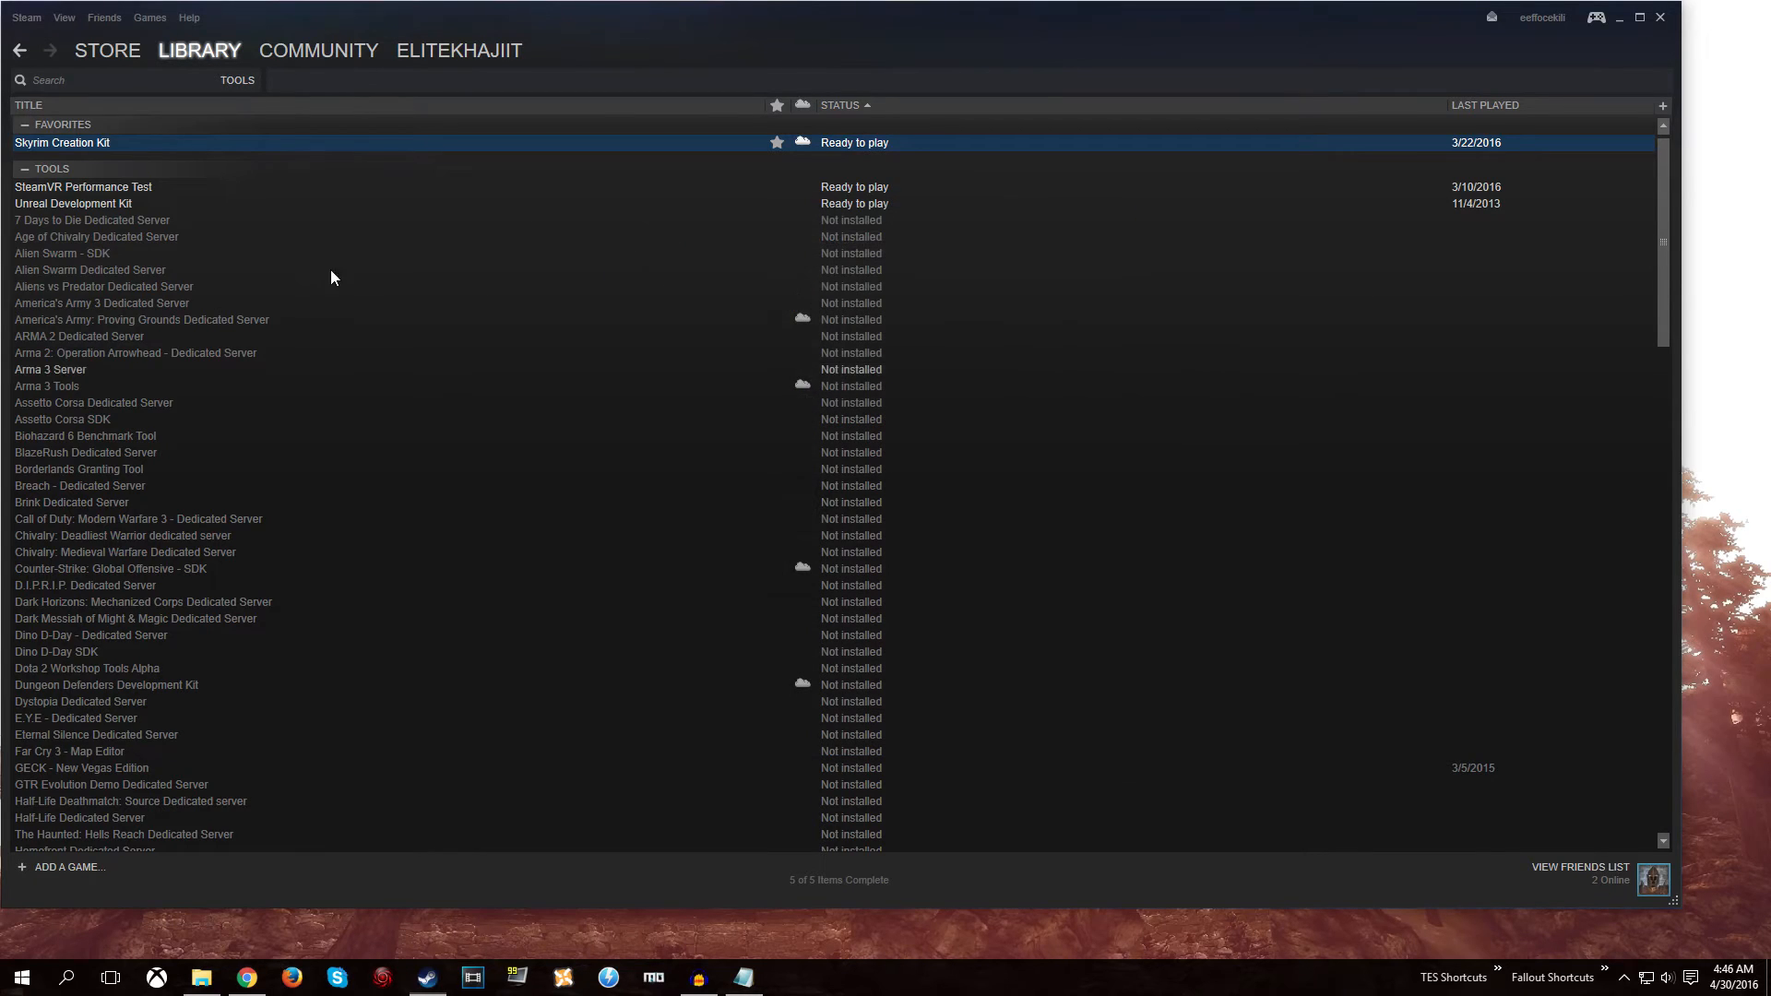
Clear the launch options of the Skyrim Creation Kit and close its properties.
right_click(99, 138)
left_click(155, 312)
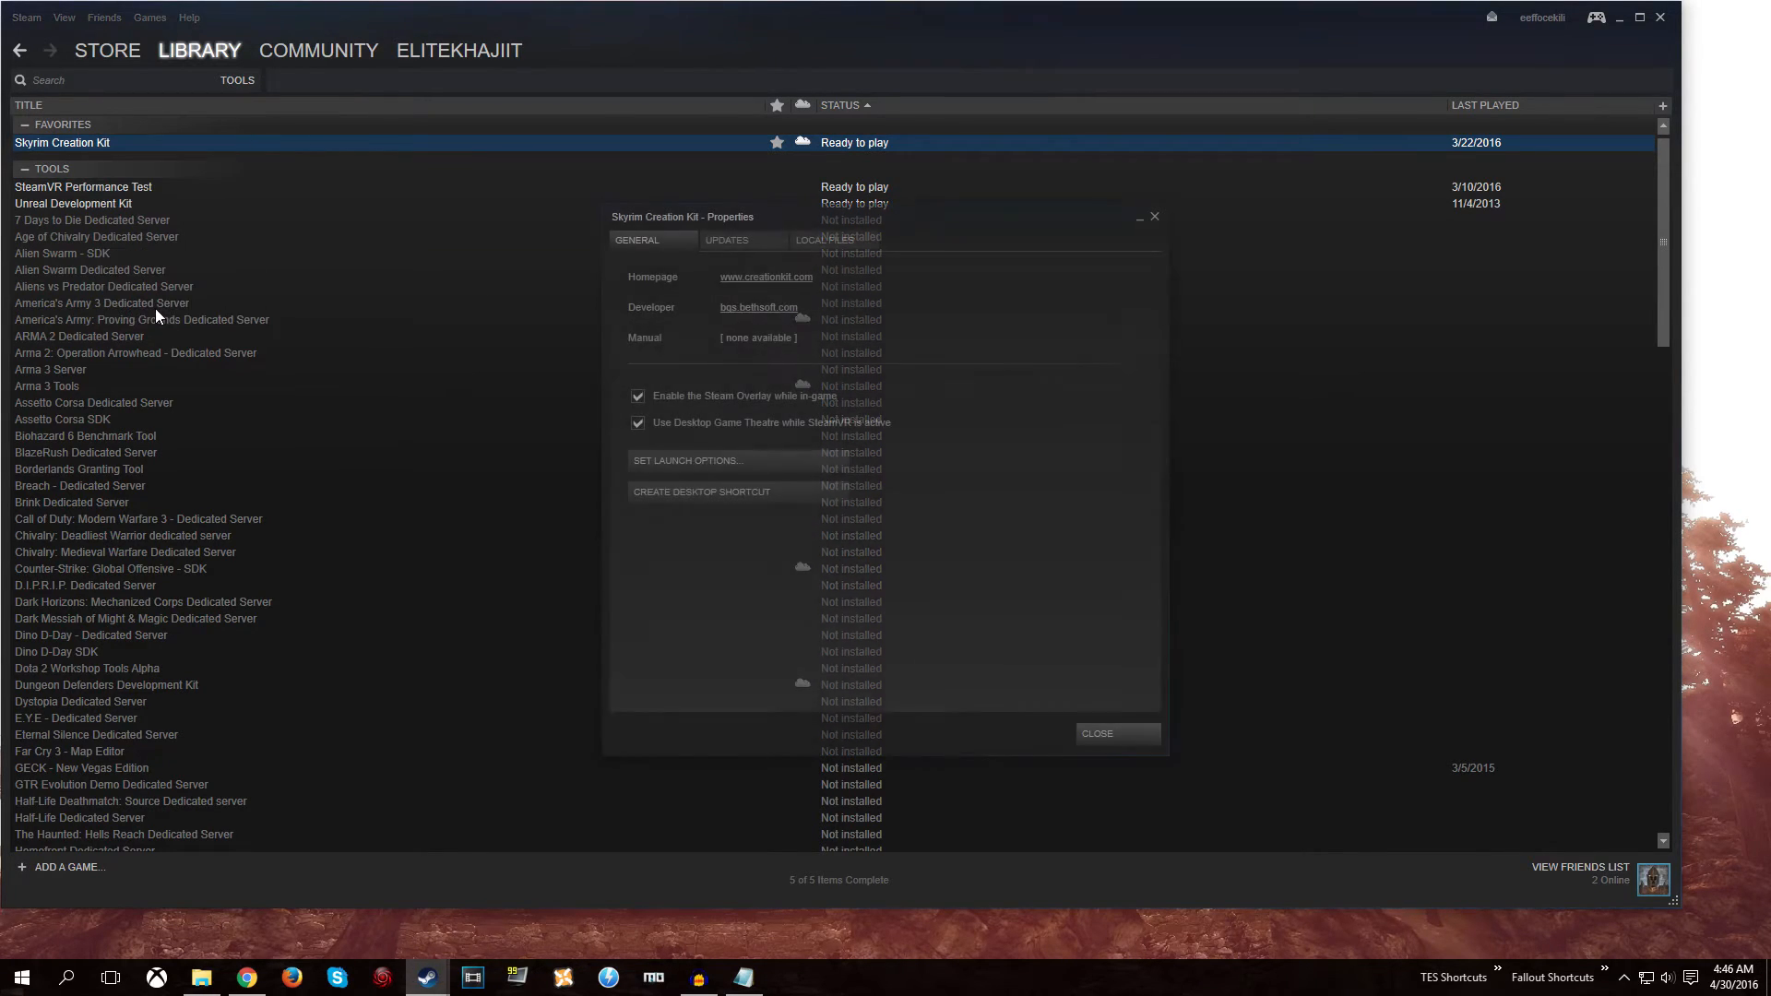
left_click(678, 461)
left_click(865, 492)
key("ctrl+a")
key("BackSpace")
left_click(871, 537)
left_click(1098, 733)
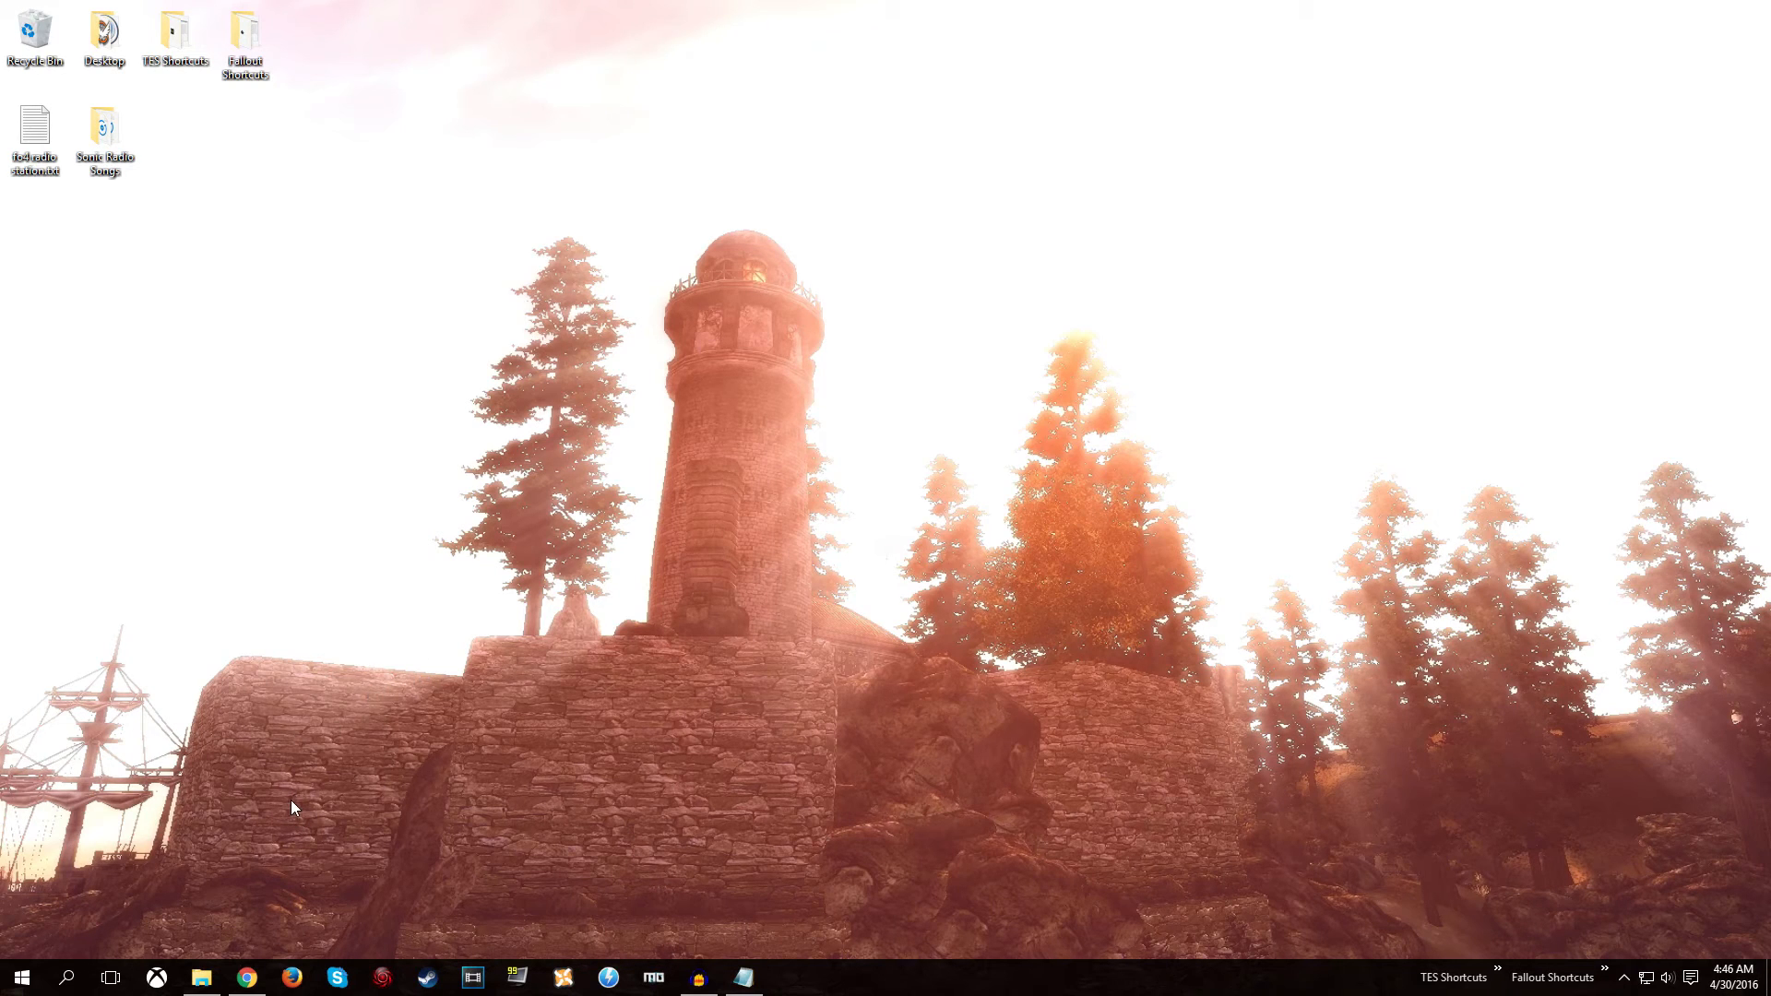
Create a desktop shortcut for CreationKit.exe from the Fallout 4 folder and minimize the folder window.
left_click(199, 978)
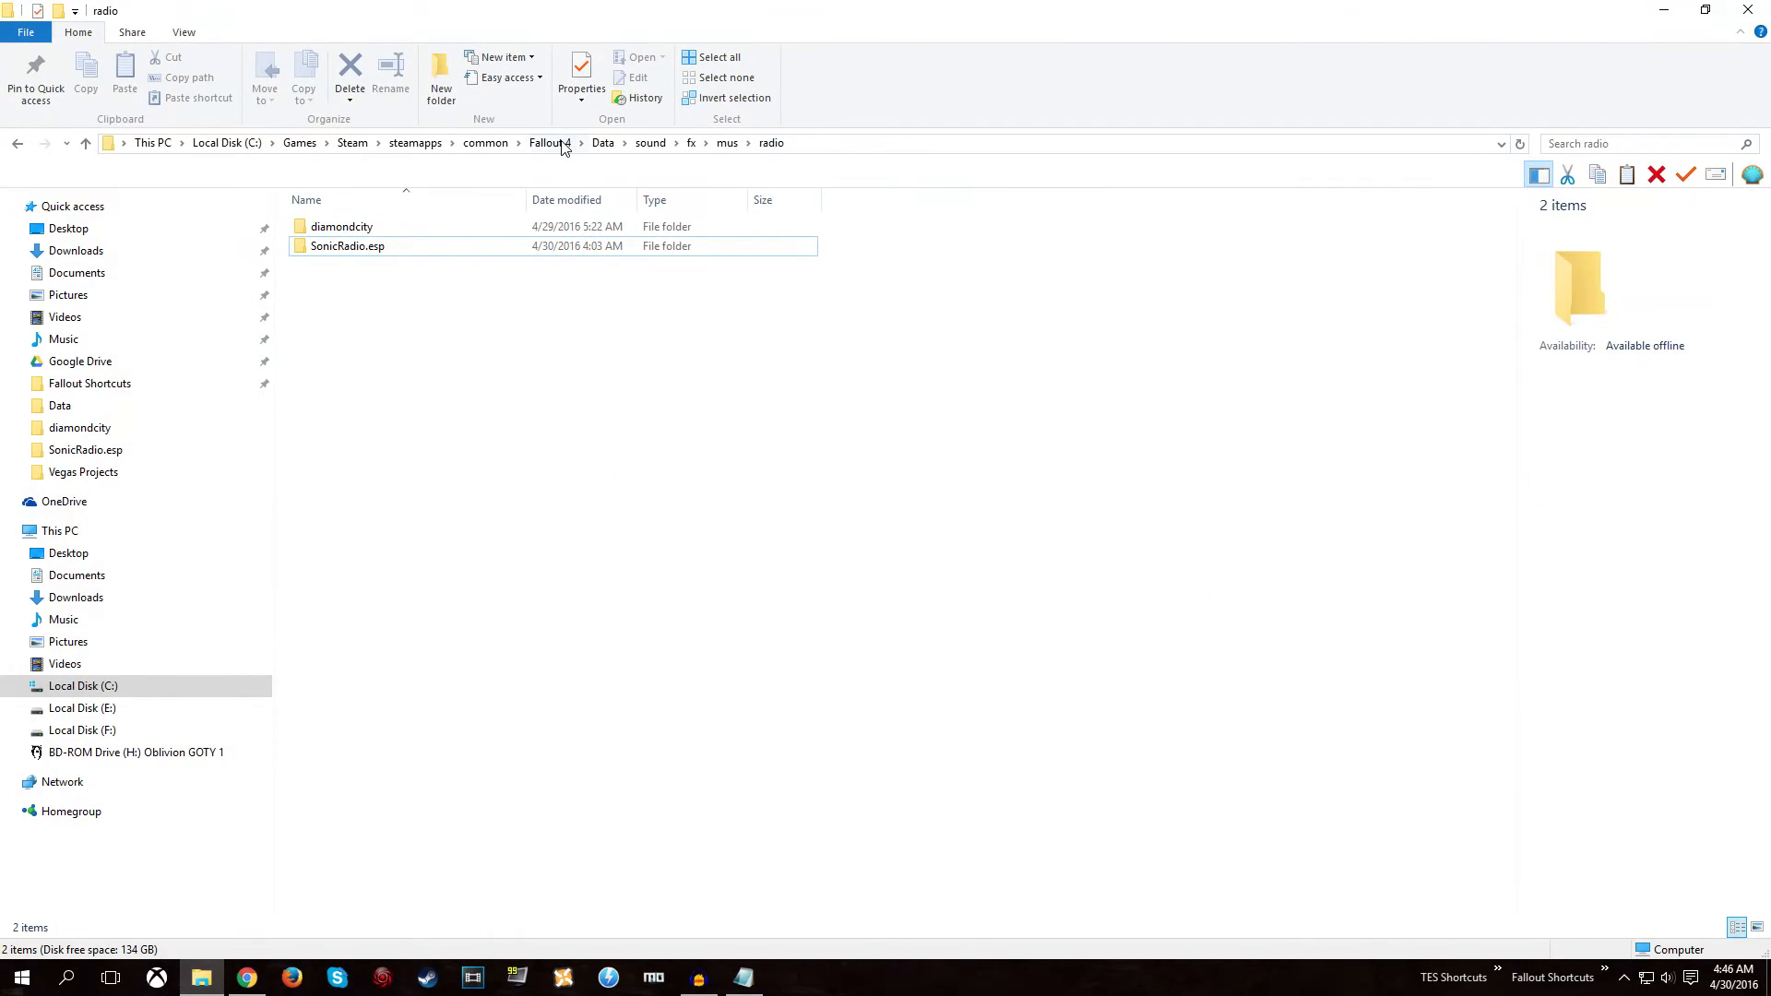
left_click(553, 143)
scroll(406, 476, "down", 3)
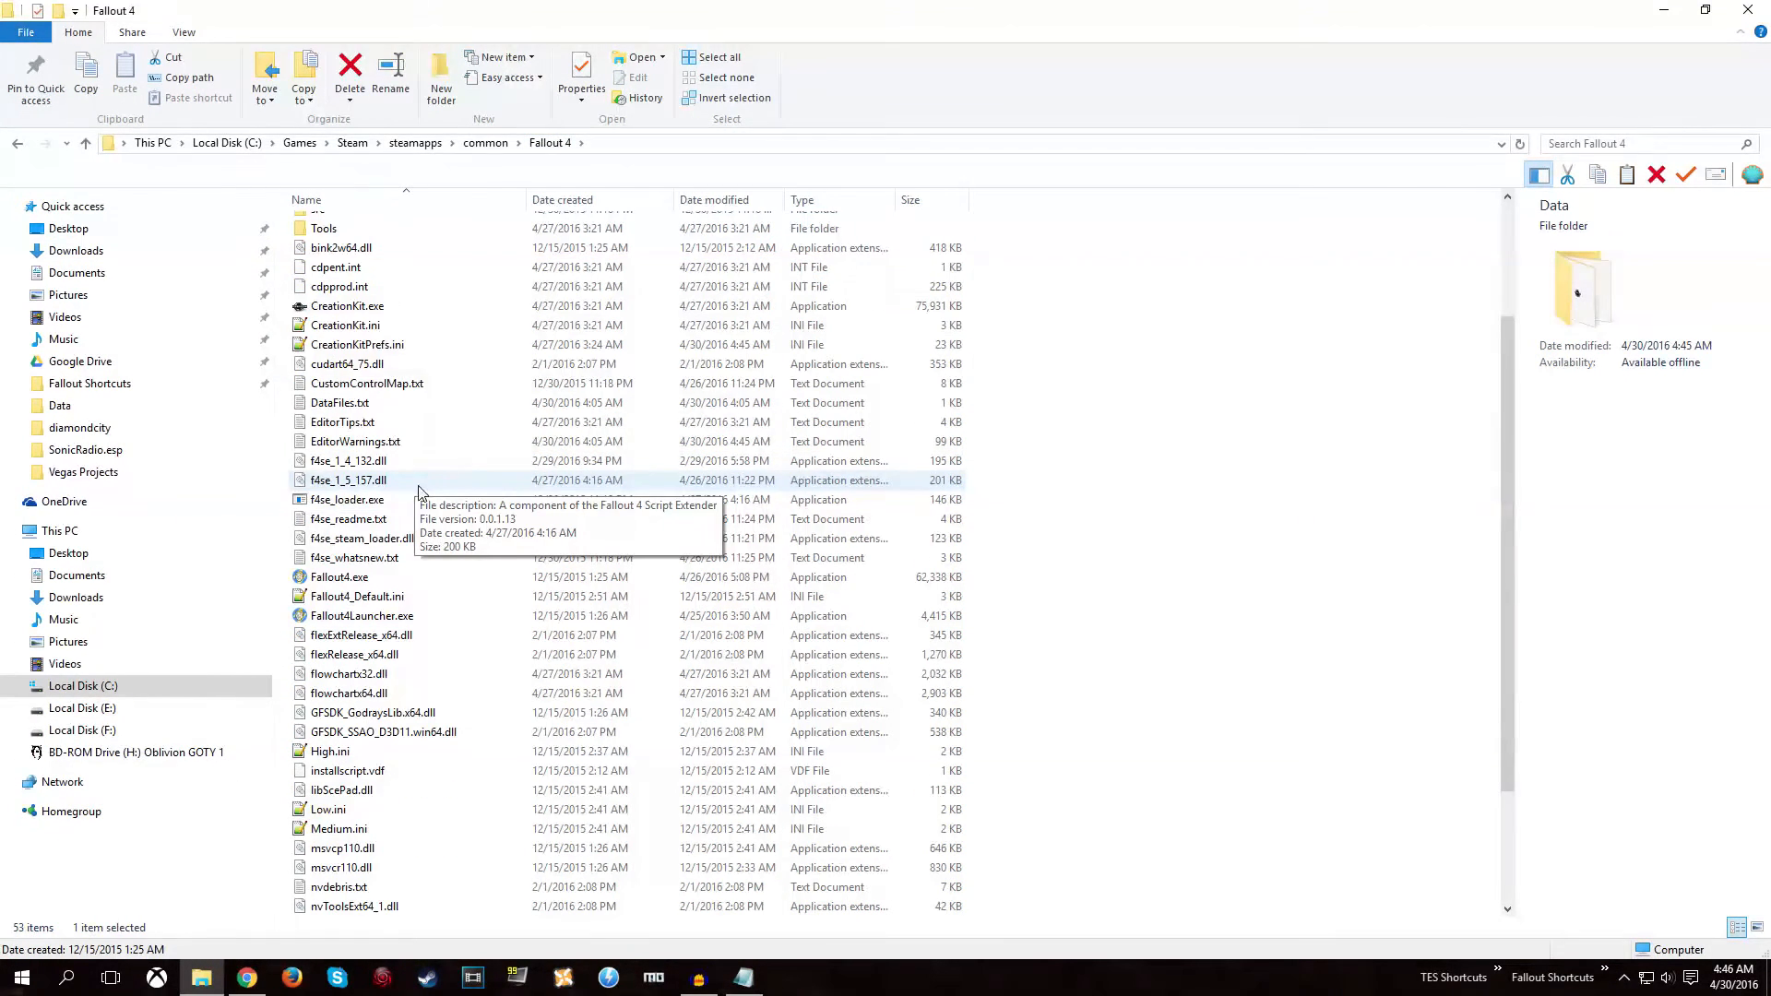
left_click(357, 308)
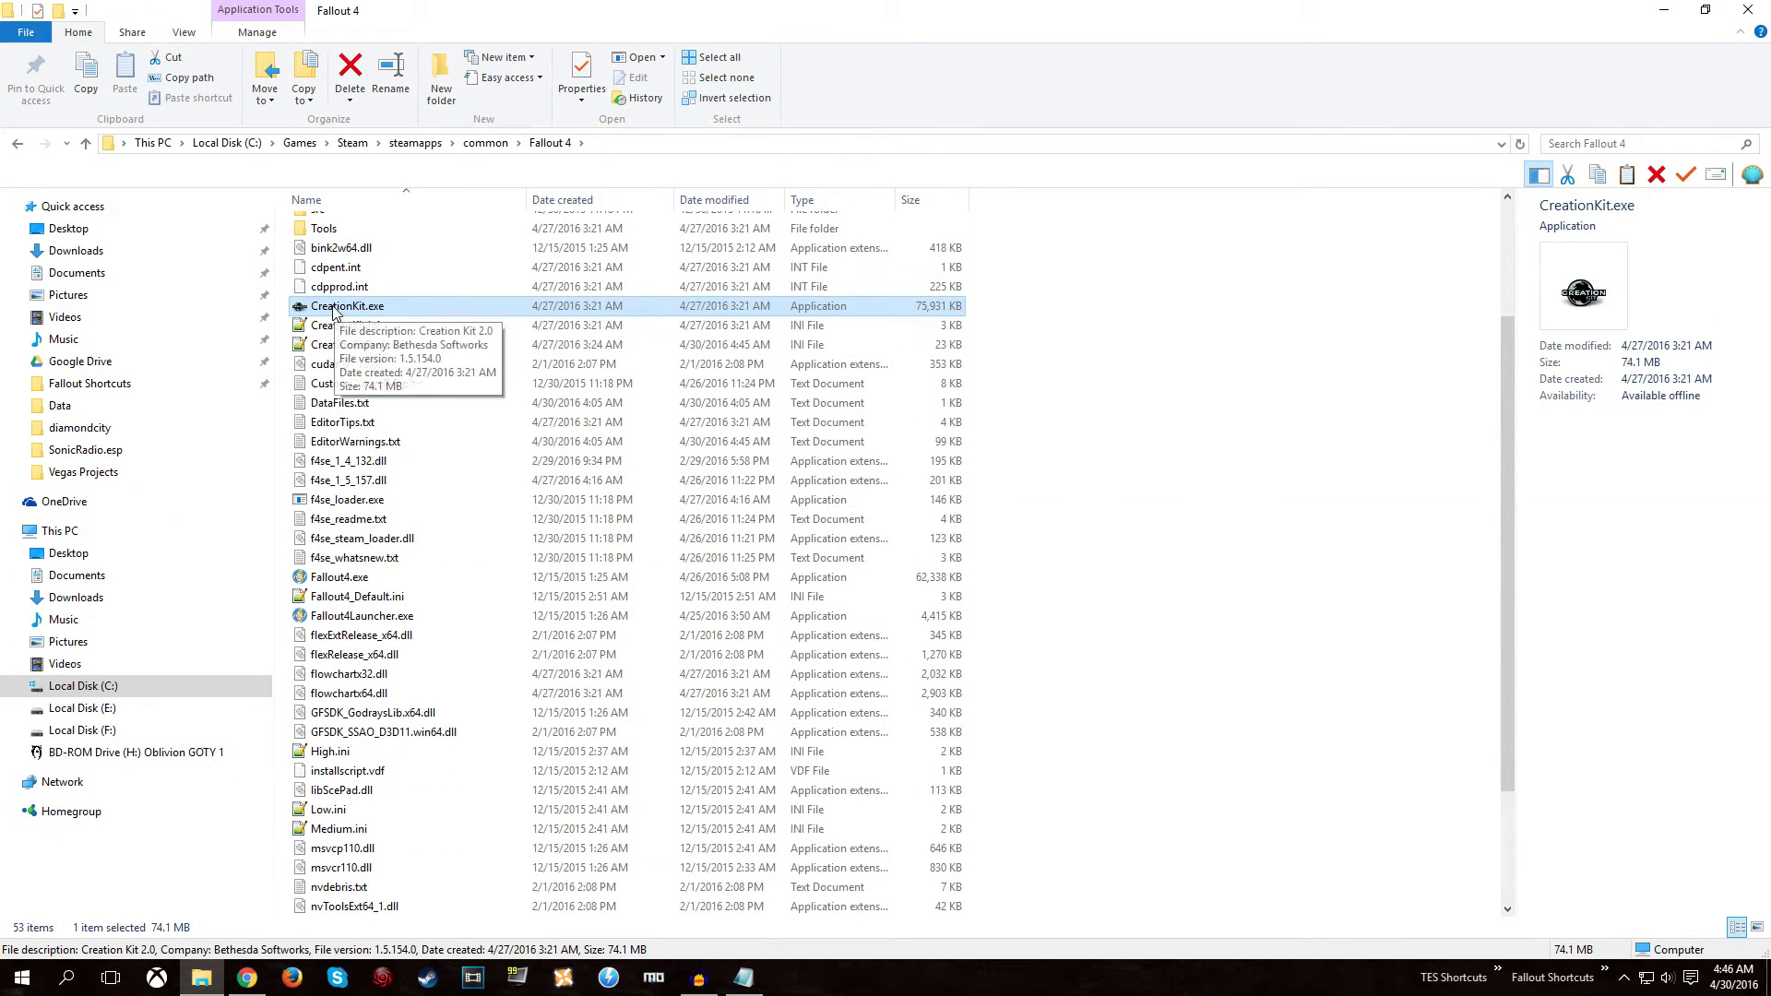
right_click(331, 308)
mouse_move(474, 590)
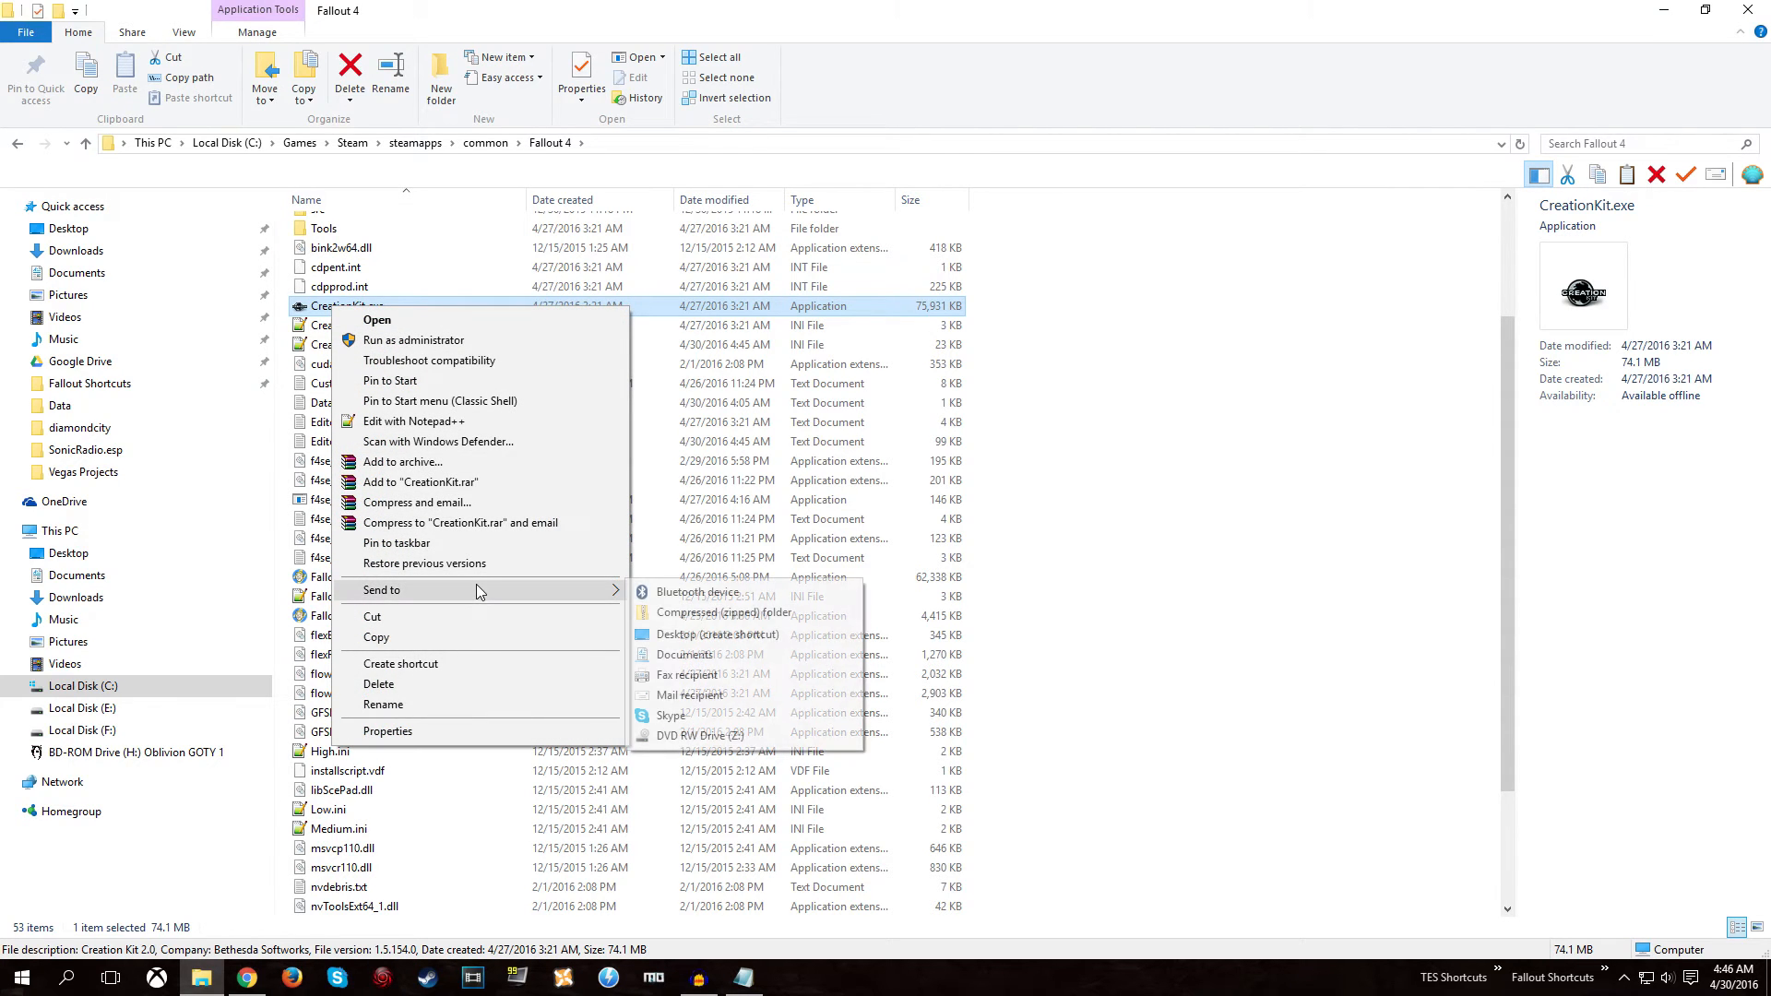
left_click(680, 636)
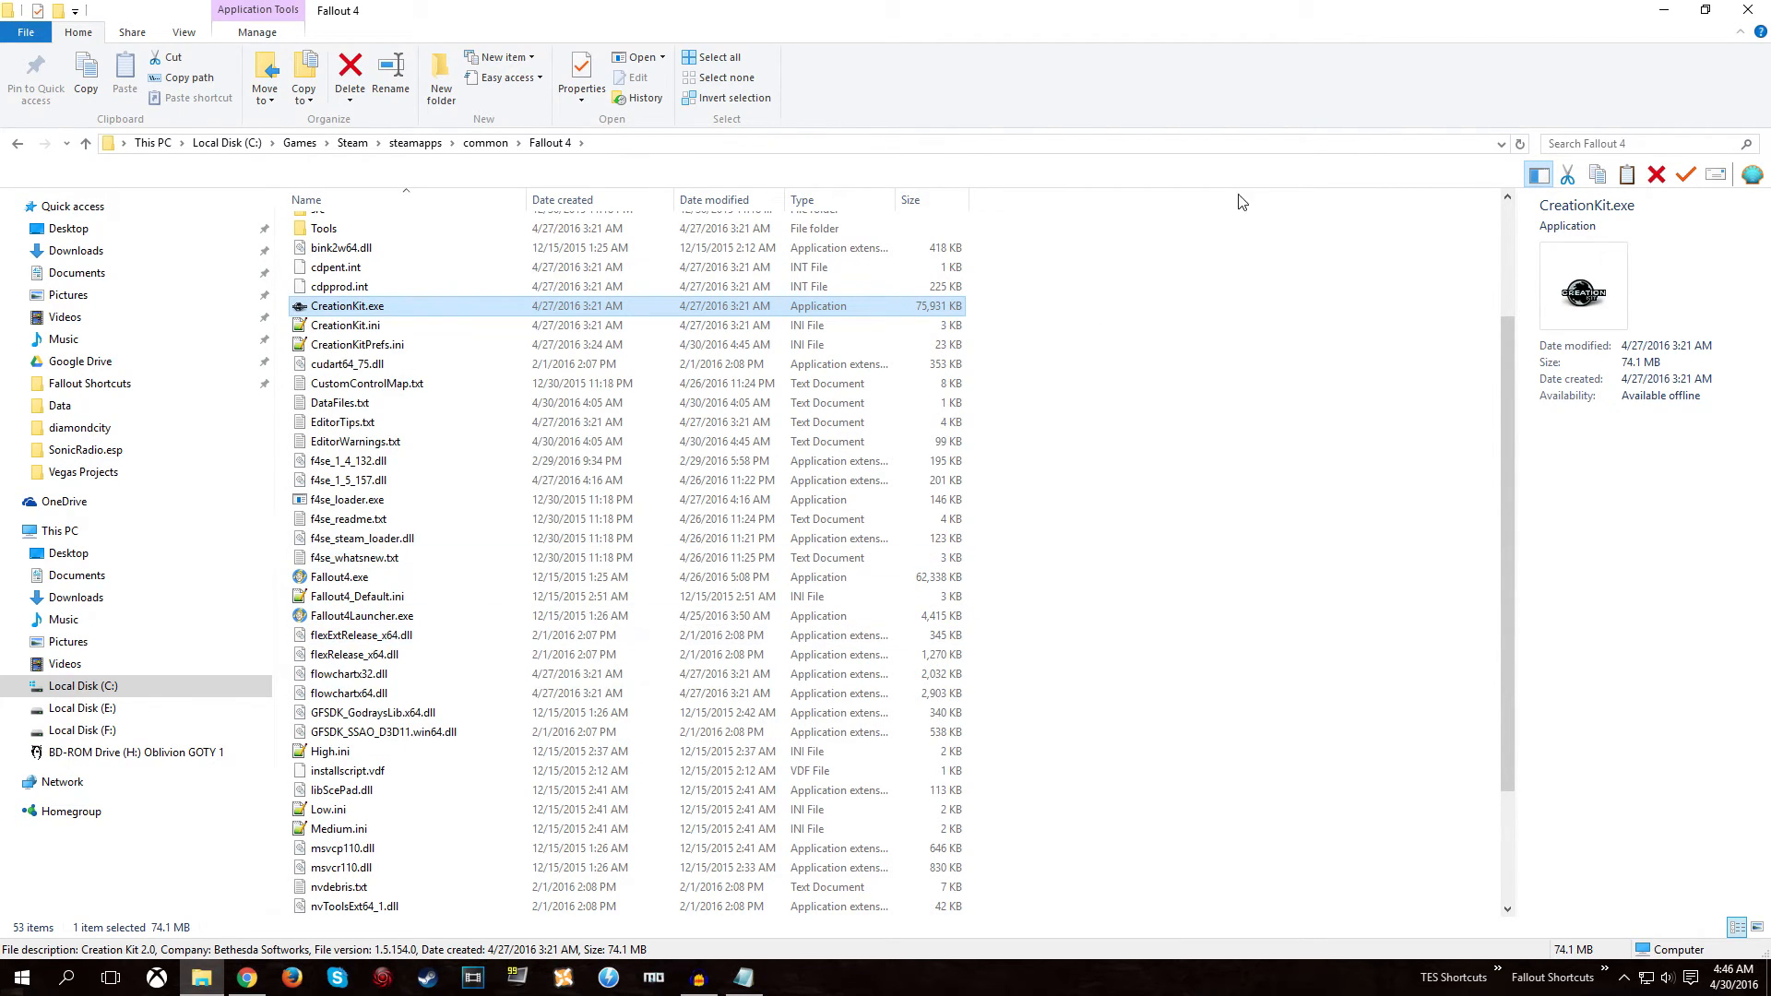
left_click(1663, 9)
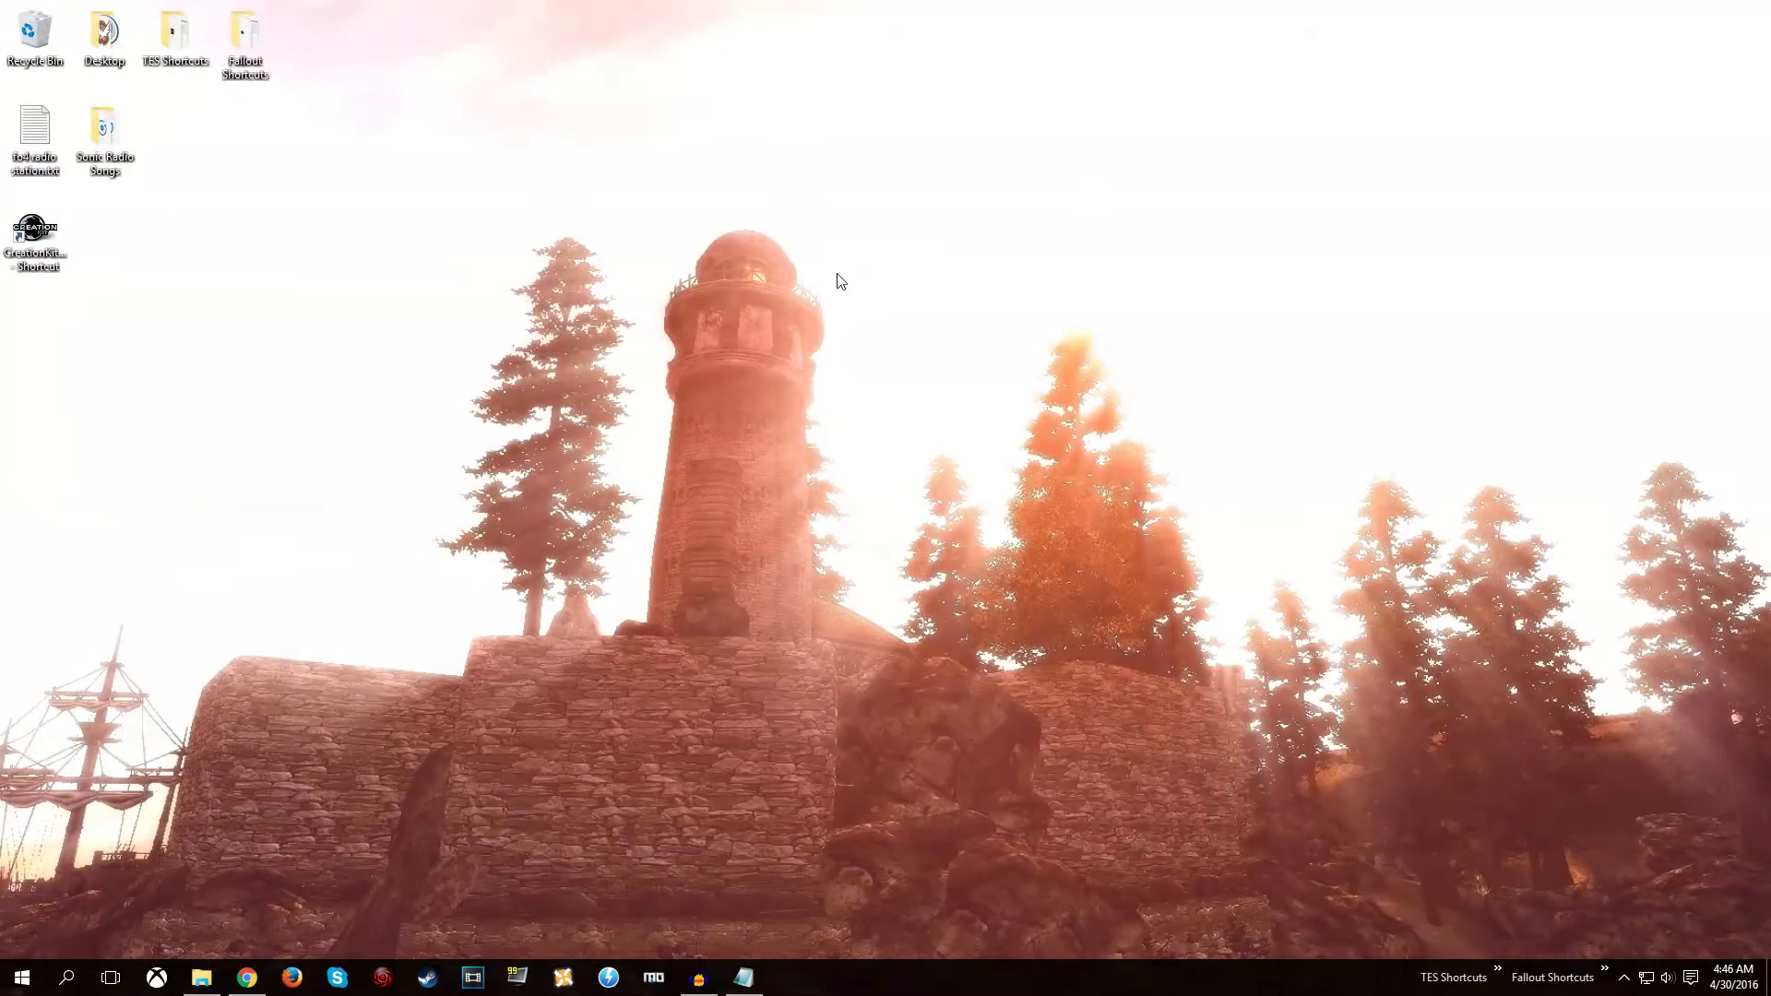
Append -generateSEQ:SonicRadio.esp to the target of the CreationKit.exe desktop shortcut, accept the properties, and run the shortcut.
right_click(36, 242)
left_click(135, 693)
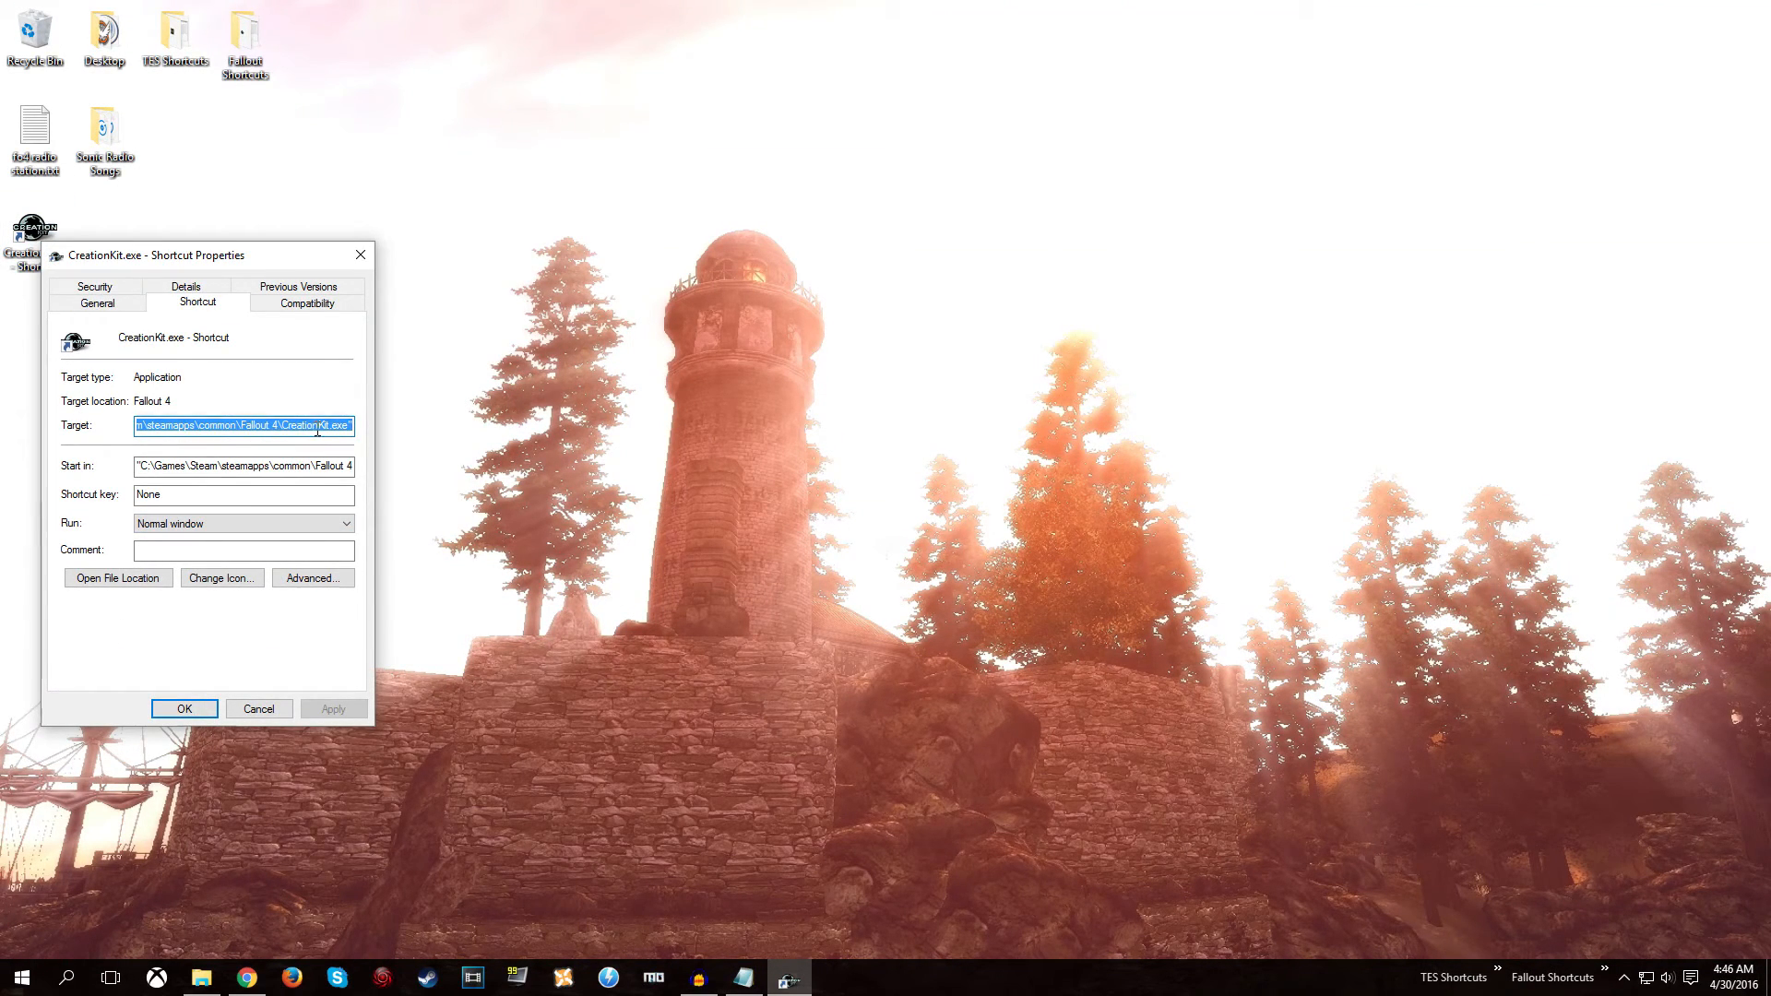
left_click(345, 430)
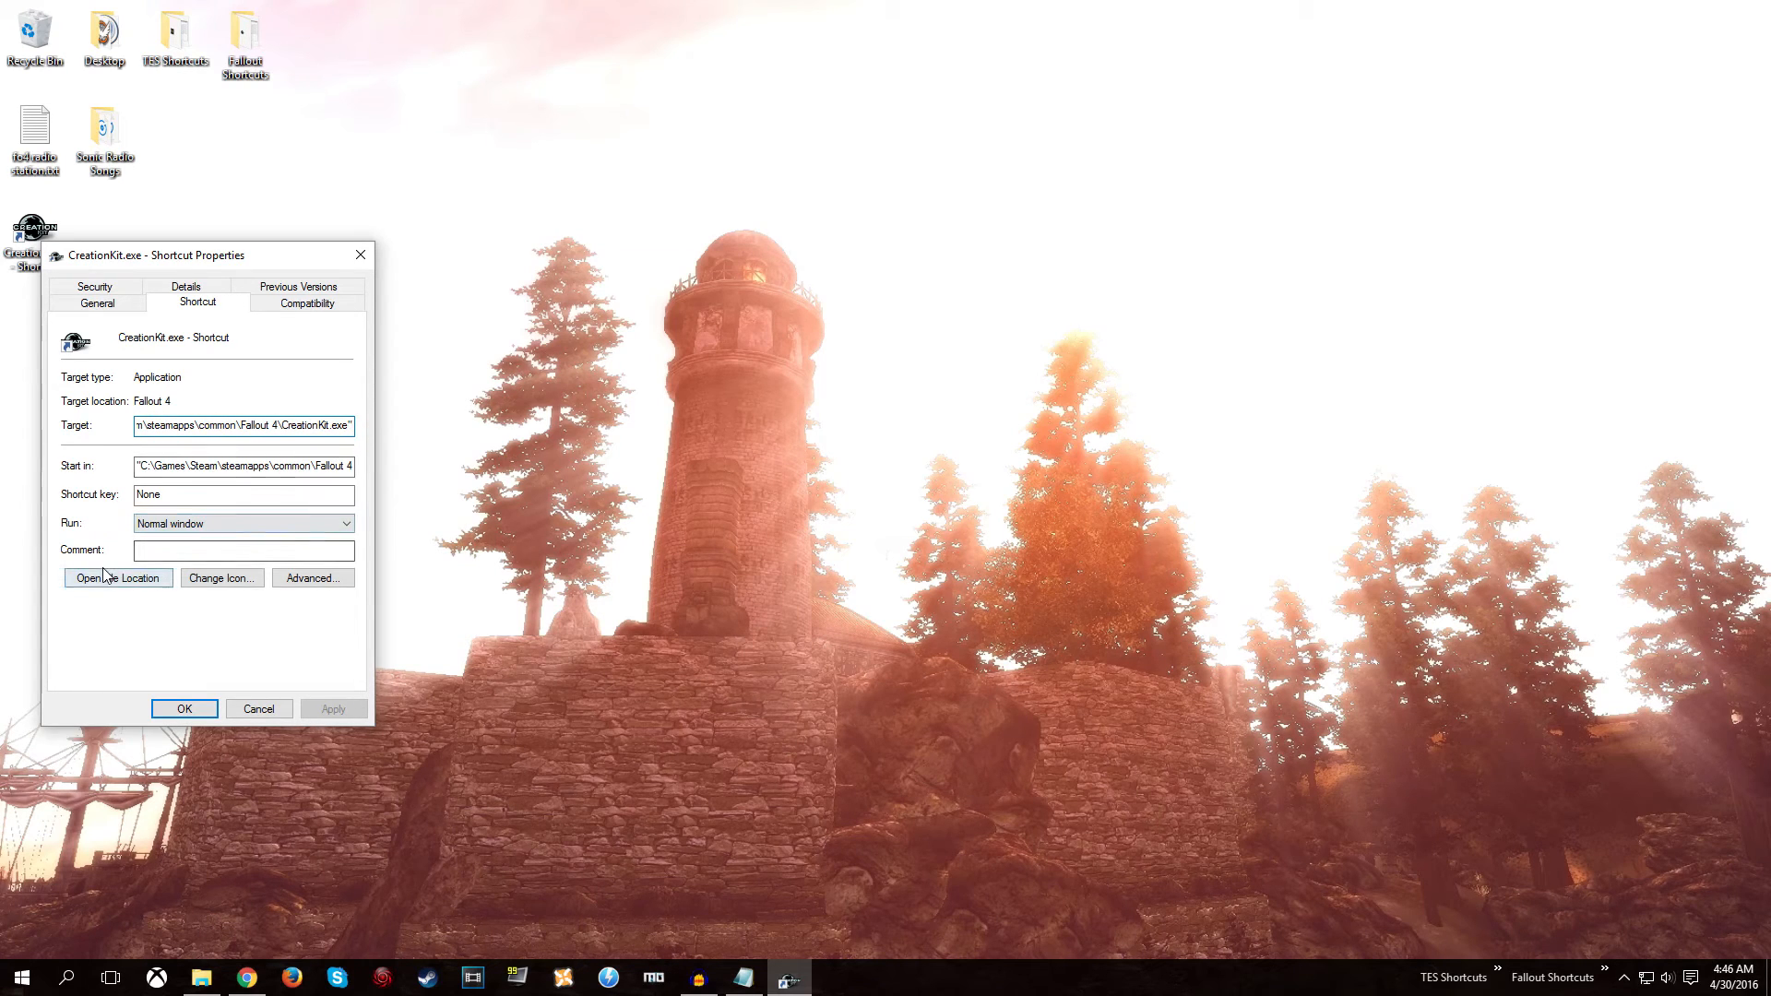
type("-generate")
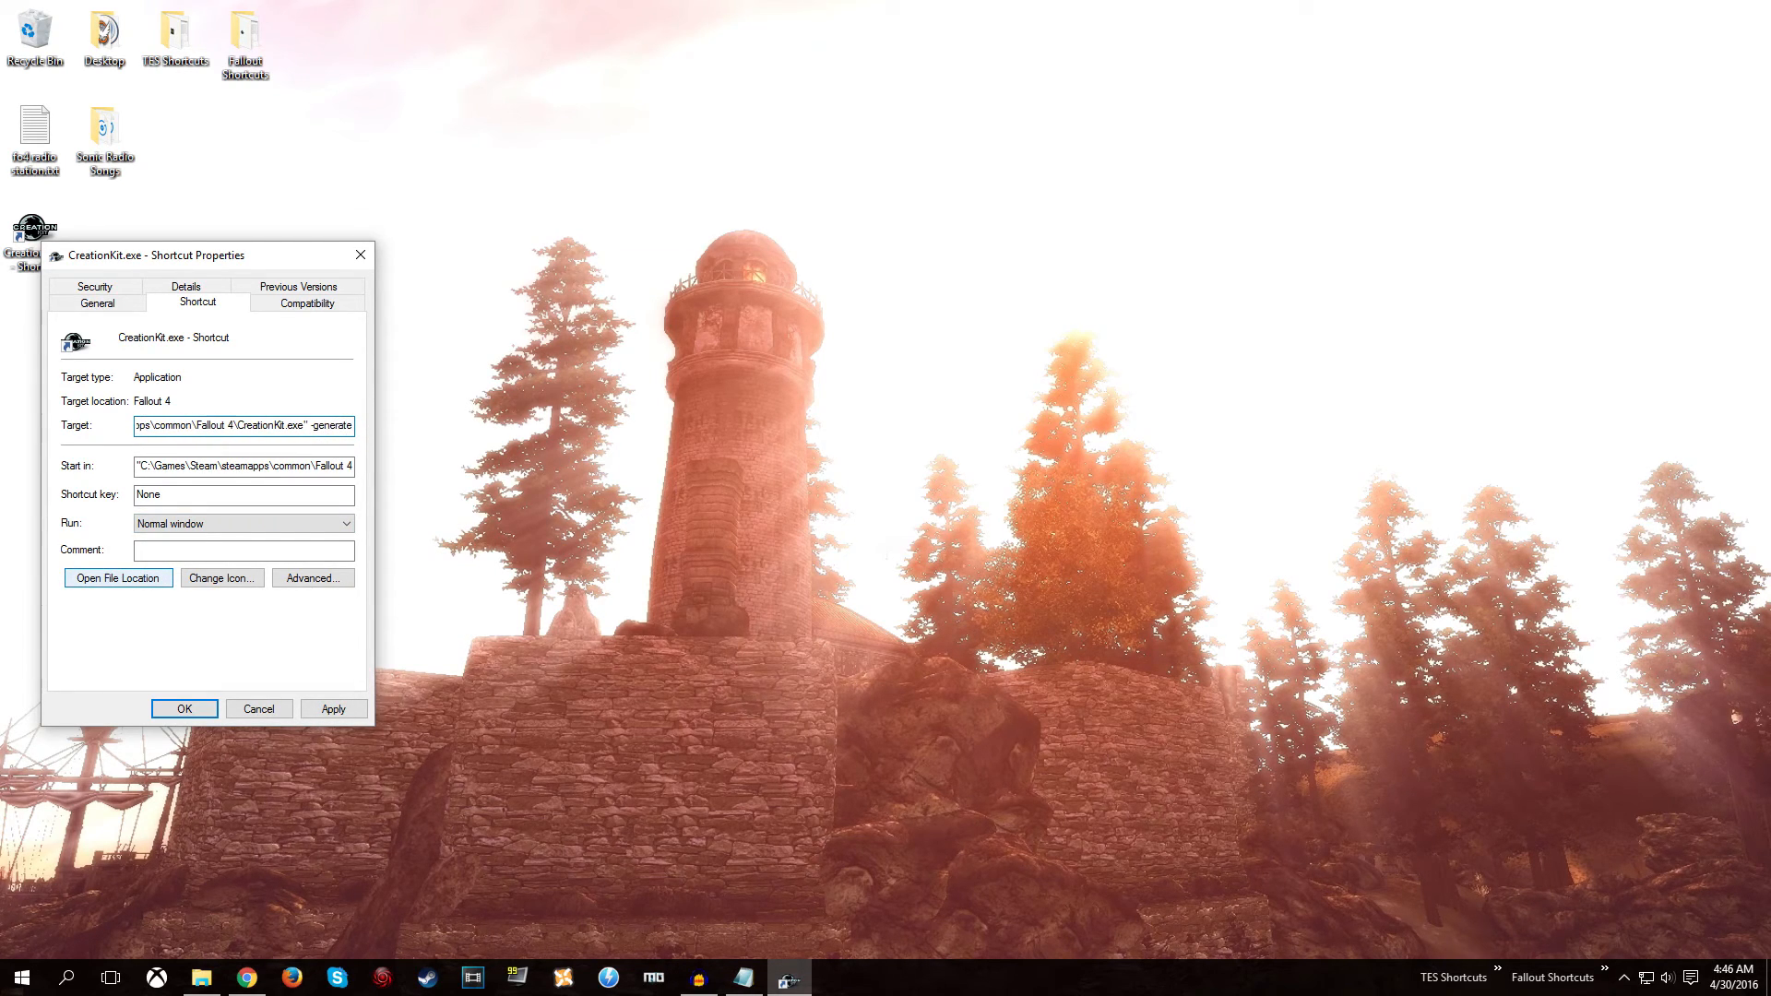
type("SEQ:SonicRadio.esp")
left_click(333, 708)
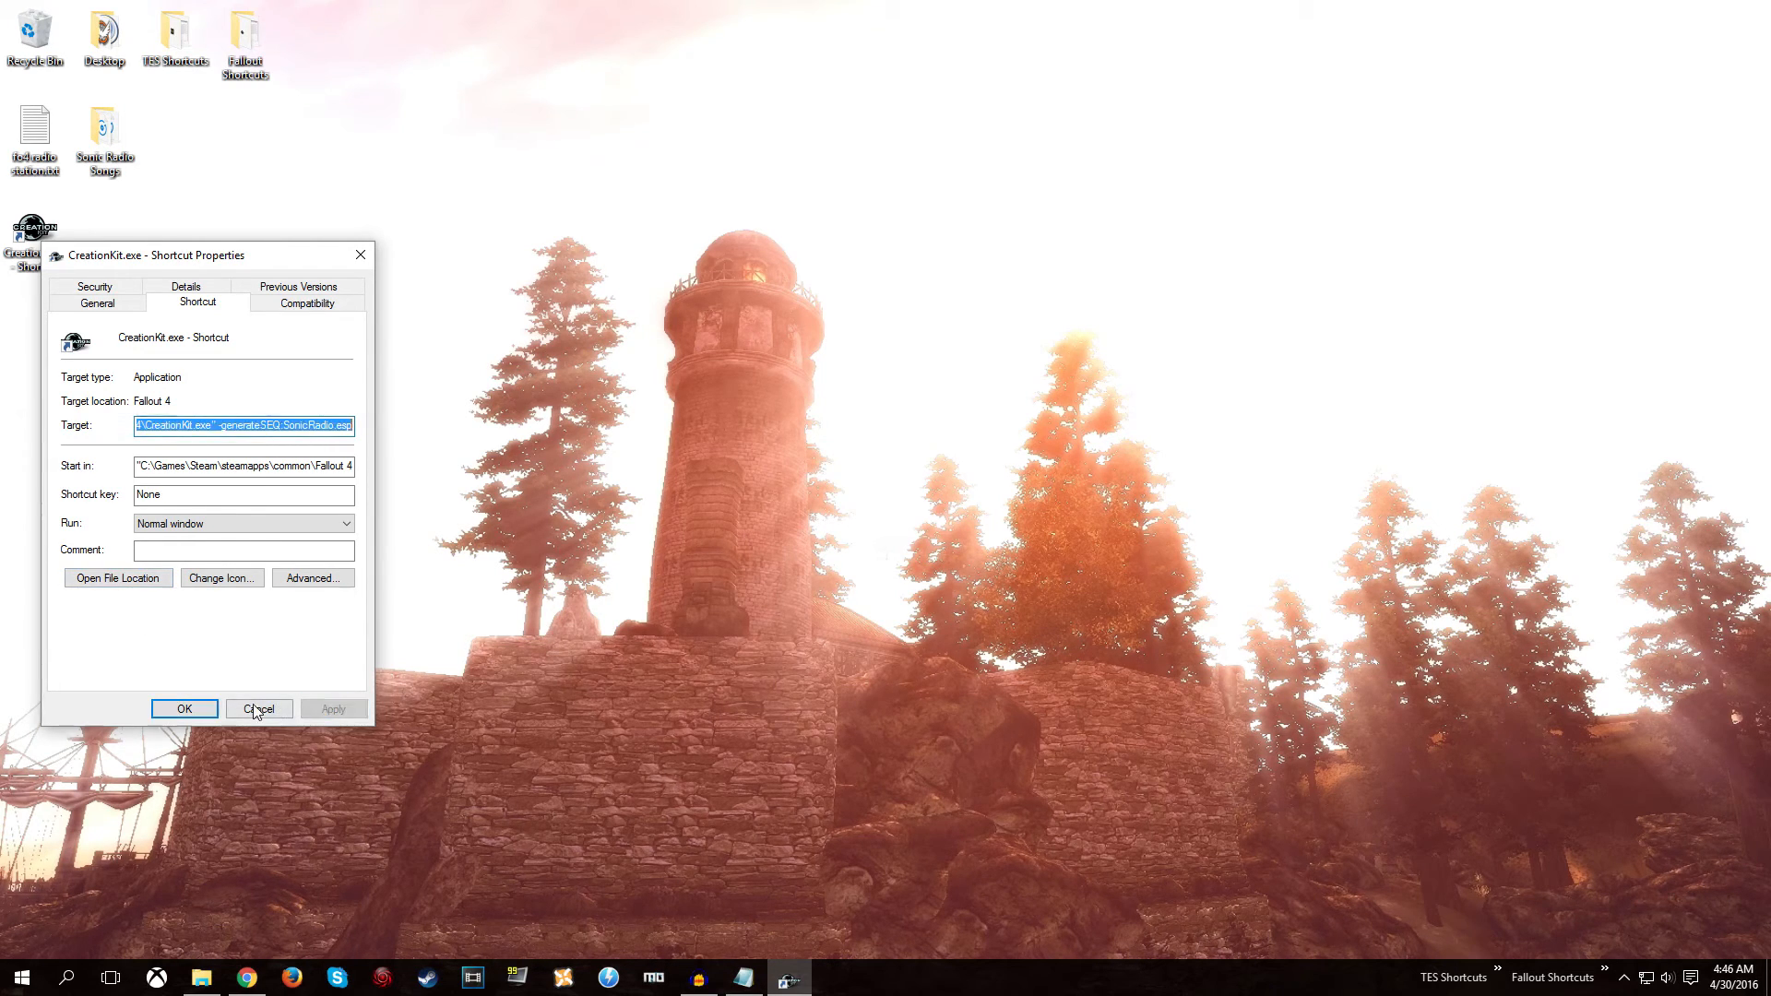
left_click(184, 708)
double_click(35, 235)
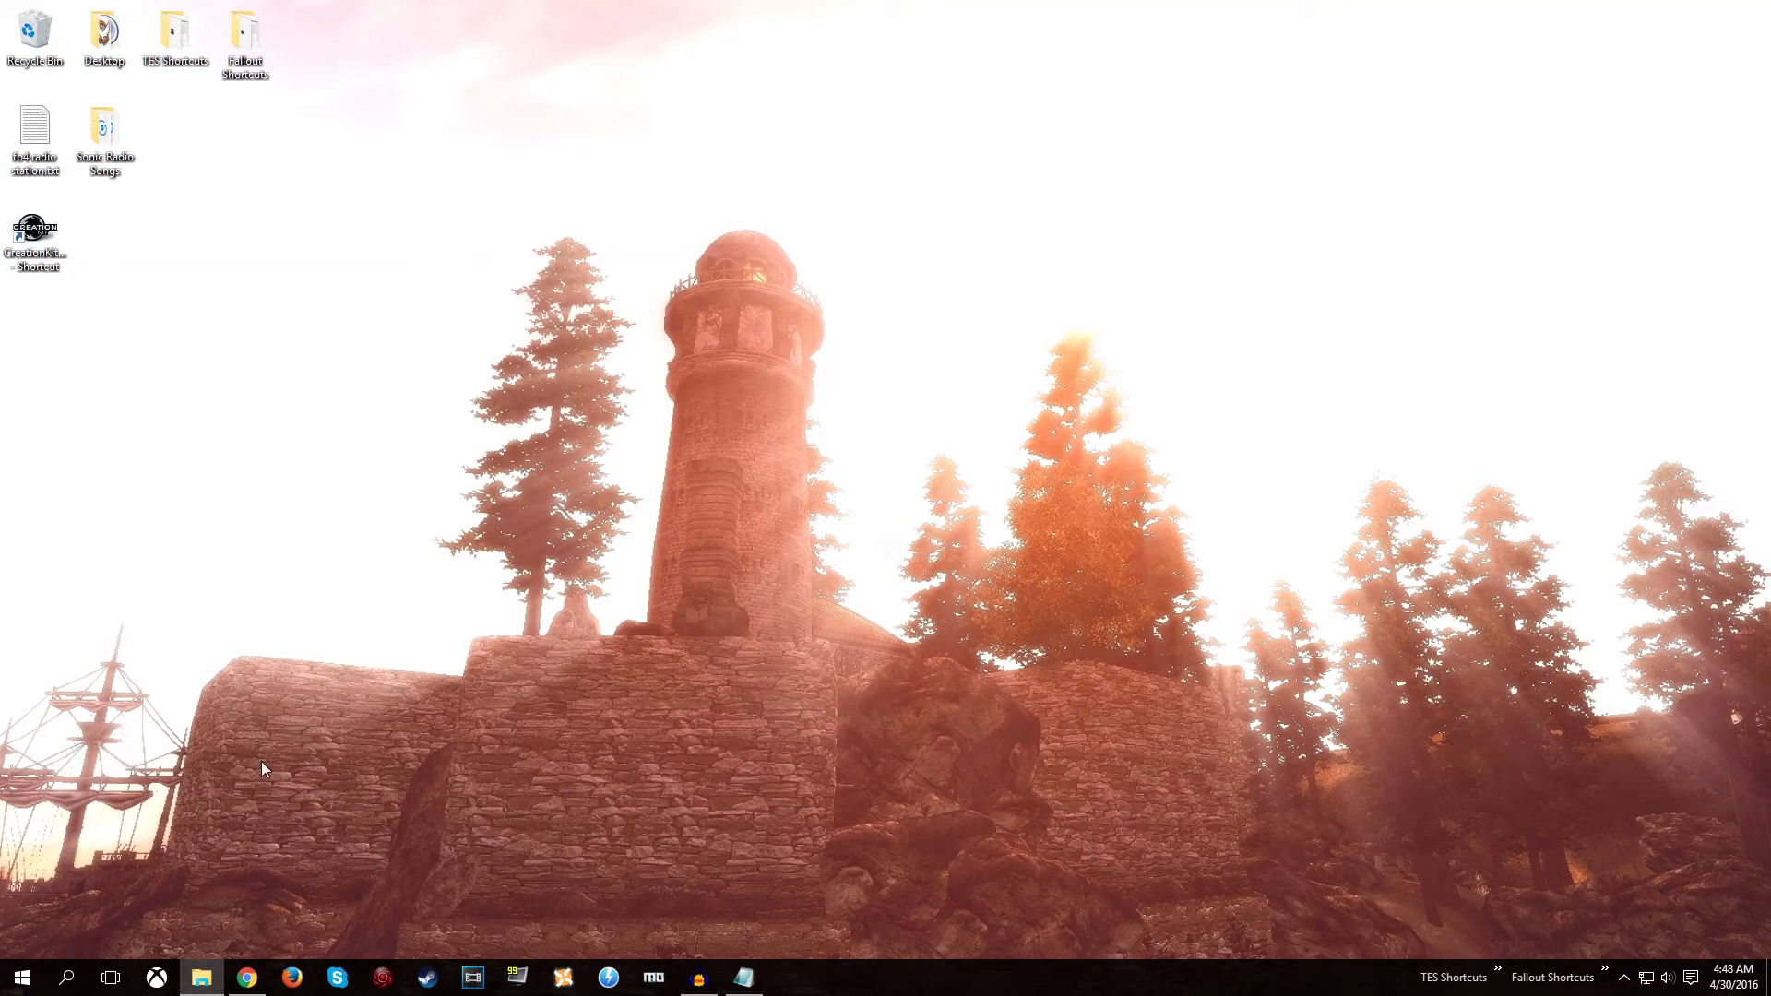
Delete the CreationKit.exe shortcut from the desktop.
left_click(28, 241)
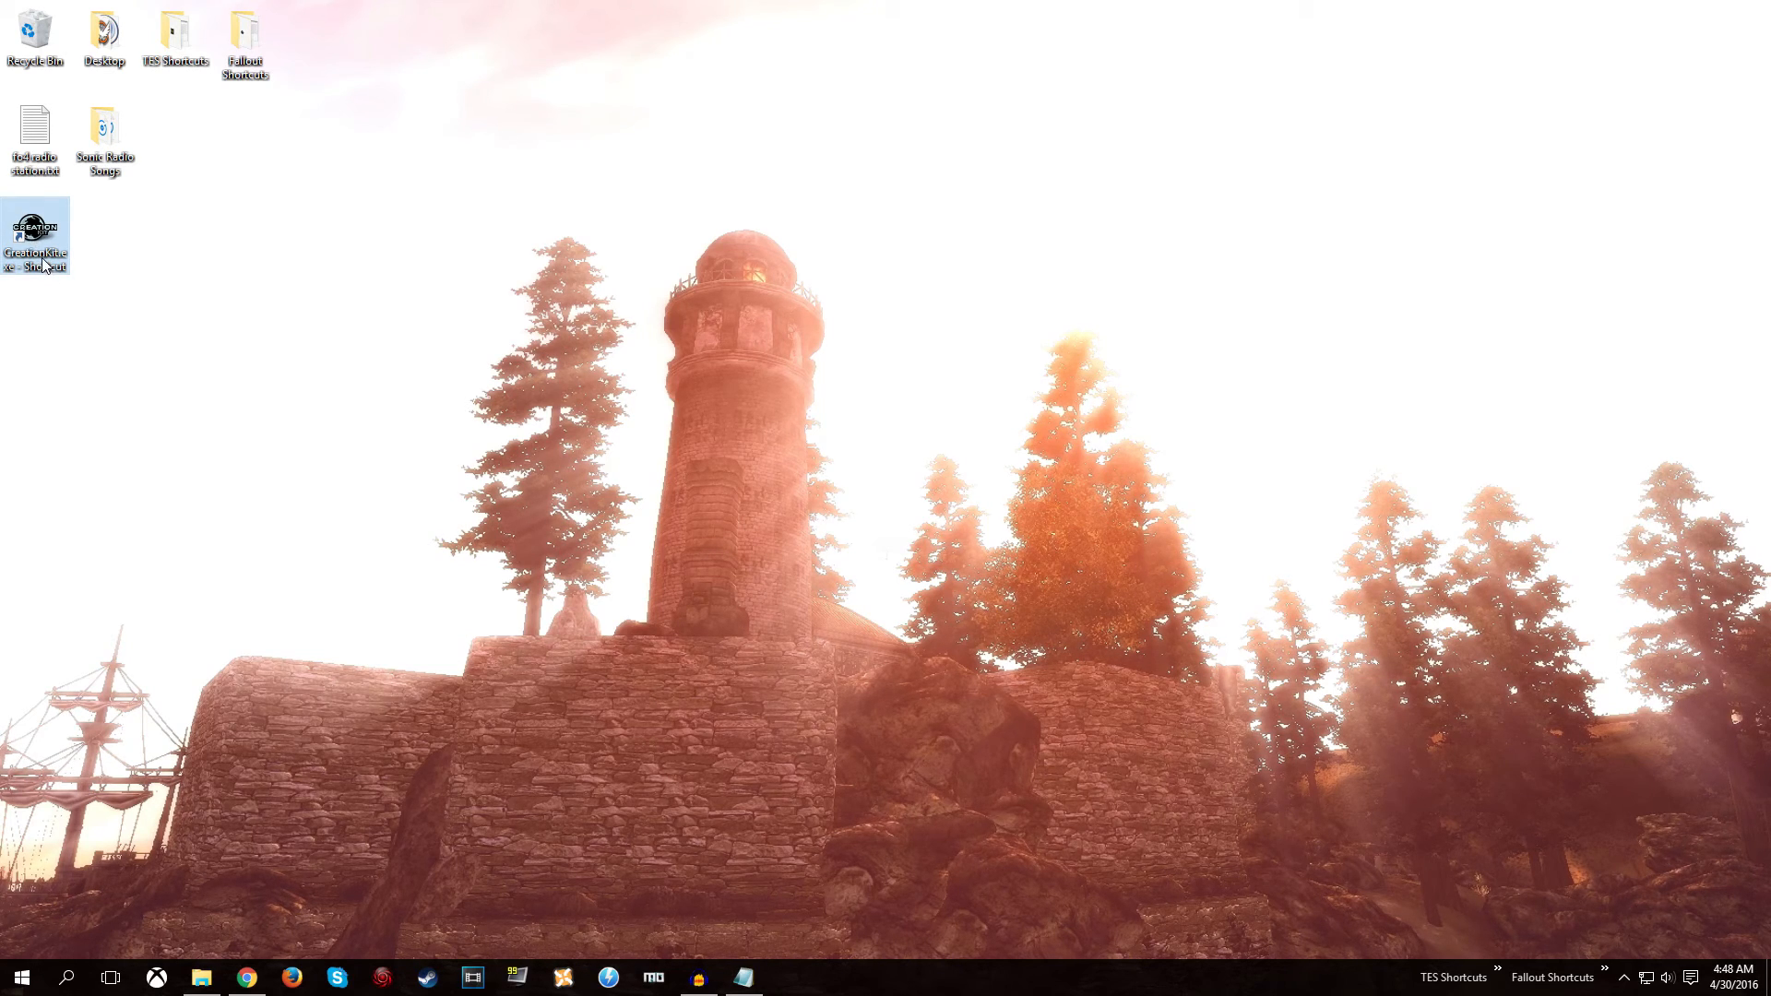
key("Delete")
key("Return")
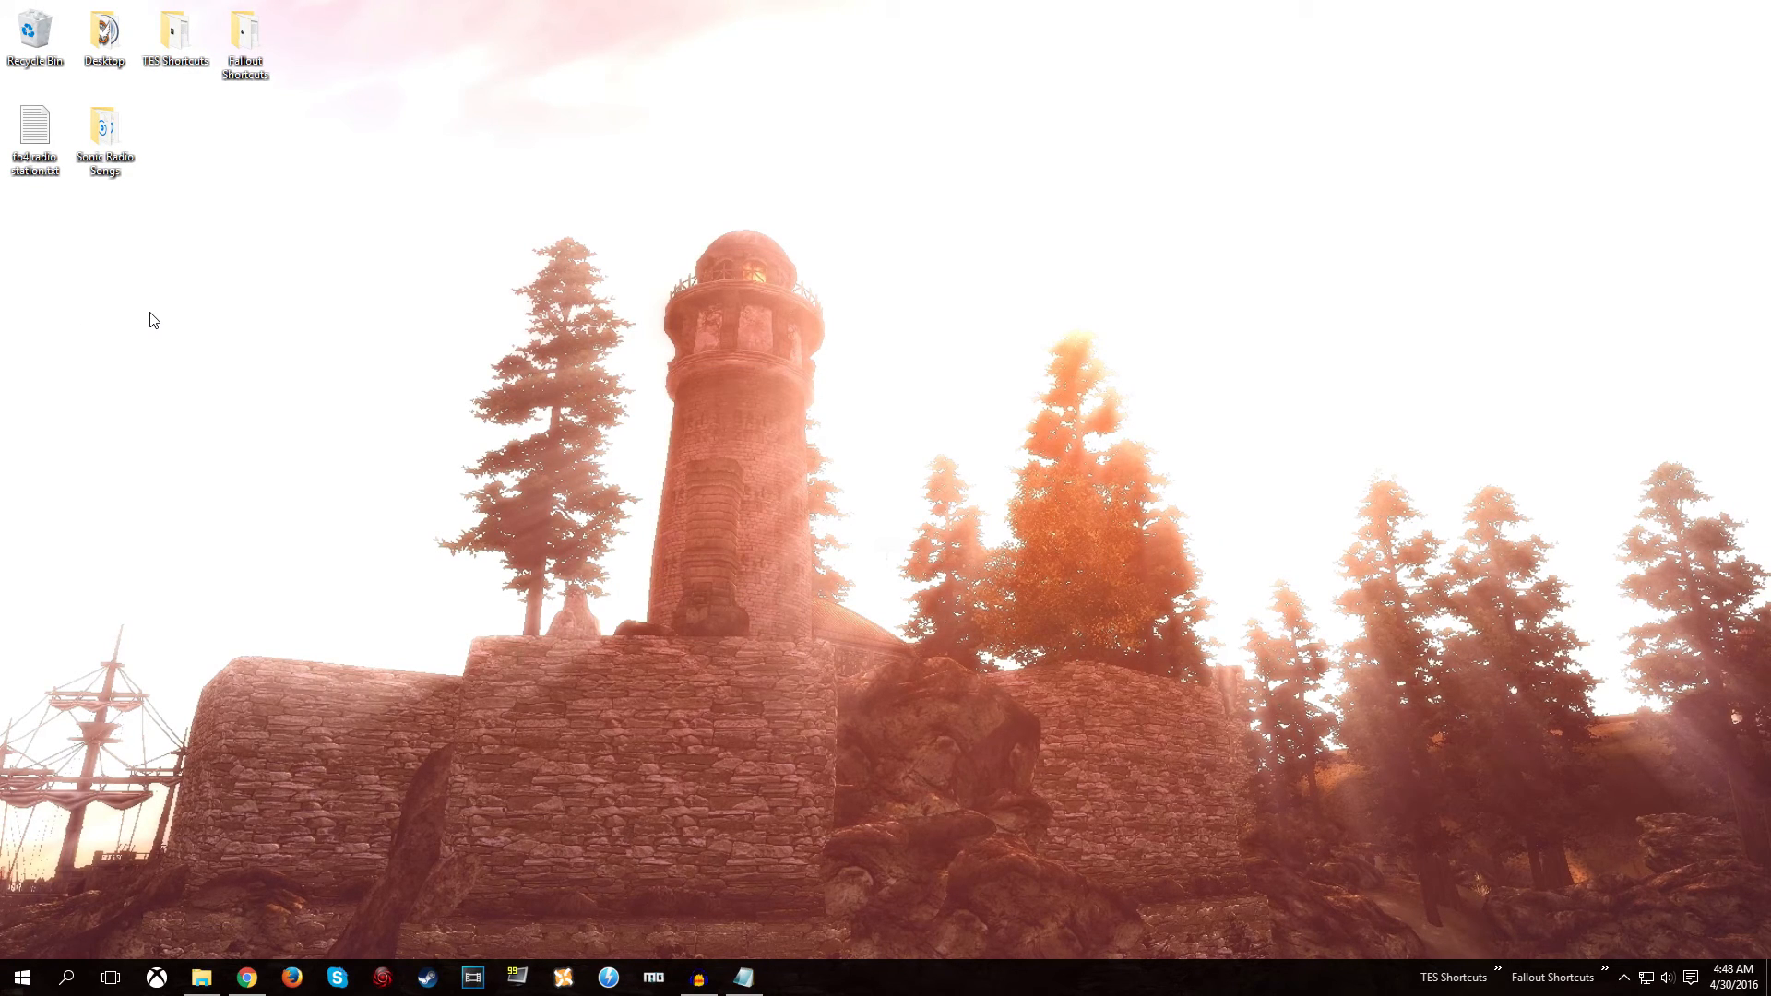
Move SonicRadio.SEQ from the Fallout 4 folder into the SEQ folder inside Data.
left_click(201, 977)
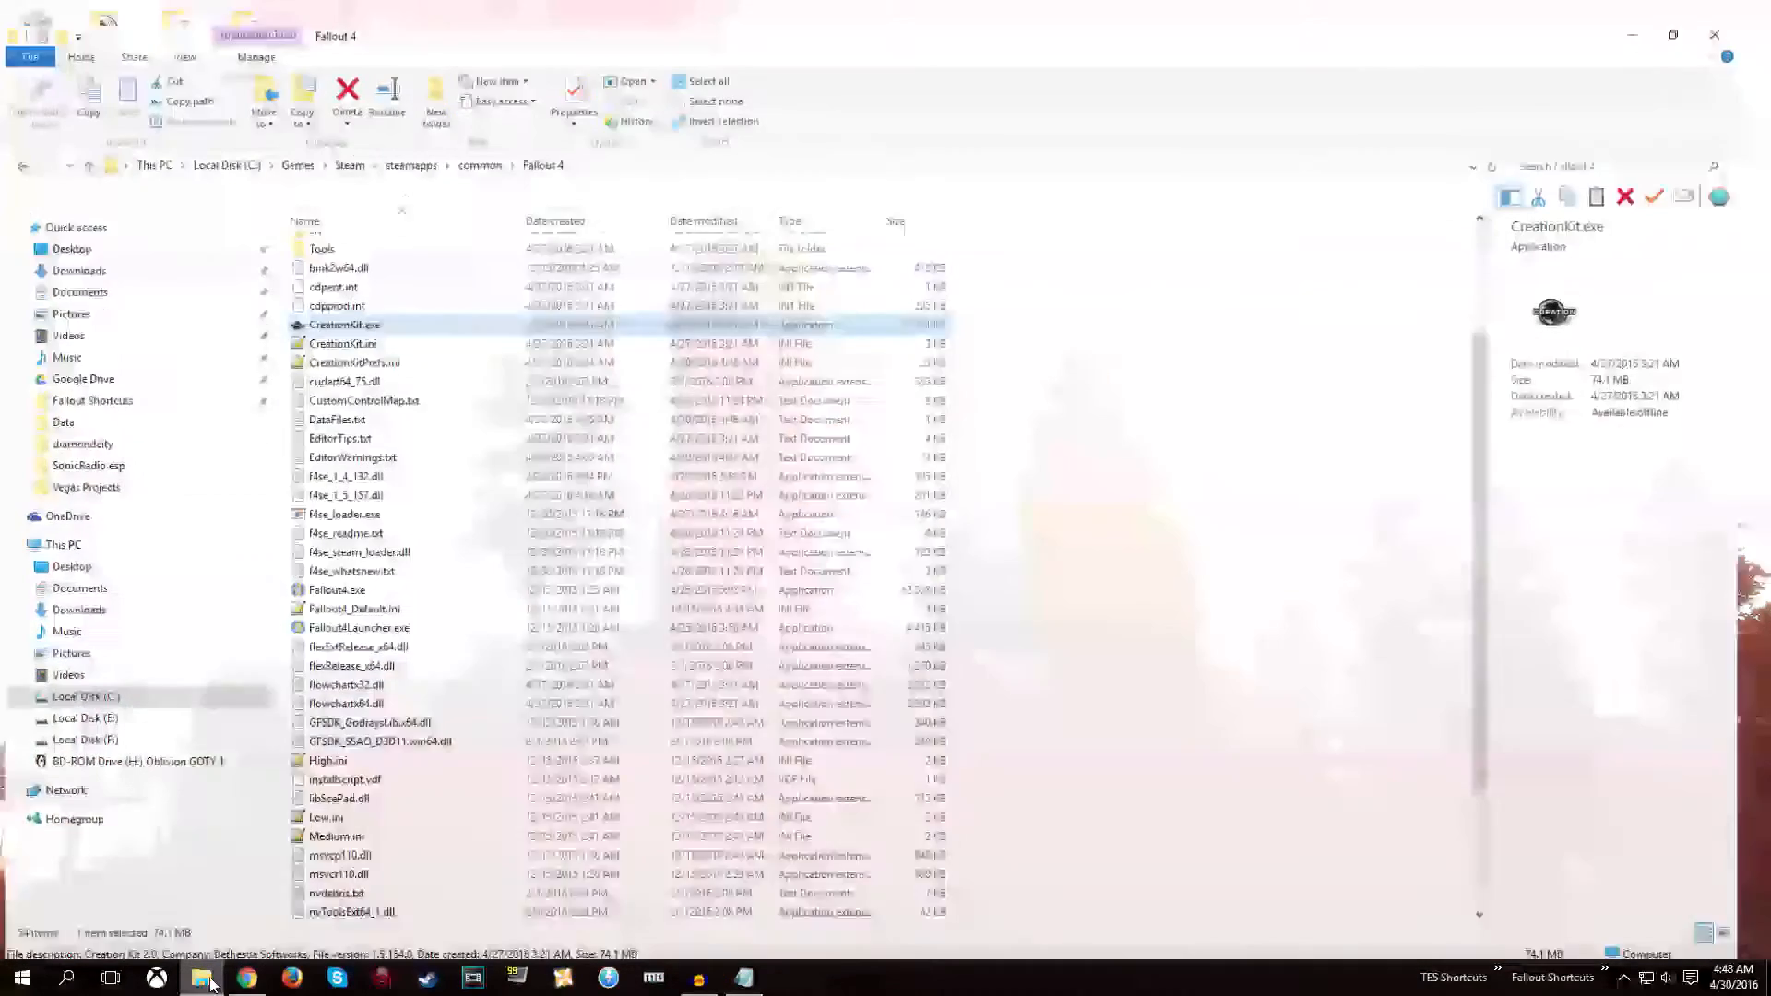
scroll(405, 576, "down", 3)
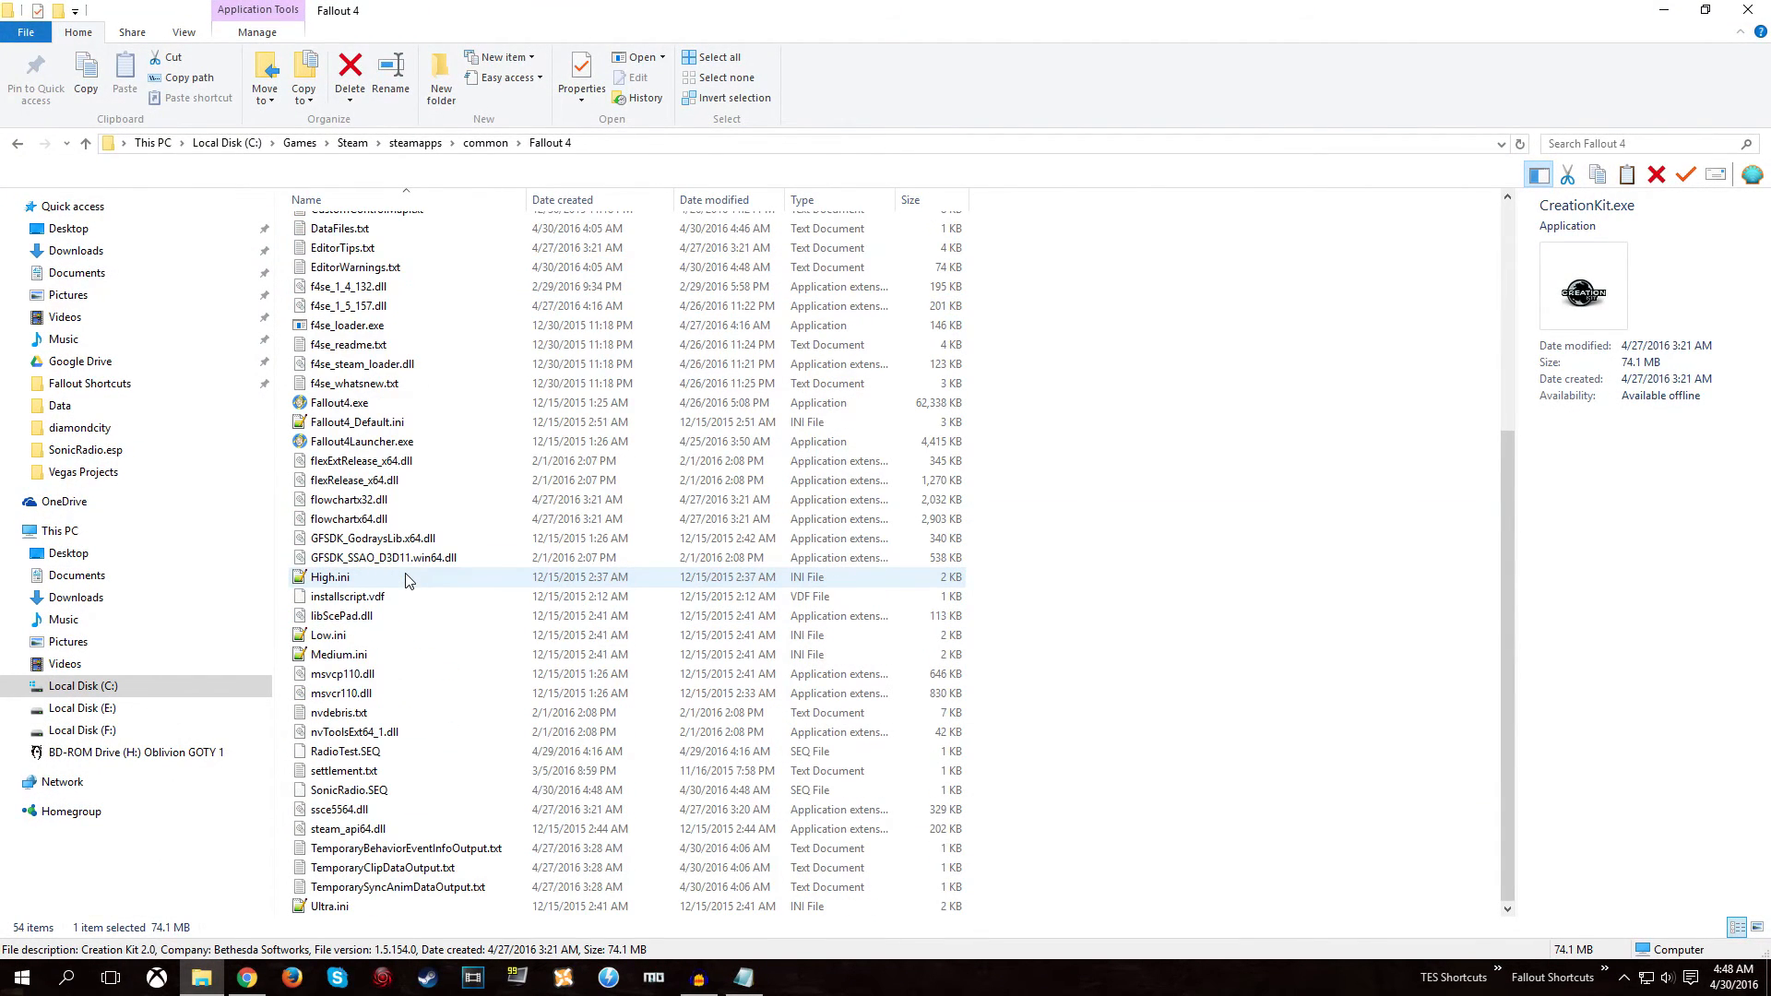
left_click(358, 793)
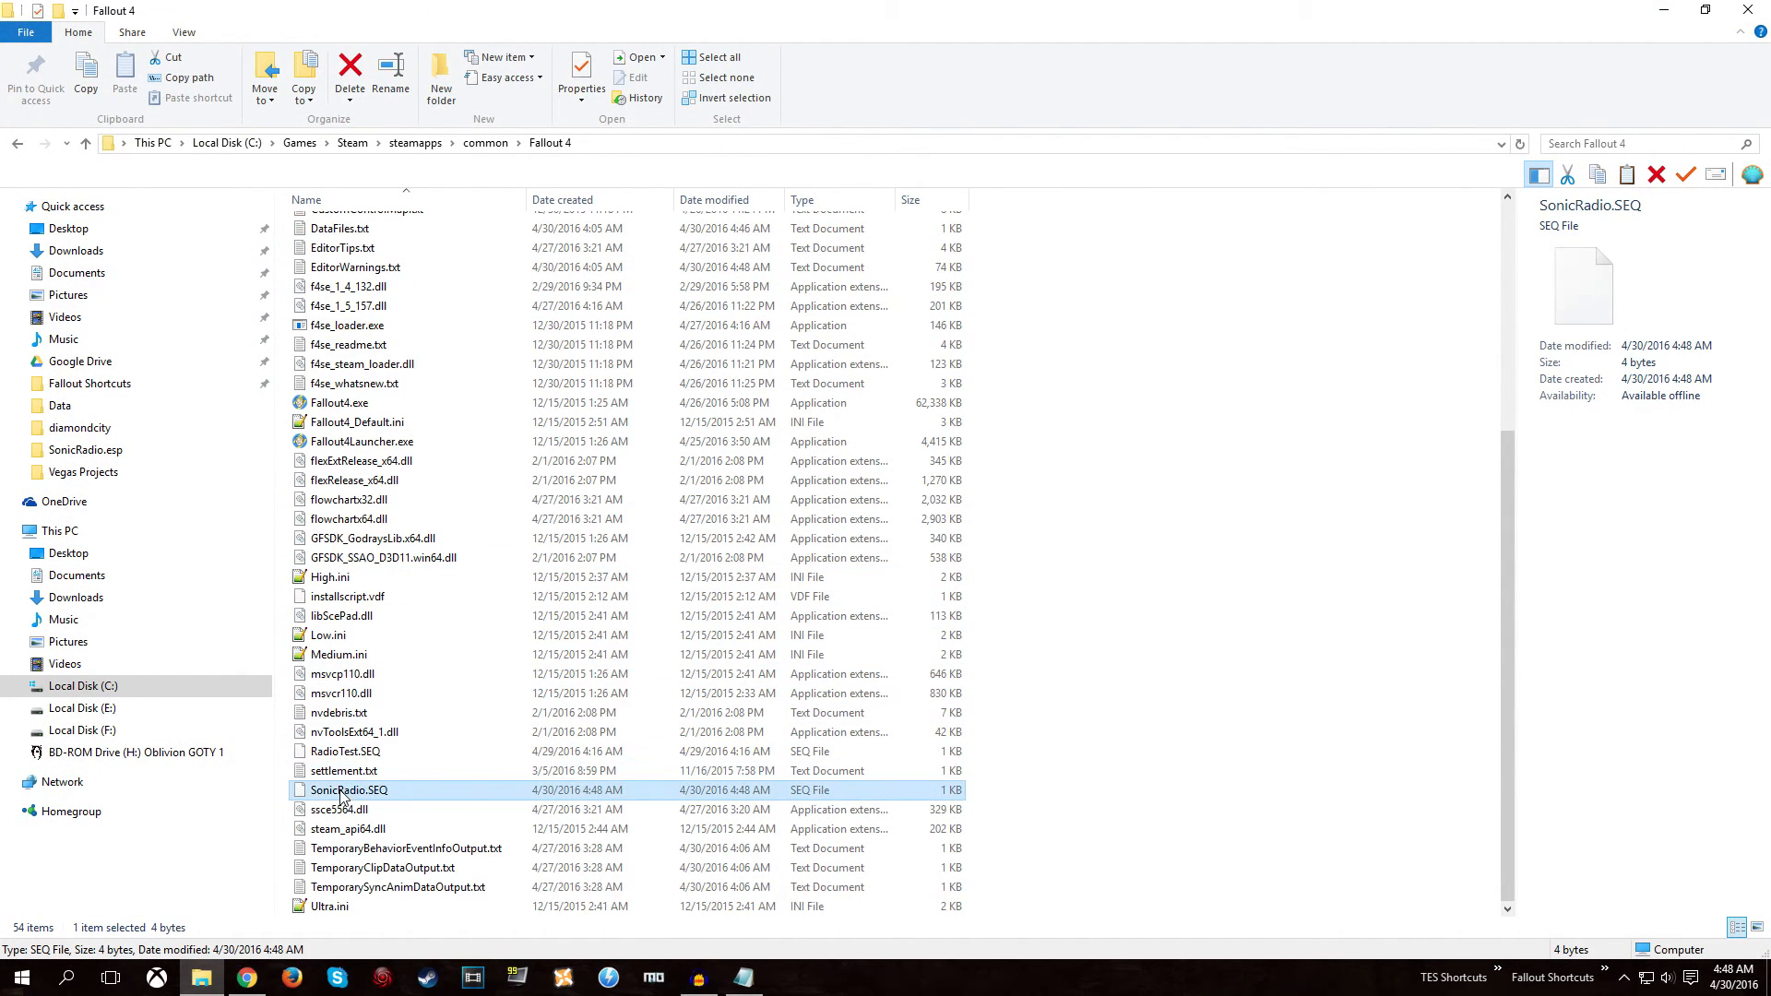
right_click(329, 794)
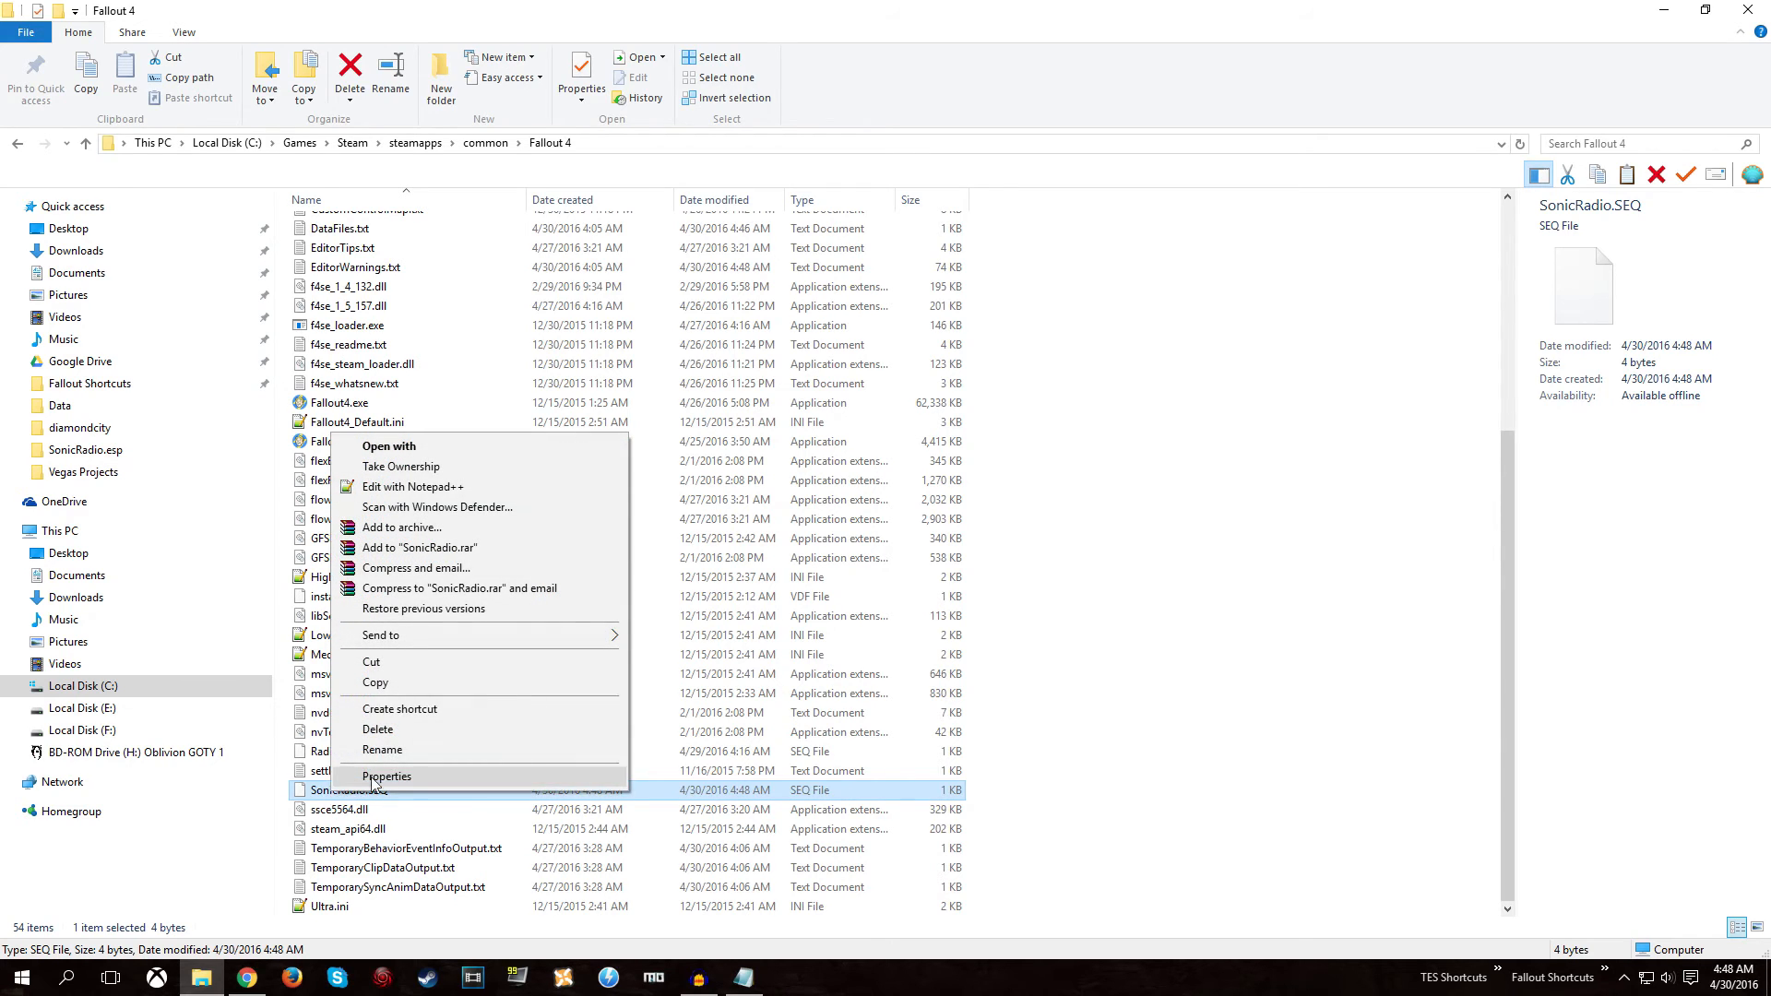
left_click(409, 657)
scroll(410, 657, "up", 6)
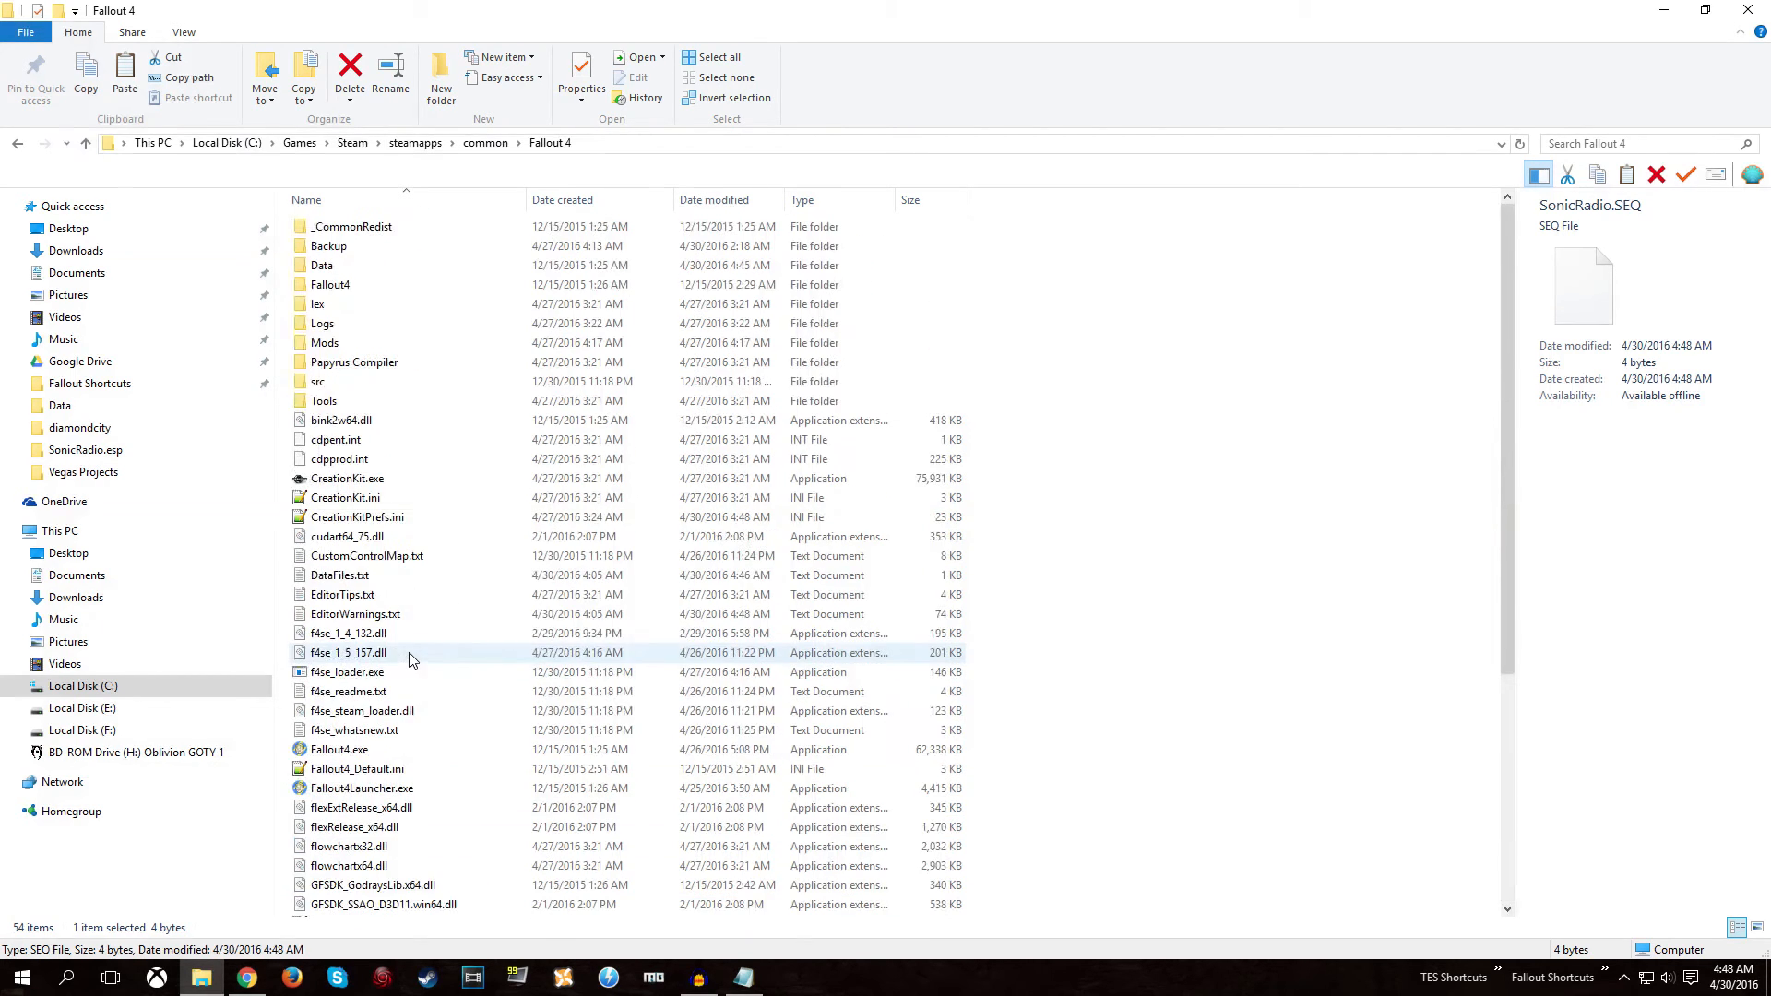
double_click(363, 266)
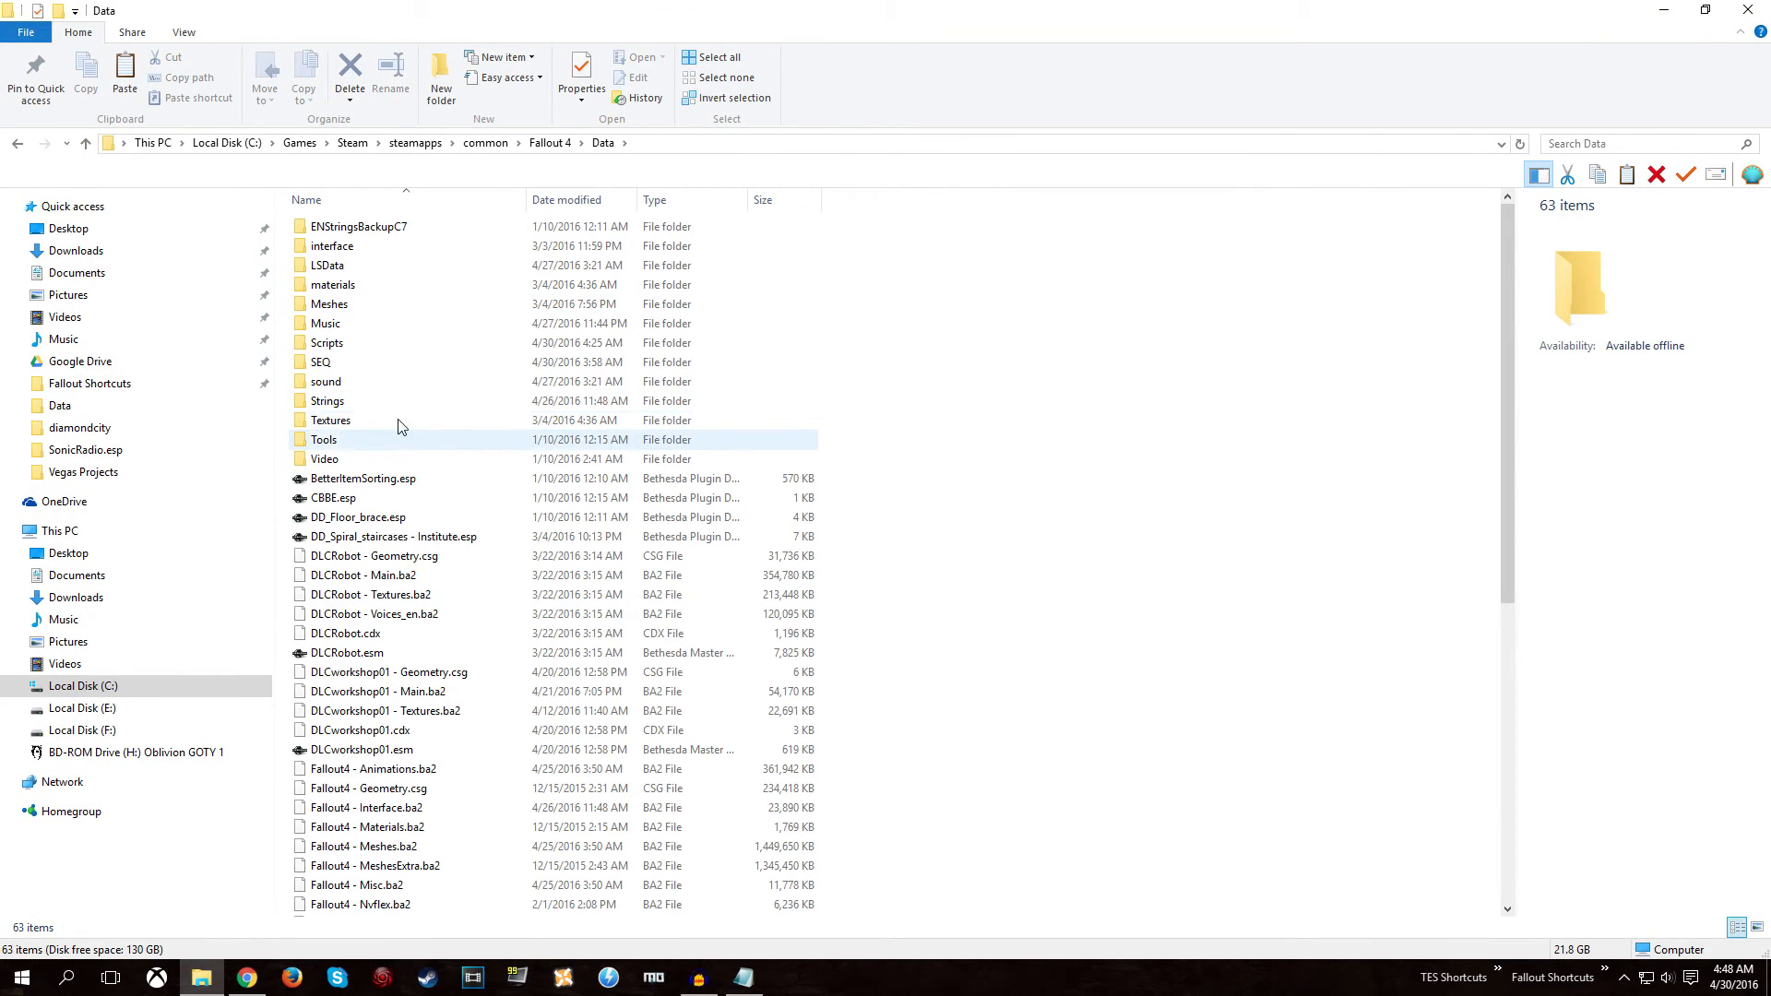
double_click(360, 367)
right_click(344, 287)
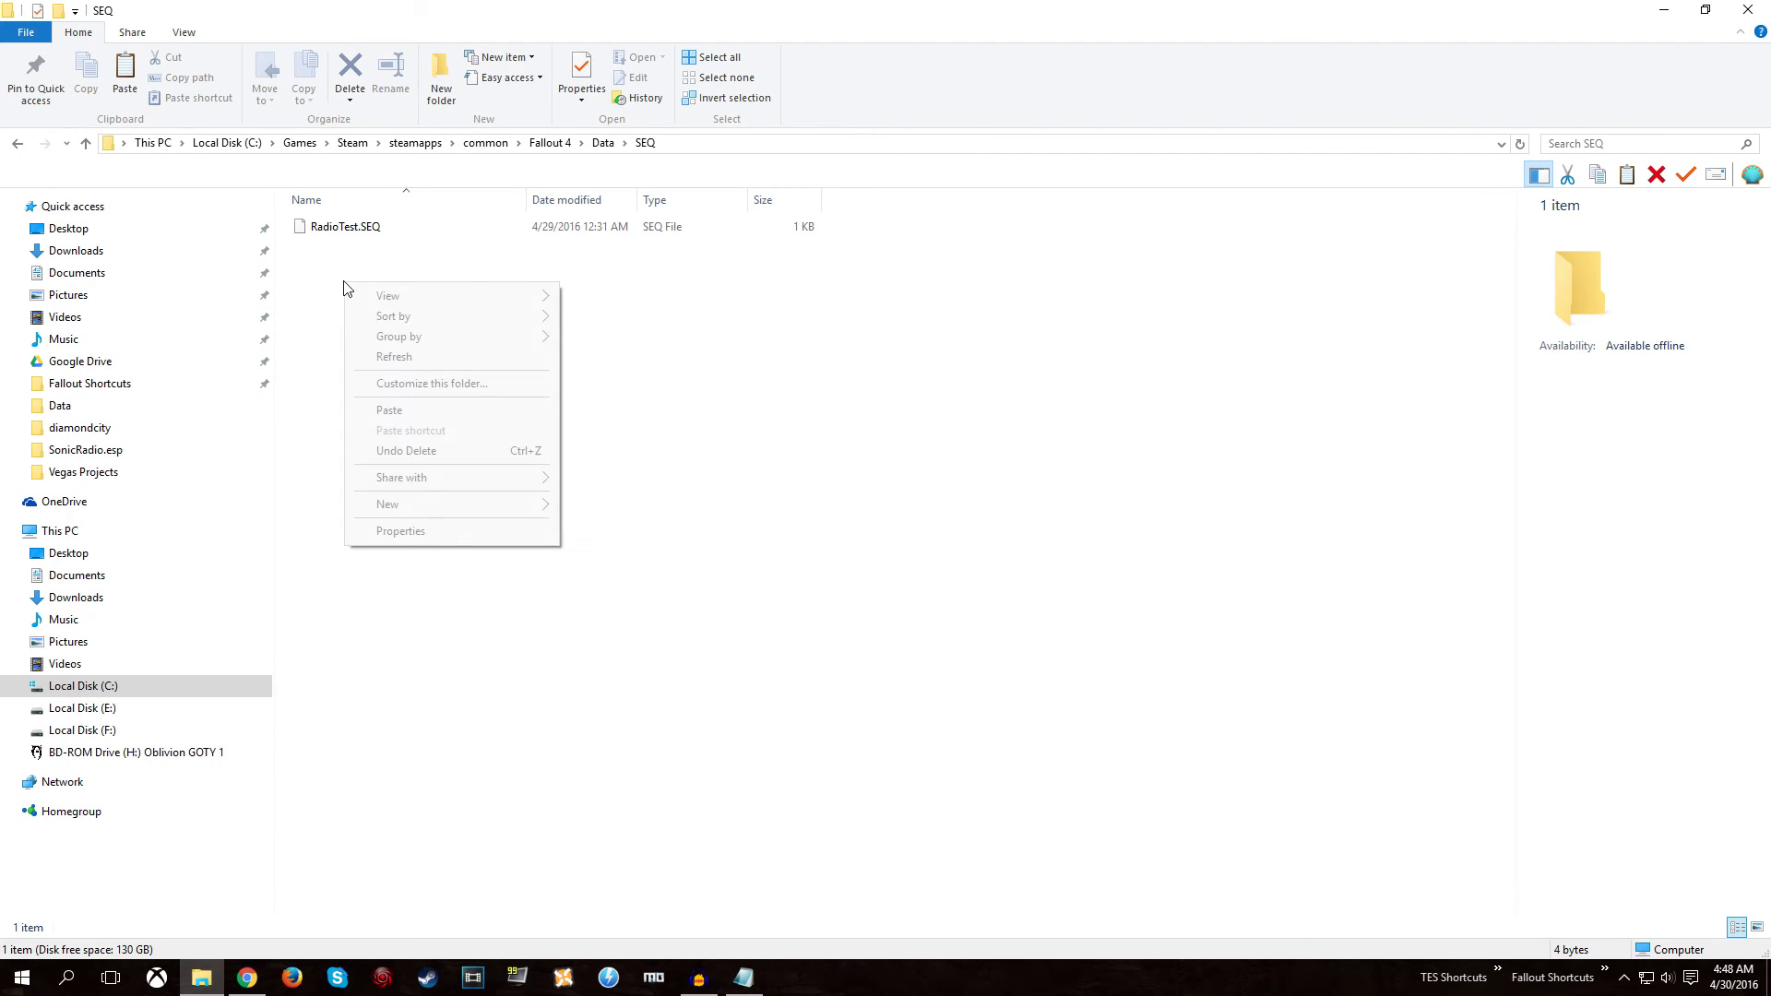
left_click(389, 410)
left_click(384, 415)
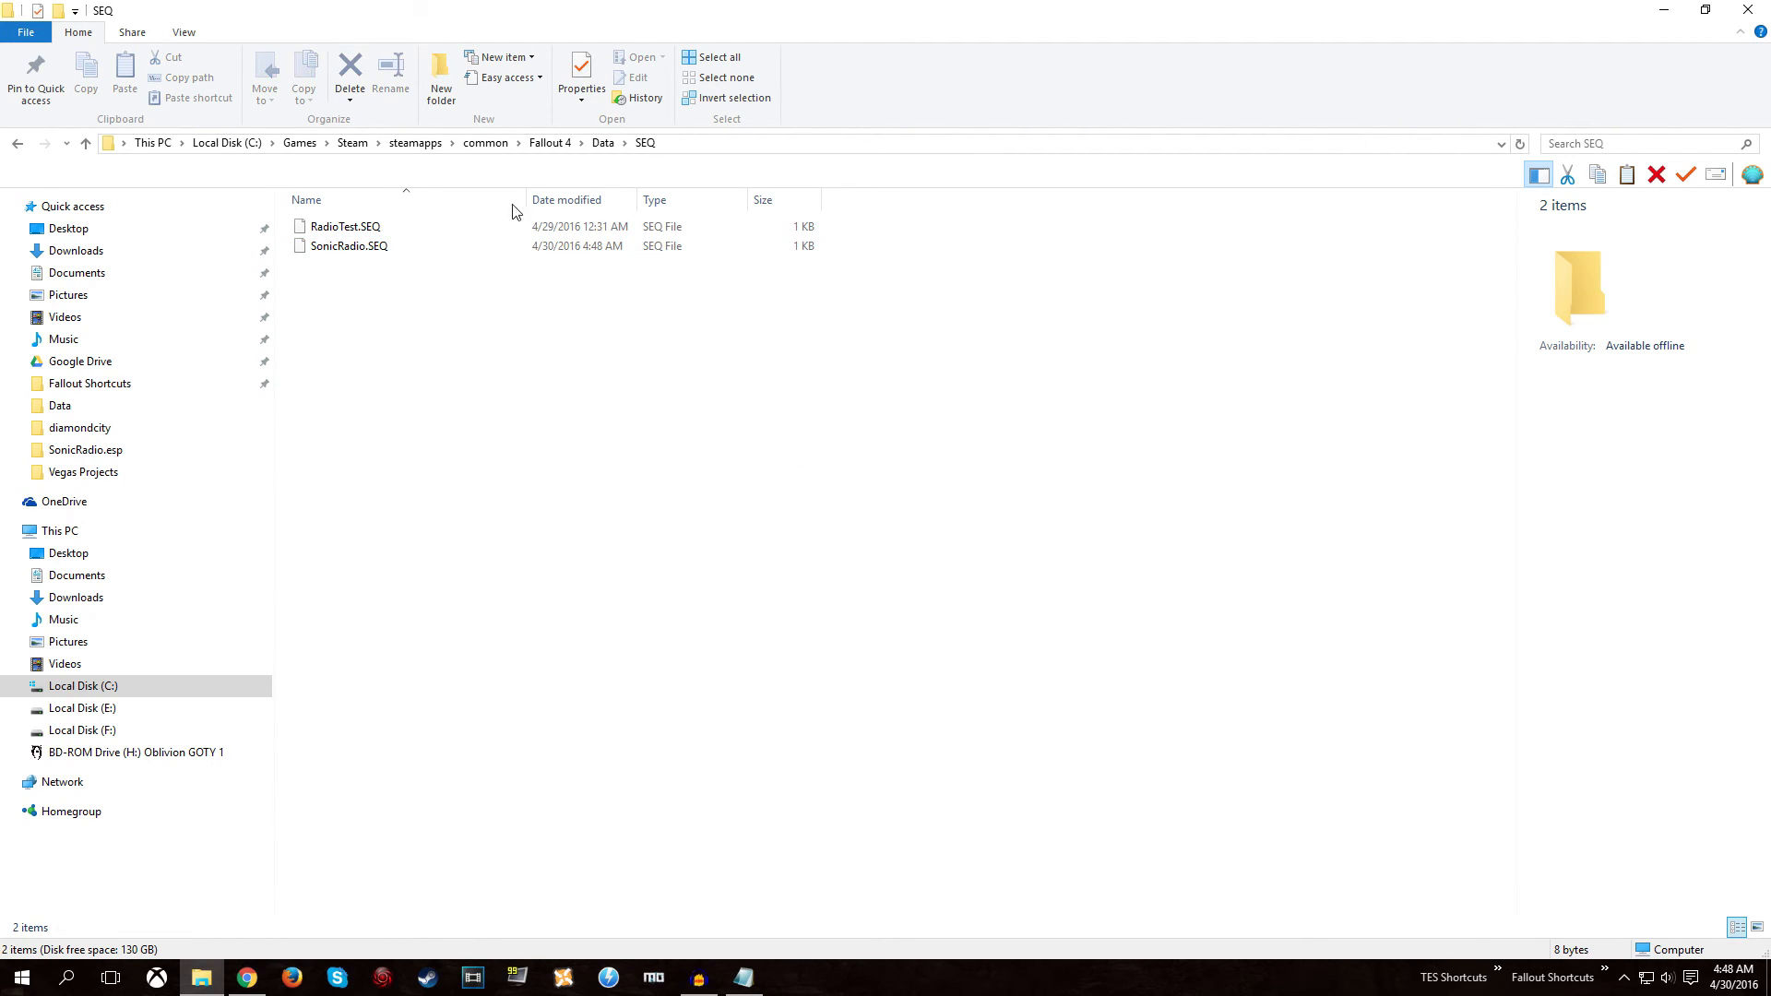
Look for SonicRadio.esp among the plugins in the Data folder and minimize the folder window.
left_click(596, 145)
scroll(498, 810, "down", 9)
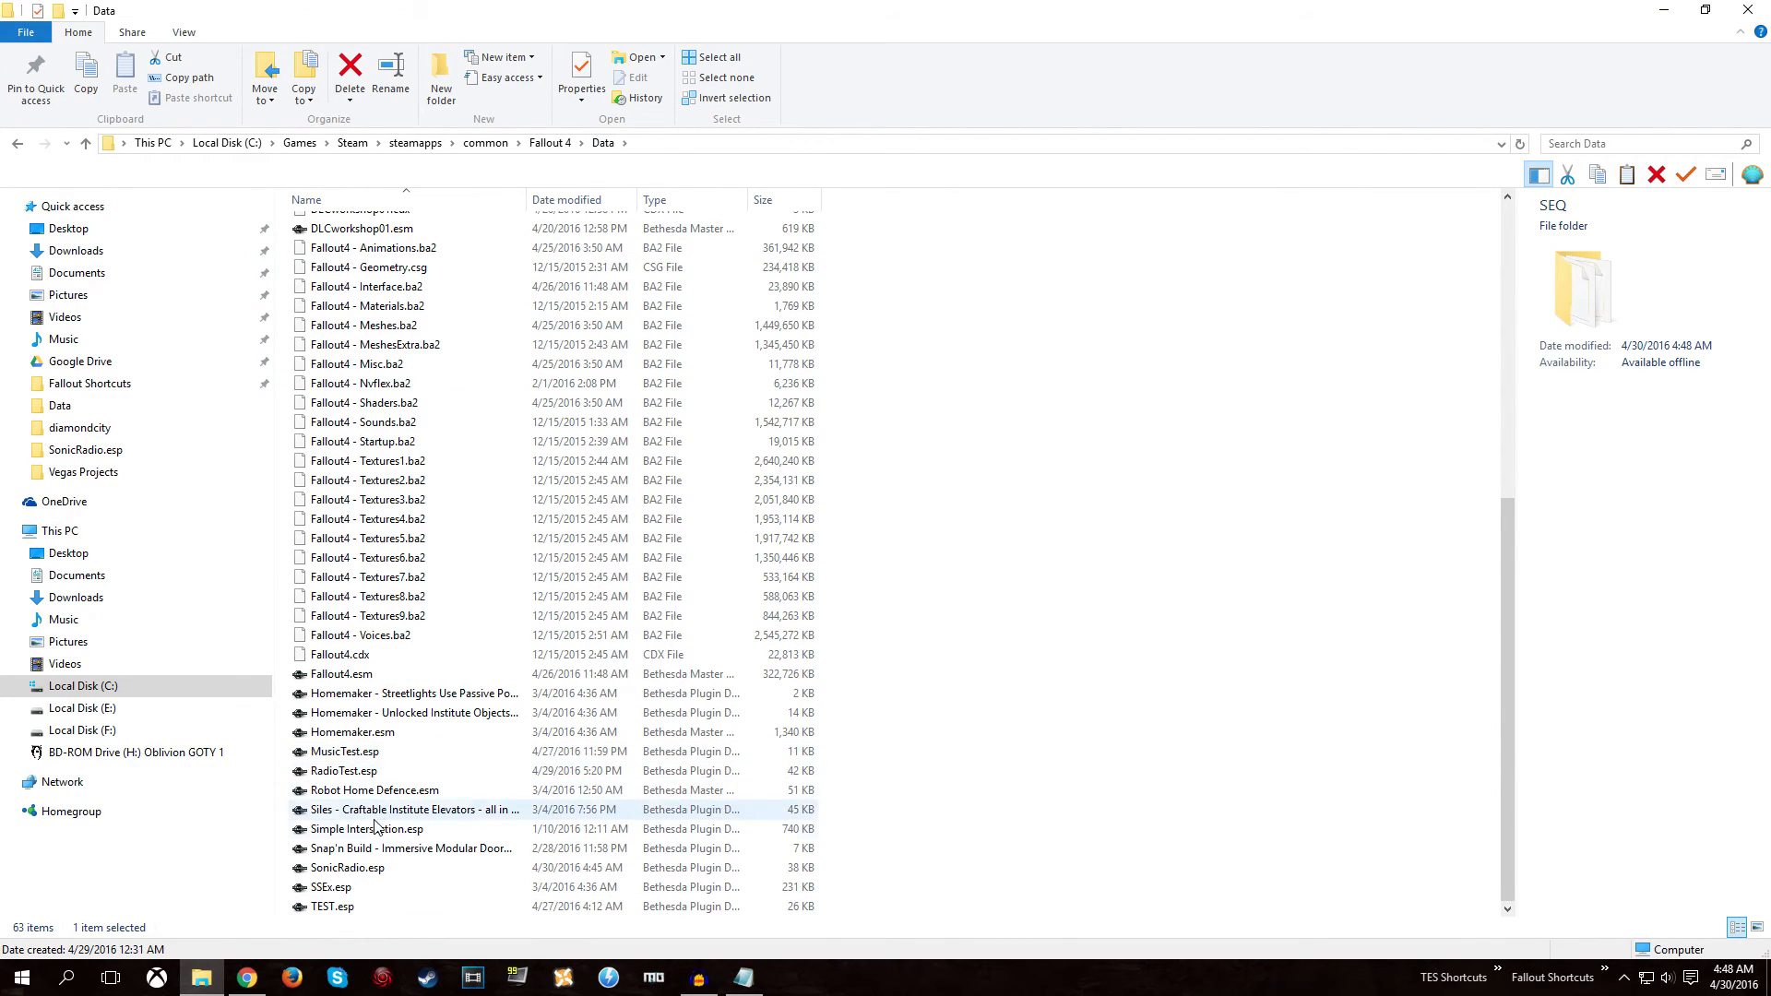
left_click(1097, 643)
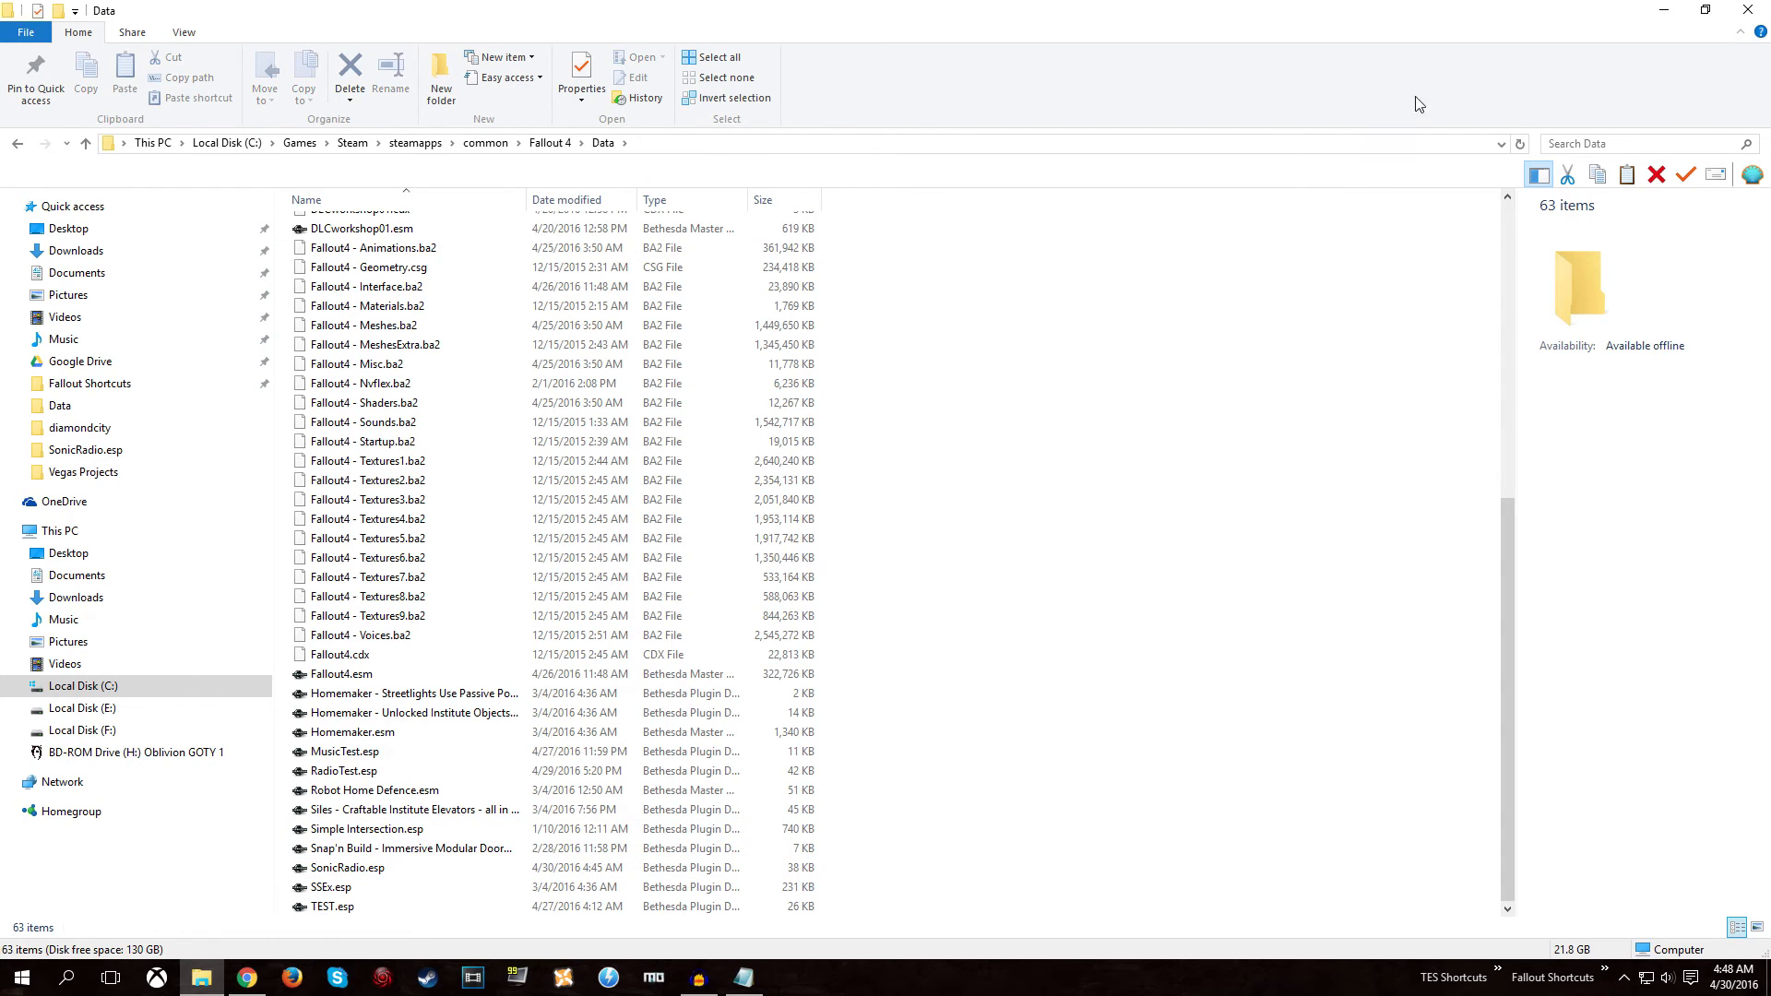
left_click(1662, 11)
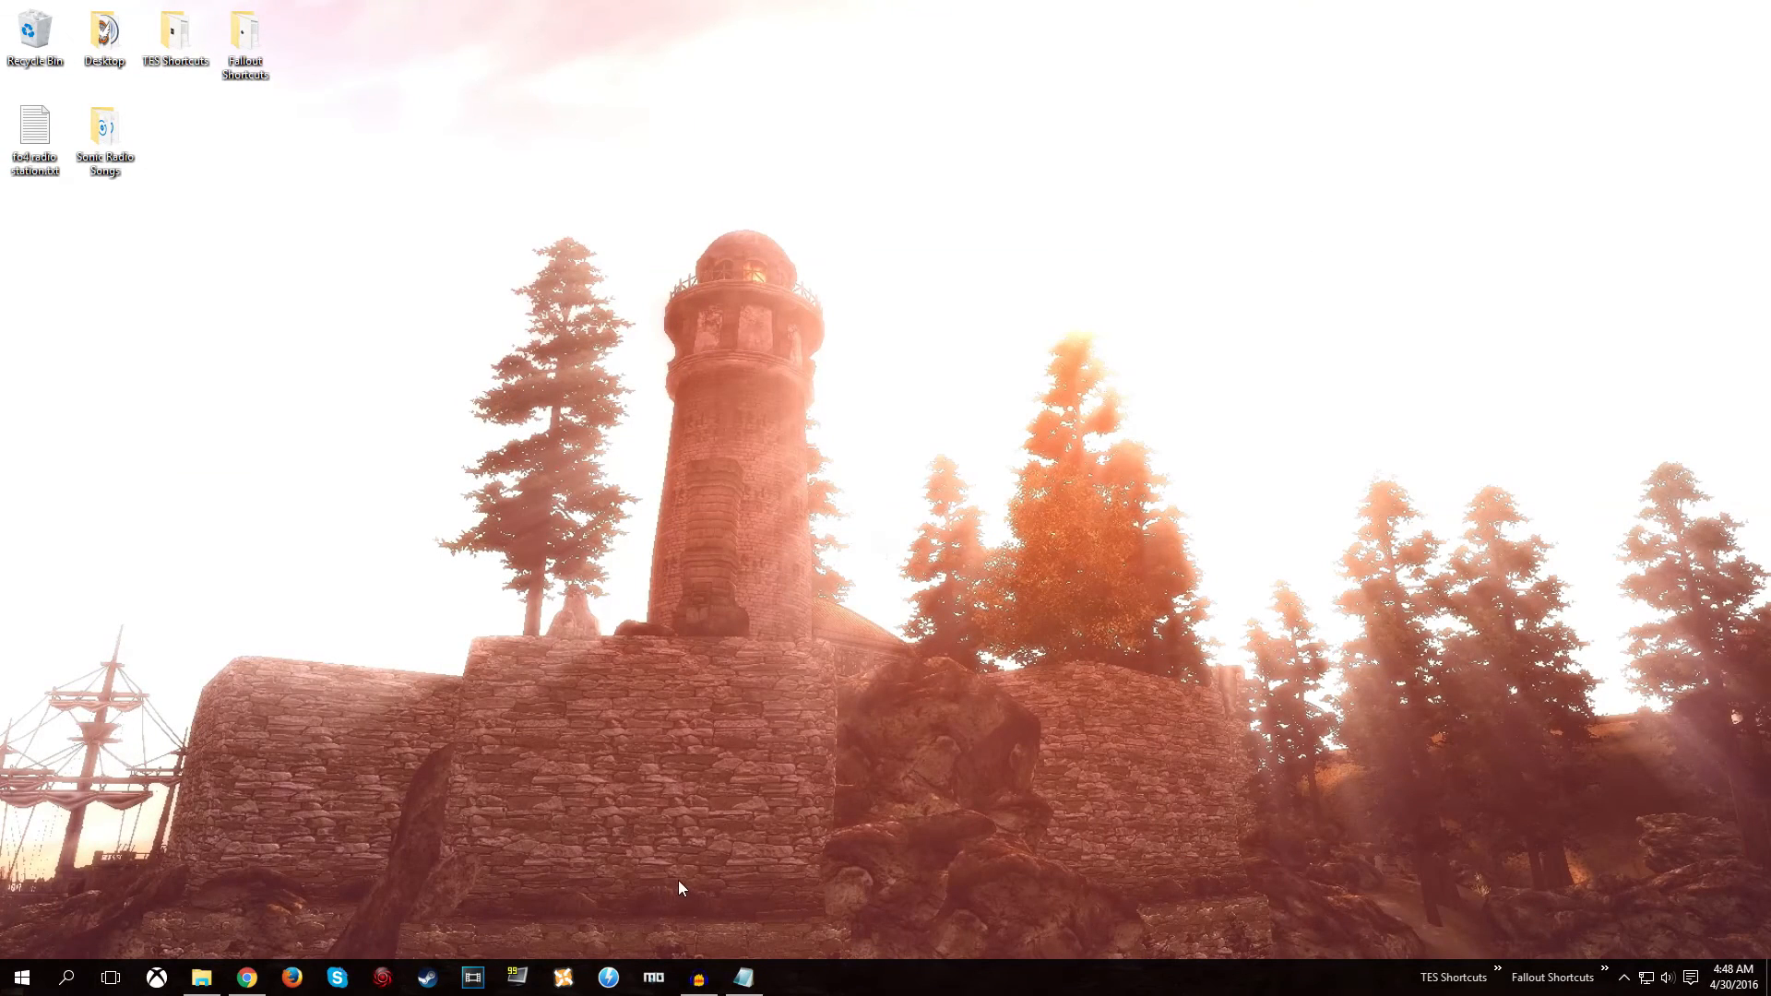
Open Nexus Mod Manager for Fallout 4, check whether SonicRadio.esp is enabled, and dismiss the window.
left_click(578, 974)
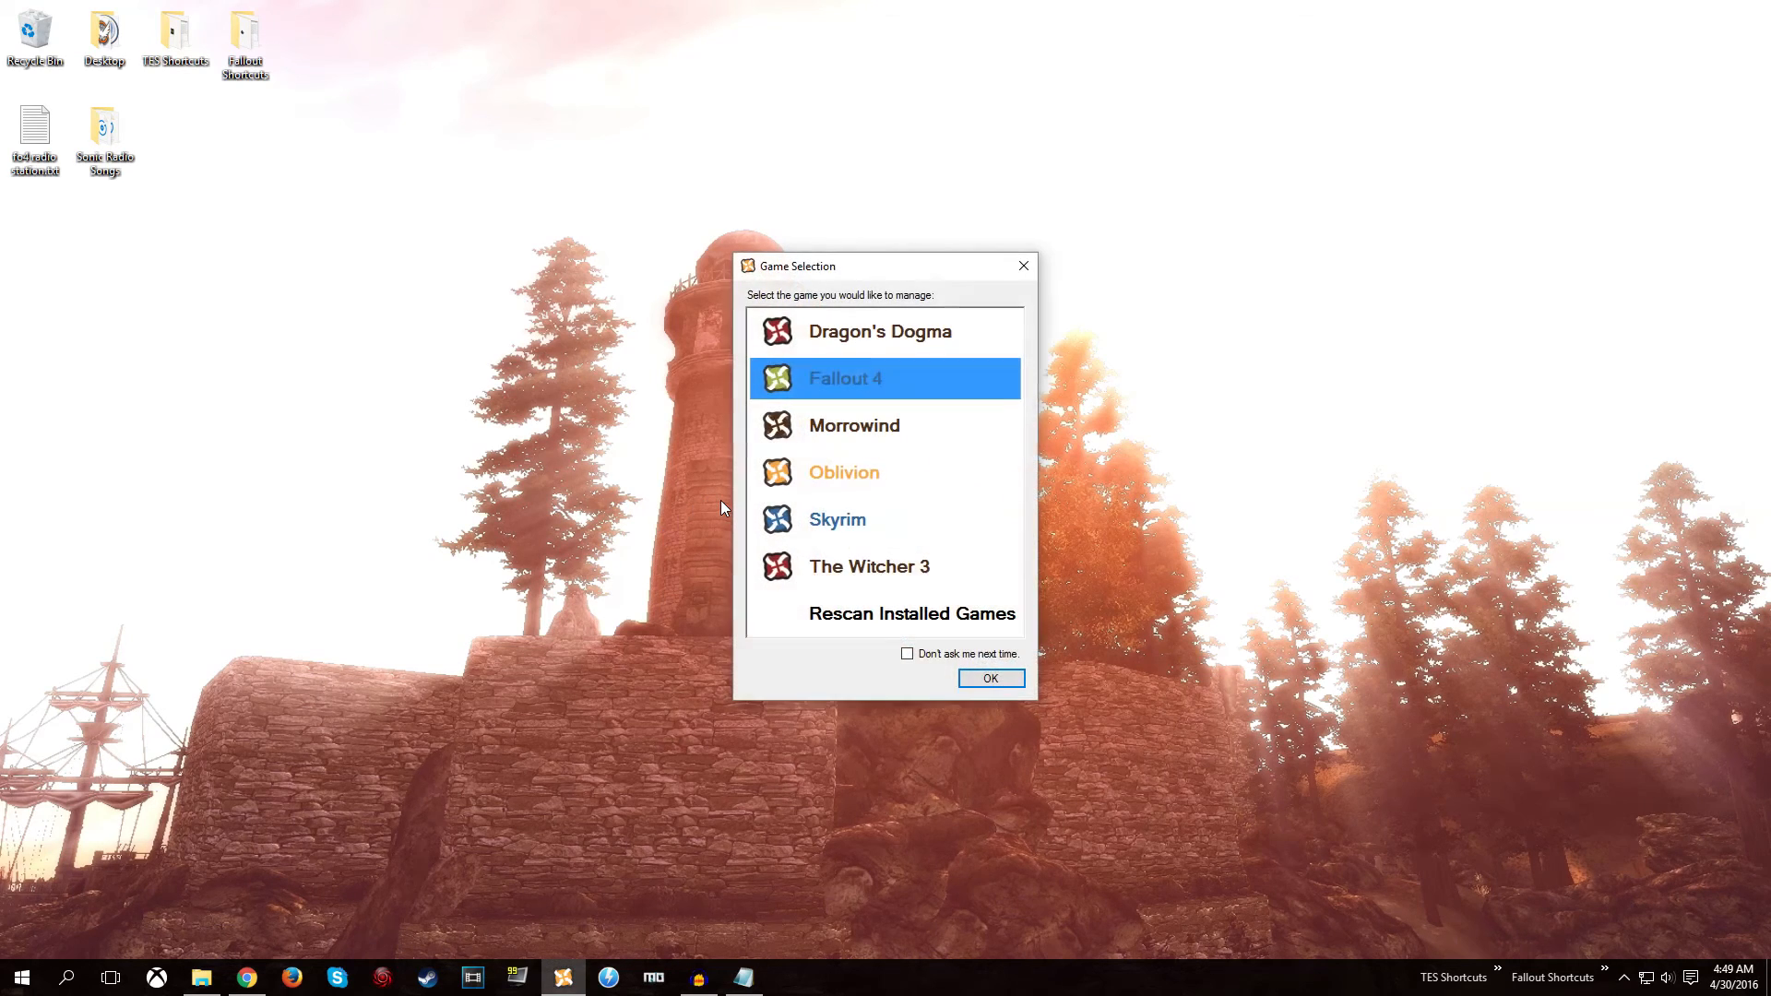
left_click(991, 678)
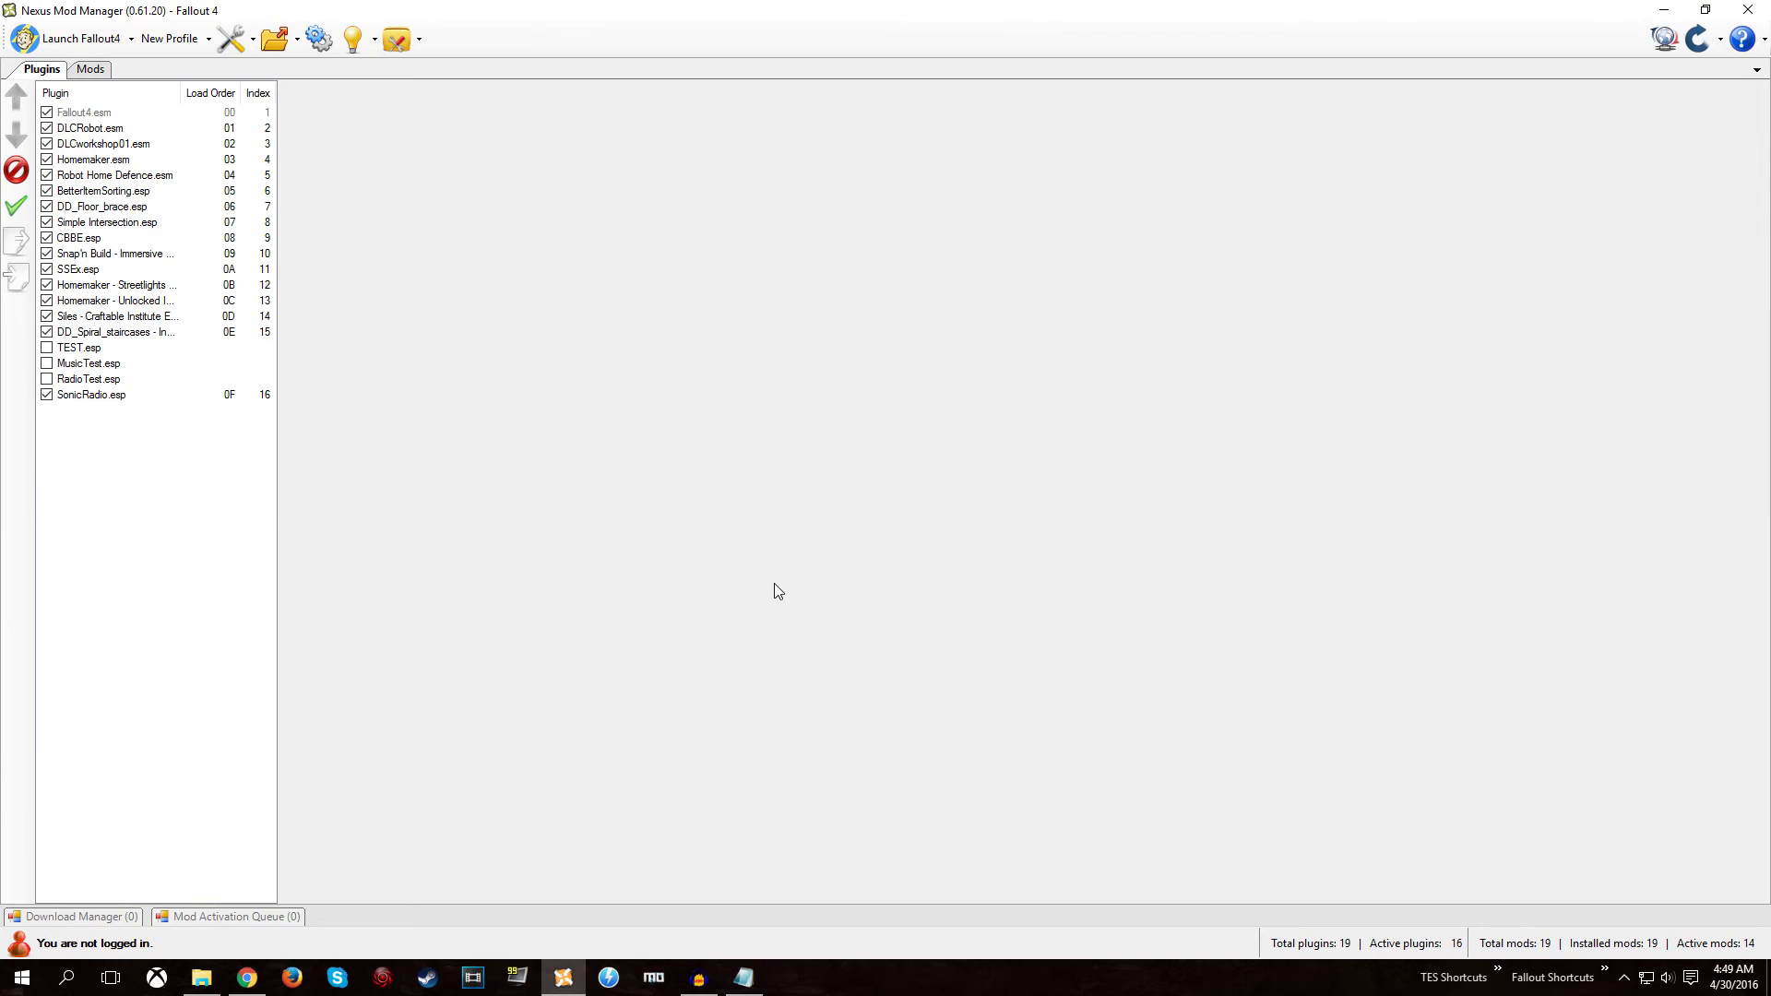
left_click(155, 446)
left_click(1663, 9)
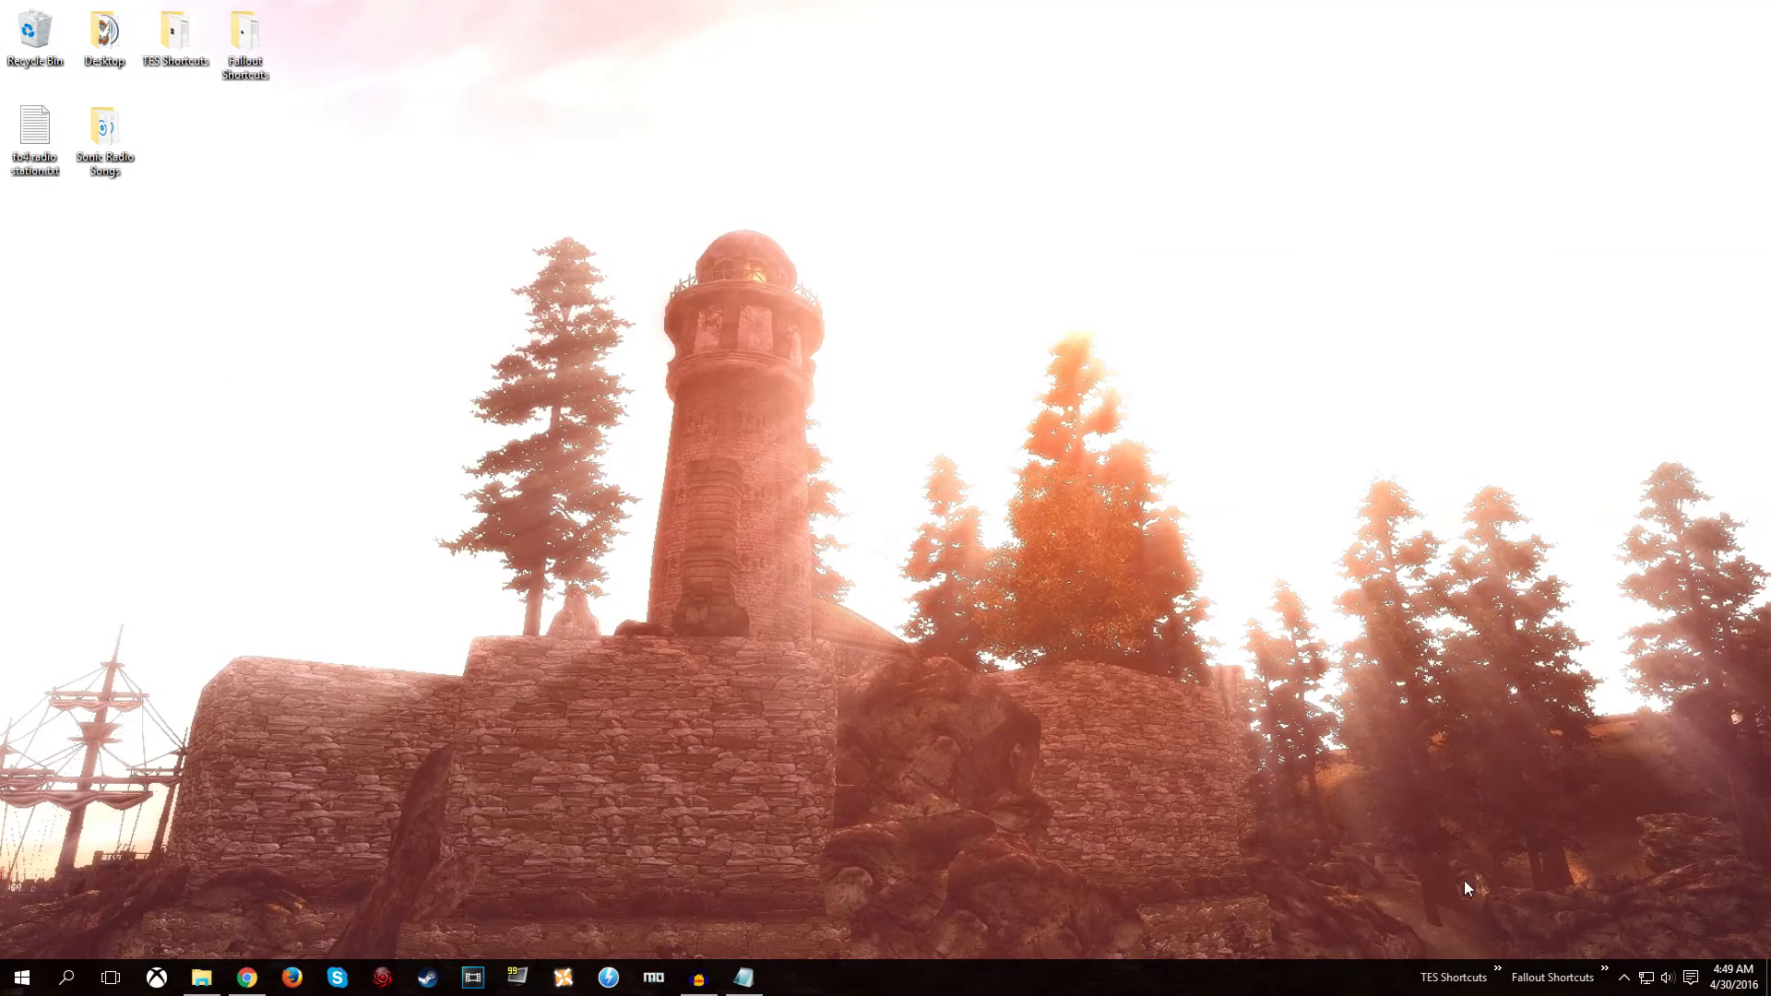
Launch Fallout 4 from the Fallout Shortcuts and skip the intro video.
left_click(1605, 970)
left_click(1660, 894)
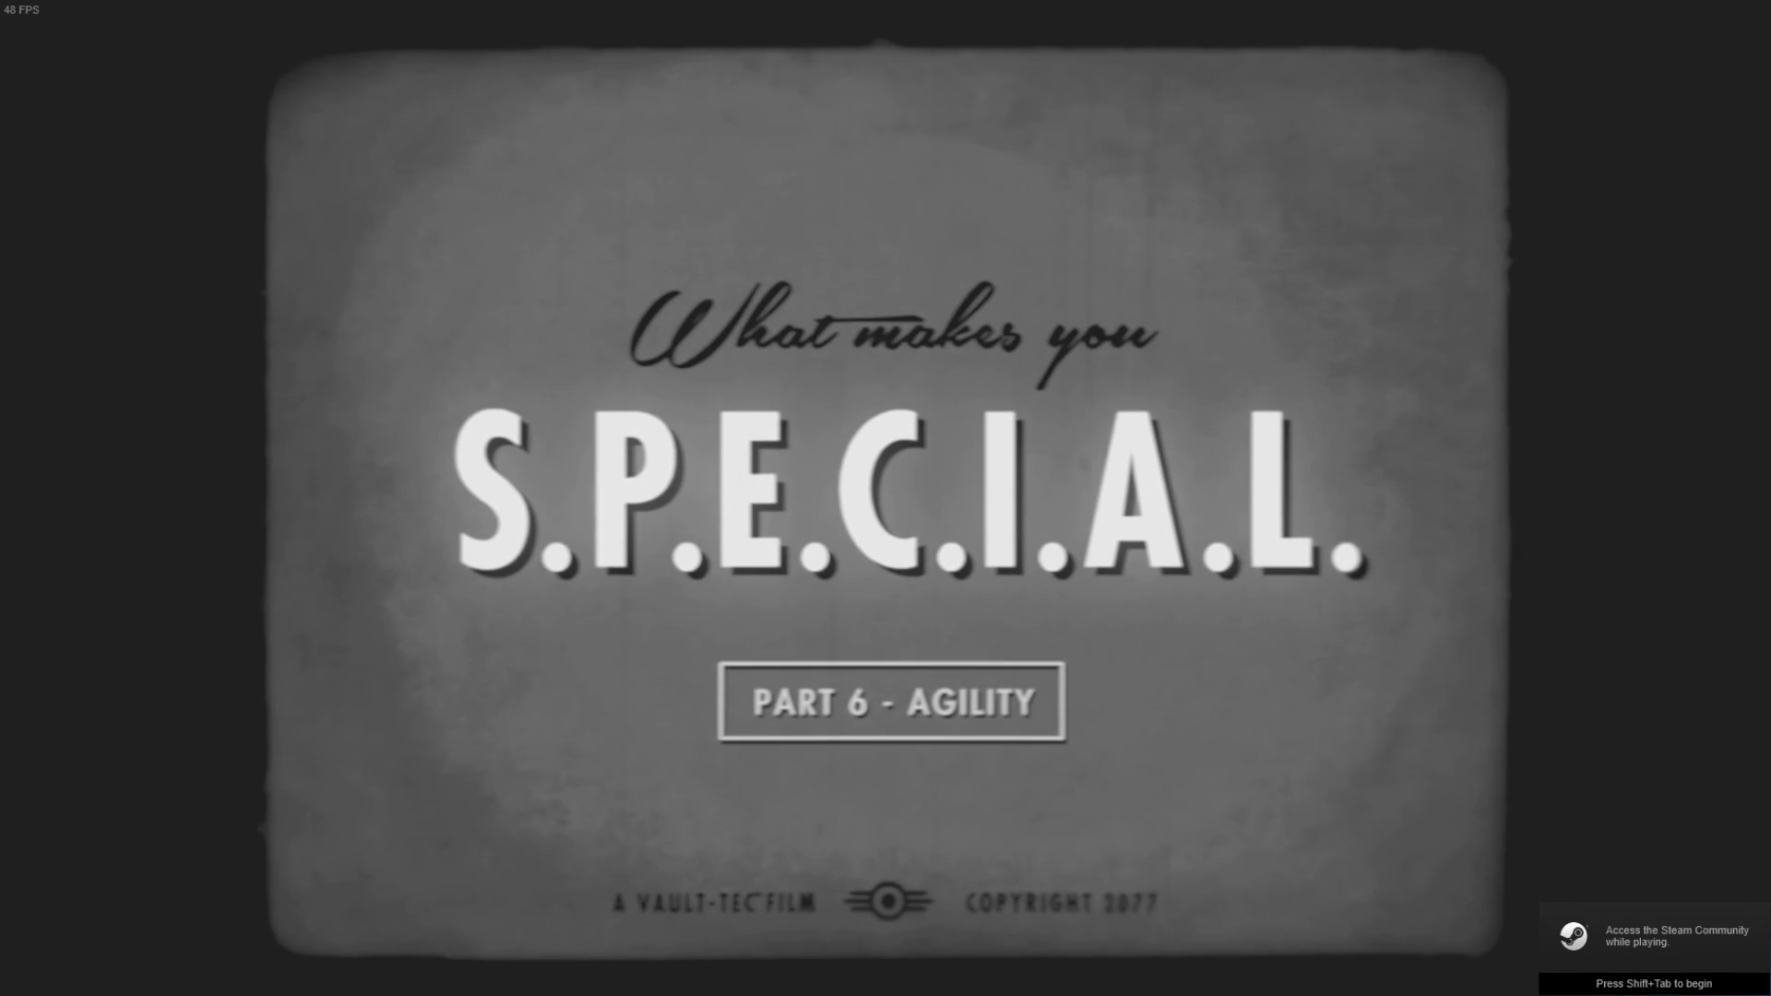
left_click(474, 268)
left_click(474, 269)
Load the lower of the two Commonwealth saves marked 6d 13h 9m.
key("Down")
key("Down")
key("Up")
key("Down")
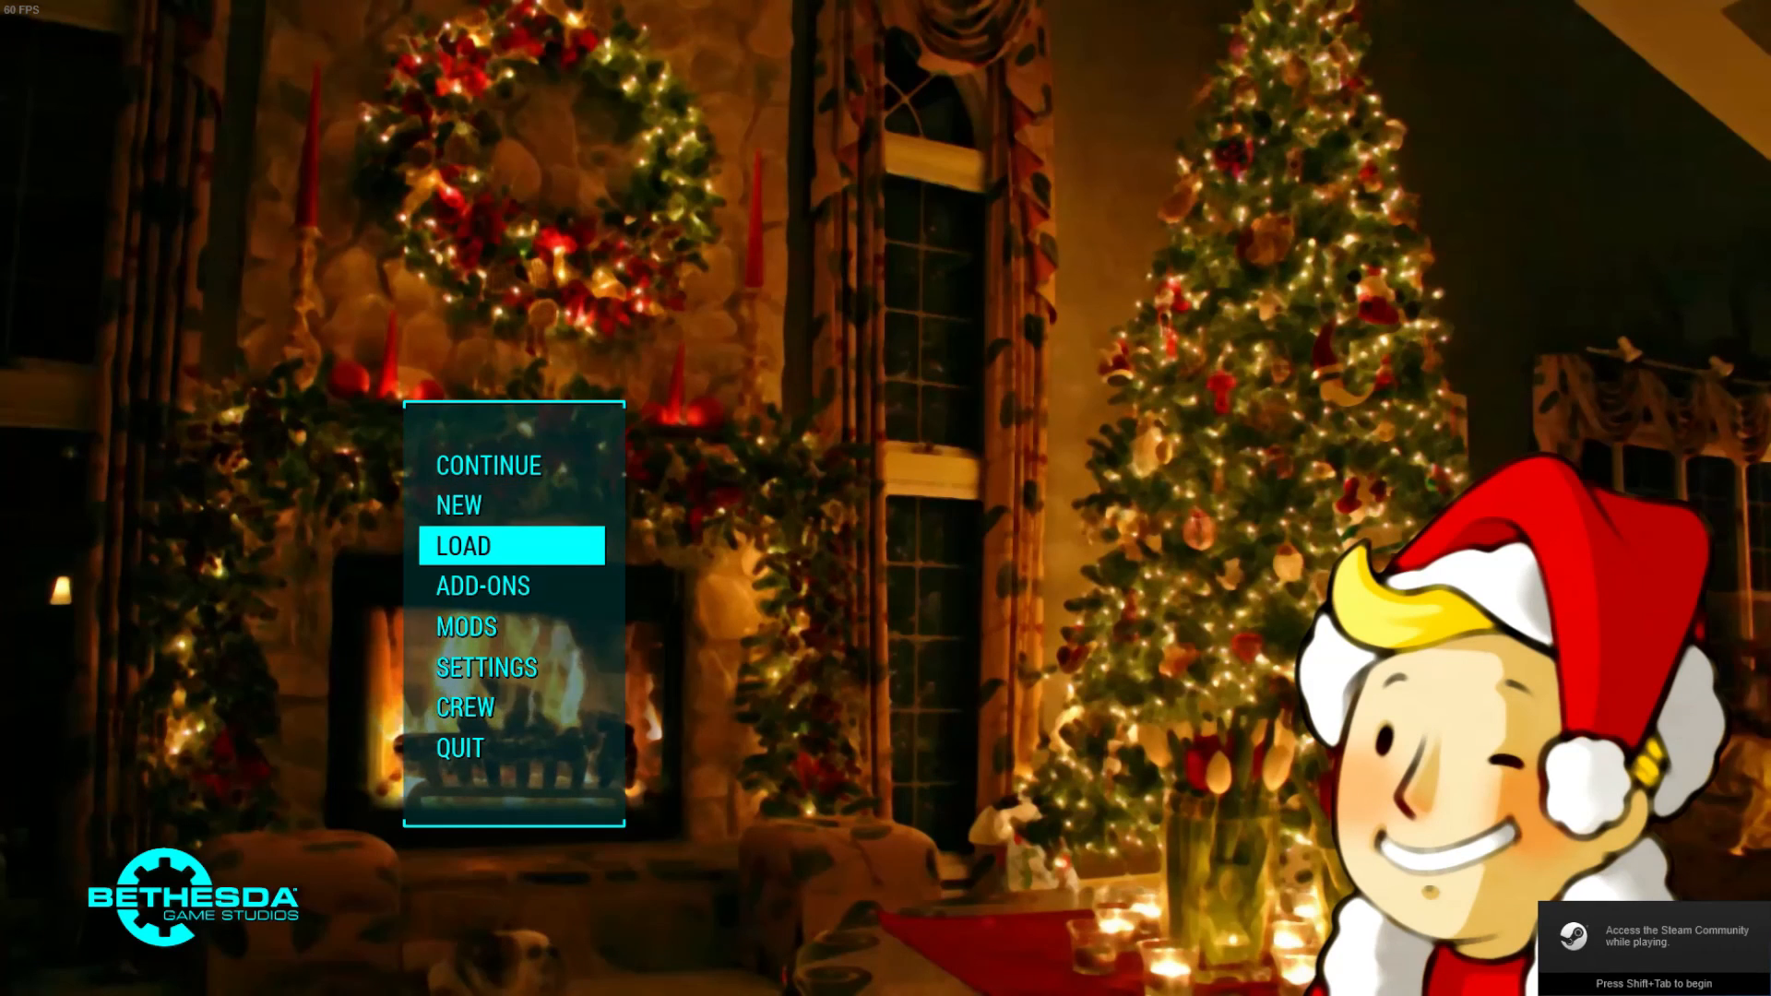
key("Return")
key("Down")
key("Down")
key("Down")
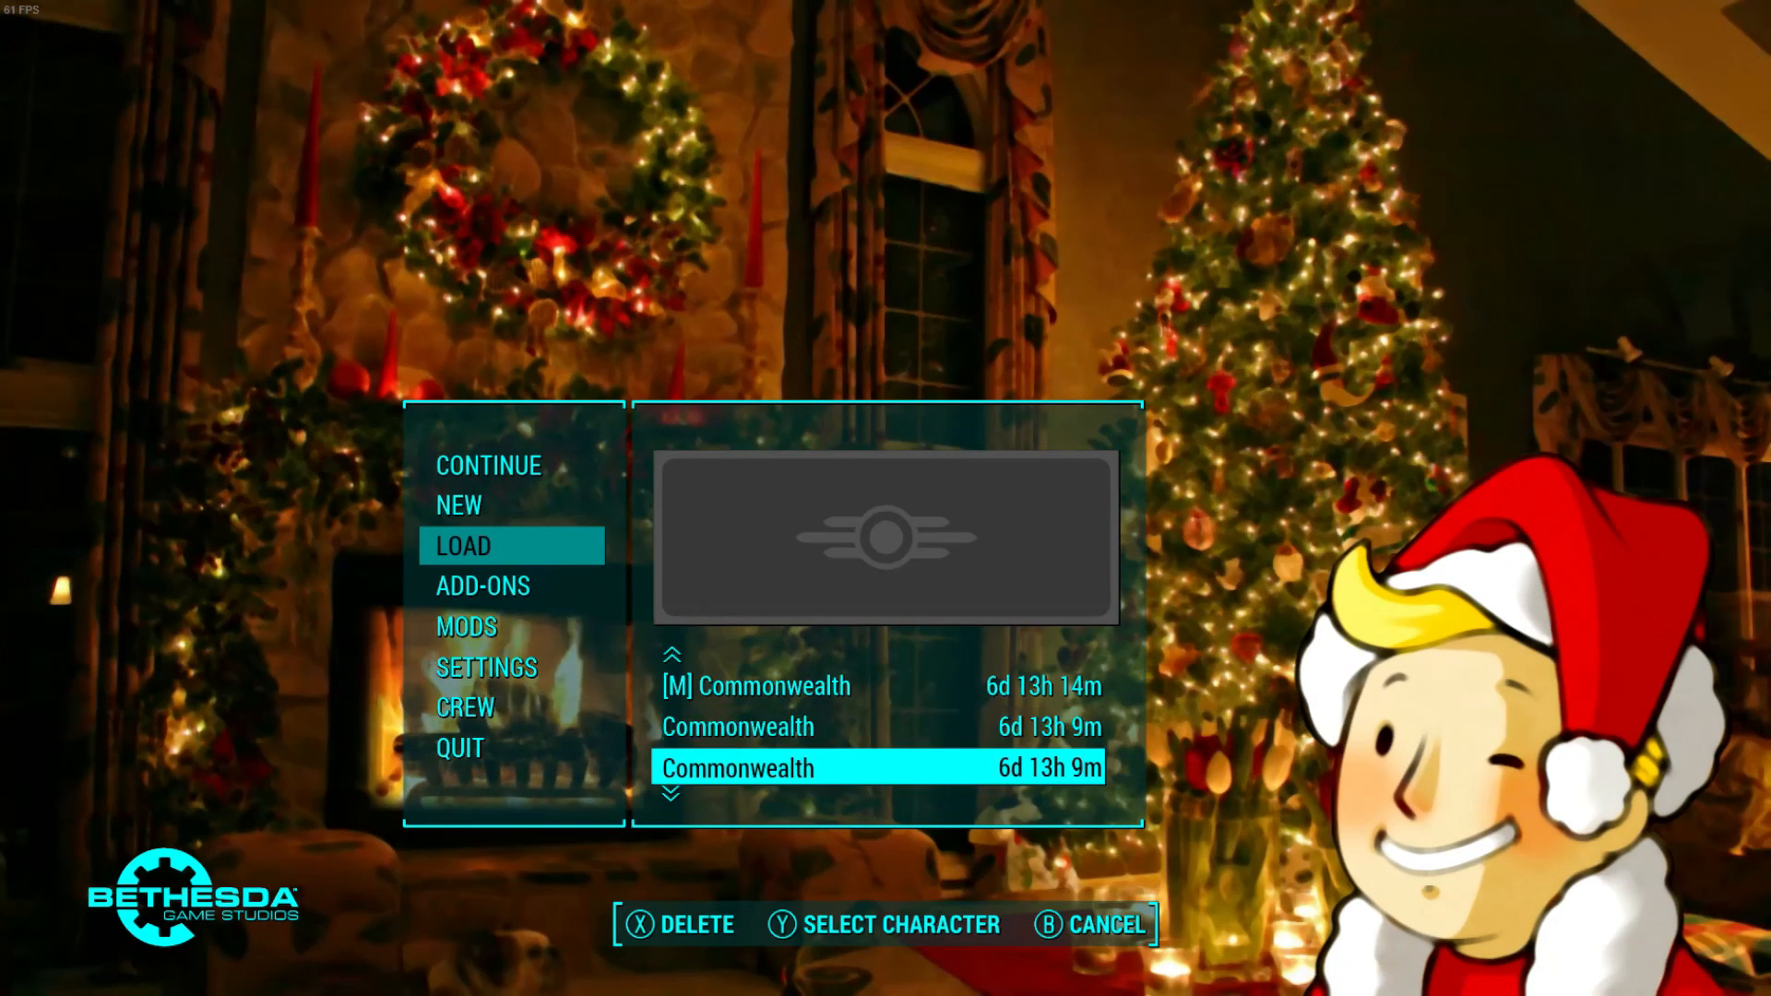
key("Return")
key("Return")
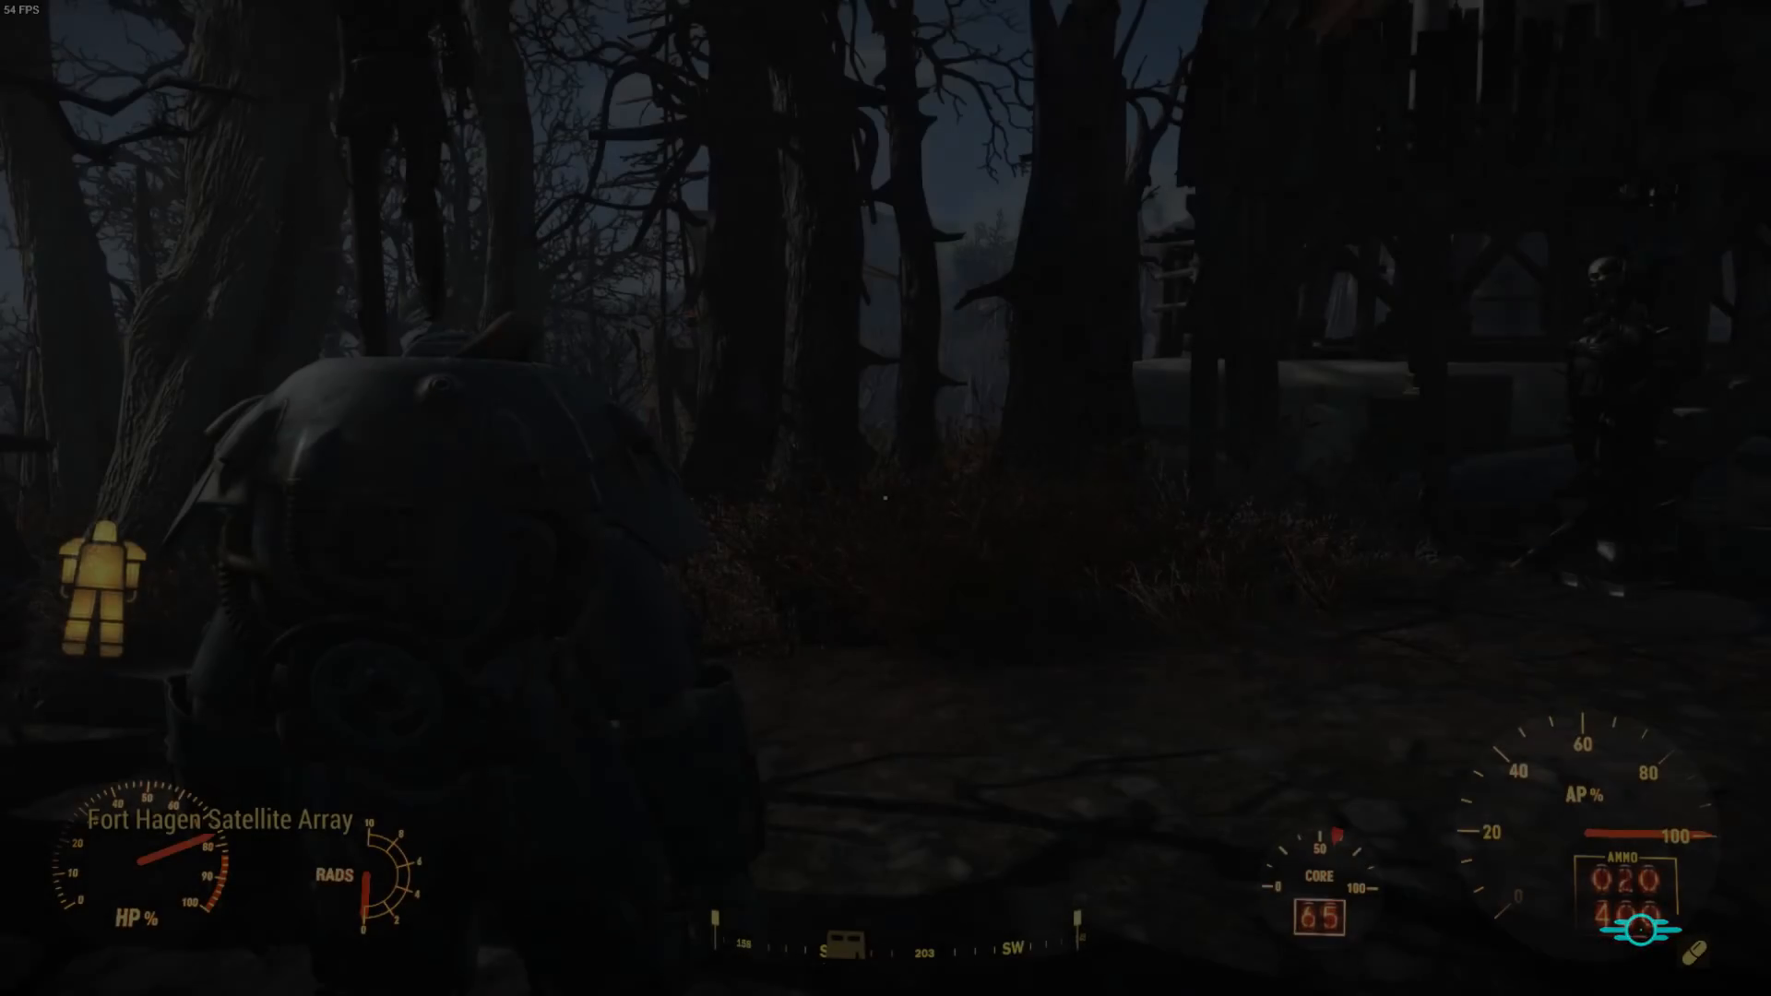
Open the Pip-Boy's radio stations, select Sonic Radio, and close the Pip-Boy.
key("Tab")
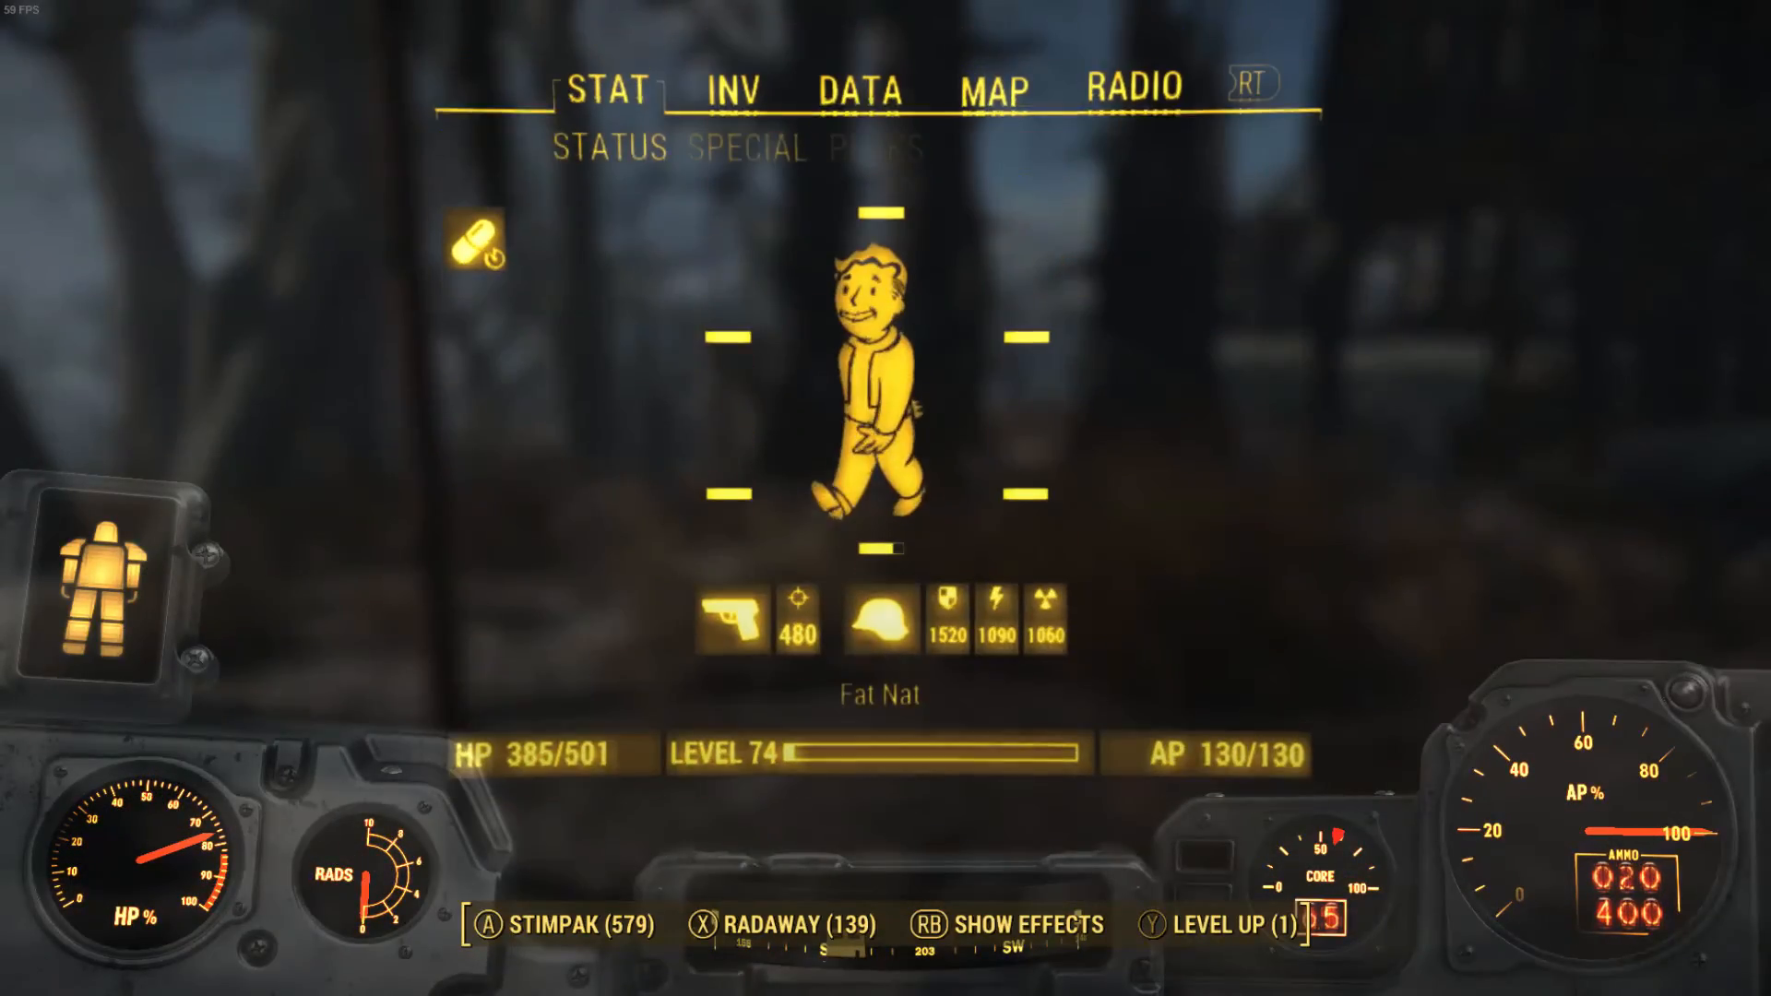
key("d")
key("d")
key("d")
key("d")
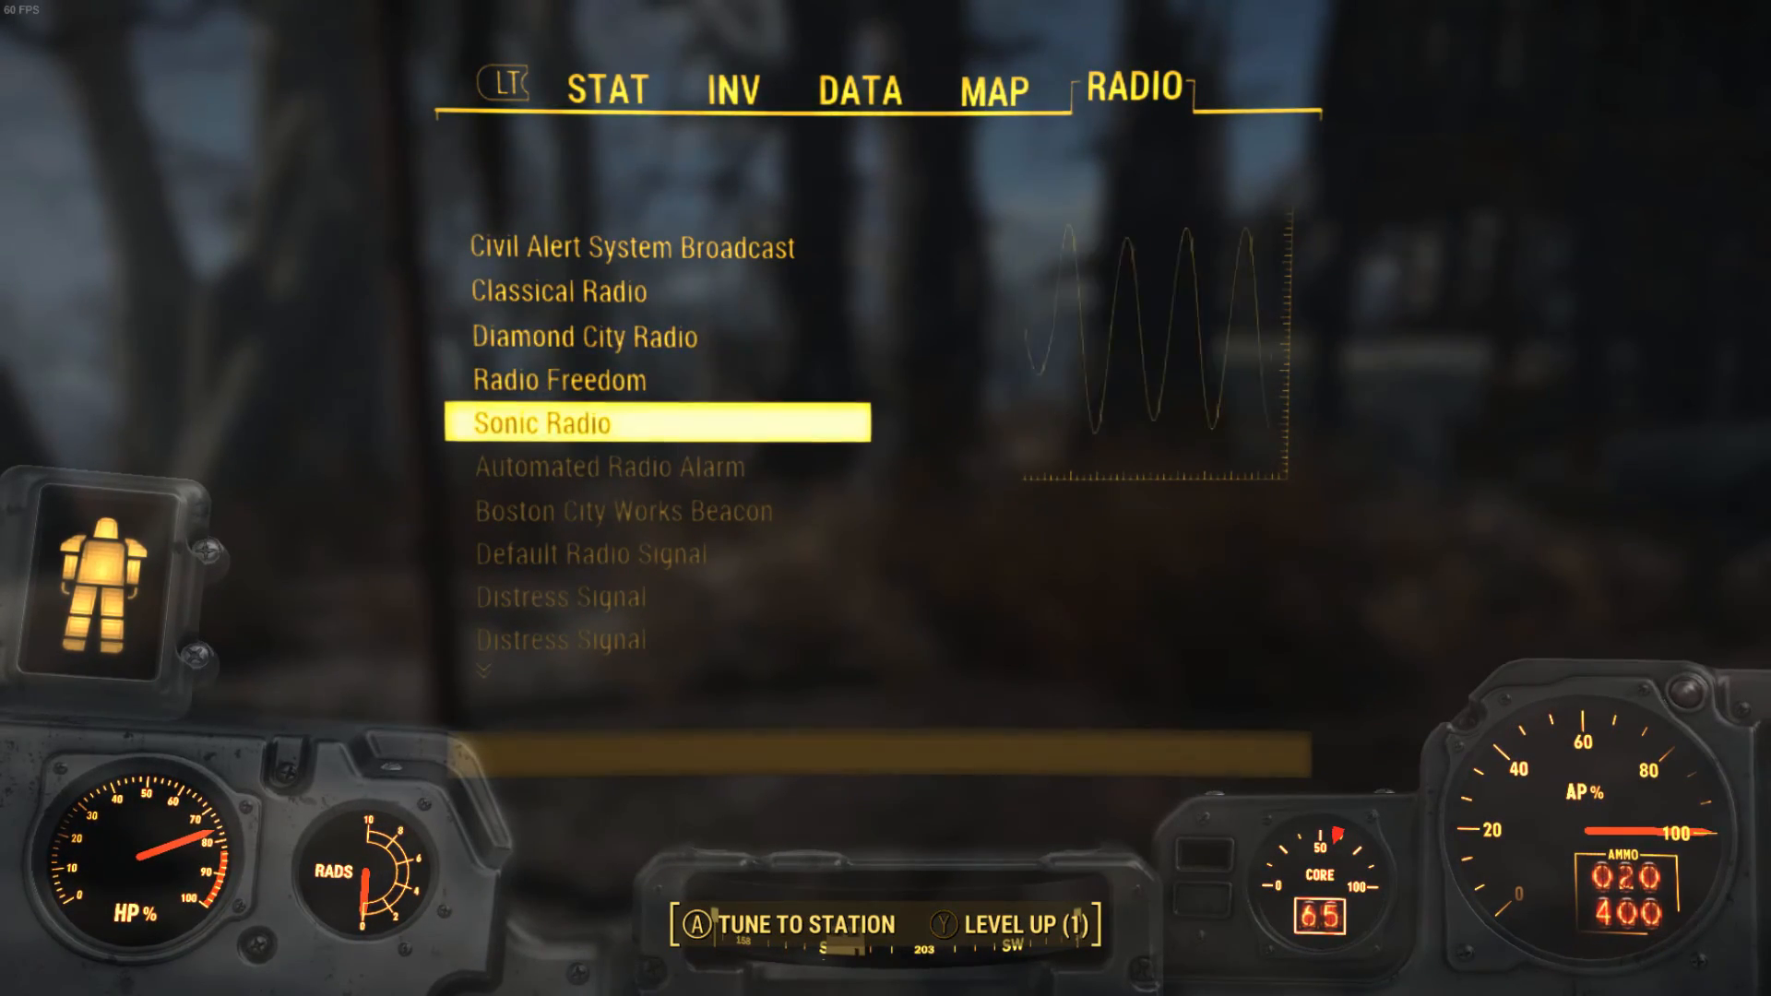
key("Tab")
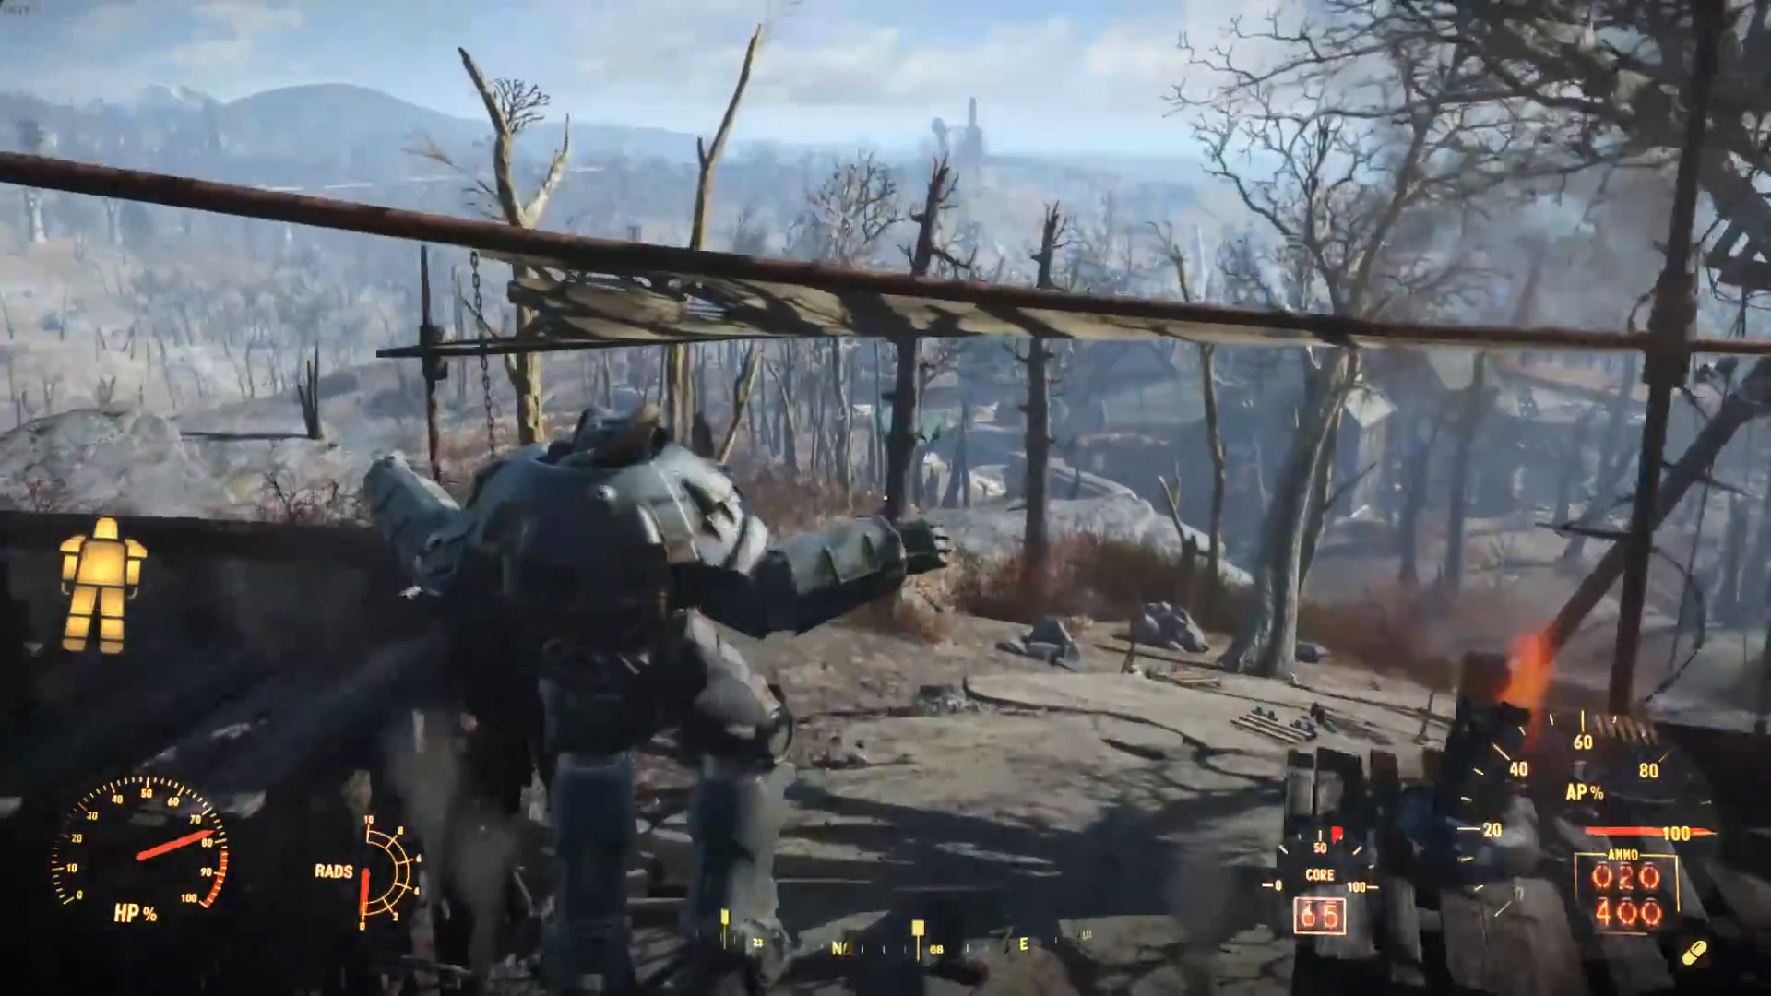
key("w")
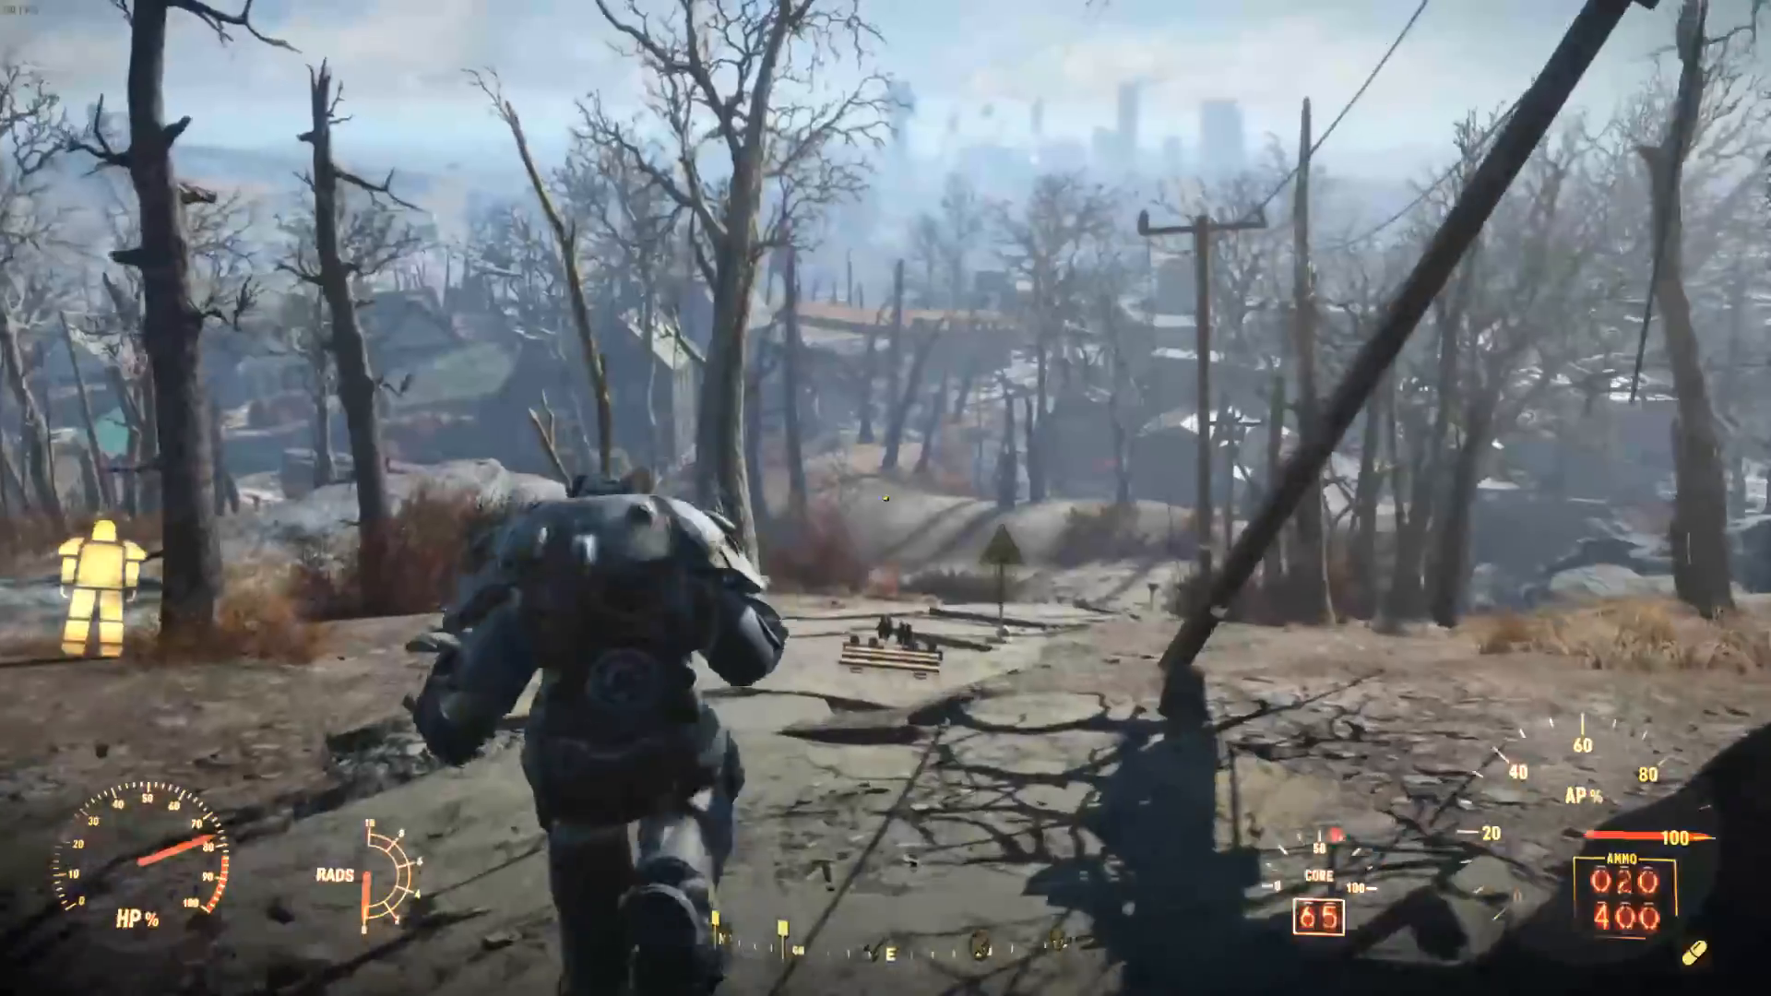
key("w")
key("r")
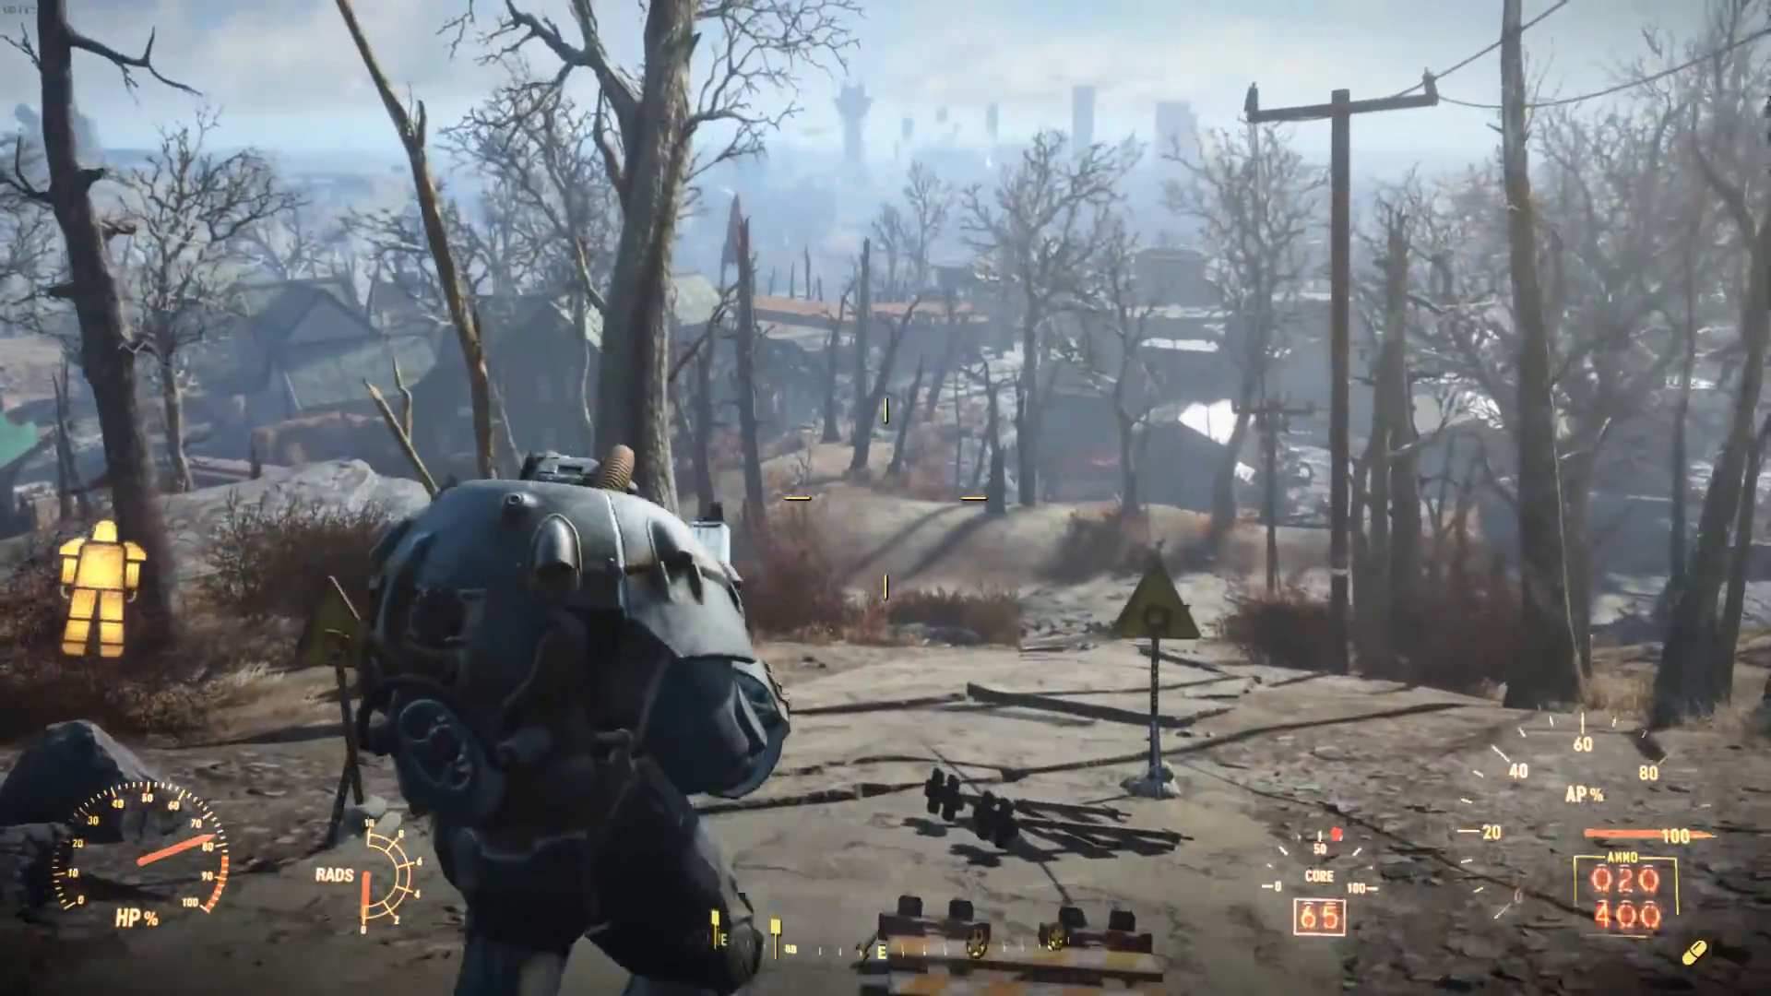
key("w")
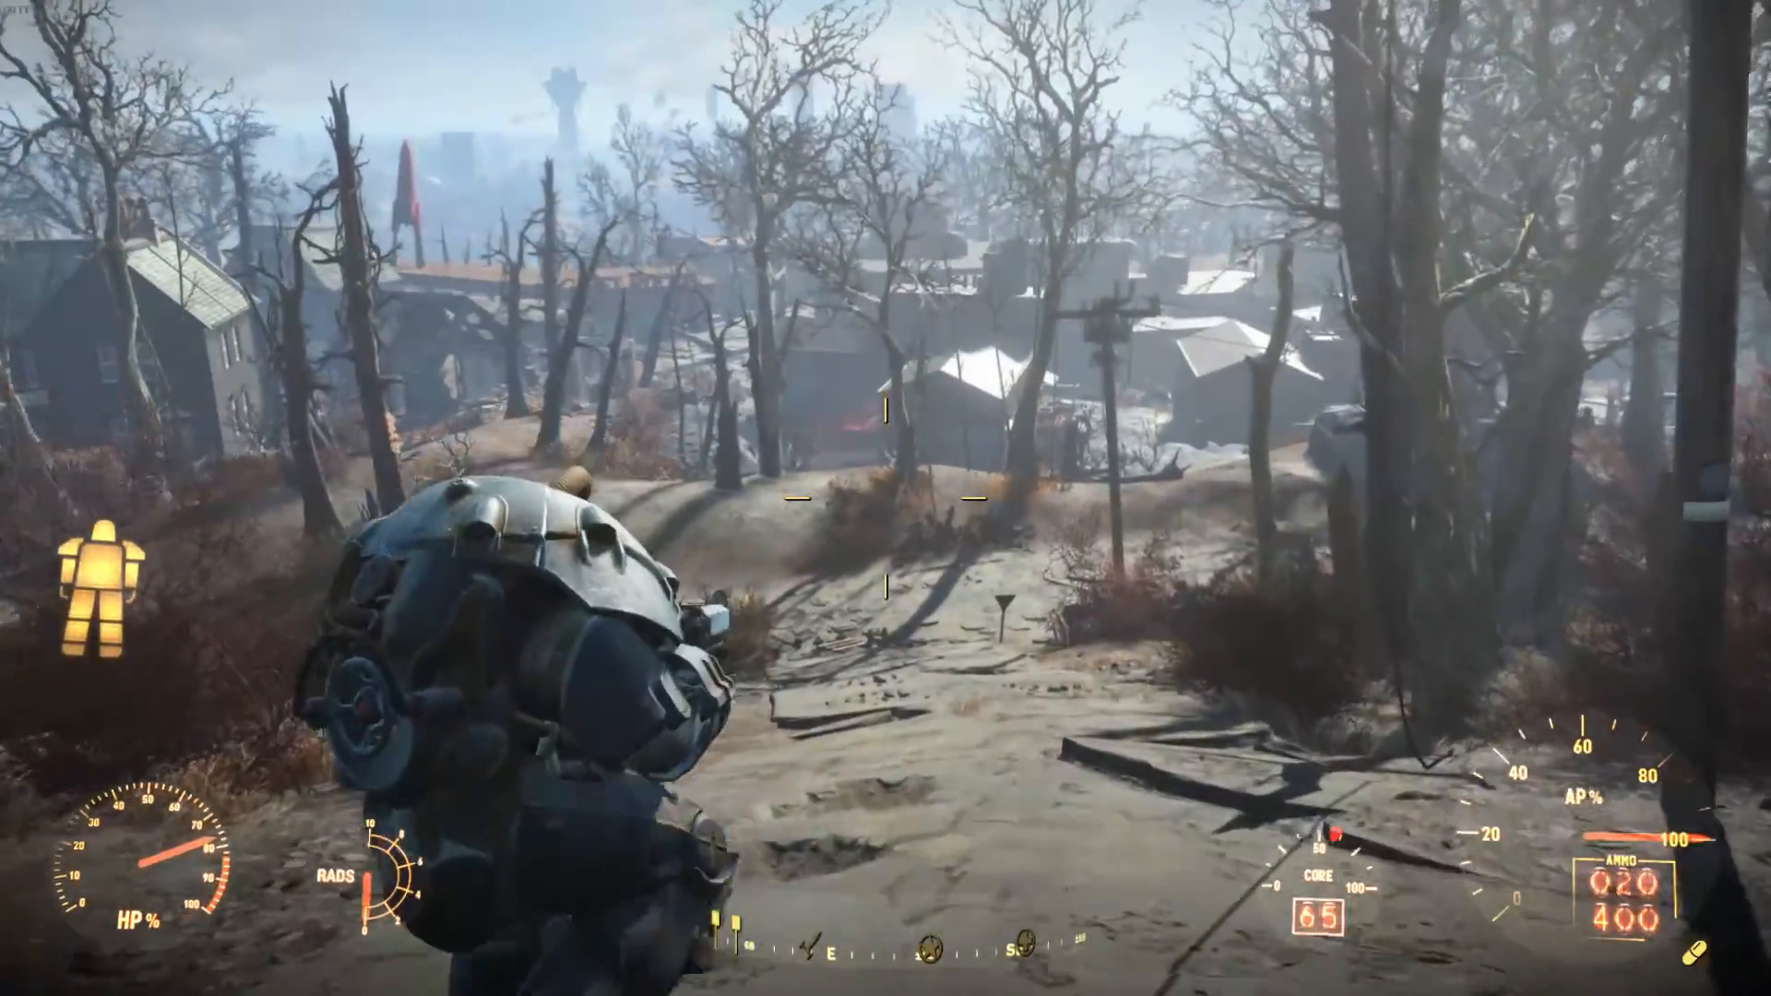
key("w")
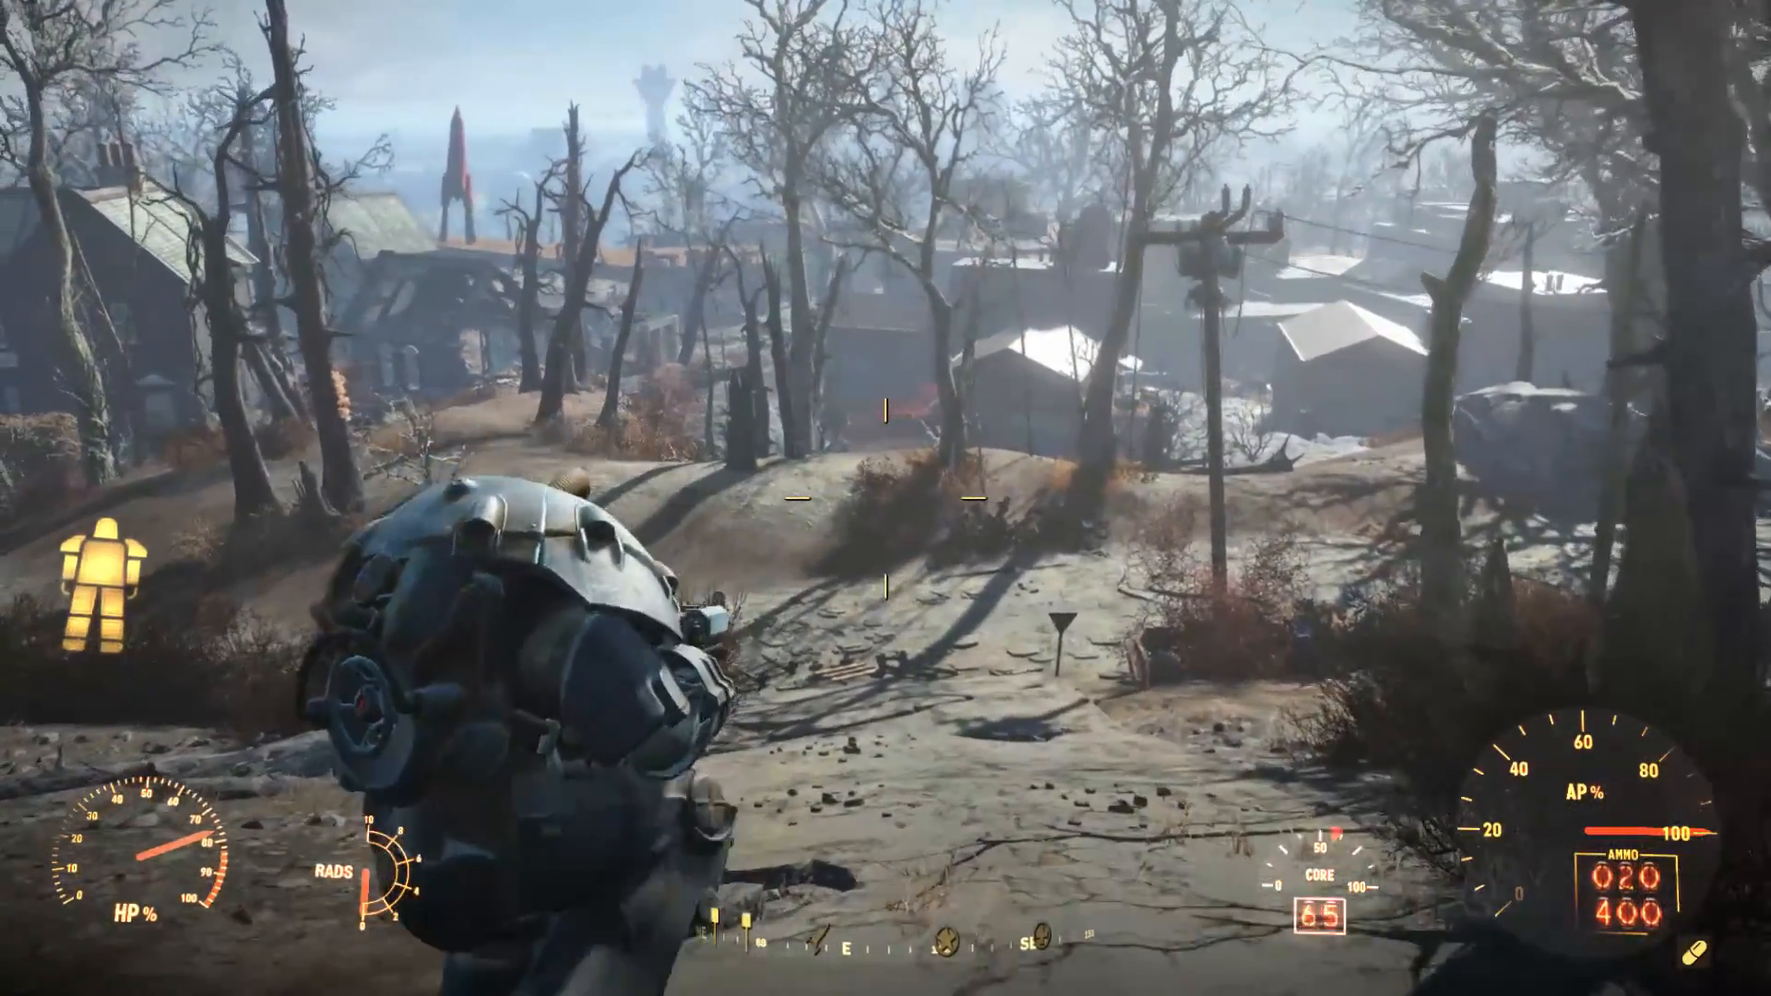